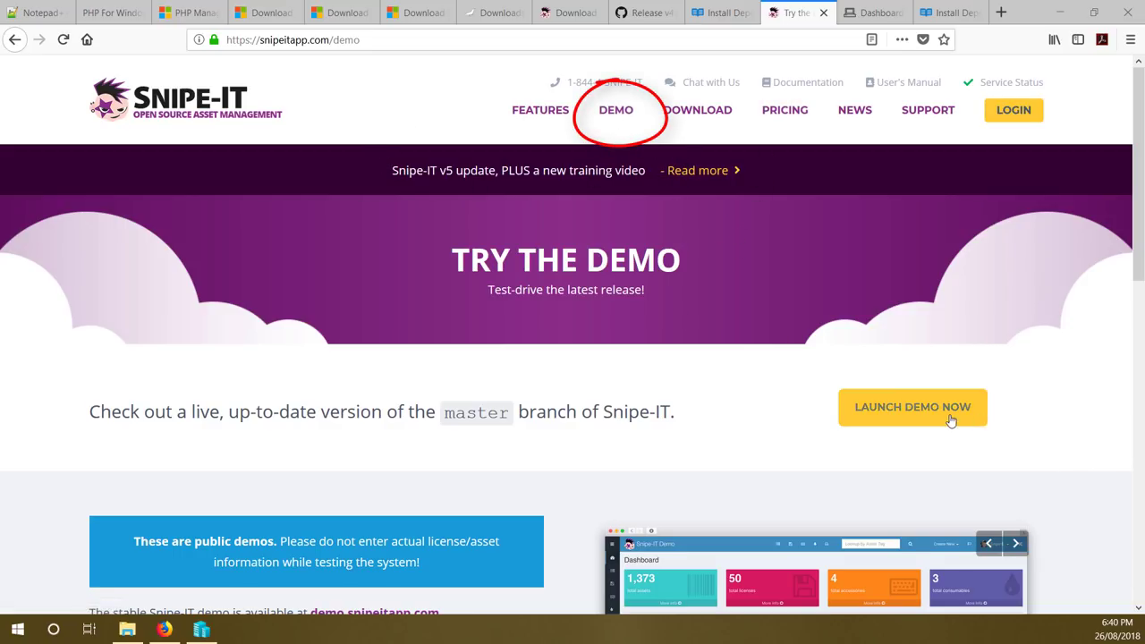
Switch to the Snipe-IT demo dashboard tab in Firefox
click(868, 11)
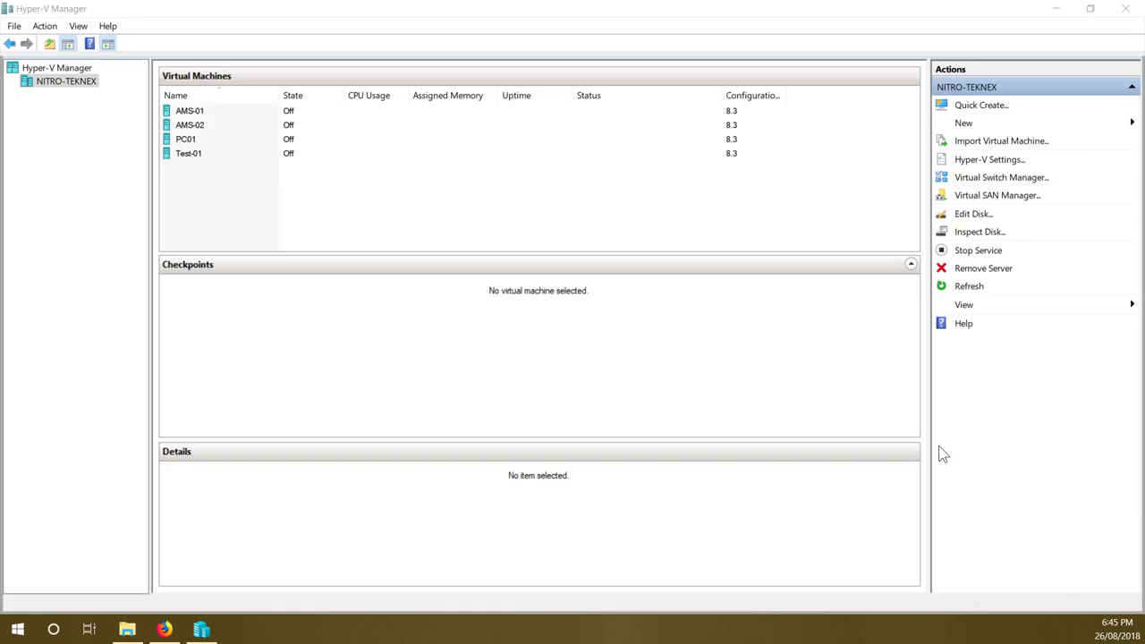
Create an external switch named External02 on the Intel Wireless-AC 9560 adapter and apply it
click(1027, 179)
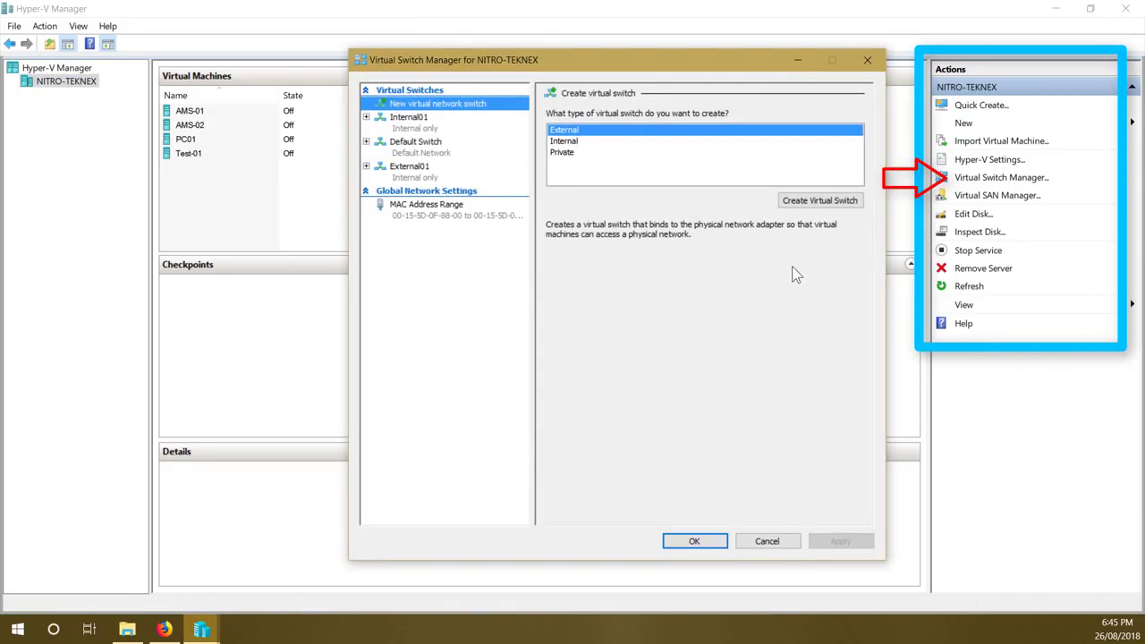
click(828, 204)
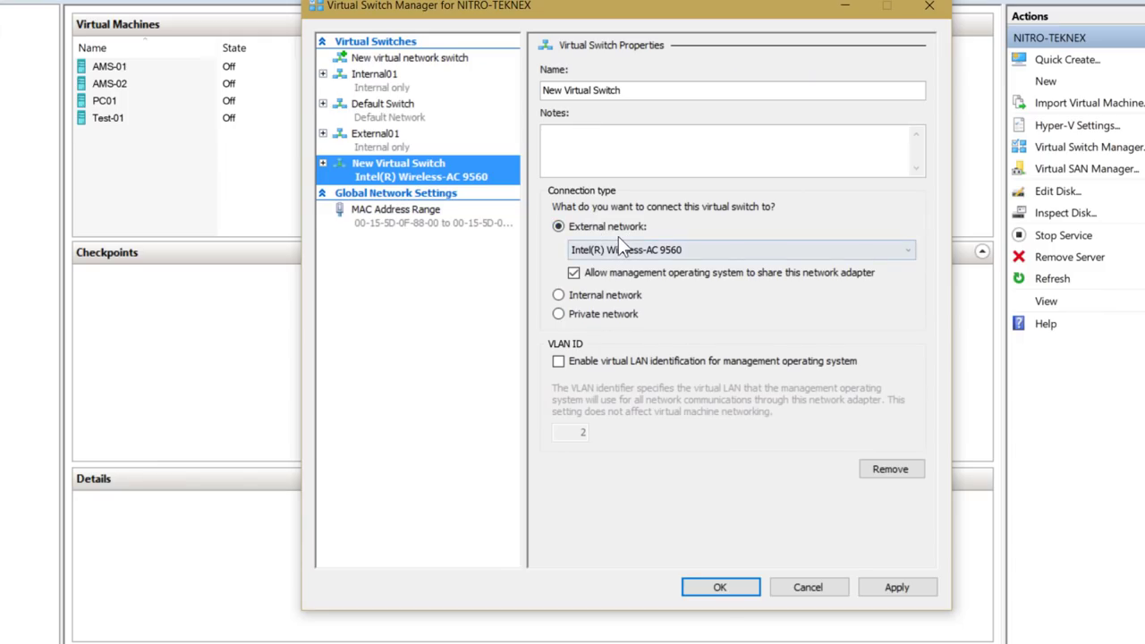
click(678, 250)
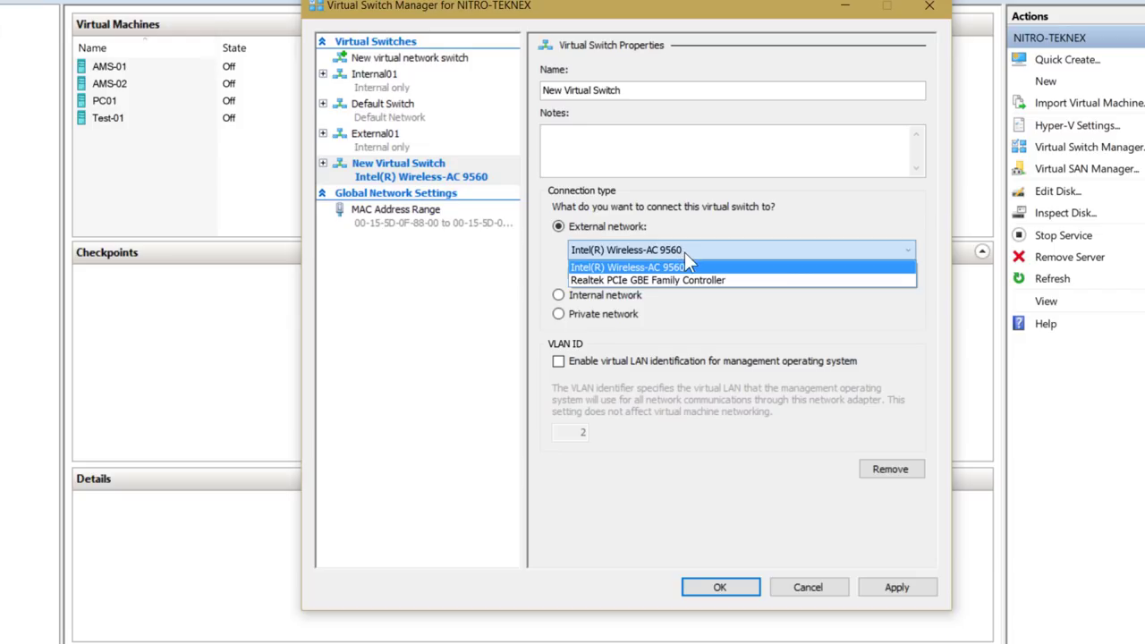
click(688, 267)
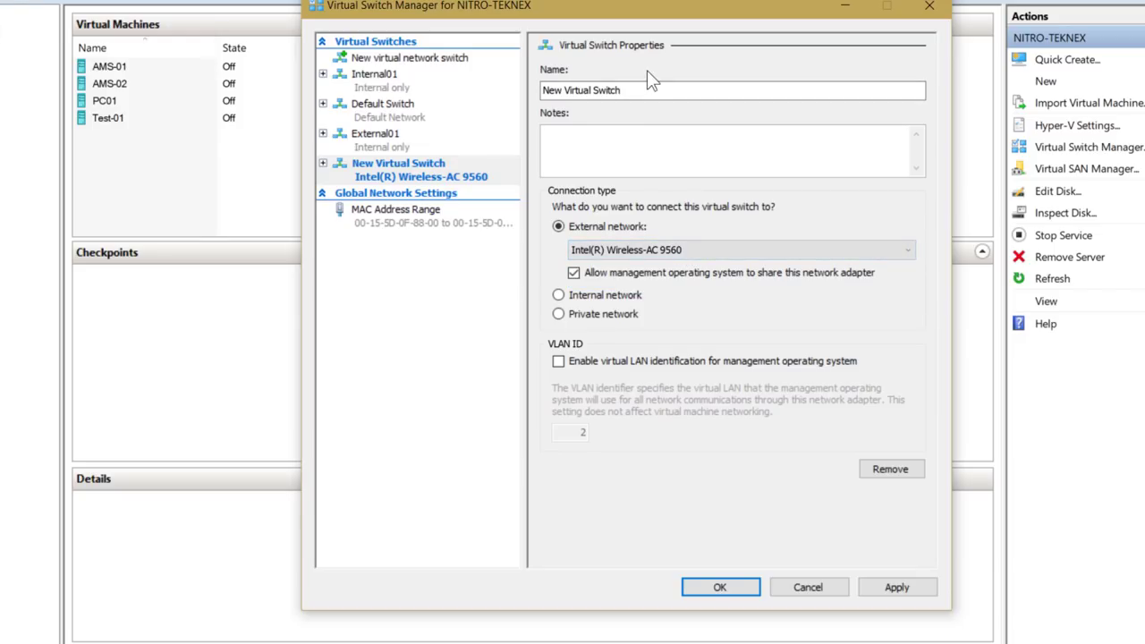
click(630, 99)
drag(629, 98, 477, 97)
text(E)
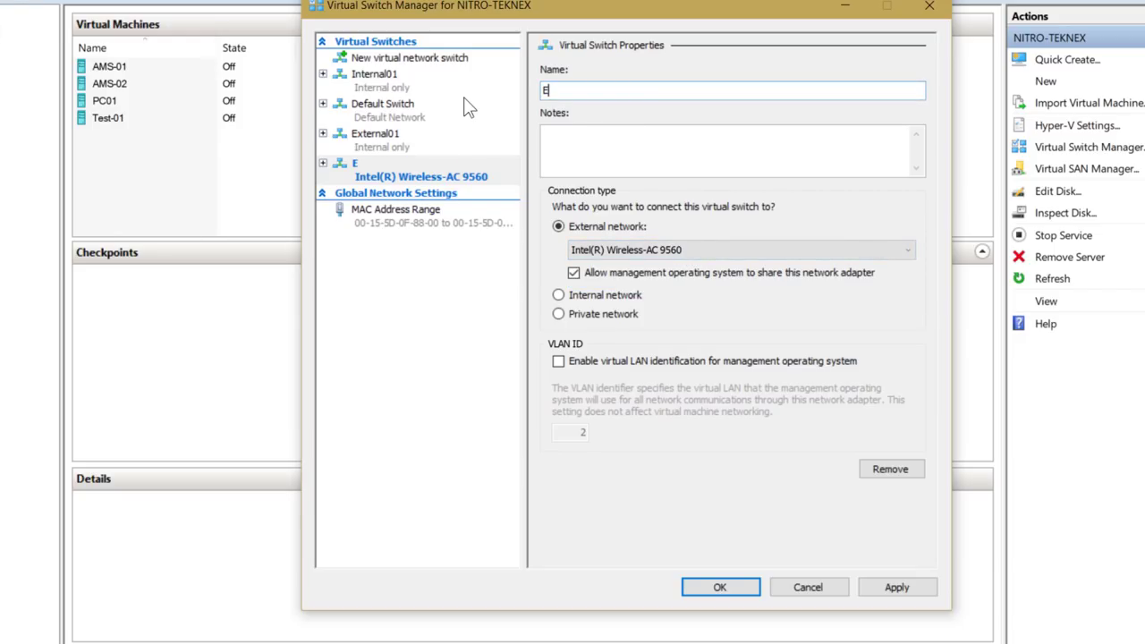
text(xternal02)
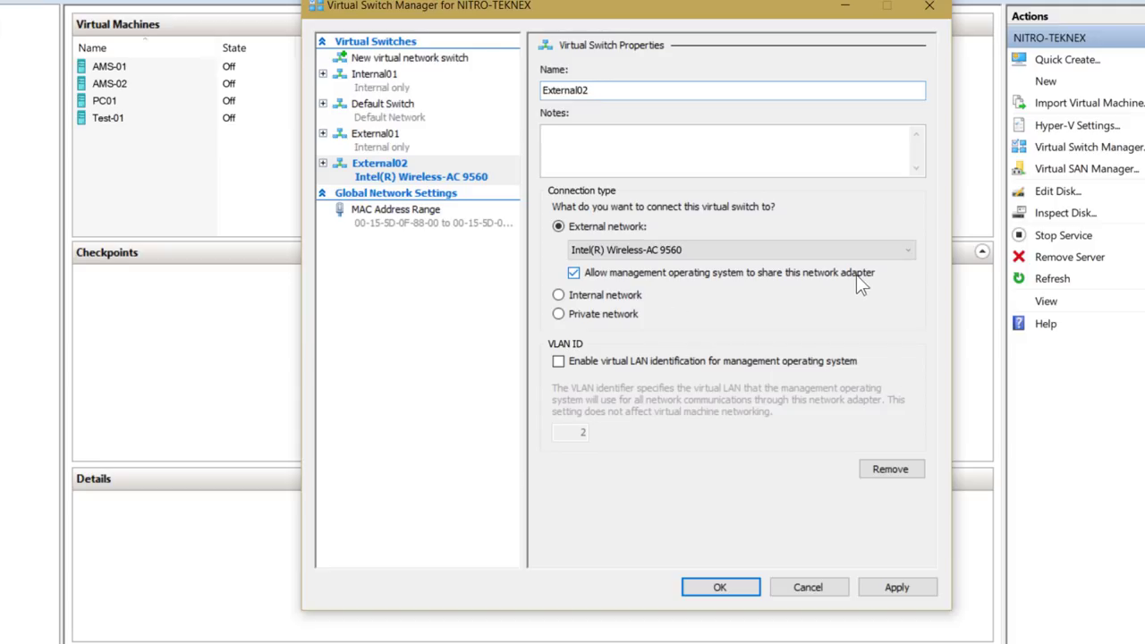
click(905, 589)
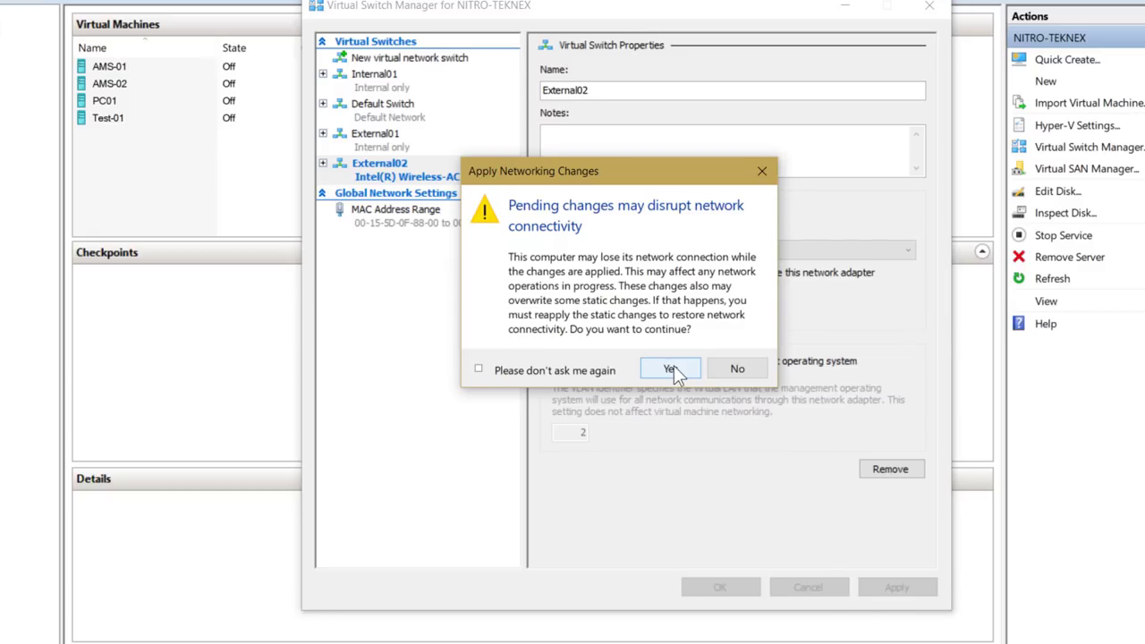
click(671, 369)
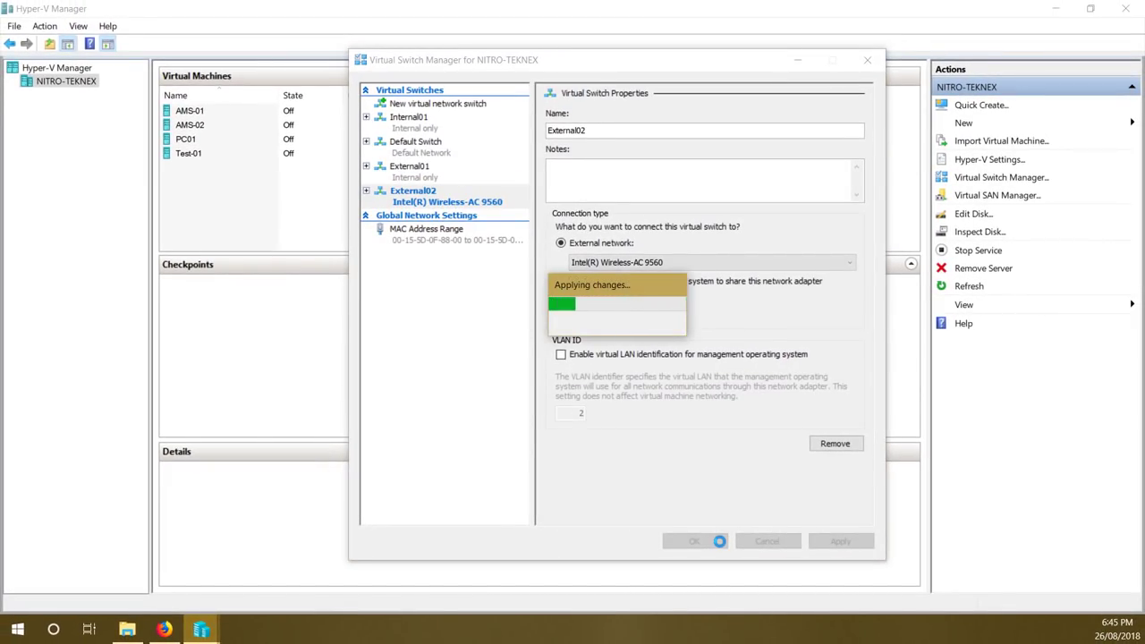
click(719, 541)
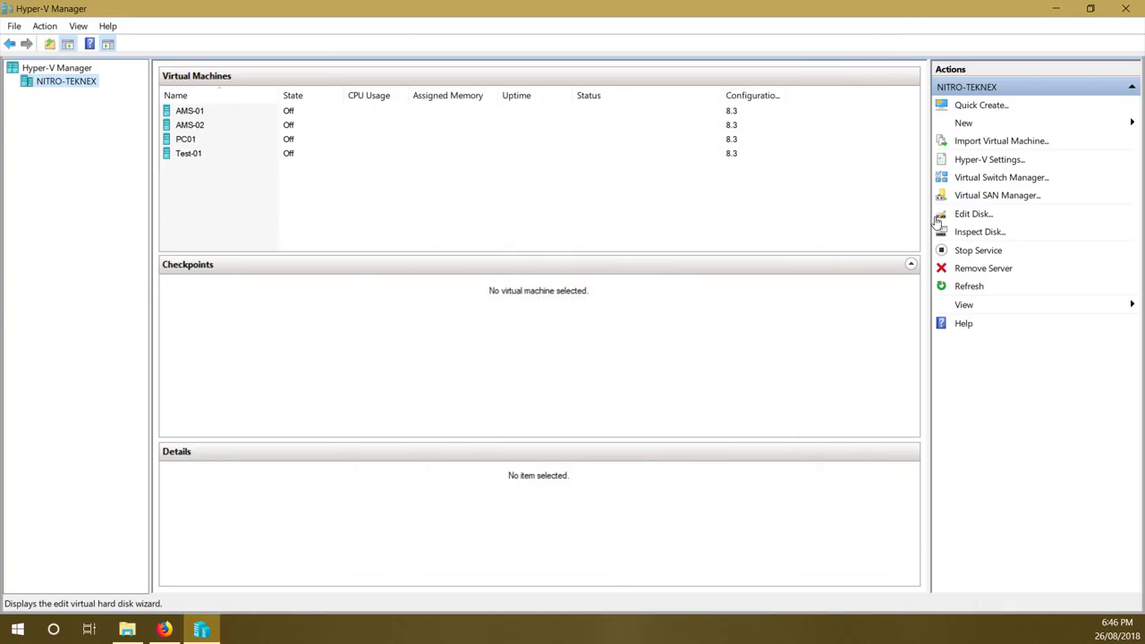
Create an internal-only virtual switch named Internal02 and apply it
click(992, 178)
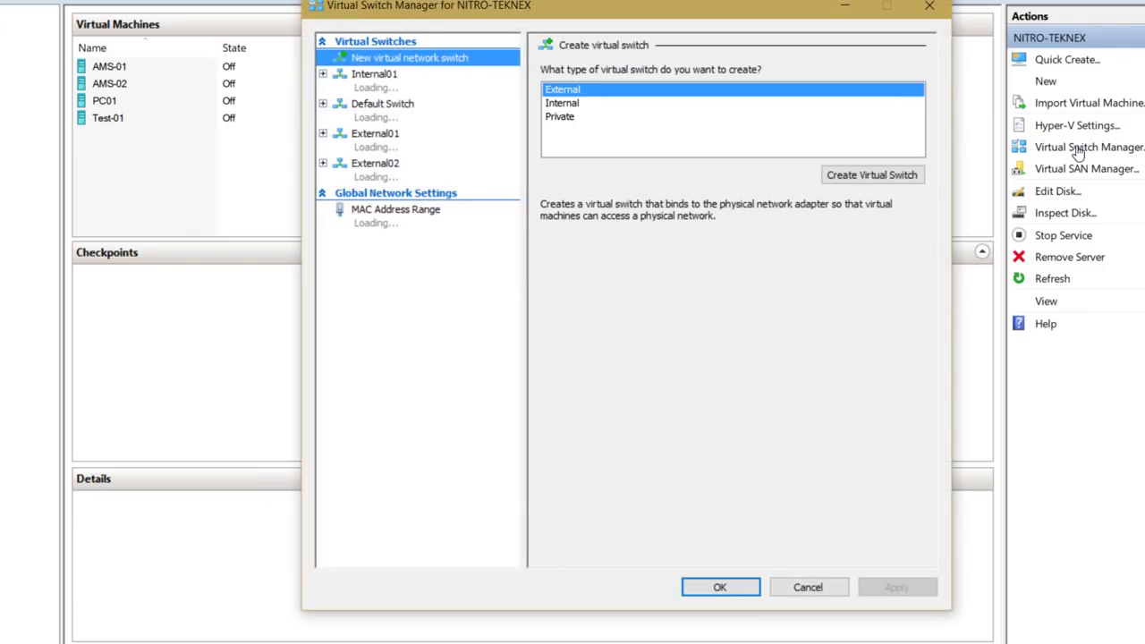
click(570, 103)
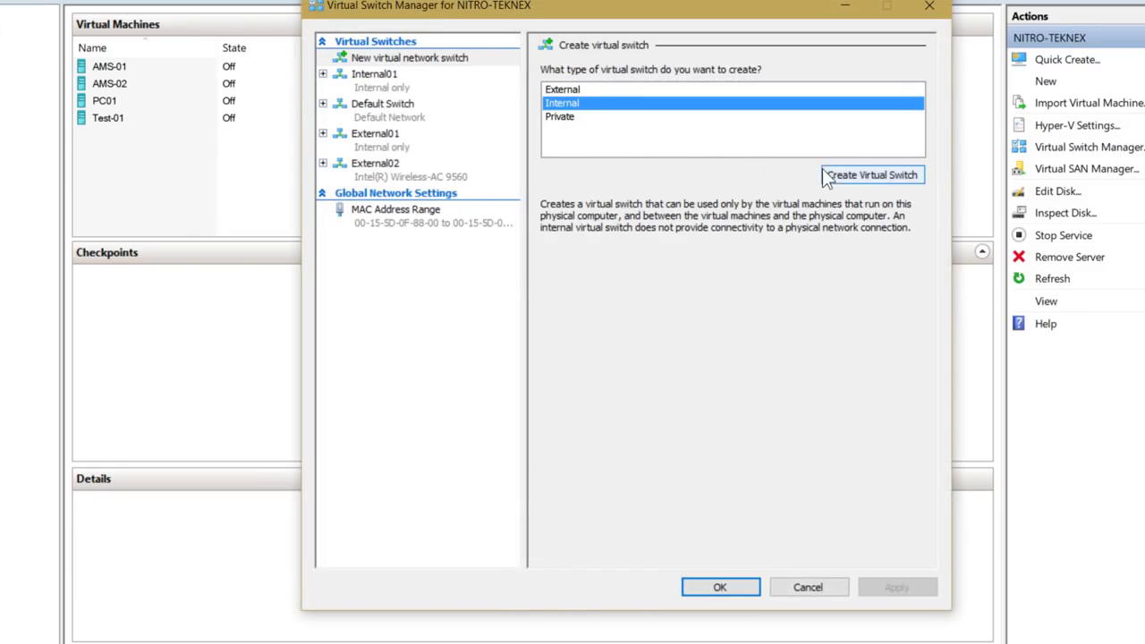
click(869, 172)
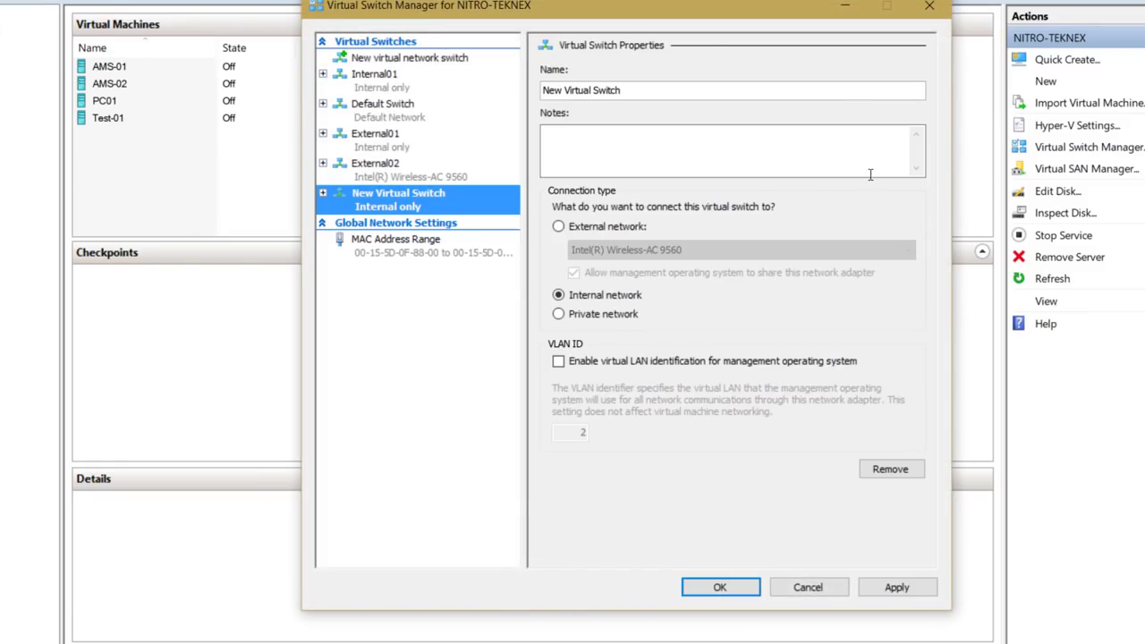
click(639, 91)
text(Internal02)
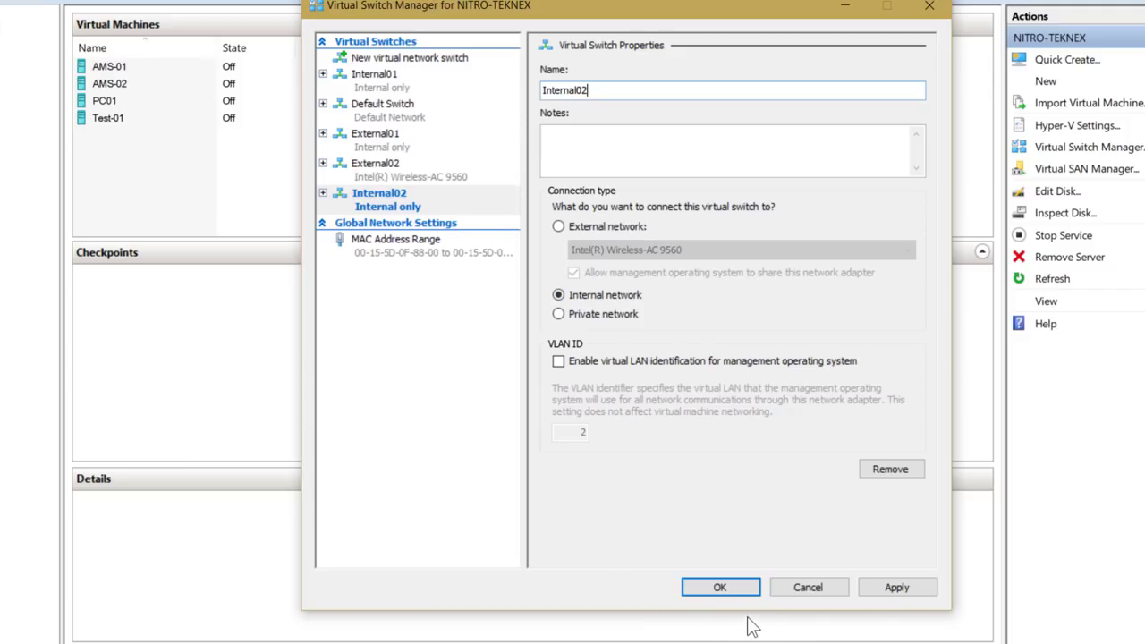
click(880, 590)
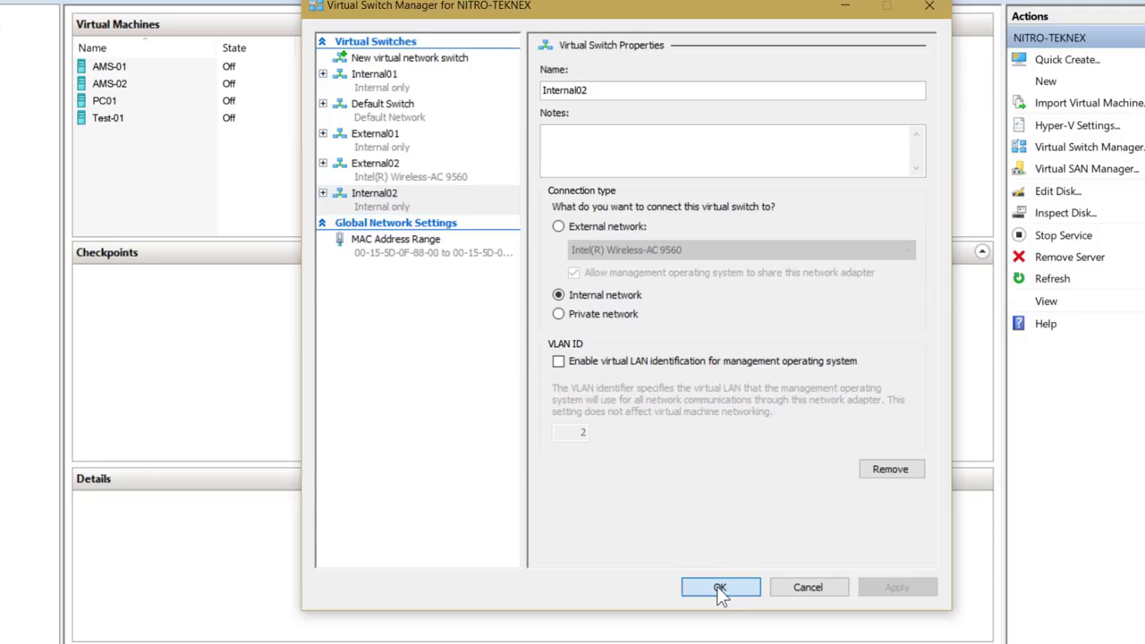
click(719, 586)
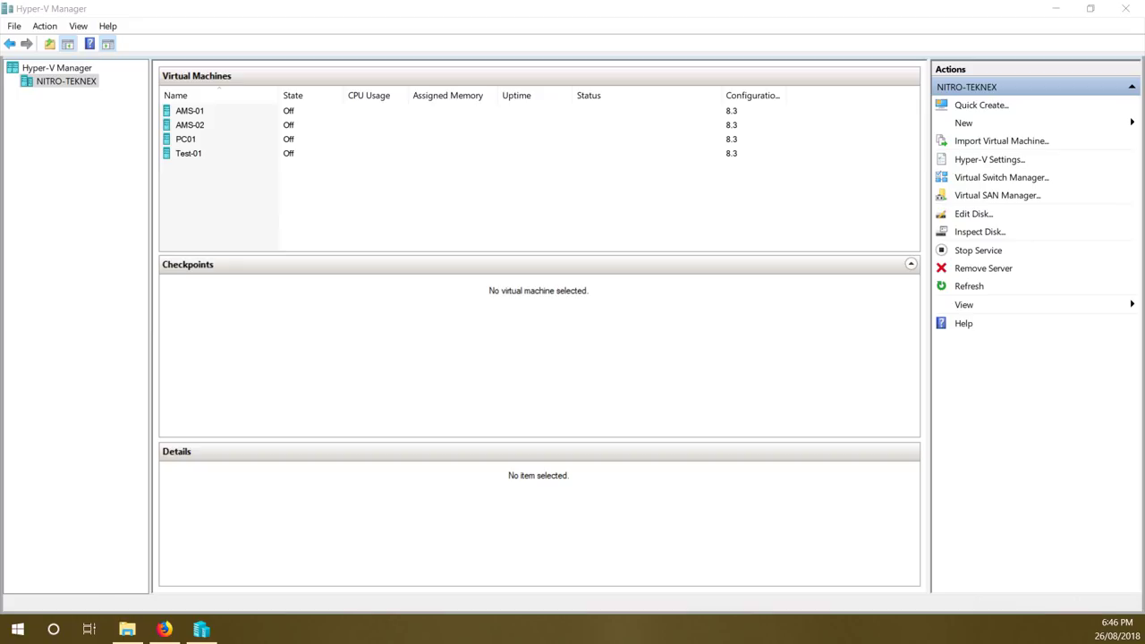
Open the Network Connections window by running ncpa.cpl
key(super+r)
drag(533, 438, 291, 382)
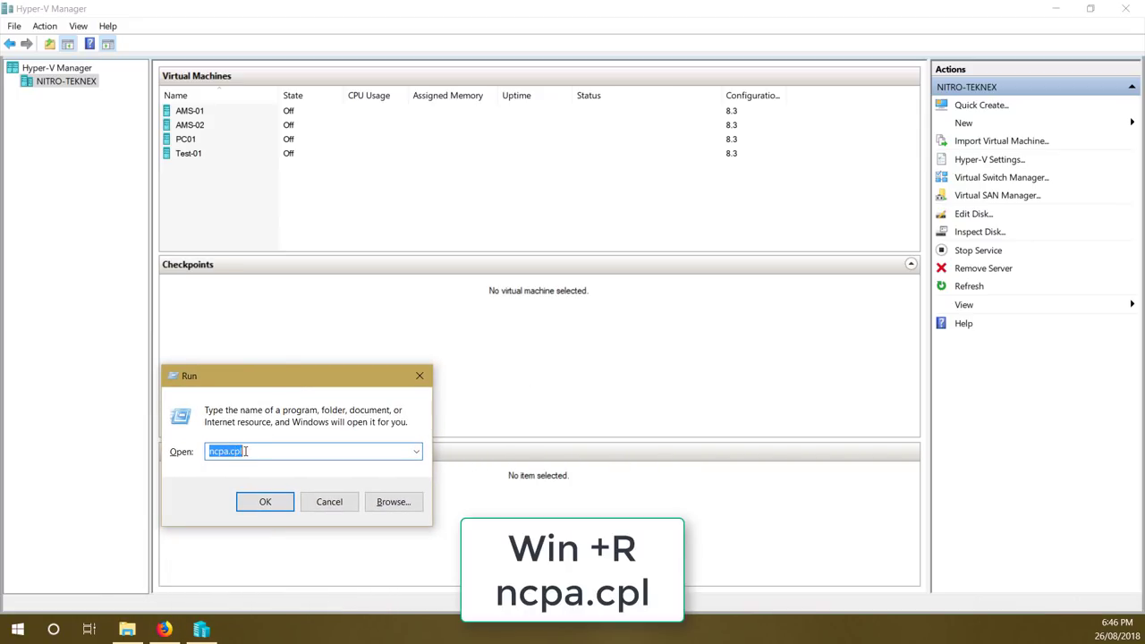
click(266, 501)
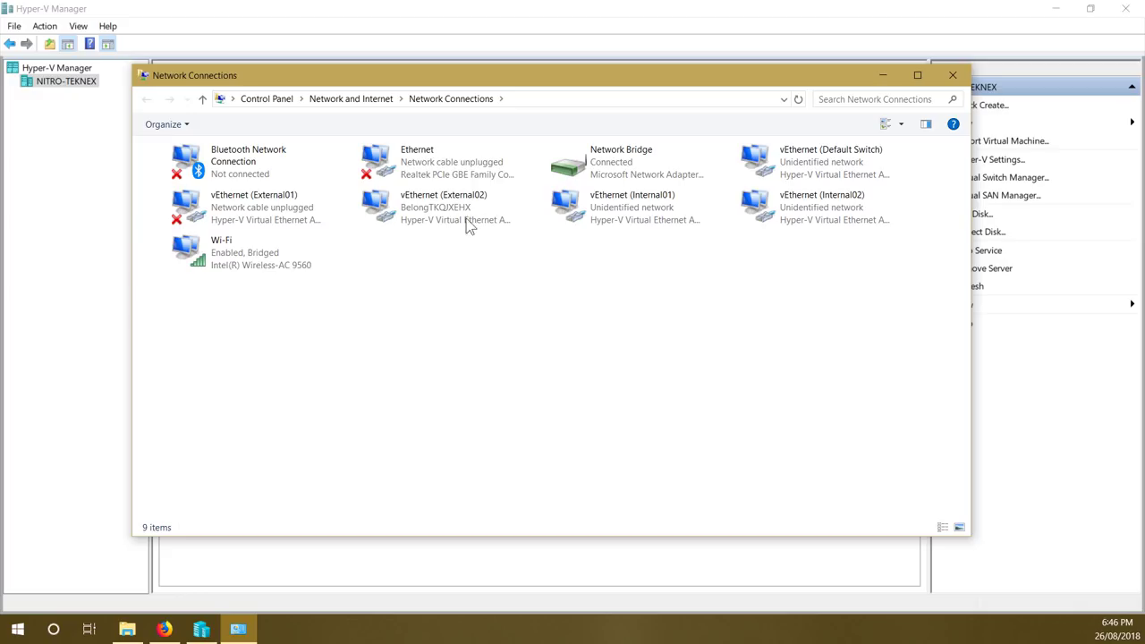
click(466, 217)
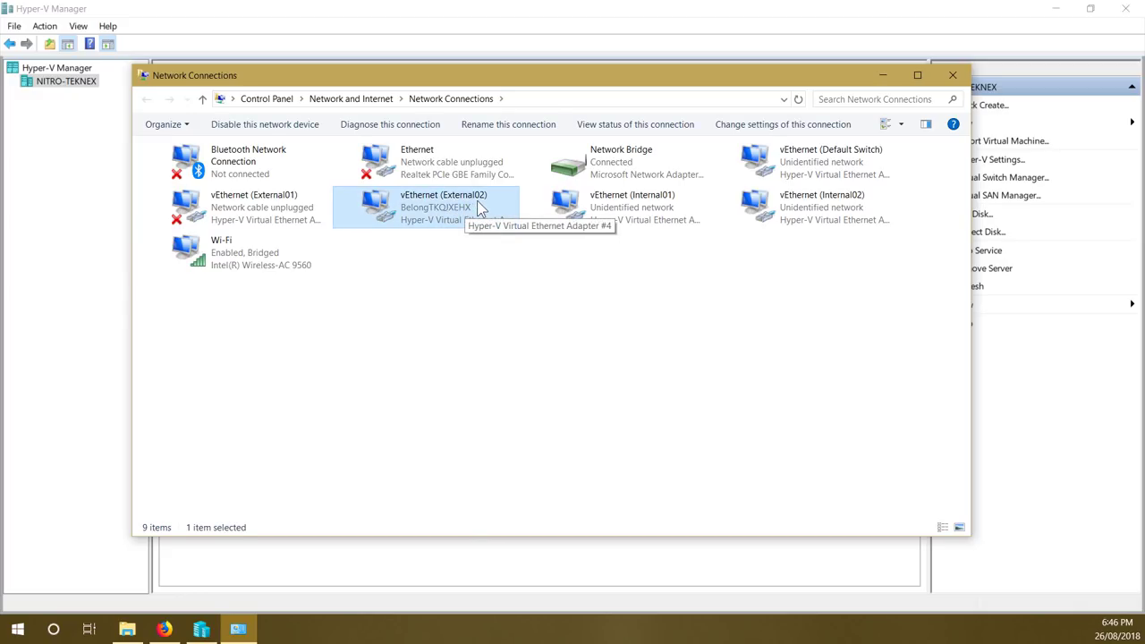
click(477, 248)
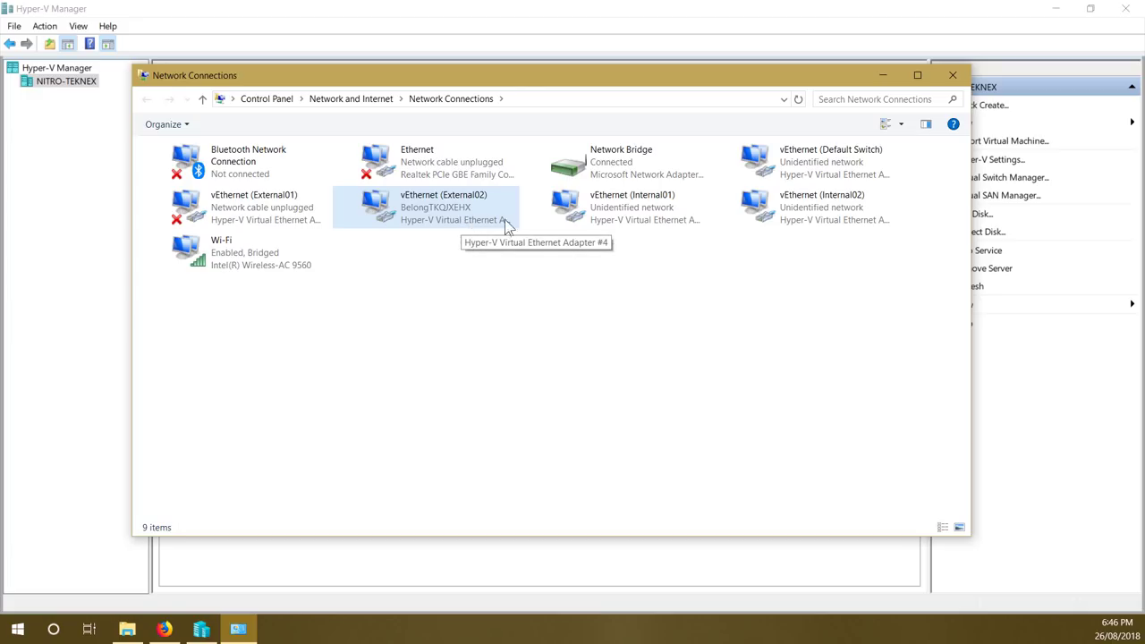
Open vEthernet (Internal02) IPv4 properties and choose Use the following IP address
click(825, 228)
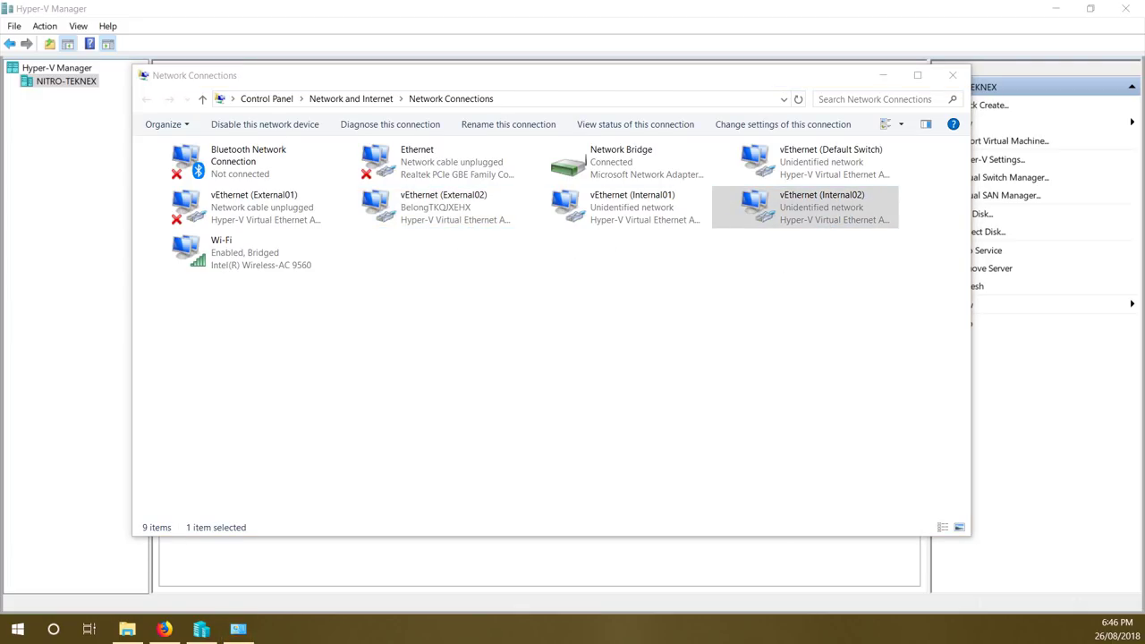
drag(246, 238, 337, 149)
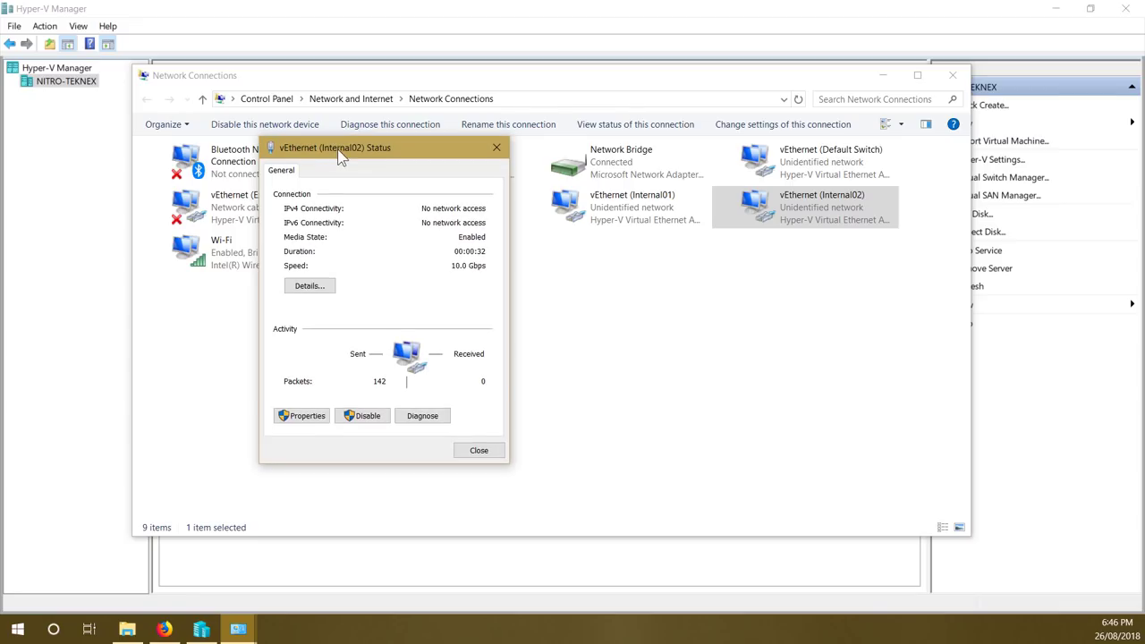
click(309, 418)
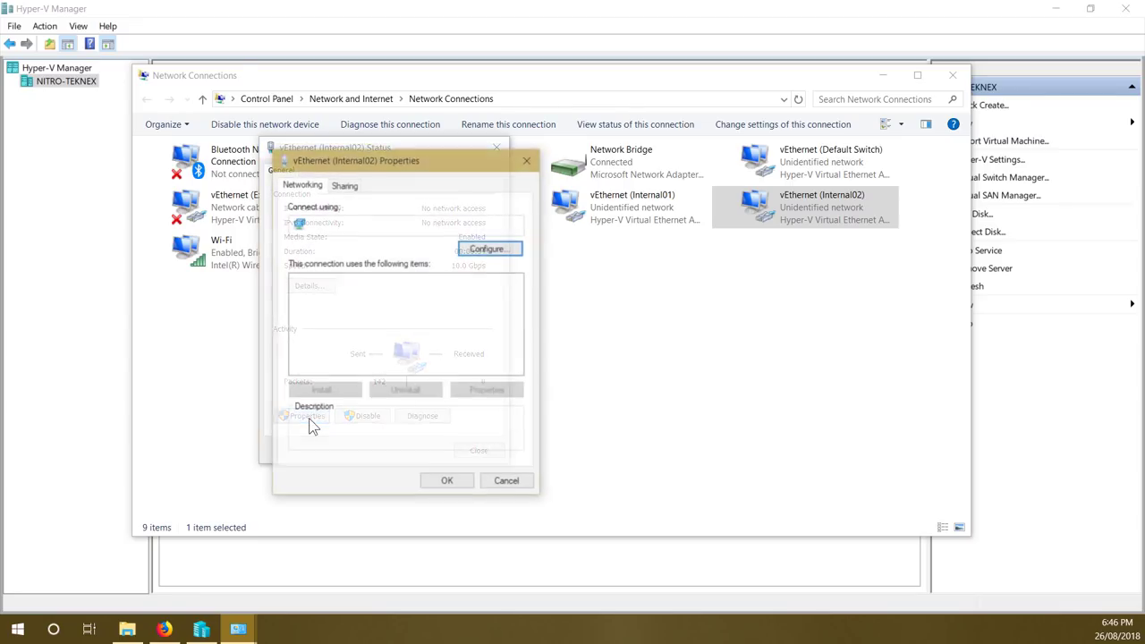
click(418, 319)
click(487, 391)
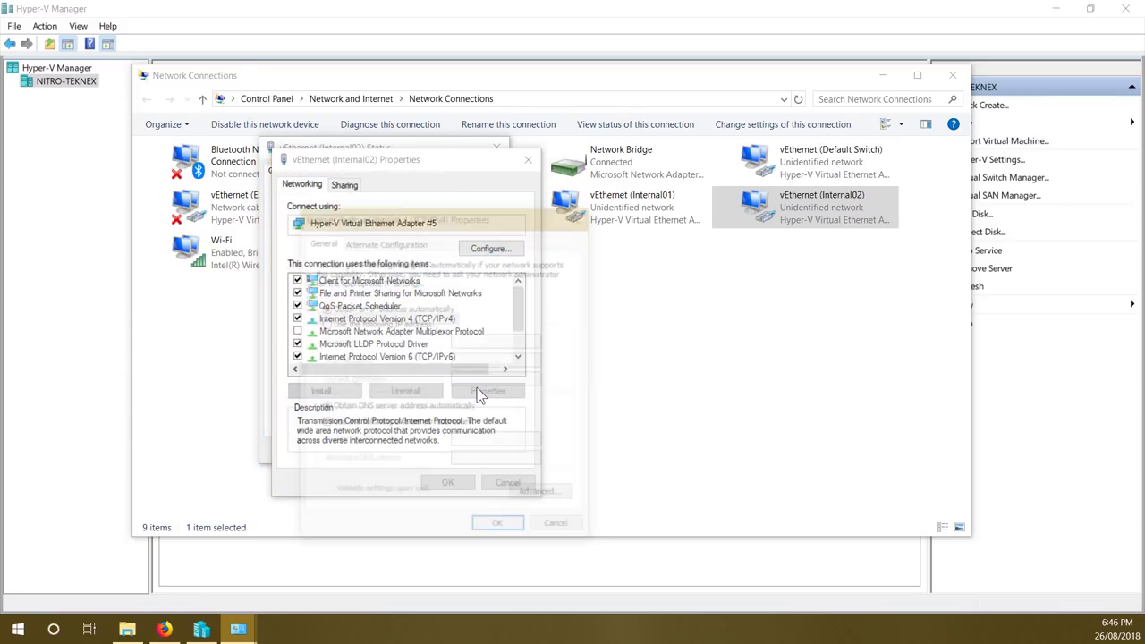
click(356, 324)
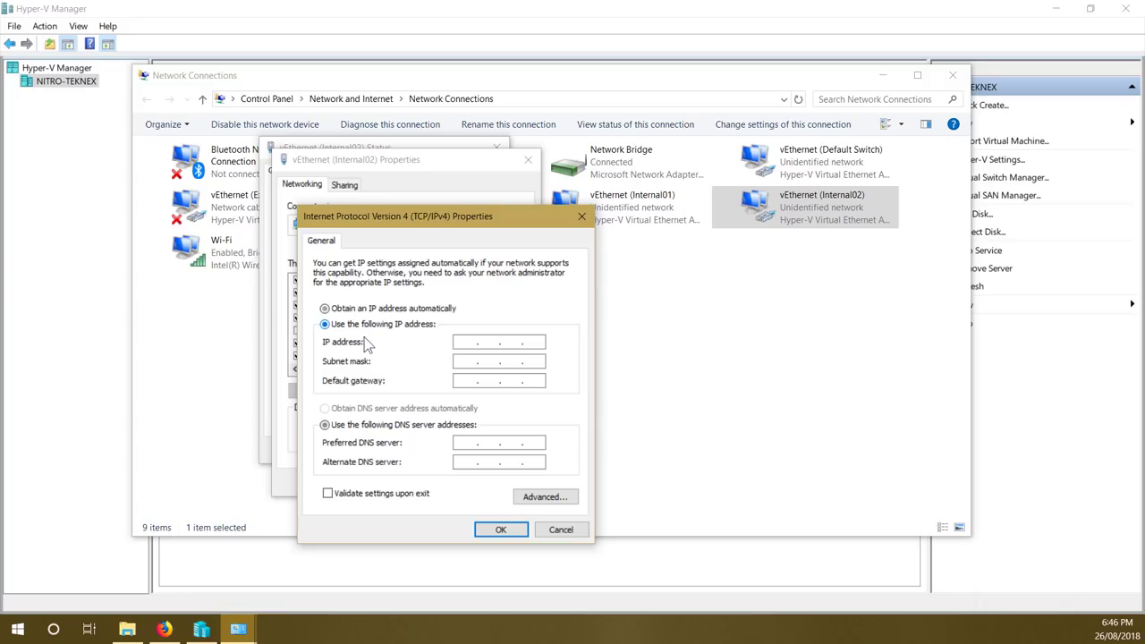
Enter IP address 192.168.60.1 with subnet mask 255.255.255.0
click(461, 340)
text(192 . 168 . 60 . 1)
double_click(534, 341)
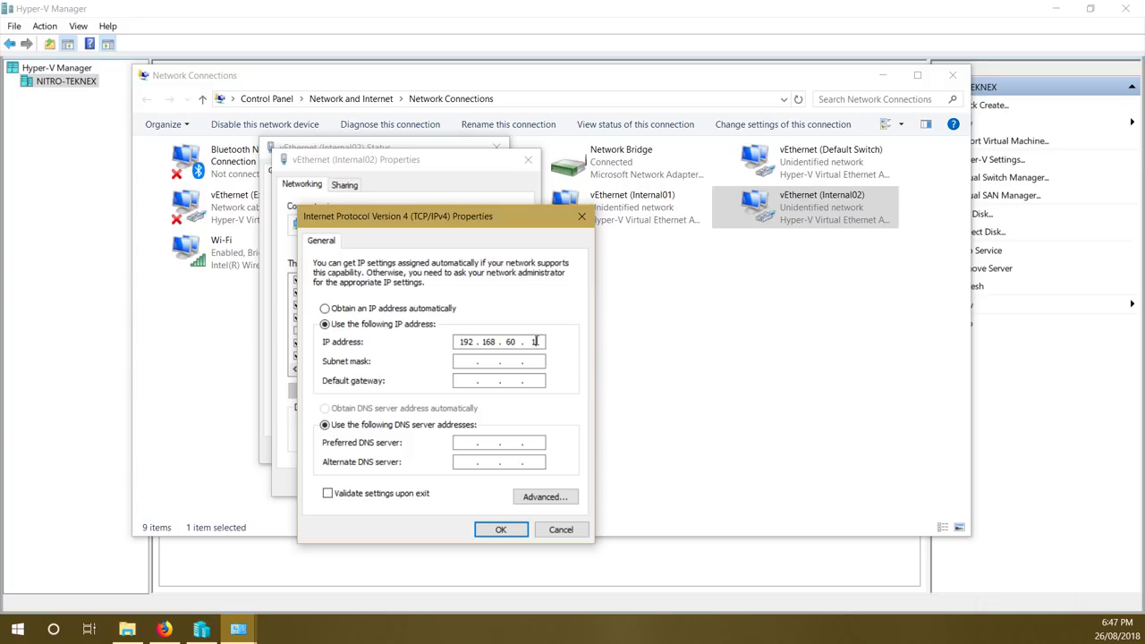
click(465, 360)
Save the IPv4 settings, close the adapter dialogs and minimize Network Connections
click(503, 531)
click(450, 486)
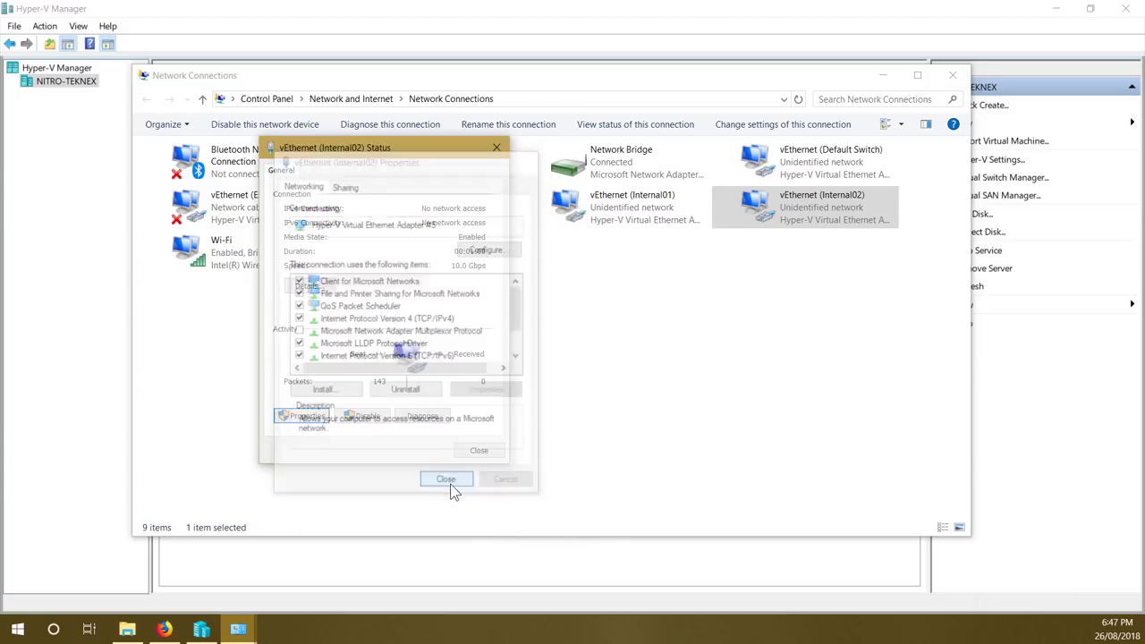
click(473, 452)
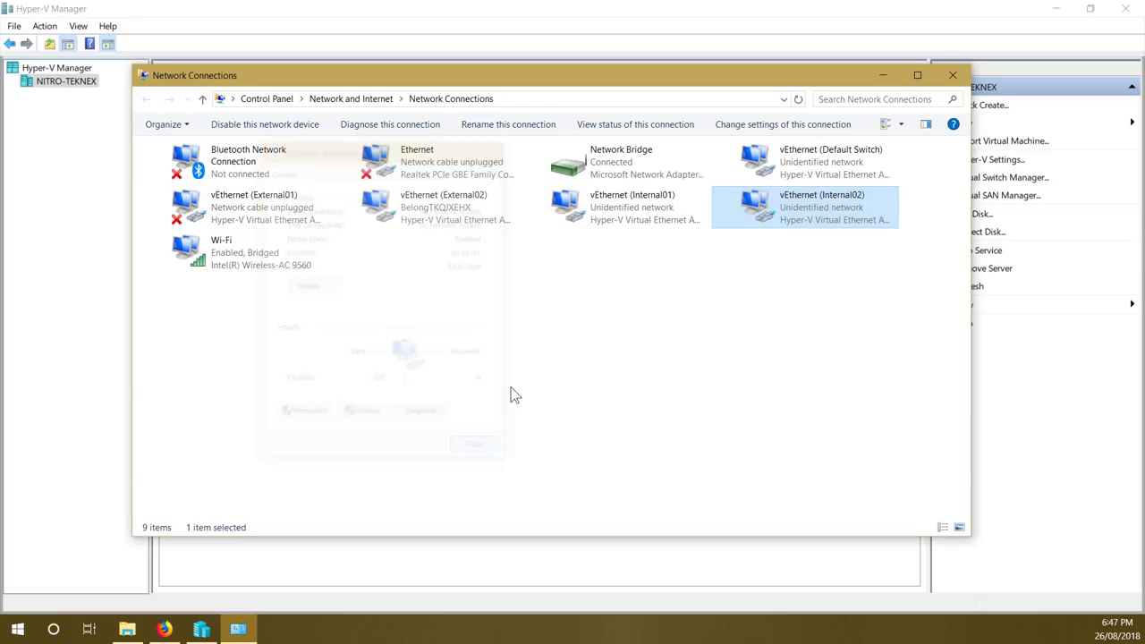
click(880, 77)
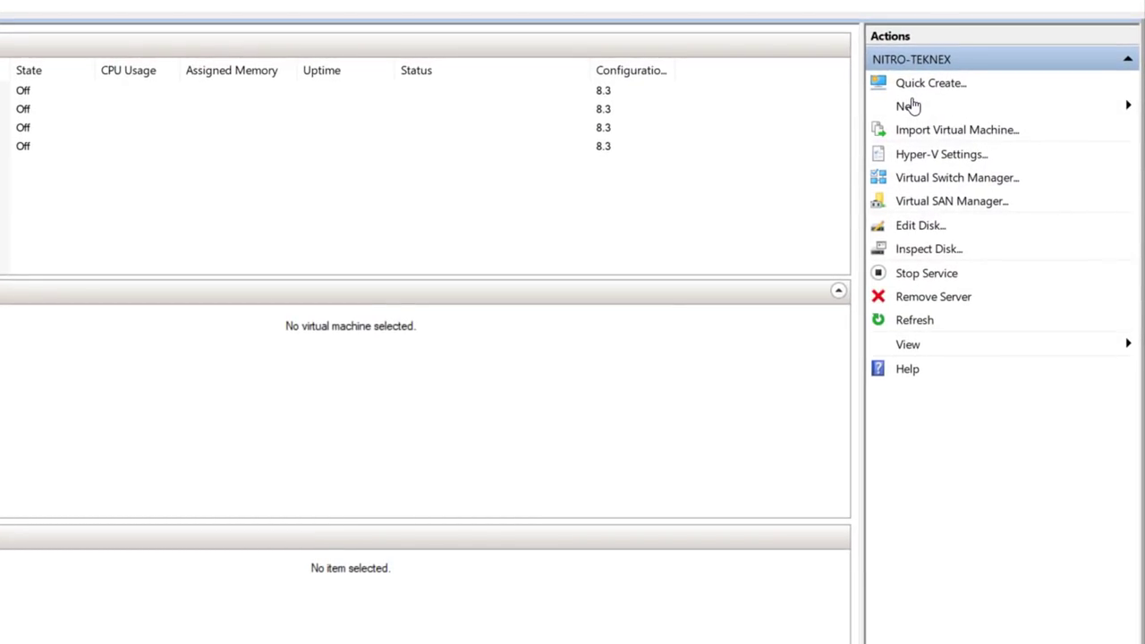
Name the new VM AMS03 and store it in C:\Hyper-V\AMS03
mouse_move(909, 106)
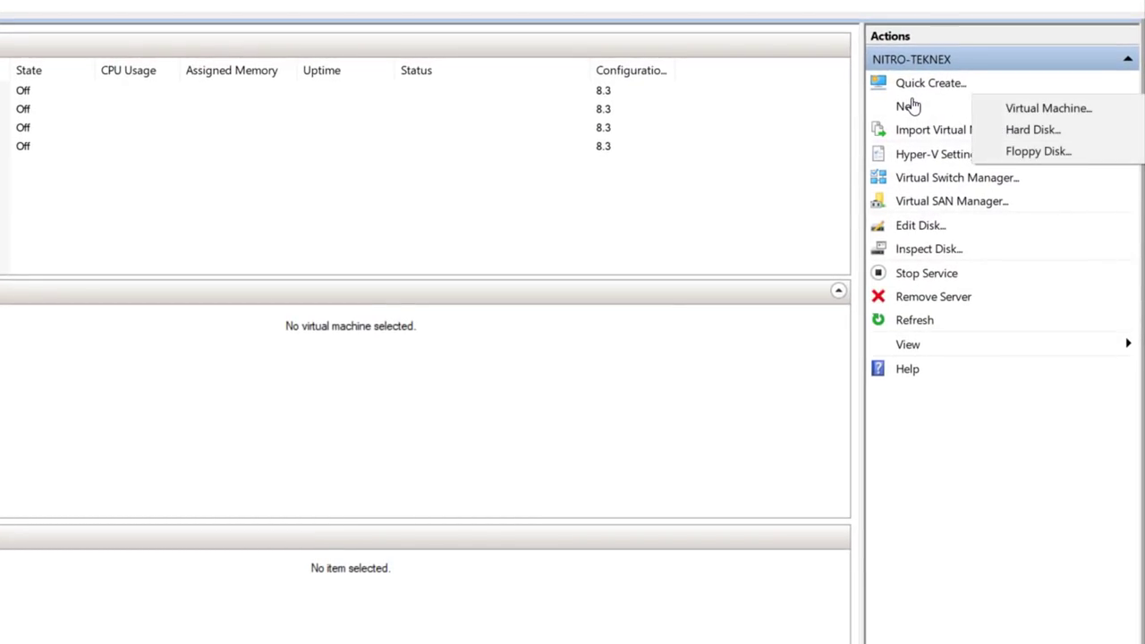
click(1009, 106)
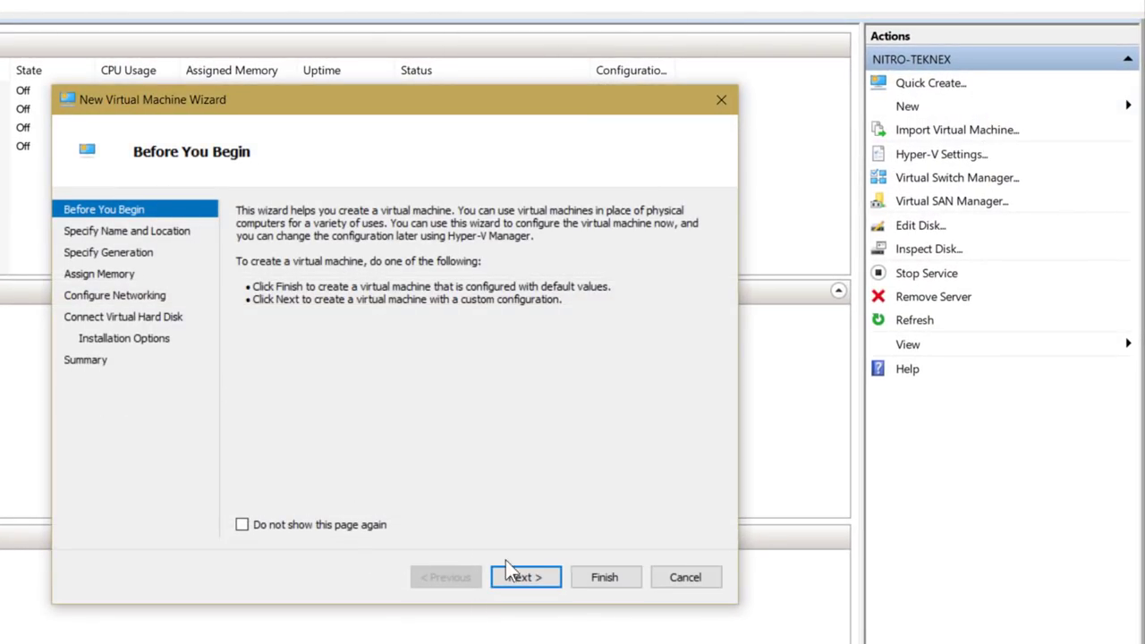
click(545, 579)
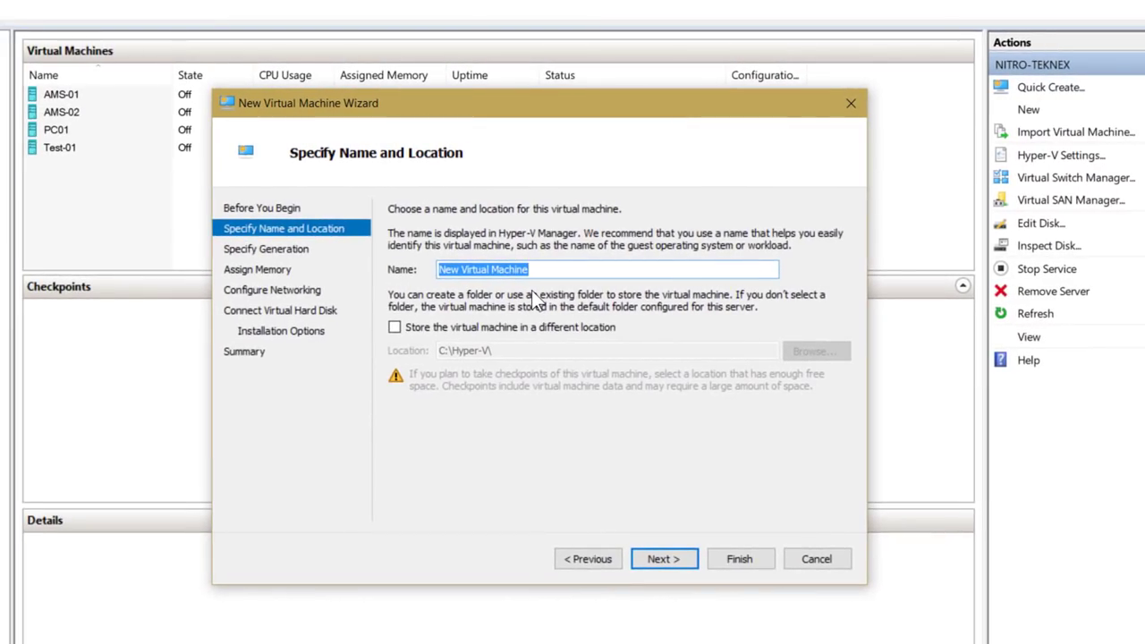
text(AMS0)
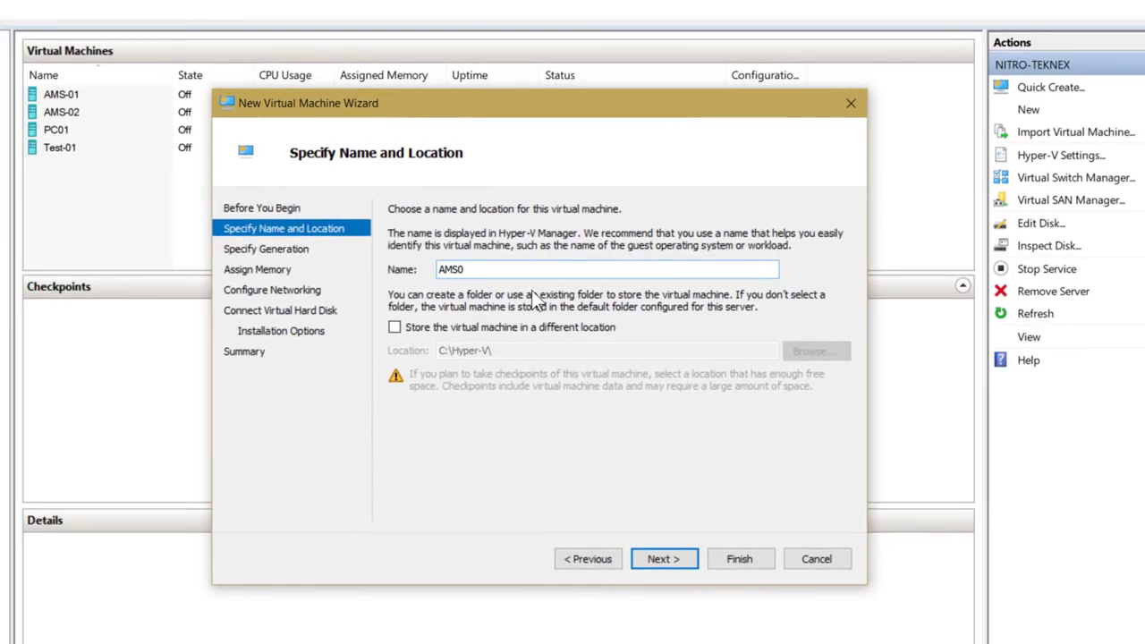
text(3)
click(395, 326)
drag(472, 269, 387, 271)
key(ctrl+c)
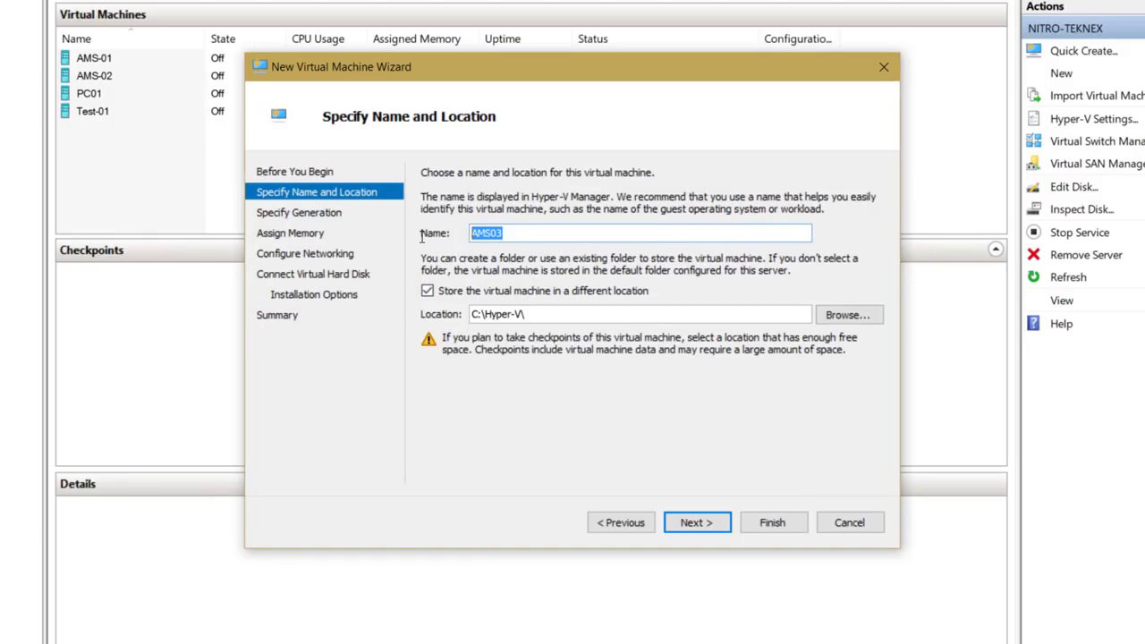
click(574, 314)
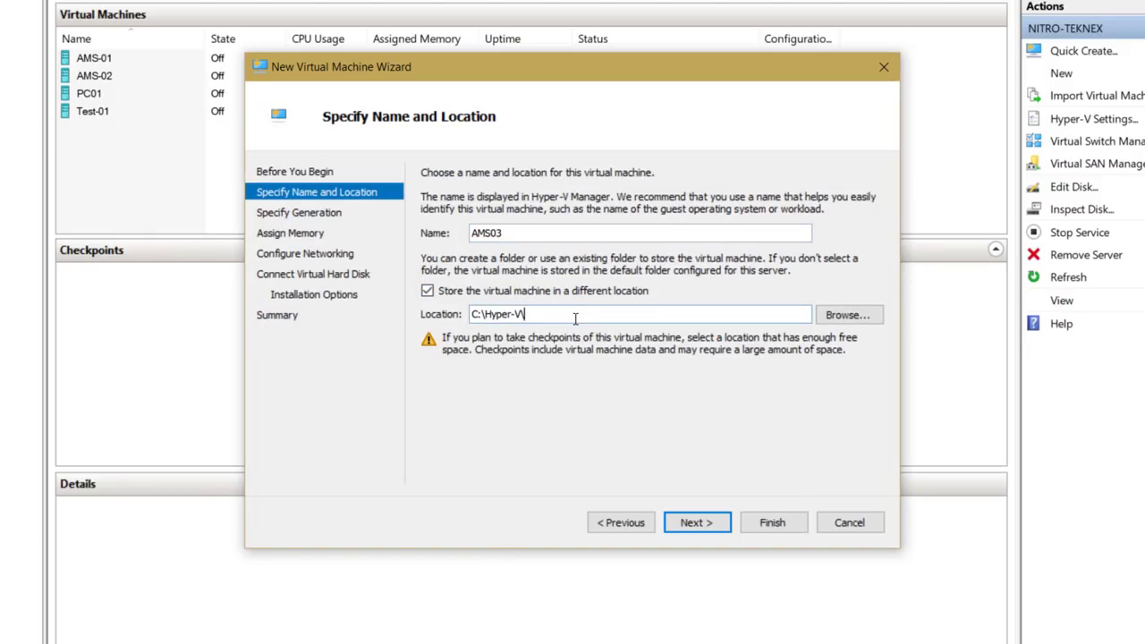
key(ctrl+v)
click(697, 522)
Make AMS03 Generation 2 with 6144 MB startup memory
click(471, 250)
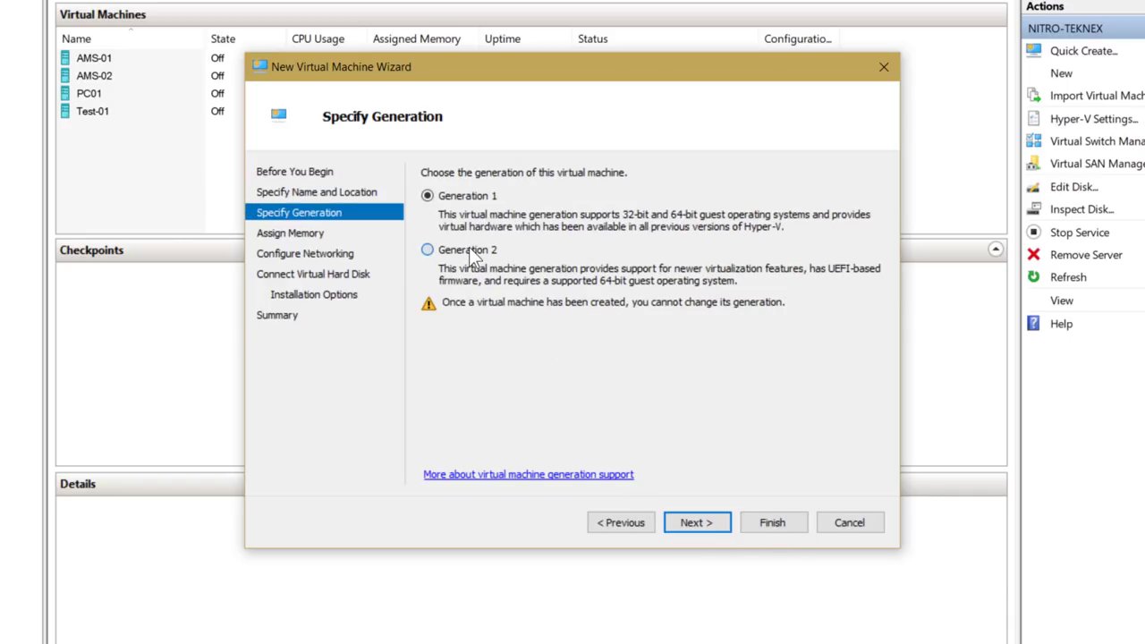
click(703, 520)
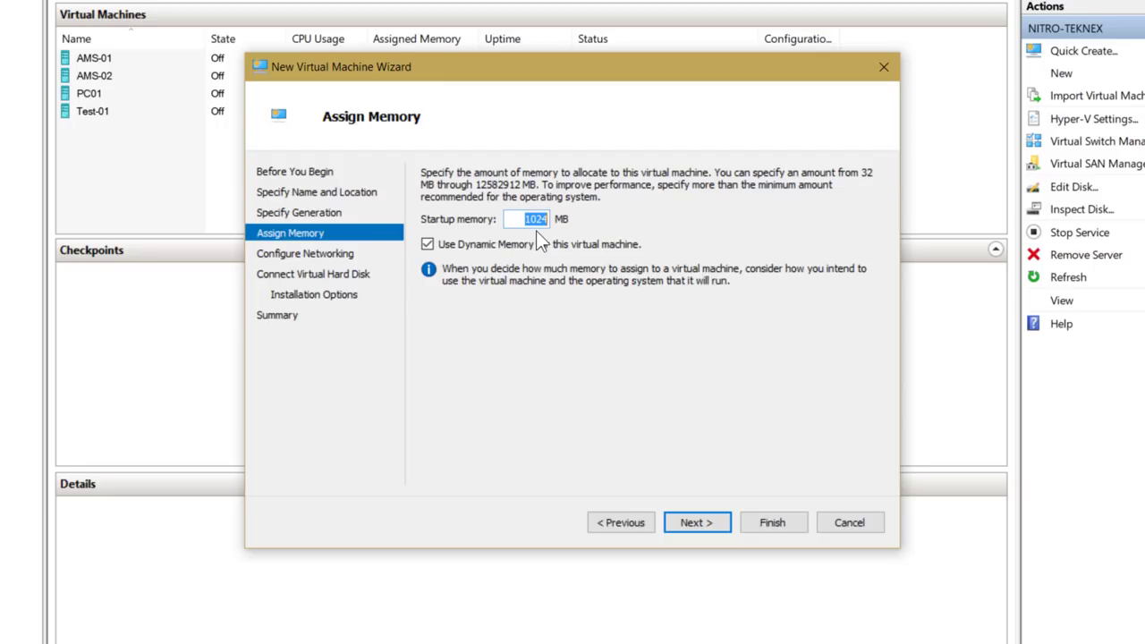
text(607)
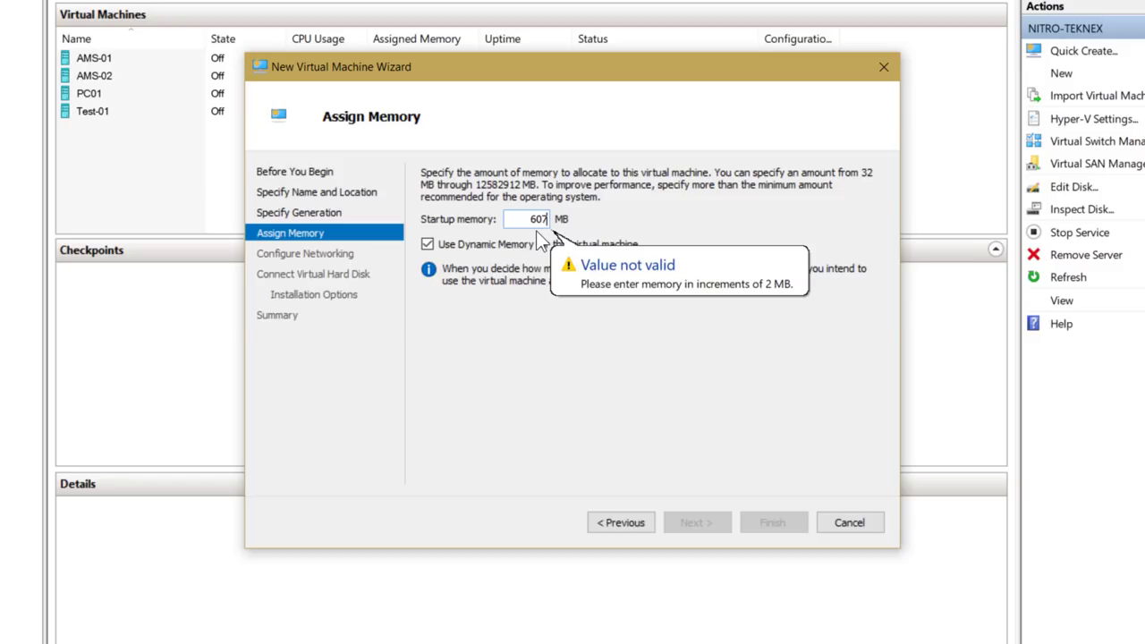
key(BackSpace)
double_click(552, 219)
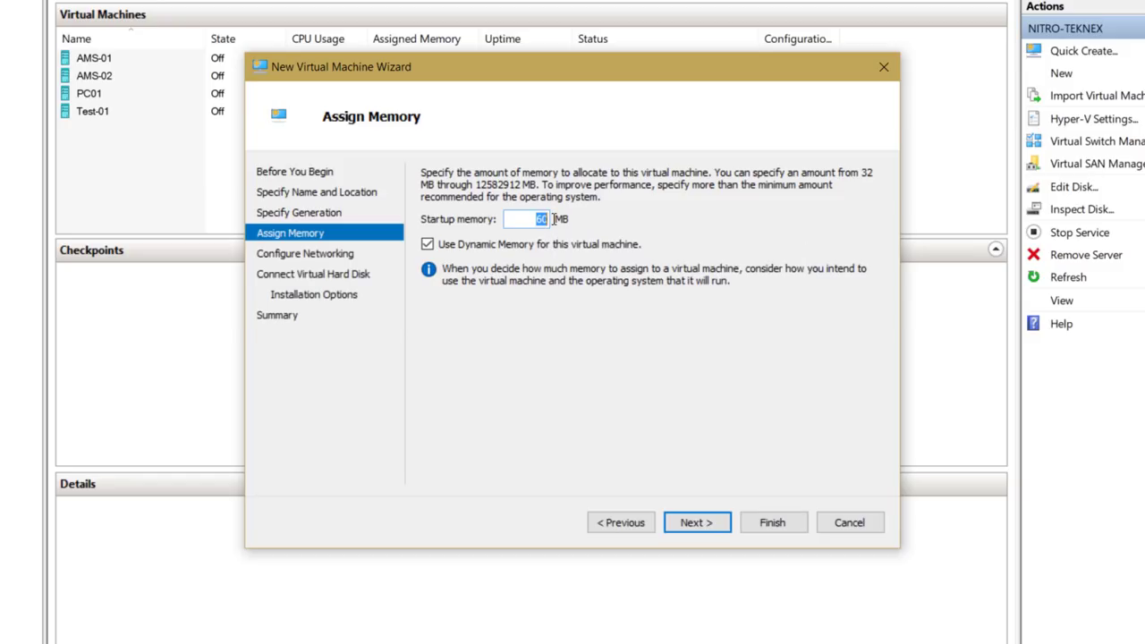
text(6144)
click(700, 518)
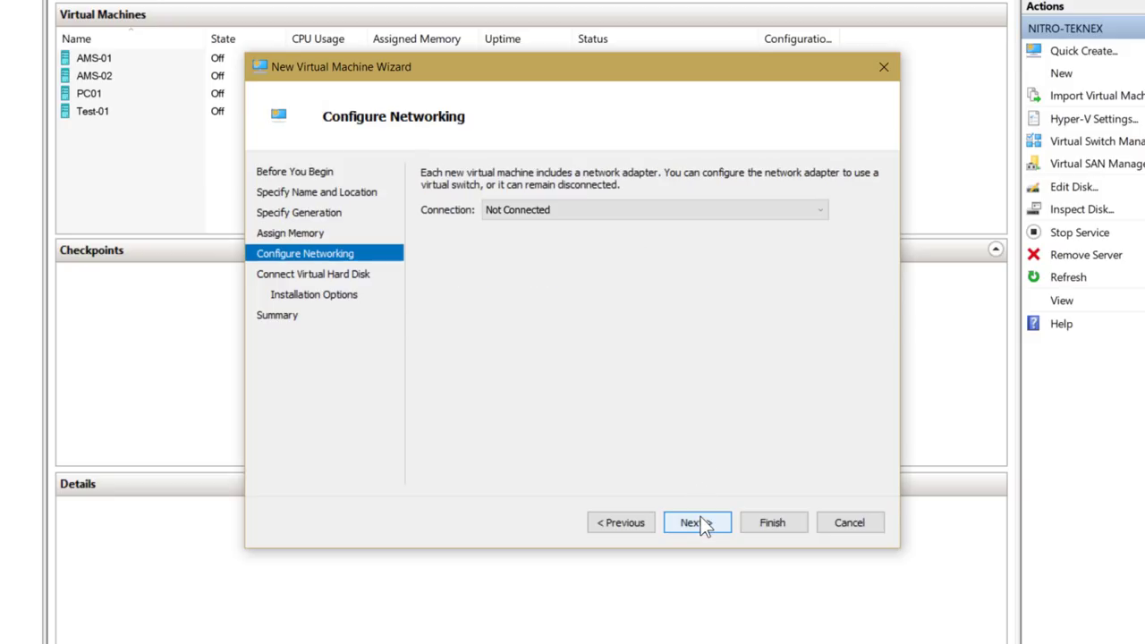
Connect AMS03 to External02 and give it a 40 GB virtual hard disk
click(550, 212)
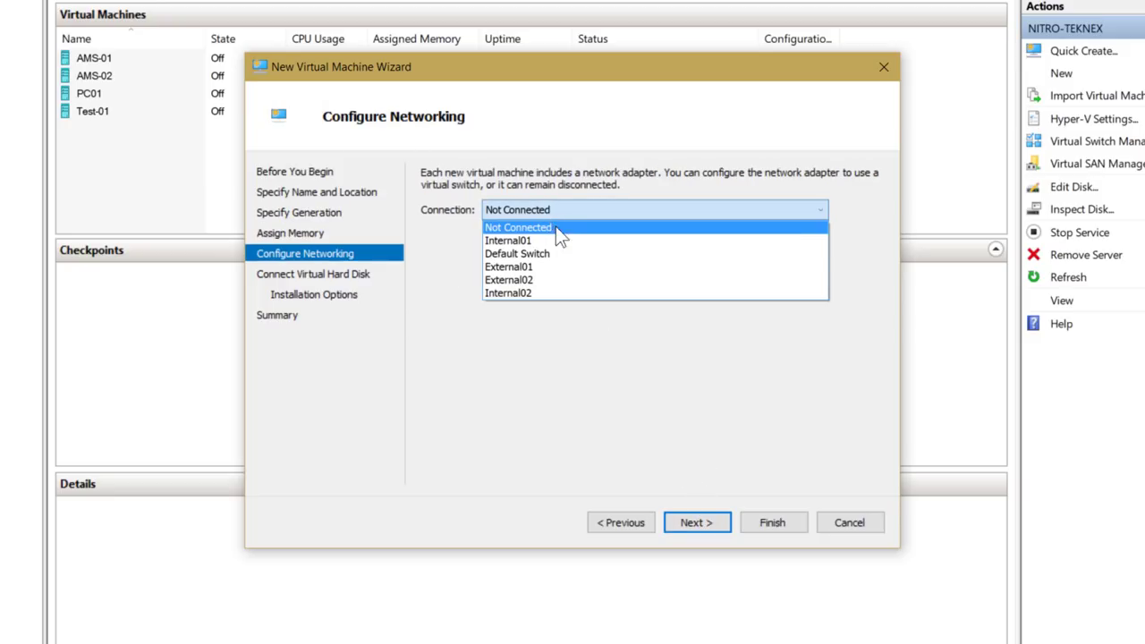
click(555, 285)
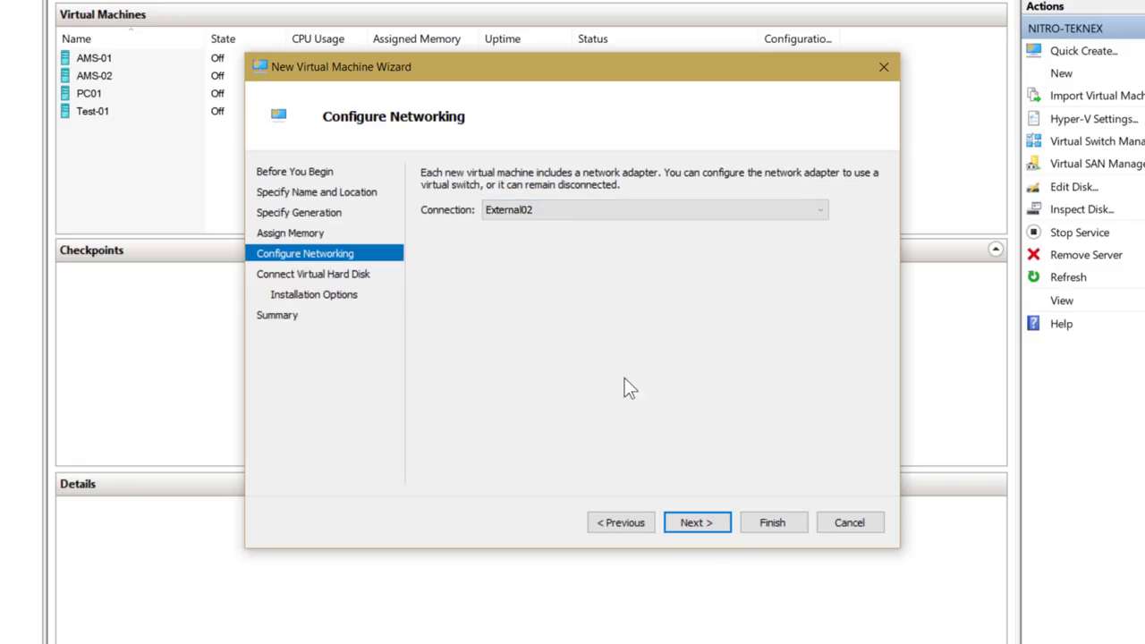
click(697, 524)
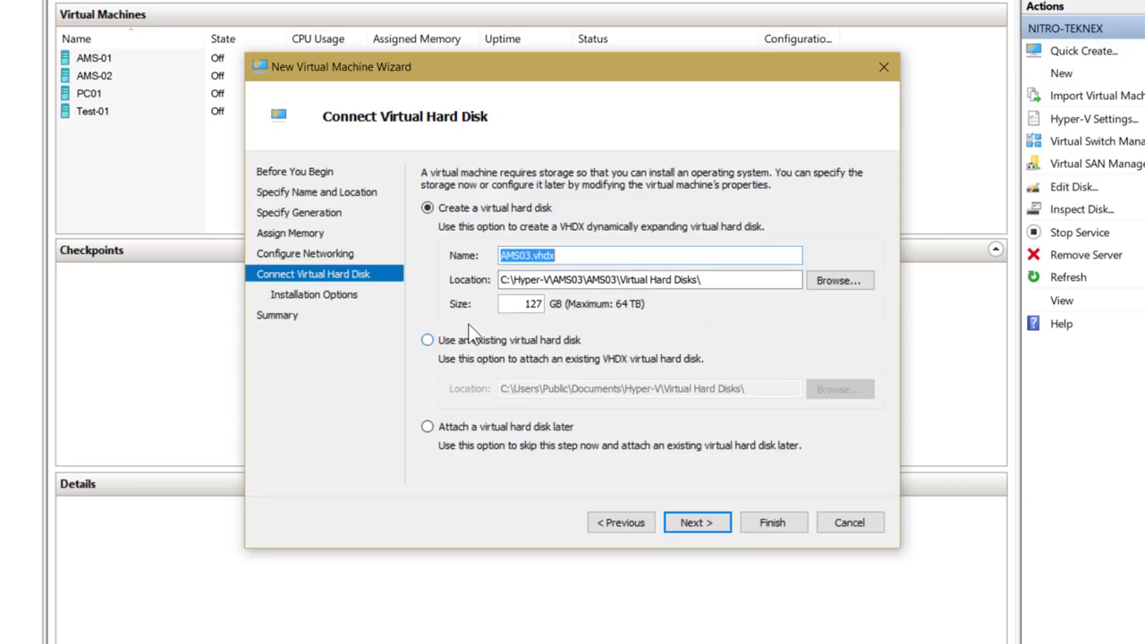
double_click(528, 304)
text(40)
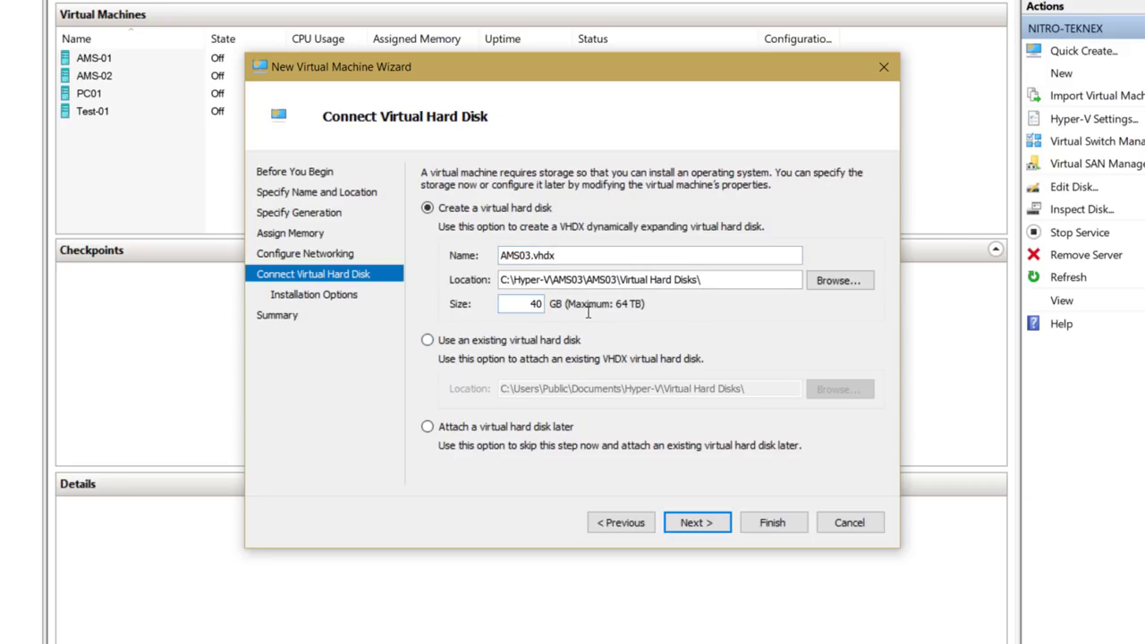
click(699, 517)
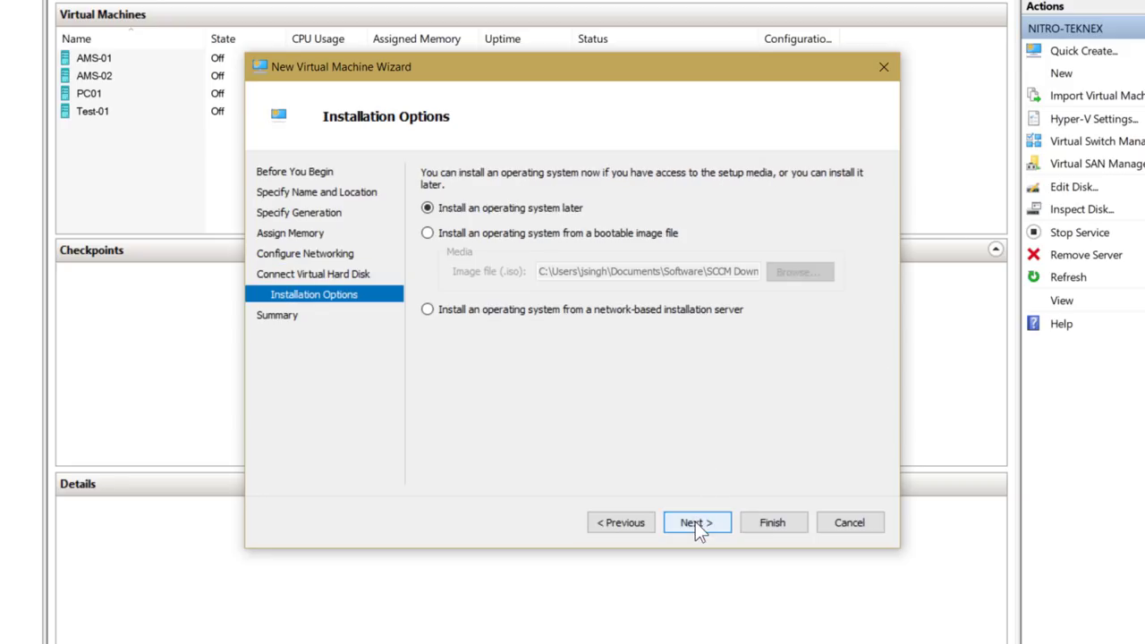
Use the Windows Server 2016 Datacenter evaluation ISO as install media and finish creating AMS03
click(484, 234)
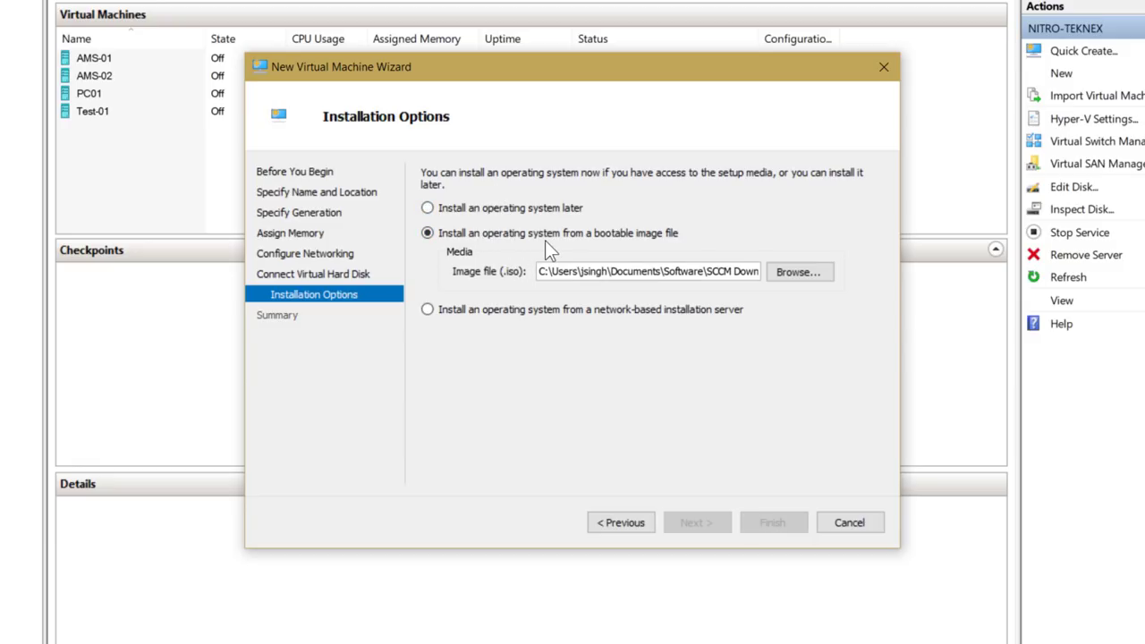
click(805, 277)
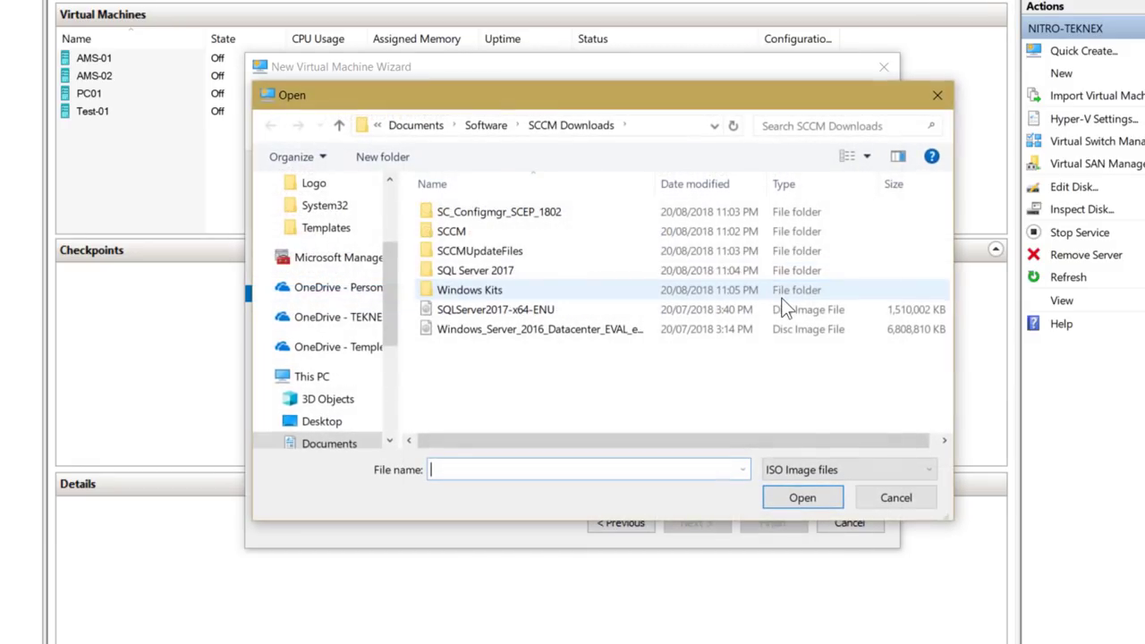
click(508, 333)
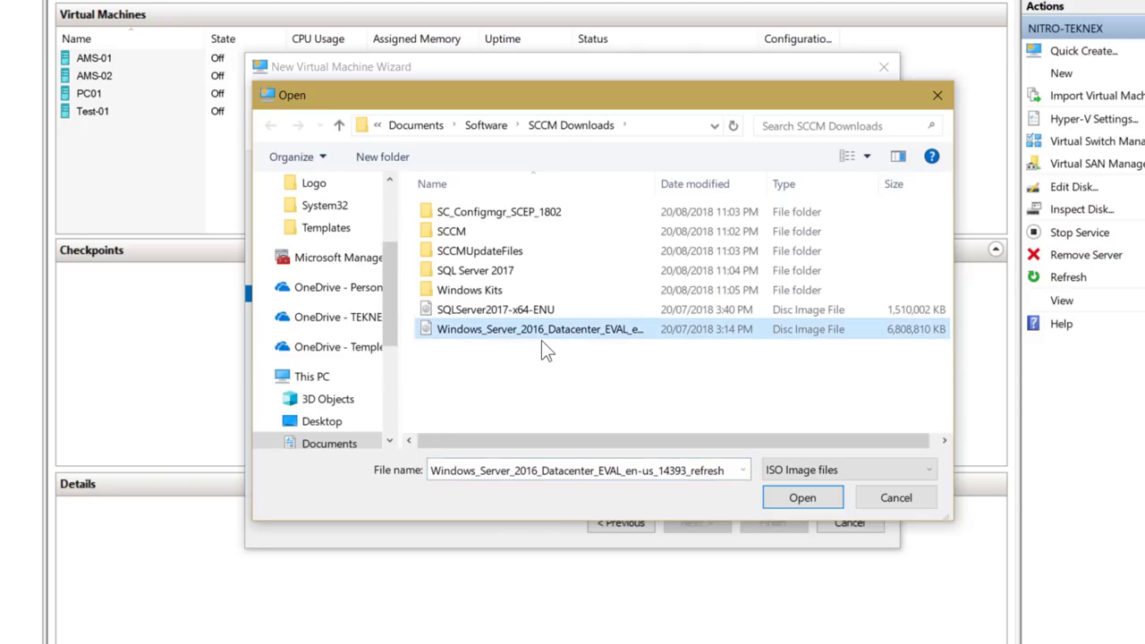
click(779, 497)
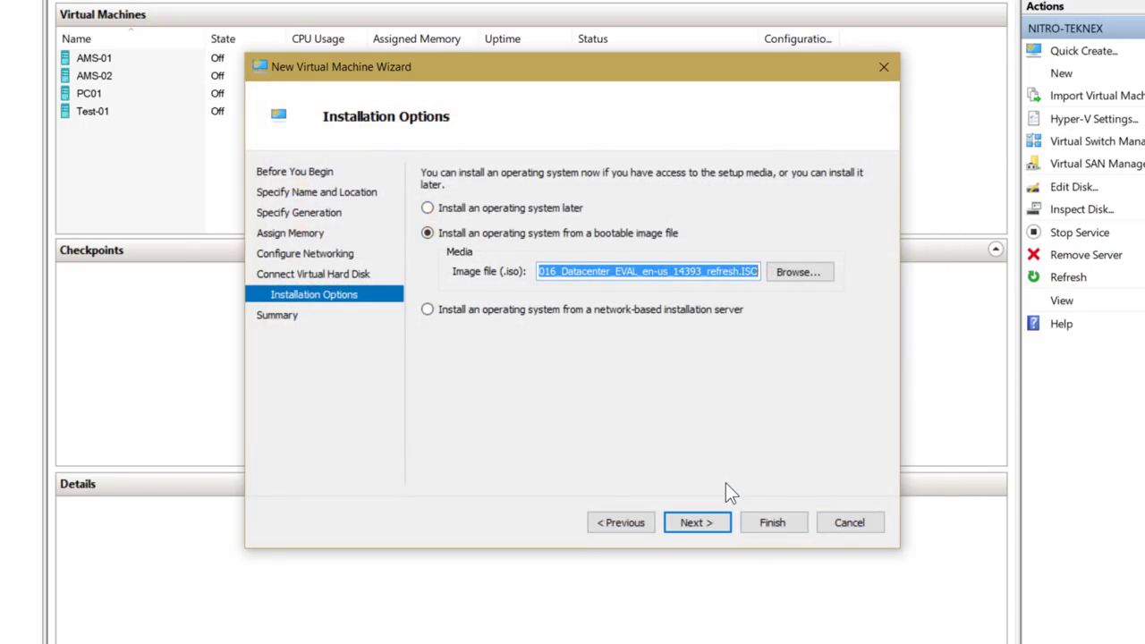
click(720, 520)
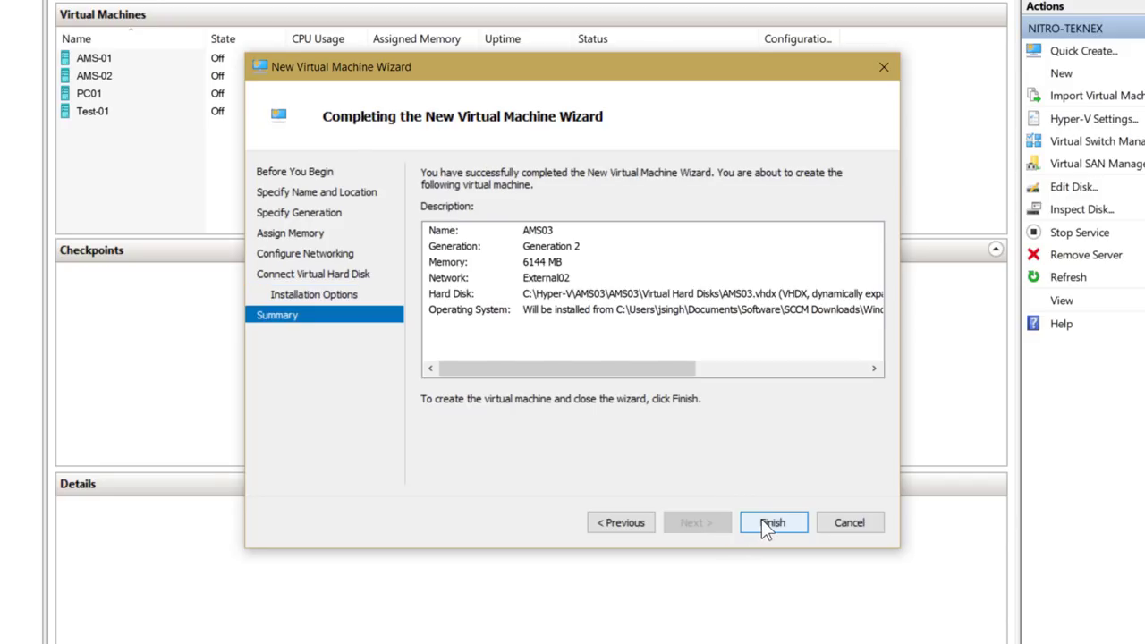
click(762, 519)
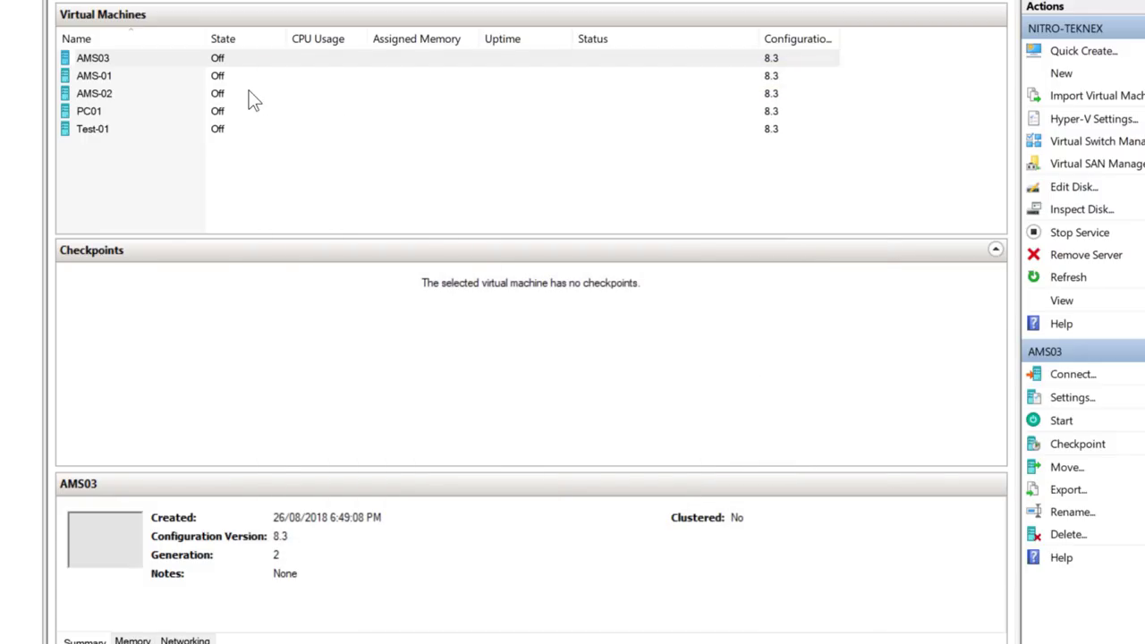
Add a second network adapter to AMS03 on the Internal02 switch and save the settings
click(151, 63)
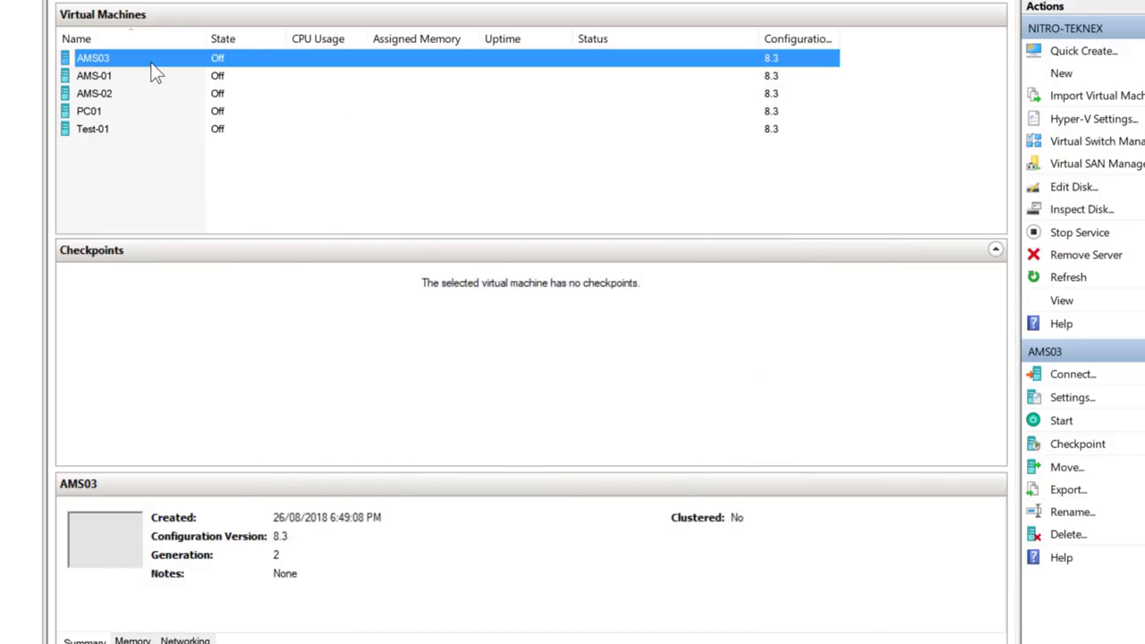
right_click(159, 61)
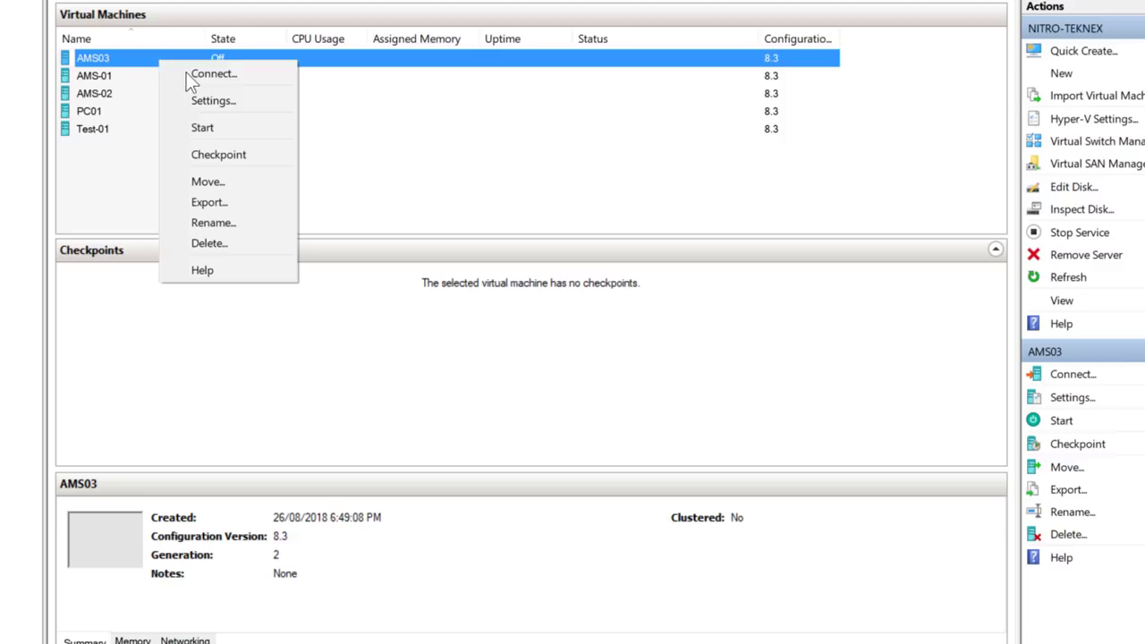
click(190, 106)
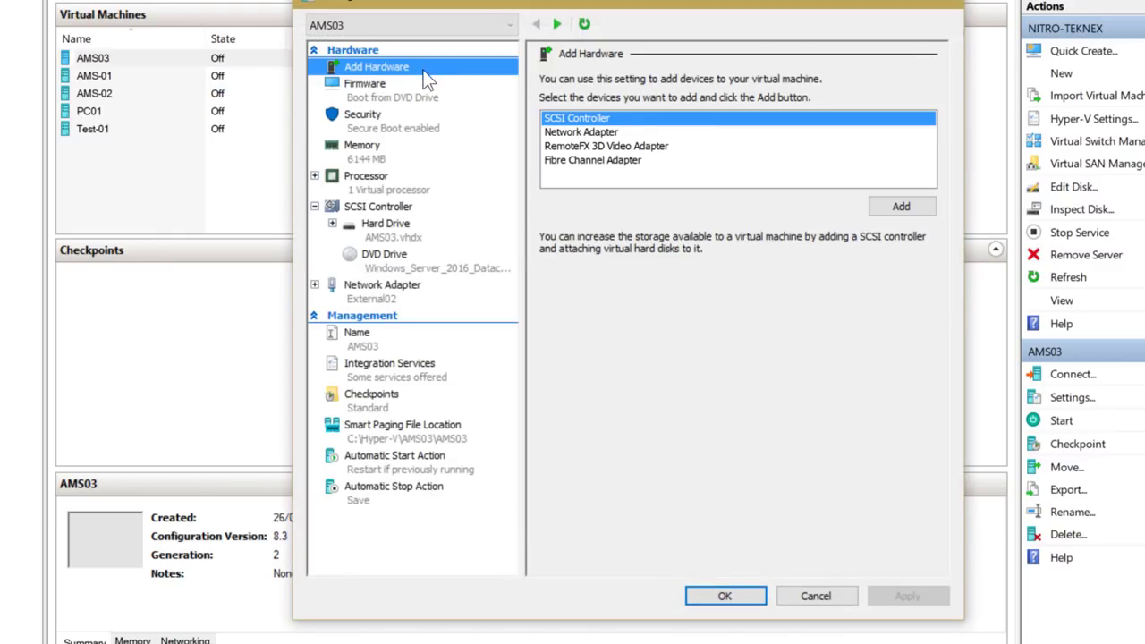
click(564, 132)
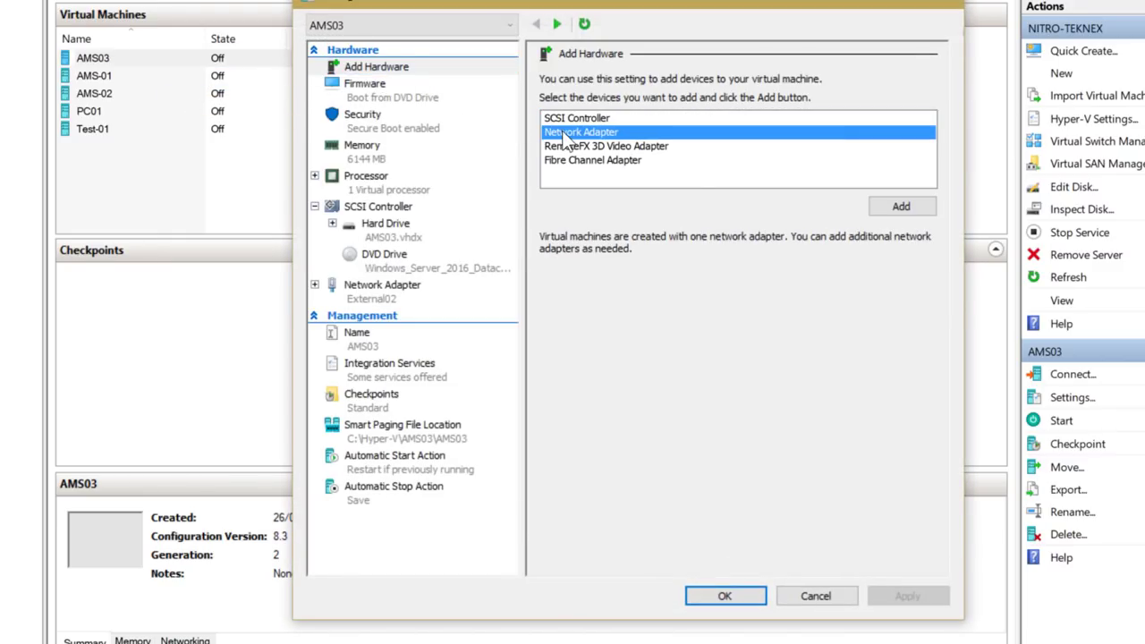
click(925, 207)
click(643, 119)
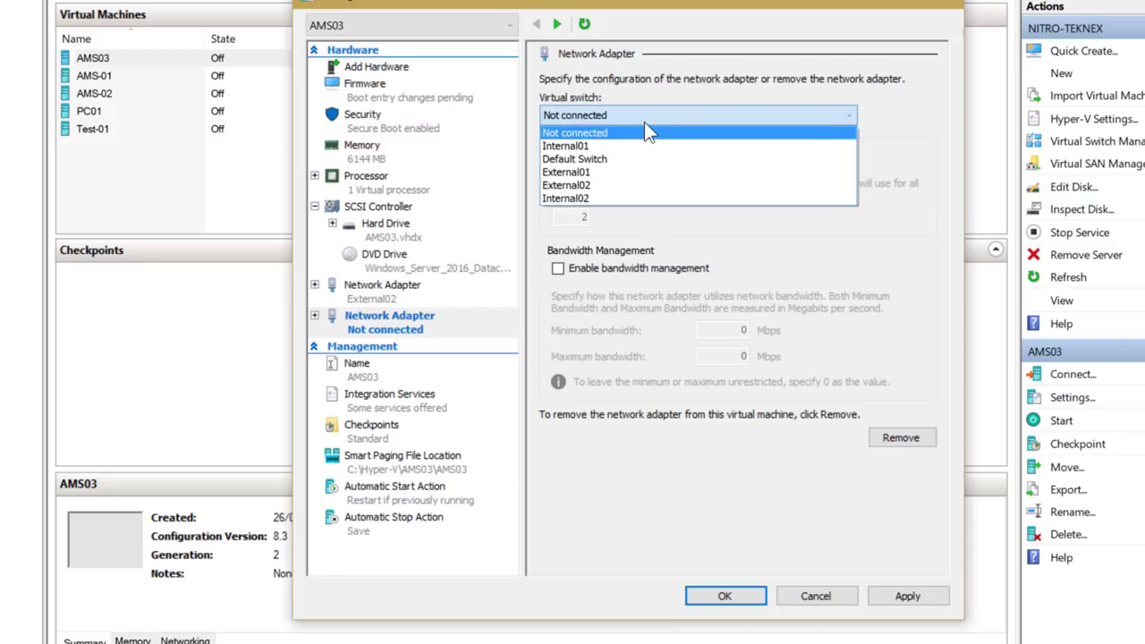
click(626, 196)
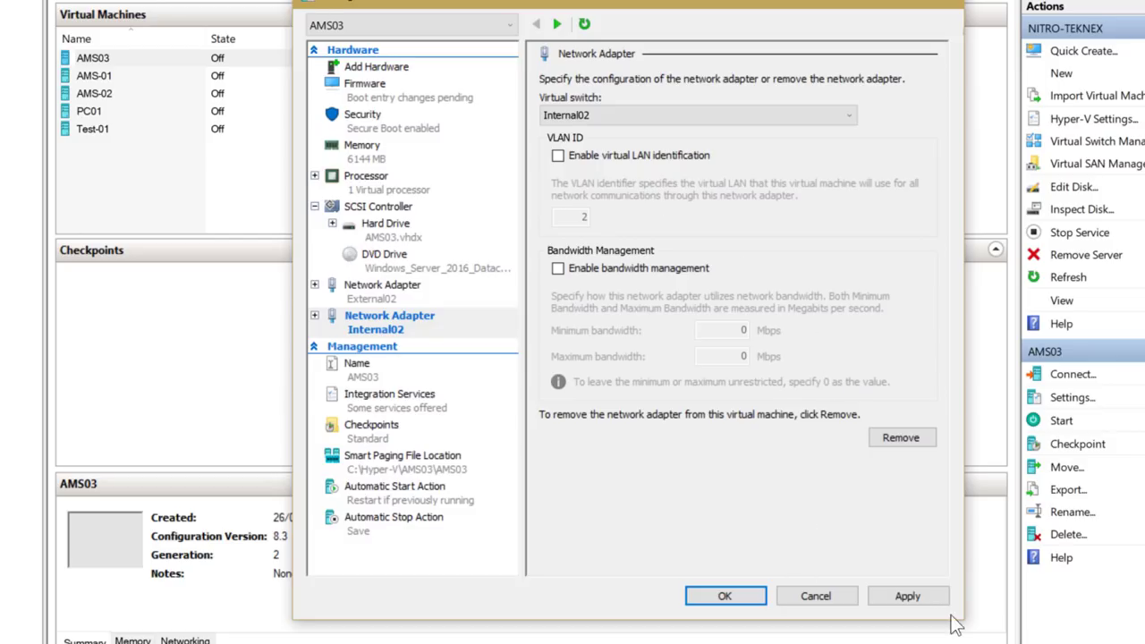
click(907, 595)
click(724, 596)
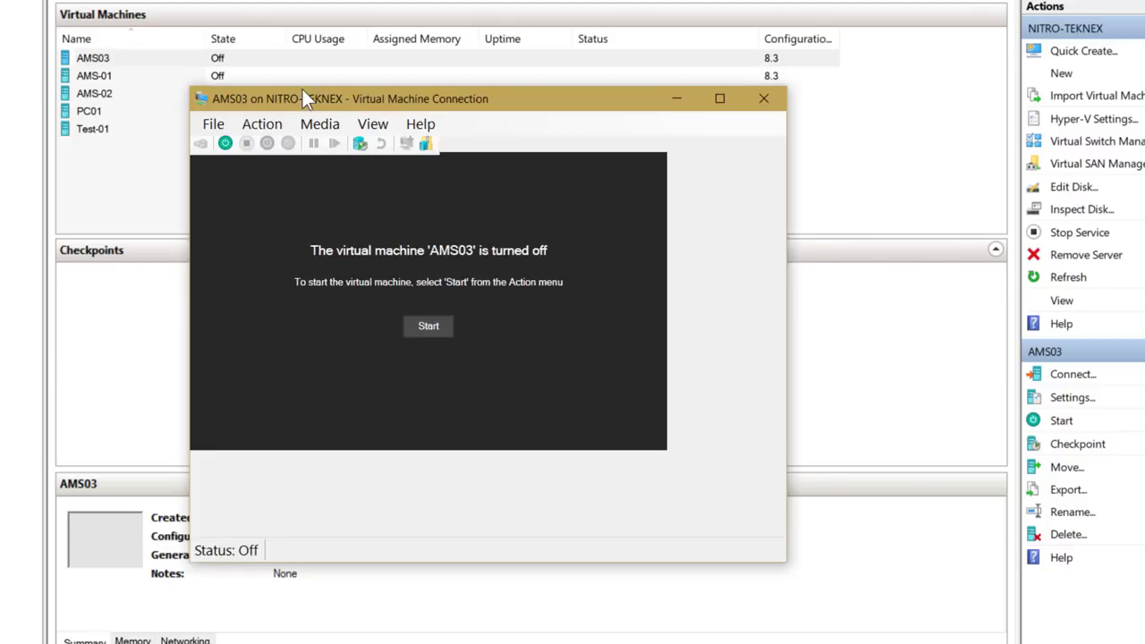
Start AMS03 from its Virtual Machine Connection window
drag(303, 89, 422, 46)
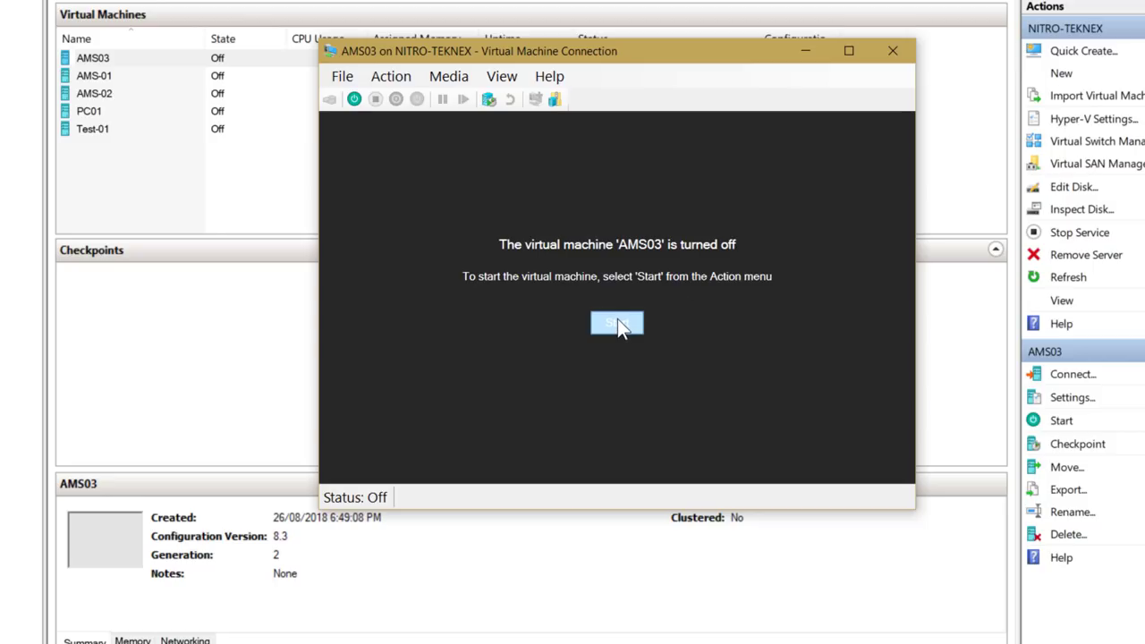
click(617, 323)
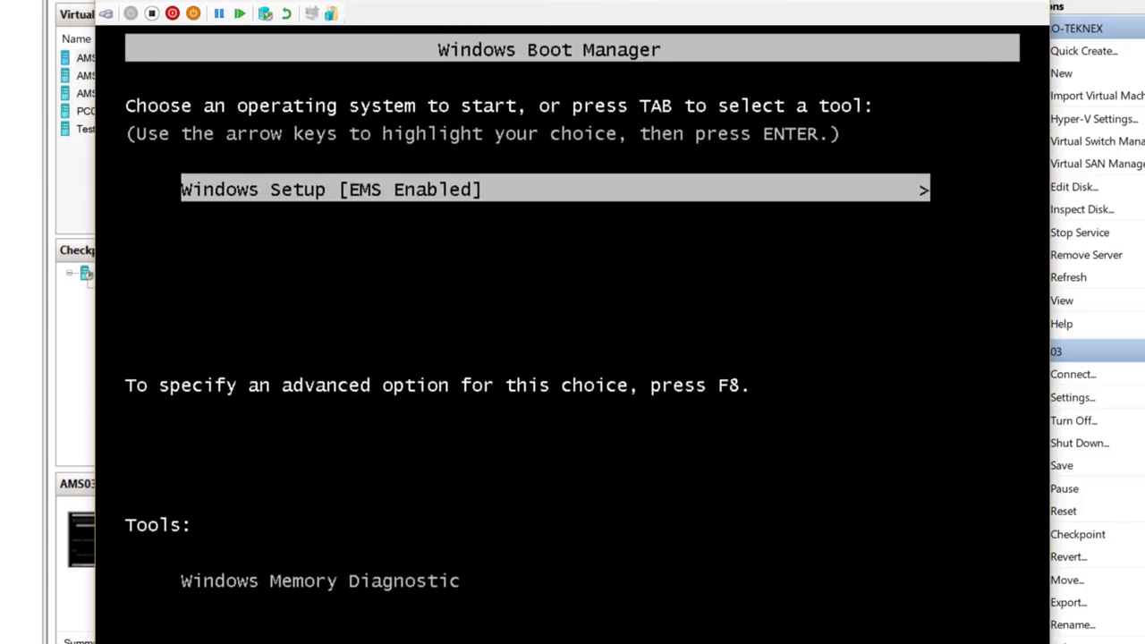
Boot into Windows Setup and set the time and currency format to English (Australia)
key(Return)
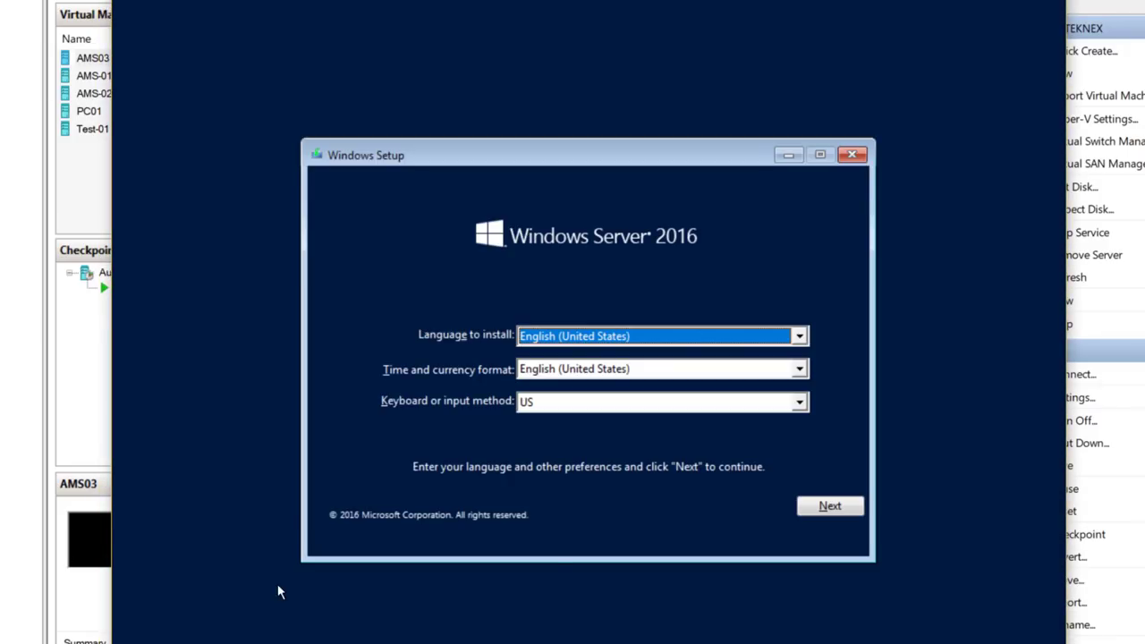
click(671, 370)
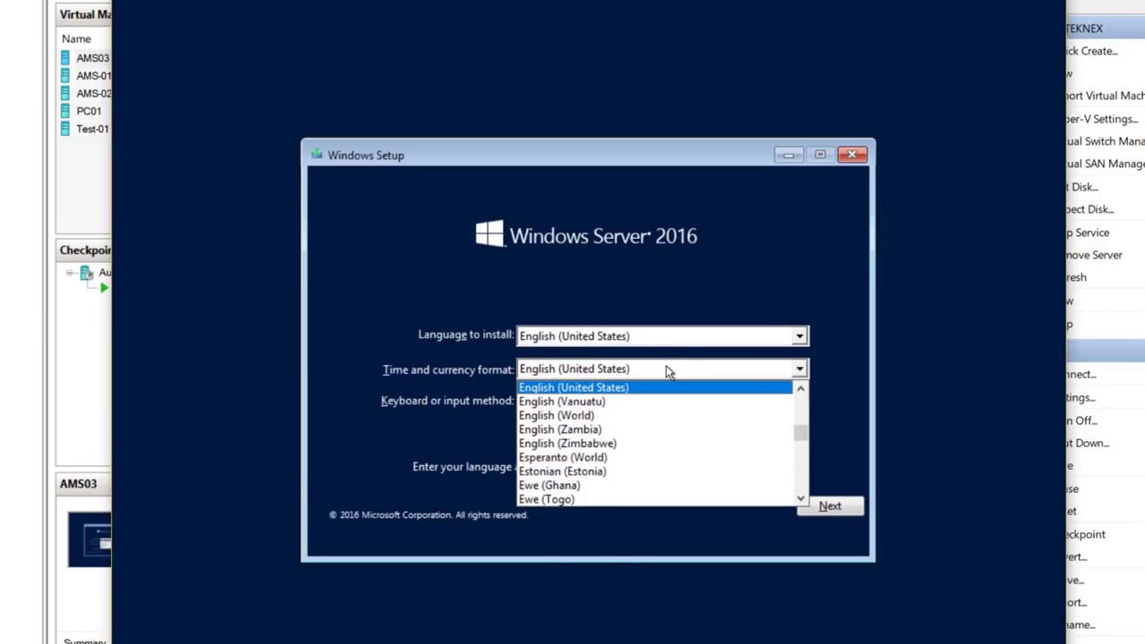
key(e)
key(d)
key(Down)
key(Down)
key(Down)
key(Down)
key(Down)
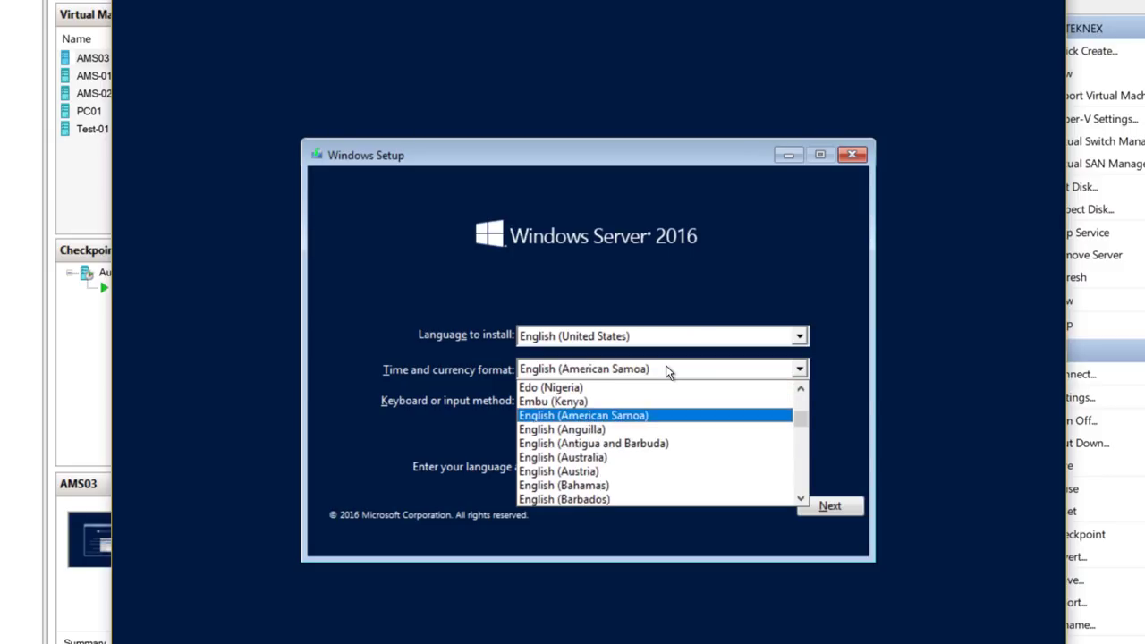
key(Return)
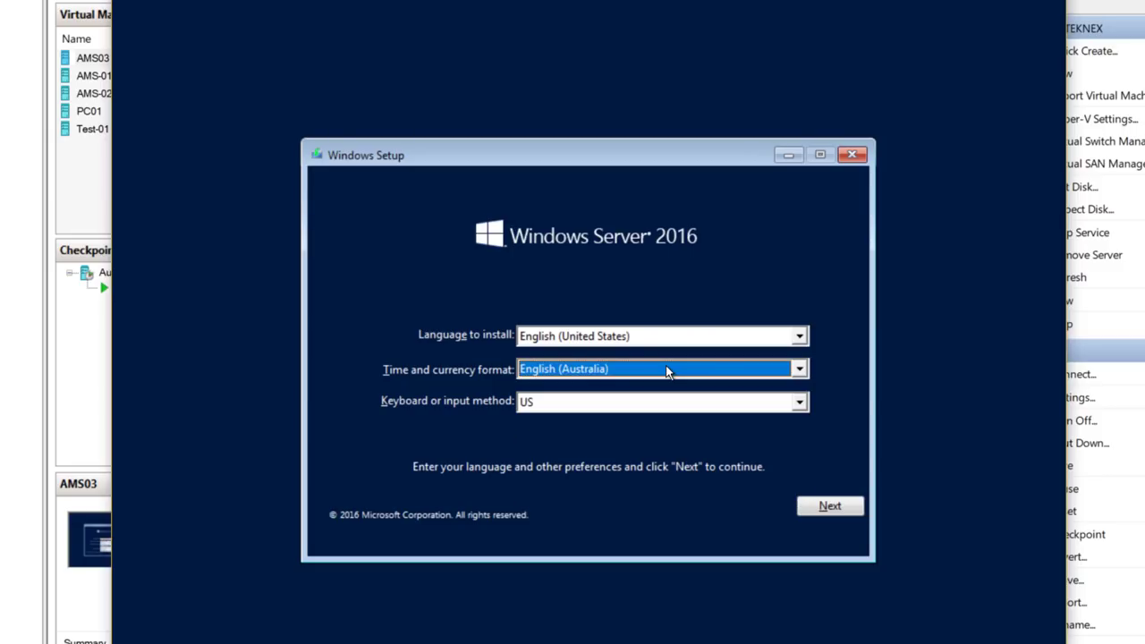
click(826, 506)
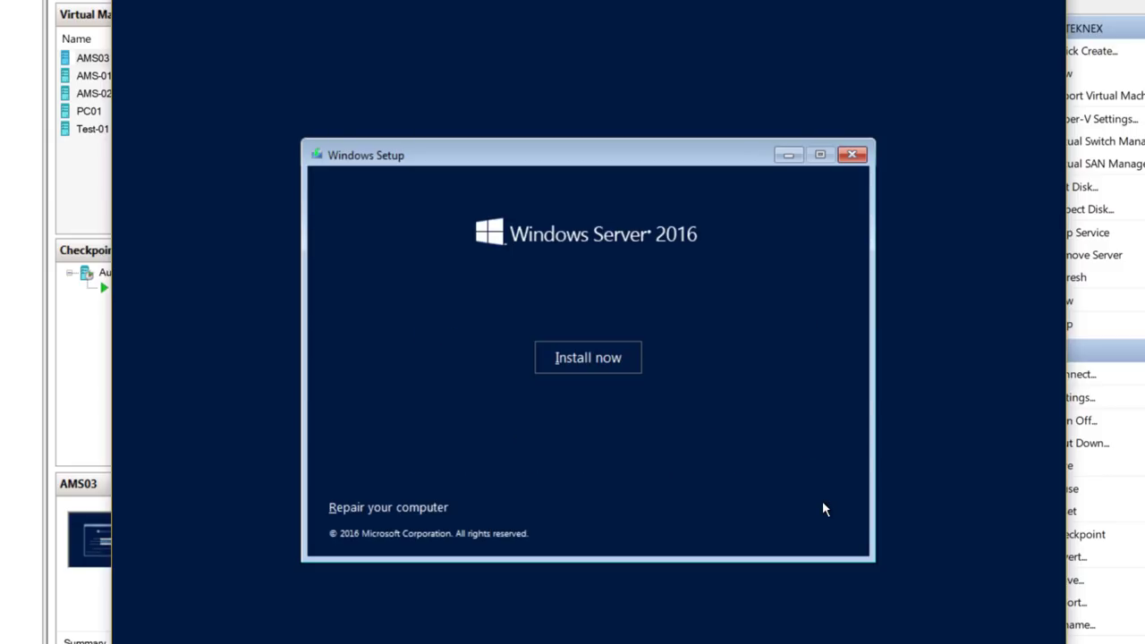
Custom-install Datacenter Evaluation (Desktop Experience) on Drive 0 after accepting the license
click(583, 369)
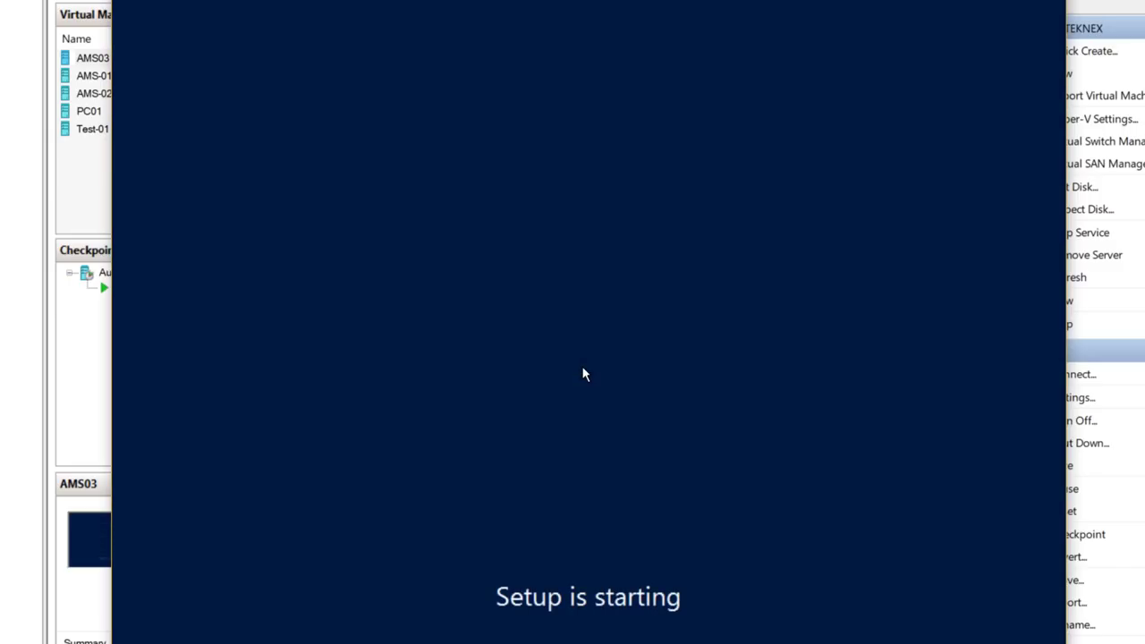
click(504, 265)
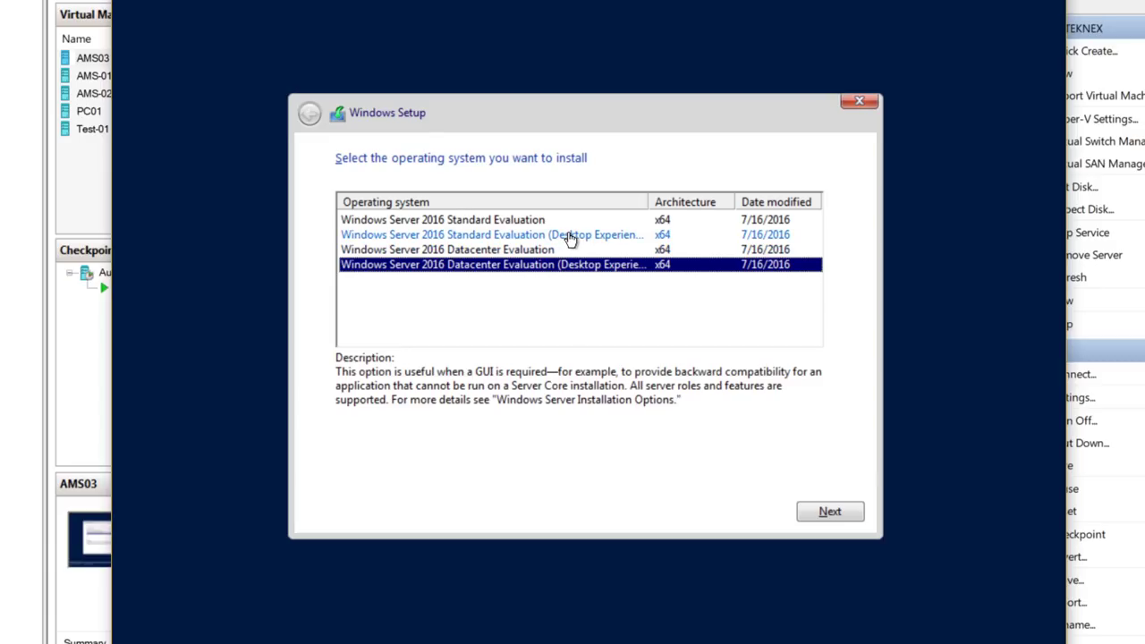
click(828, 516)
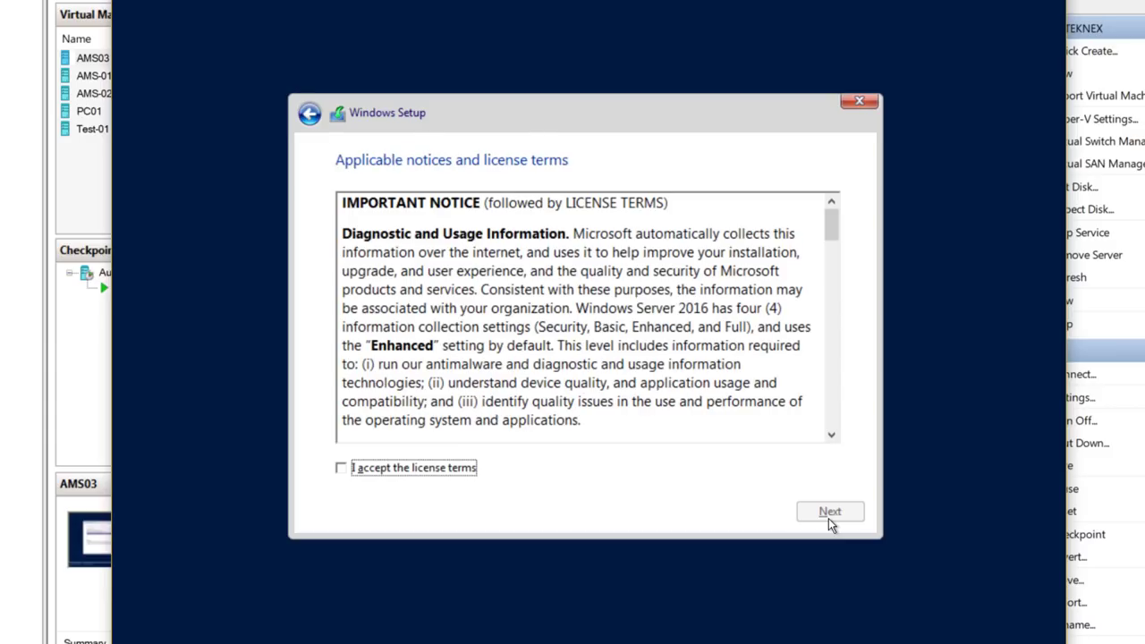
click(416, 472)
click(855, 519)
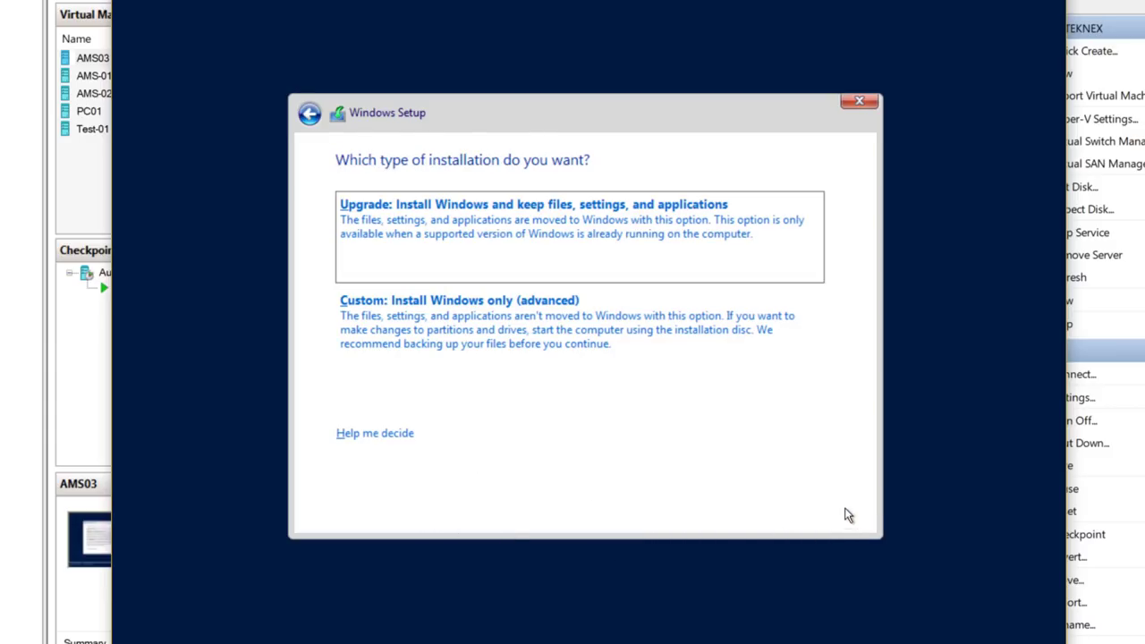
click(556, 342)
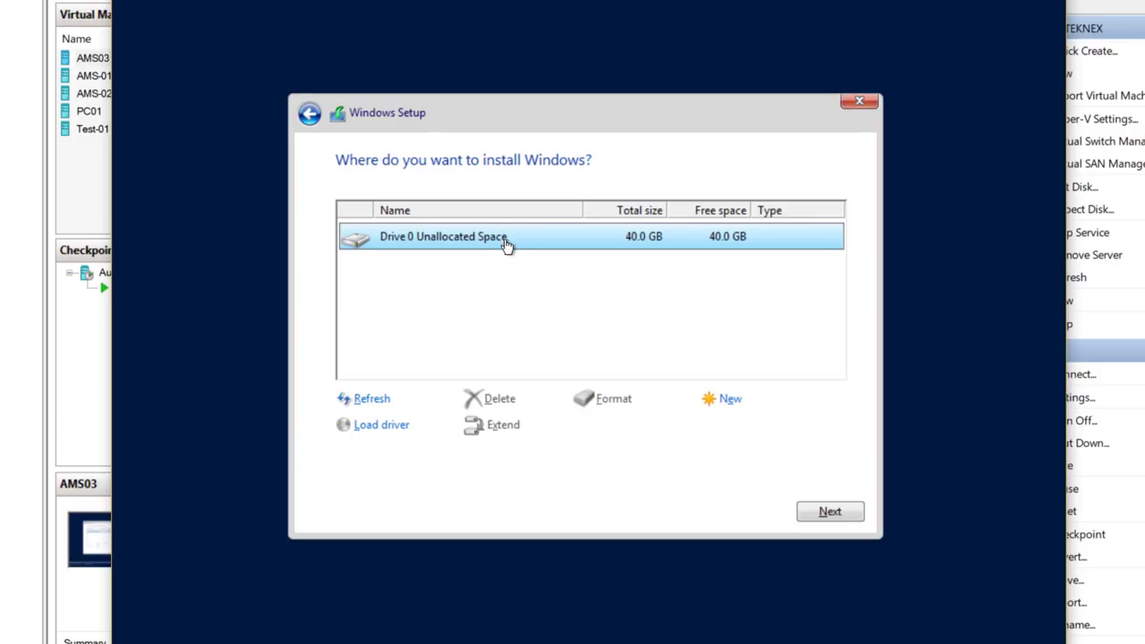
click(849, 514)
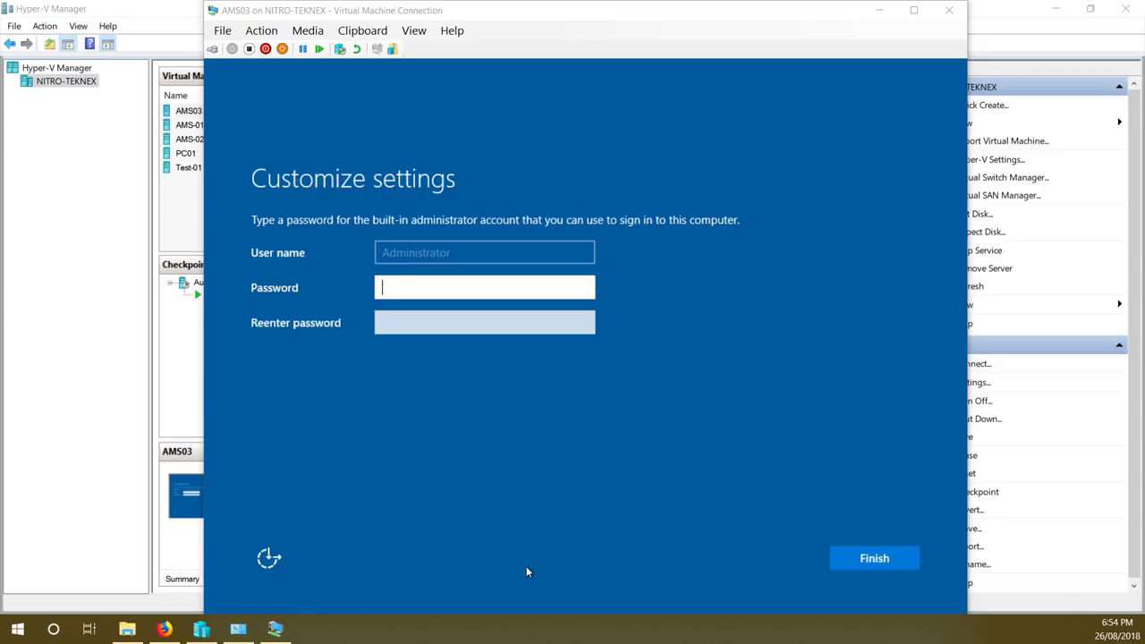
Enter and confirm the Administrator password, then finish the initial settings
click(466, 288)
text(•••••••••)
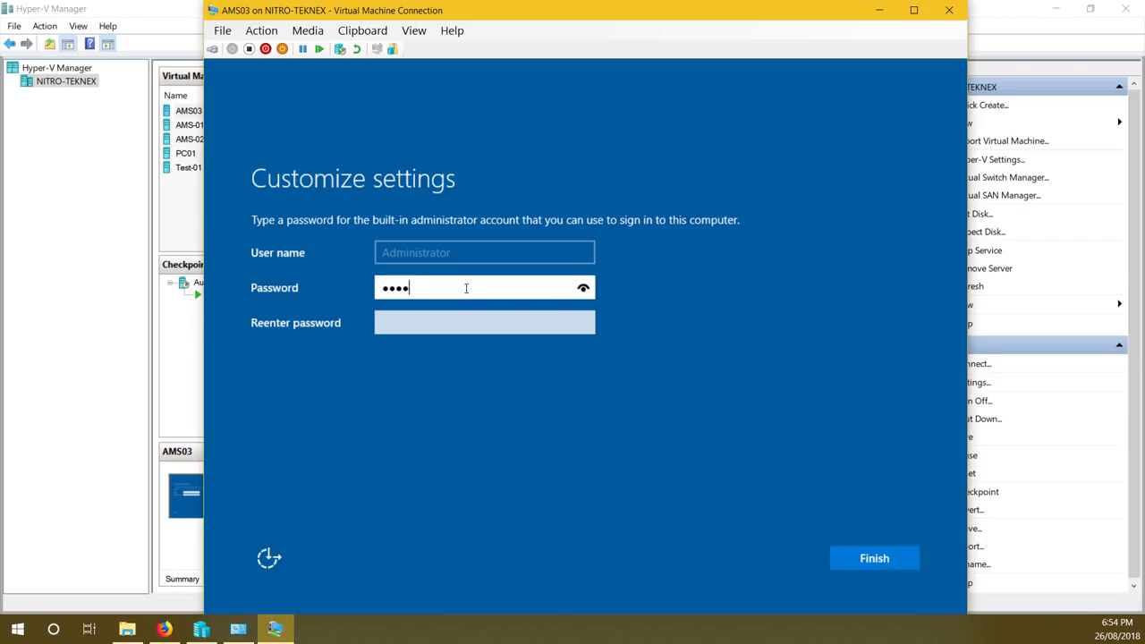
text(••)
key(Tab)
text(••••)
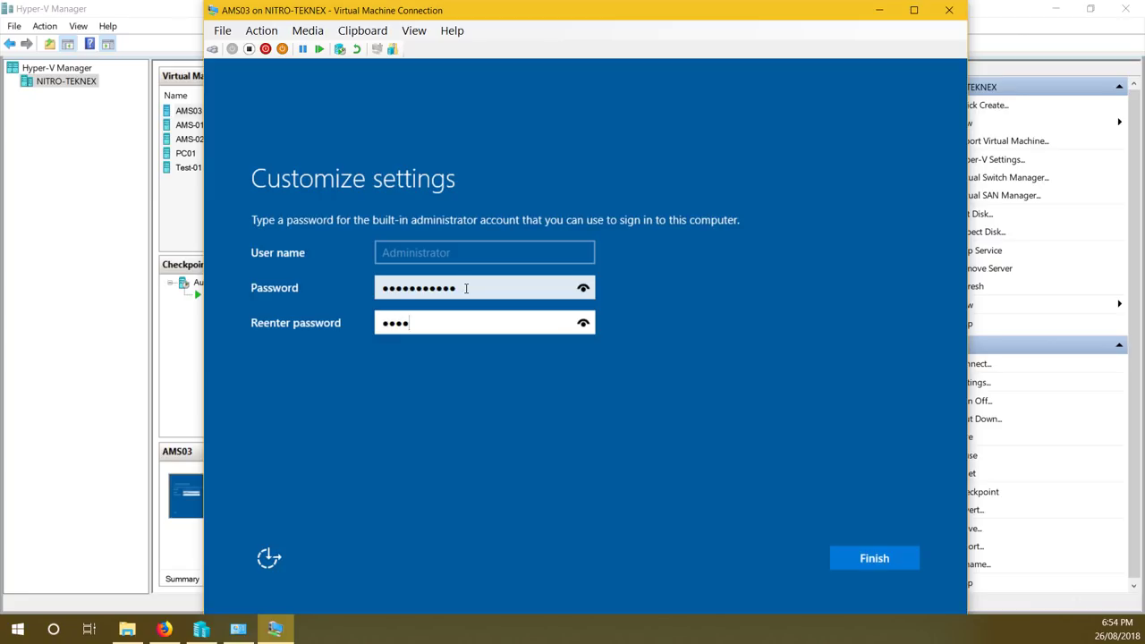
key(BackSpace)
key(BackSpace)
key(BackSpace)
key(BackSpace)
text(•••••••••••)
click(875, 556)
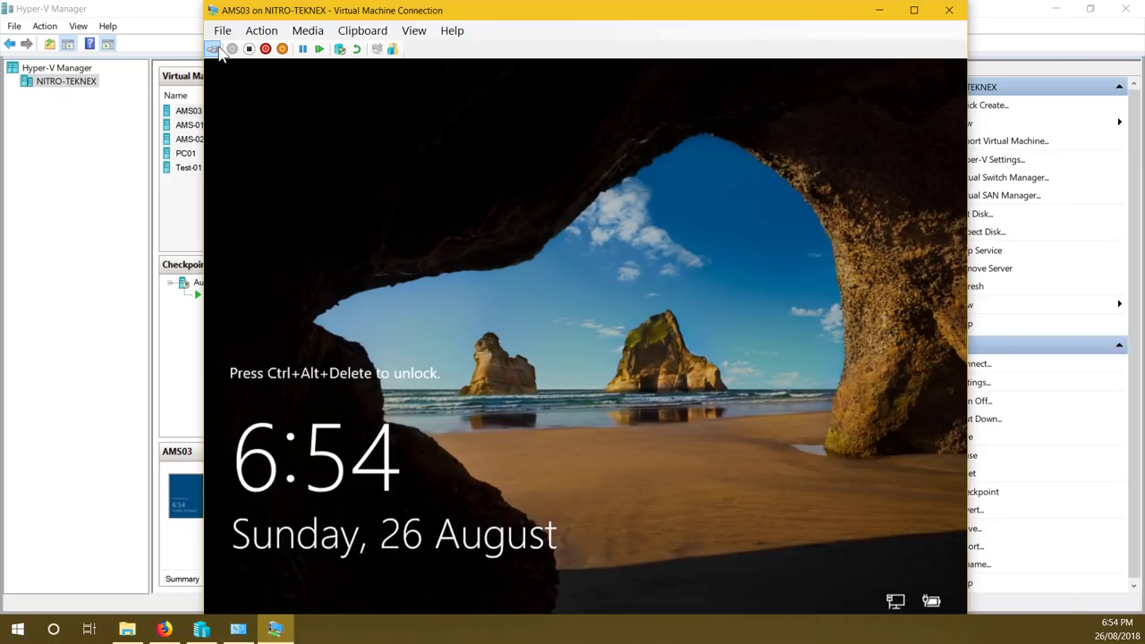
Sign in to AMS03 as Administrator with the account password, maximize the VM window, and allow network discovery
click(213, 49)
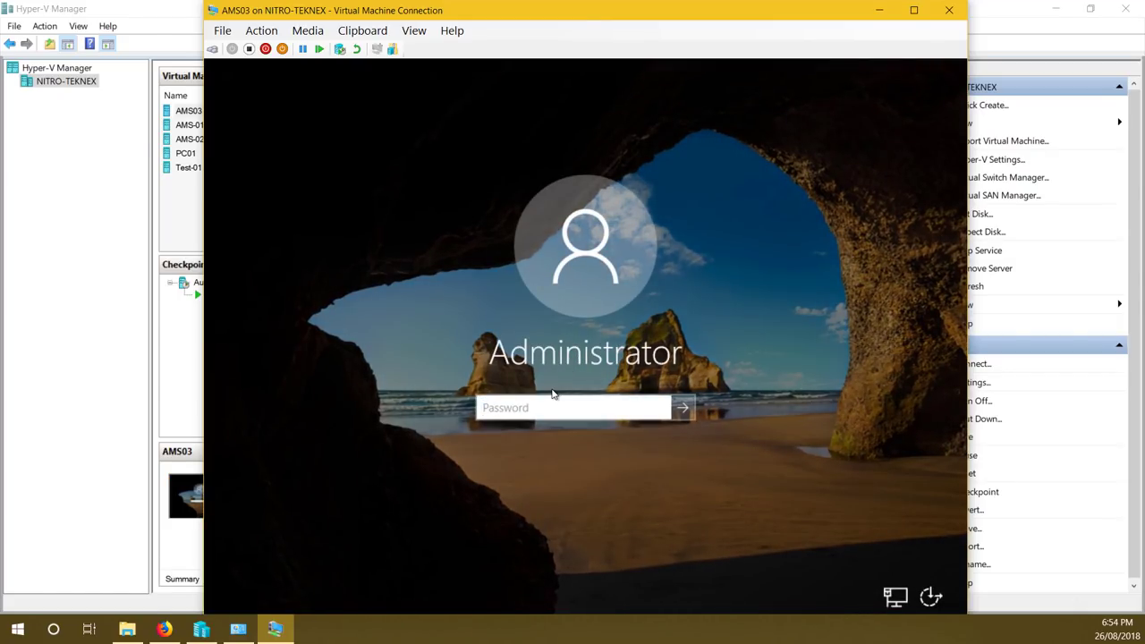
key(Return)
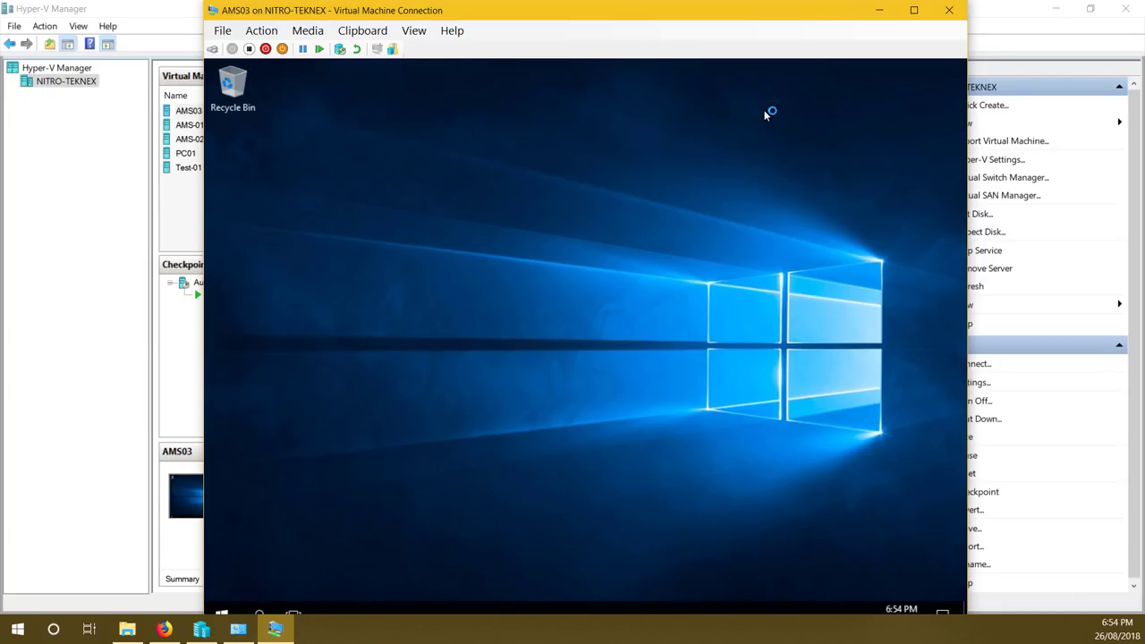
click(913, 10)
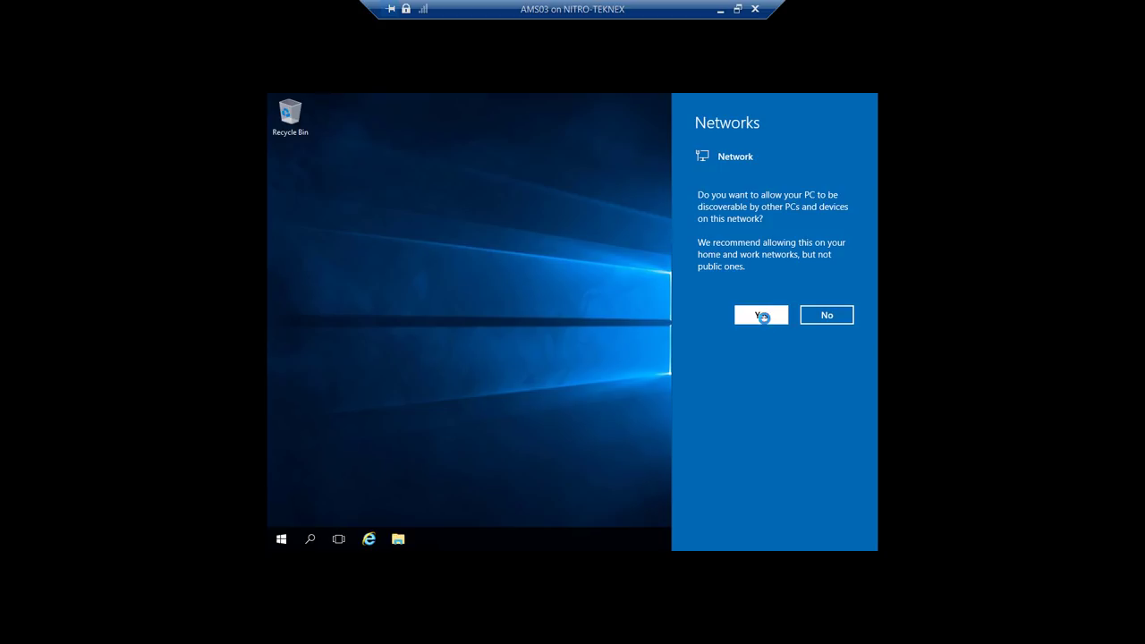
click(762, 317)
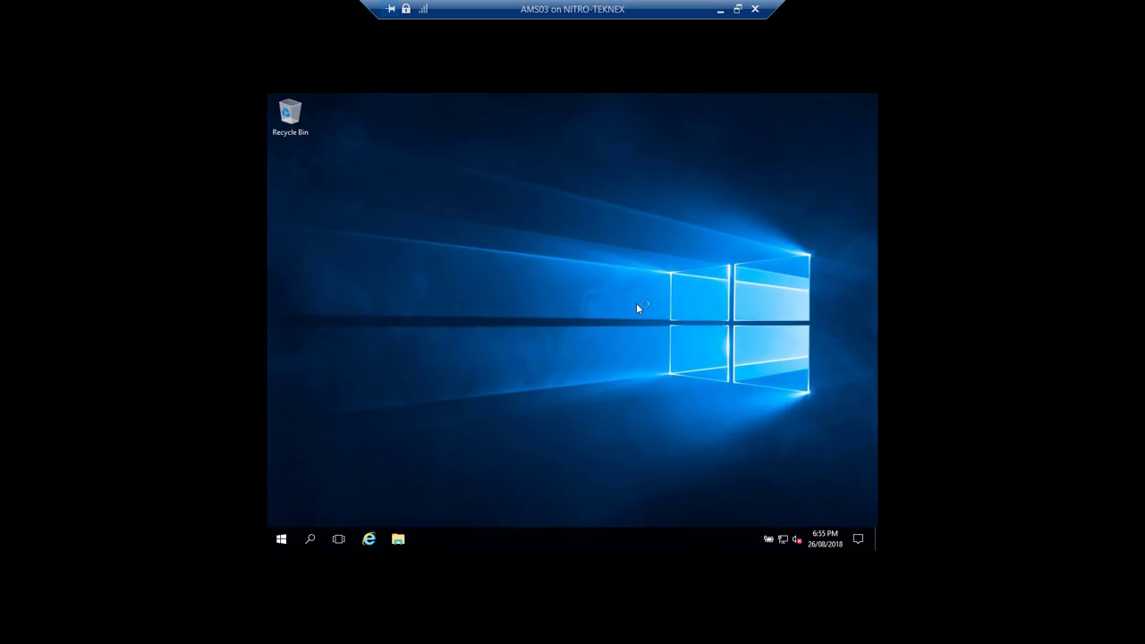
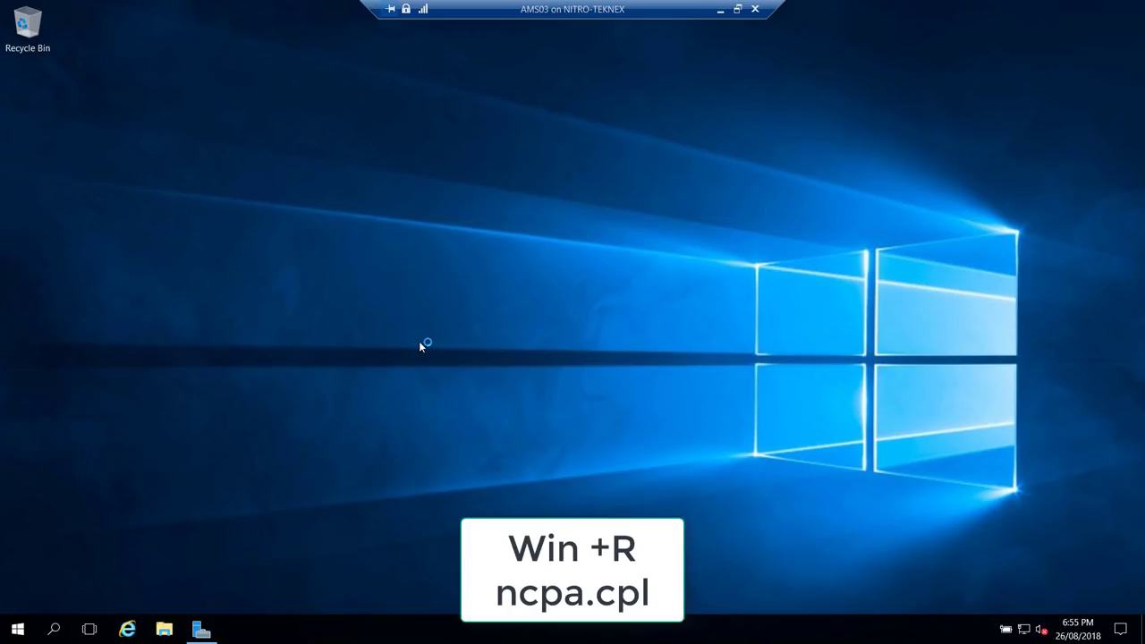
Run ncpa.cpl and review Ethernet 2's DHCP-assigned address details, then close its dialogs
text(ncpa.cpl)
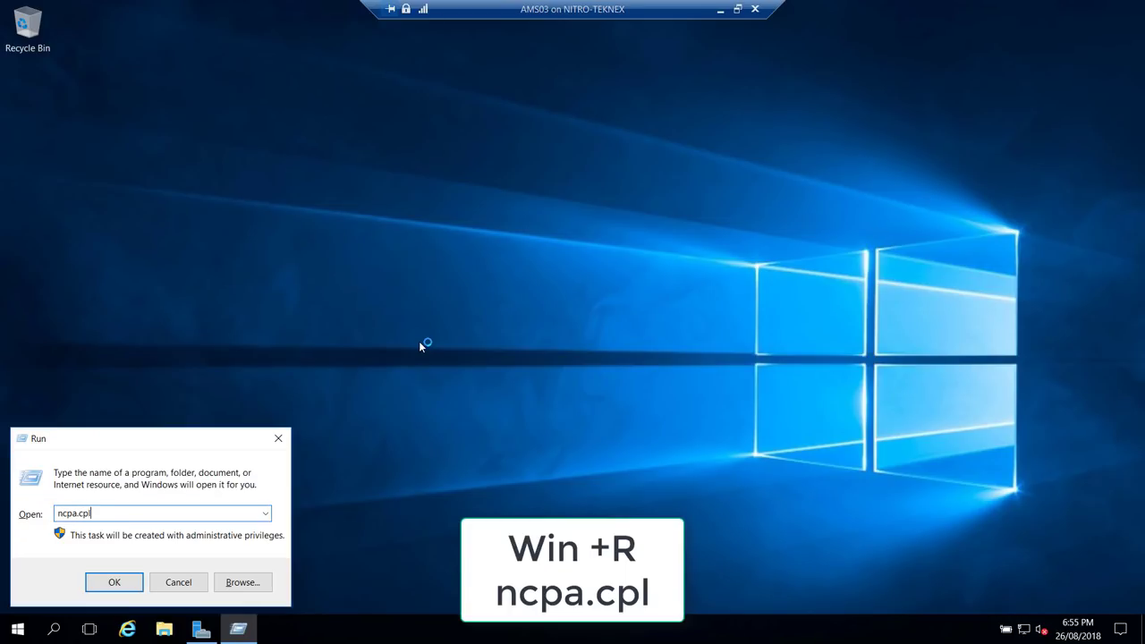
key(Return)
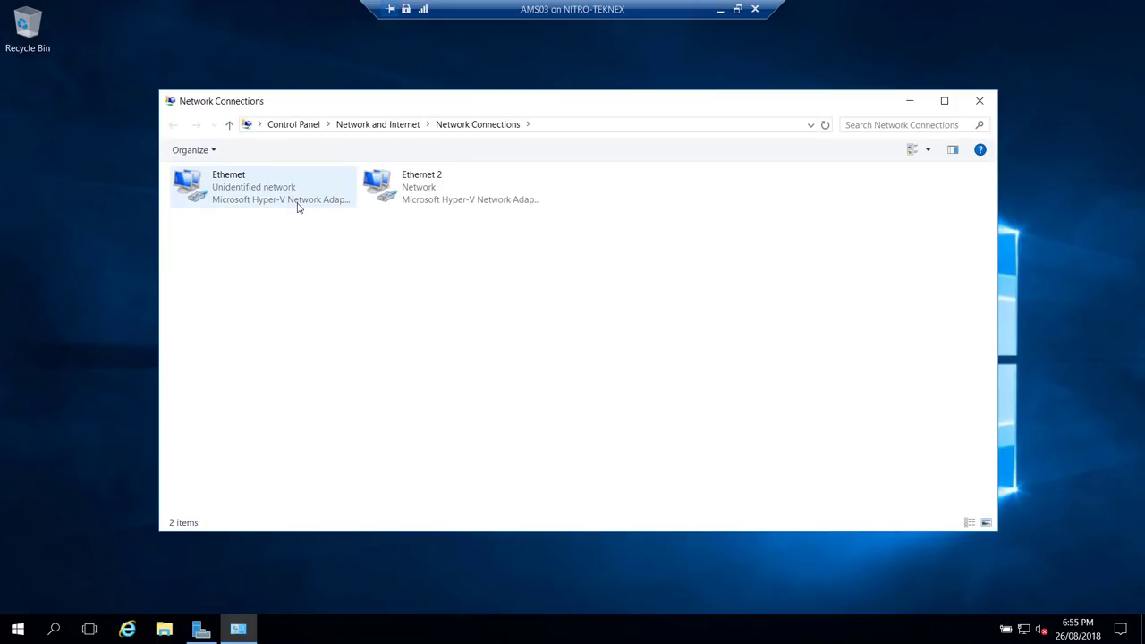
click(448, 195)
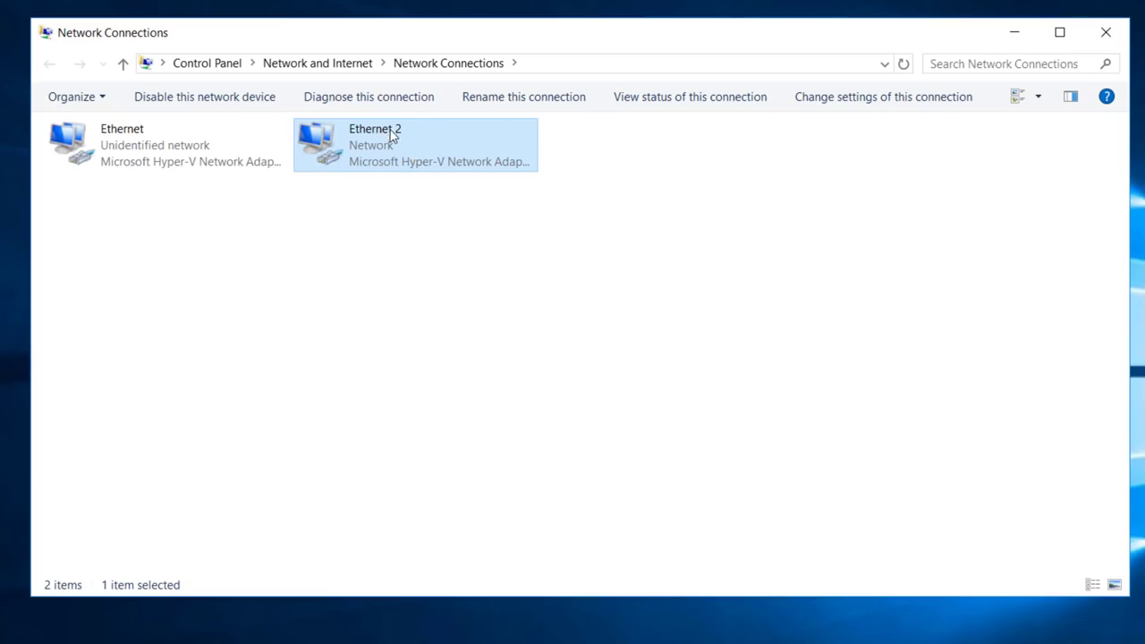
double_click(399, 156)
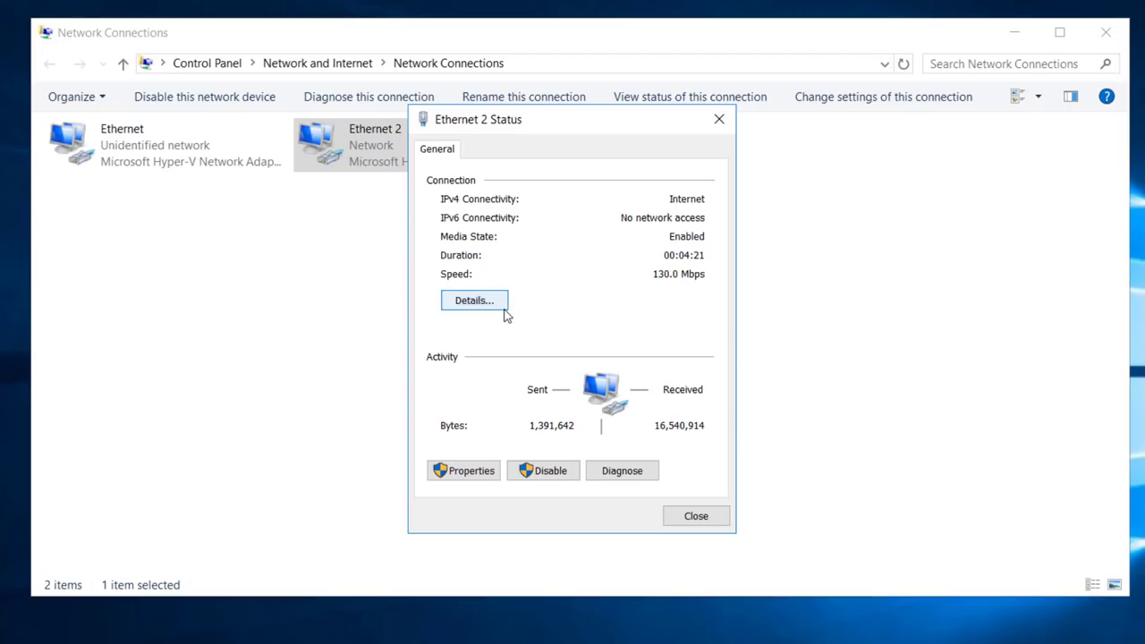
click(501, 304)
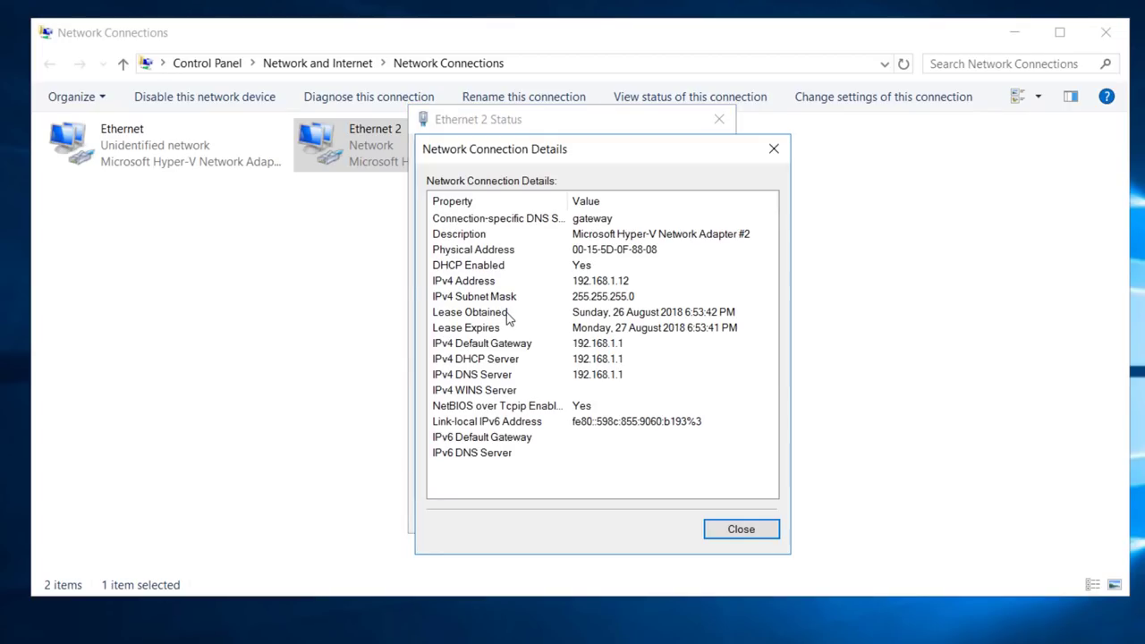
click(746, 532)
click(727, 518)
Open the Ethernet adapter's TCP/IPv4 properties
double_click(143, 152)
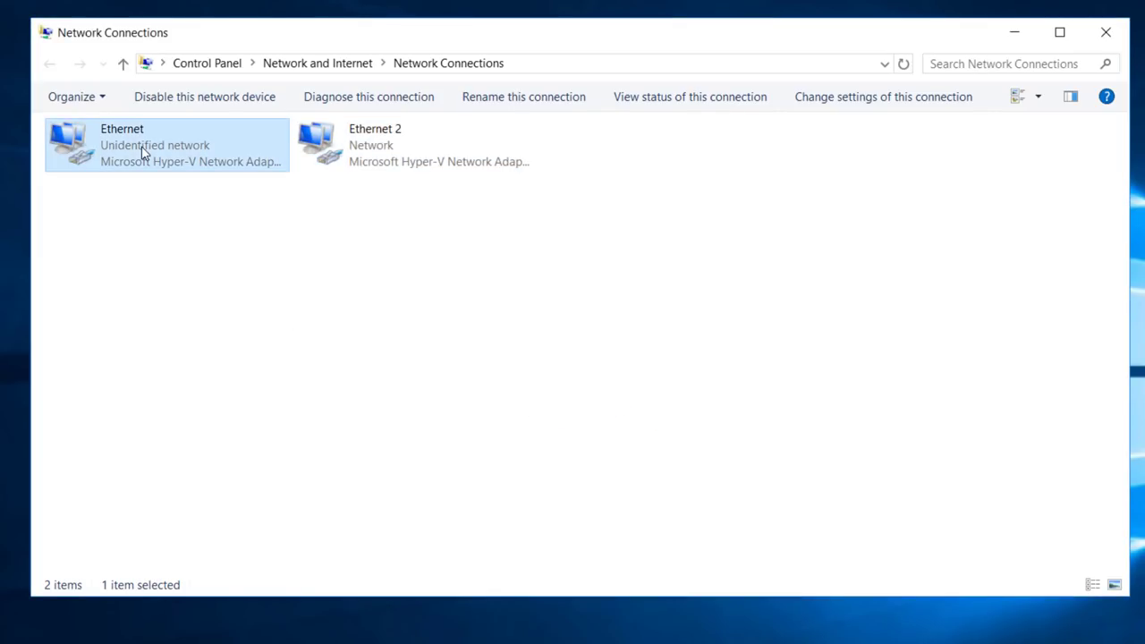
drag(542, 120, 239, 173)
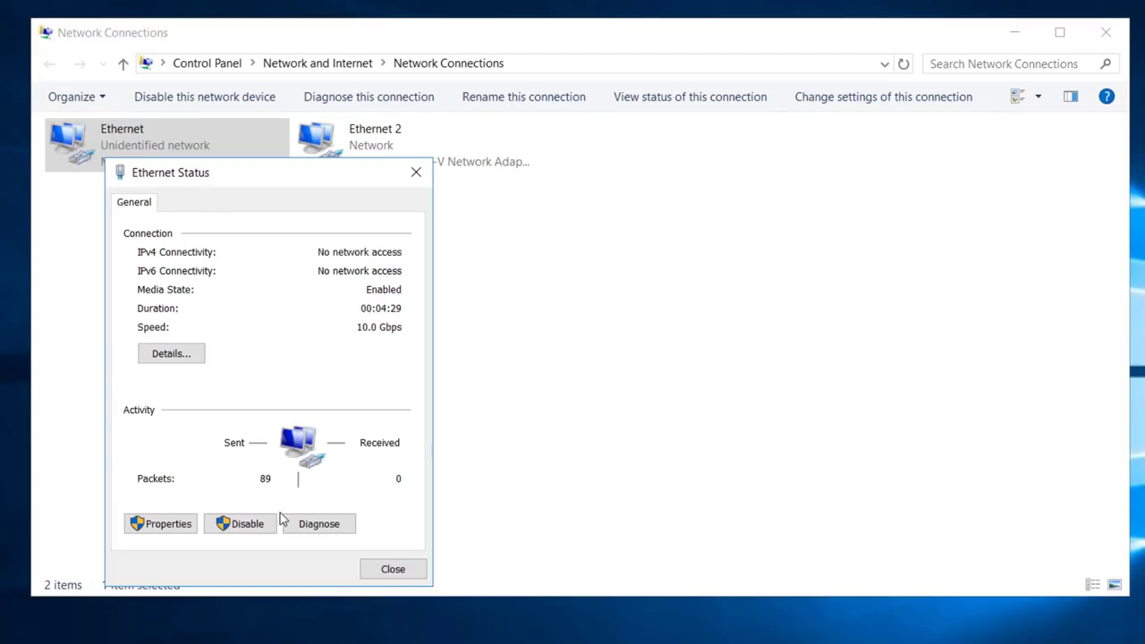
click(143, 523)
click(313, 394)
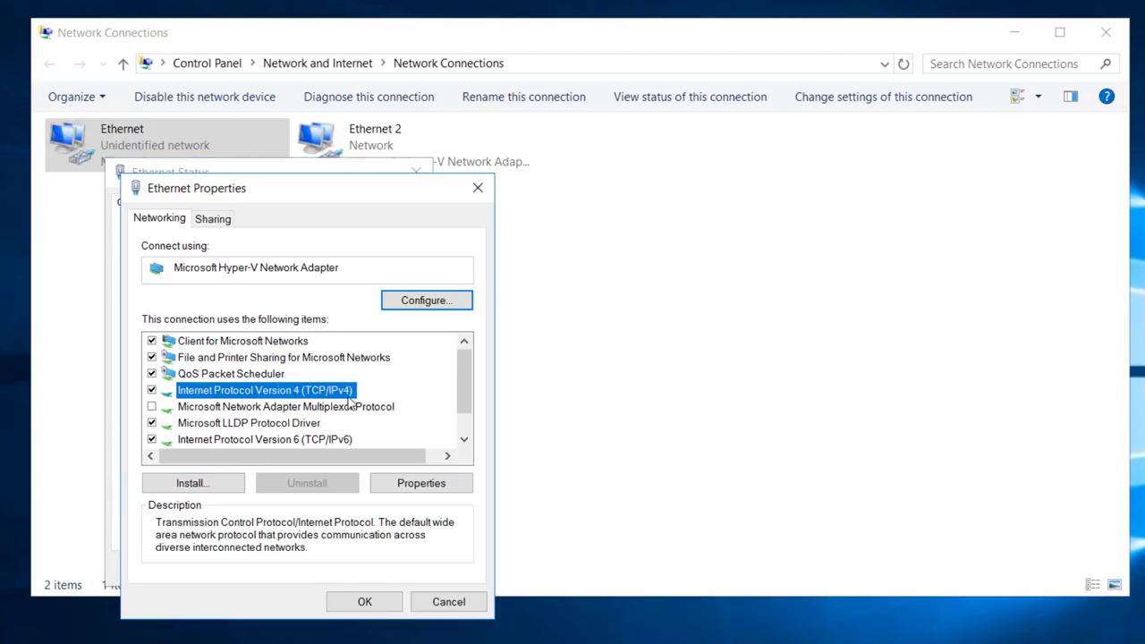
double_click(308, 393)
Set static IP 192.168.60.2, mask 255.255.255.0, gateway 182.168.60.10, DNS 192.168.60.10, and save
click(256, 396)
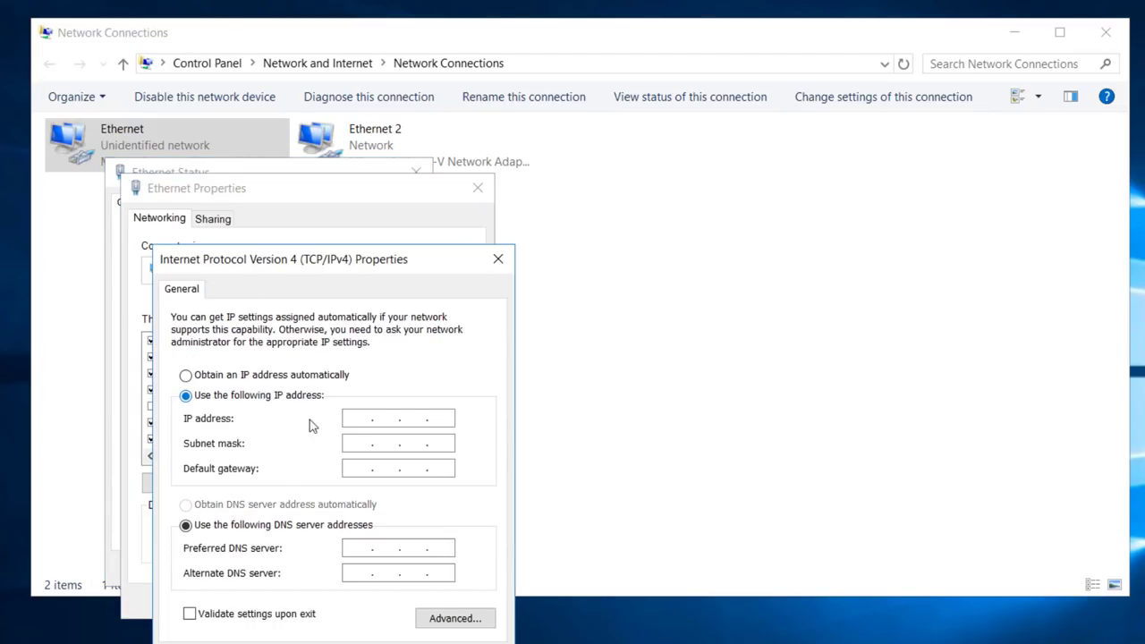
click(366, 418)
text(192 . 168 . 60 . 1)
key(BackSpace)
text(2)
key(Tab)
key(Tab)
text(182 . 168 . )
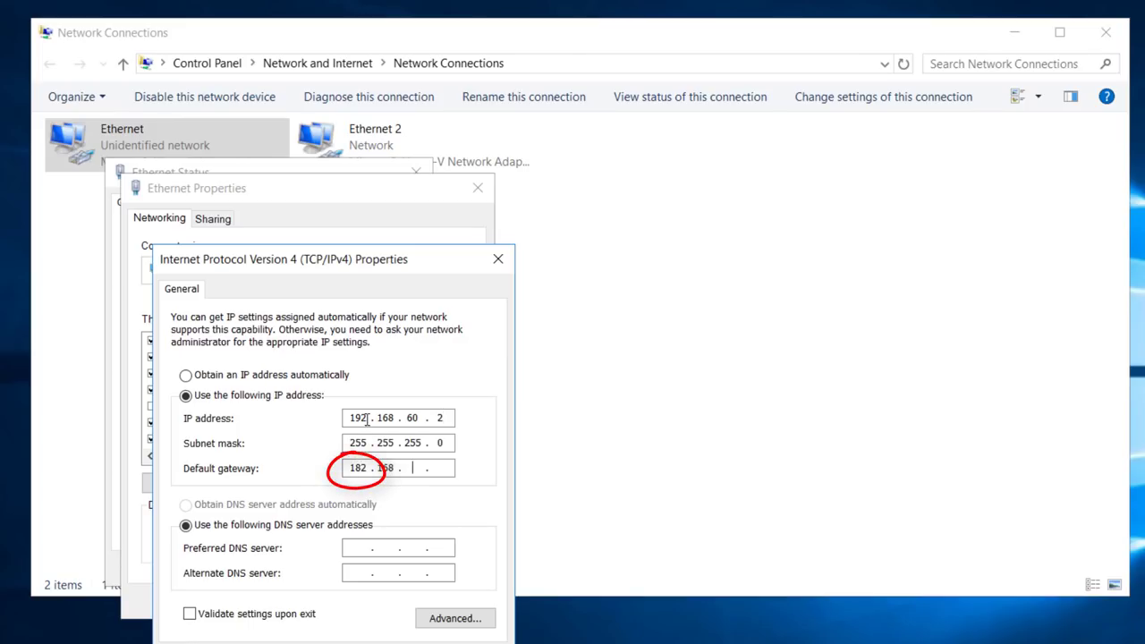
text(60 . 10)
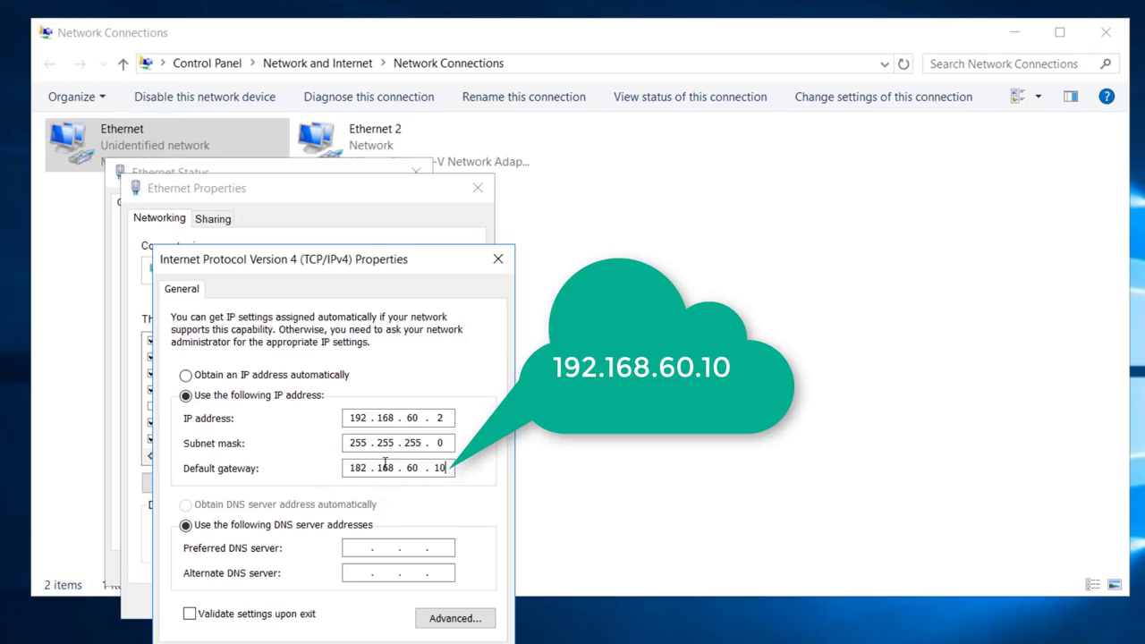
click(358, 544)
text(192 . 168 . )
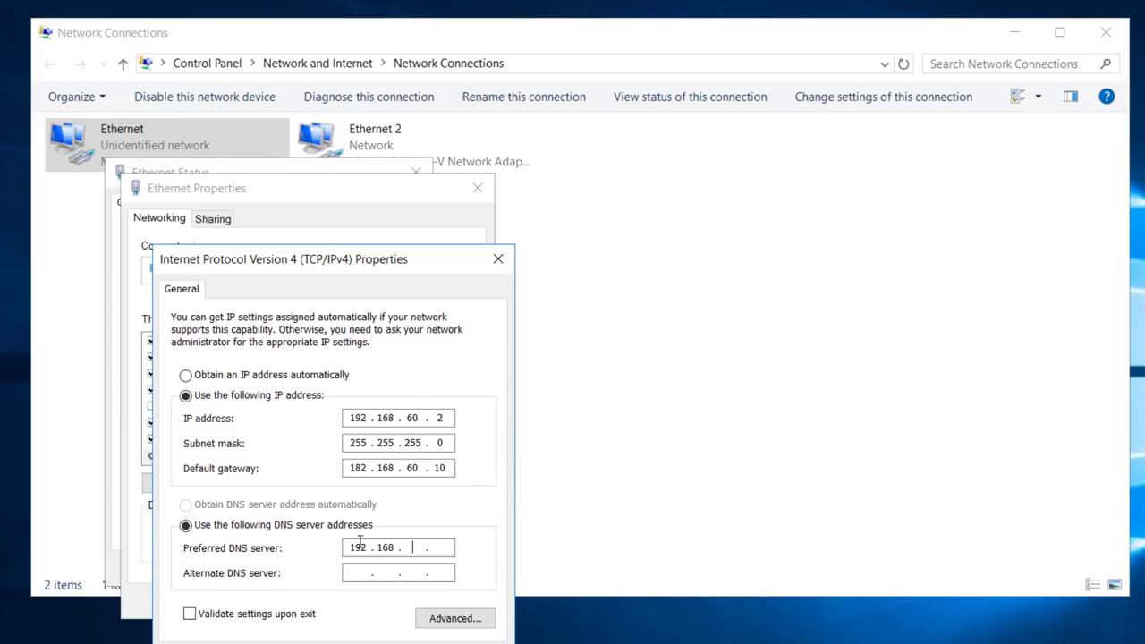
text(60 . 10)
key(Return)
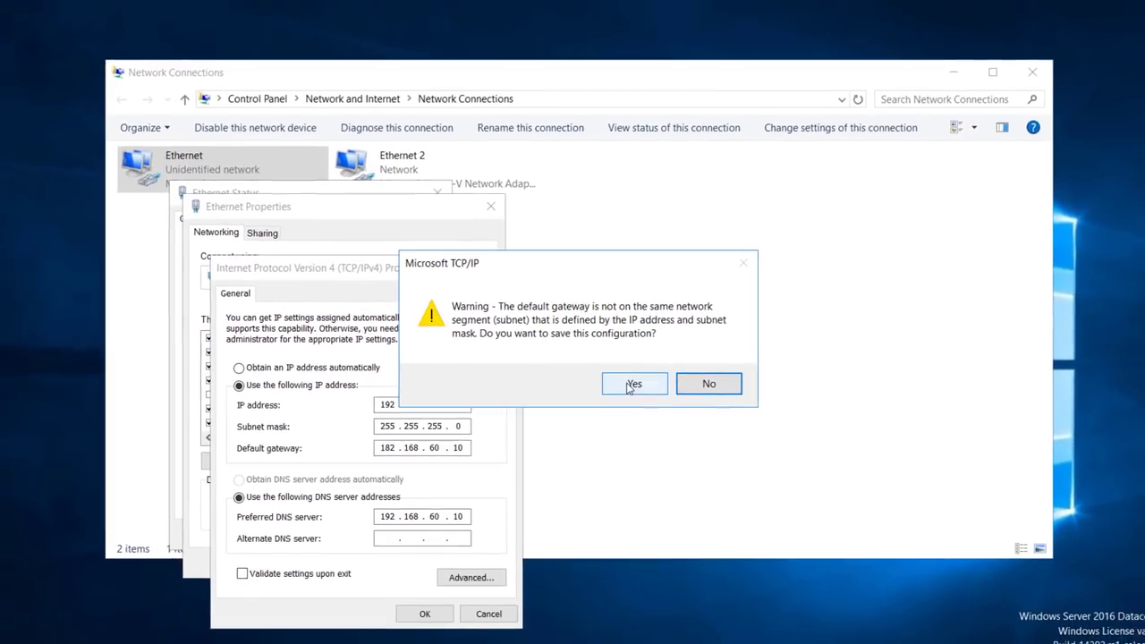
click(643, 392)
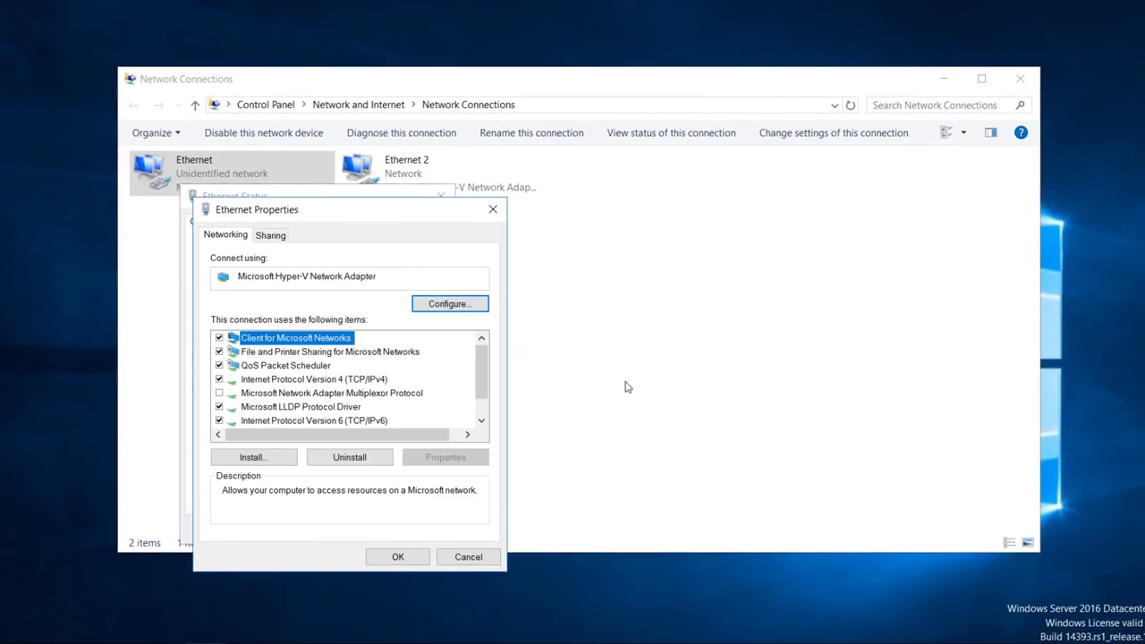
Apply the adapter properties and check the Ethernet connection details
click(421, 556)
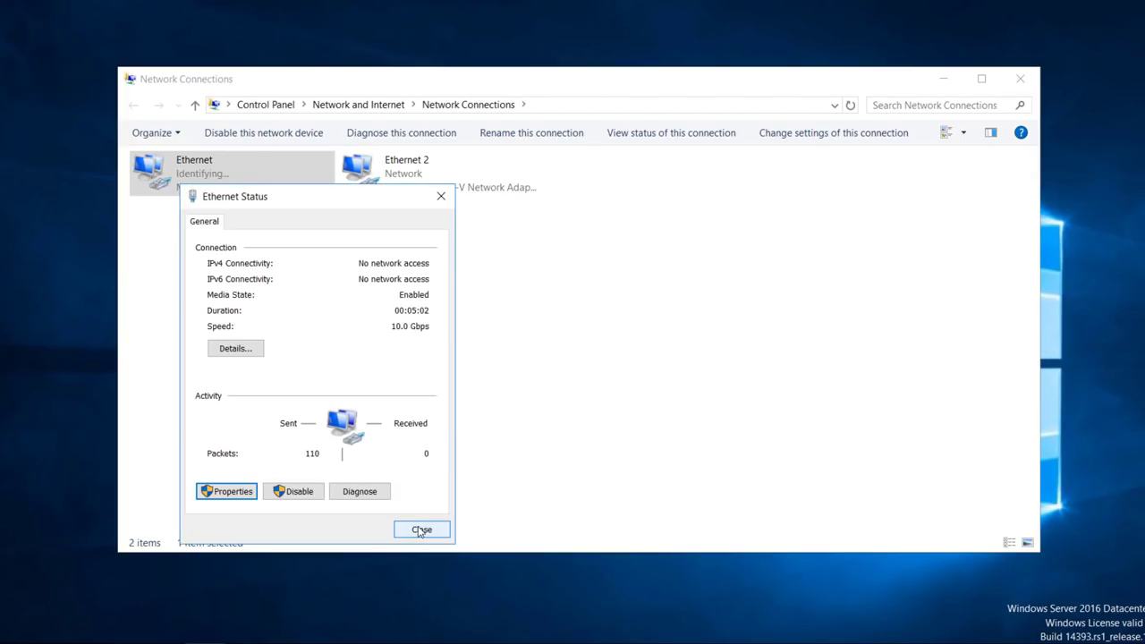
click(235, 348)
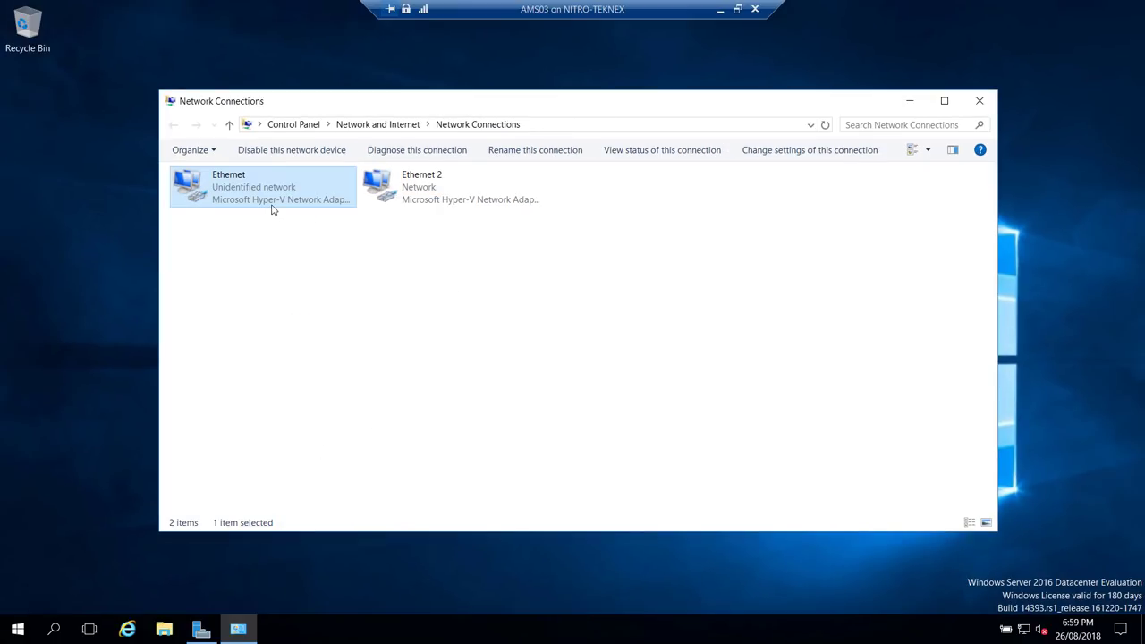
double_click(244, 193)
click(514, 310)
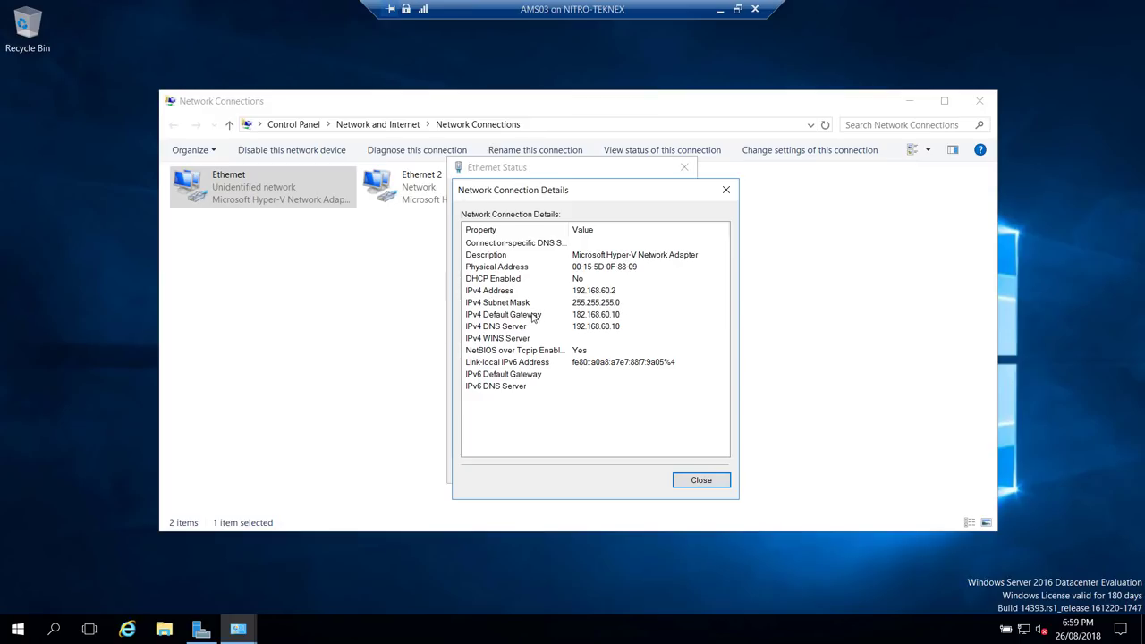
click(700, 481)
click(666, 470)
Change the Ethernet default gateway from 182.168.60.10 to 192.168.60.10 and save
right_click(245, 202)
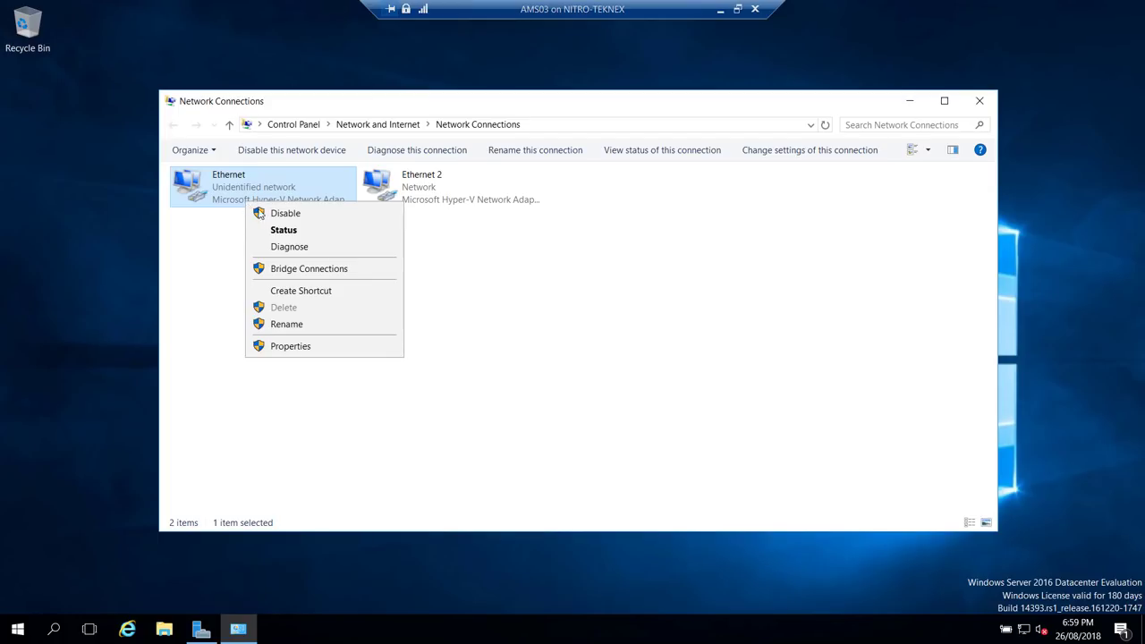
click(326, 346)
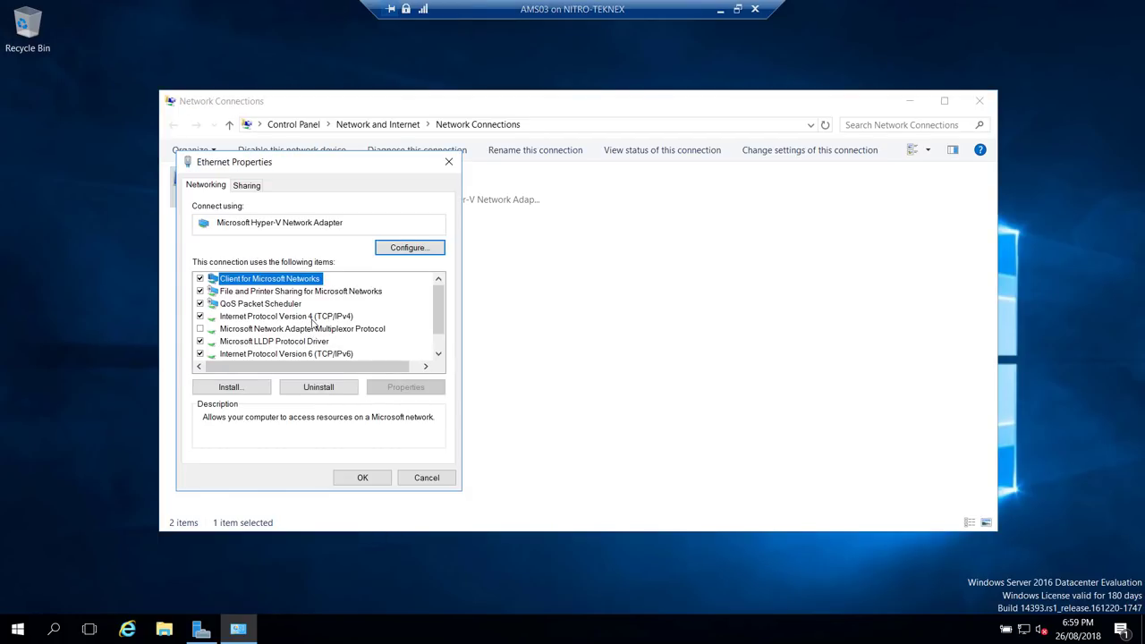
click(310, 318)
click(402, 386)
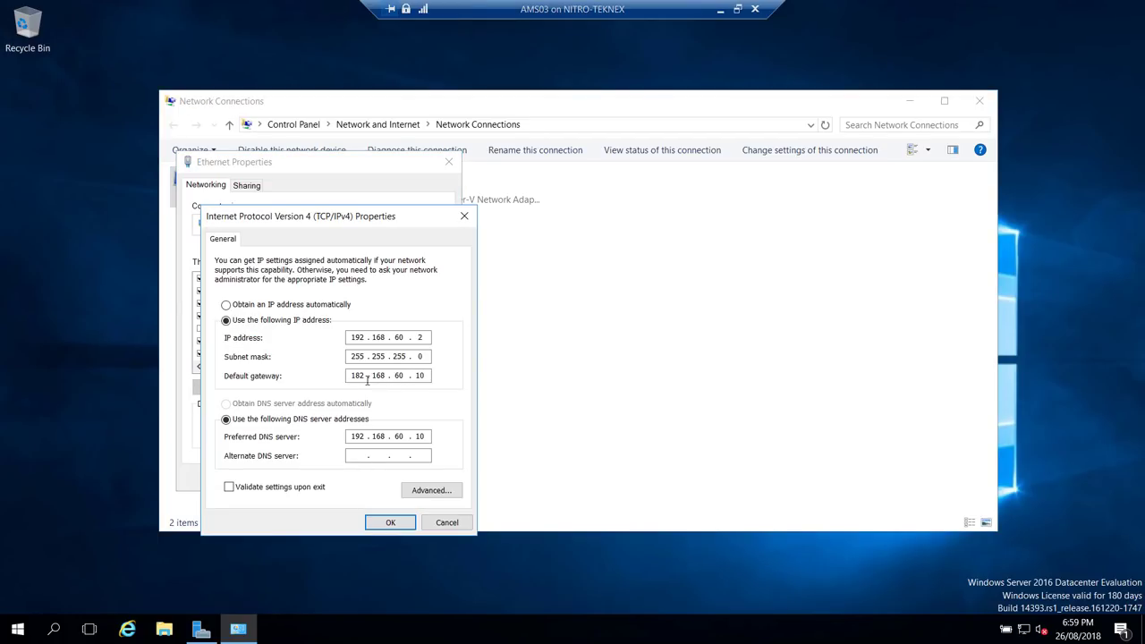
key(BackSpace)
text(9)
click(403, 522)
click(361, 478)
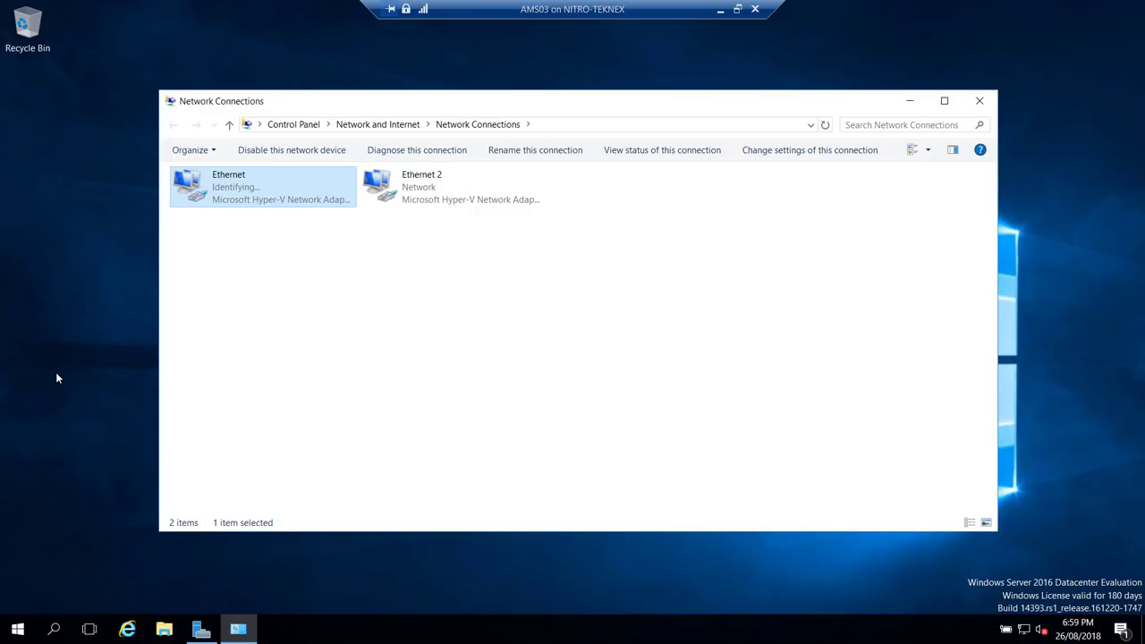
key(super+r)
Ping 192.168.60.1 from cmd (4/4 replies, 0% loss), then close cmd and minimize Network Connections
text(cmd)
key(Return)
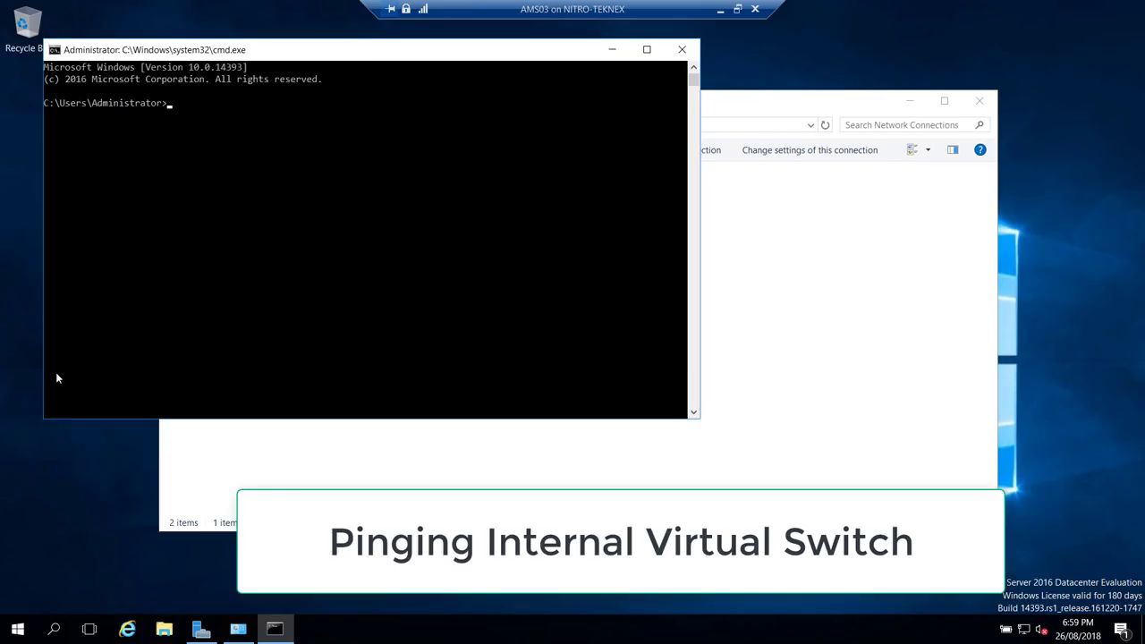
text(ping 192.168.60.1)
key(Return)
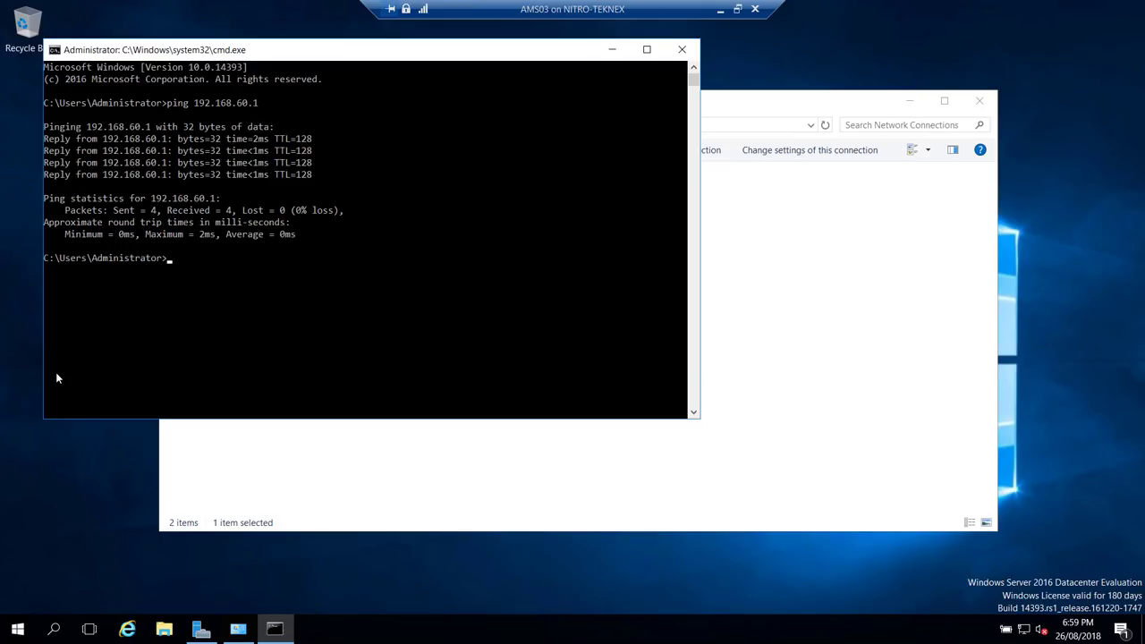
click(683, 48)
click(507, 311)
click(909, 100)
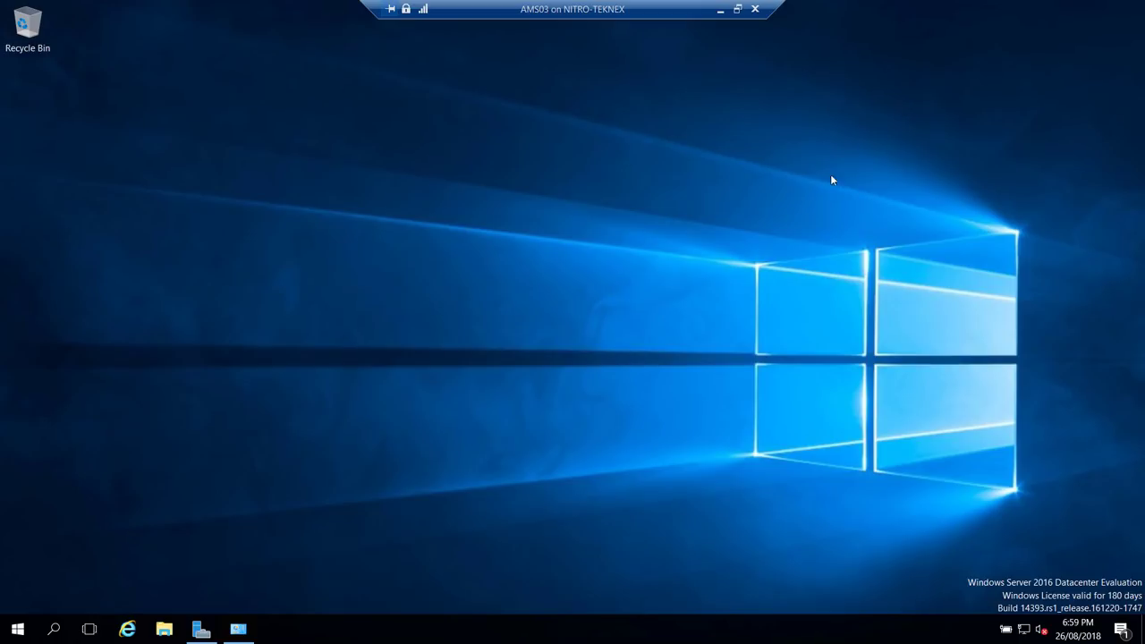
Bring up Server Manager's Local Server overview
click(201, 628)
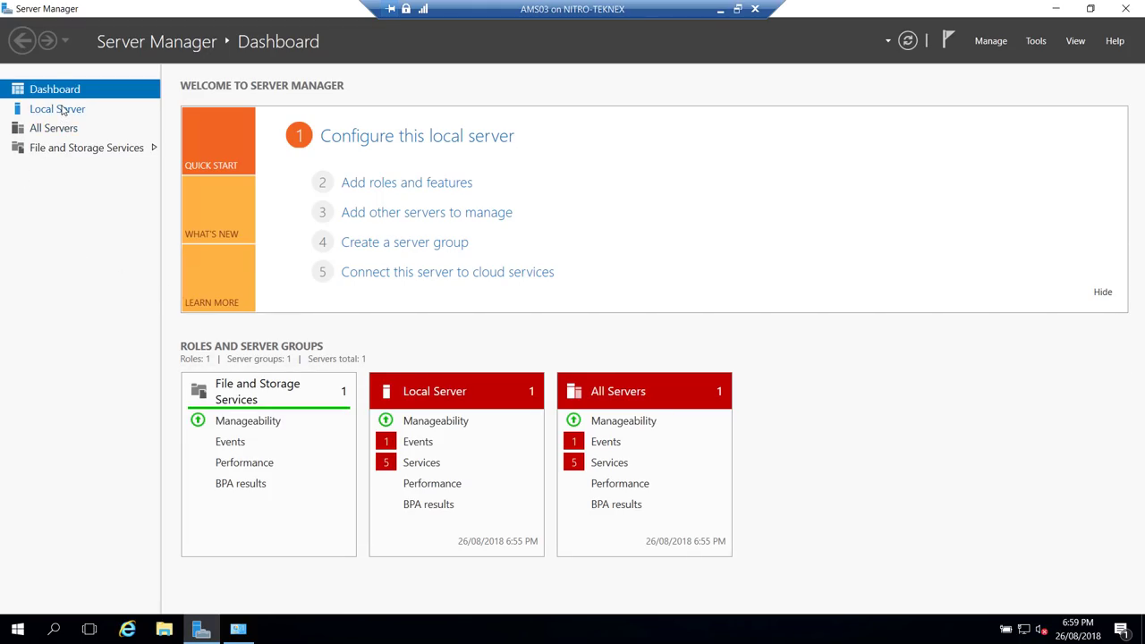
click(61, 110)
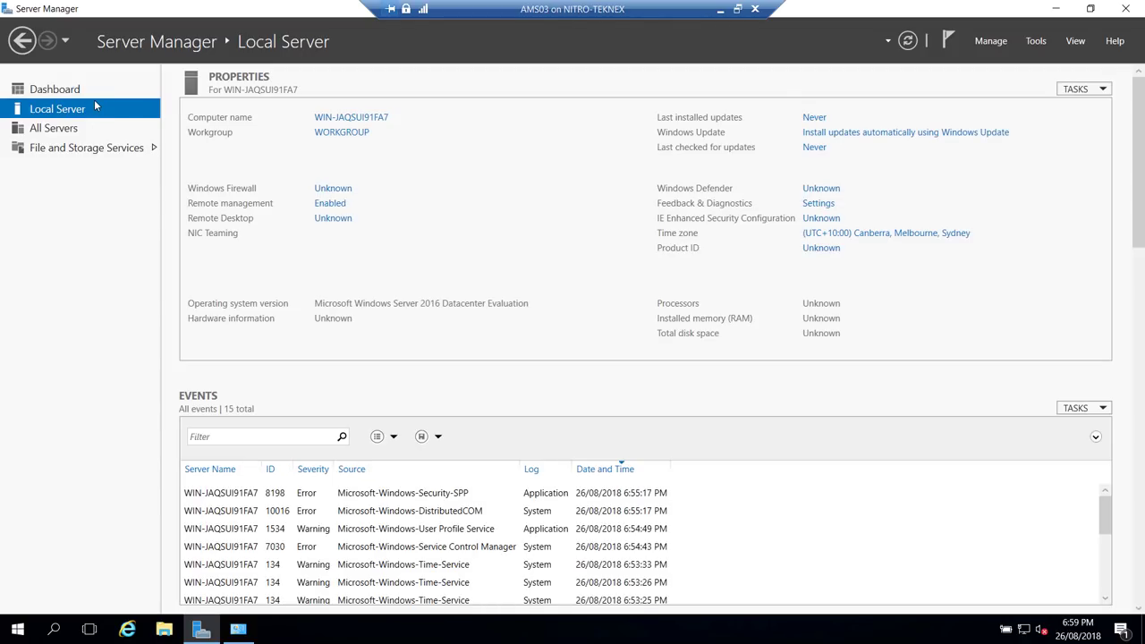
click(16, 626)
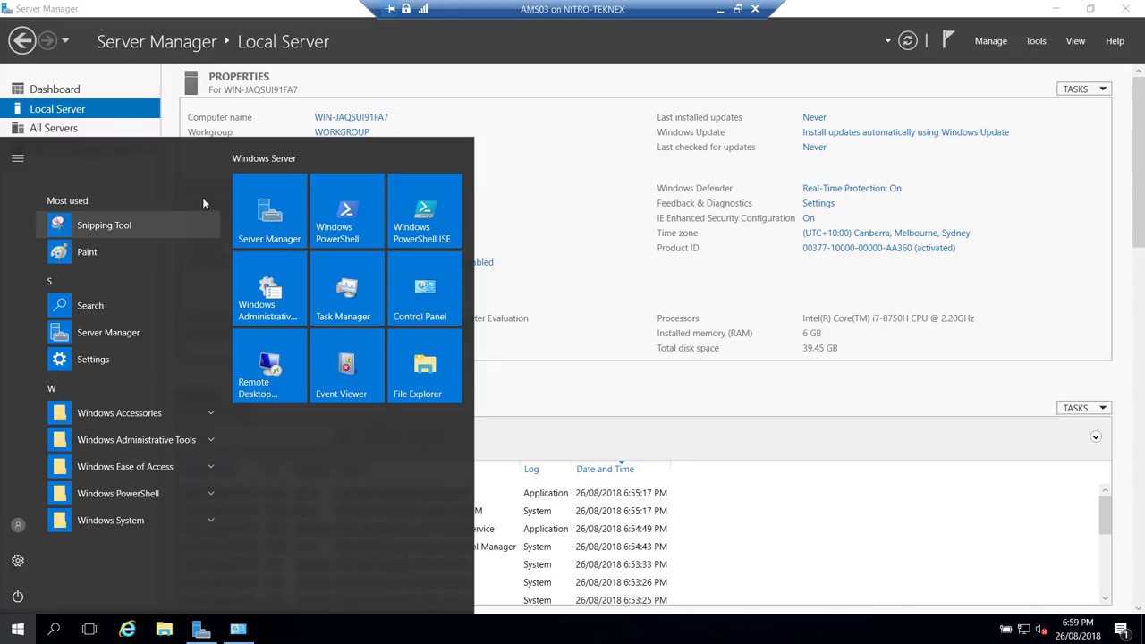
click(269, 228)
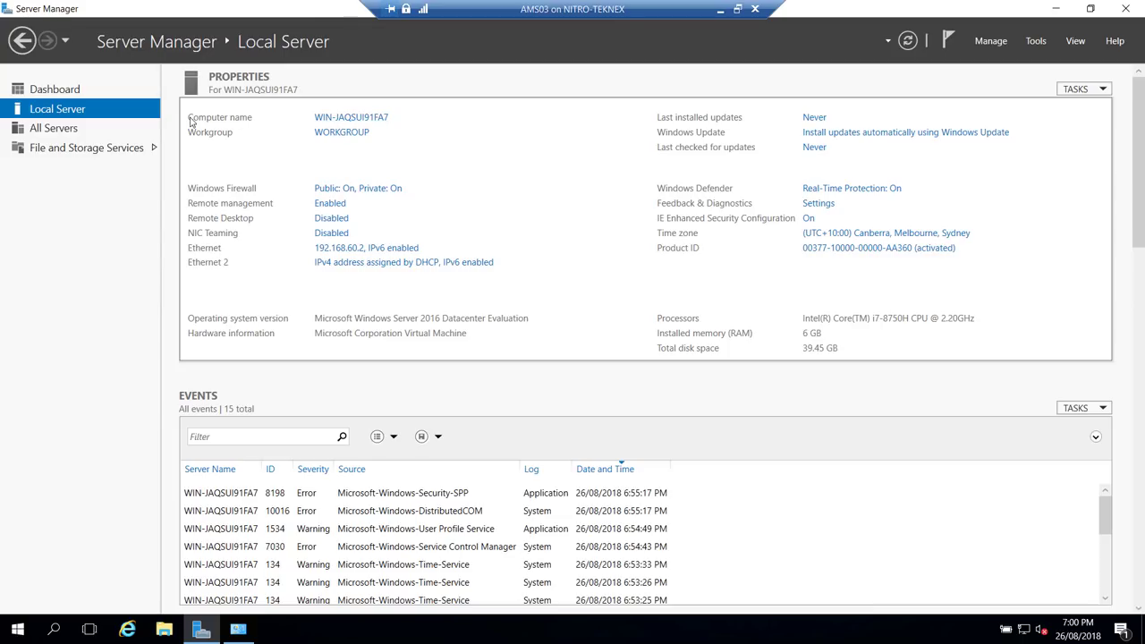
Rename the computer to AMS03 in System Properties and restart the server now
click(383, 119)
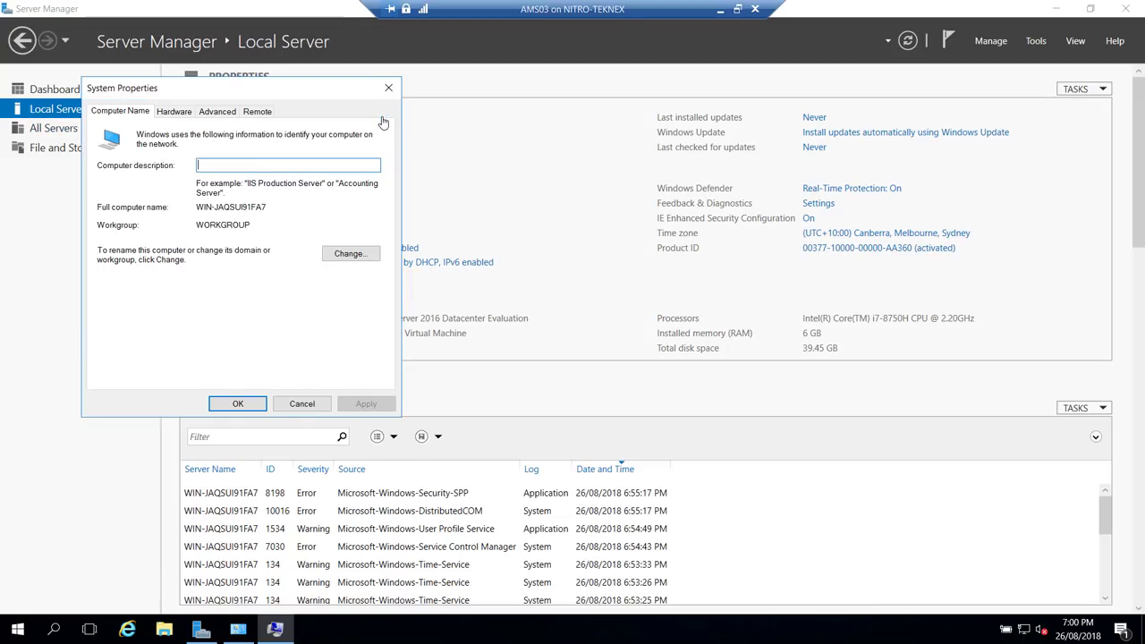
click(348, 256)
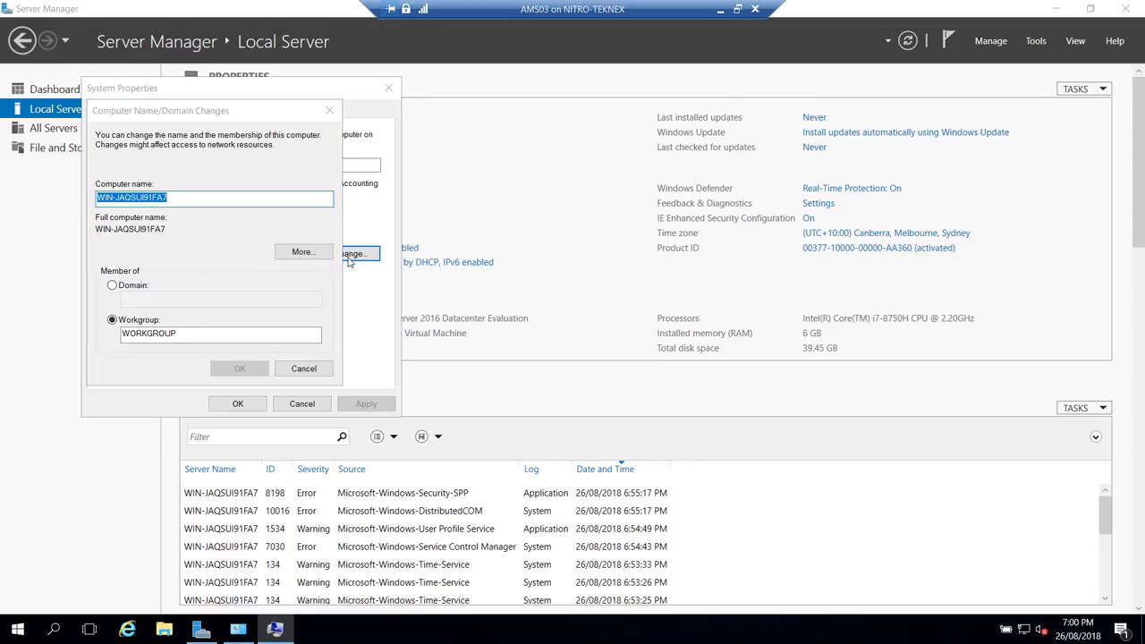
text(AMS03)
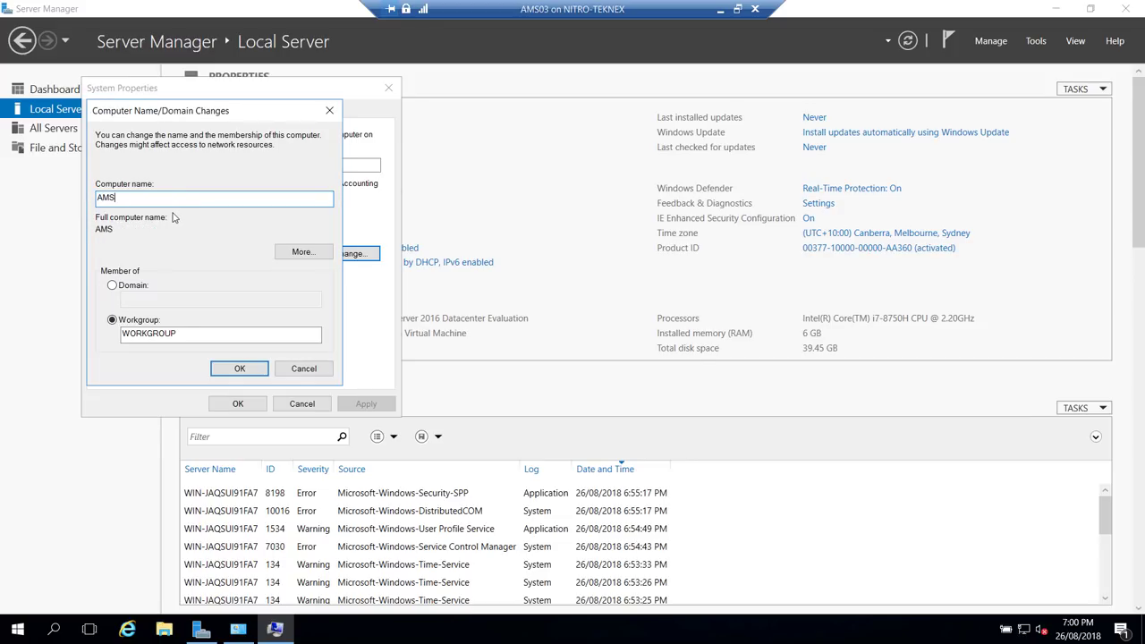
click(241, 367)
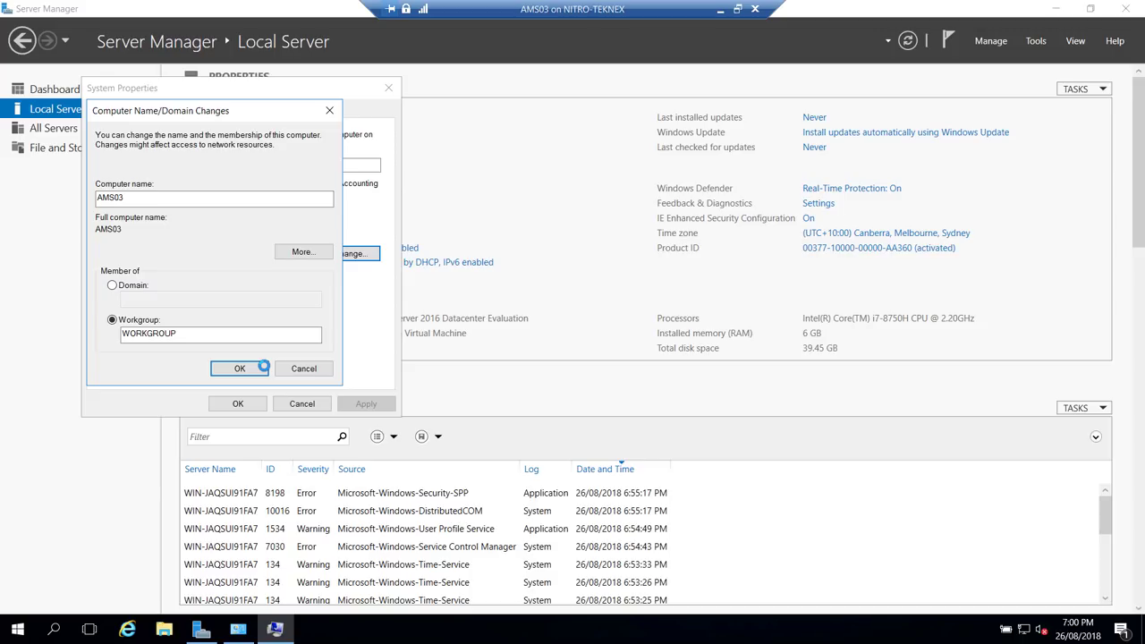
click(662, 335)
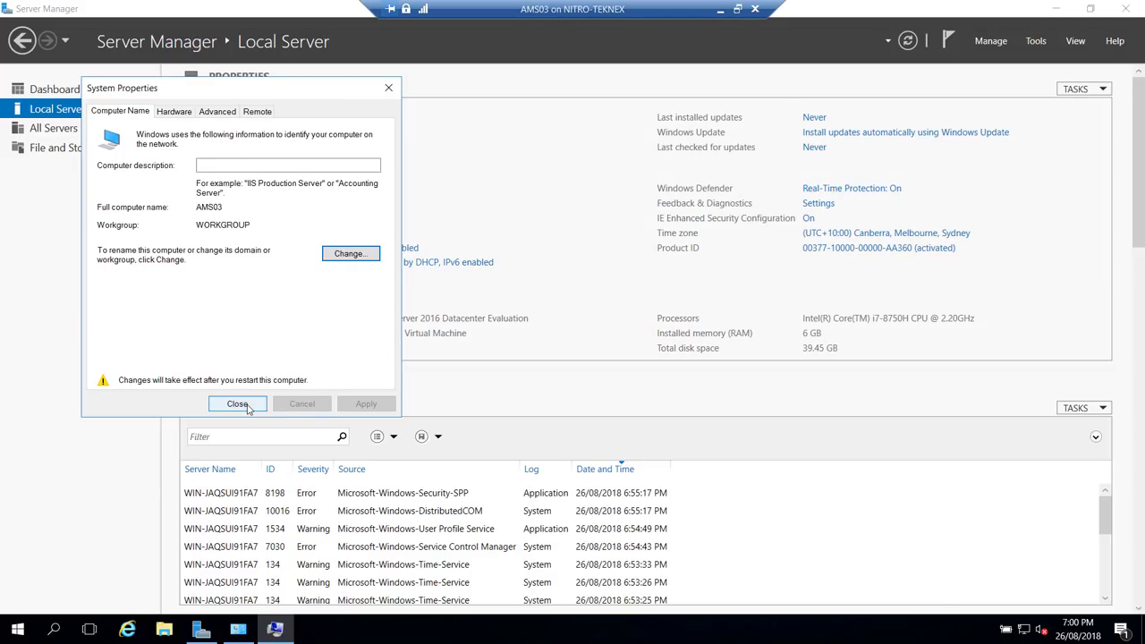
click(242, 405)
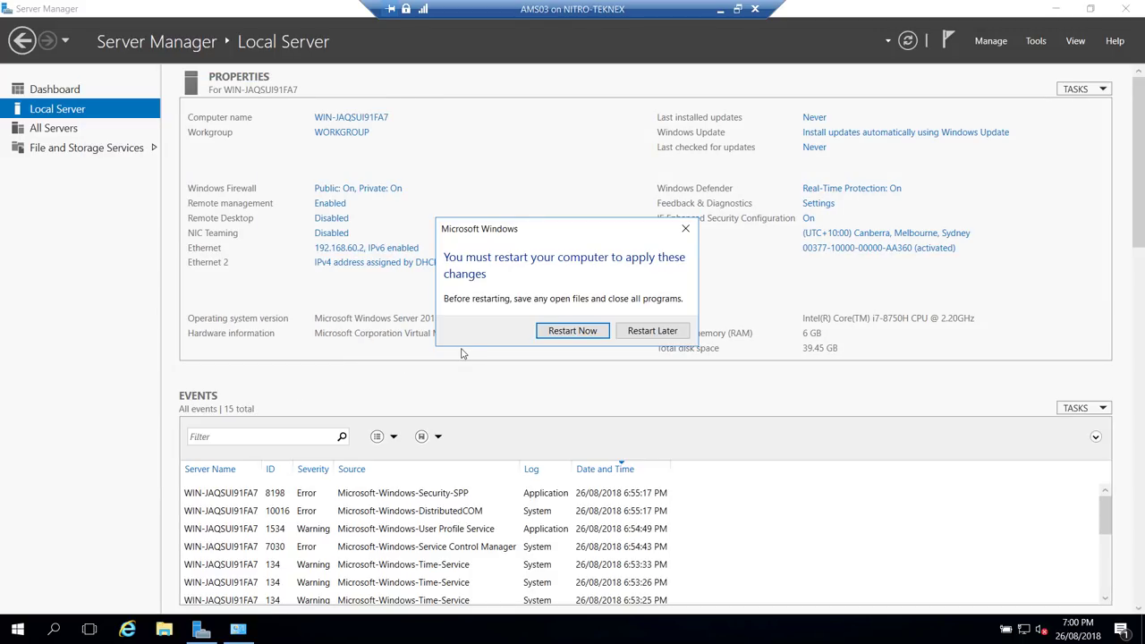
click(591, 332)
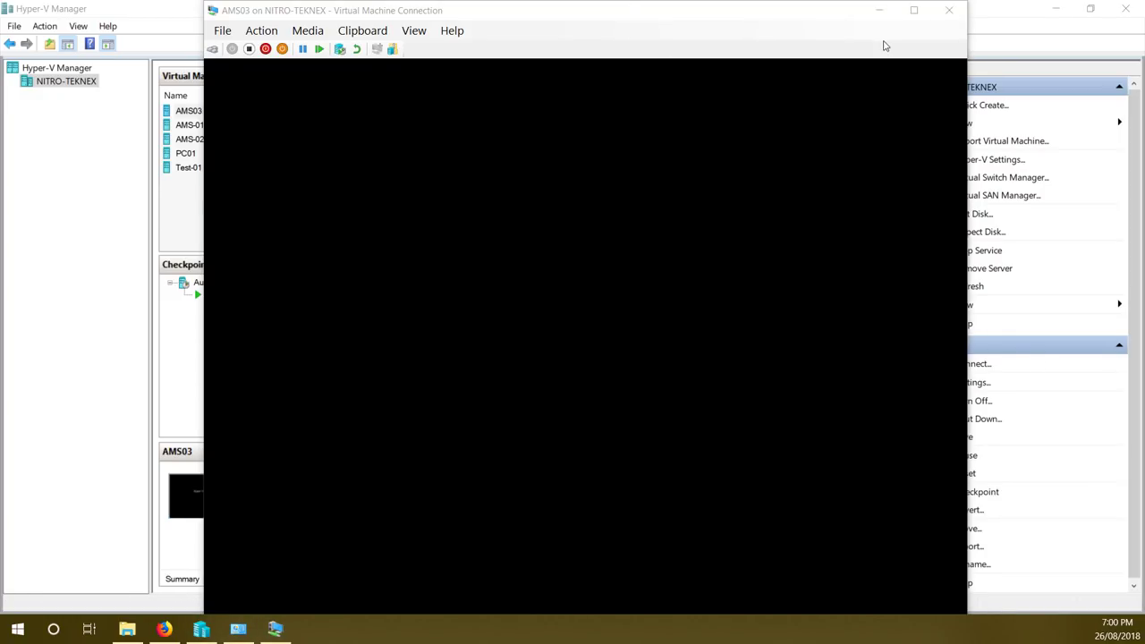
Put the VM console window away and bring Firefox with the Snipe-IT dashboard forward
click(878, 10)
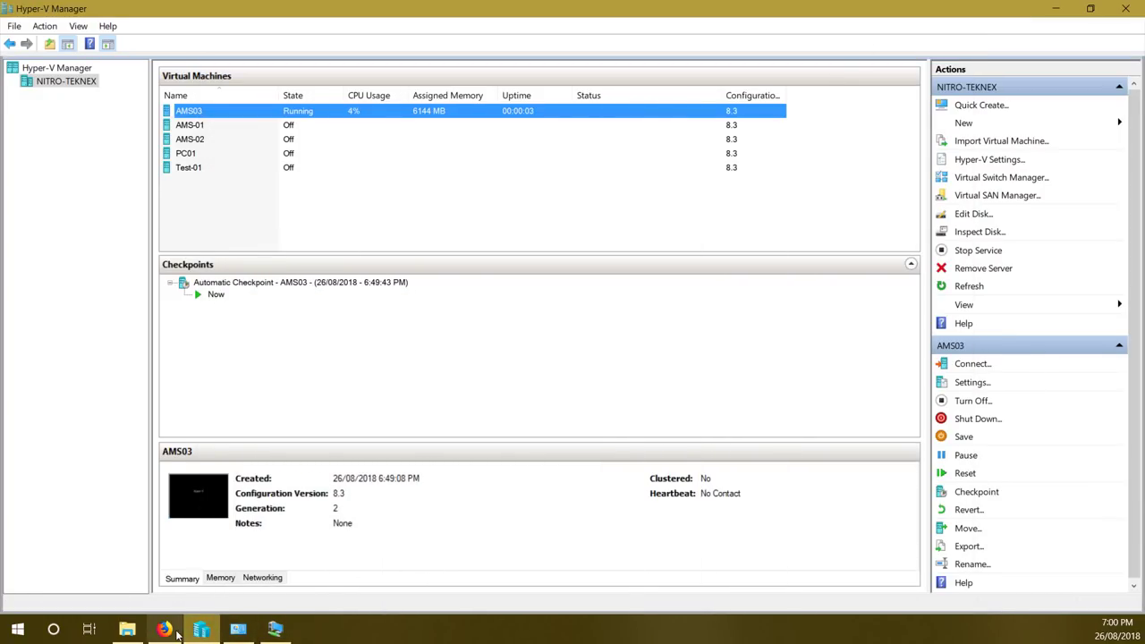
click(173, 632)
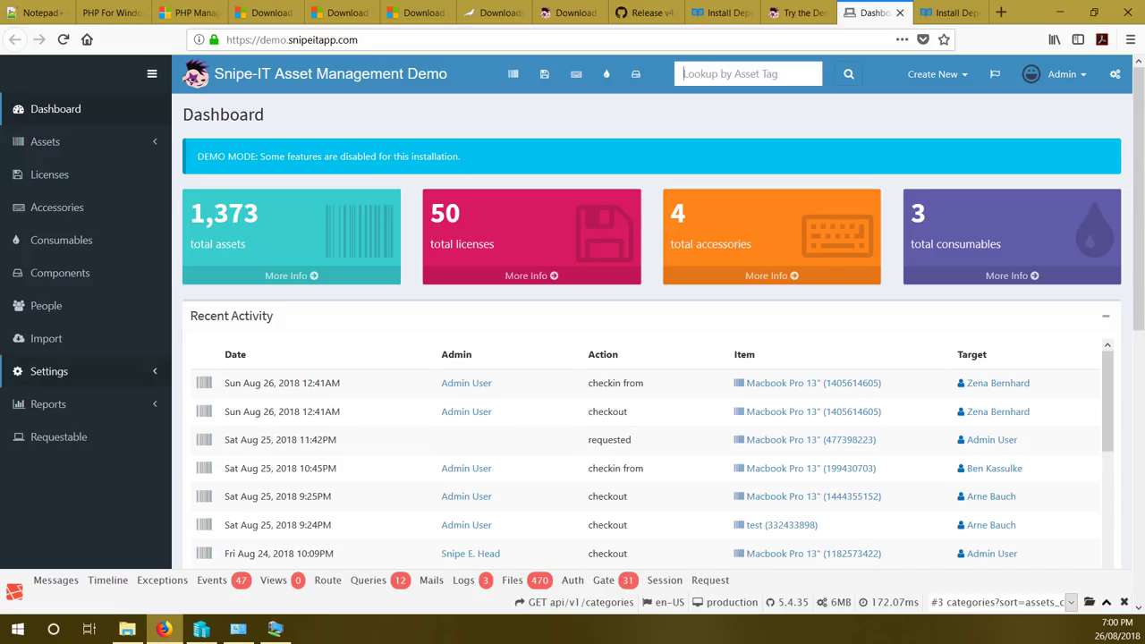
Switch to the Notepad++ 7.5.8 download tab
click(26, 14)
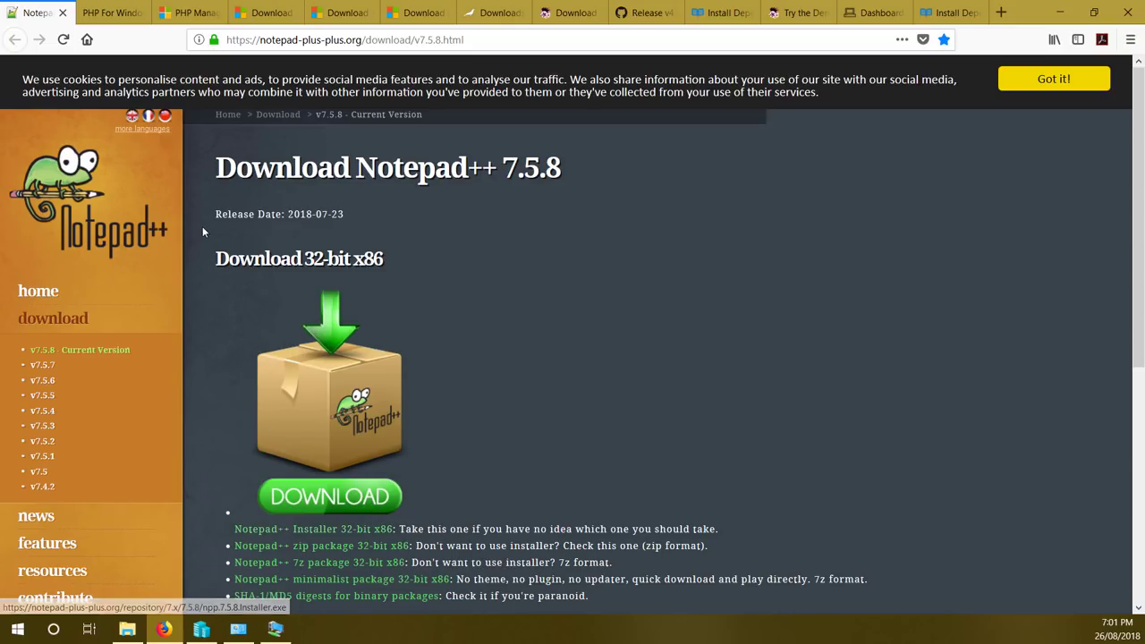
Locate the PHP 7.0.31 builds on windows.php.net, then switch to the PHP Manager 1.5.0 tab
click(110, 12)
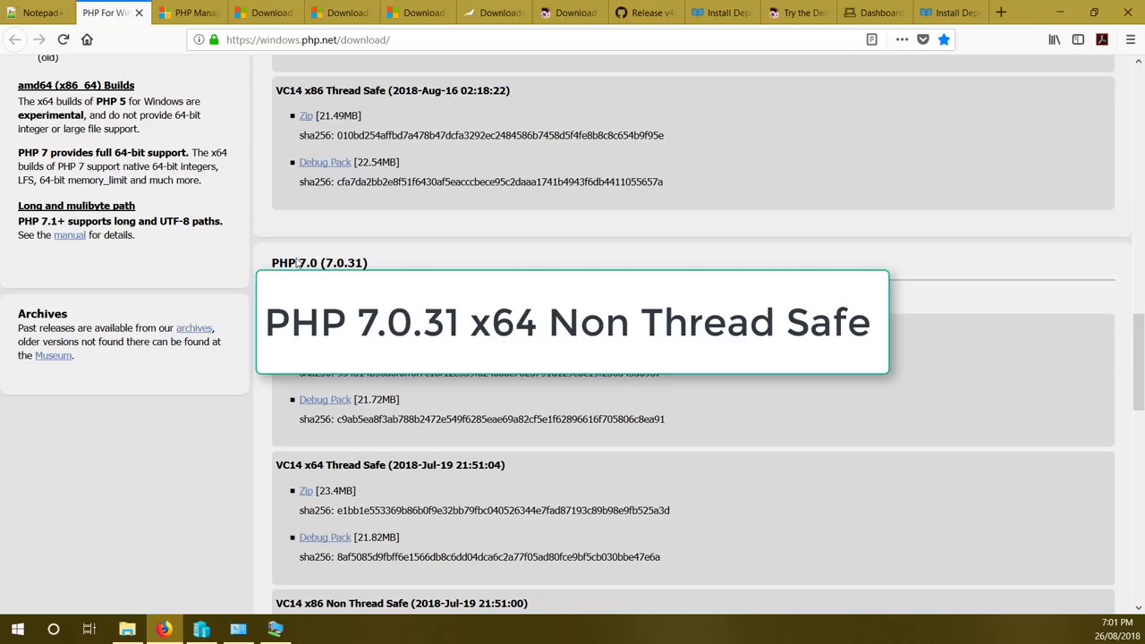
click(417, 39)
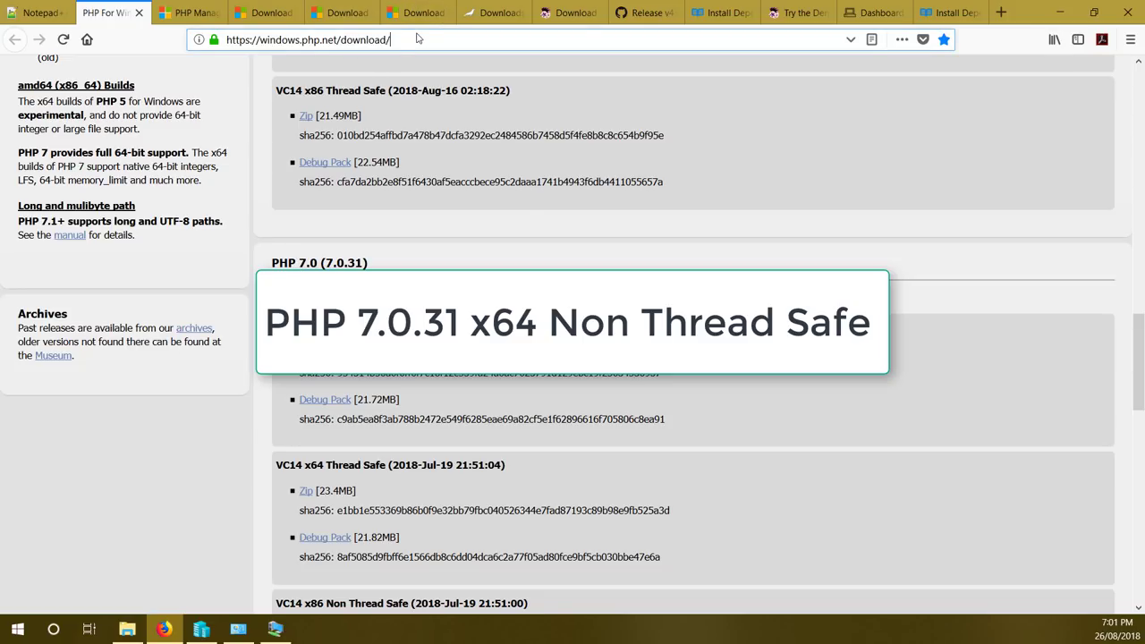
scroll(561, 231, up, 15)
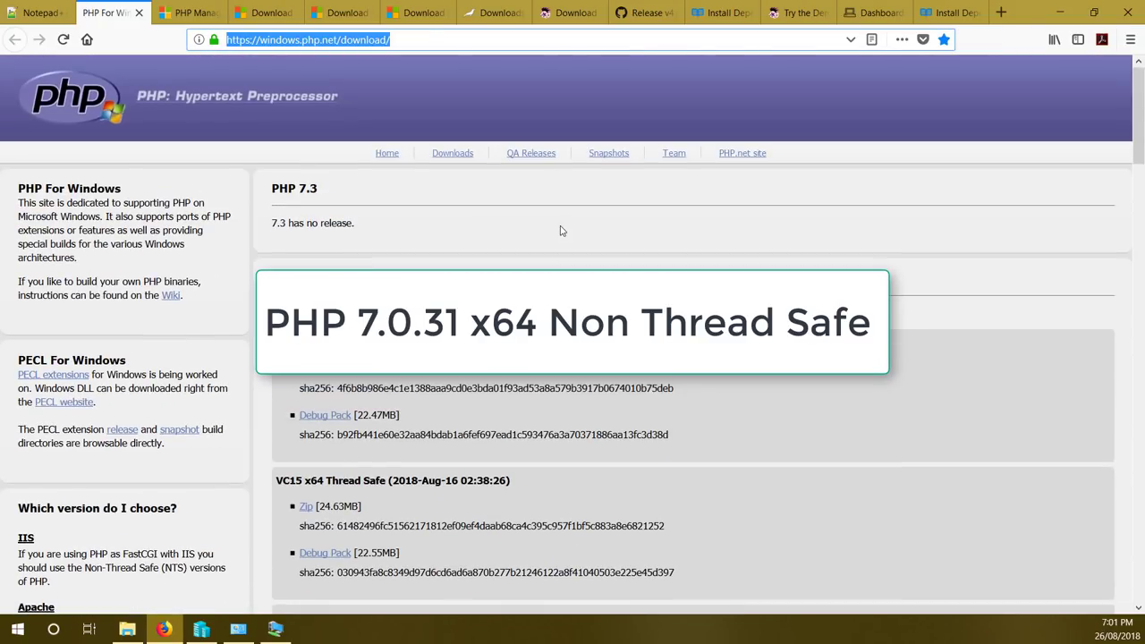
scroll(560, 230, down, 15)
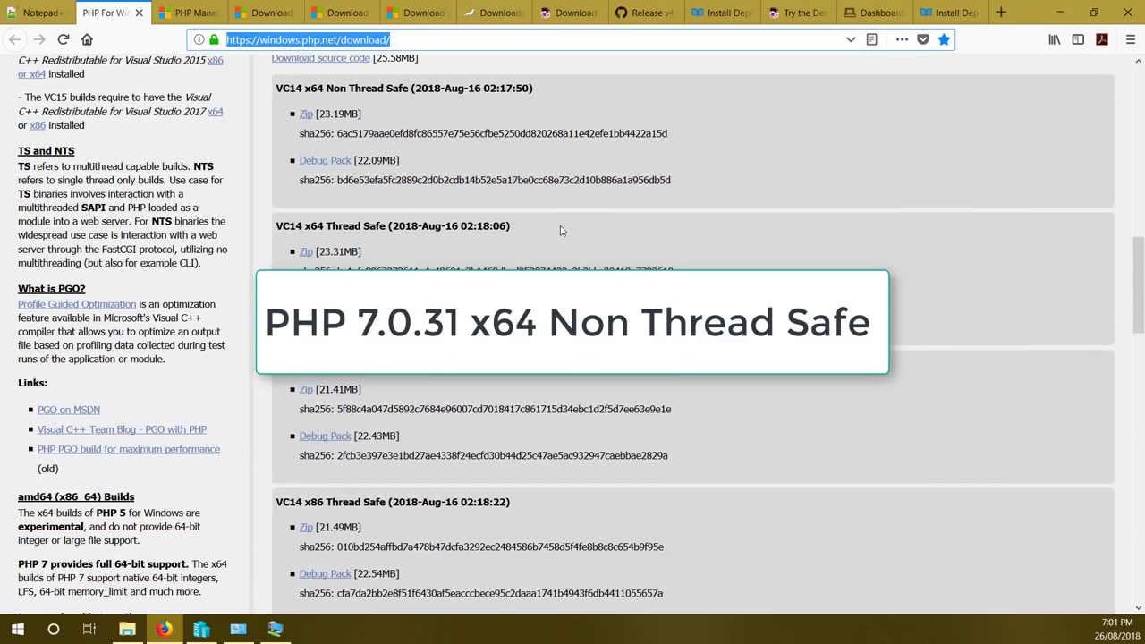
scroll(561, 231, down, 5)
scroll(561, 231, down, 3)
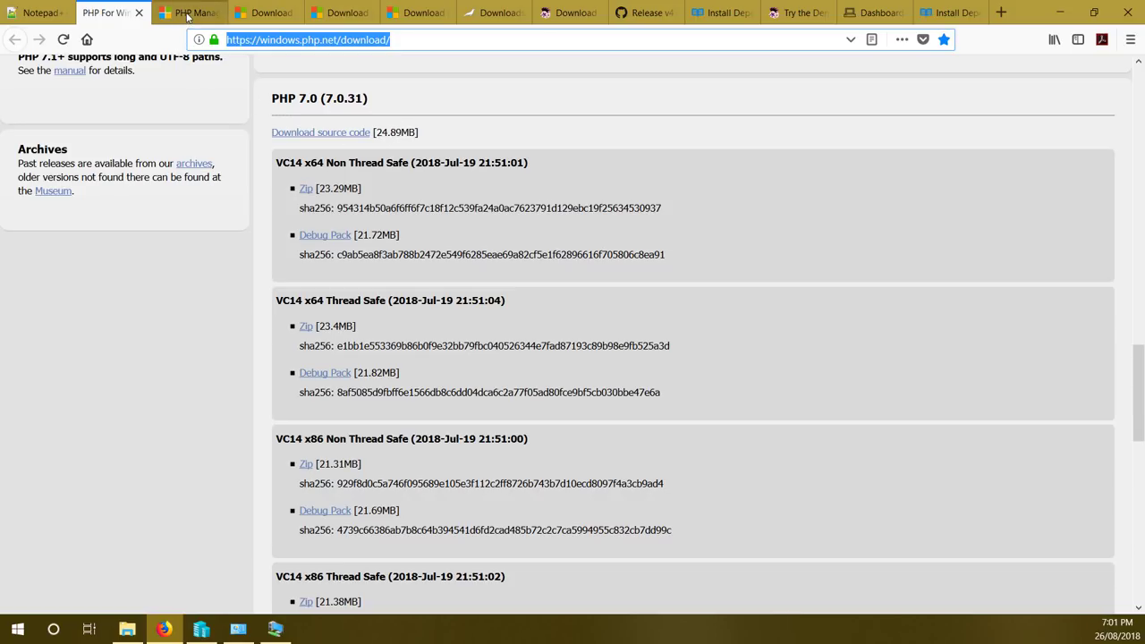
click(188, 12)
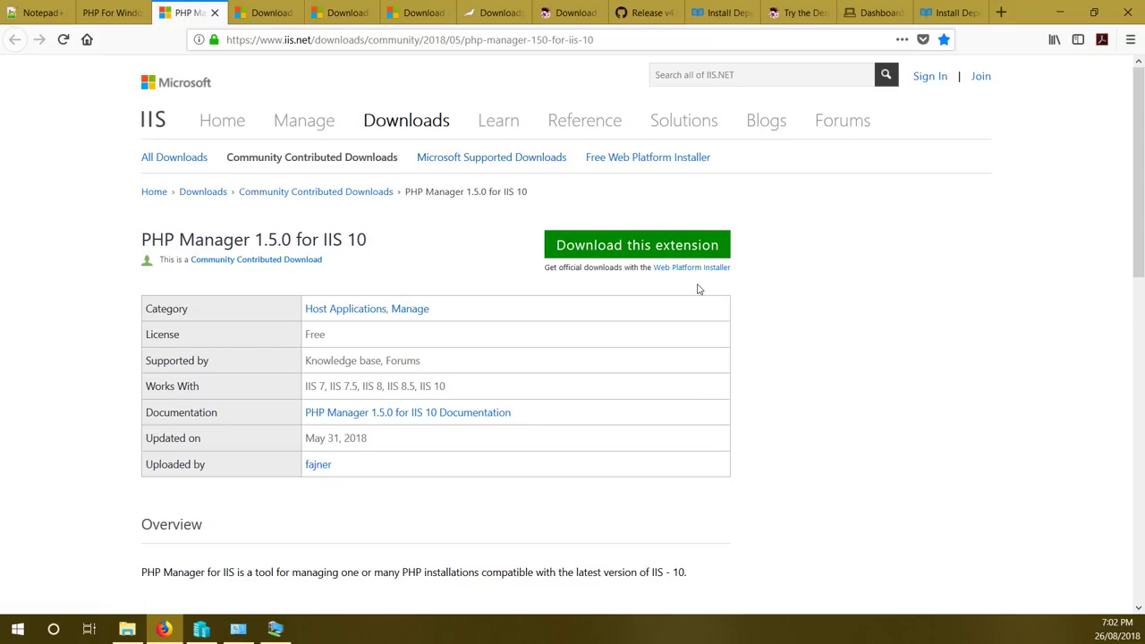
Step through the Visual C++ 2015 and 2012 Update 4 tabs to the URL Rewrite 2.0 page
key(ctrl+Tab)
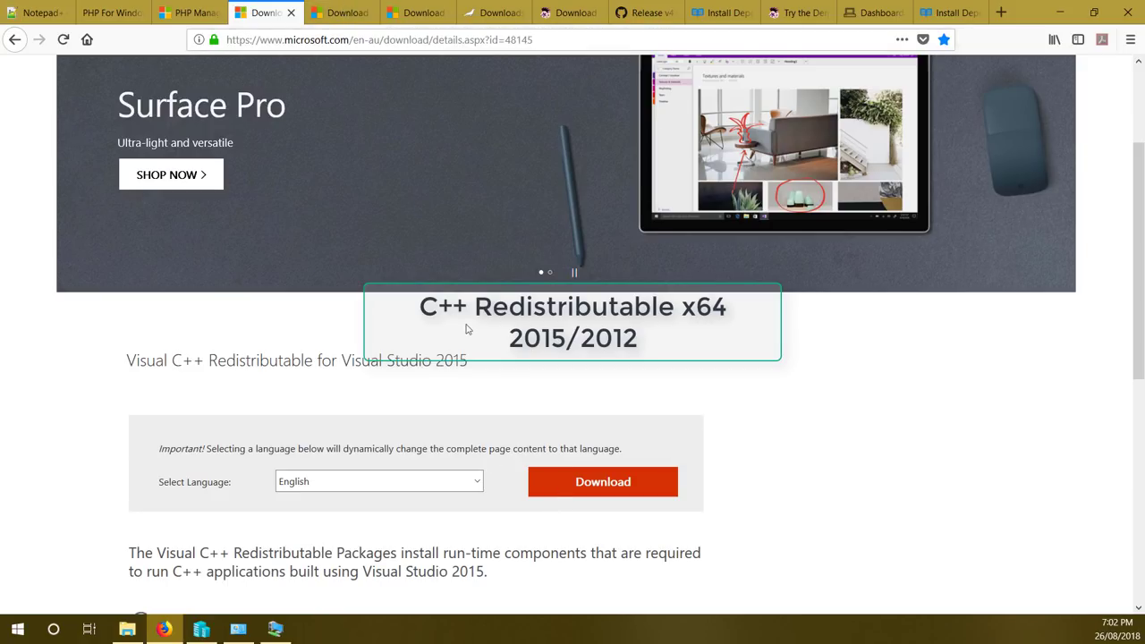
click(324, 16)
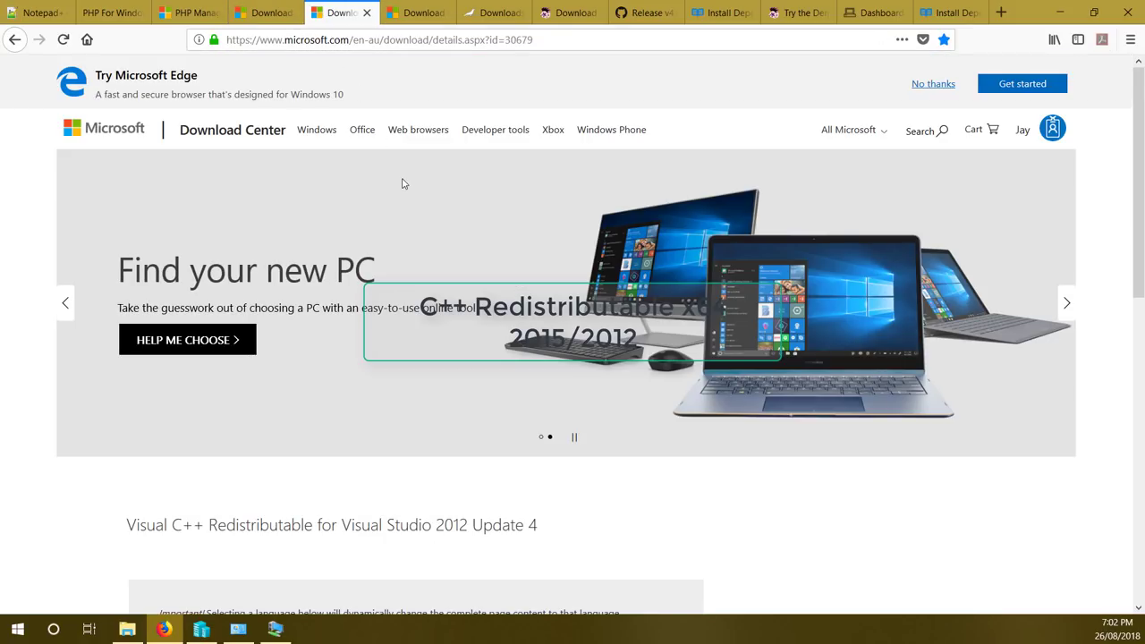
scroll(411, 188, down, 3)
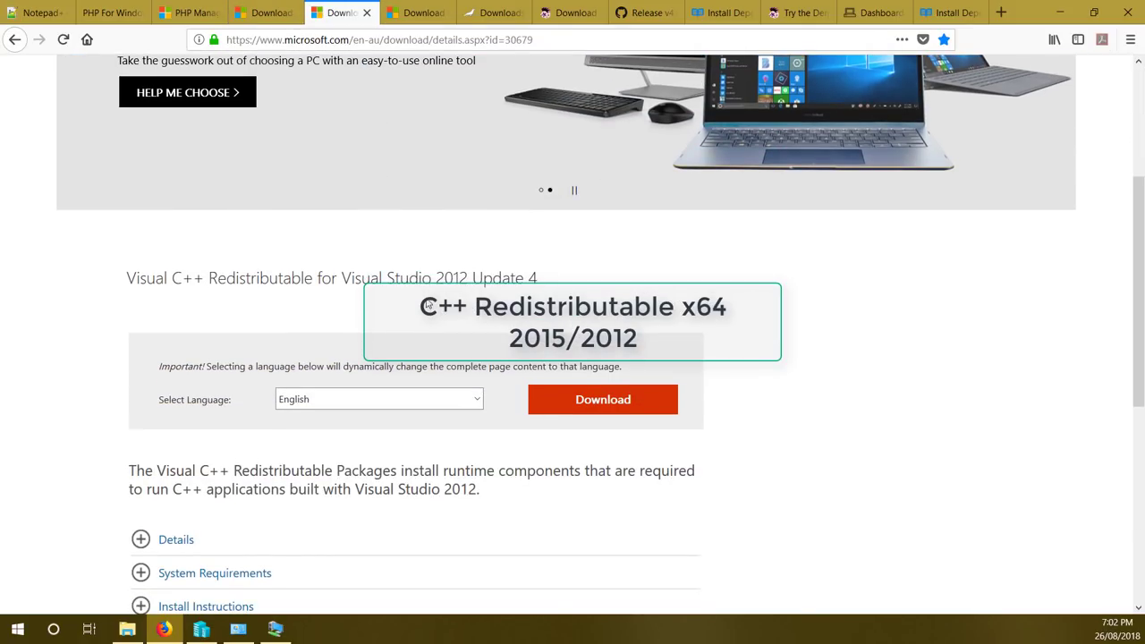
drag(218, 280, 542, 284)
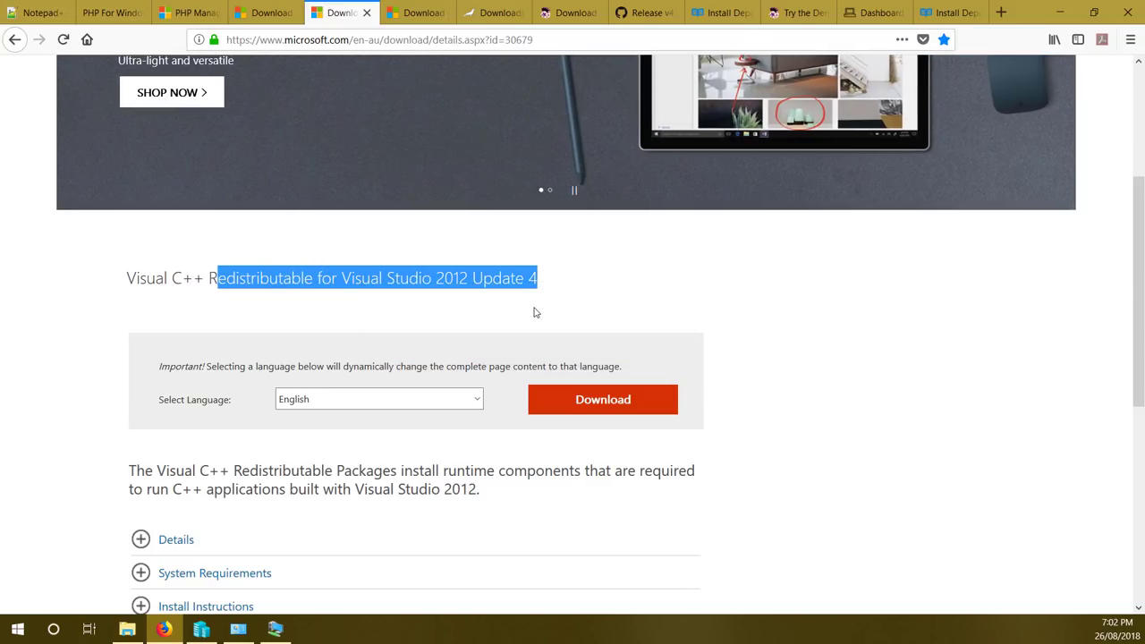
click(412, 18)
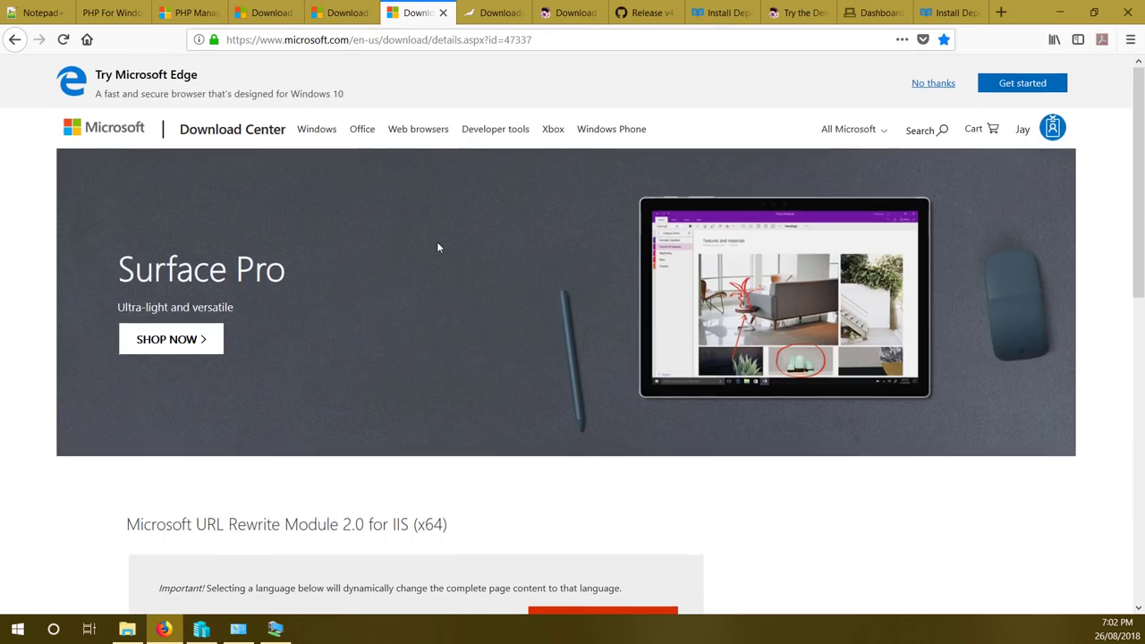
Highlight the MariaDB 10.0 Series (10.0.36) heading, then switch to the Snipe-IT download tab
scroll(435, 241, down, 3)
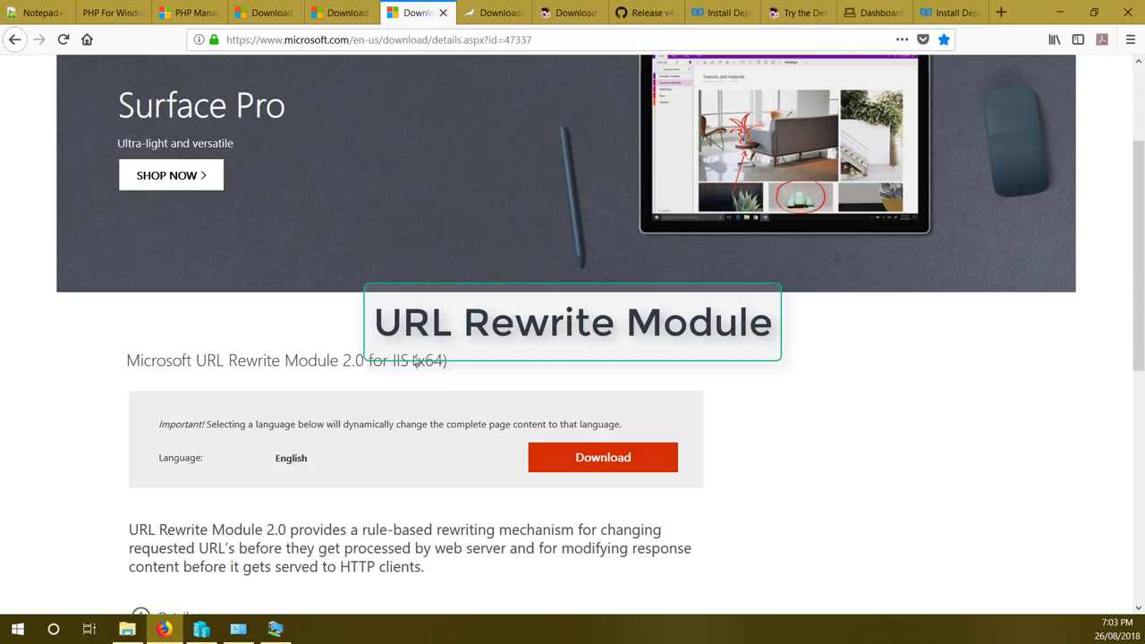
click(486, 12)
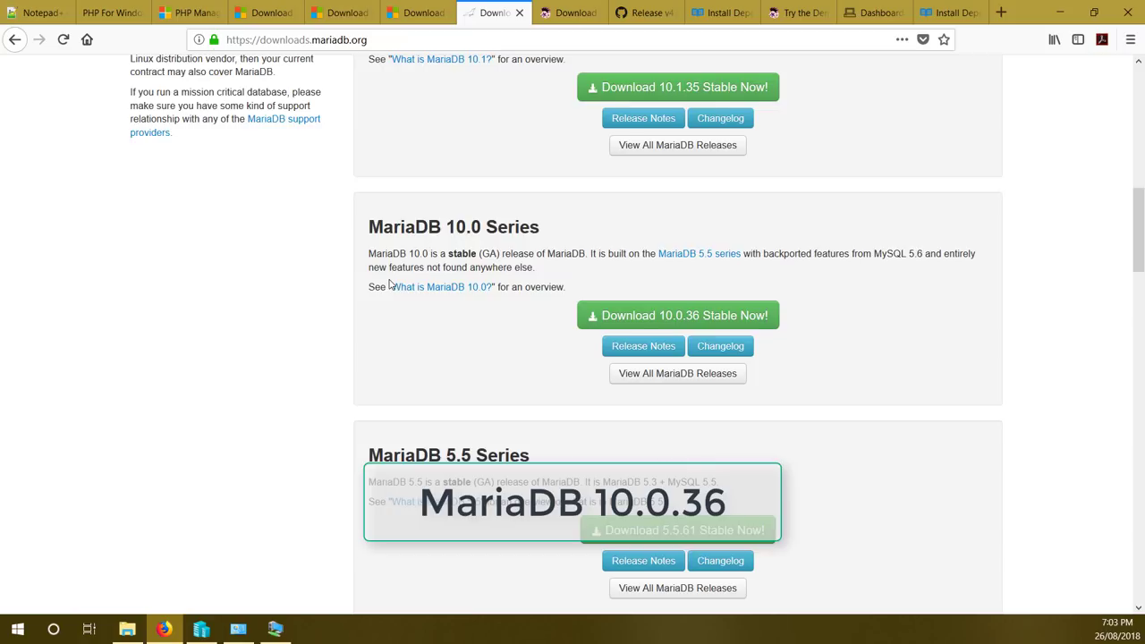
scroll(389, 284, up, 3)
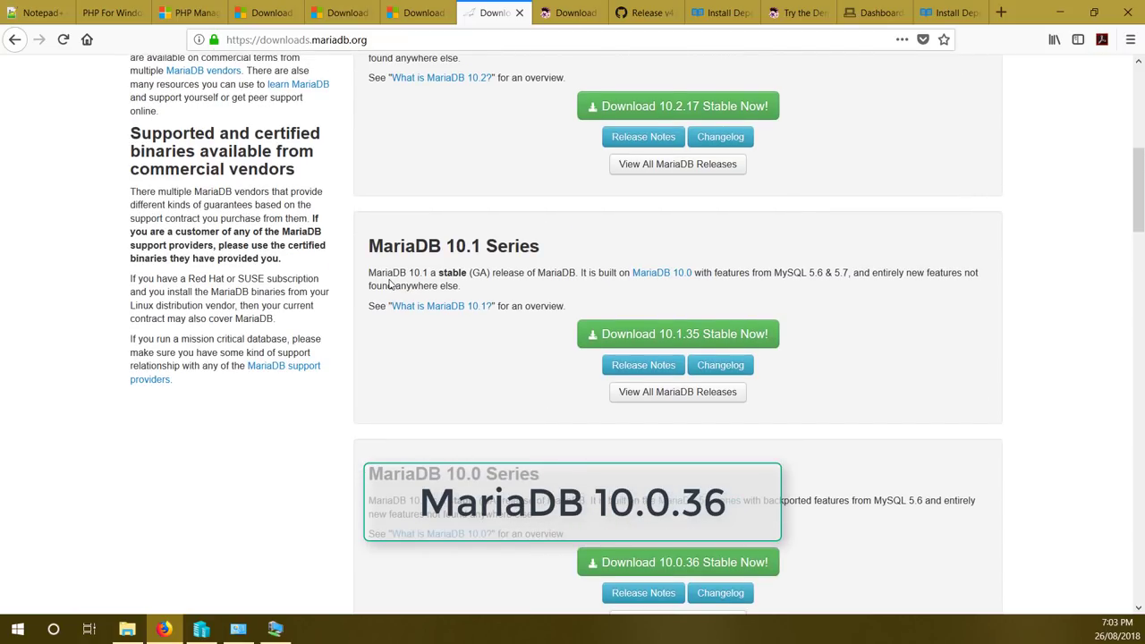
scroll(389, 284, down, 2)
drag(385, 310, 480, 313)
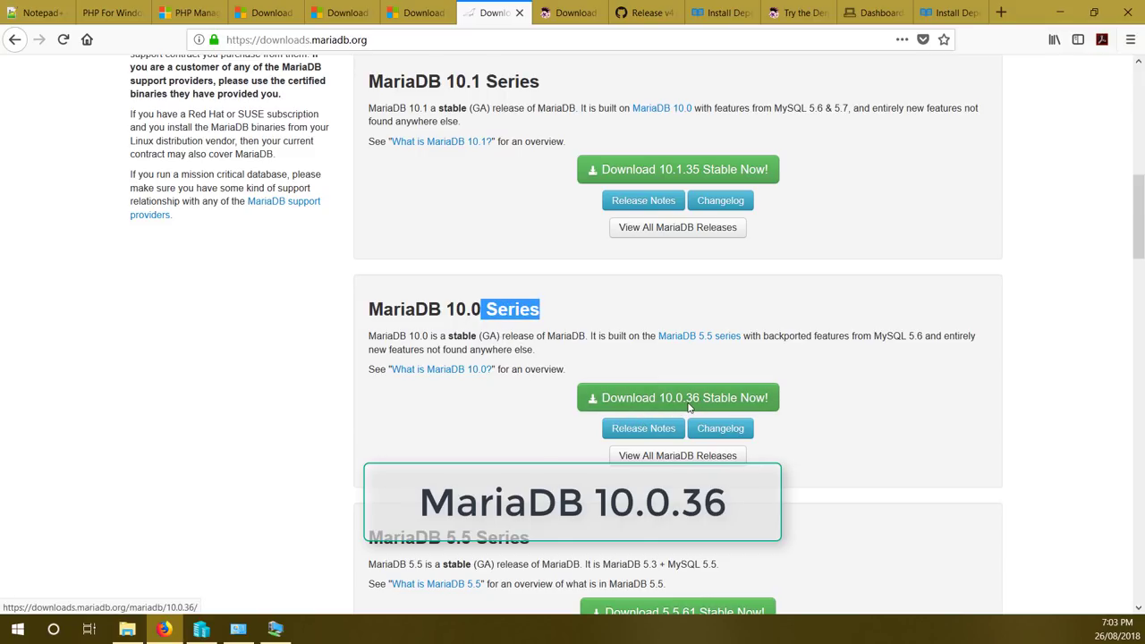
scroll(960, 357, up, 8)
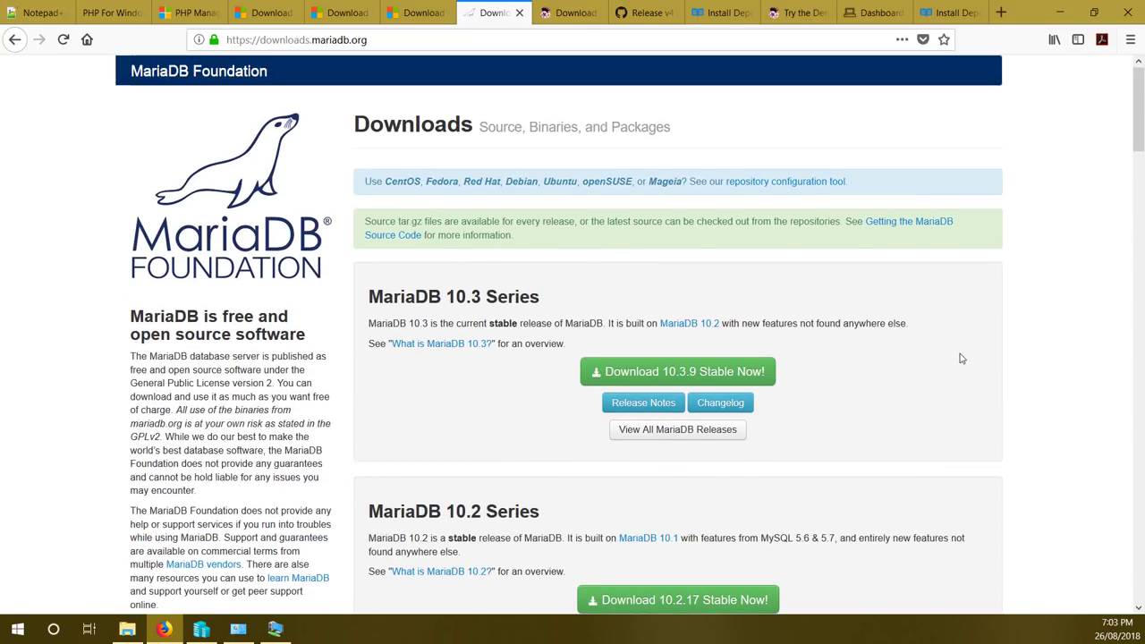
scroll(778, 240, down, 1)
scroll(780, 240, down, 10)
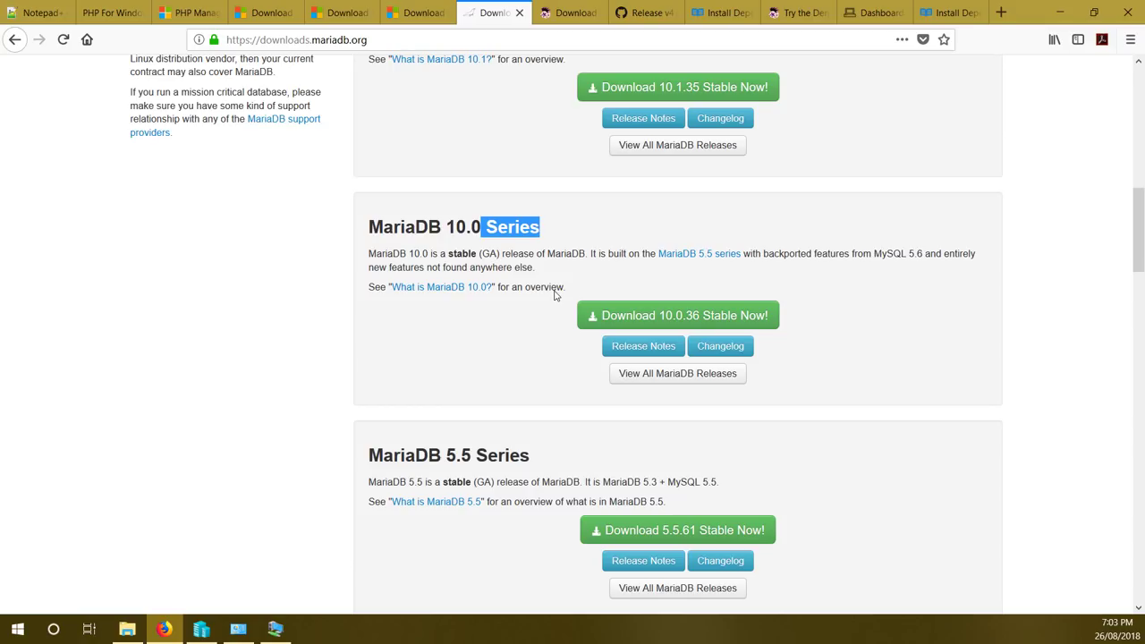
click(568, 13)
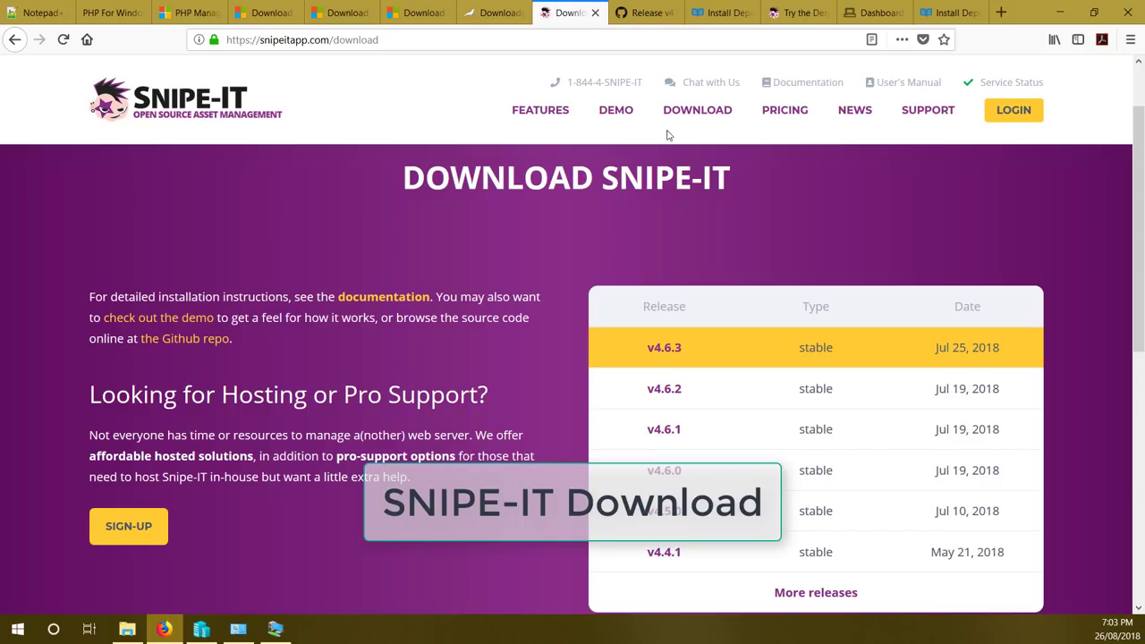
Go to the Snipe-IT v4.6.3 GitHub release tab and scroll to its Source code (zip) asset
scroll(527, 277, down, 4)
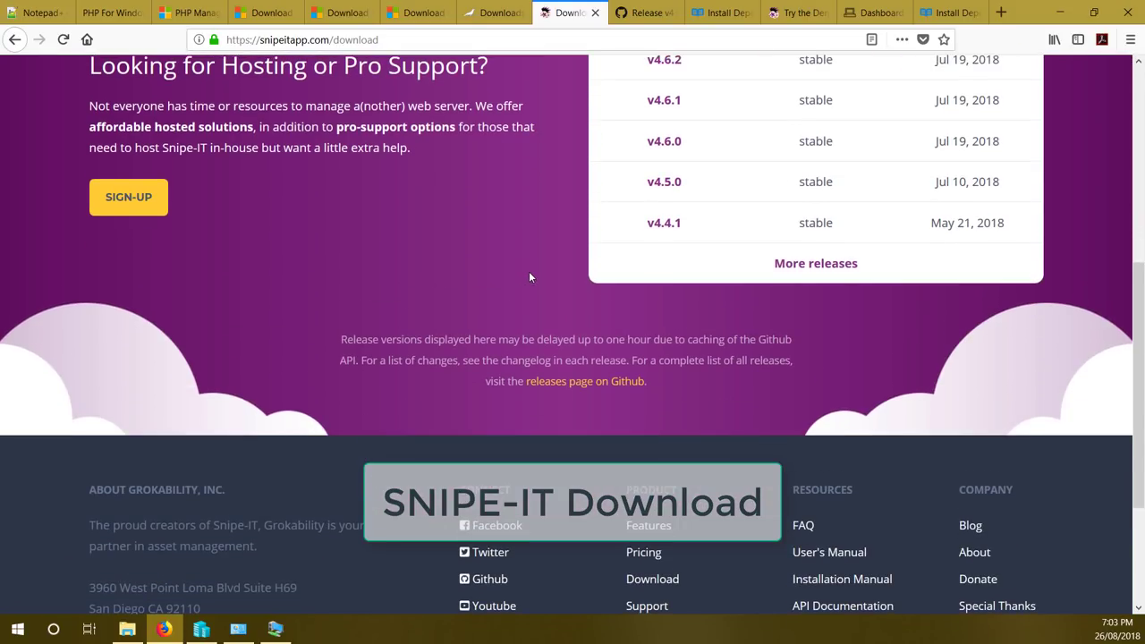
scroll(529, 278, up, 3)
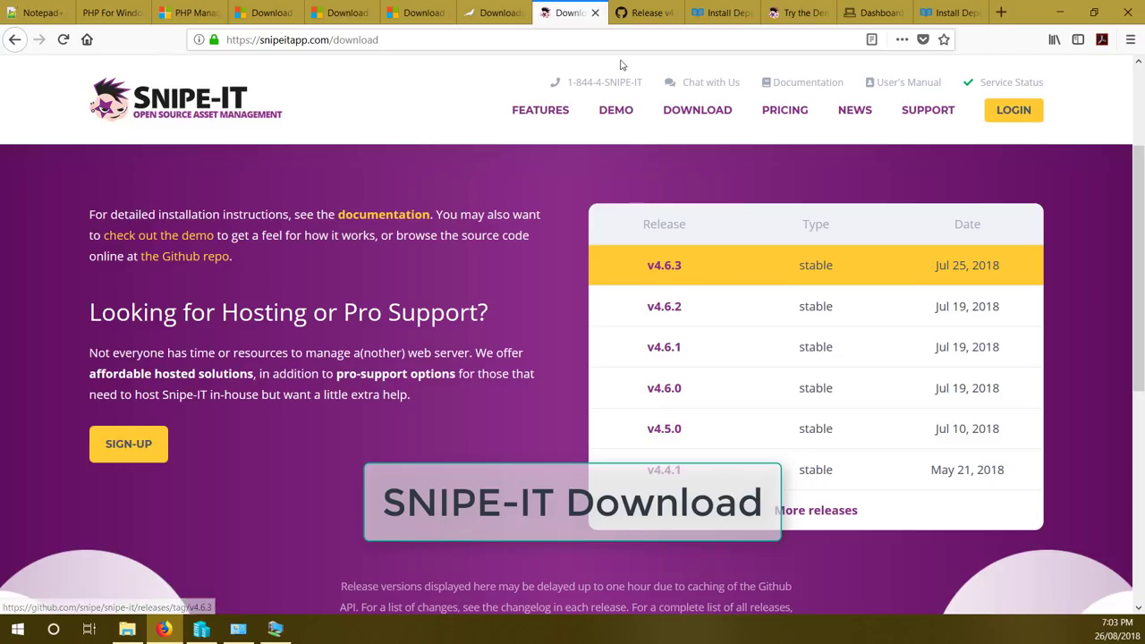
click(640, 21)
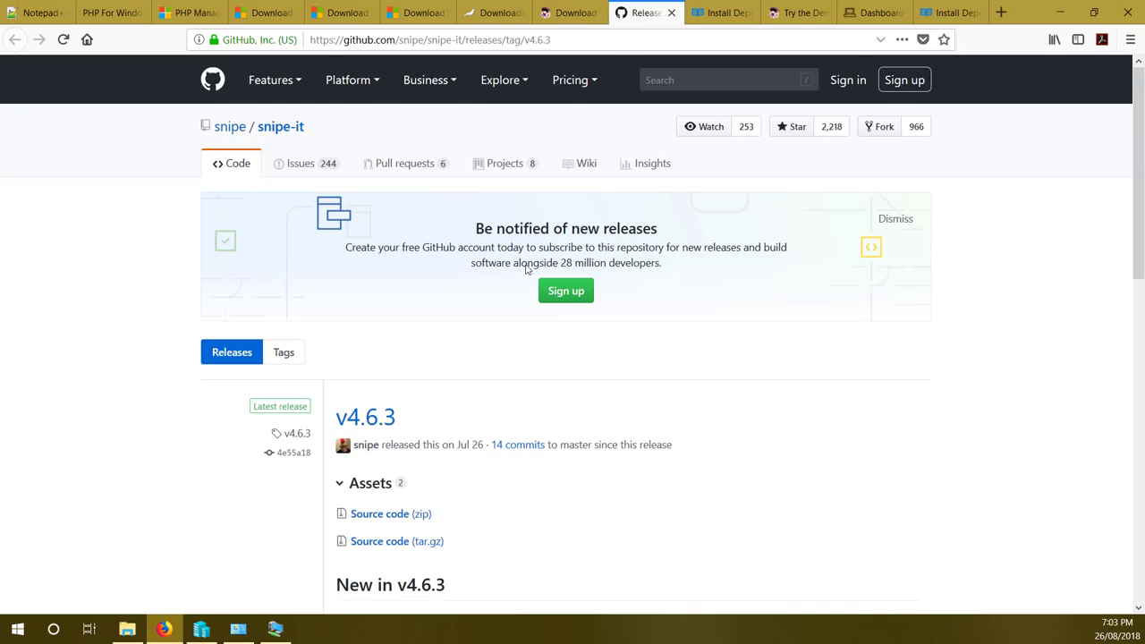
scroll(468, 378, down, 3)
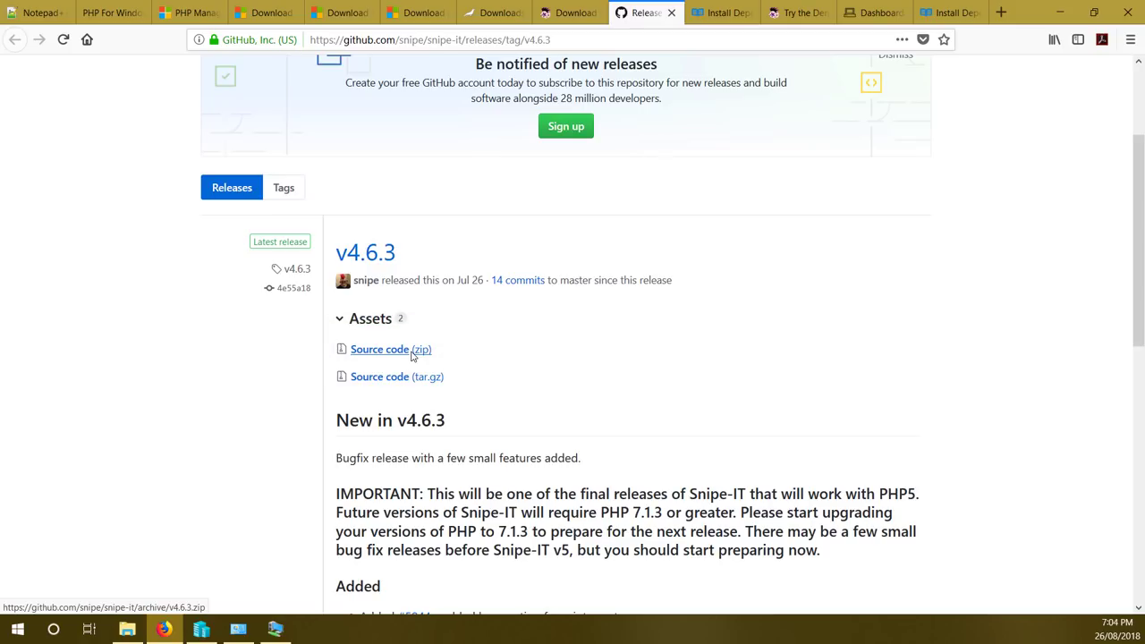
click(413, 351)
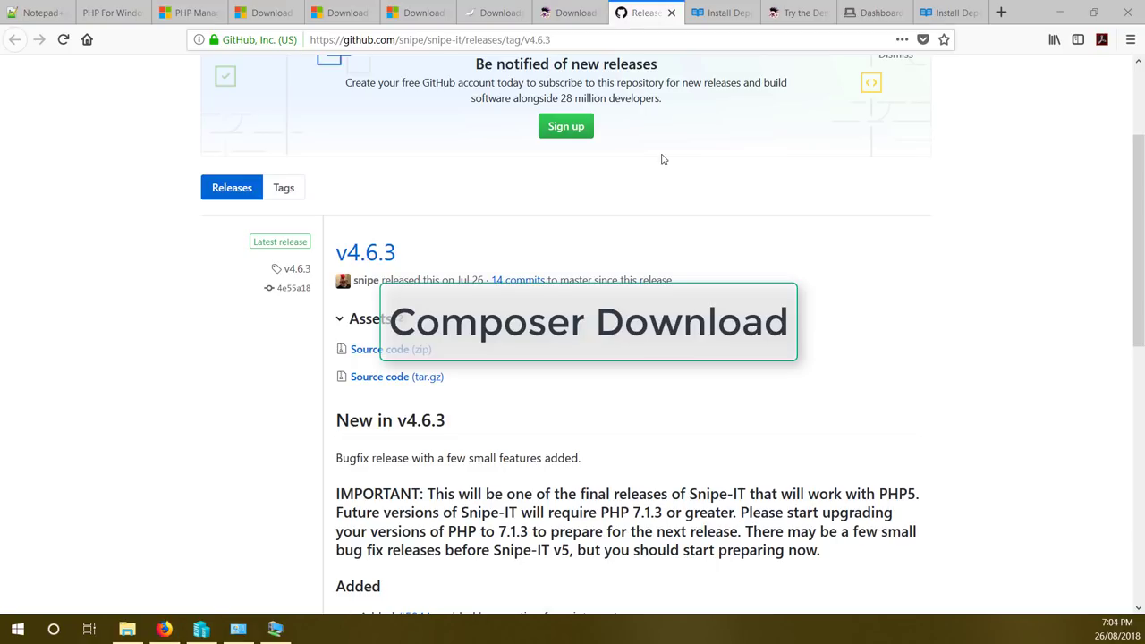
Review the download, release and Install Dependencies tabs down to the Windows Composer steps, then show File Explorer
click(718, 13)
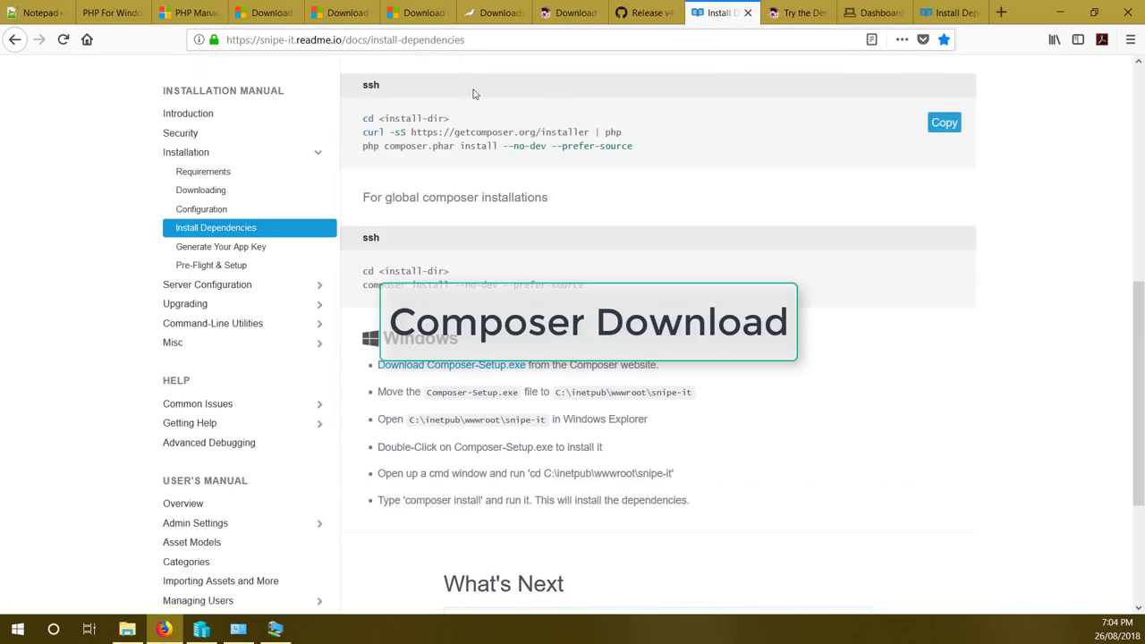
scroll(489, 101, up, 5)
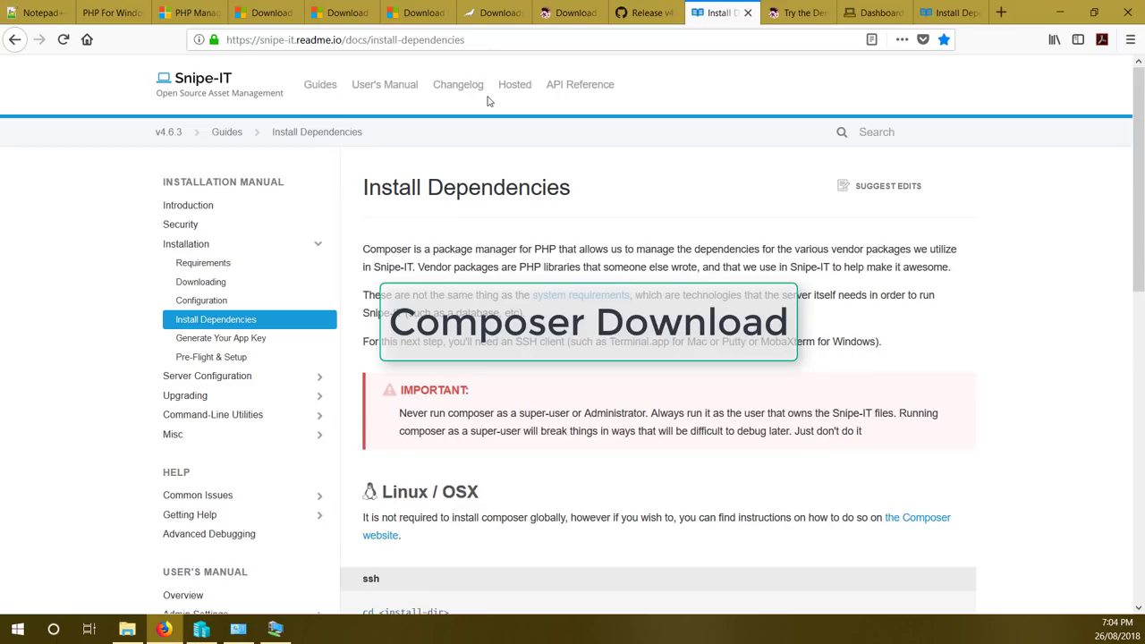
click(649, 16)
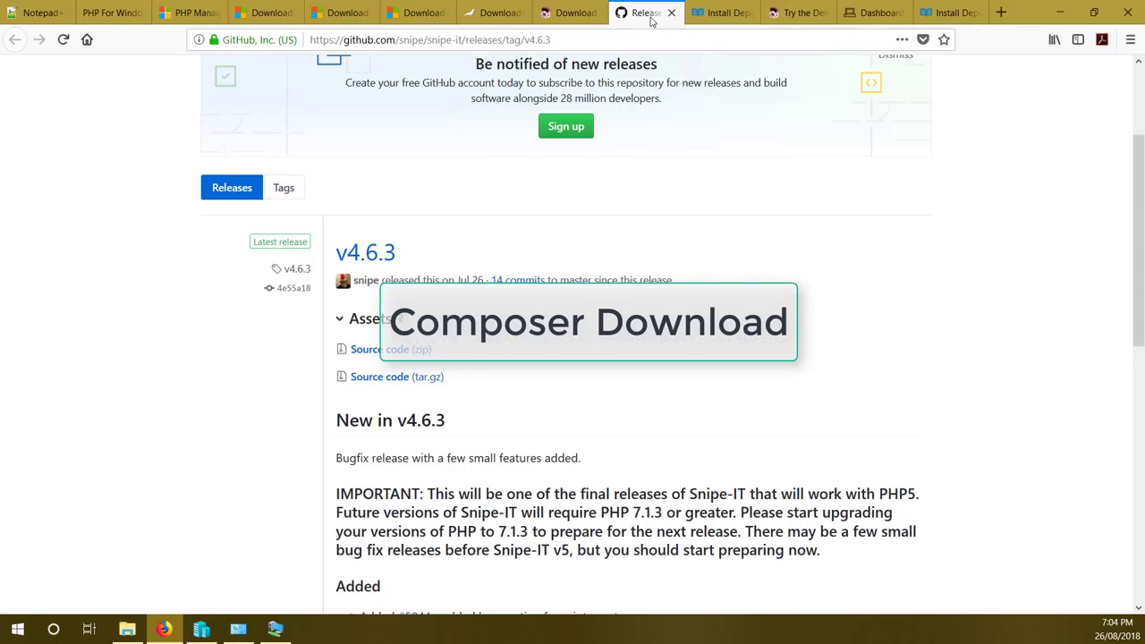
click(568, 12)
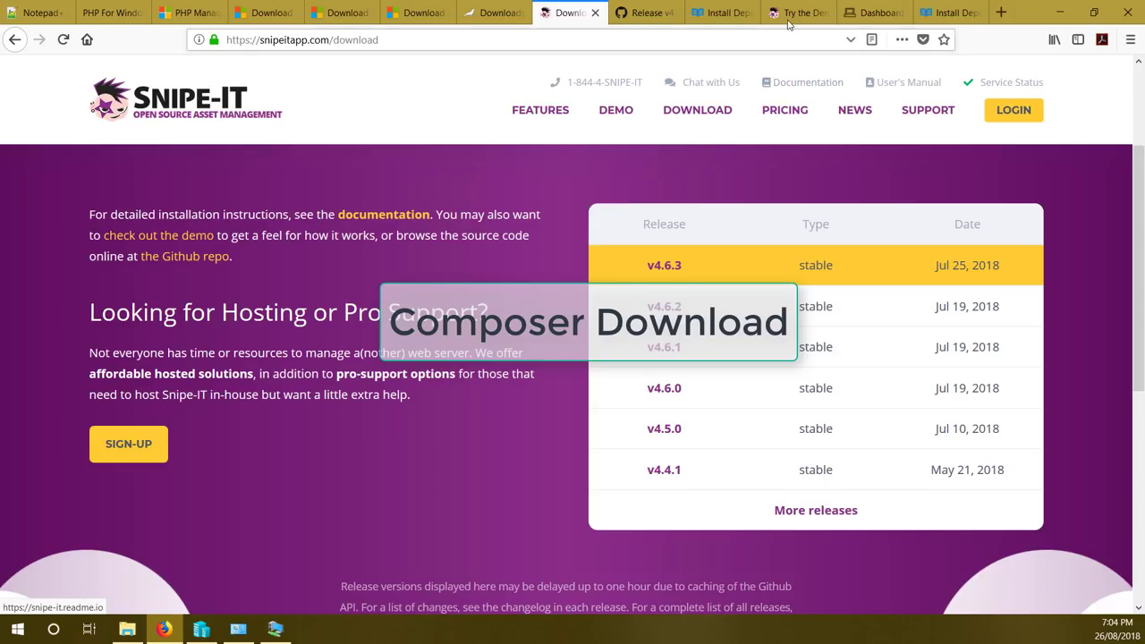
click(718, 15)
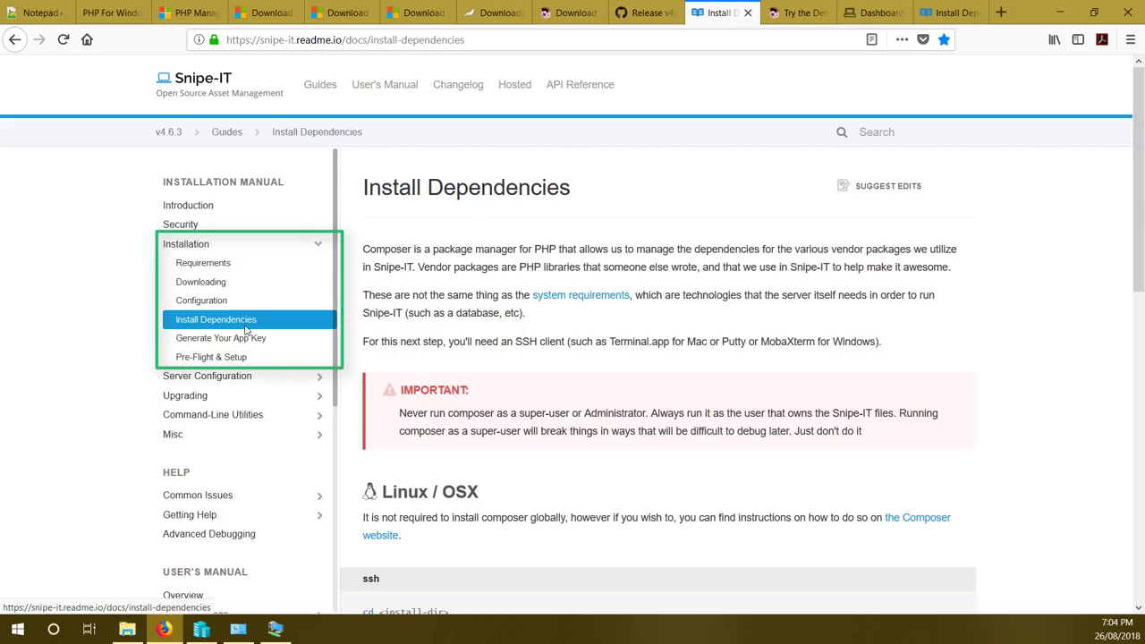
scroll(644, 381, down, 4)
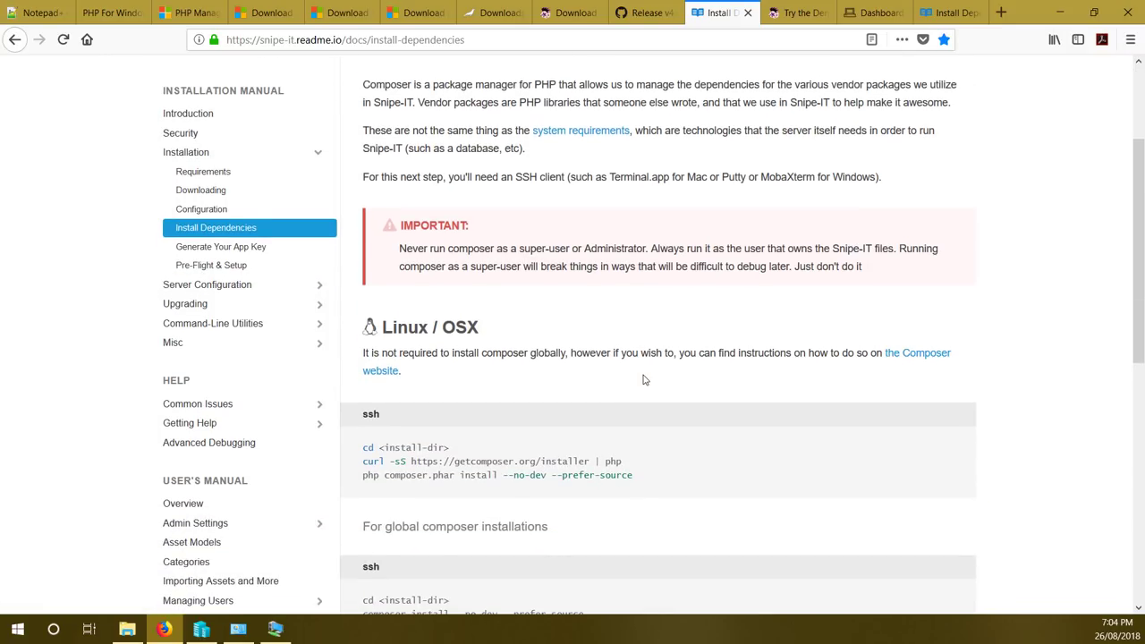
scroll(642, 380, down, 2)
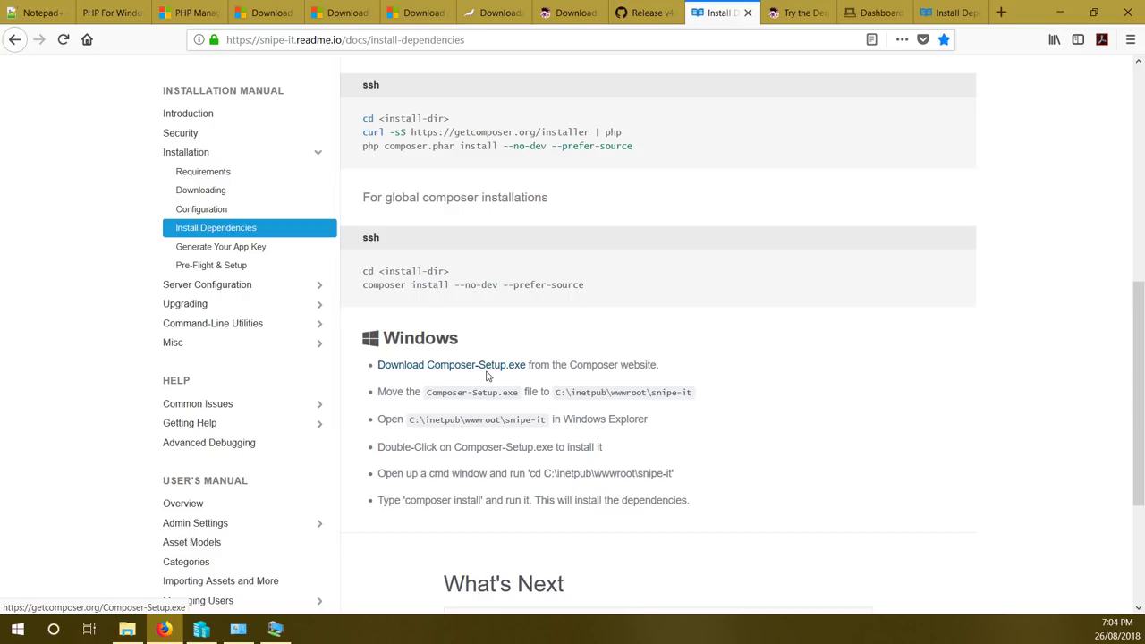
click(127, 629)
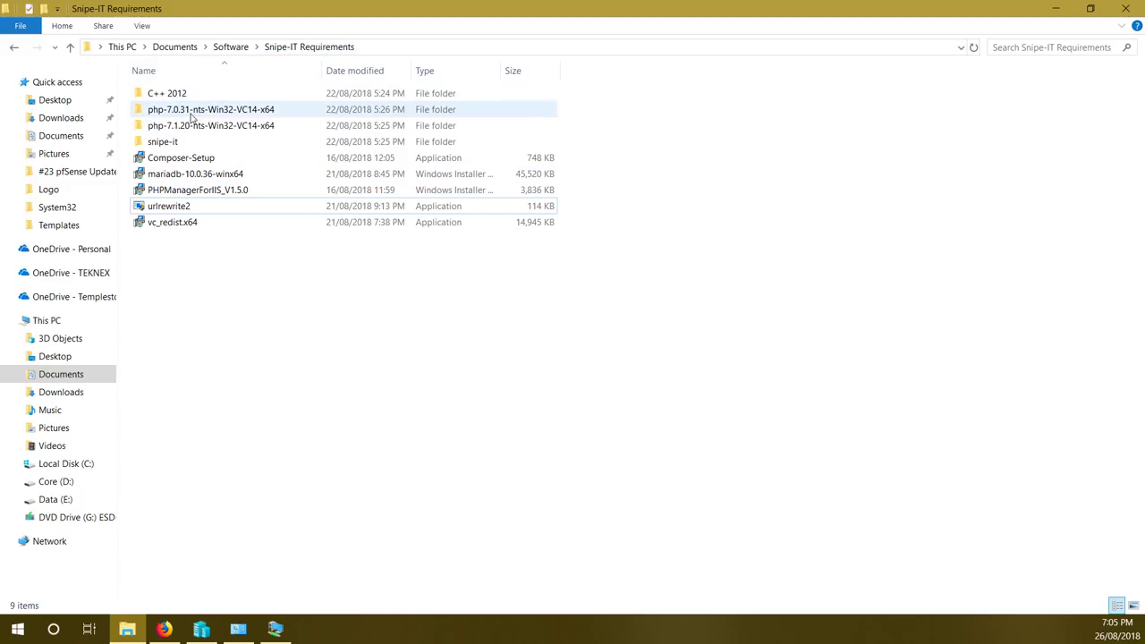
Select all nine items, including the PHP 7.0.31 and 7.1.20 folders, inside Snipe-IT Requirements
click(190, 127)
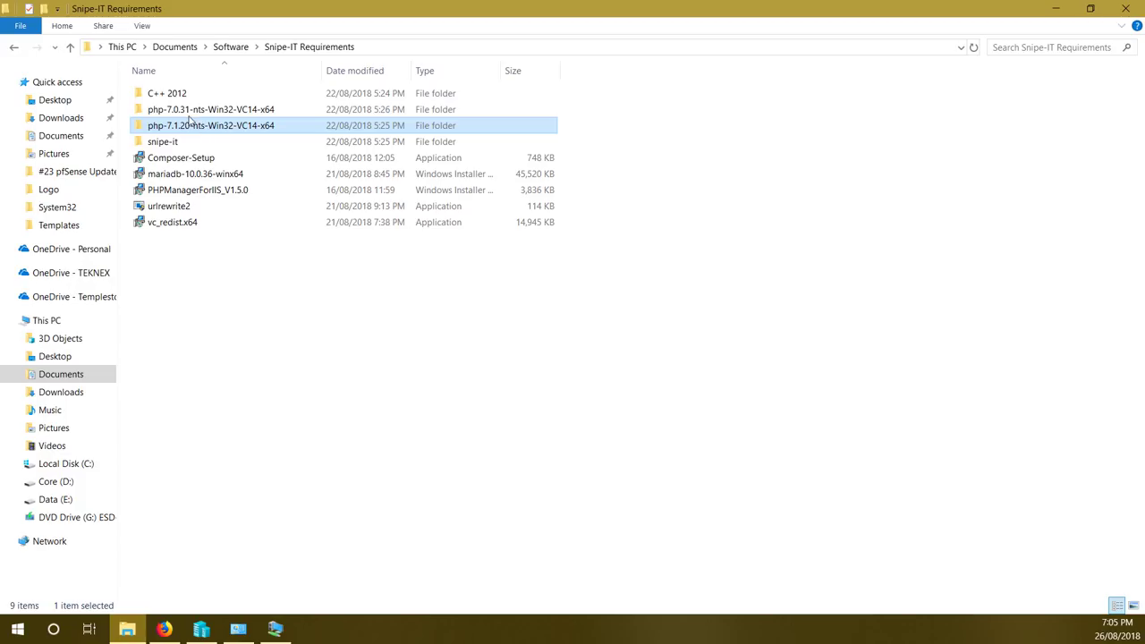
click(189, 111)
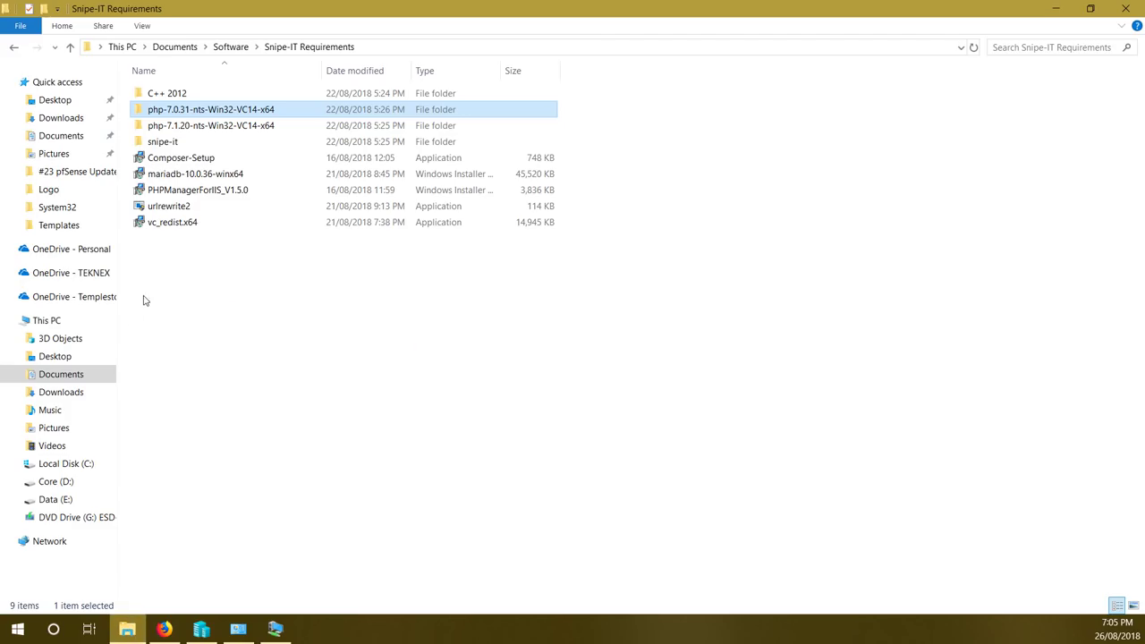
drag(371, 293, 200, 100)
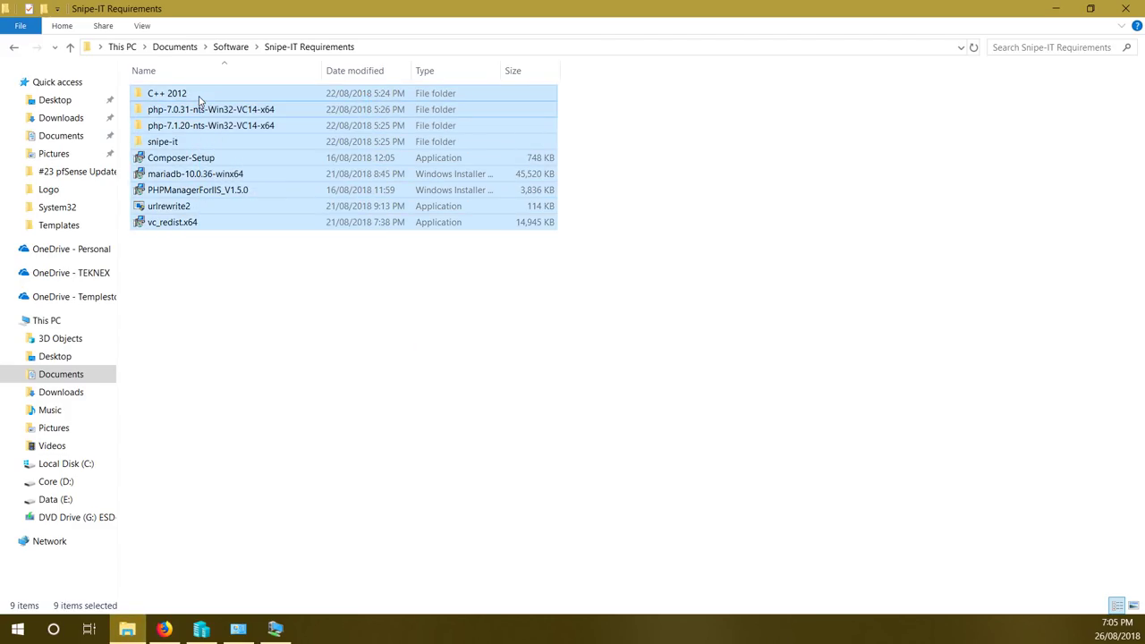
Copy the Snipe-IT Requirements folder from the Software folder and switch to the AMS03 VM
click(14, 49)
right_click(190, 190)
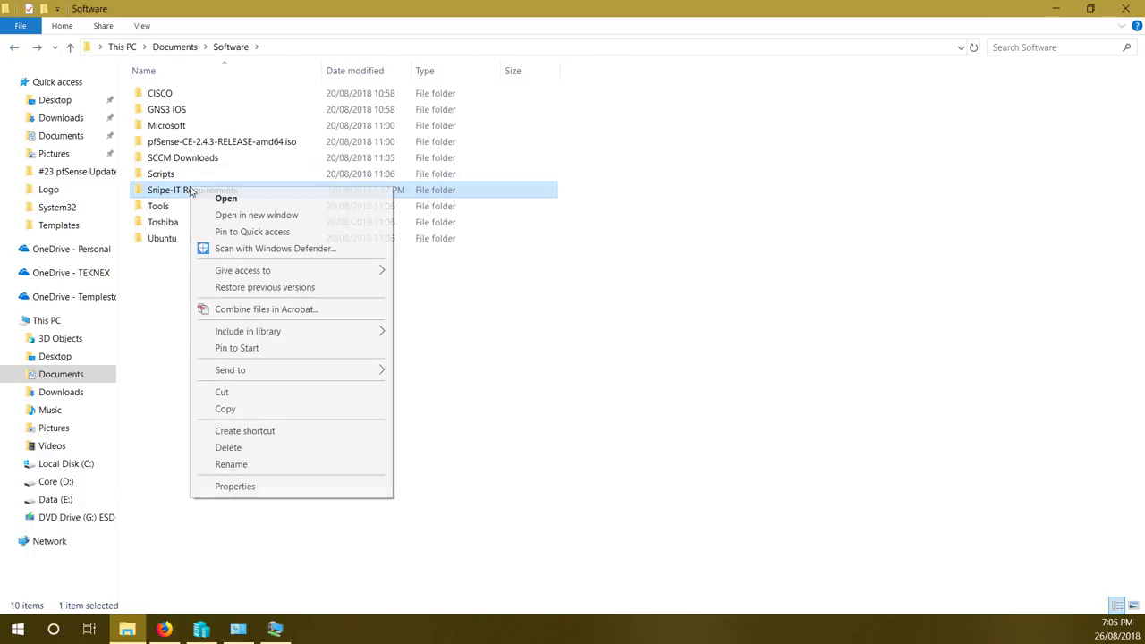
click(236, 408)
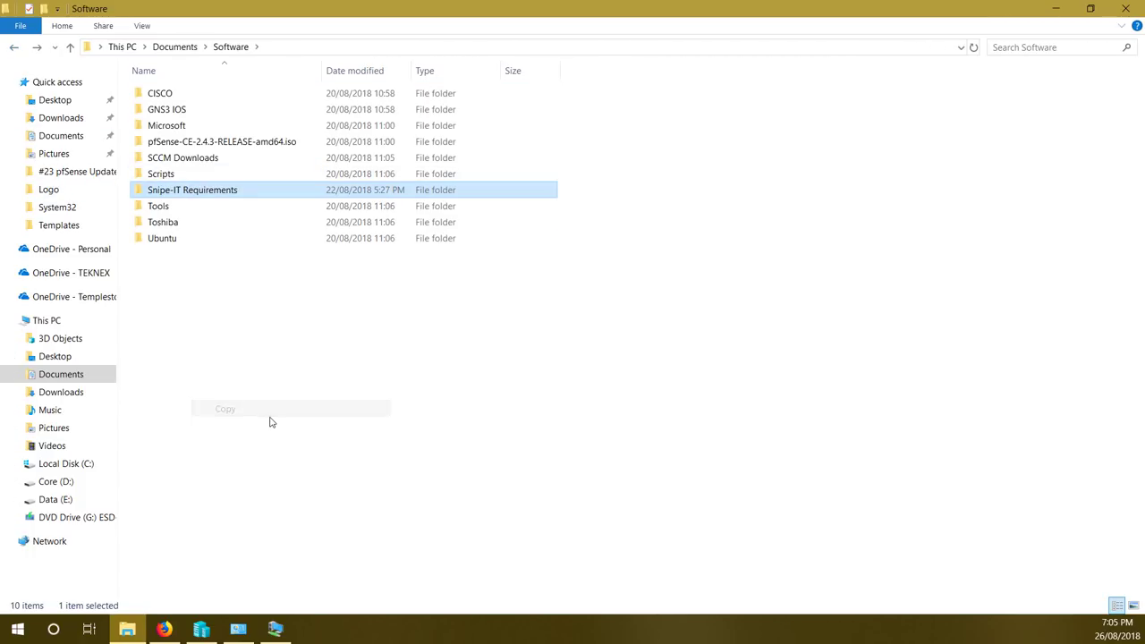
click(276, 629)
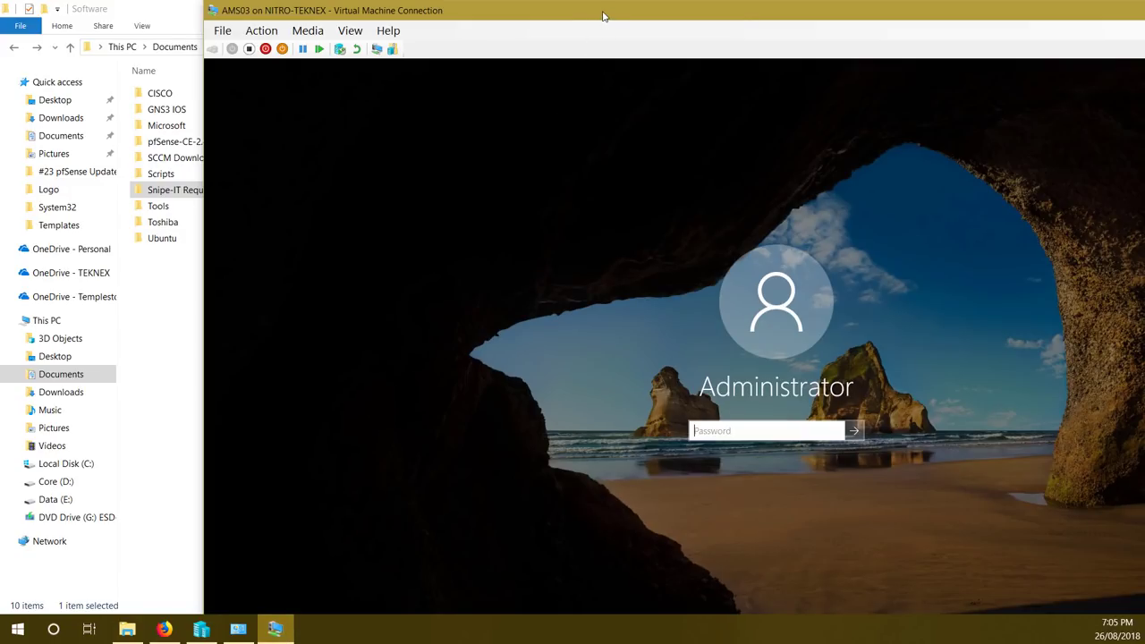
Make the VM window full-screen and sign in to AMS03 with the account password
double_click(603, 18)
key(Return)
Paste the Snipe-IT Requirements folder onto the AMS03 desktop and open Server Manager
right_click(80, 154)
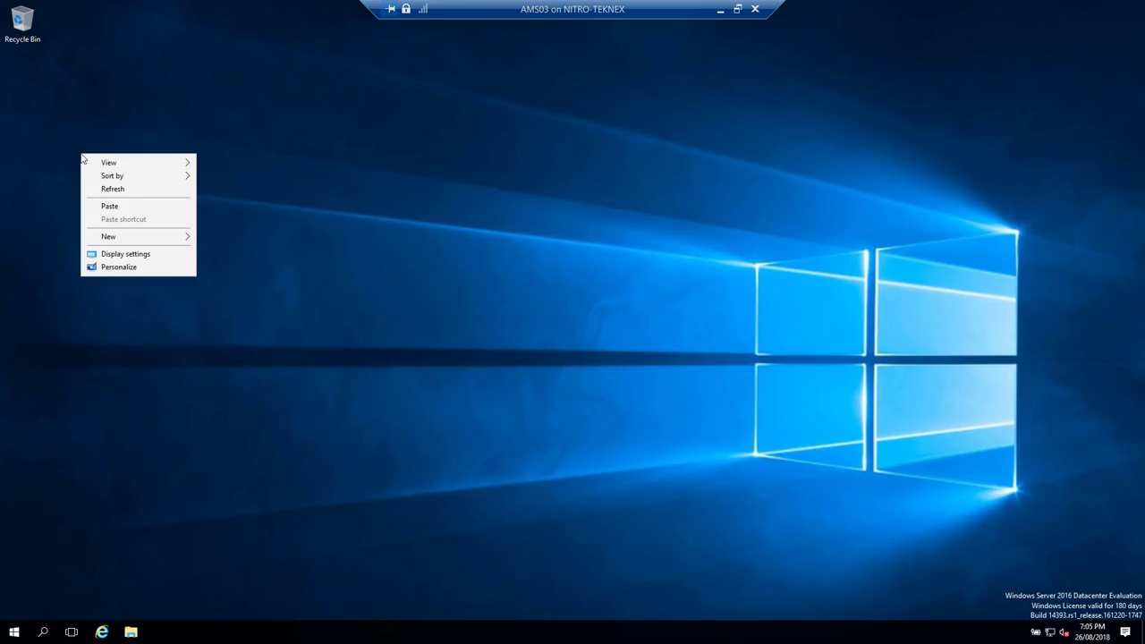
click(224, 207)
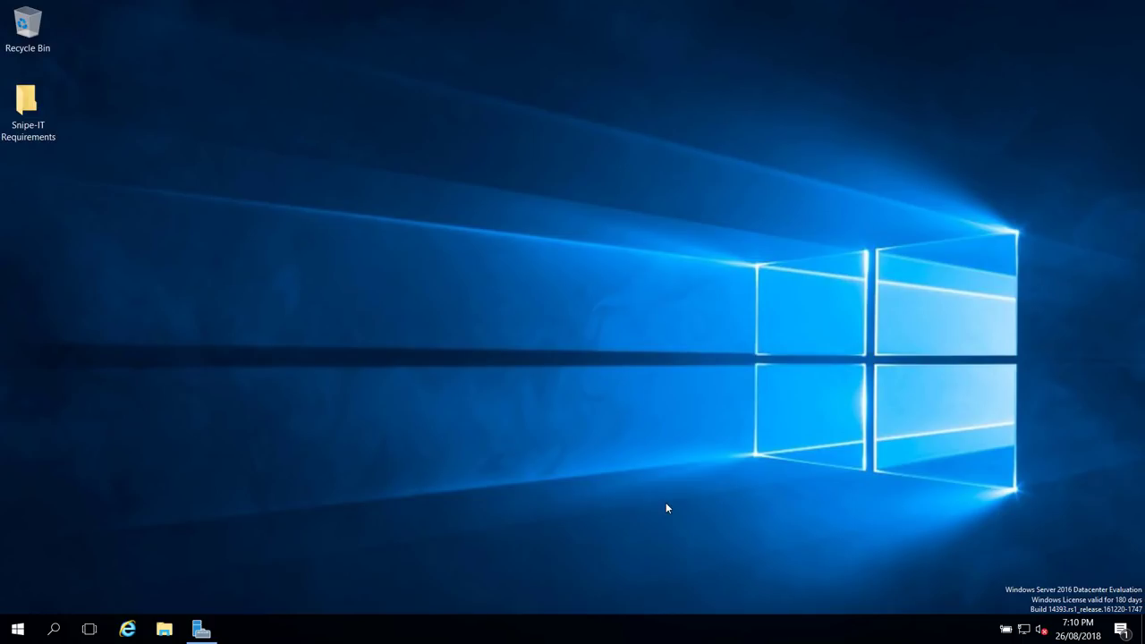
click(215, 634)
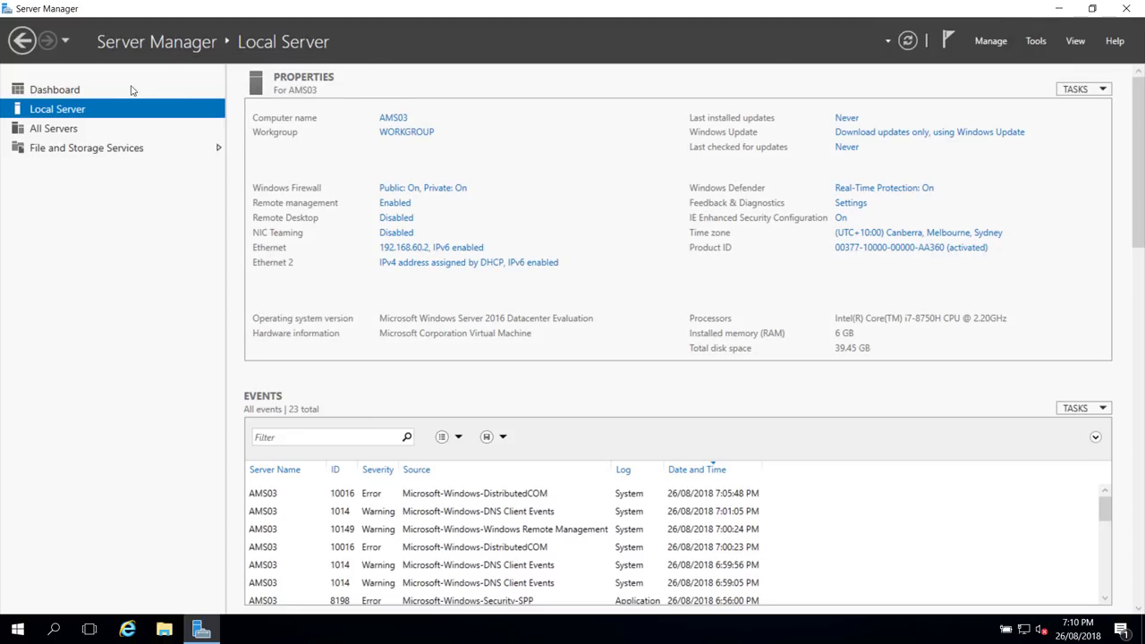
Start the Add Roles and Features wizard with role-based installation targeting AMS03
click(78, 93)
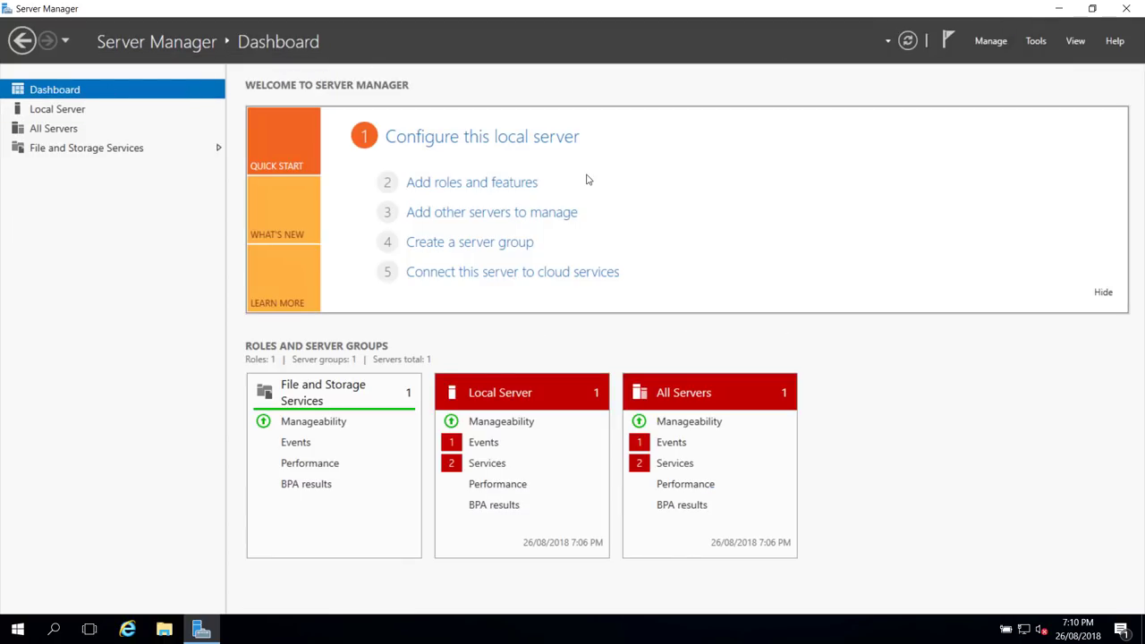
click(494, 183)
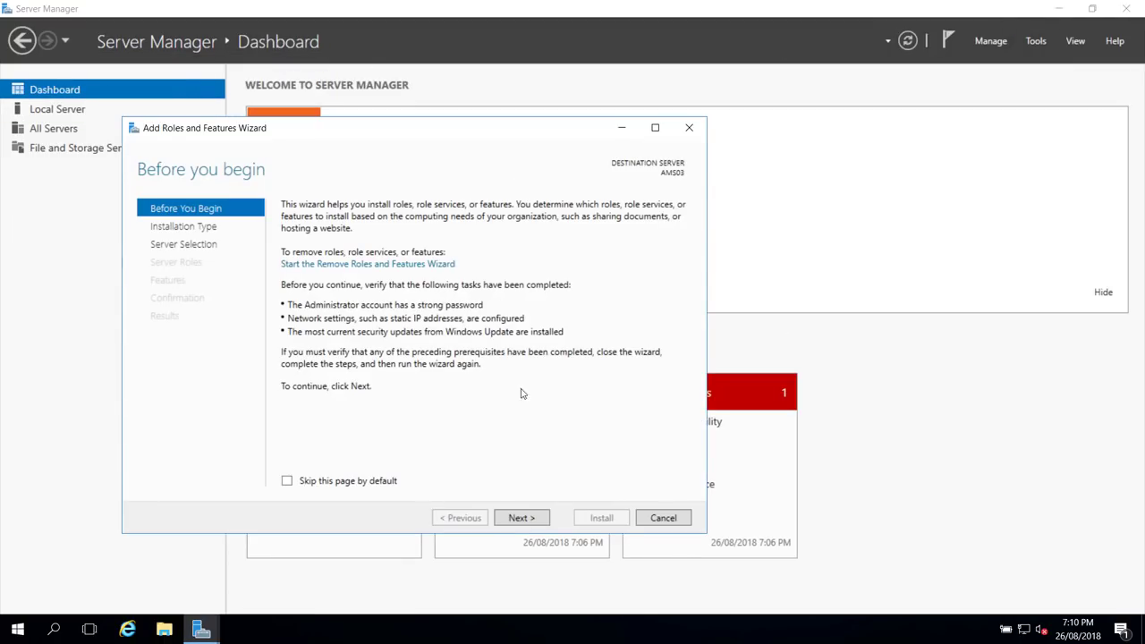
drag(447, 140, 678, 79)
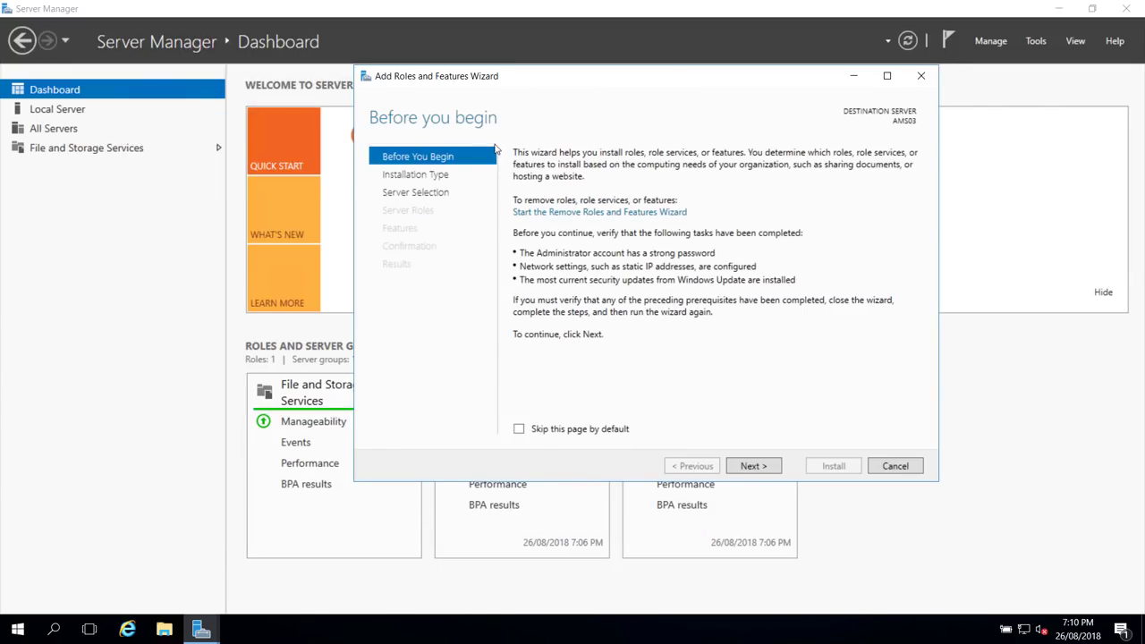
click(753, 465)
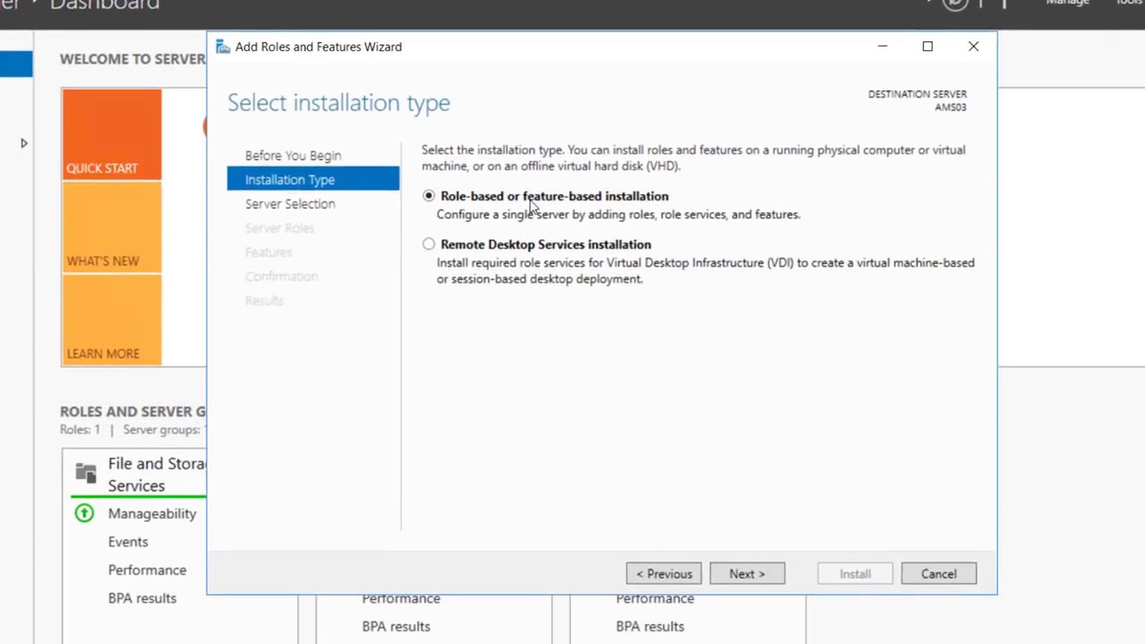
click(750, 593)
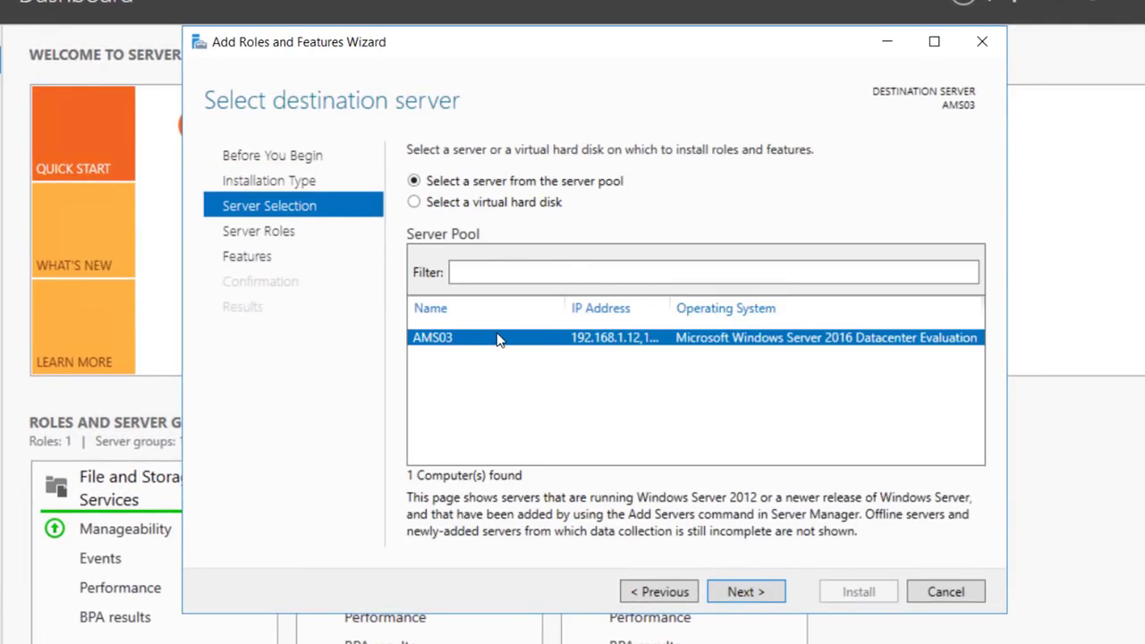
click(758, 592)
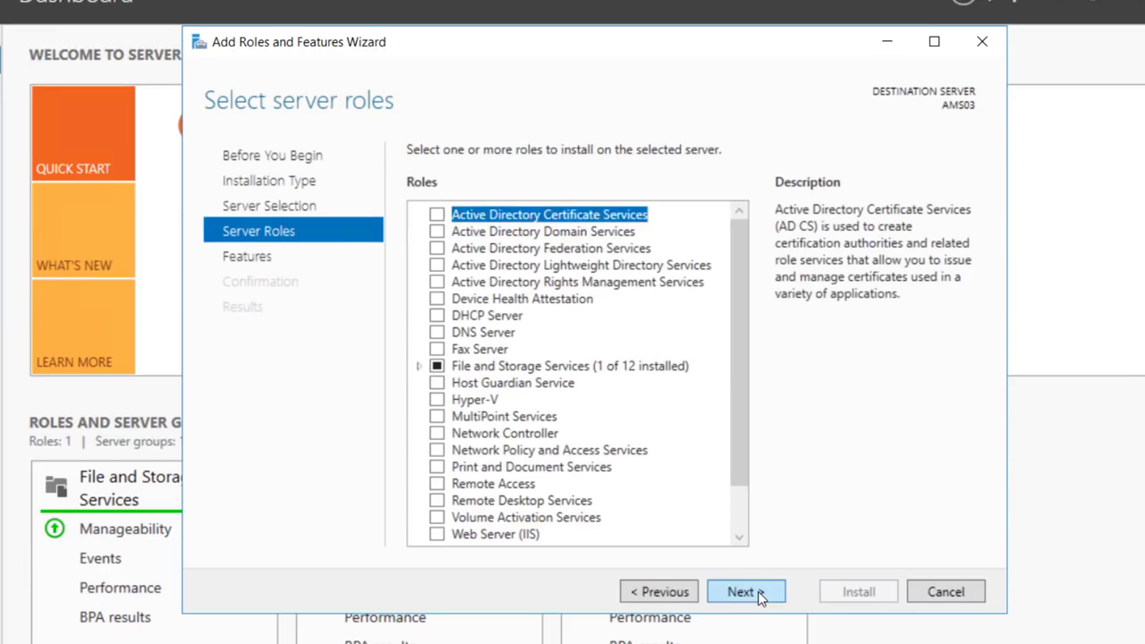
scroll(594, 351, down, 1)
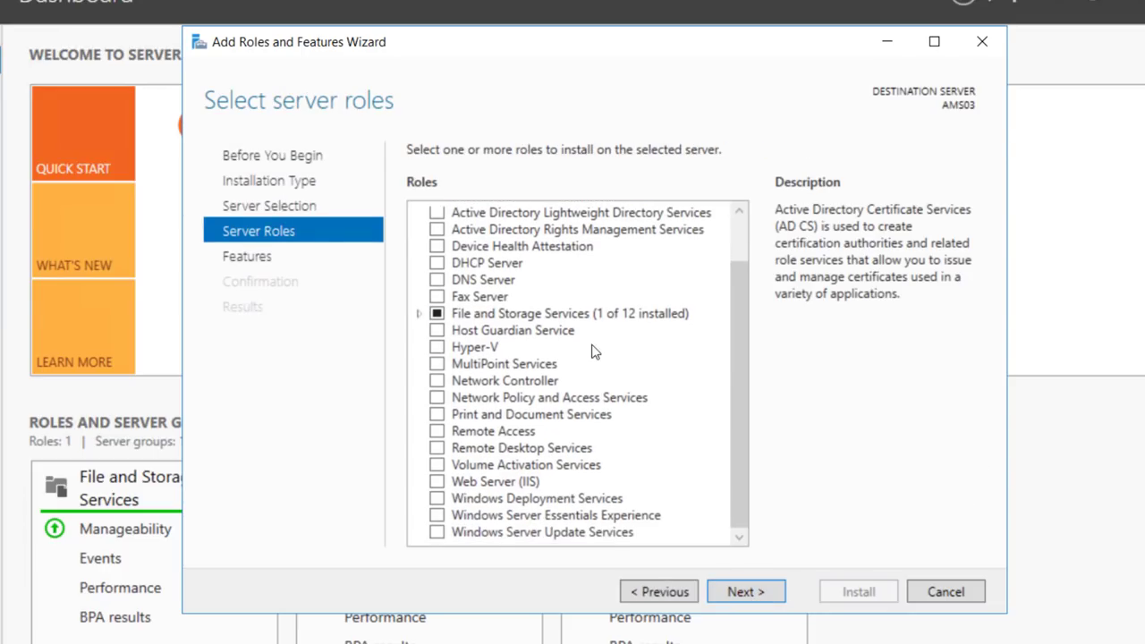
Add the Web Server (IIS) role with its management tools and continue to role services
click(437, 482)
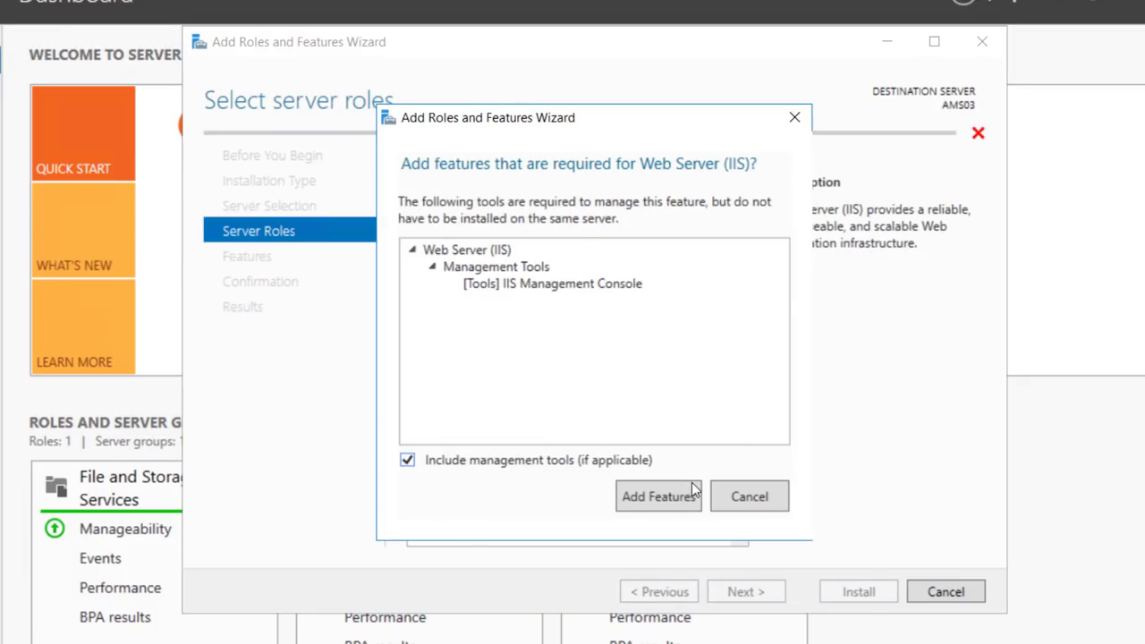
click(676, 497)
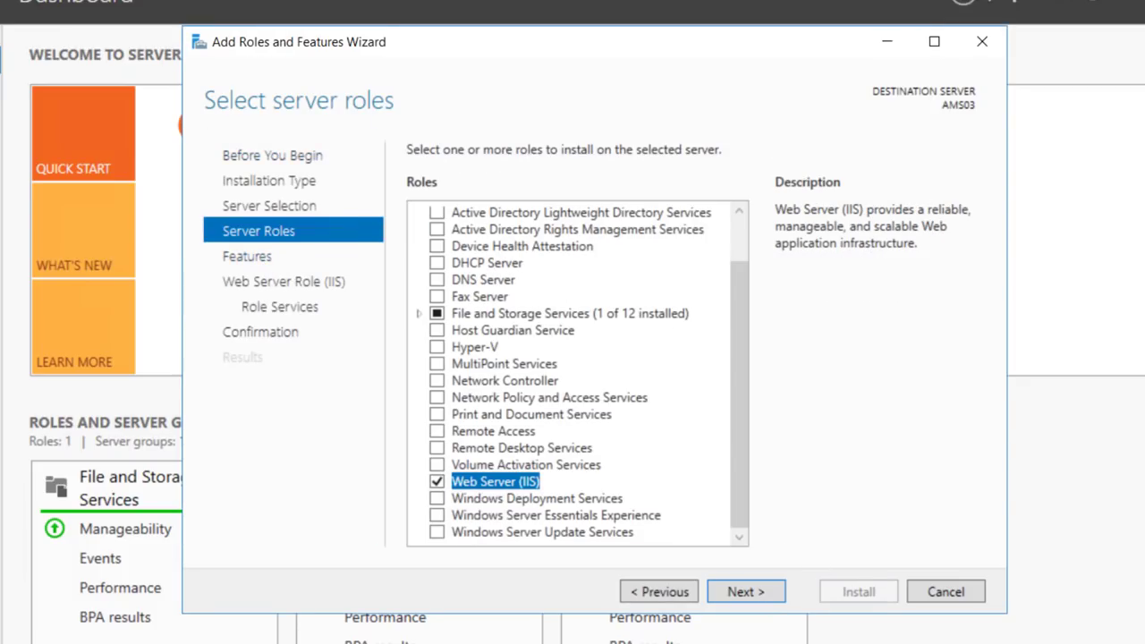
click(767, 594)
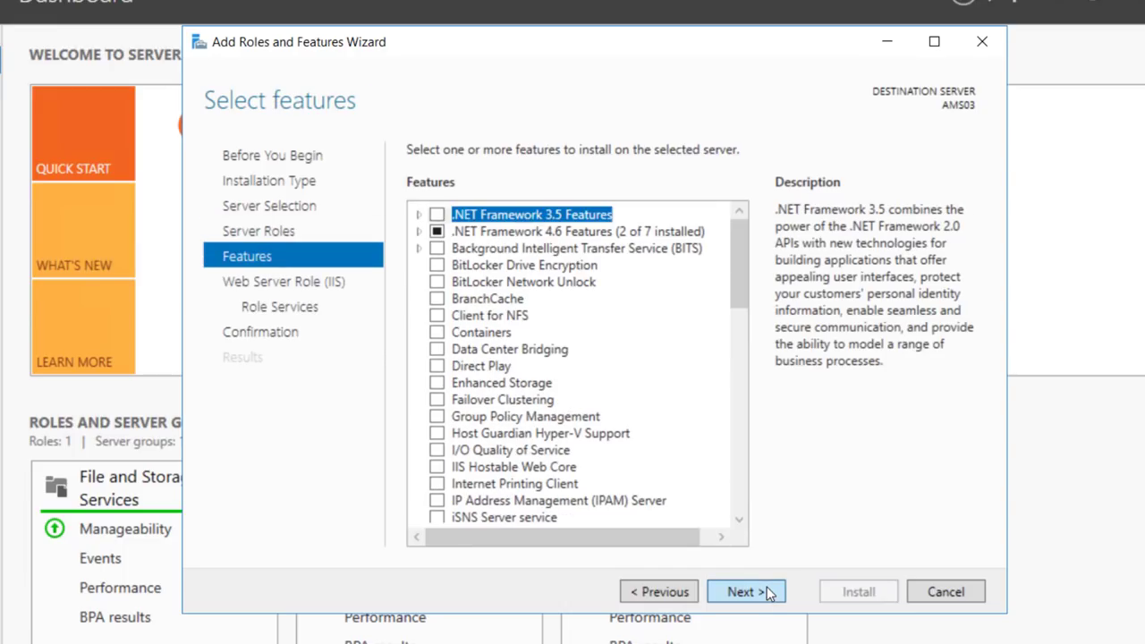
click(763, 594)
click(742, 593)
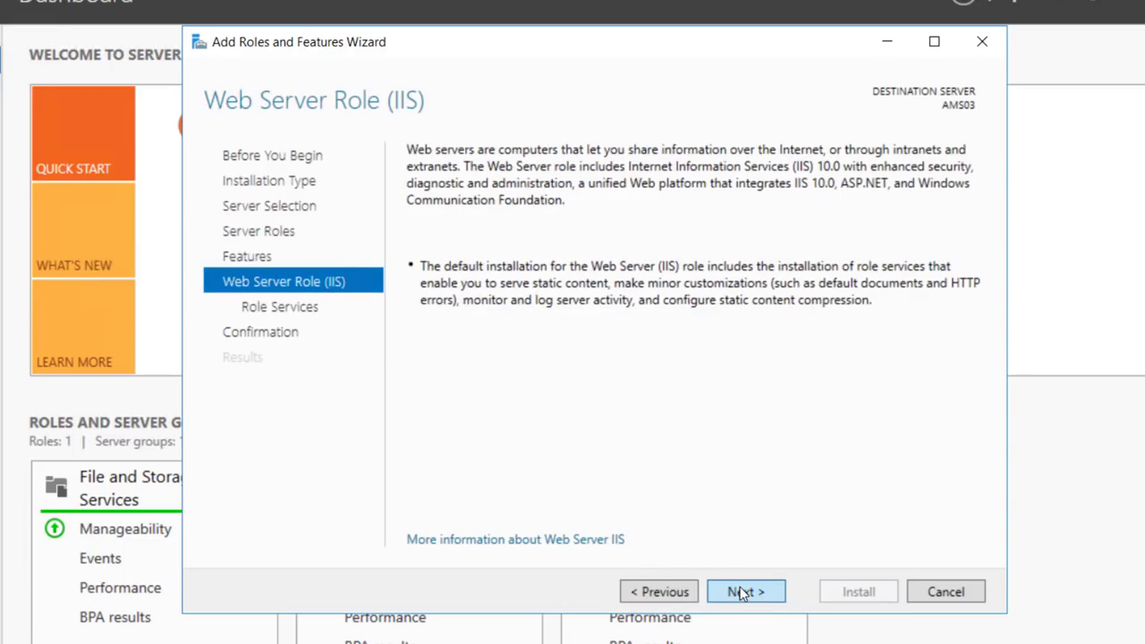
Include the CGI role service under Application Development and advance to confirmation
scroll(519, 381, down, 3)
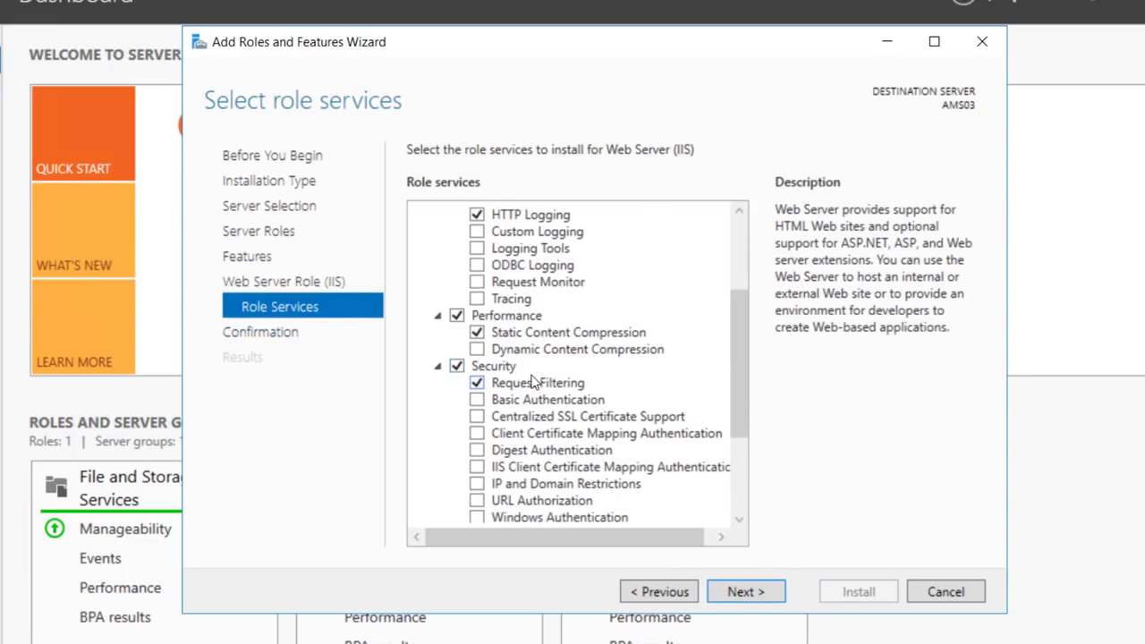
scroll(539, 382, down, 2)
scroll(539, 383, down, 1)
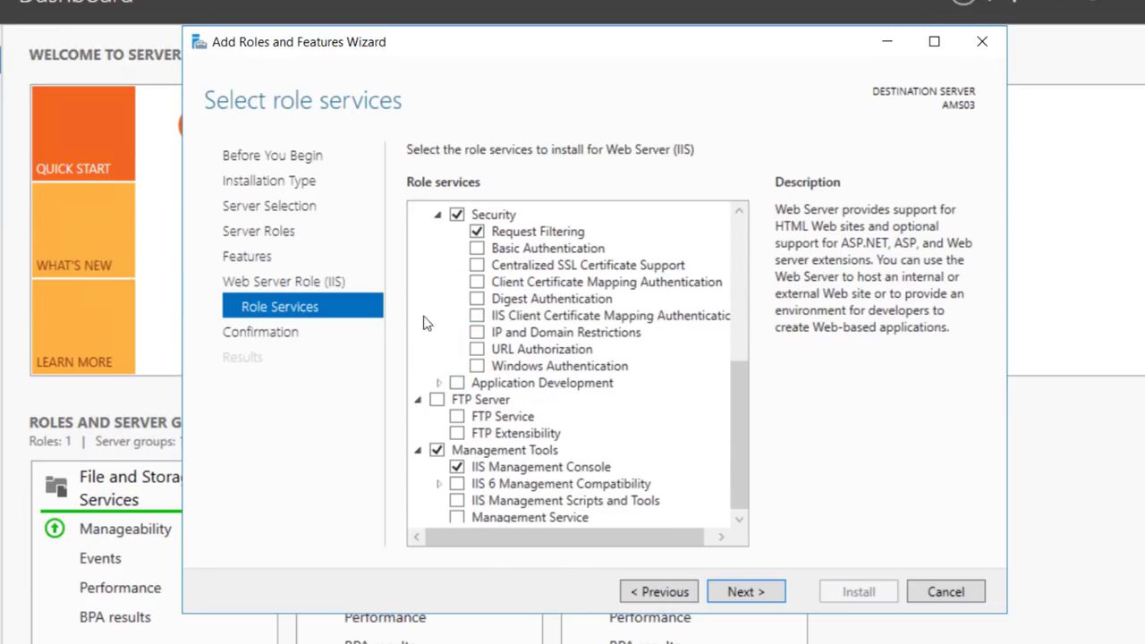
click(439, 383)
scroll(608, 429, down, 2)
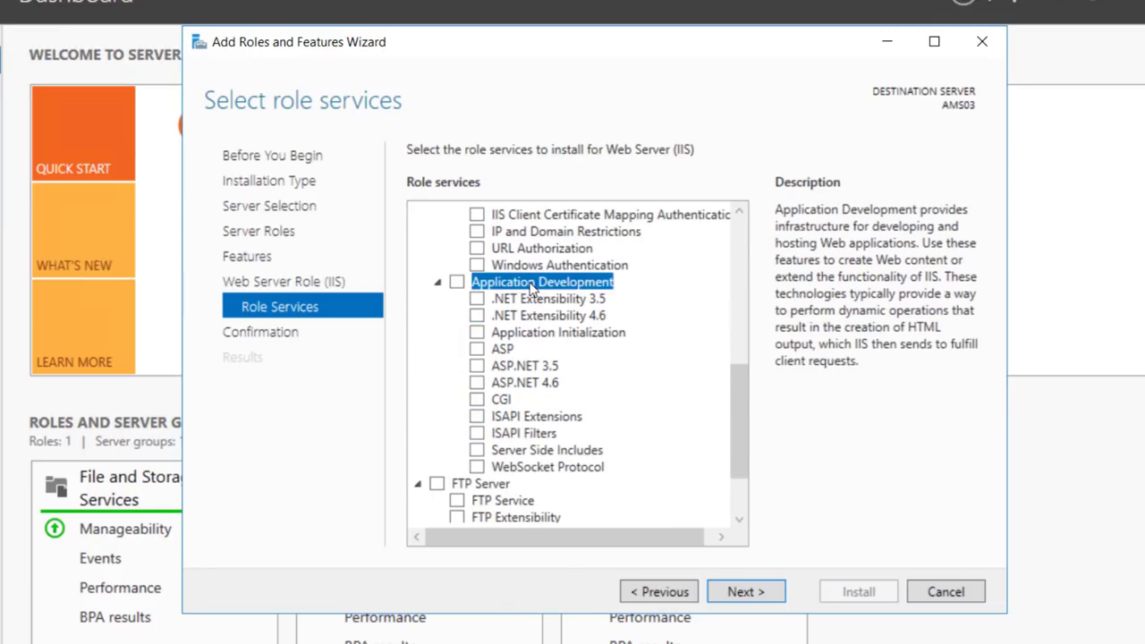
click(477, 398)
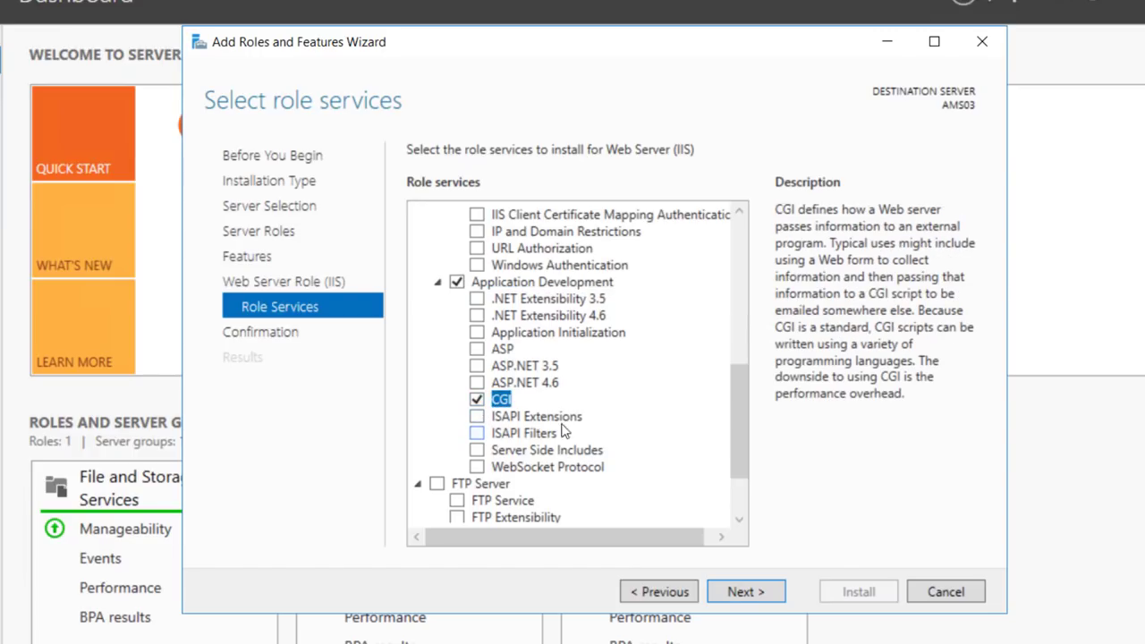
click(760, 599)
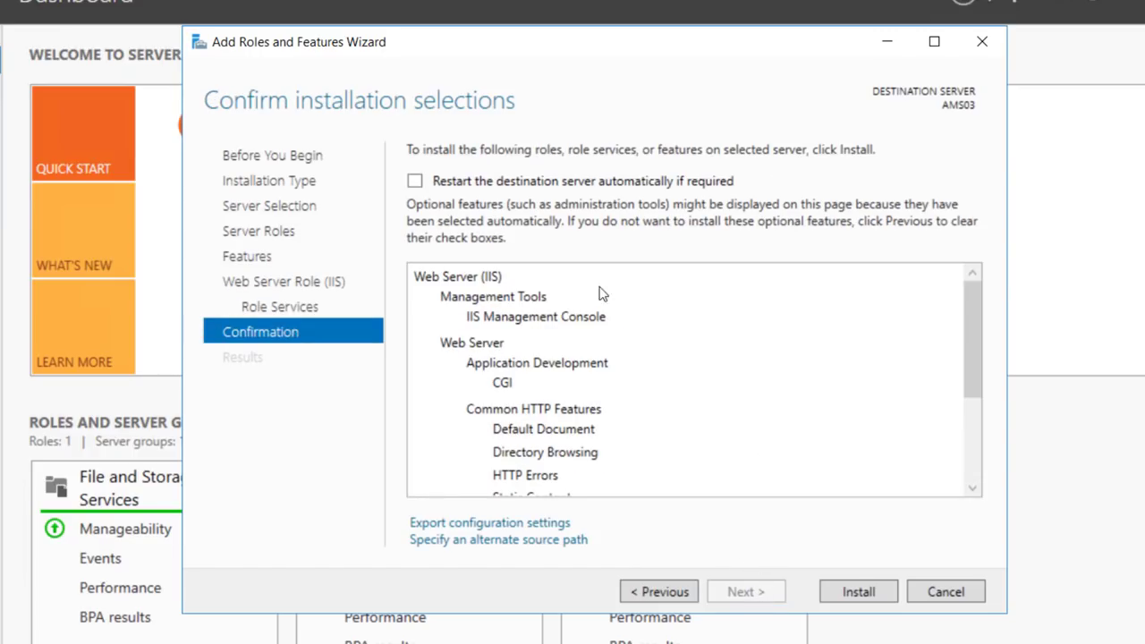
Allow automatic restart of the destination server and start the installation
click(467, 183)
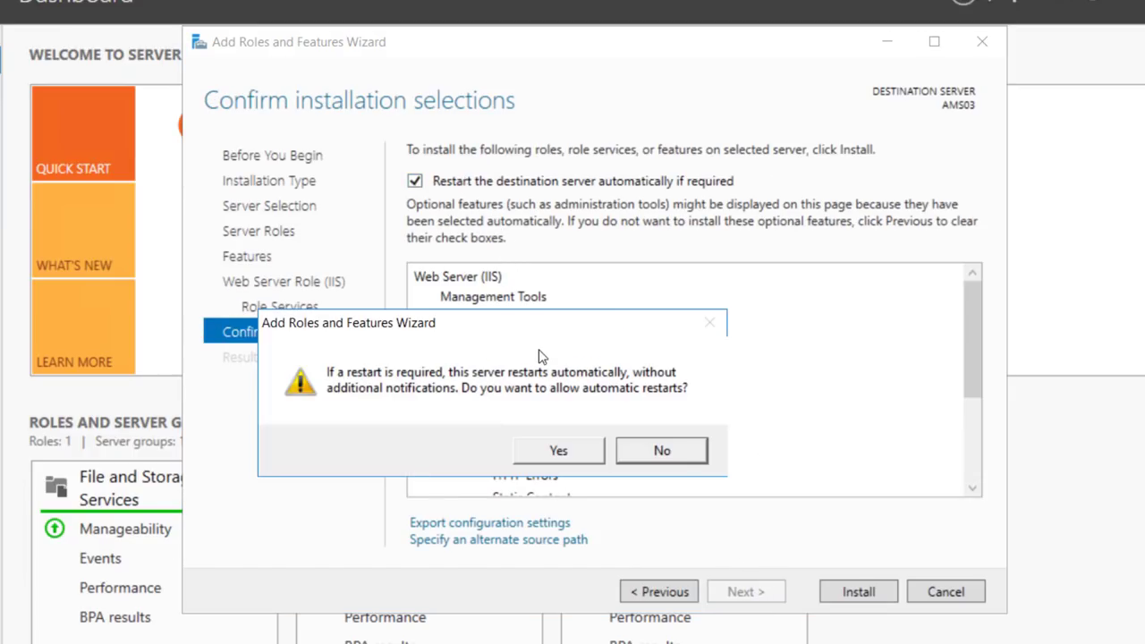
click(563, 451)
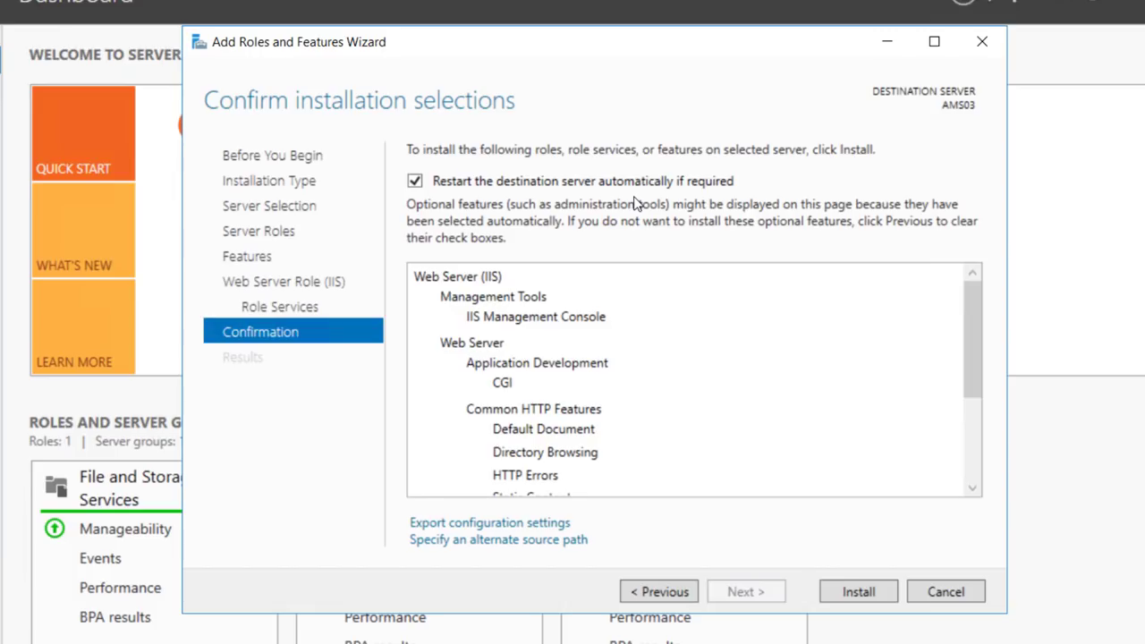
click(877, 592)
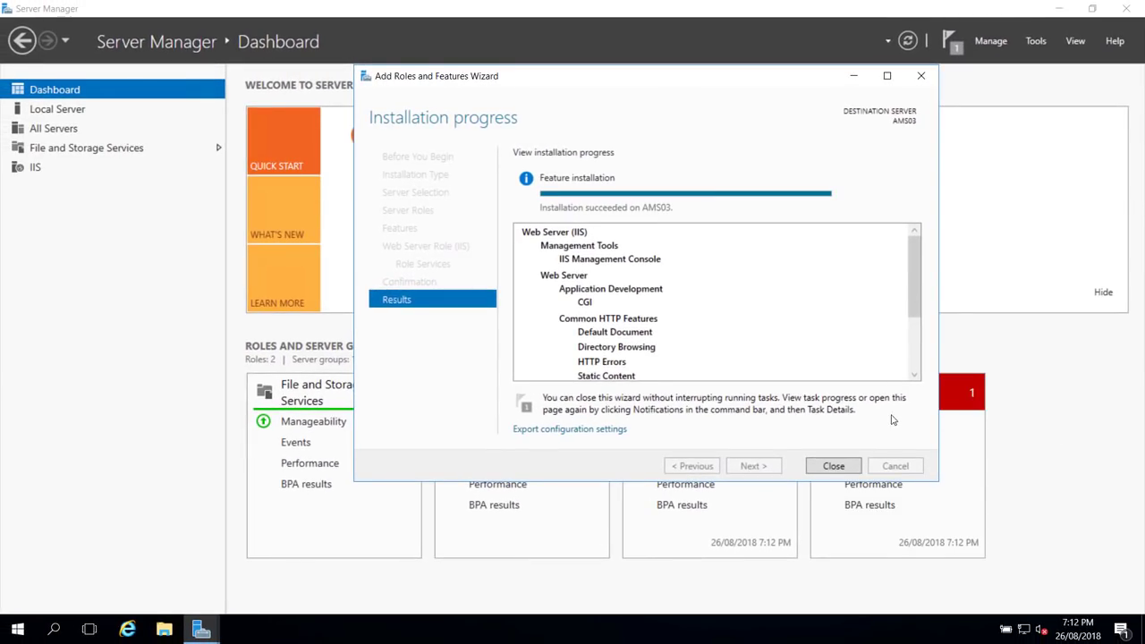
On Local Server, set IE Enhanced Security Configuration Off for Administrators and Users
click(835, 467)
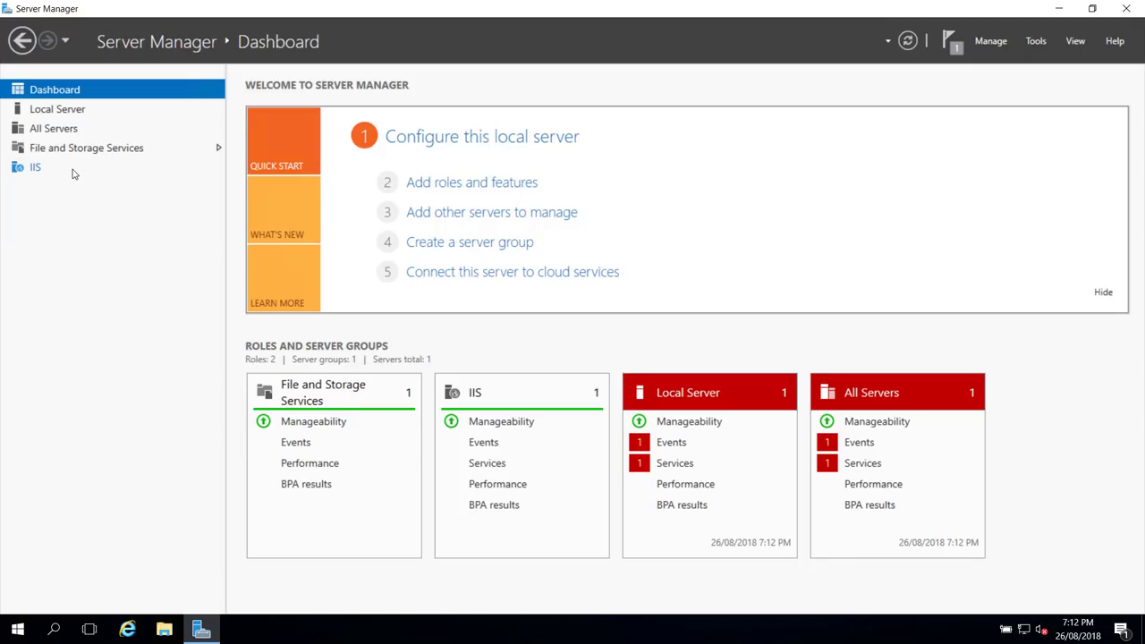
click(78, 109)
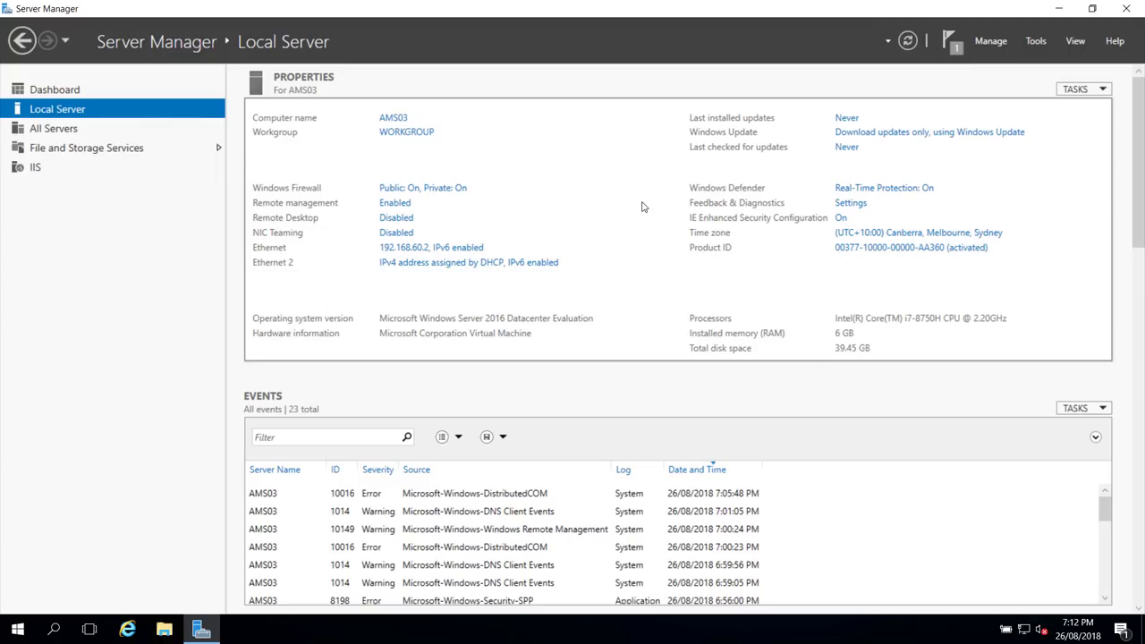
click(840, 219)
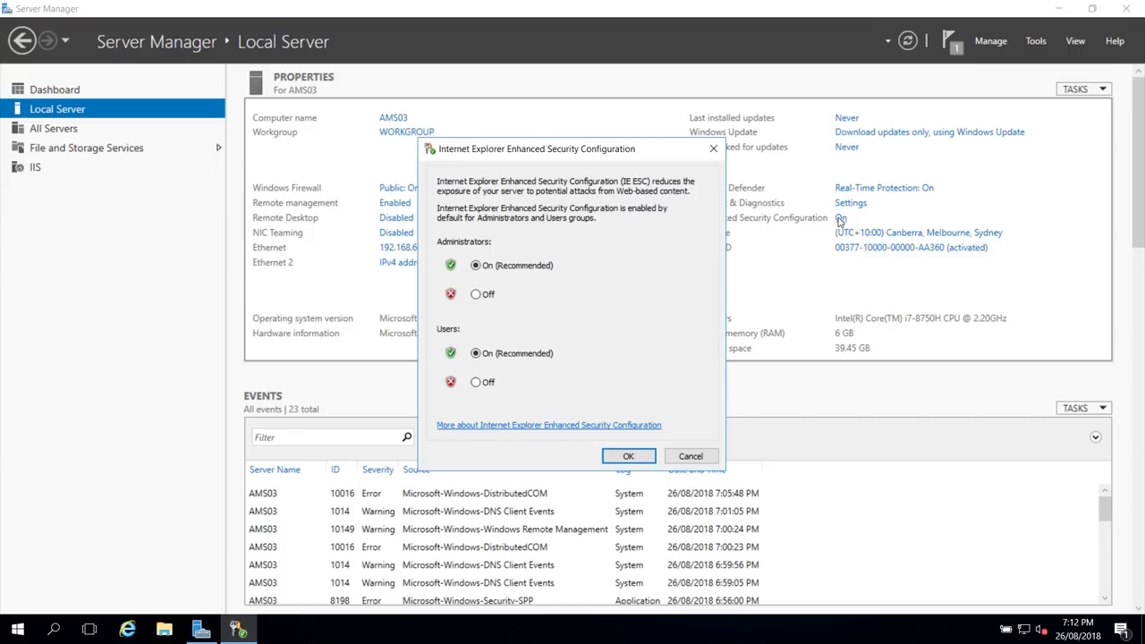
click(485, 296)
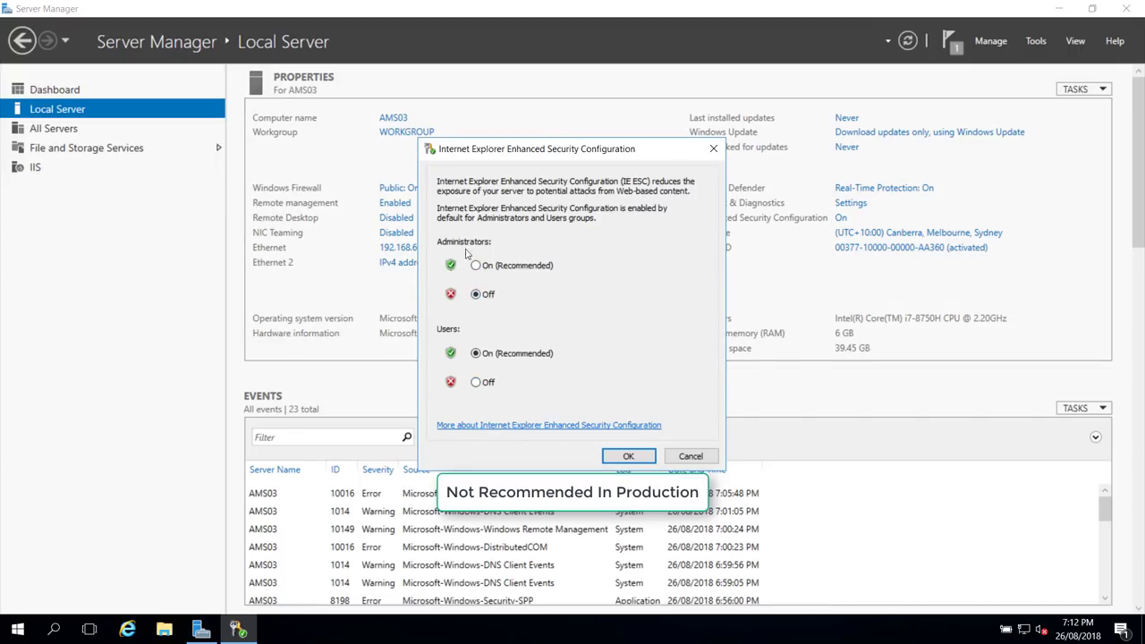
click(487, 384)
click(629, 457)
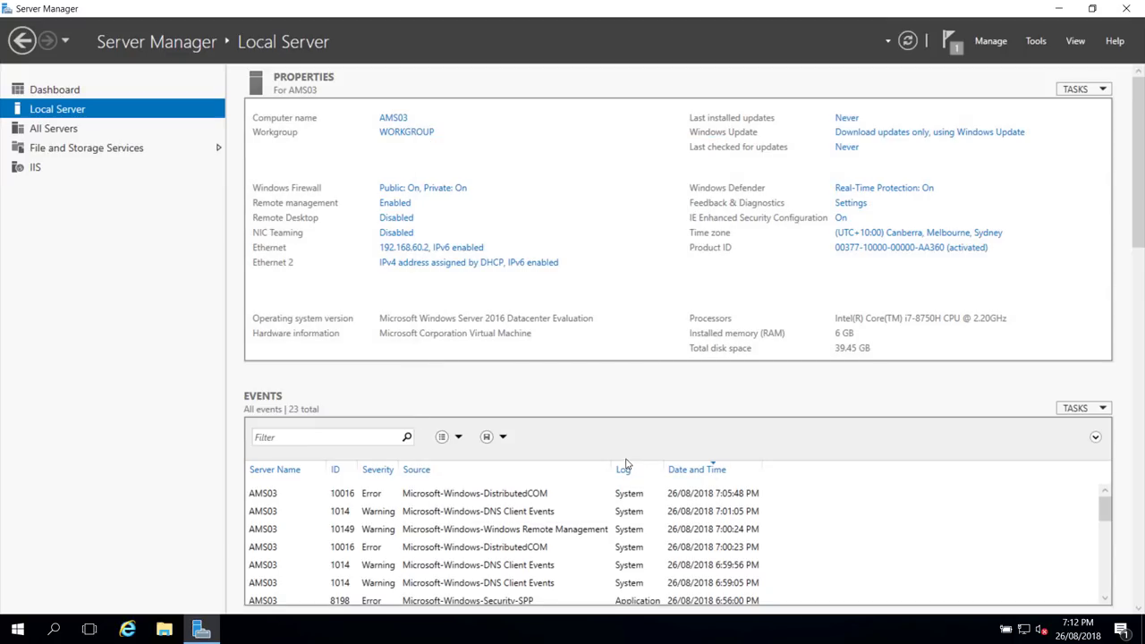
click(127, 630)
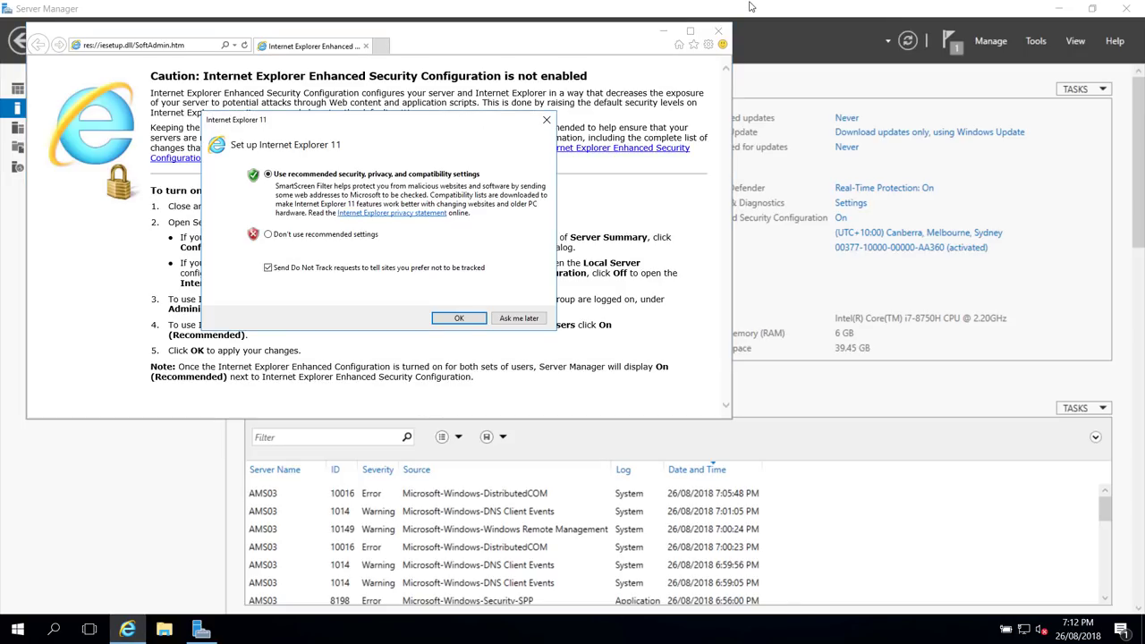
click(458, 318)
double_click(209, 32)
click(206, 25)
text(http:/)
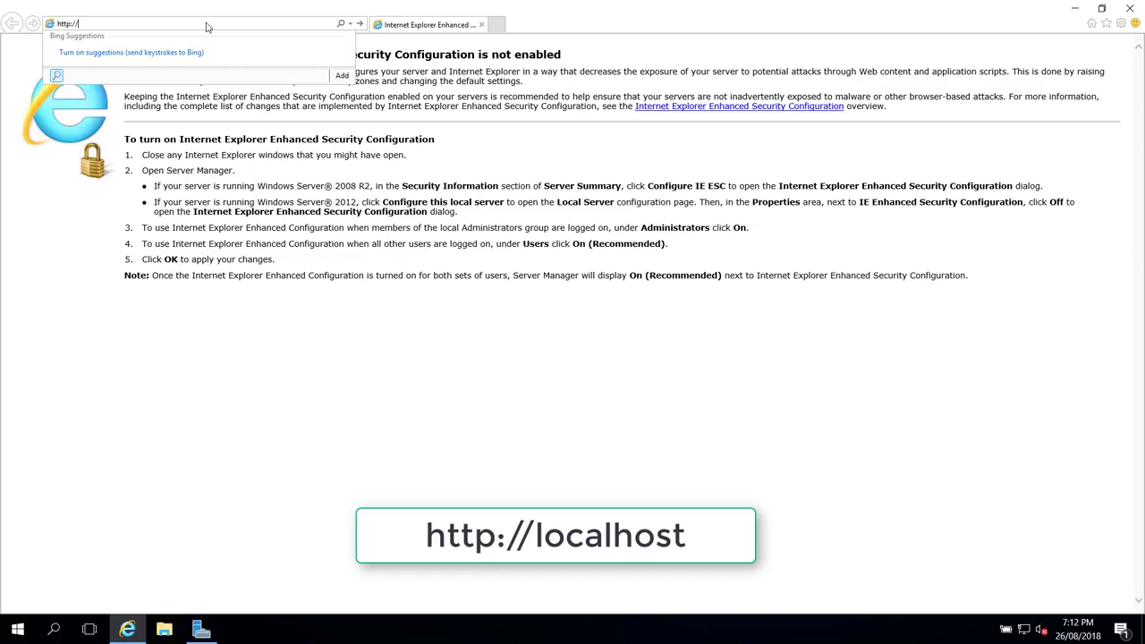
text(/localhost)
key(Return)
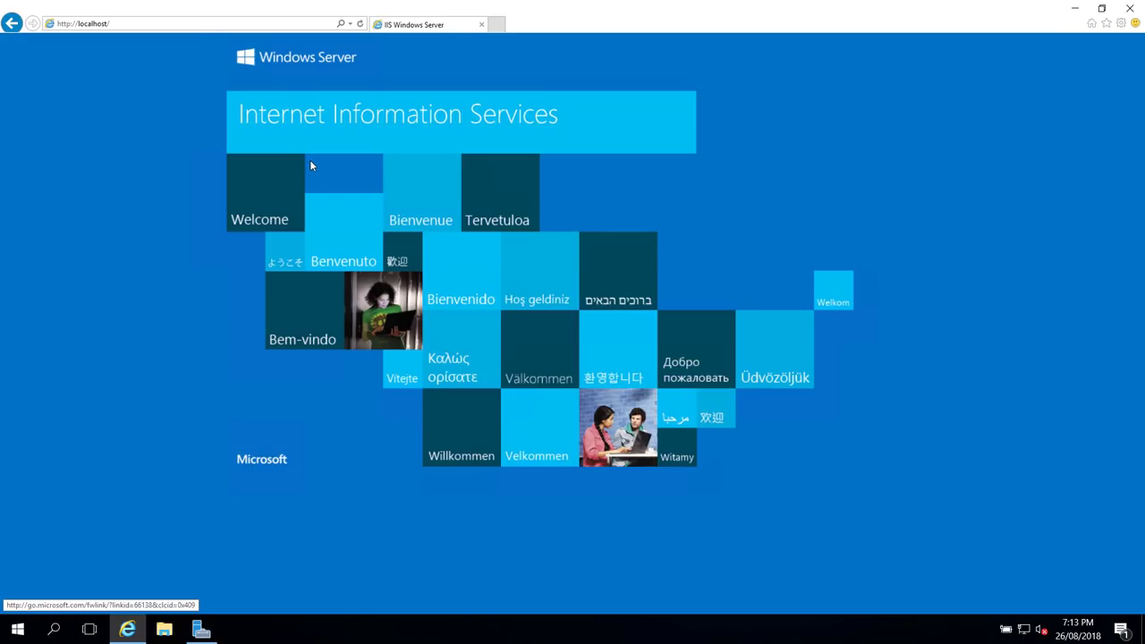
Load the IIS welcome page by the server's IP address, 192.168.60.2
click(161, 28)
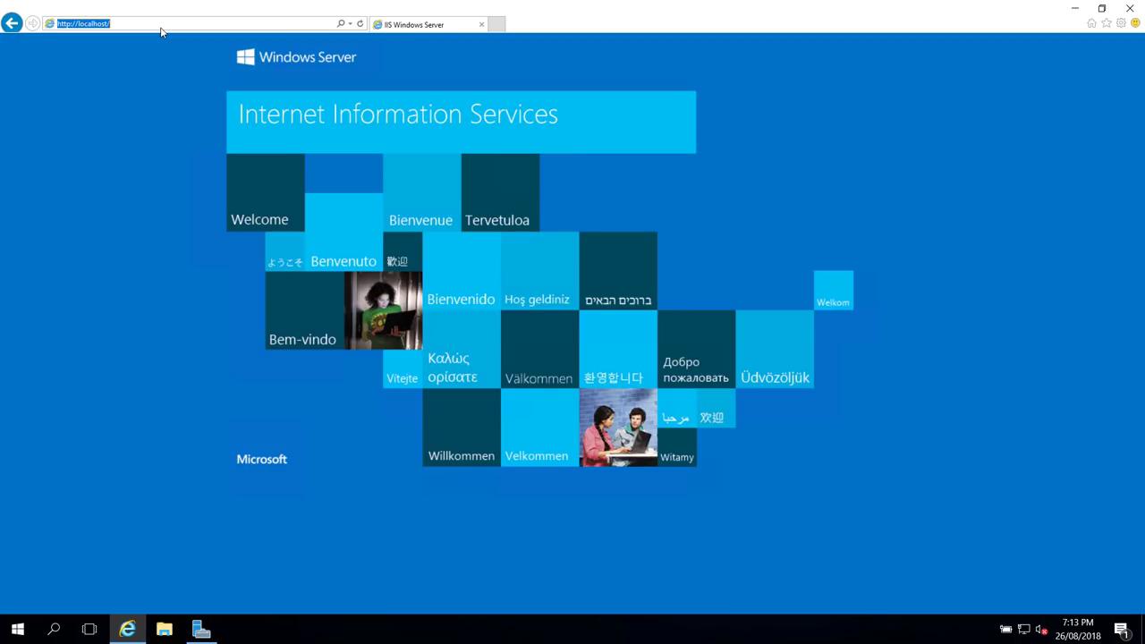
text(192.168.60.2)
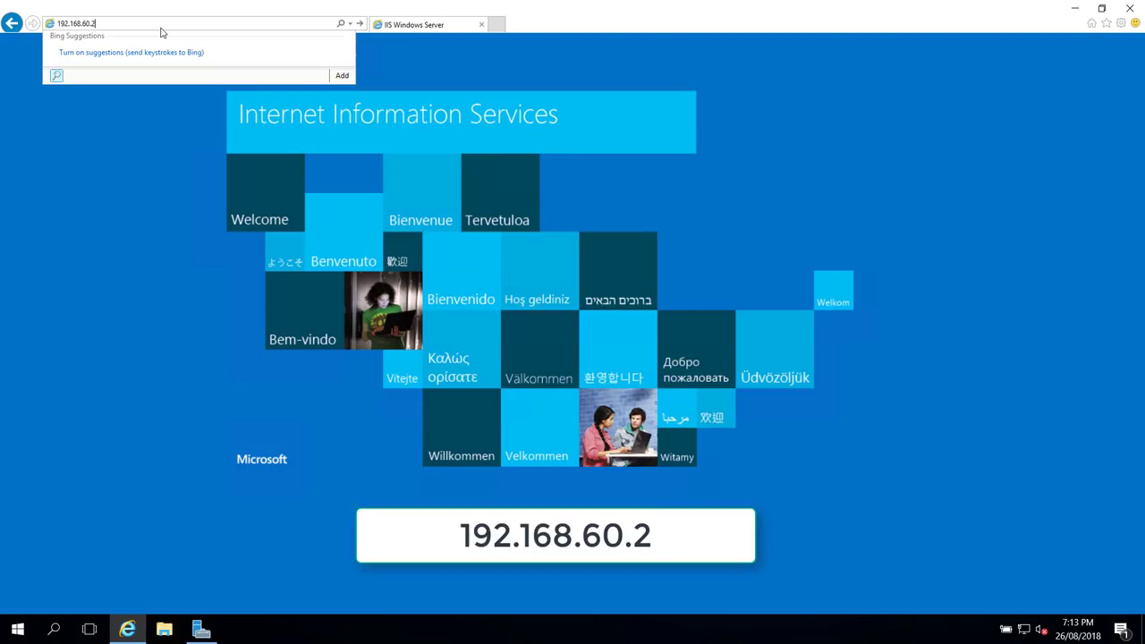
key(Return)
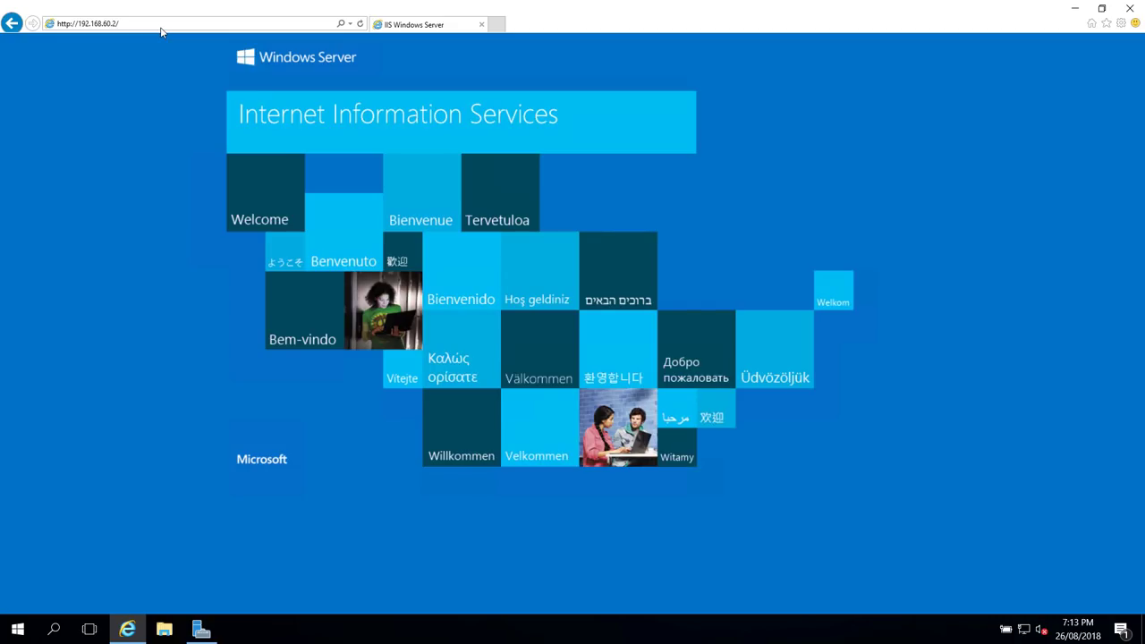
Minimize the browser and Server Manager, then open the Snipe-IT Requirements folder on the desktop
click(1073, 9)
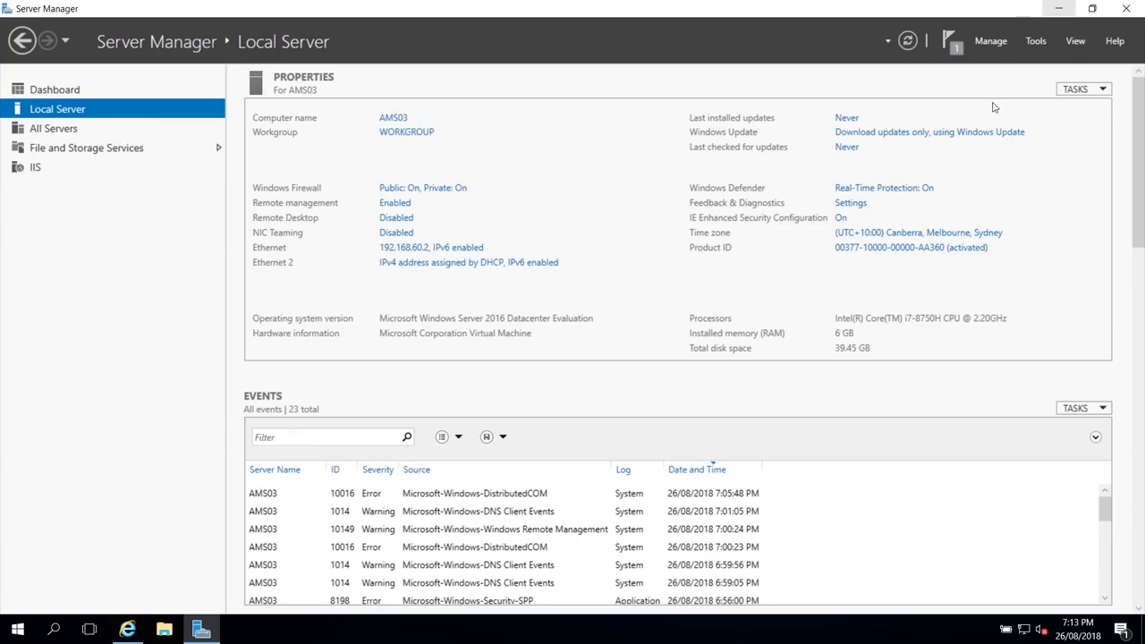
click(1058, 9)
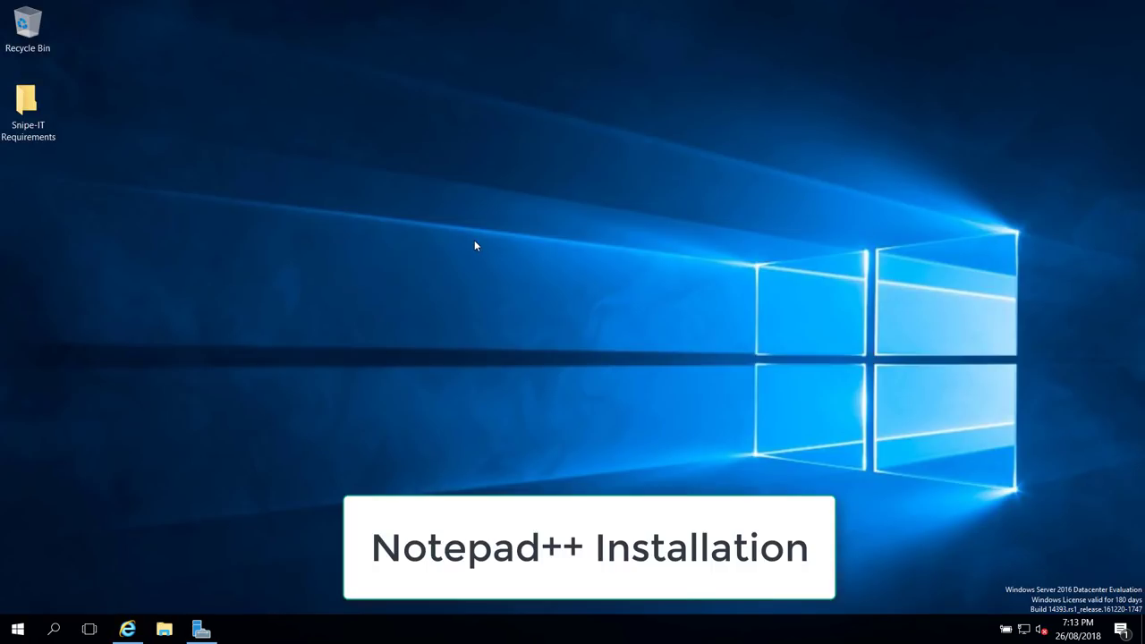
double_click(36, 112)
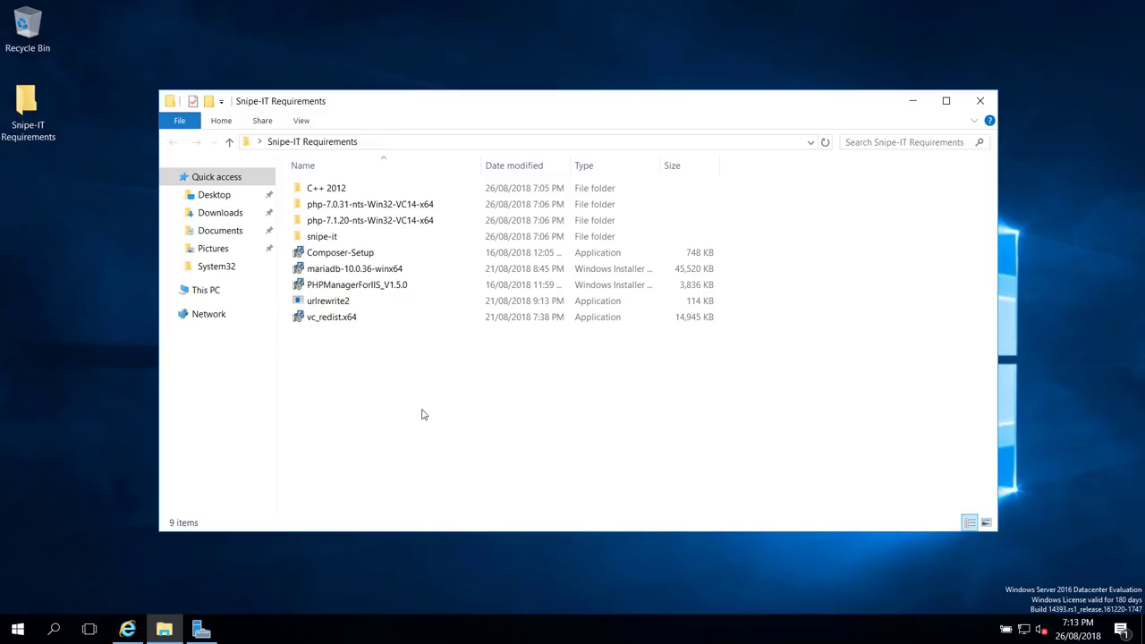
click(128, 629)
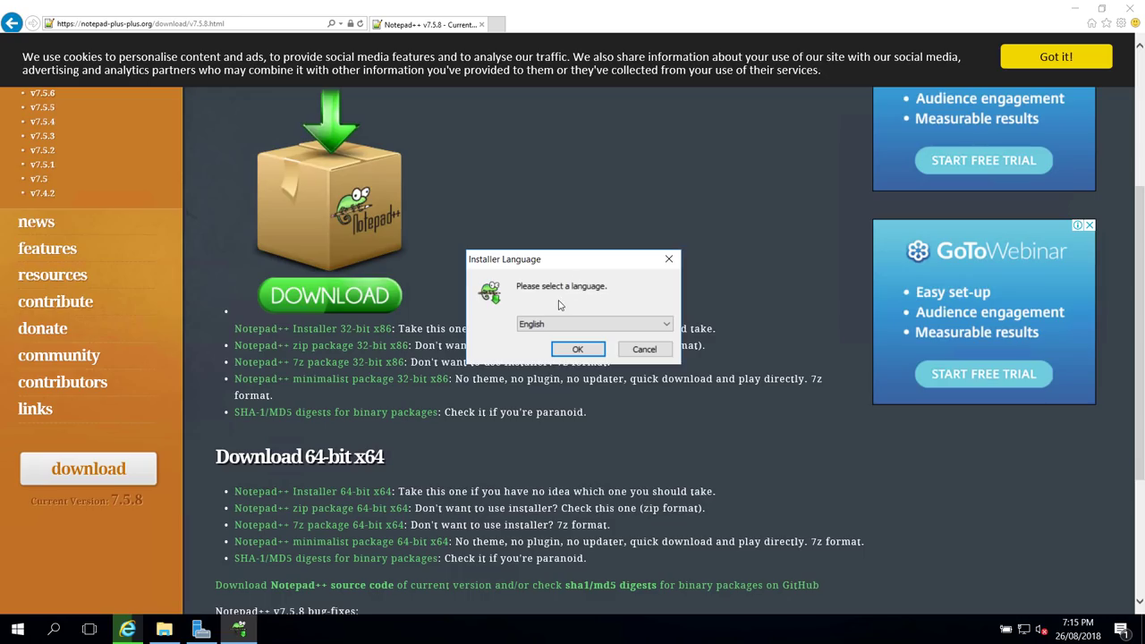
Run Notepad++ v7.5.8 setup in English, accepting the licence, default location and components
click(598, 323)
click(599, 337)
click(578, 350)
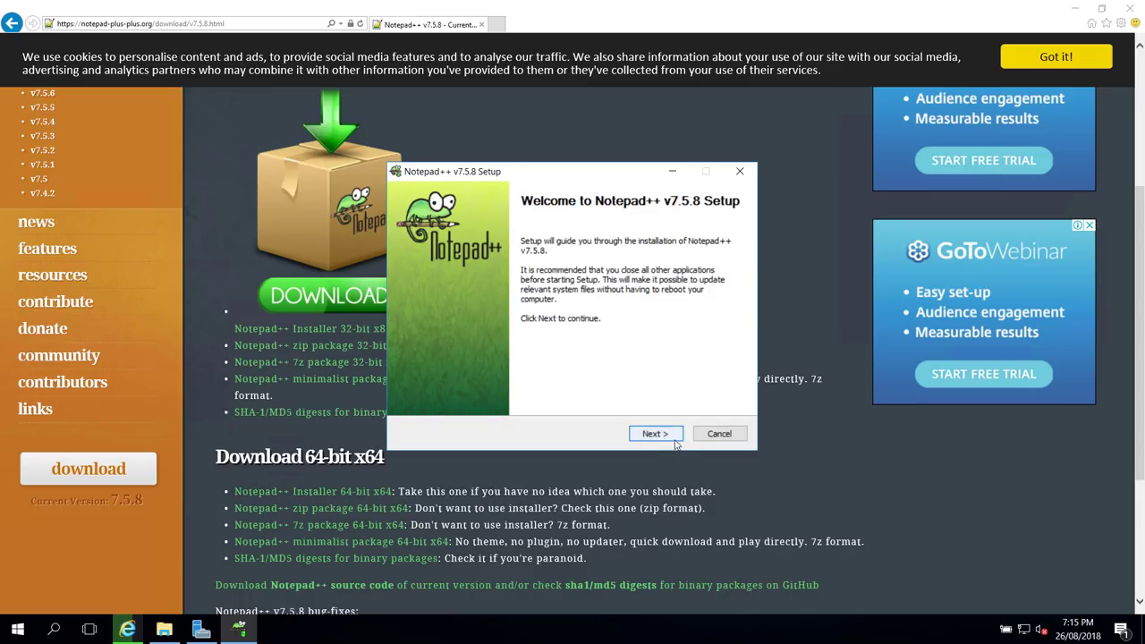
click(653, 433)
click(653, 433)
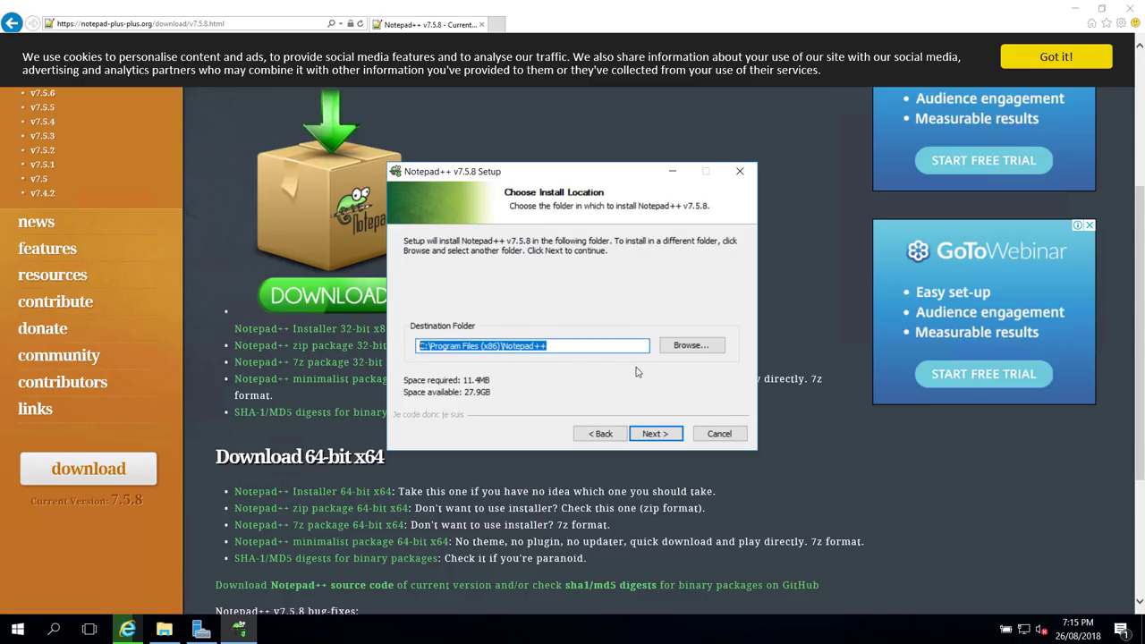
click(658, 434)
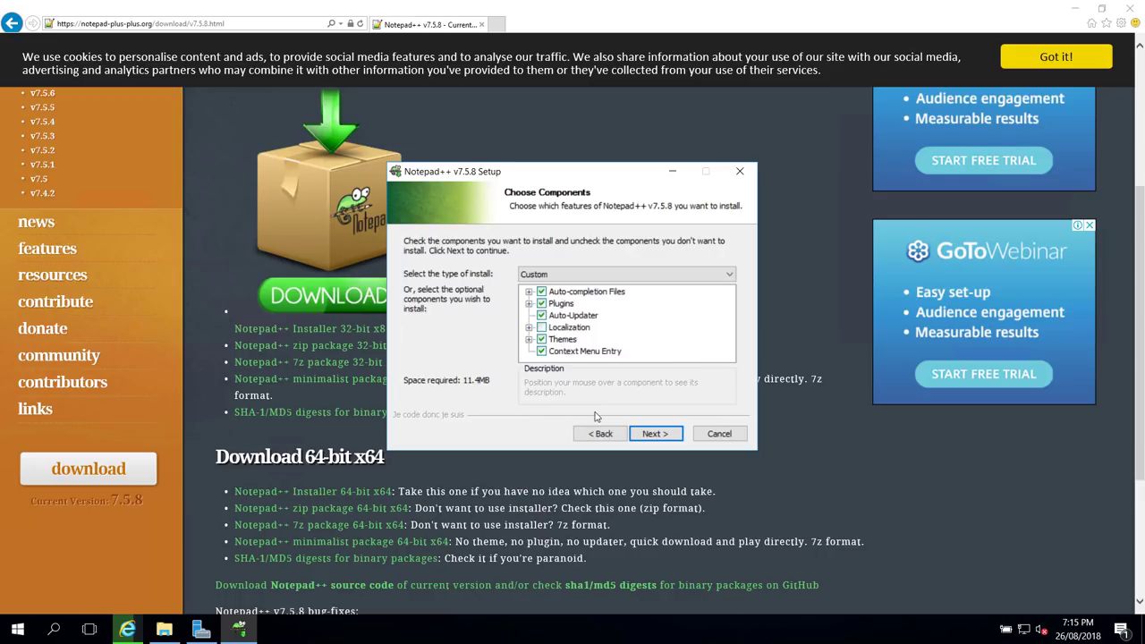
click(652, 433)
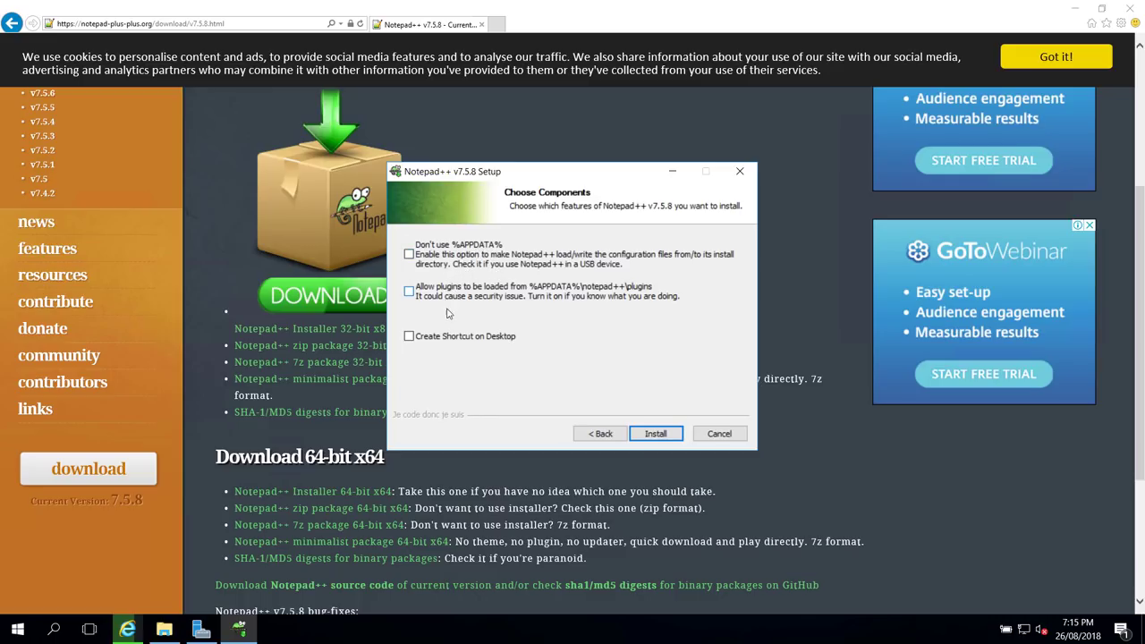
Add a desktop shortcut, install Notepad++, and finish without launching it
click(461, 337)
click(659, 433)
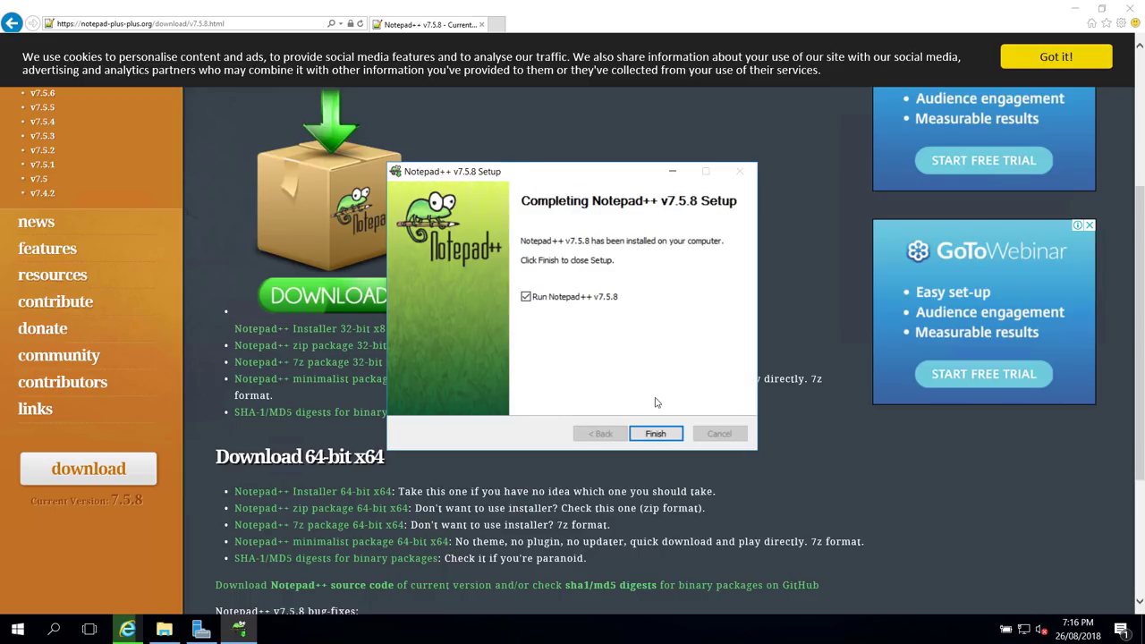
click(567, 297)
click(656, 434)
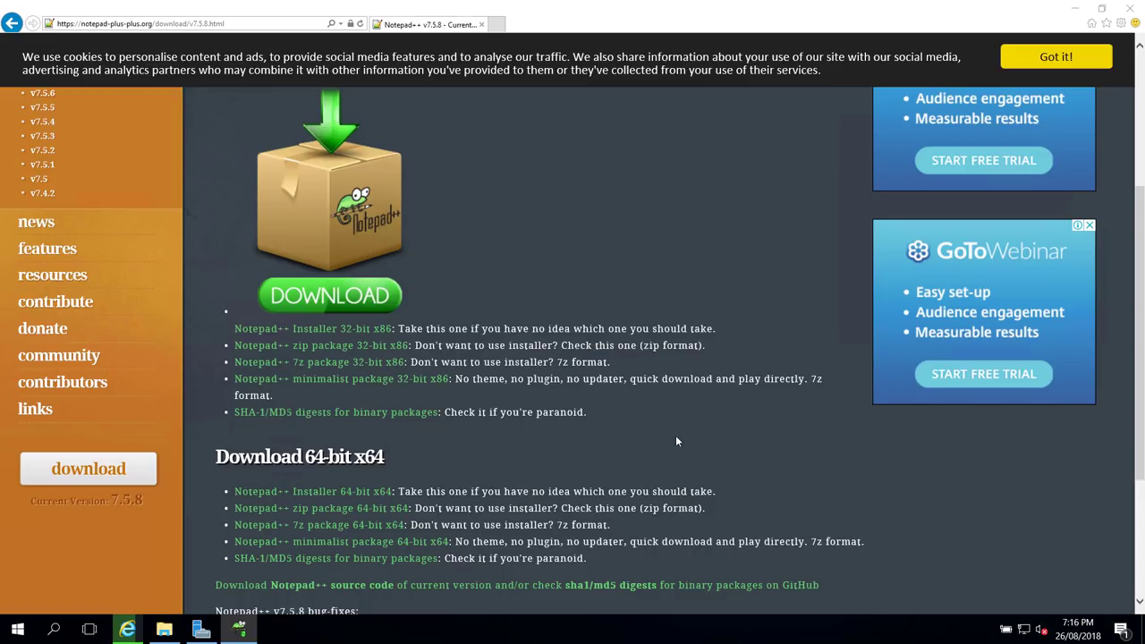
click(1071, 6)
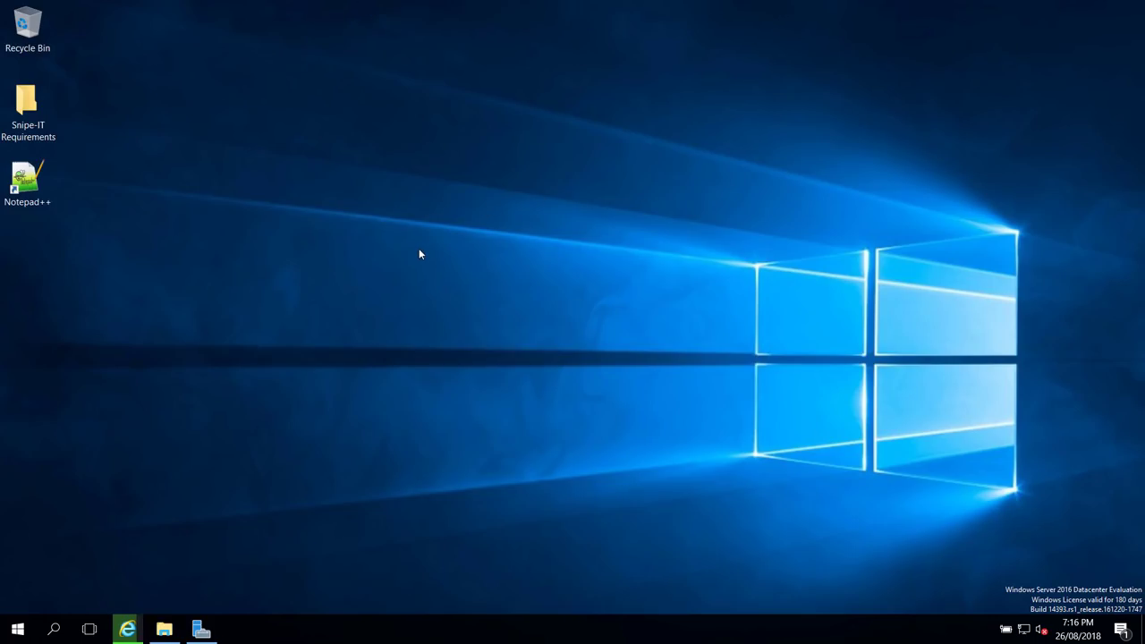
Create a new folder named PHP on Local Disk (C:) and open it
click(175, 629)
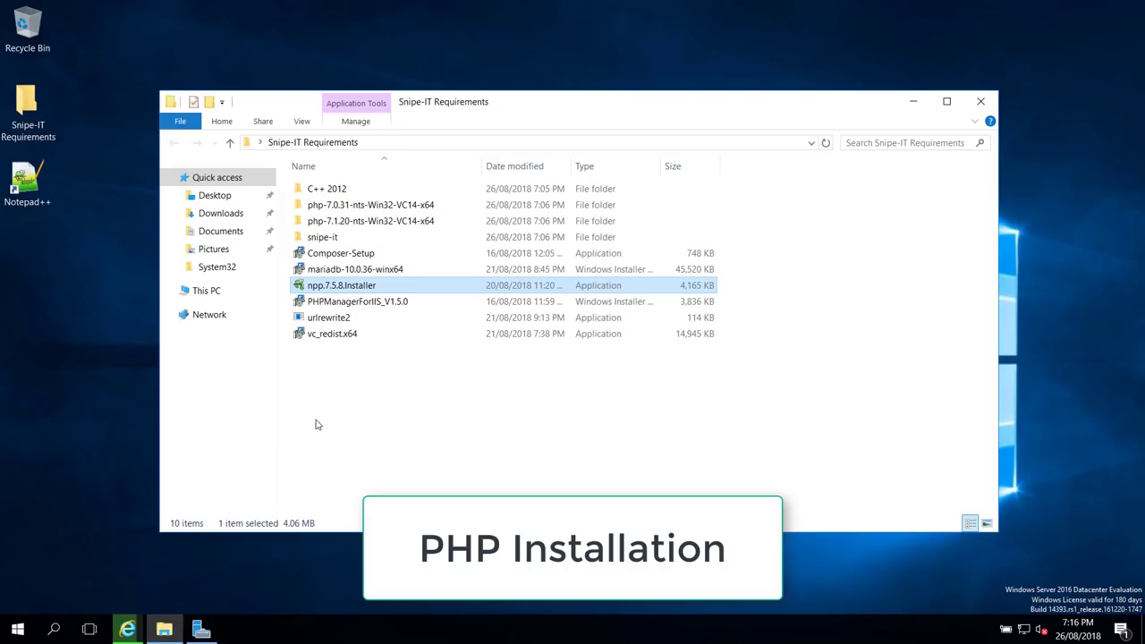
click(207, 292)
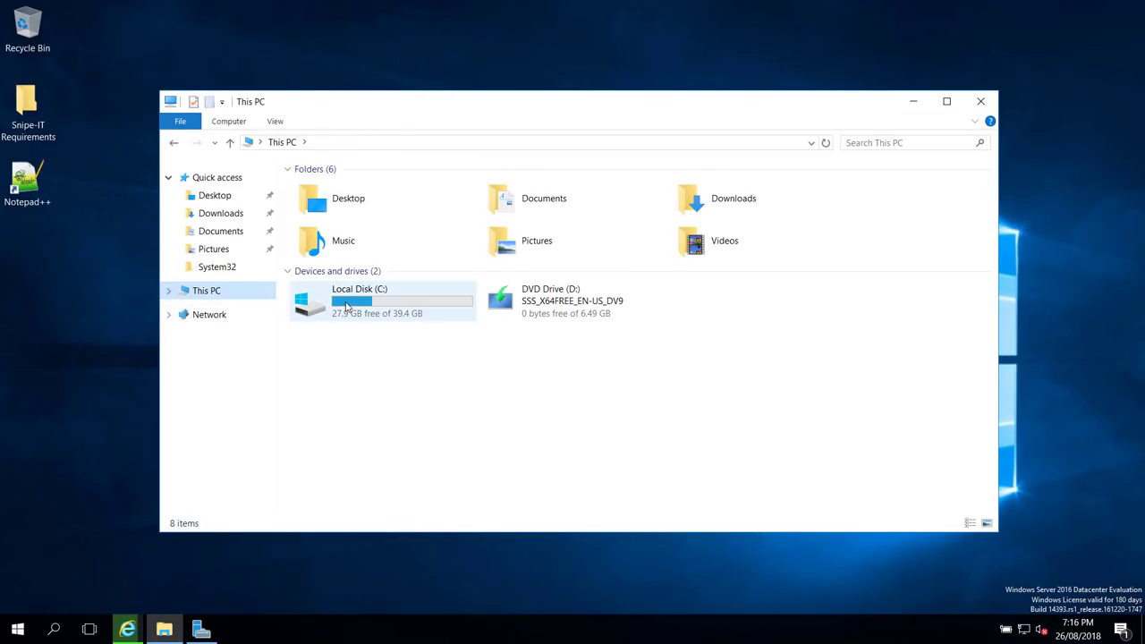
double_click(353, 313)
click(208, 101)
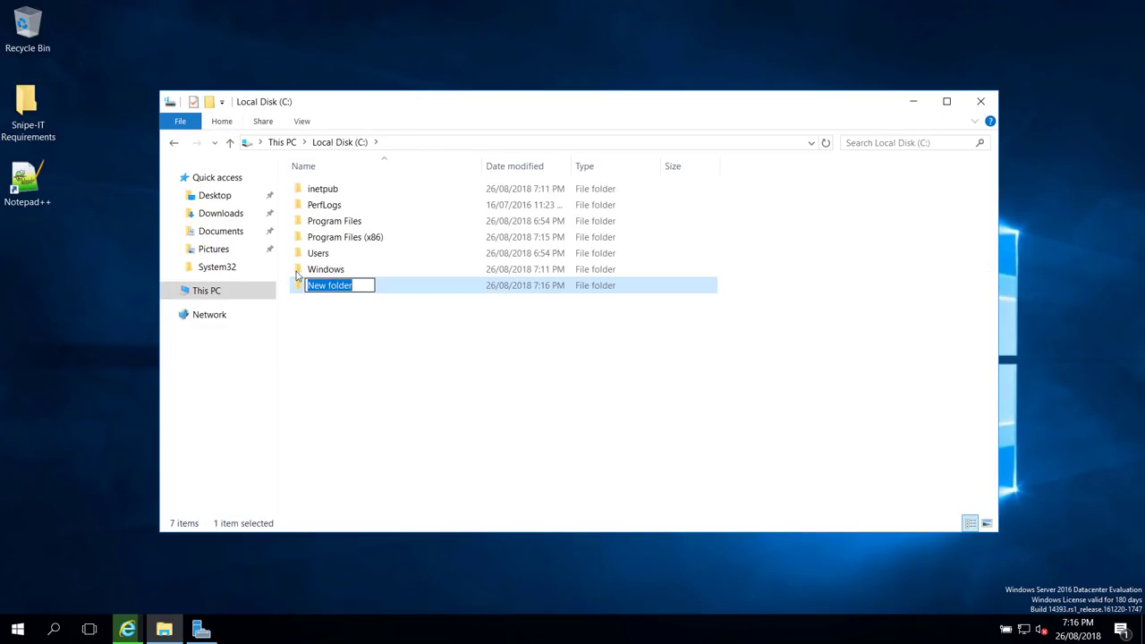
text(PHP)
key(Return)
double_click(350, 288)
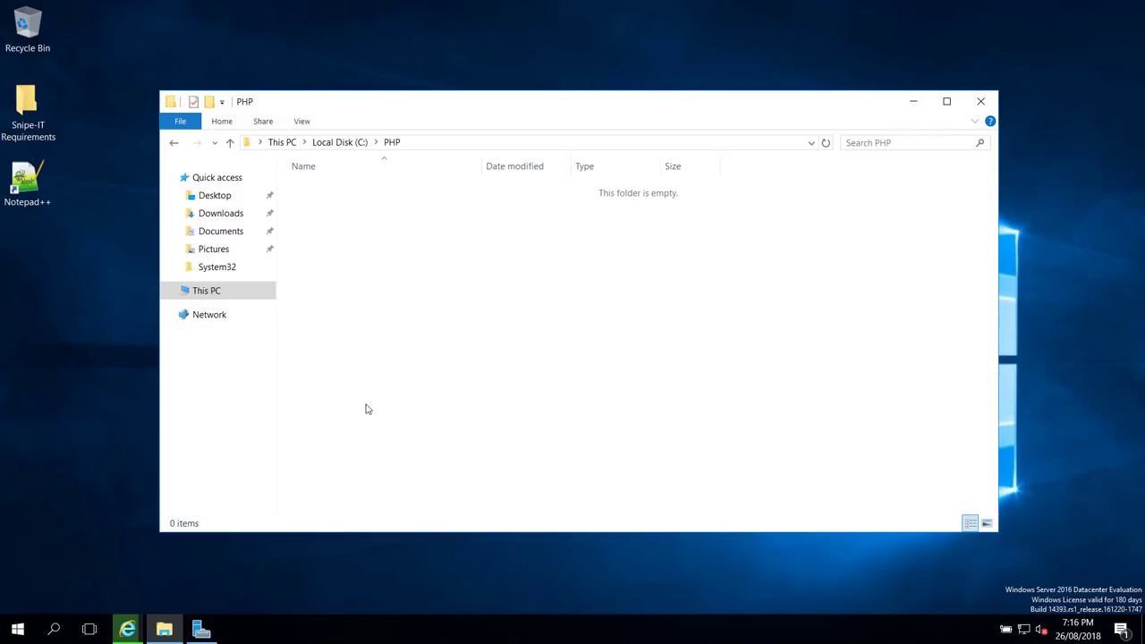
click(255, 581)
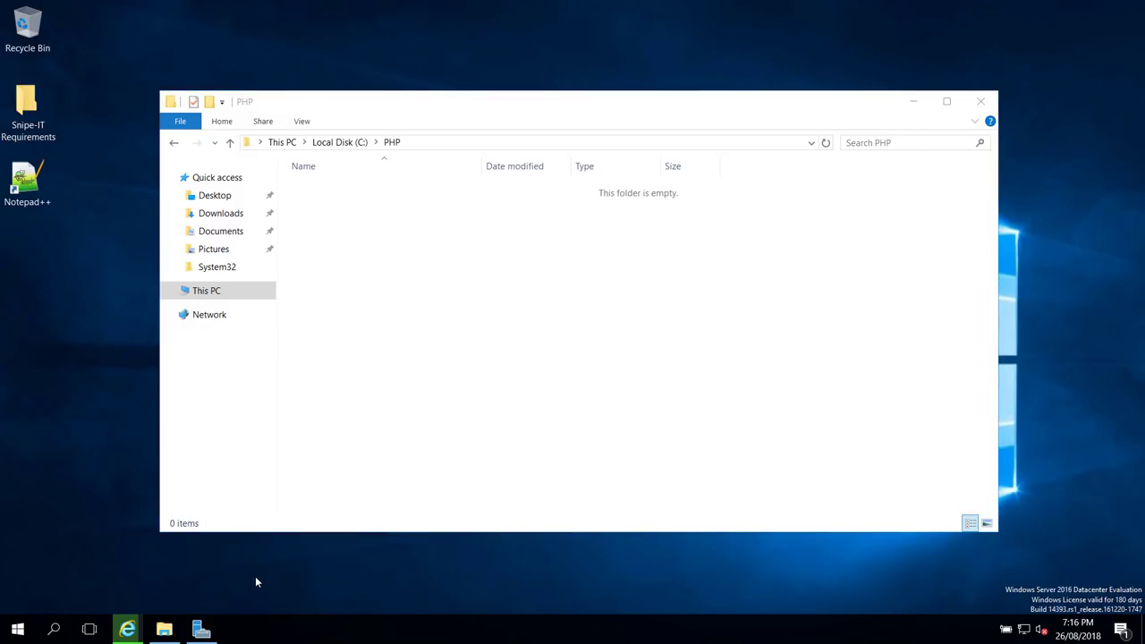
Snap C:\PHP left and a second window right showing Desktop > Snipe-IT Requirements > php-7.0.31-nts-Win32-VC14-x64
key(super+e)
drag(512, 101, 655, 188)
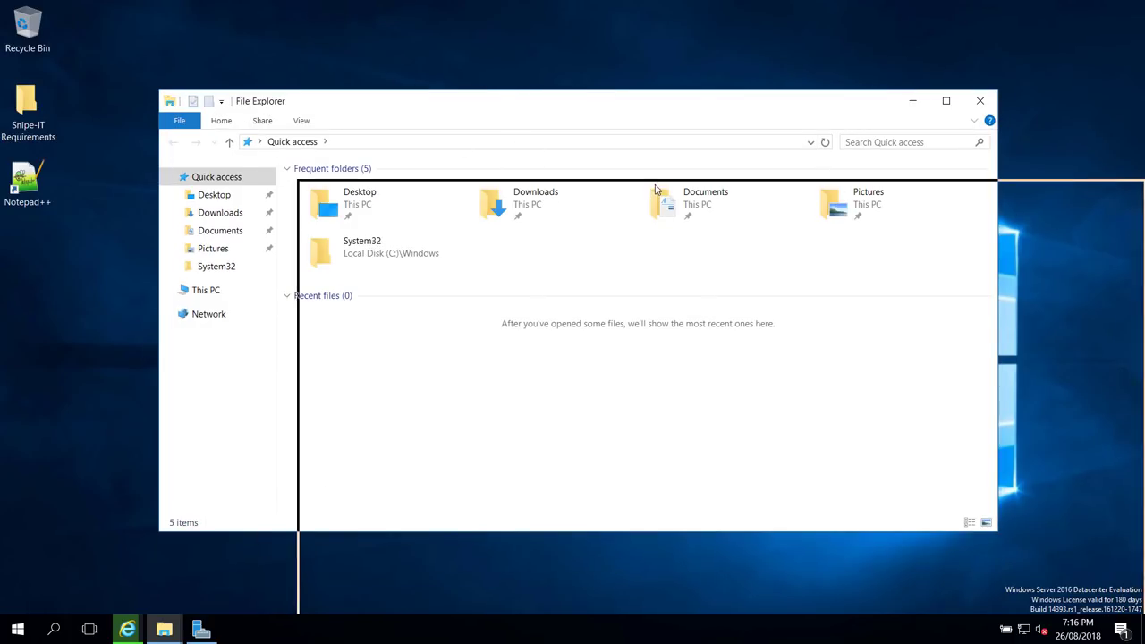
drag(572, 112, 66, 108)
click(814, 185)
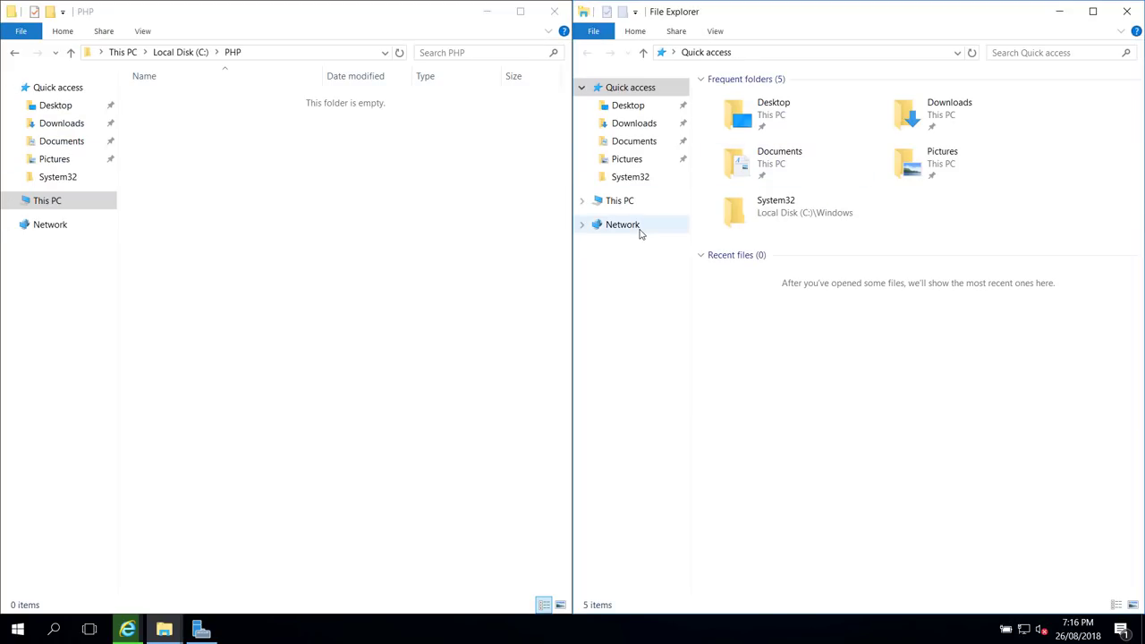
click(626, 202)
click(631, 107)
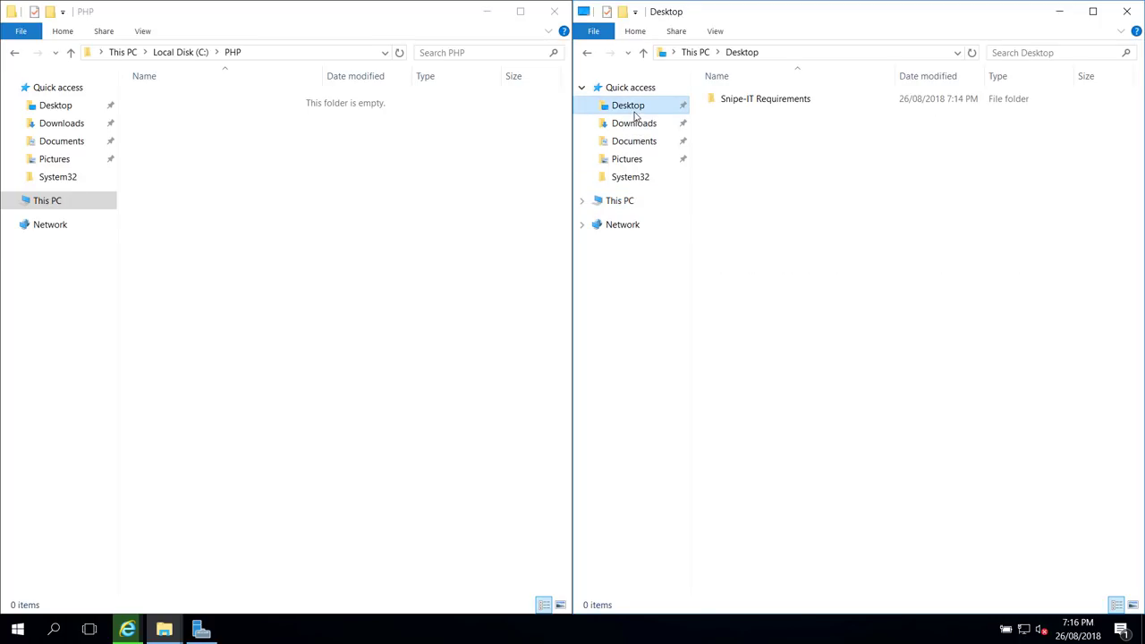
double_click(774, 101)
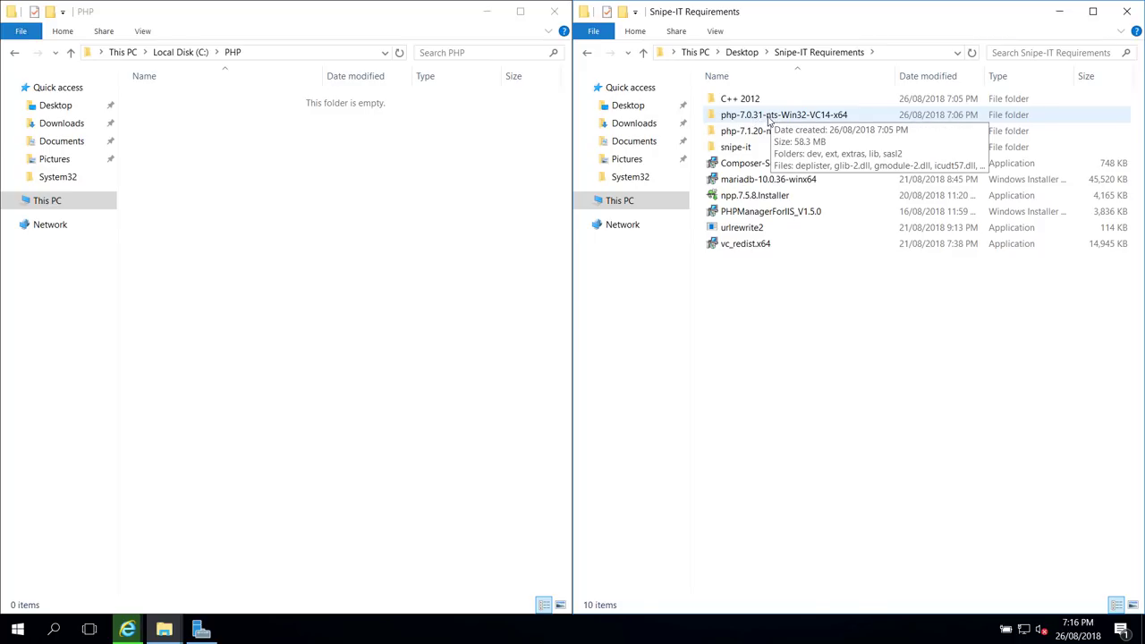
double_click(793, 117)
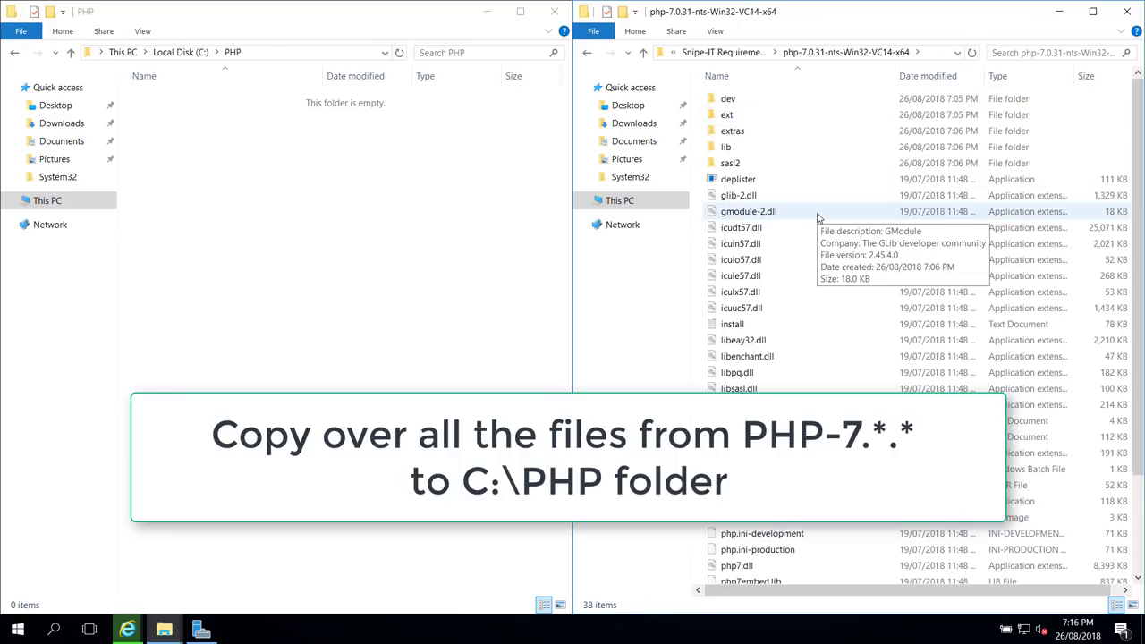
Select all 38 items of php-7.0.31-nts-Win32-VC14-x64 and paste them into C:\PHP
key(ctrl+a)
click(230, 233)
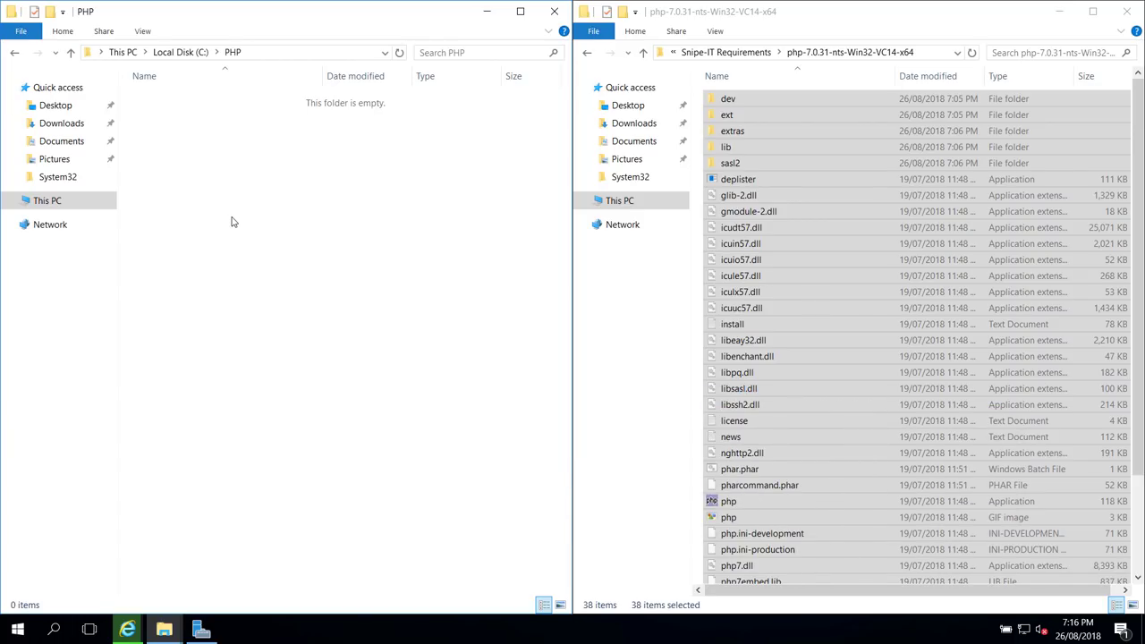
key(ctrl+v)
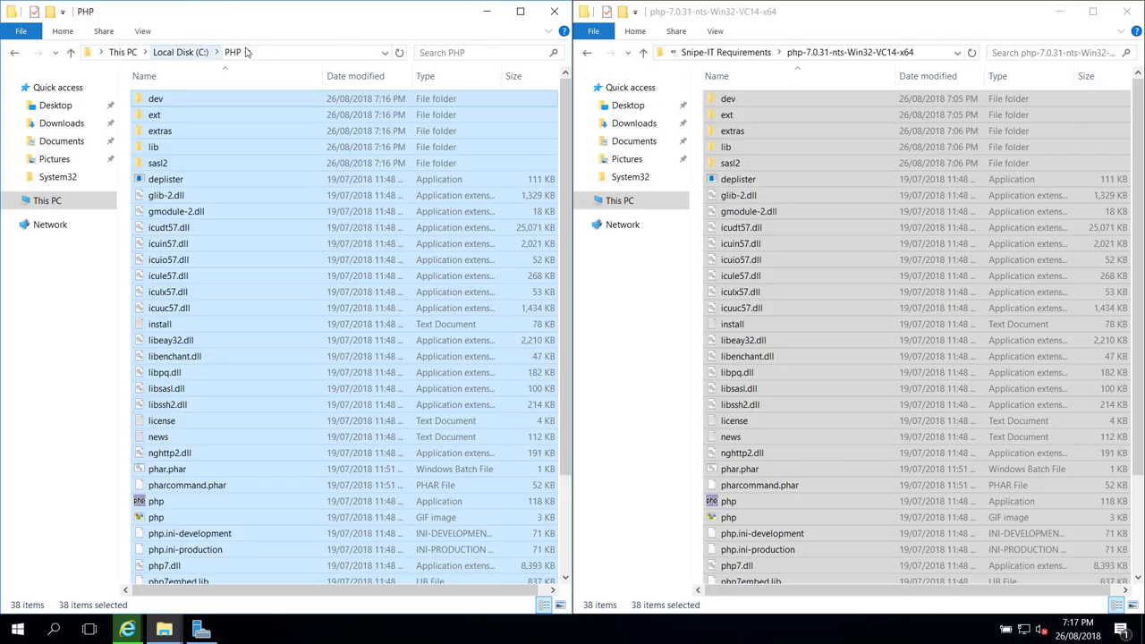
scroll(273, 284, down, 3)
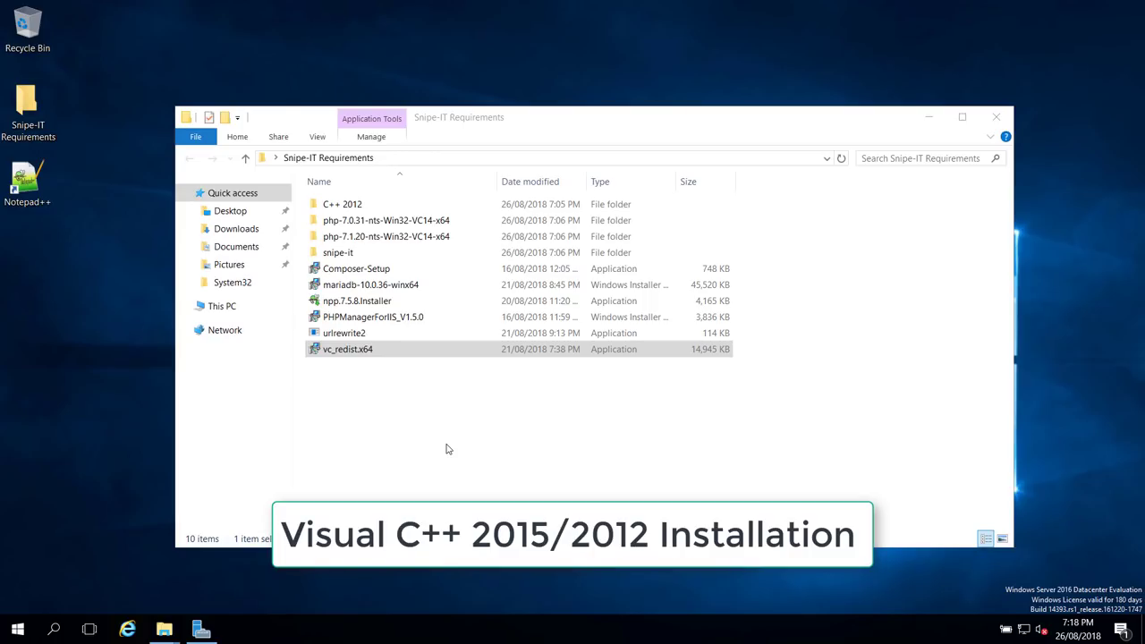
Install the Visual C++ 2015 x64 redistributable from vc_redist.x64, accepting its license
click(385, 412)
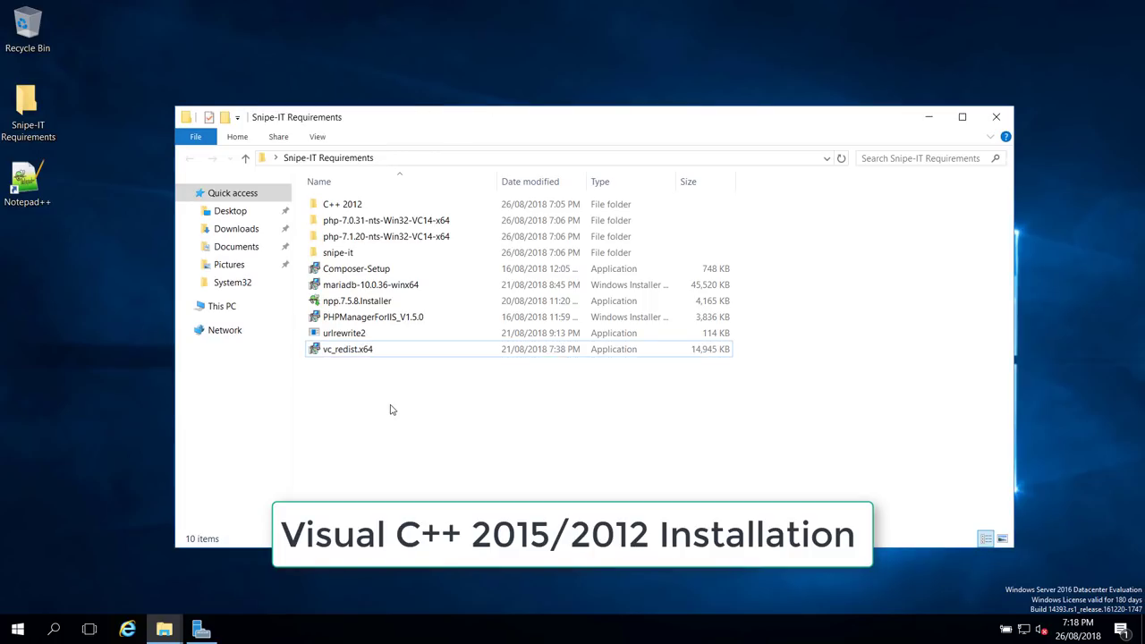
click(376, 354)
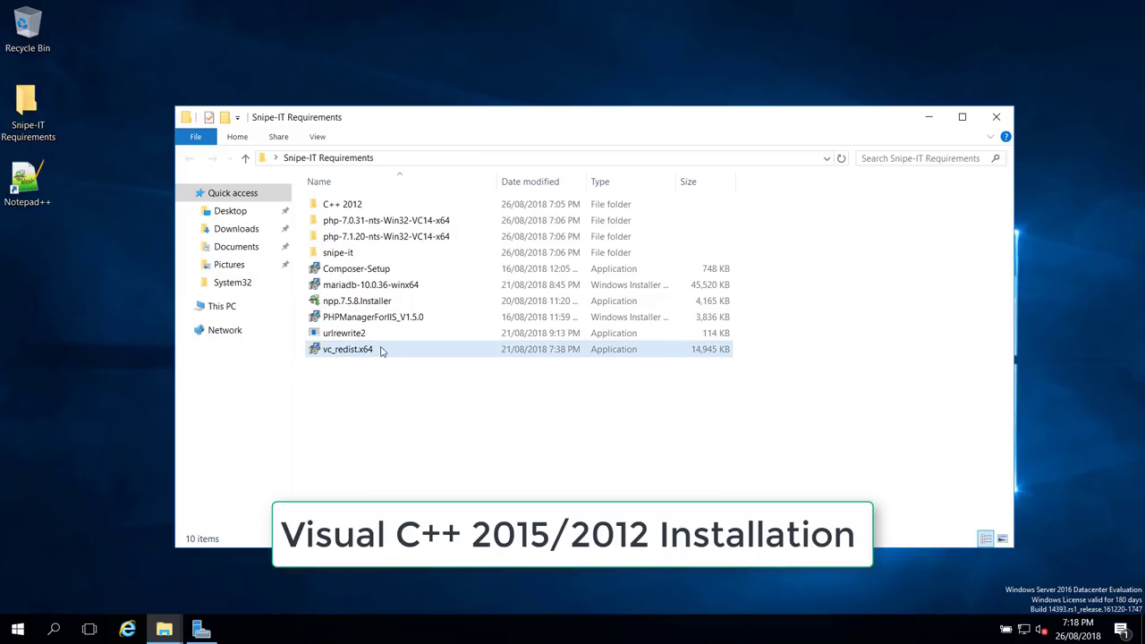
double_click(404, 355)
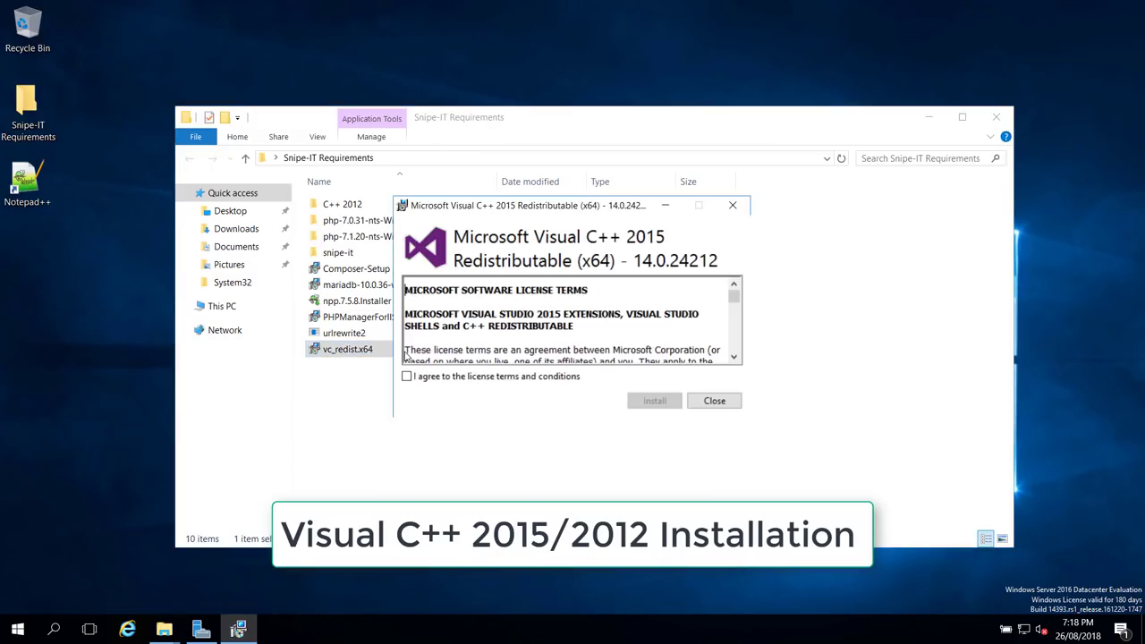
click(406, 376)
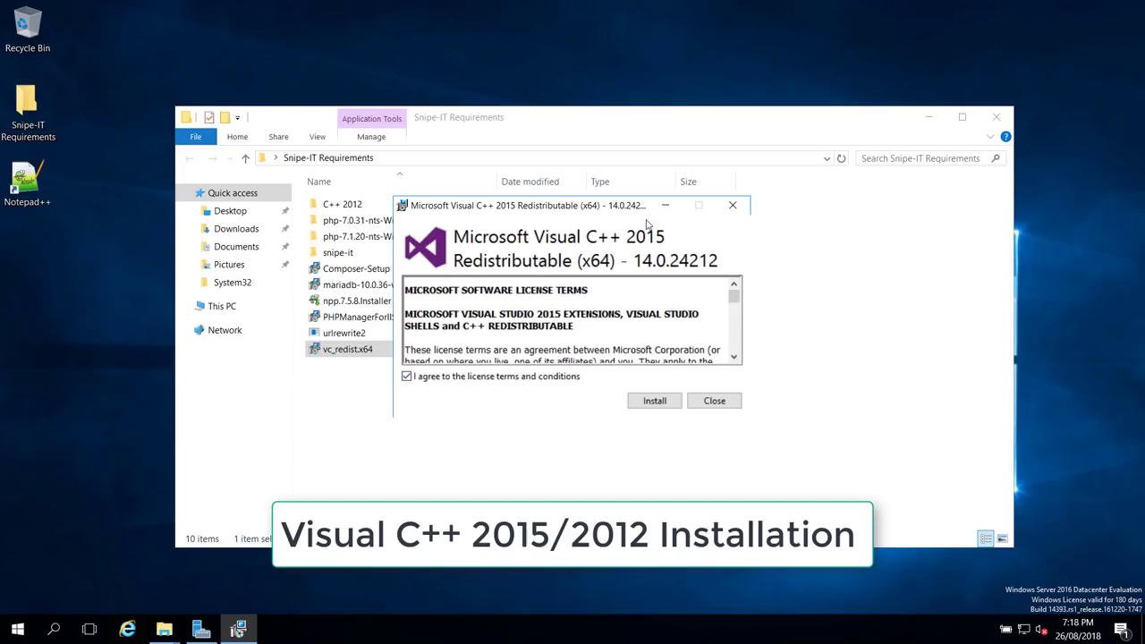
click(658, 400)
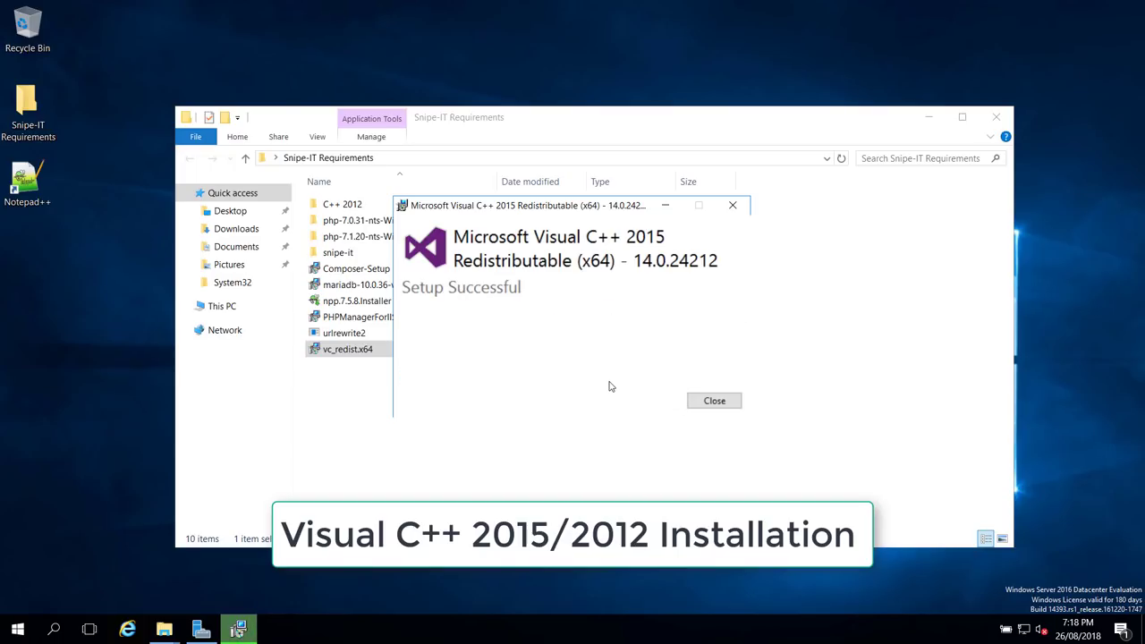
click(739, 402)
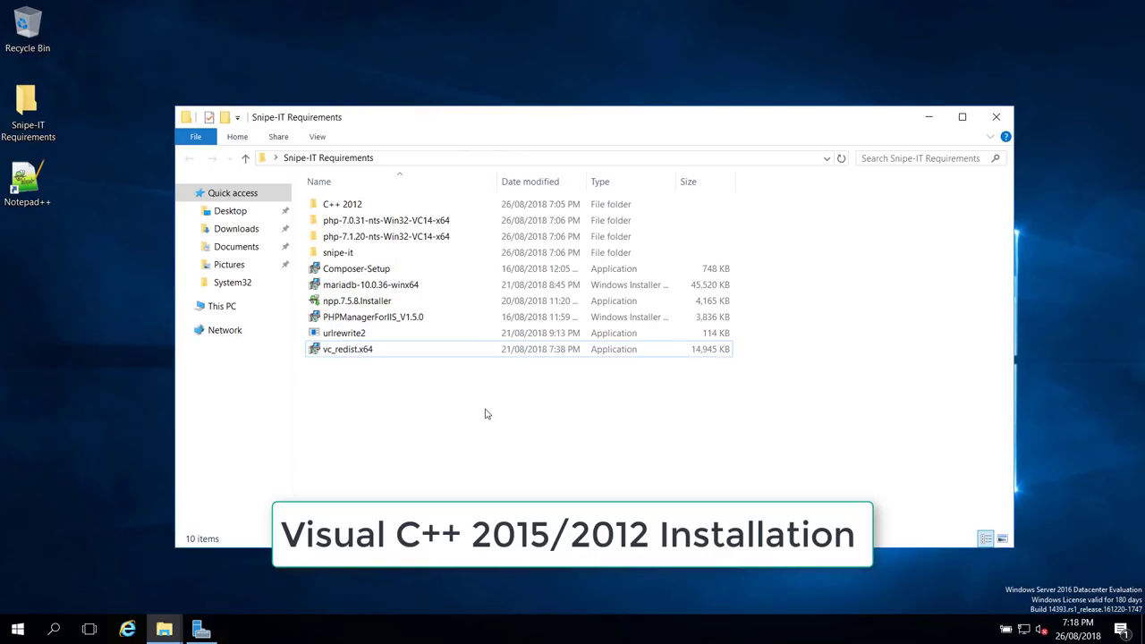
Install the Visual C++ 2012 x64 redistributable from the C++ 2012 folder's vcredist_x64
double_click(371, 204)
click(385, 210)
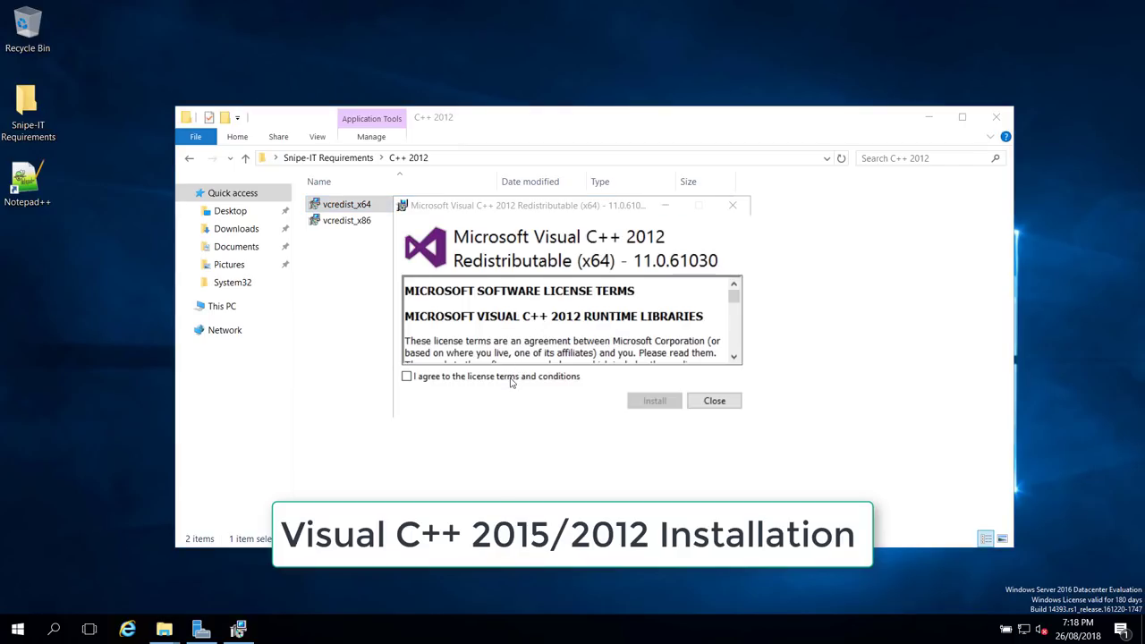
click(516, 376)
click(637, 399)
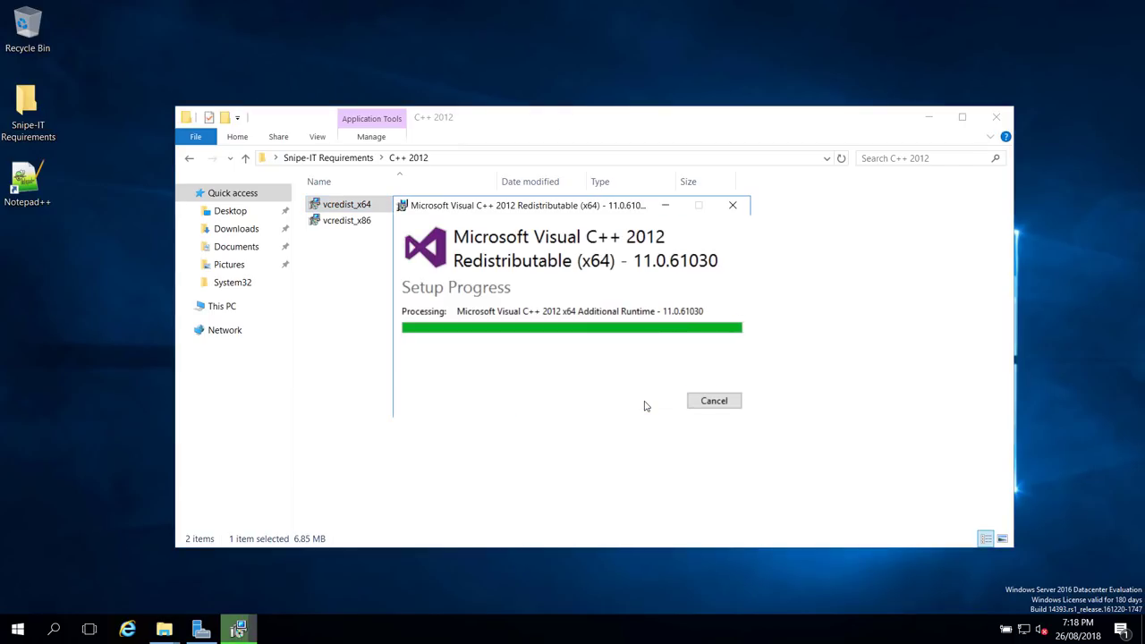
click(713, 400)
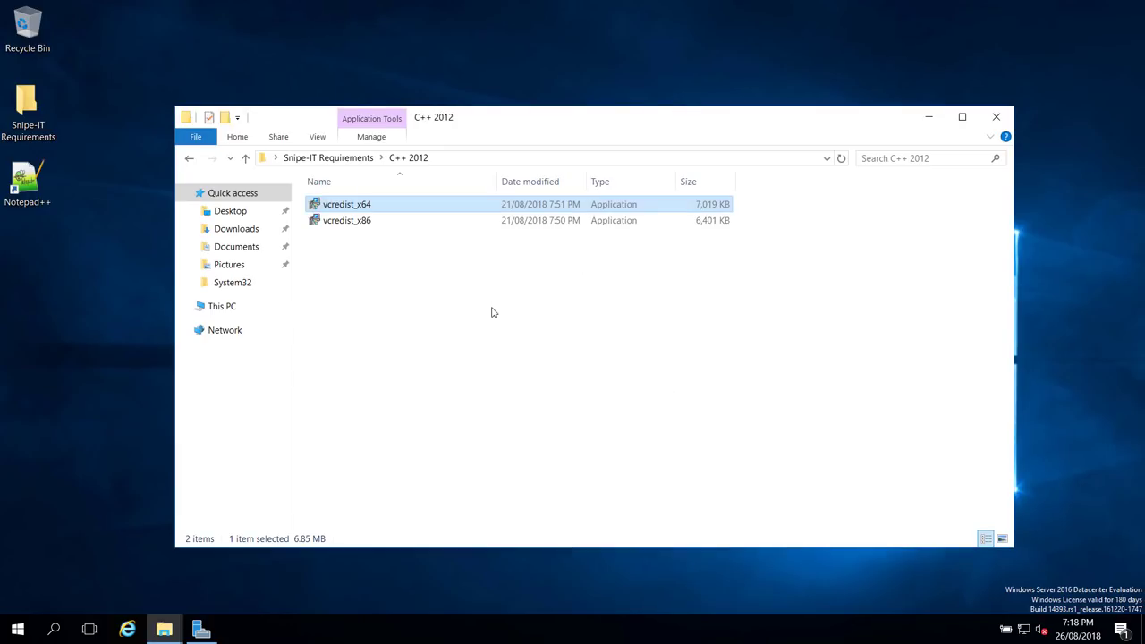
click(192, 158)
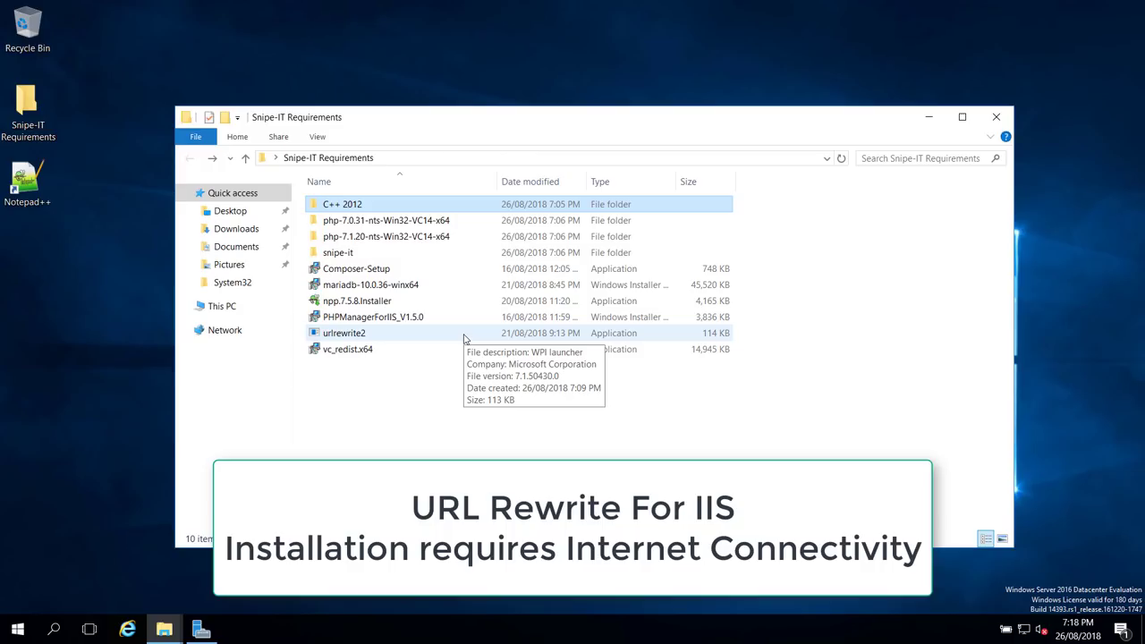
Run urlrewrite2 to install URL Rewrite 2.1 via Web Platform Installer 5.0, then exit it
click(364, 334)
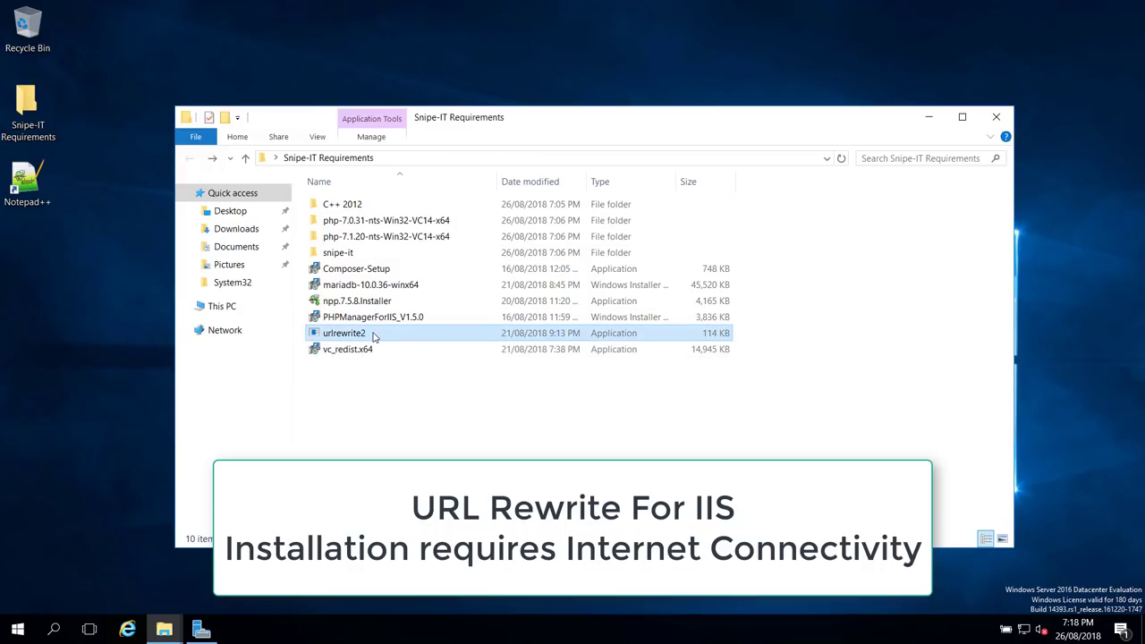
double_click(373, 335)
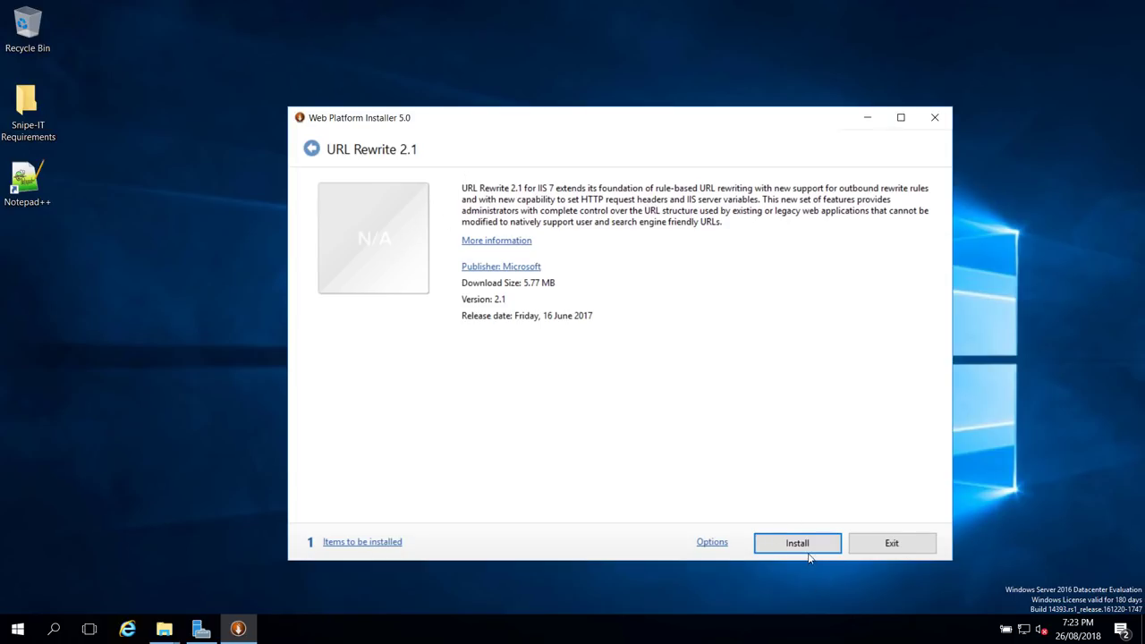
click(809, 549)
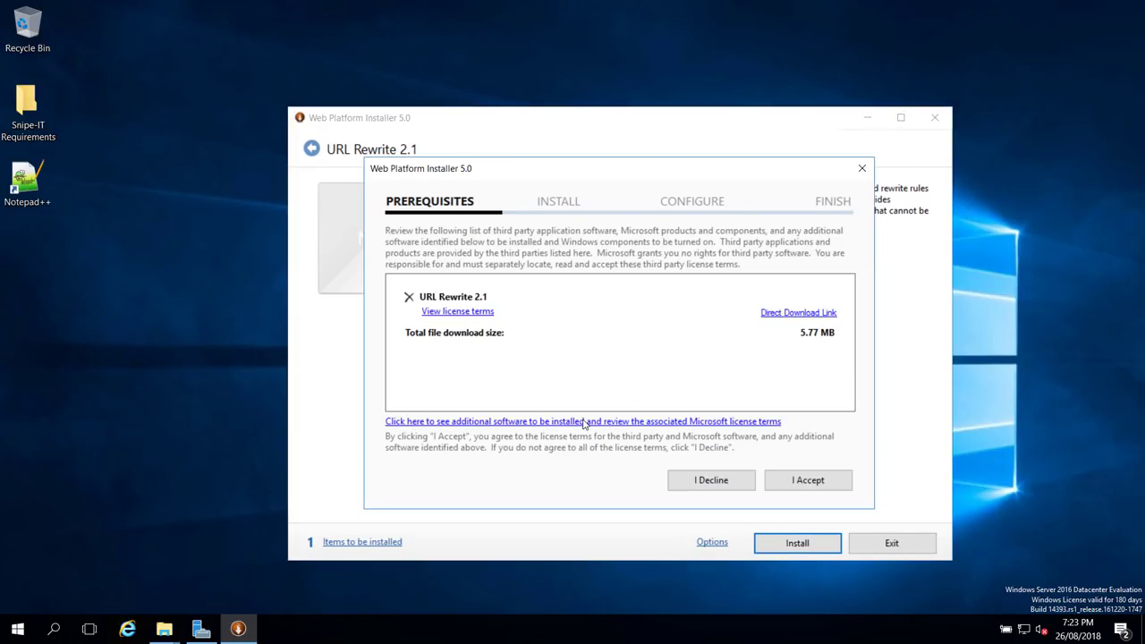
click(836, 483)
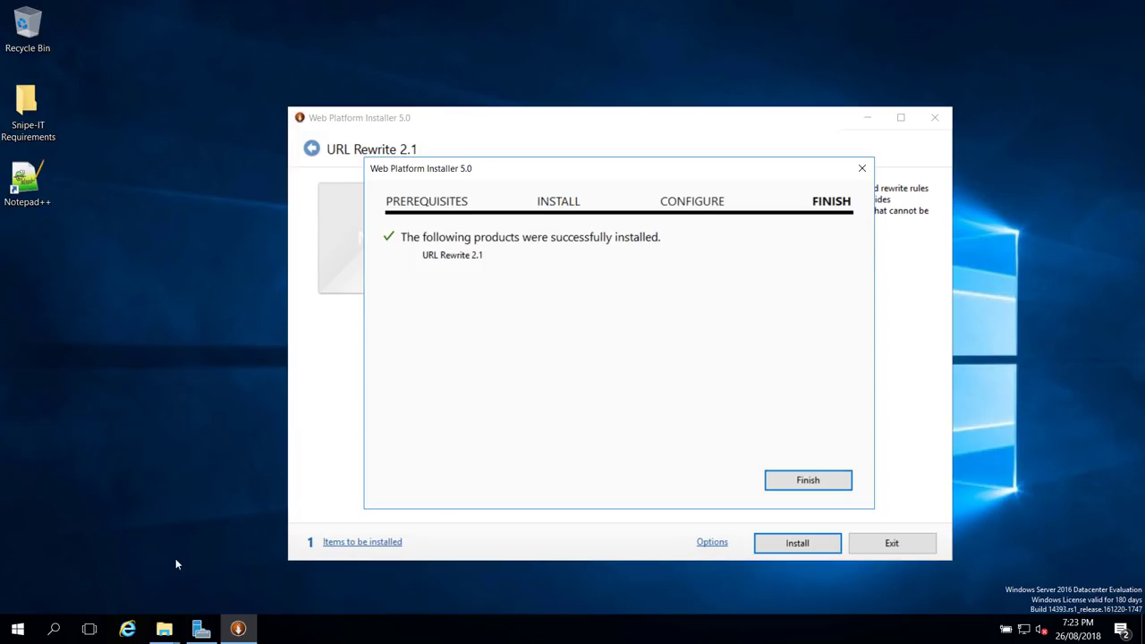
click(833, 483)
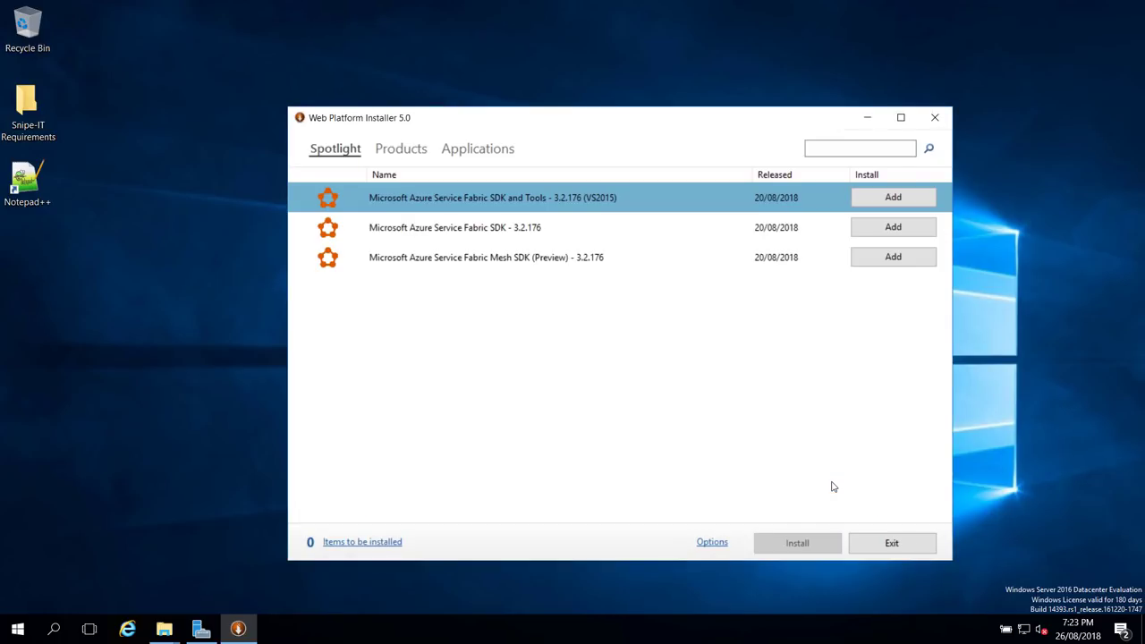
click(905, 547)
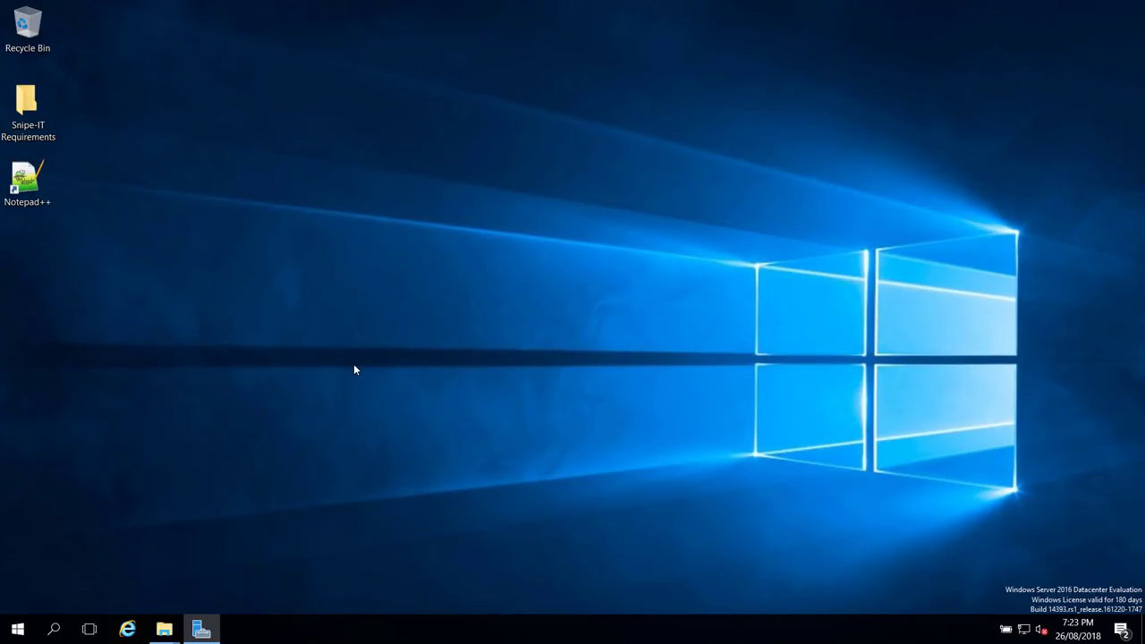
Run PHPManagerForIIS_V1.5.0 from Snipe-IT Requirements, agree to the licence, and install PHP Manager 1.5.0
double_click(39, 120)
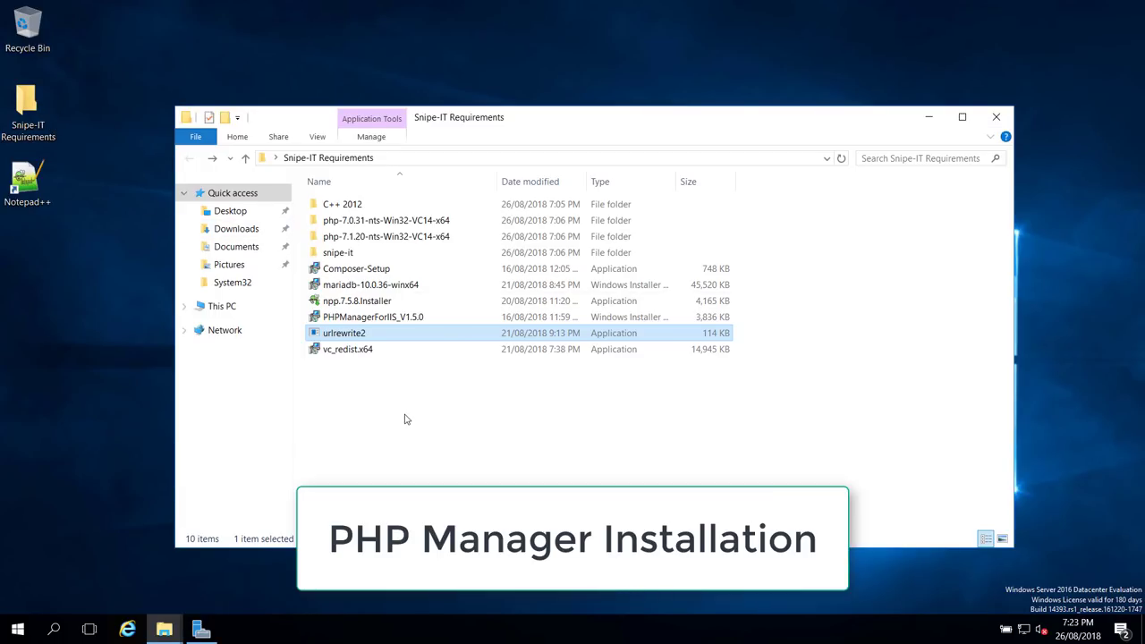
click(383, 320)
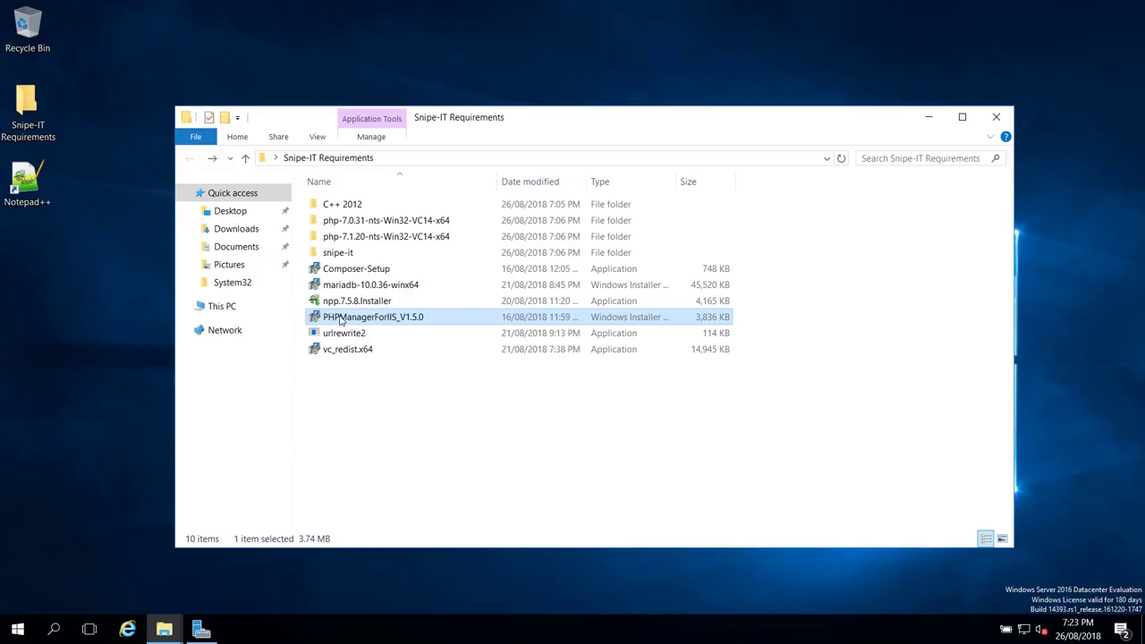
double_click(419, 319)
click(715, 442)
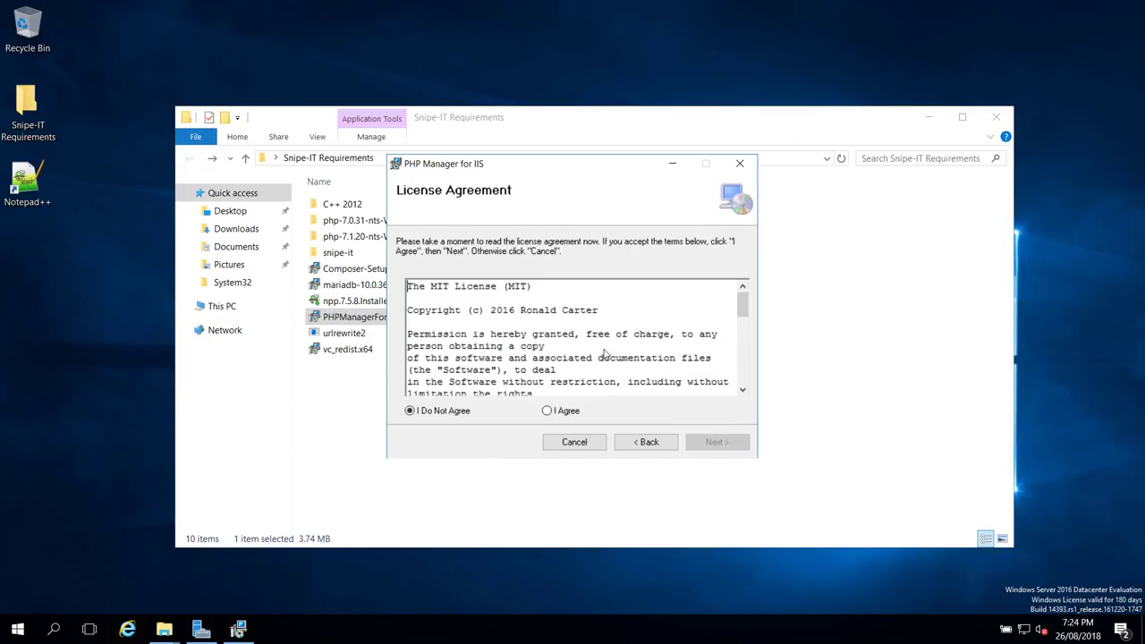
click(566, 412)
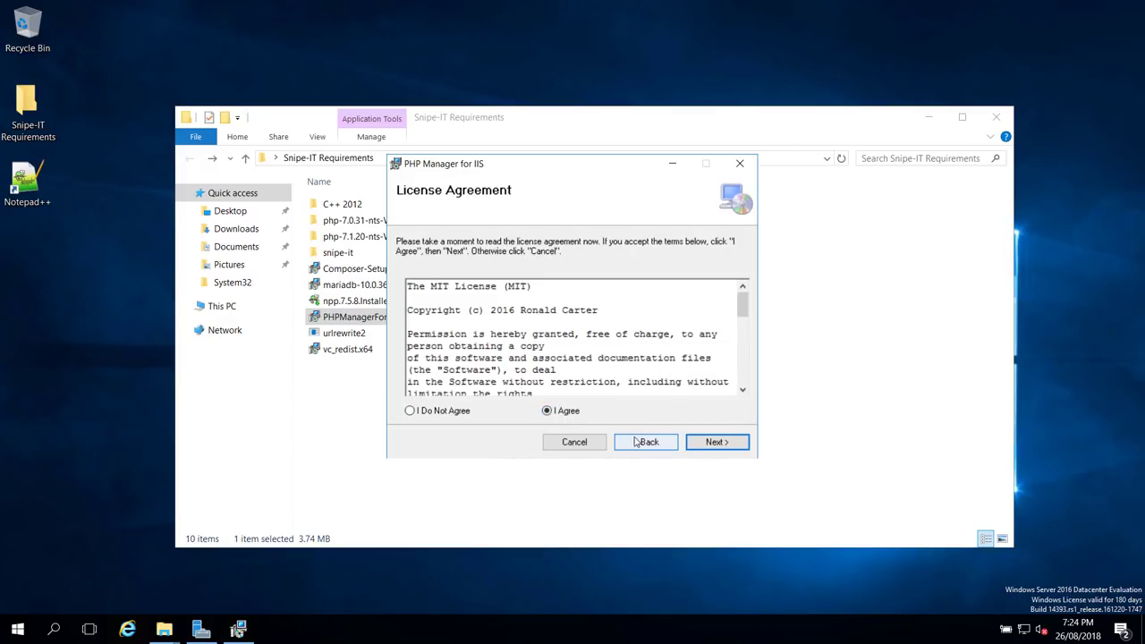
click(713, 442)
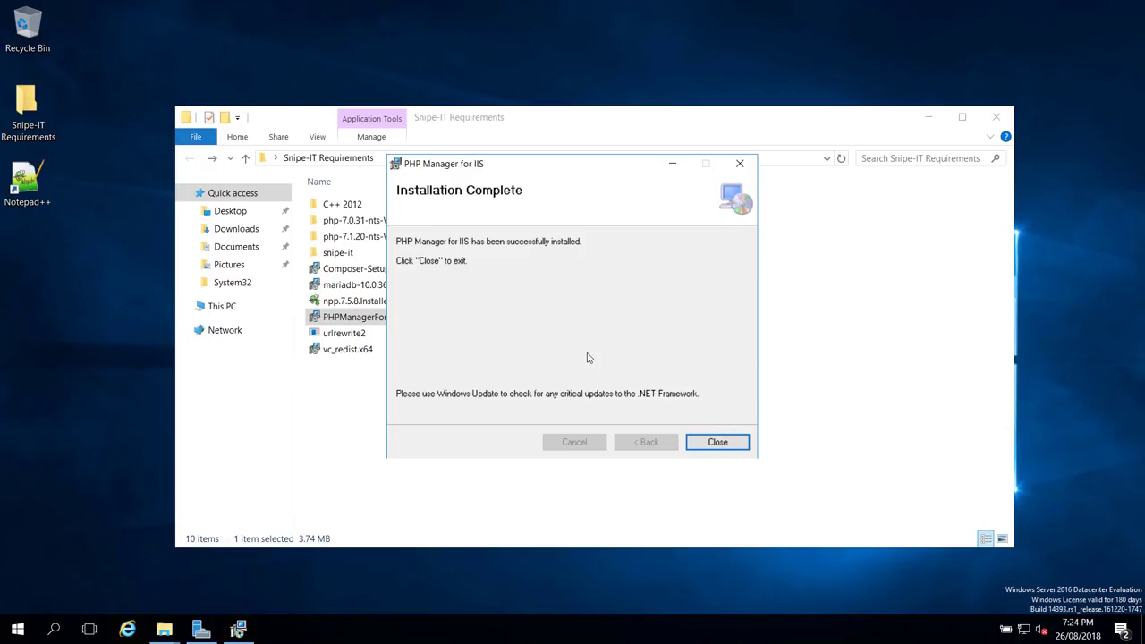
click(735, 442)
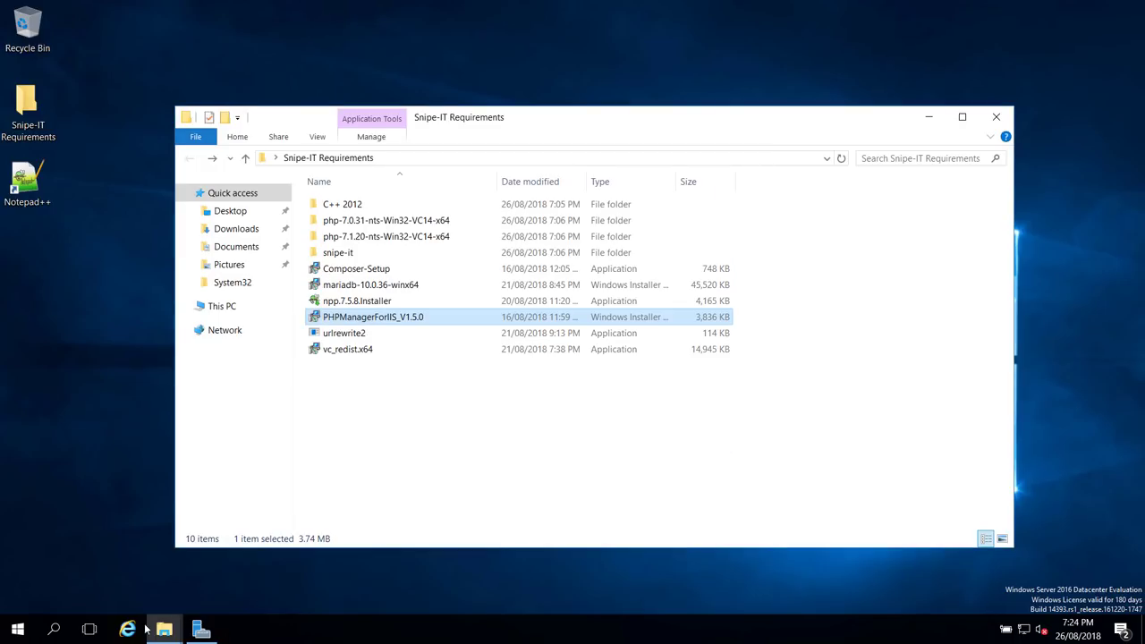
Launch IIS Manager from Server Manager's Tools menu, maximize it and pin it to the taskbar
click(201, 630)
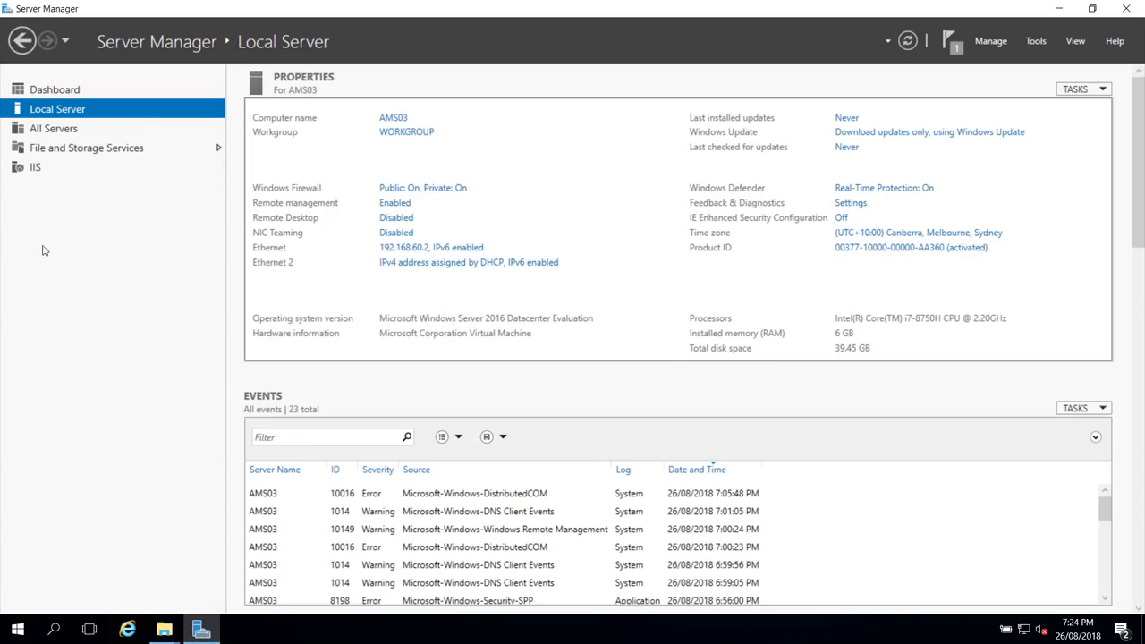
click(47, 169)
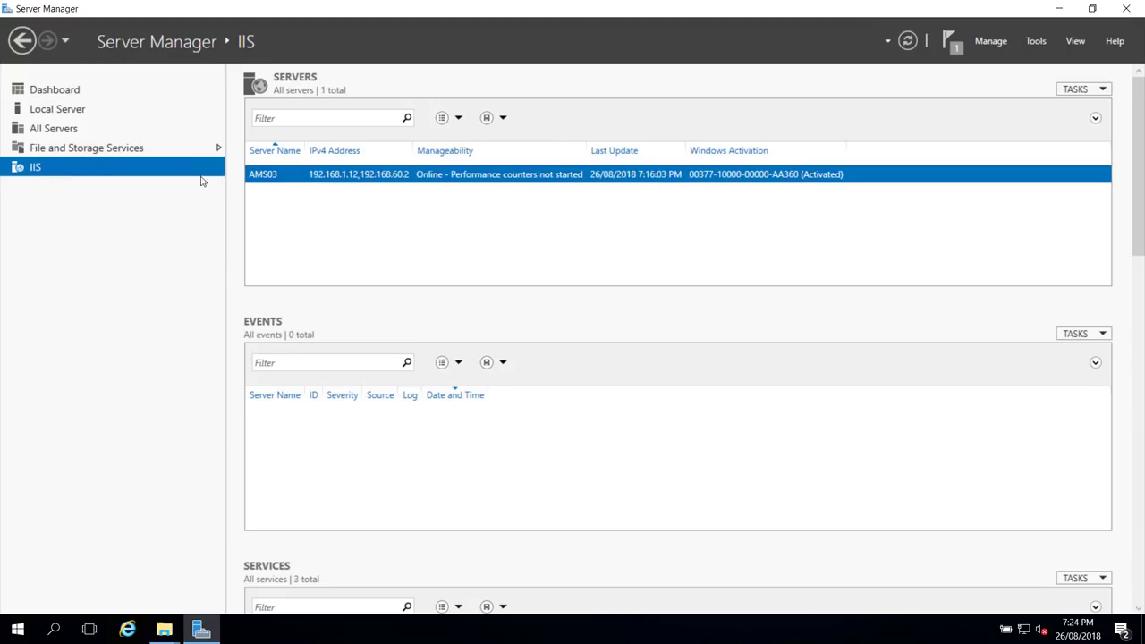
right_click(425, 179)
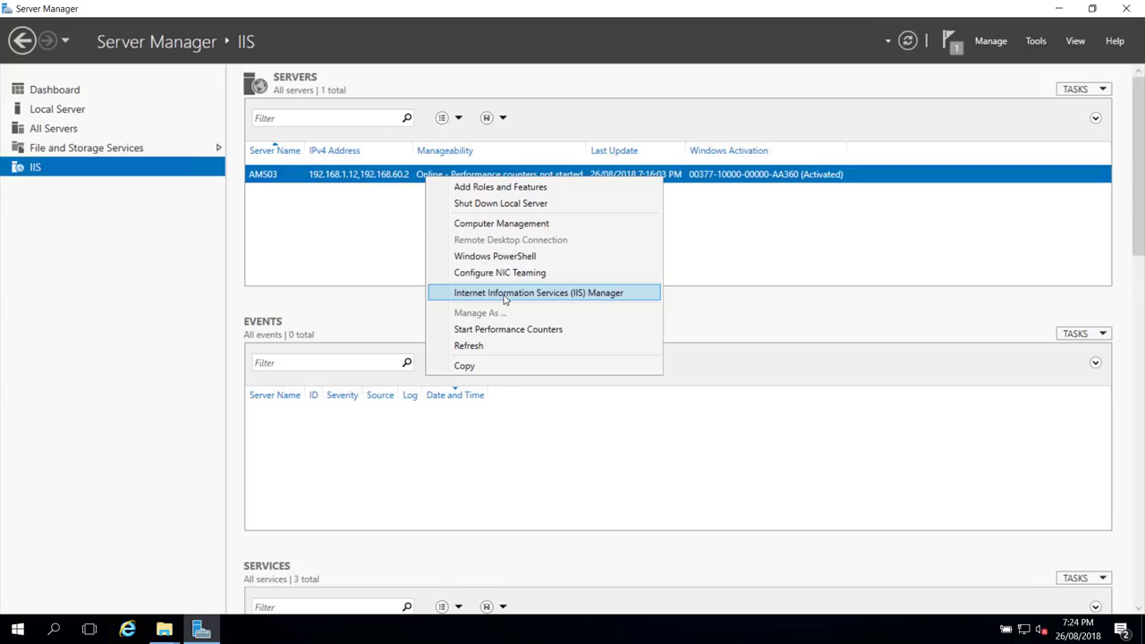
click(358, 245)
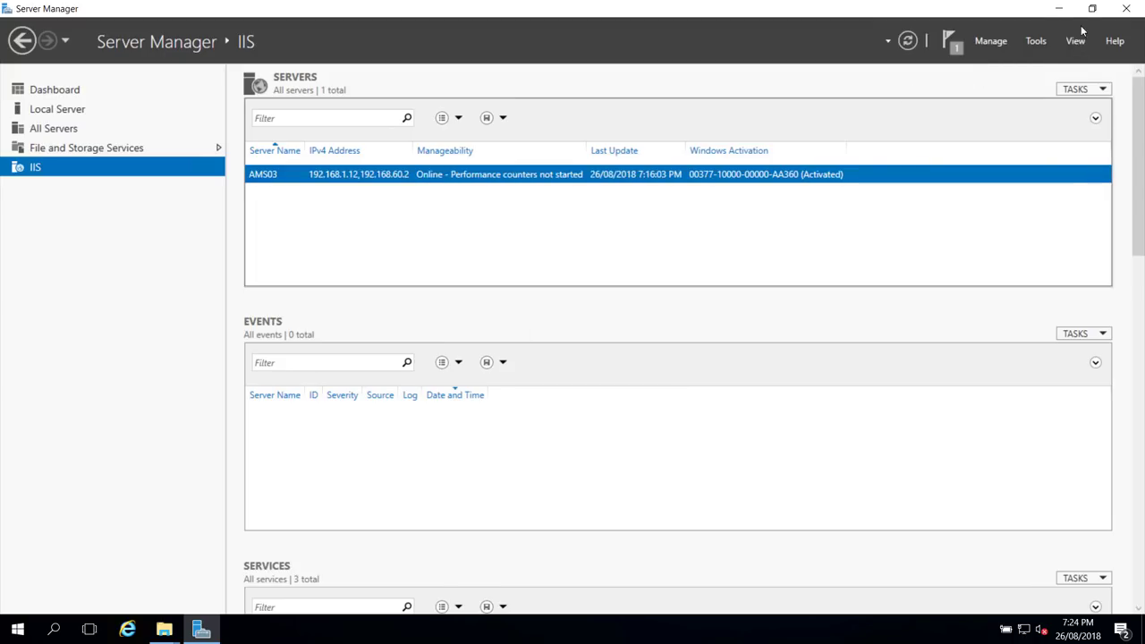
click(1037, 42)
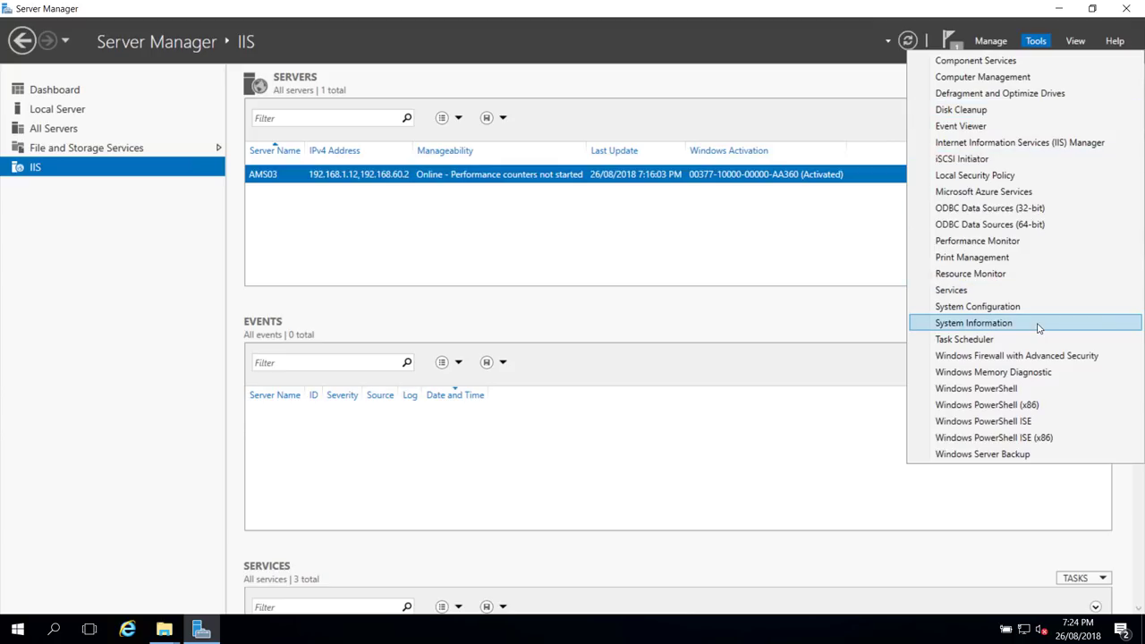
click(1041, 146)
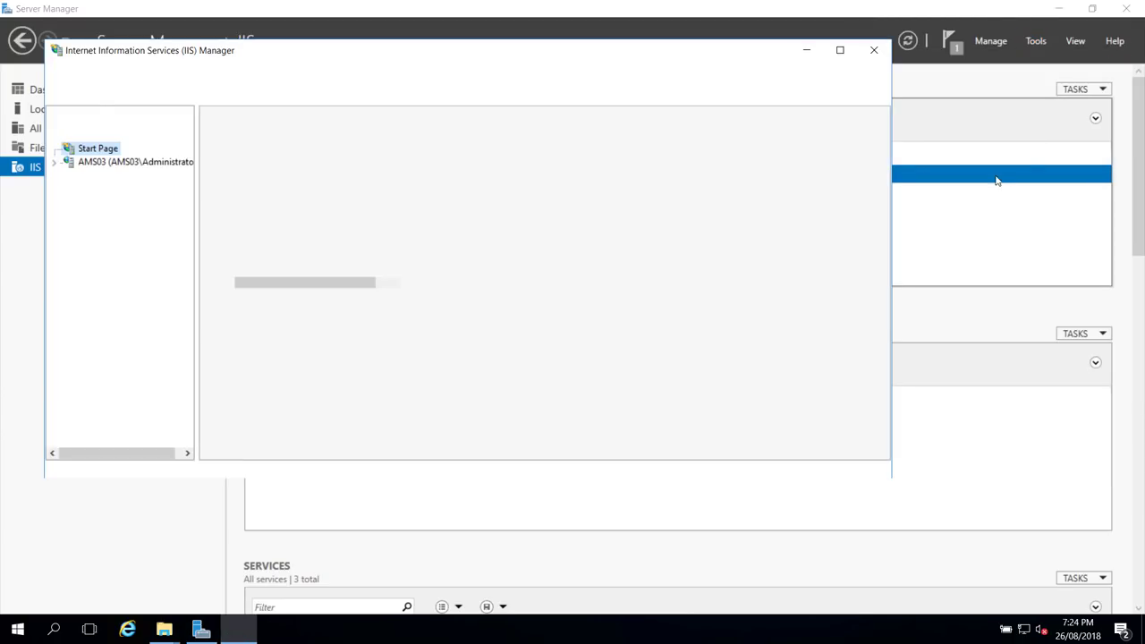
click(839, 46)
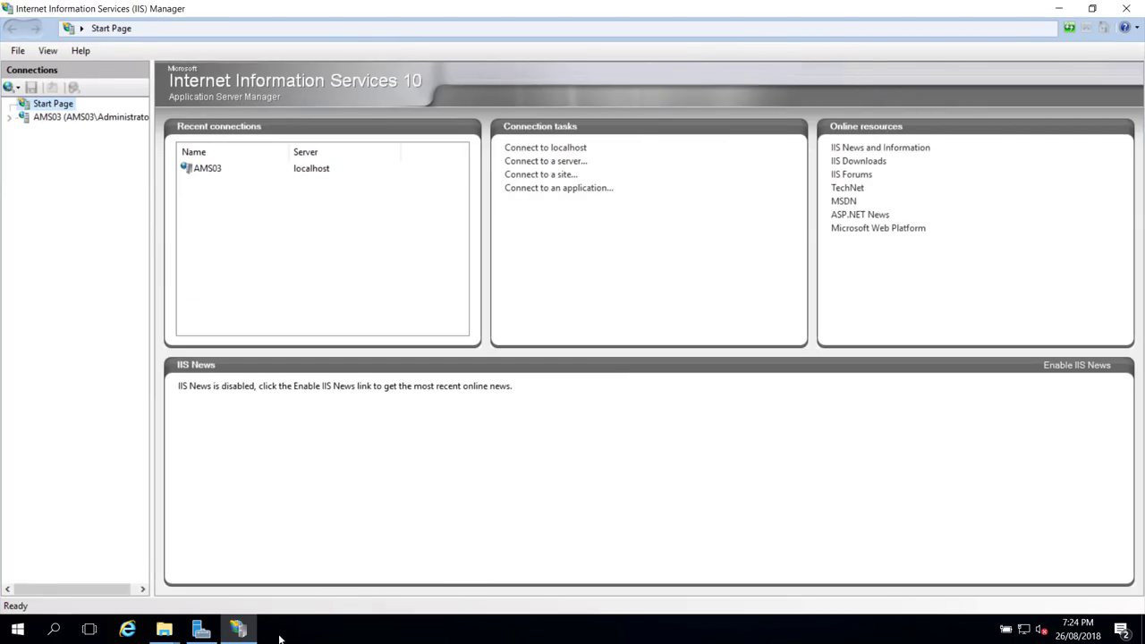
right_click(232, 631)
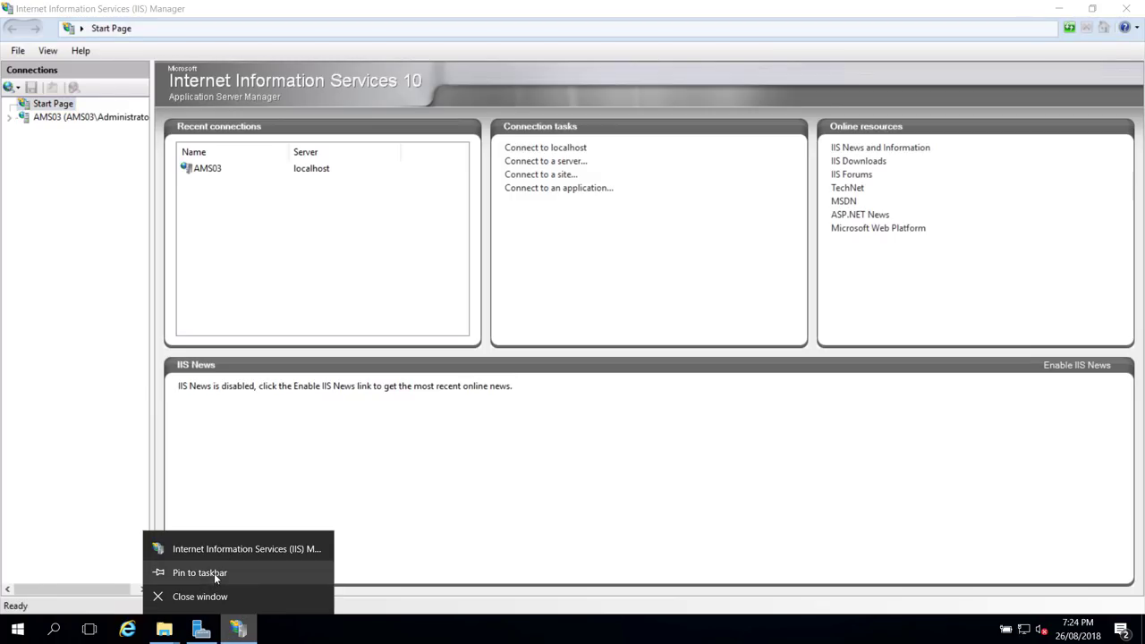
click(214, 572)
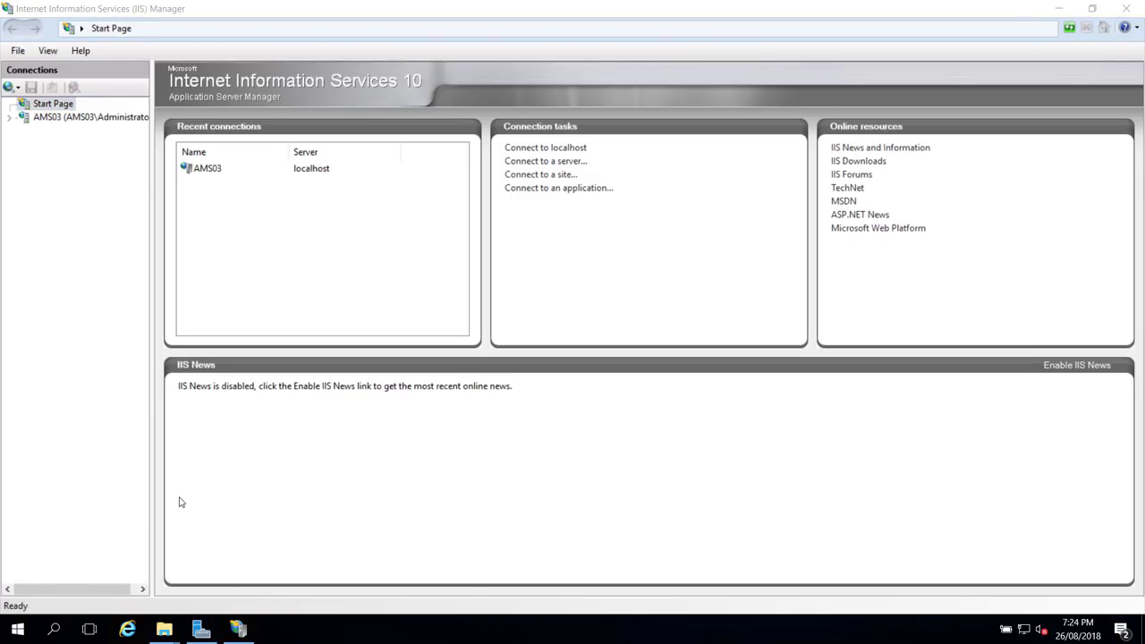
Select the AMS03 server, confirm URL Rewrite is listed, and open its PHP Manager feature
drag(151, 327, 215, 330)
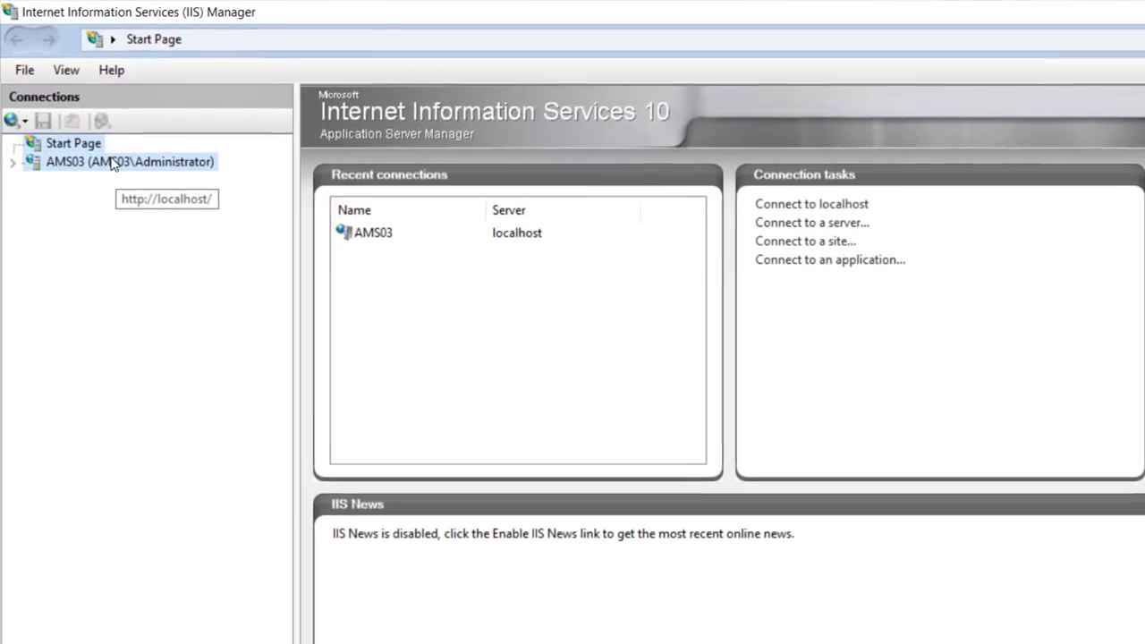
click(111, 164)
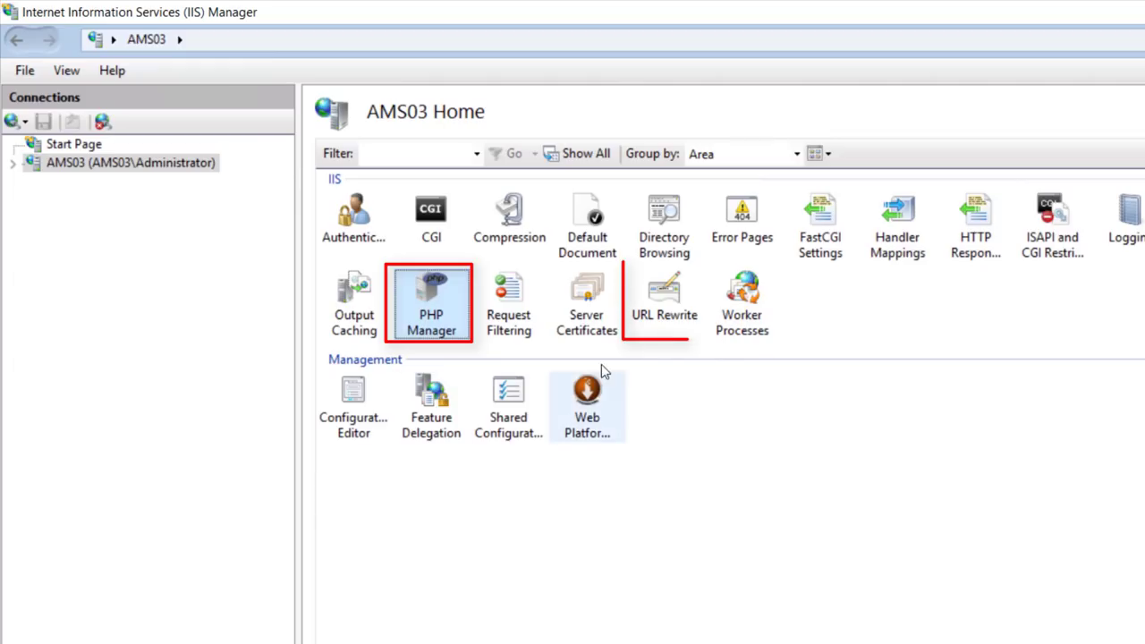
click(662, 313)
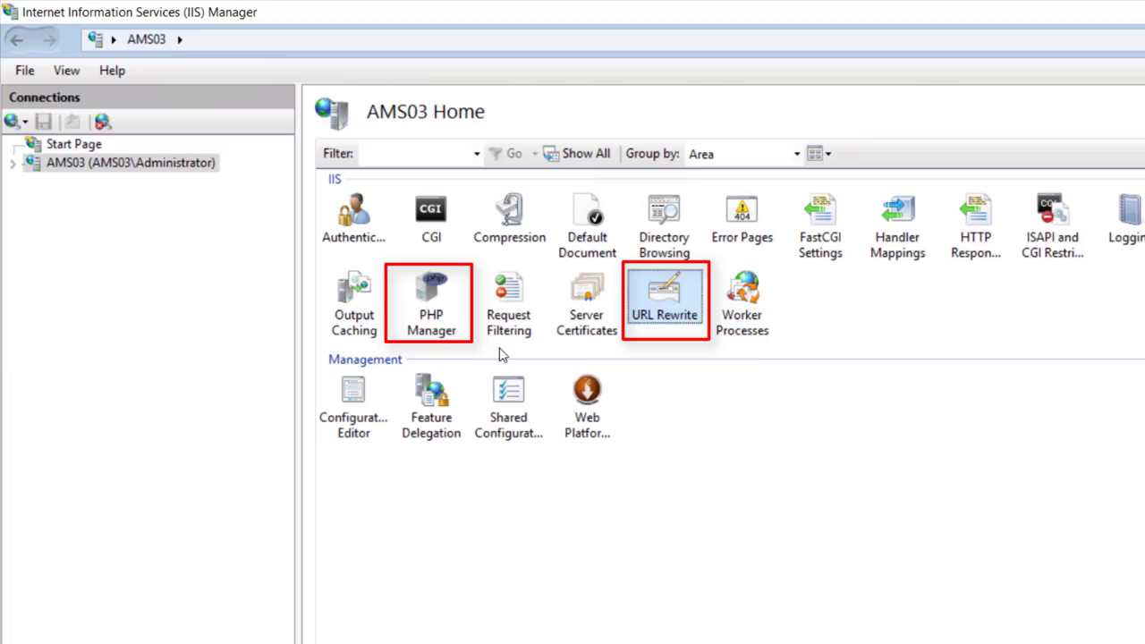
double_click(430, 295)
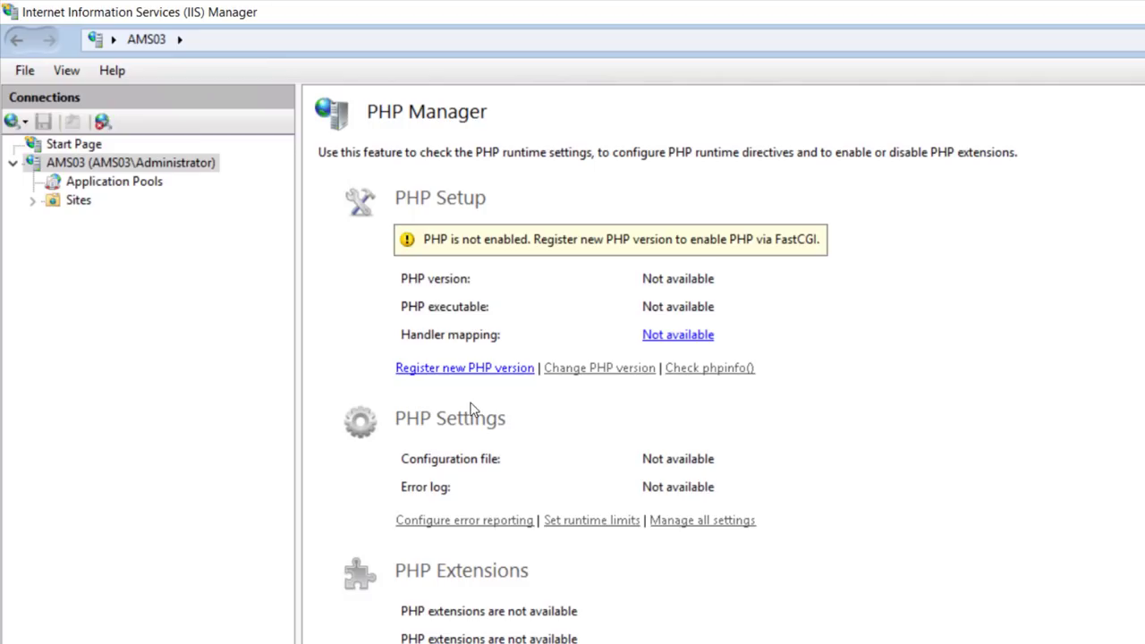
Register C:\PHP\php-cgi.exe as the new PHP 7.0.31 version, then view its extension list
click(483, 367)
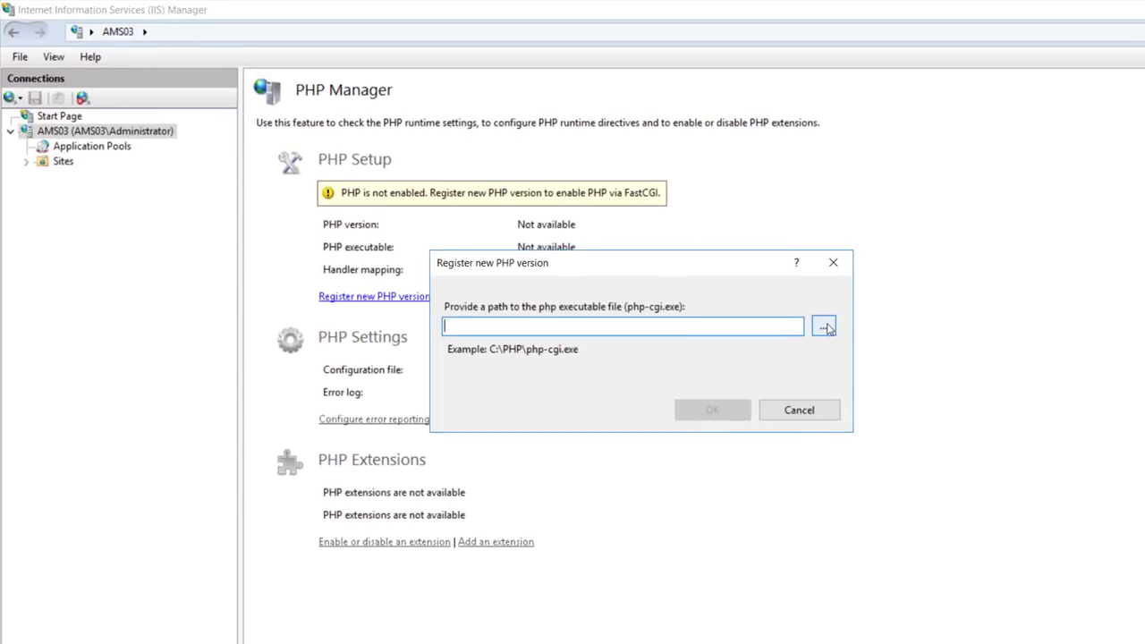
click(819, 325)
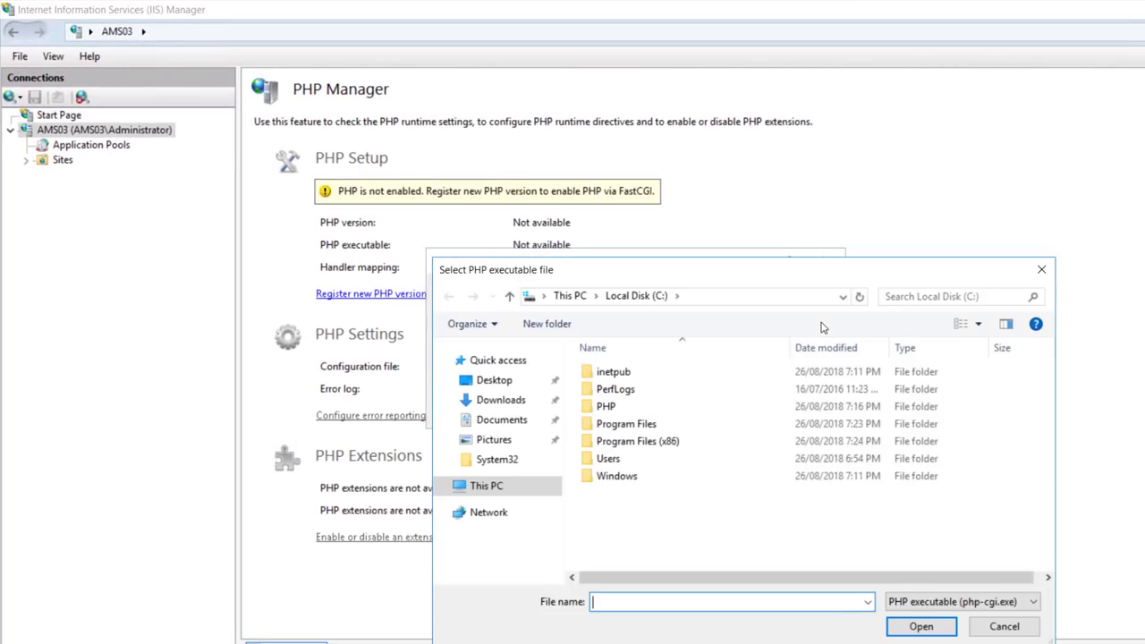
click(521, 487)
double_click(675, 541)
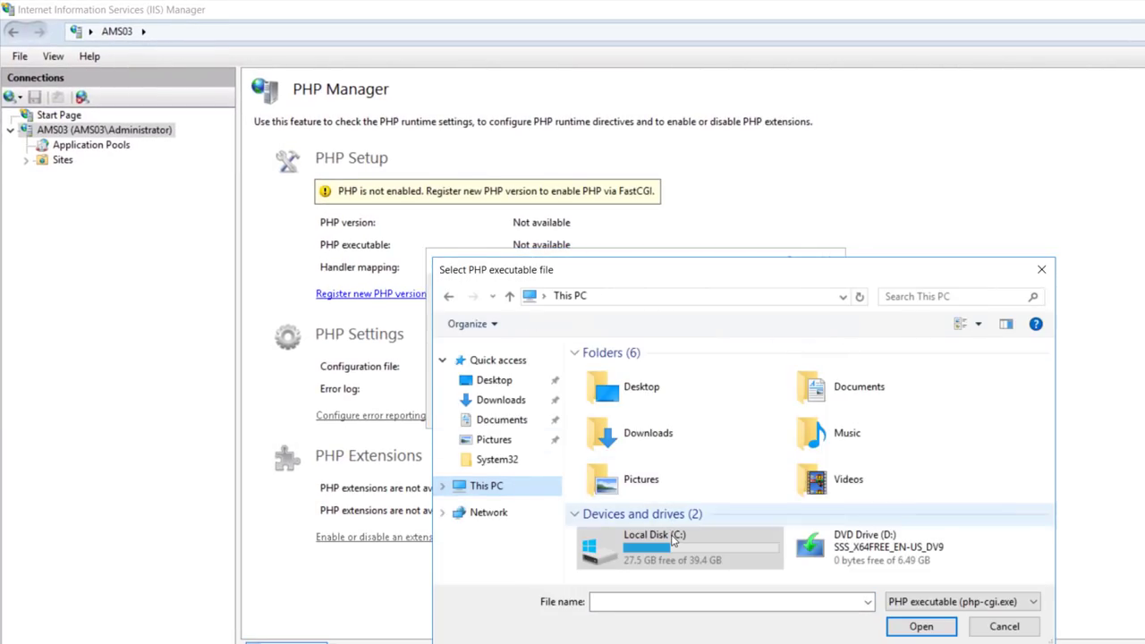
double_click(631, 407)
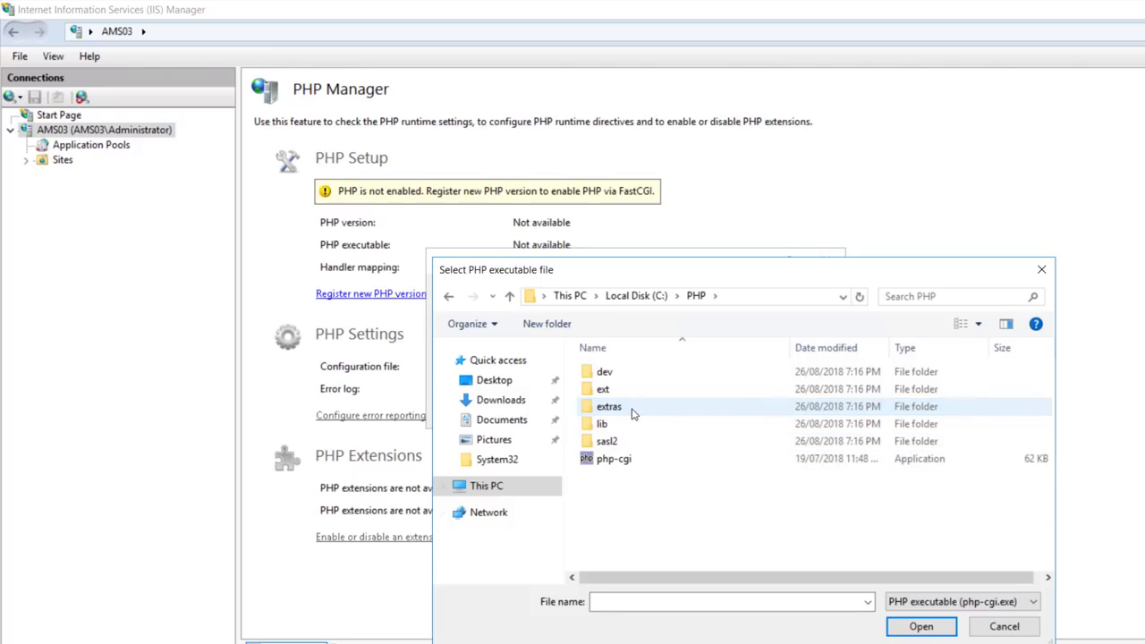
click(617, 460)
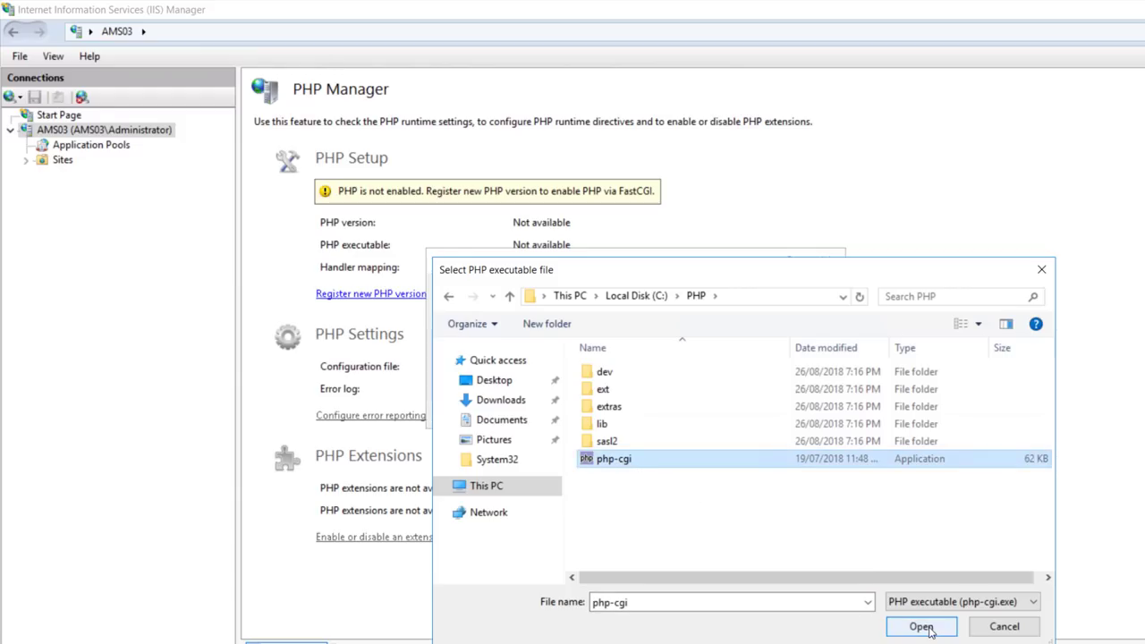
click(920, 625)
click(704, 406)
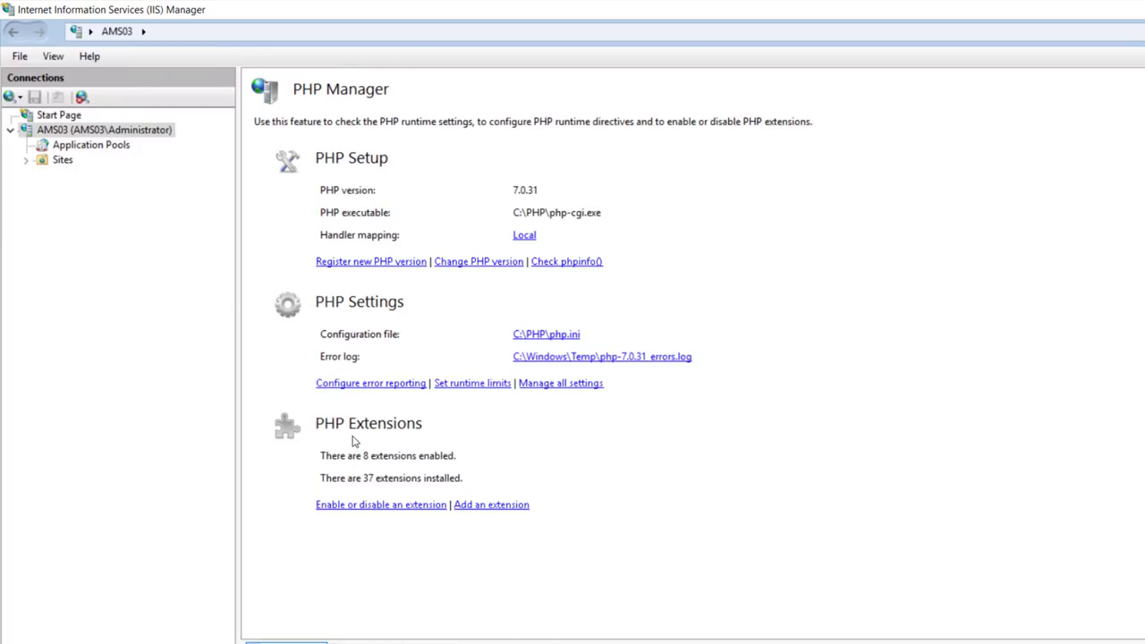
click(380, 507)
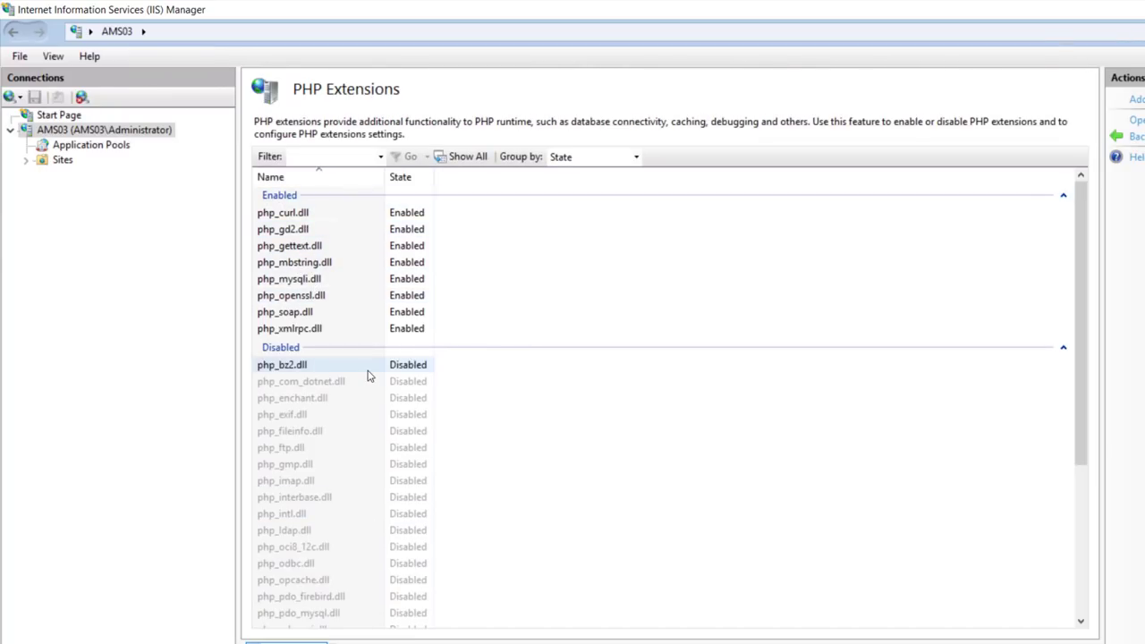
Disable php_gd2.dll and php_gettext.dll, then re-enable php_gd2.dll
click(315, 217)
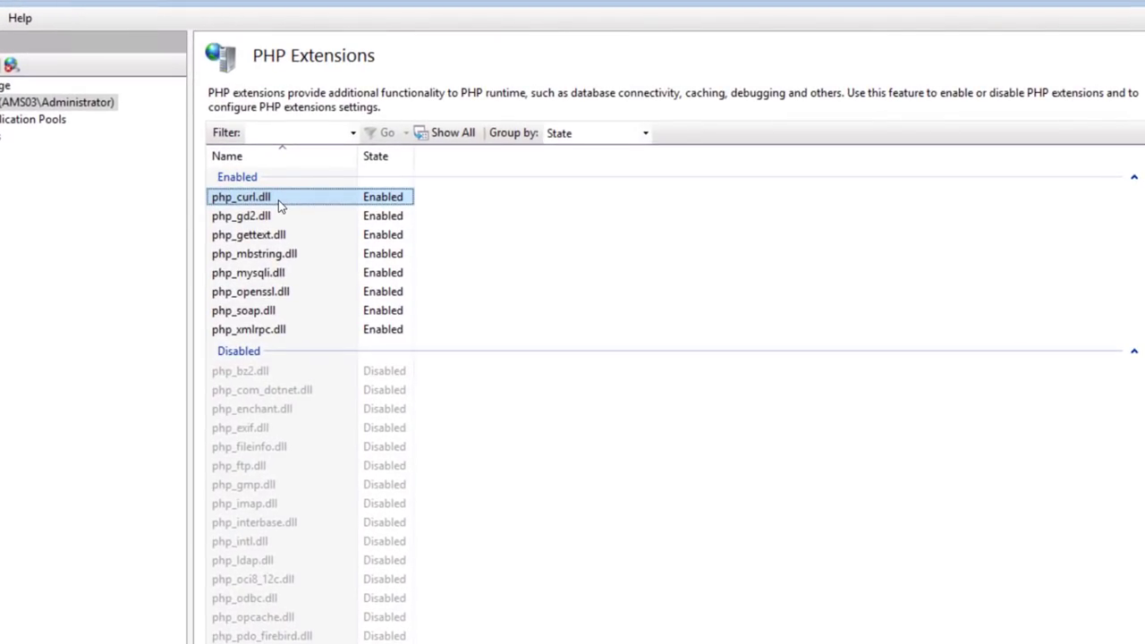
click(274, 216)
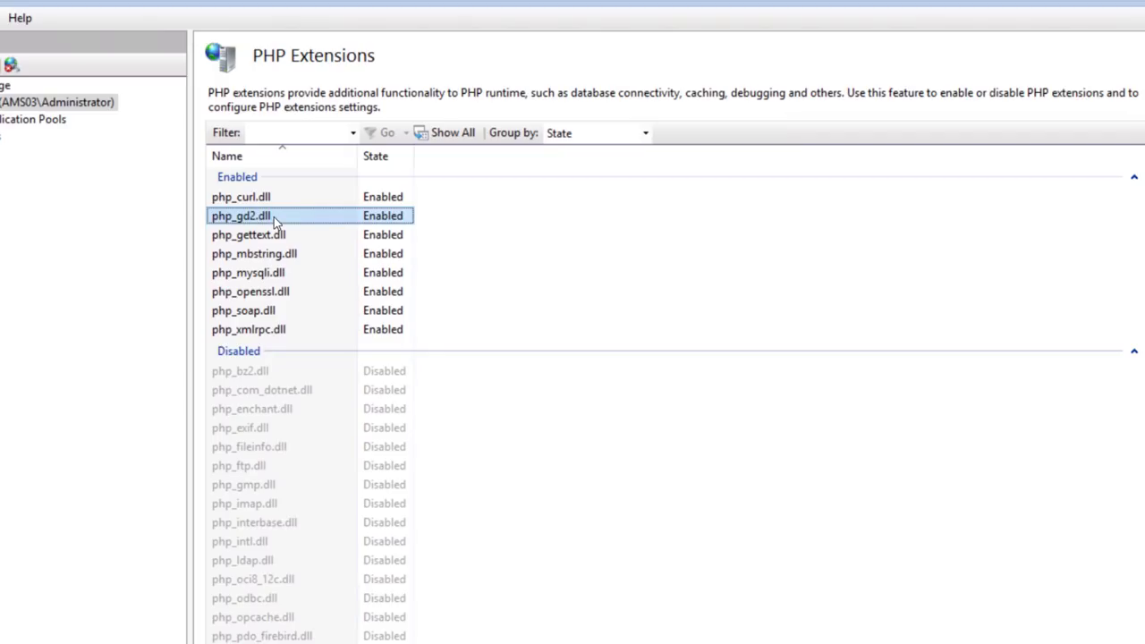
right_click(274, 216)
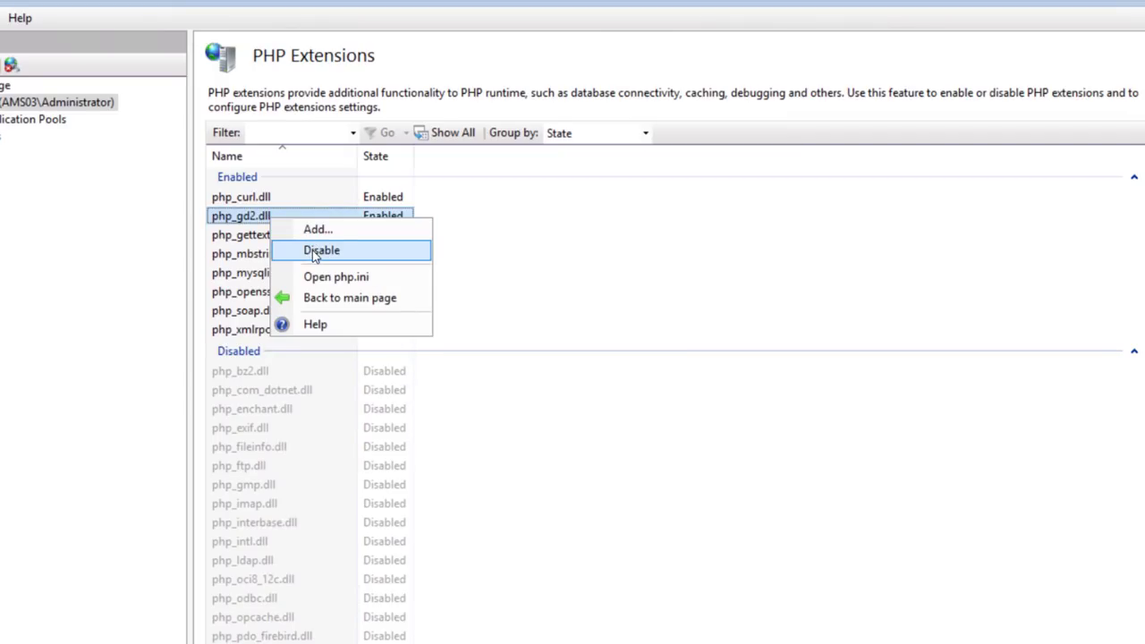
click(296, 248)
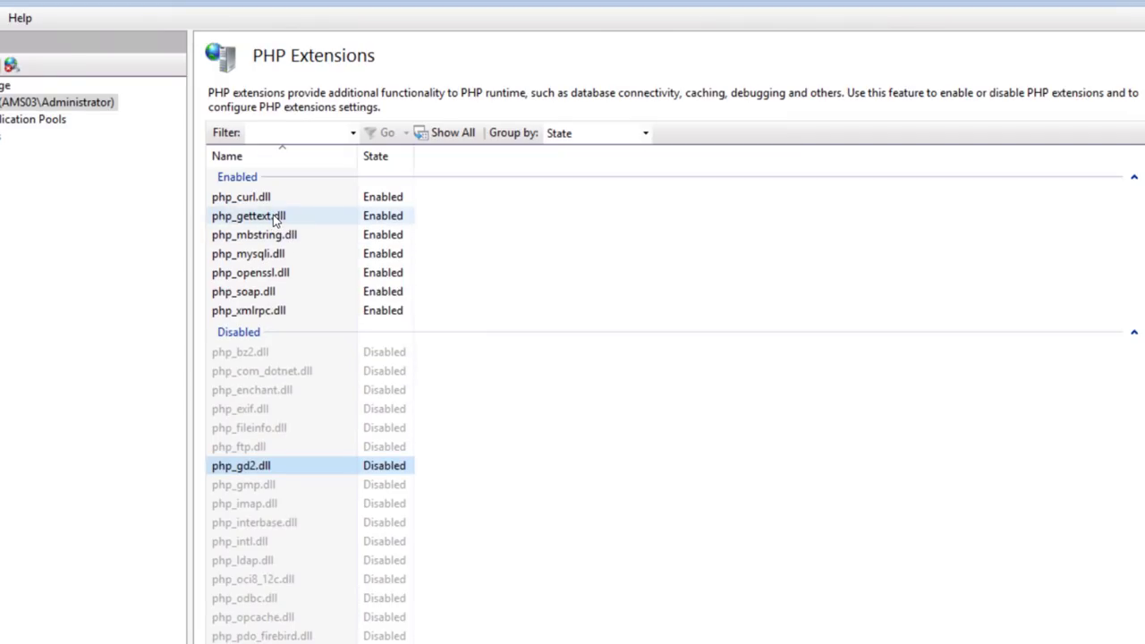
click(275, 222)
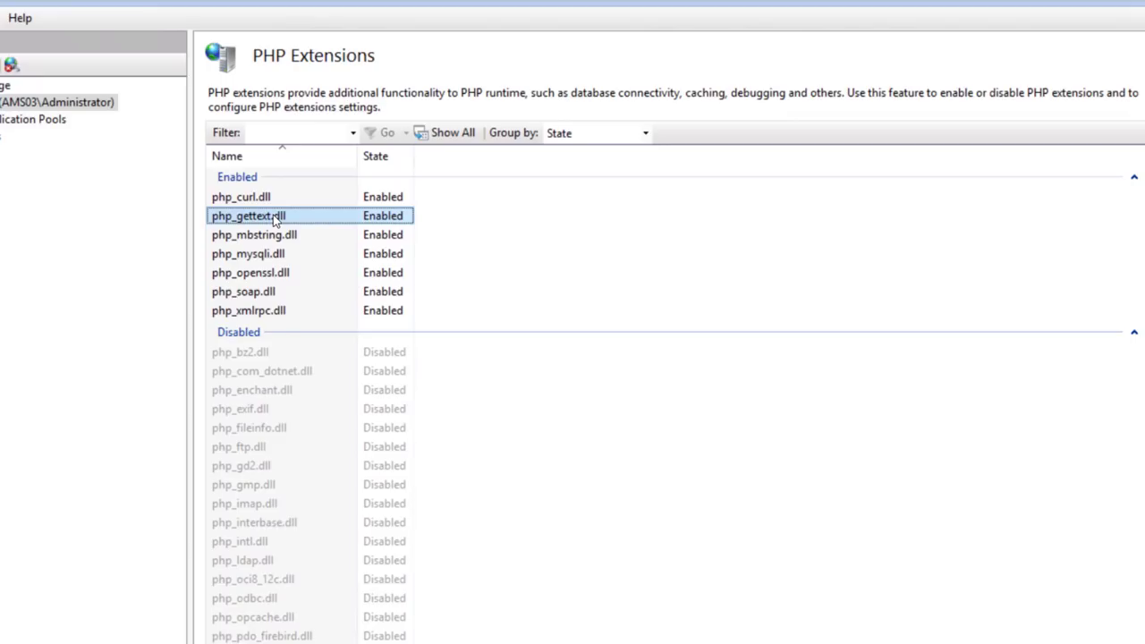
right_click(275, 218)
click(333, 250)
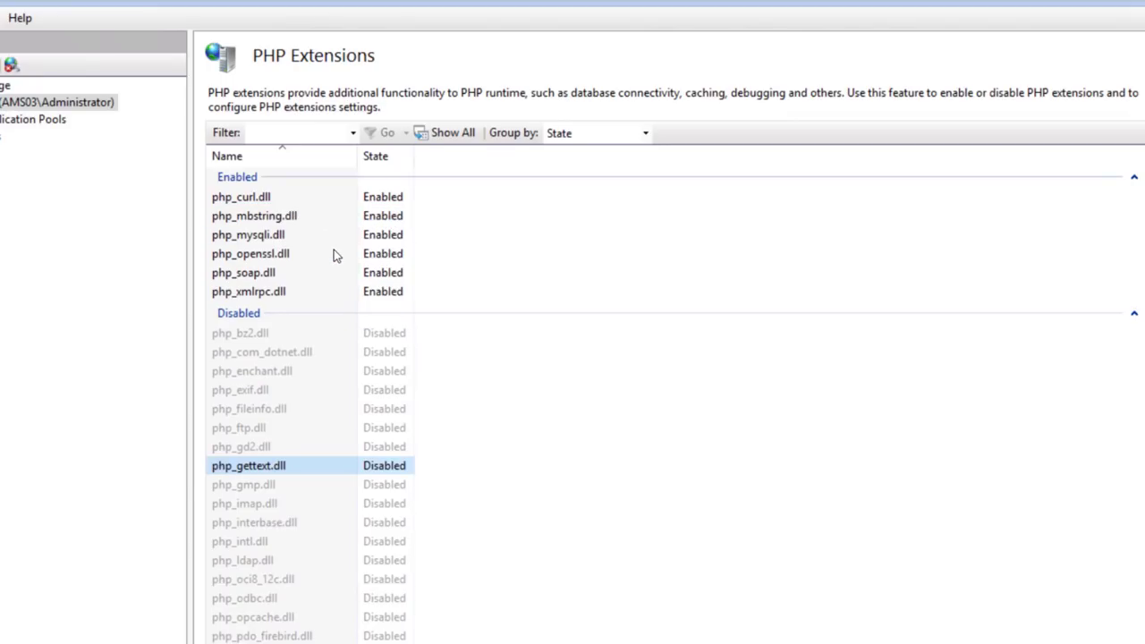
click(291, 219)
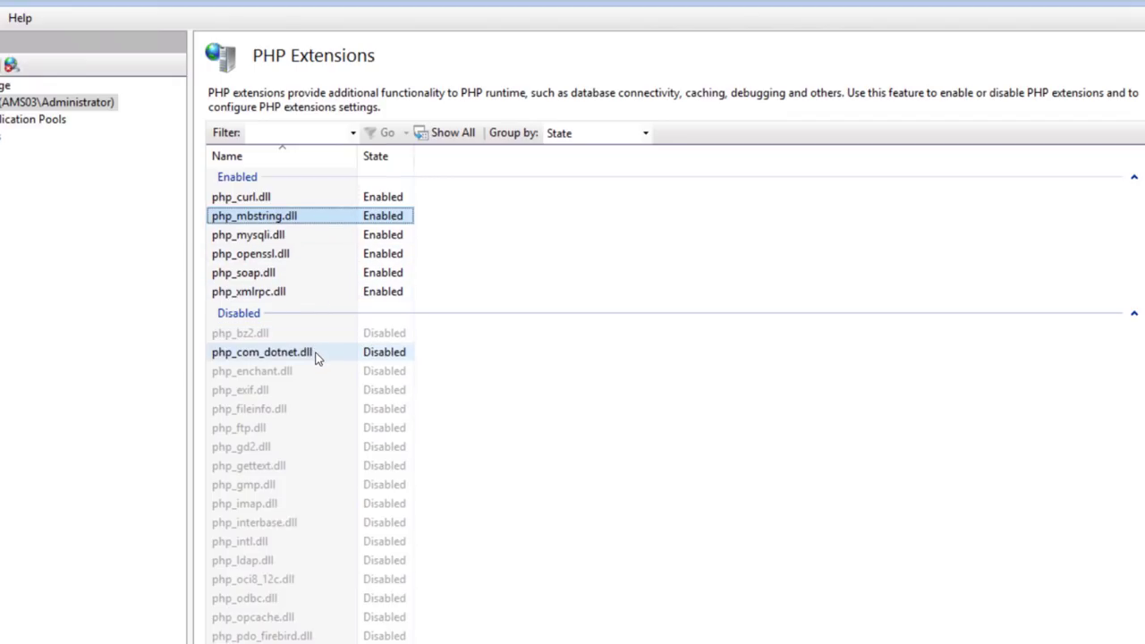
scroll(319, 375, down, 2)
click(276, 335)
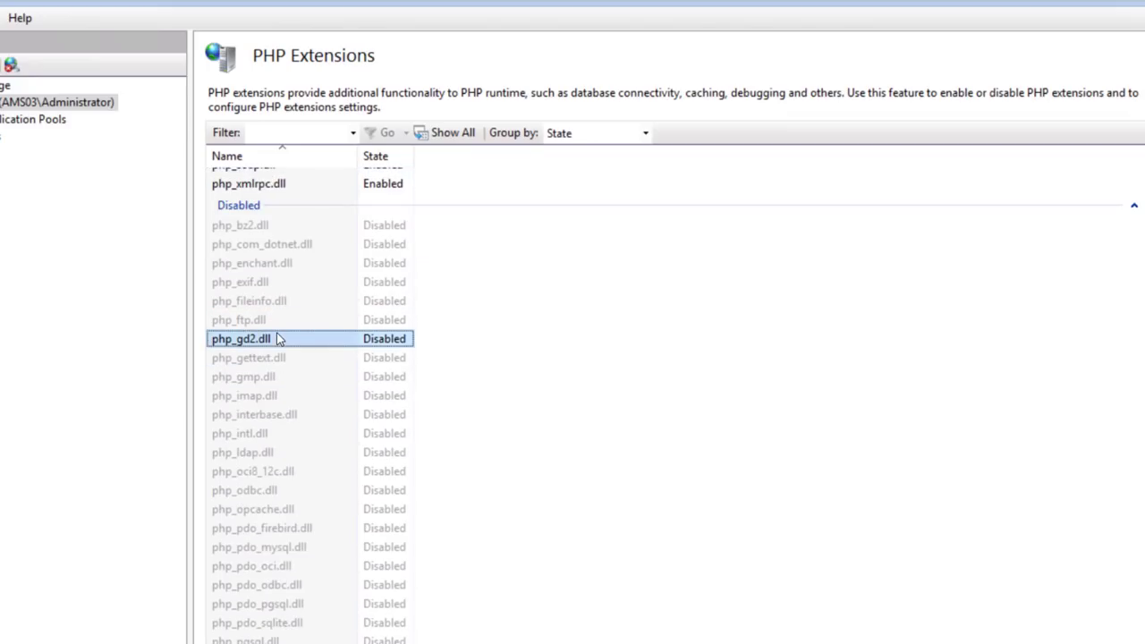
right_click(277, 349)
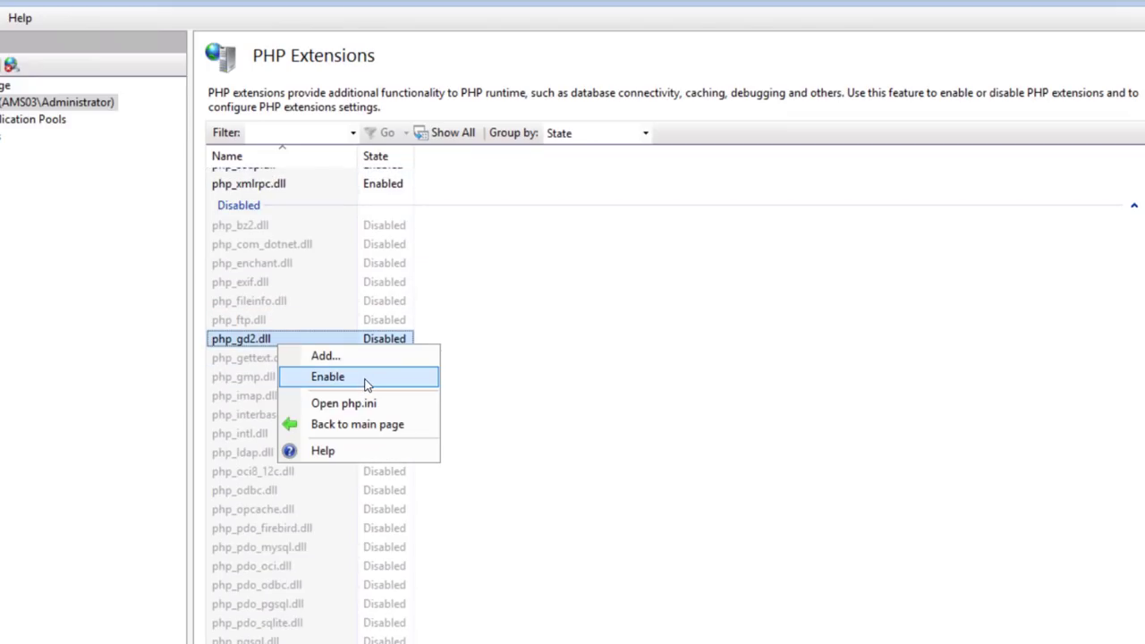
click(365, 381)
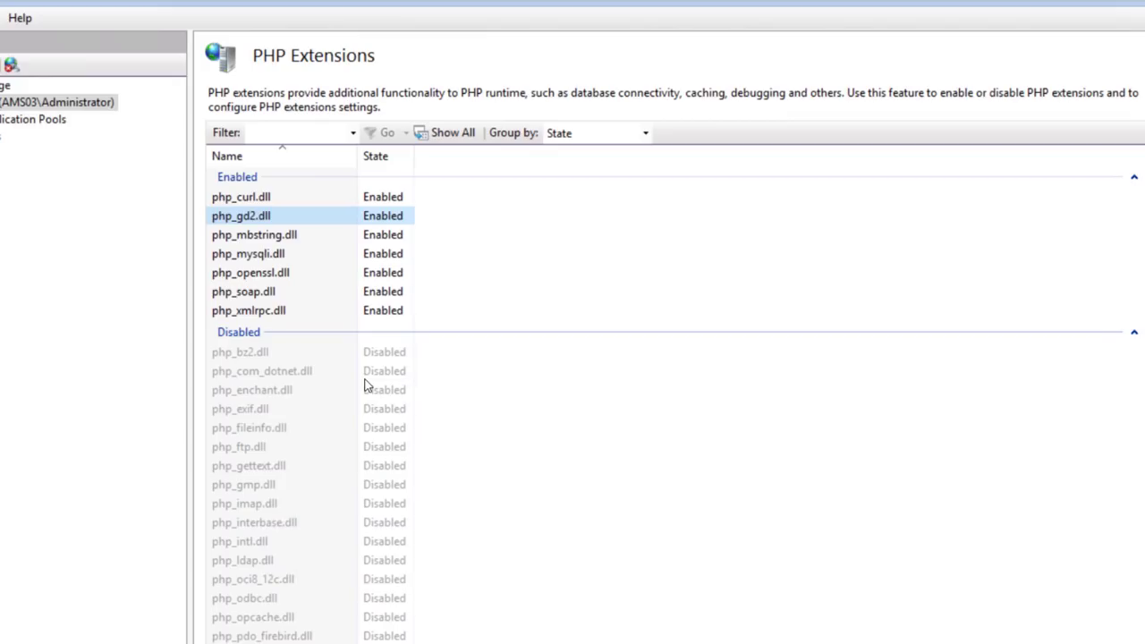
Disable the php_soap.dll and php_xmlrpc.dll extensions
click(250, 254)
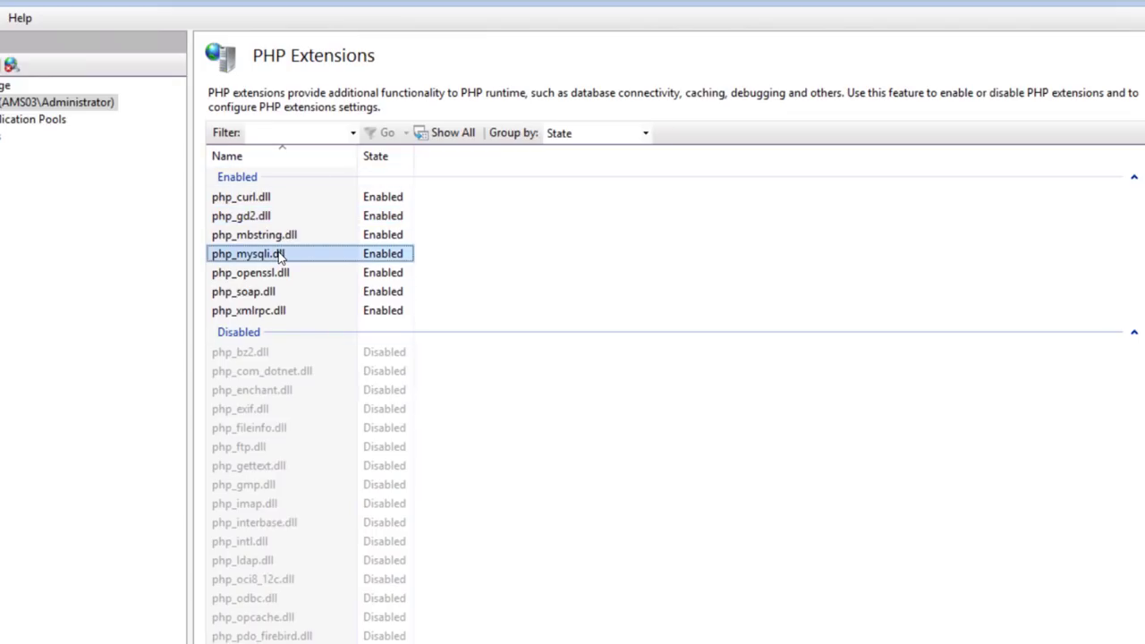
click(289, 274)
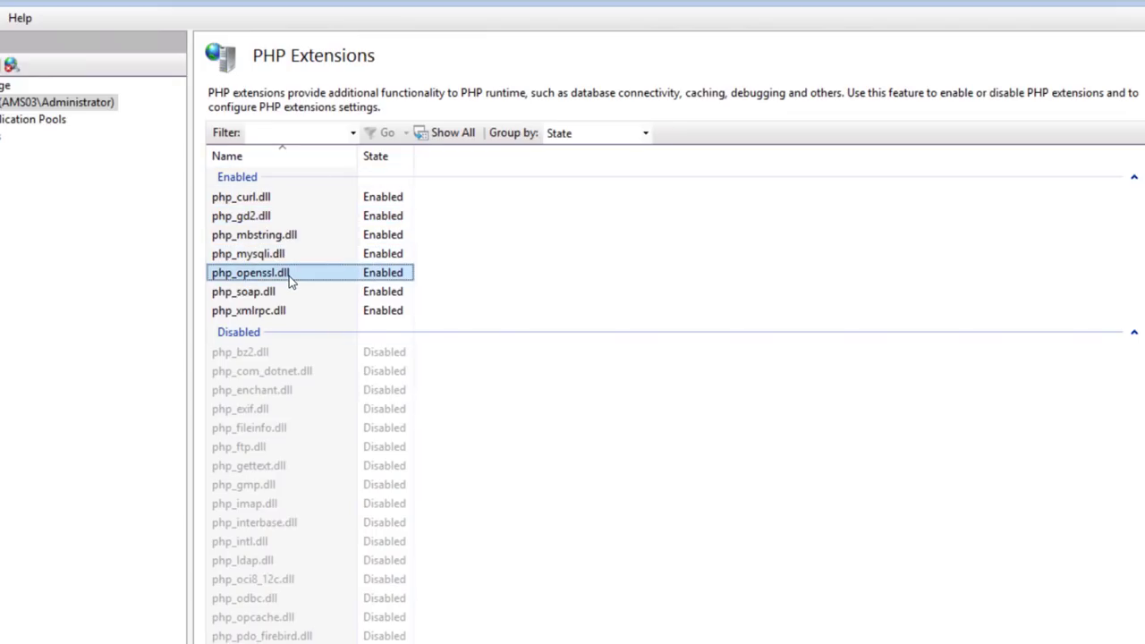
click(287, 294)
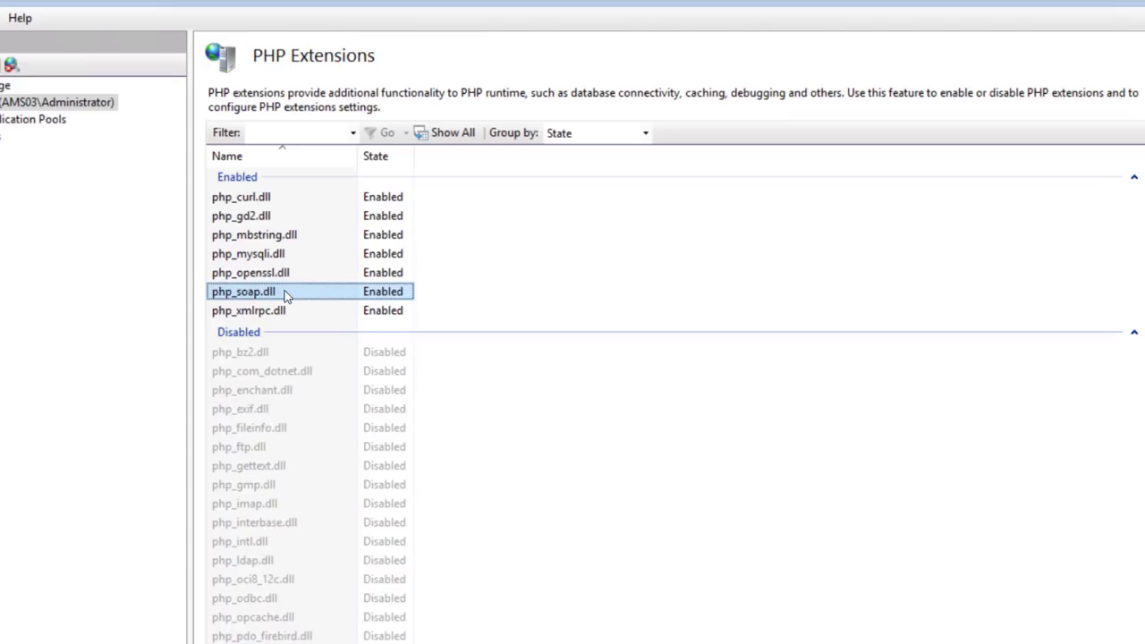
right_click(286, 296)
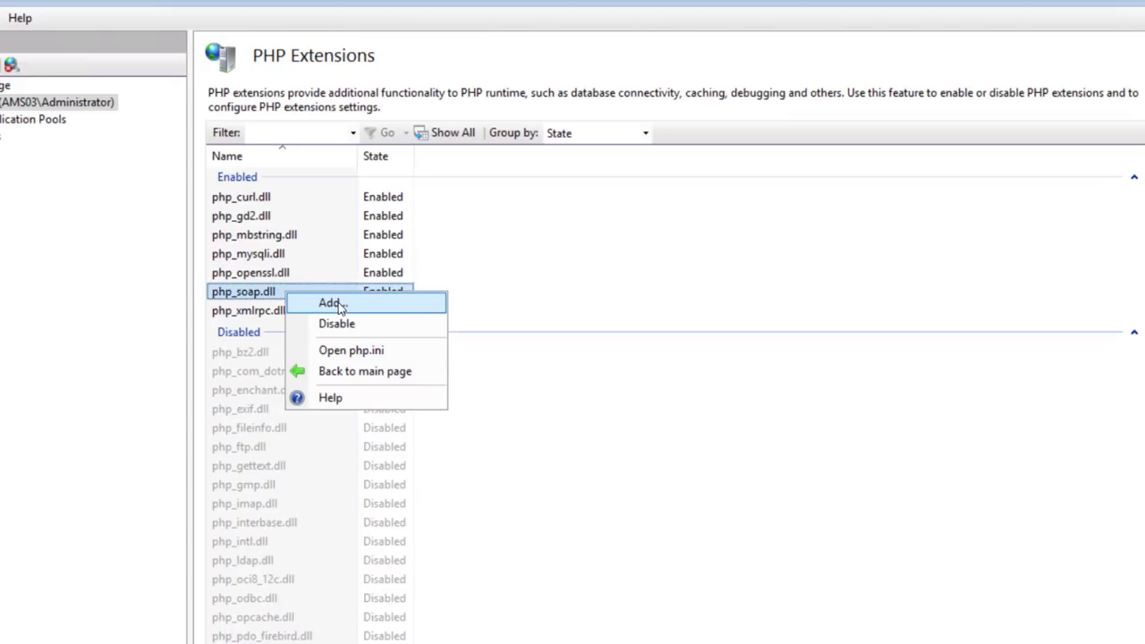
click(332, 322)
scroll(264, 279, up, 3)
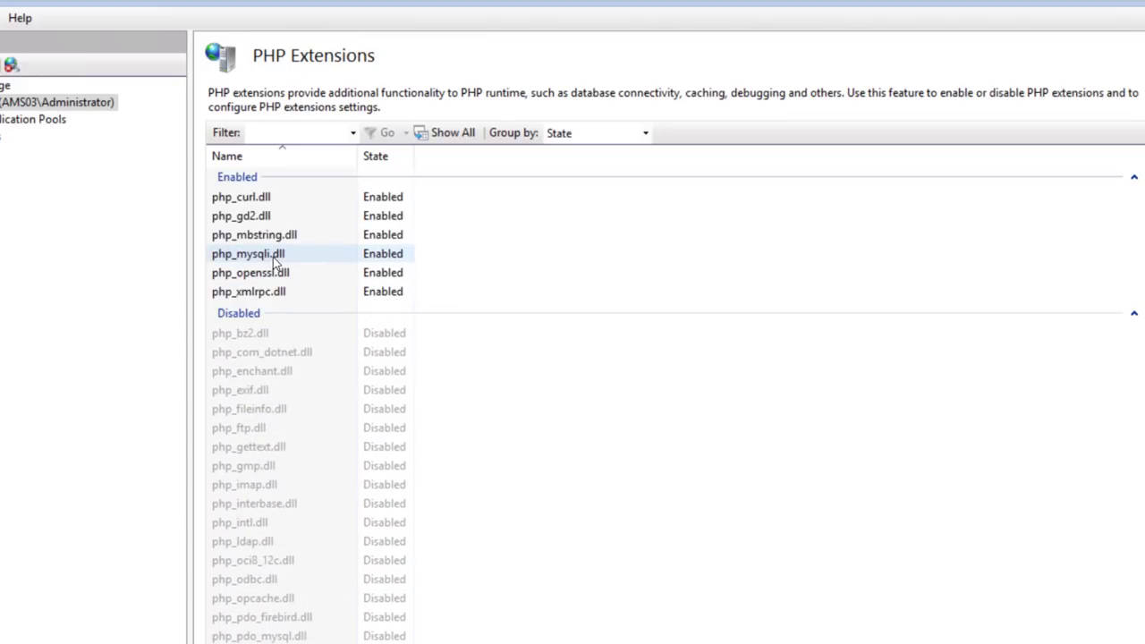
click(275, 292)
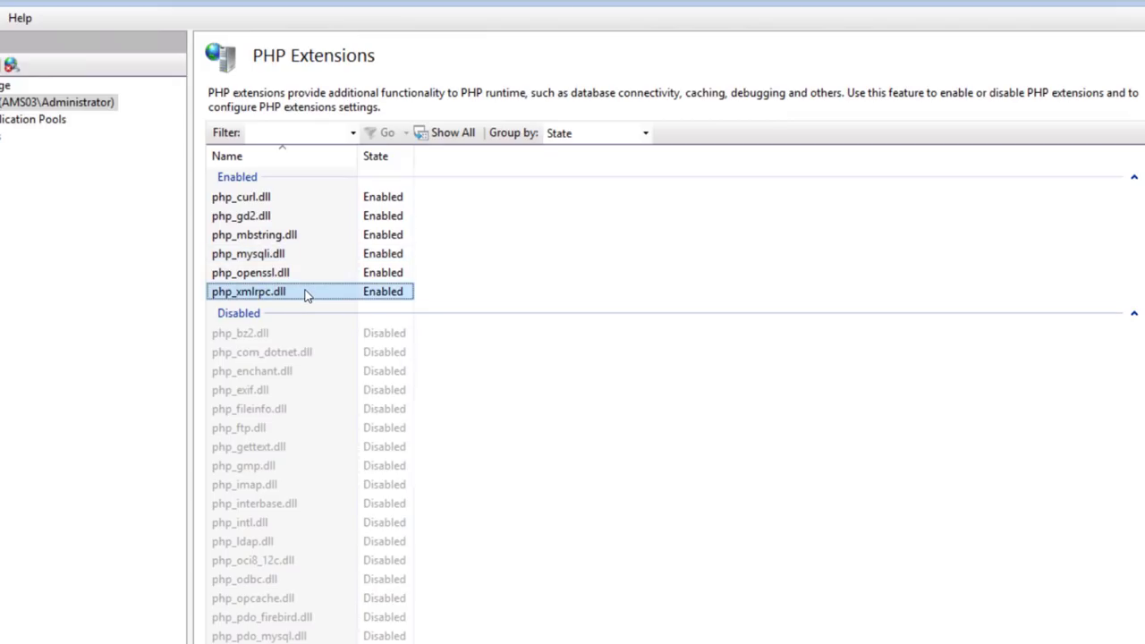
right_click(282, 292)
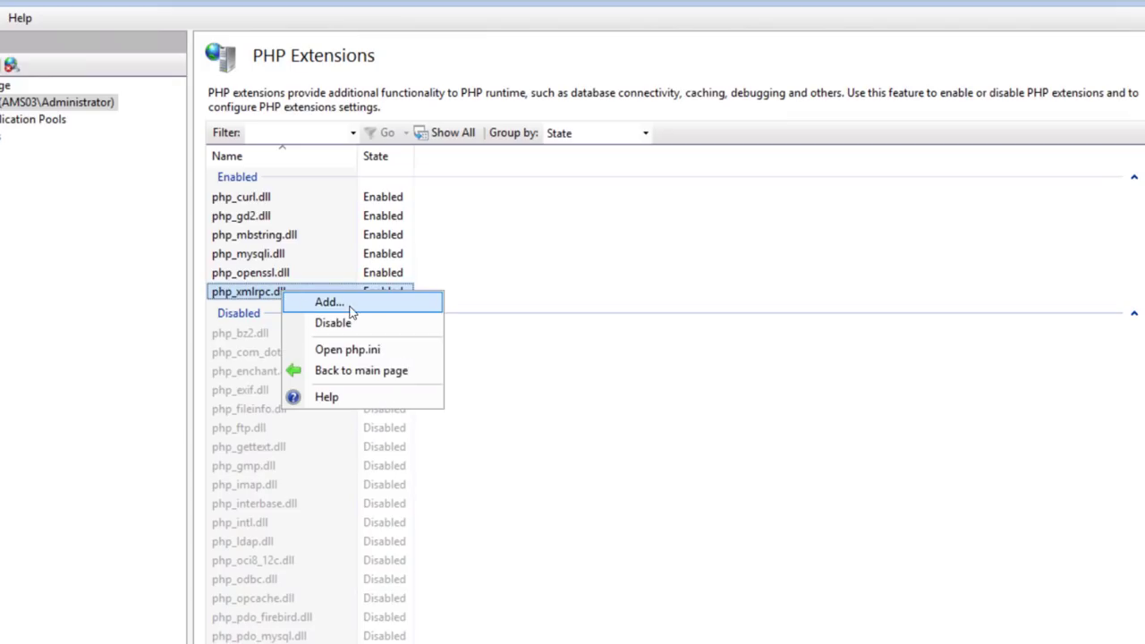
click(357, 320)
Enable the php_exif.dll and php_fileinfo.dll extensions
scroll(356, 322, up, 3)
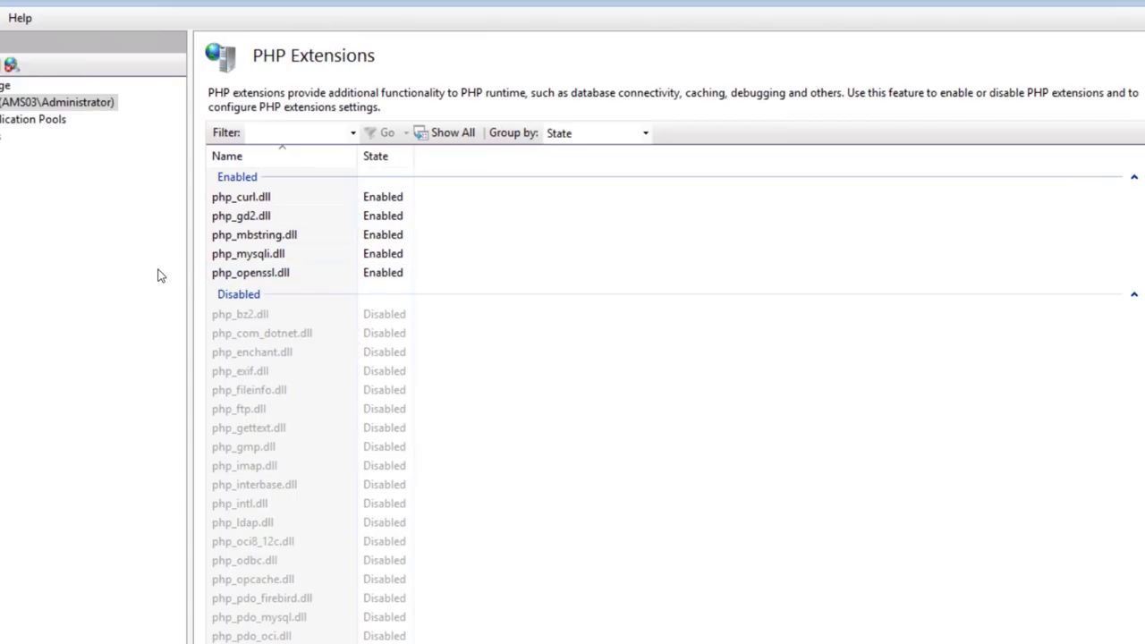
click(302, 374)
right_click(303, 374)
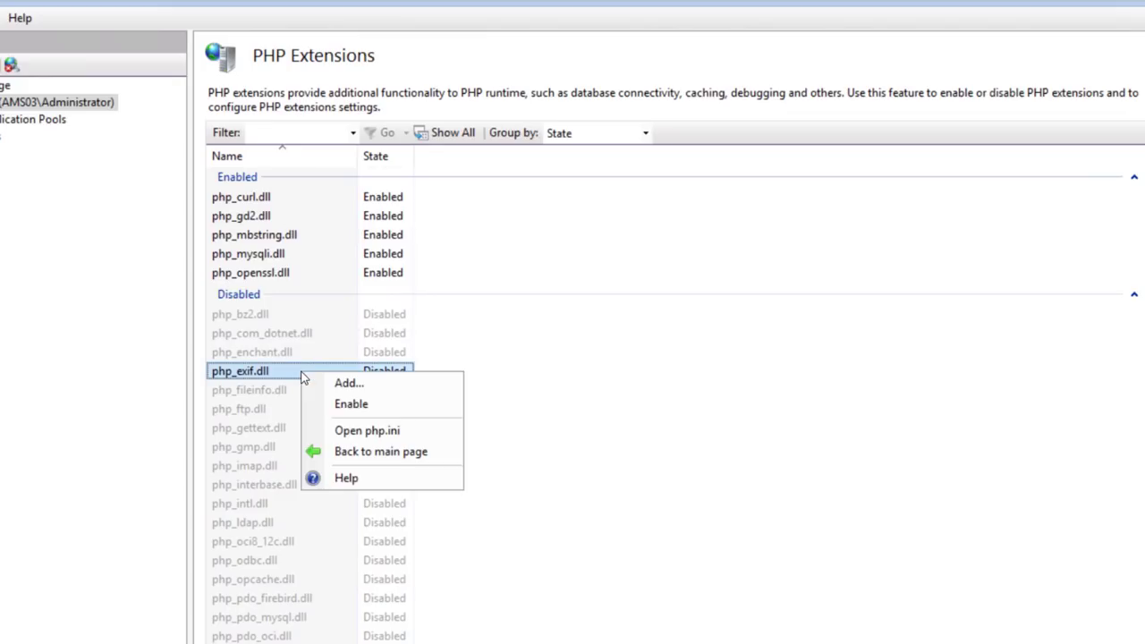
click(362, 402)
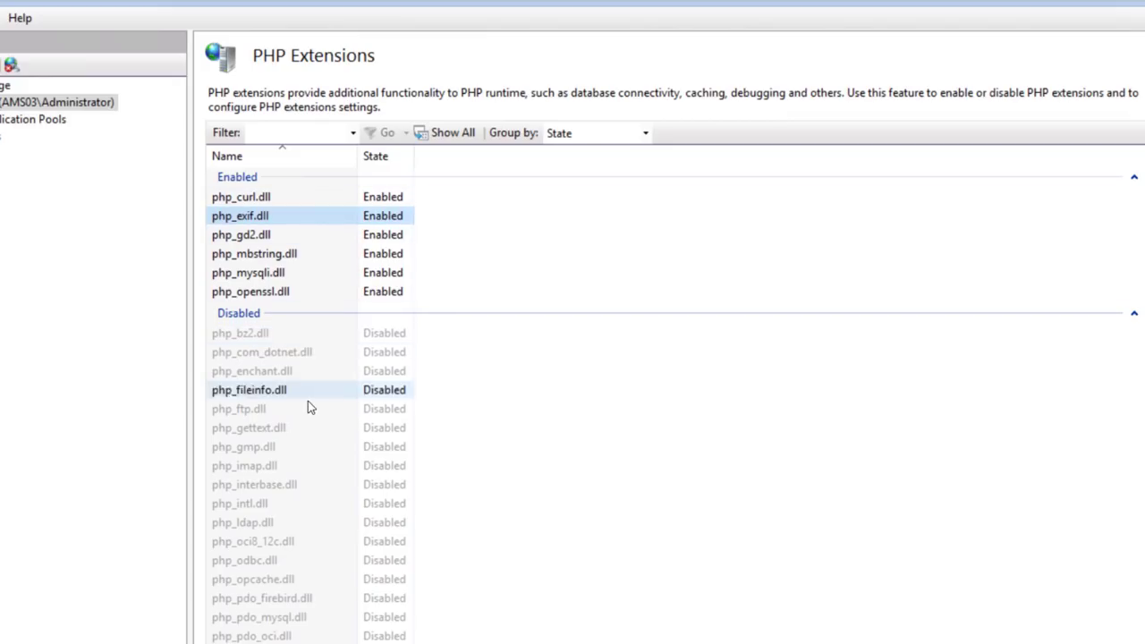
scroll(307, 408, down, 4)
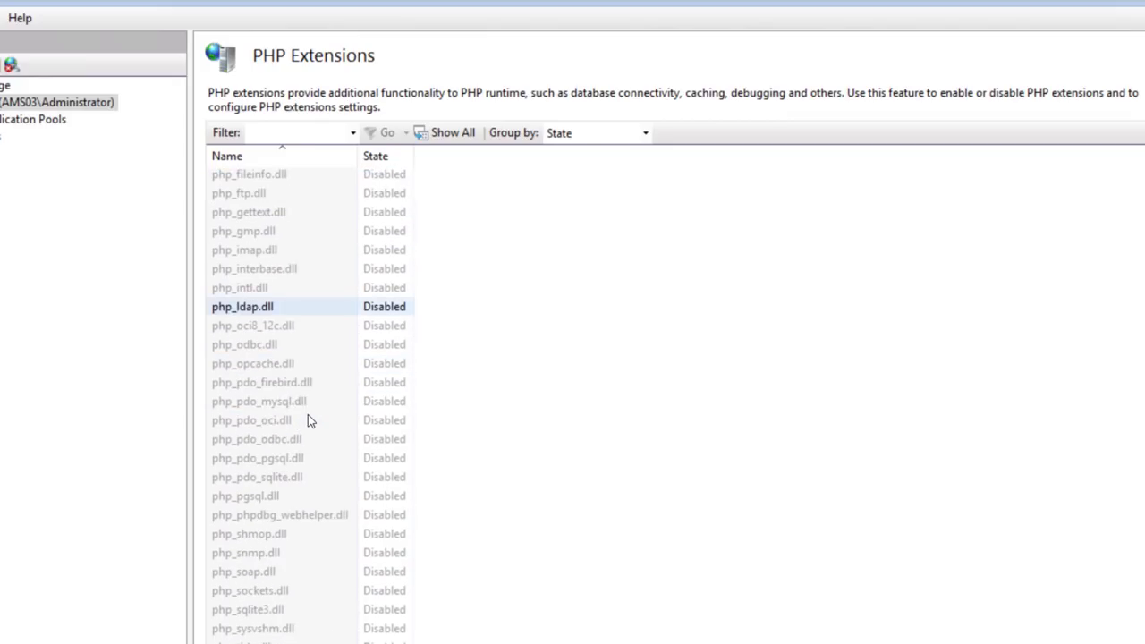
scroll(308, 416, down, 1)
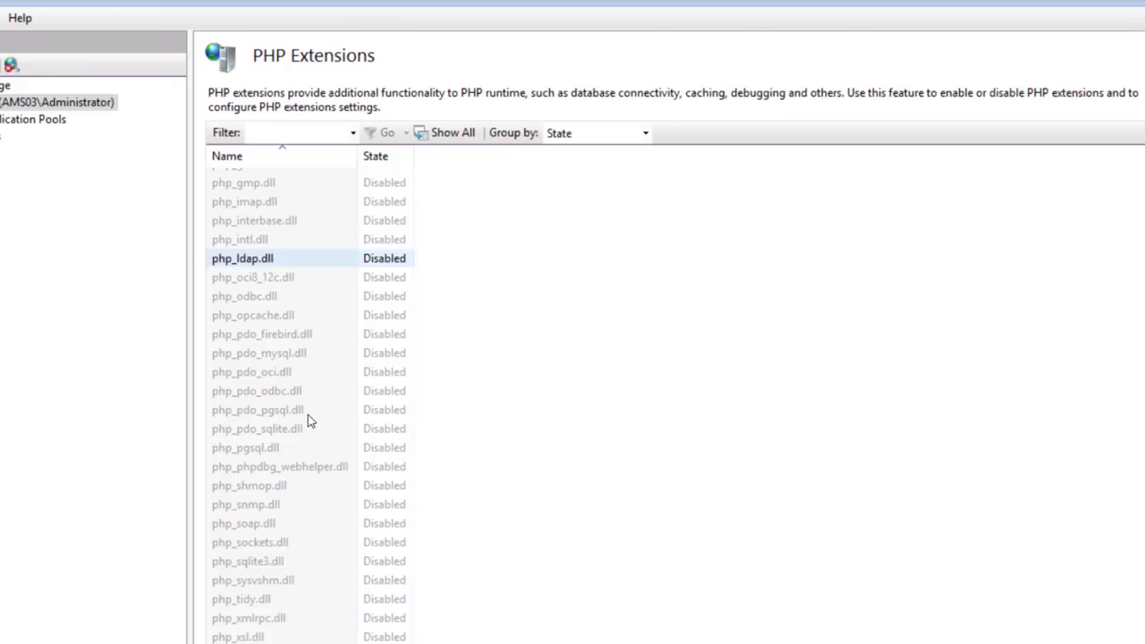
scroll(308, 416, up, 2)
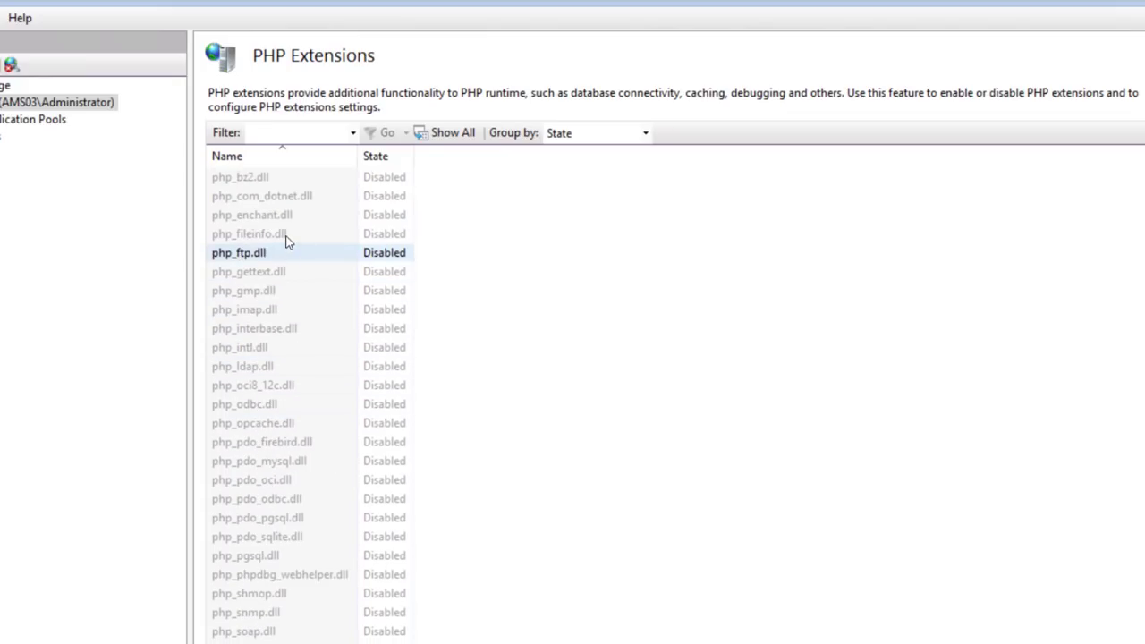
click(286, 237)
right_click(286, 237)
click(334, 266)
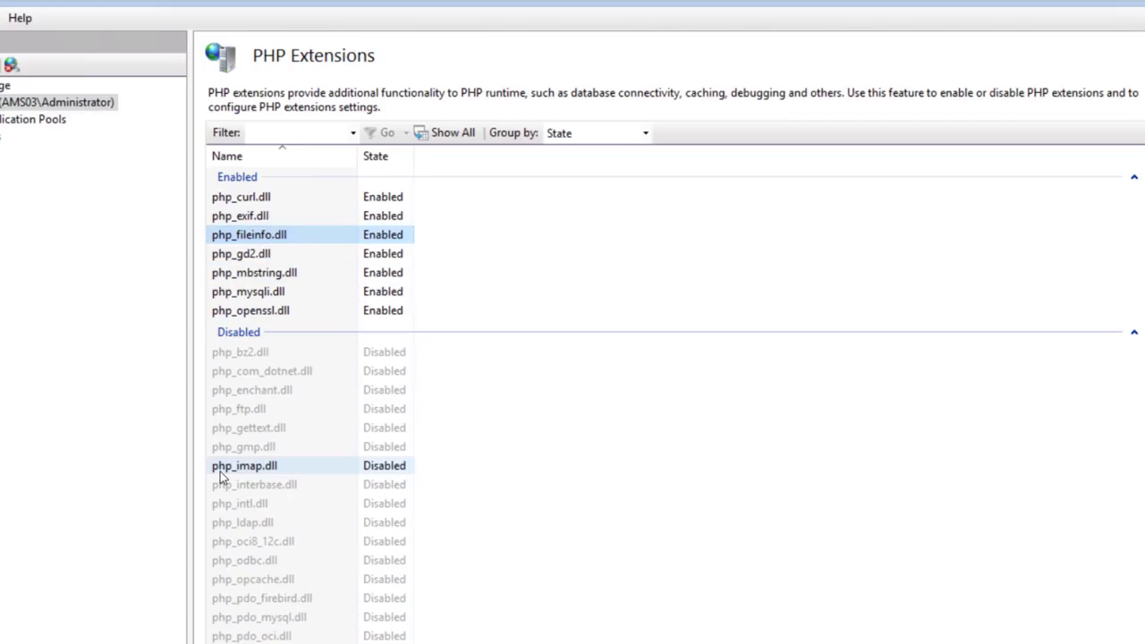
Enable the php_pdo_mysql.dll extension
scroll(315, 429, down, 4)
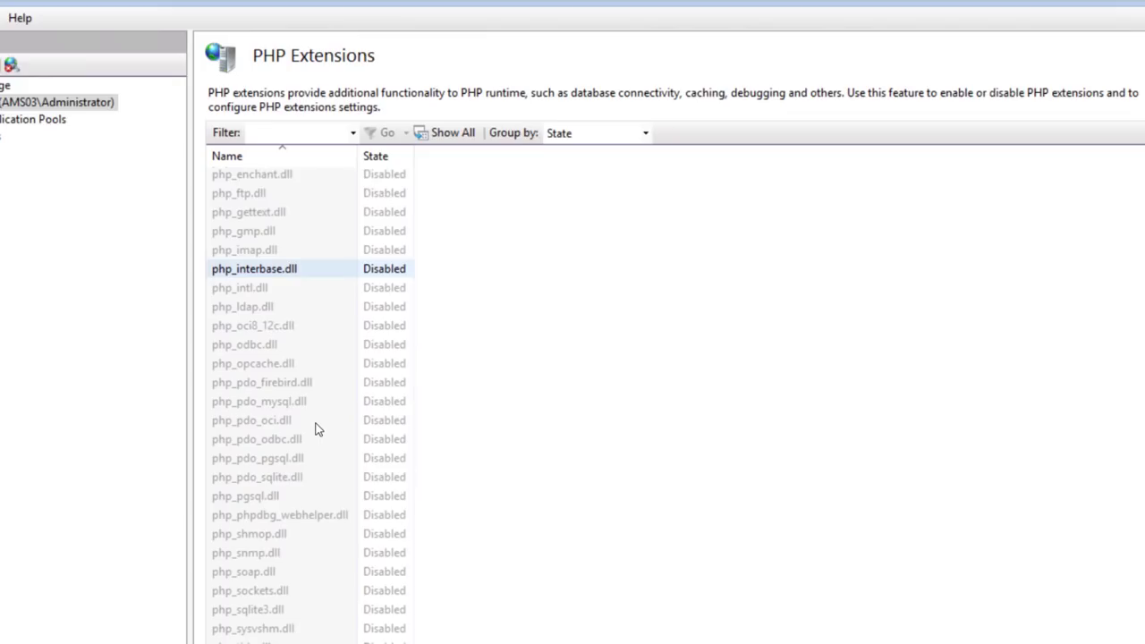
click(302, 477)
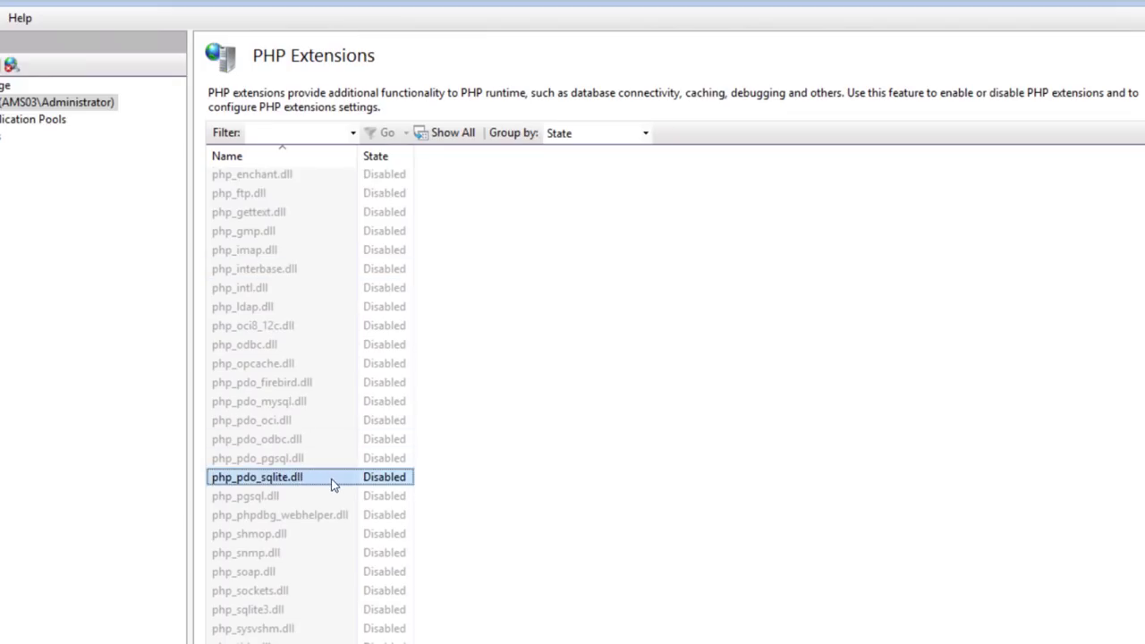
click(311, 404)
right_click(311, 405)
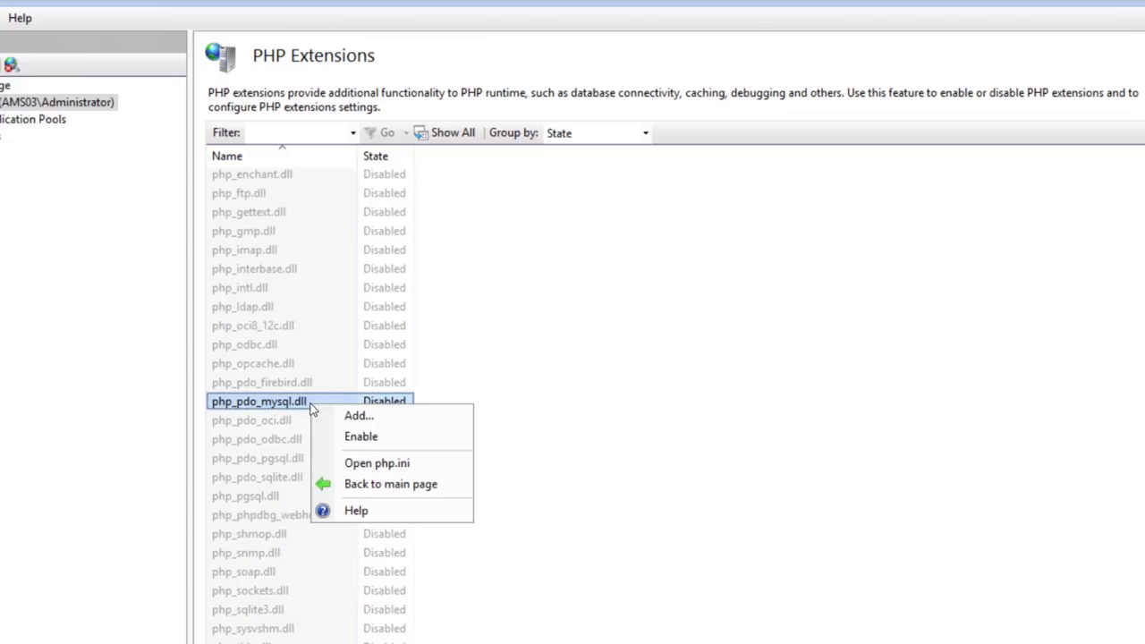
click(349, 436)
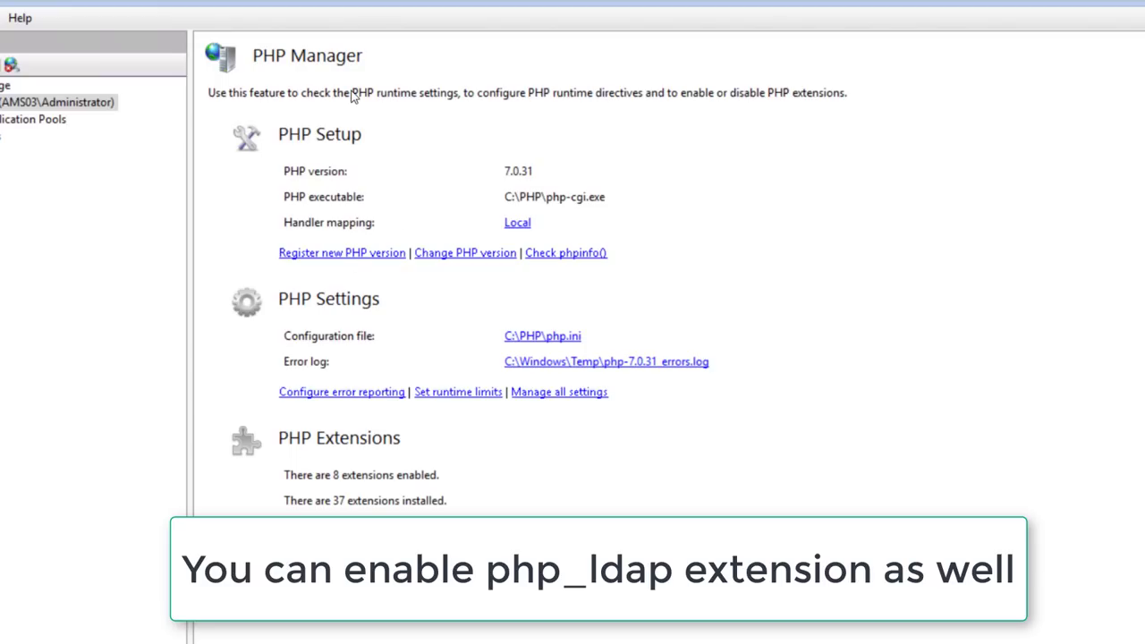
Add PHP setting session_entropy_length with value 35 in the PHP section
click(99, 109)
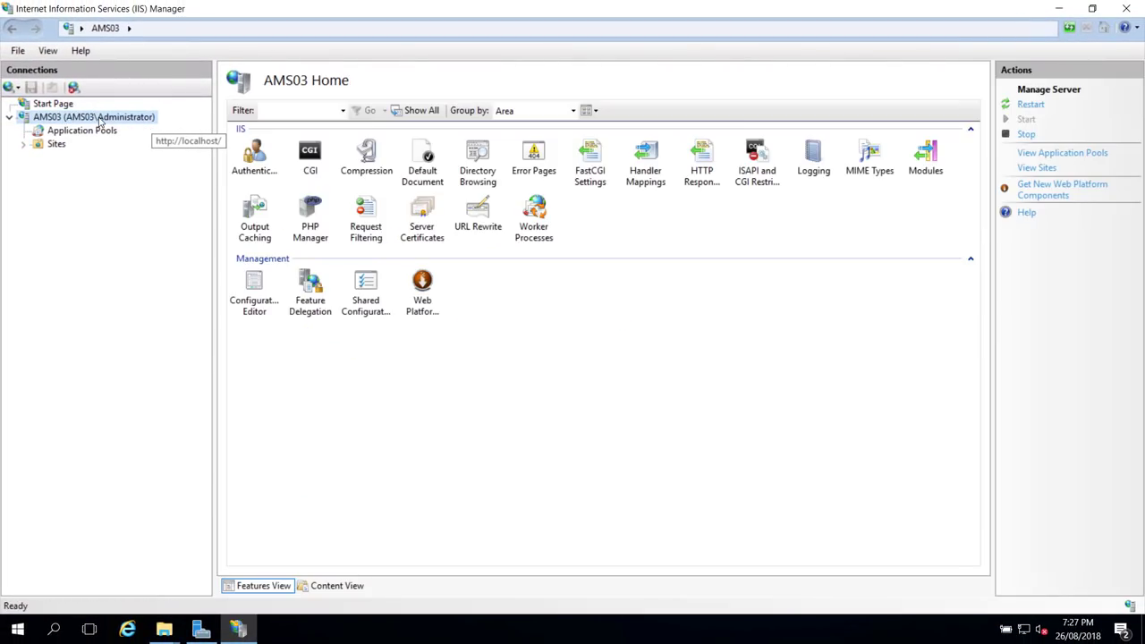
double_click(308, 235)
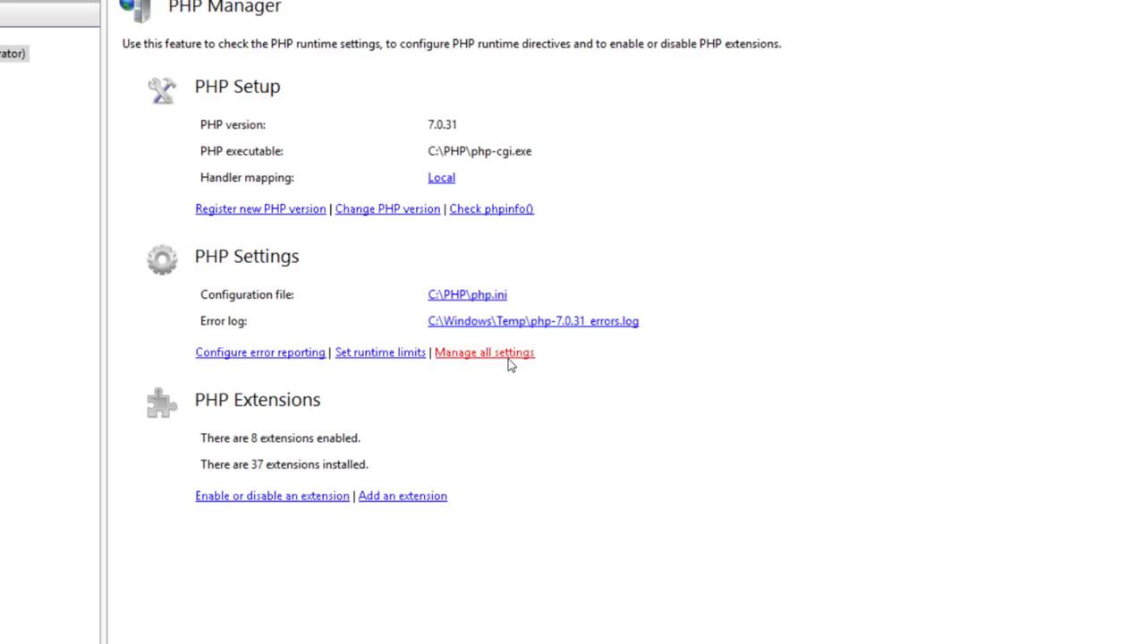
click(506, 356)
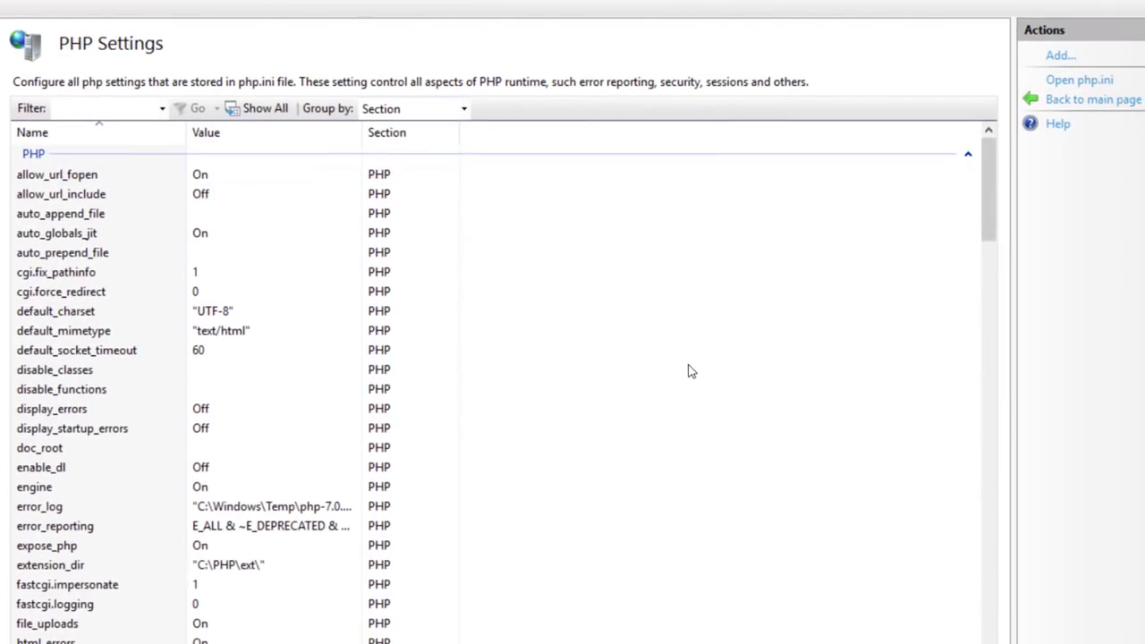
click(1060, 56)
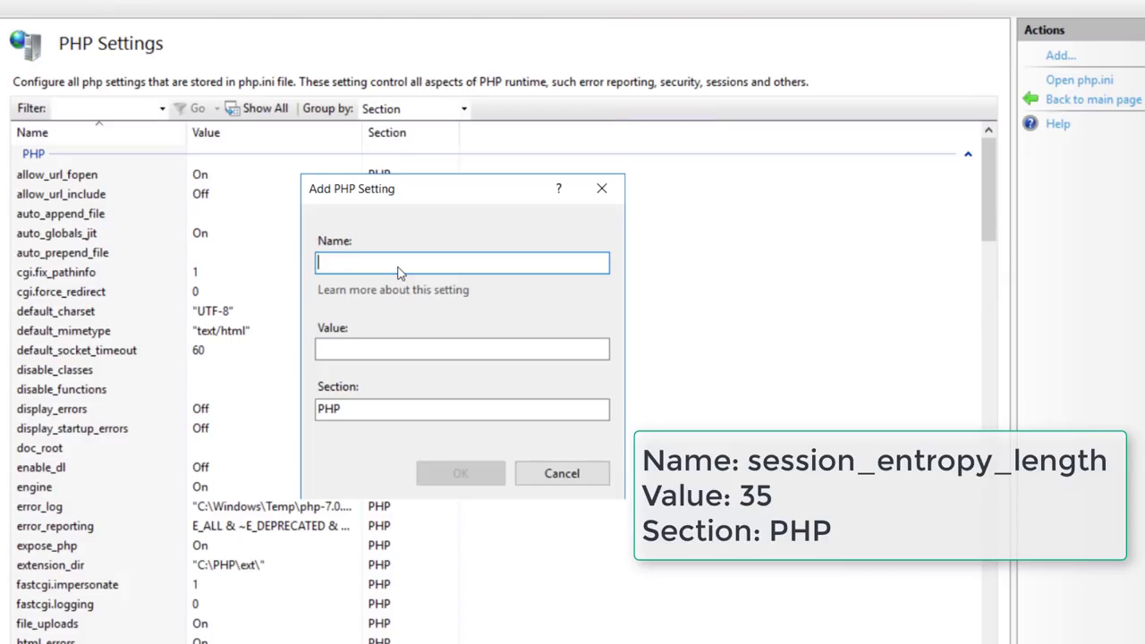
text(session)
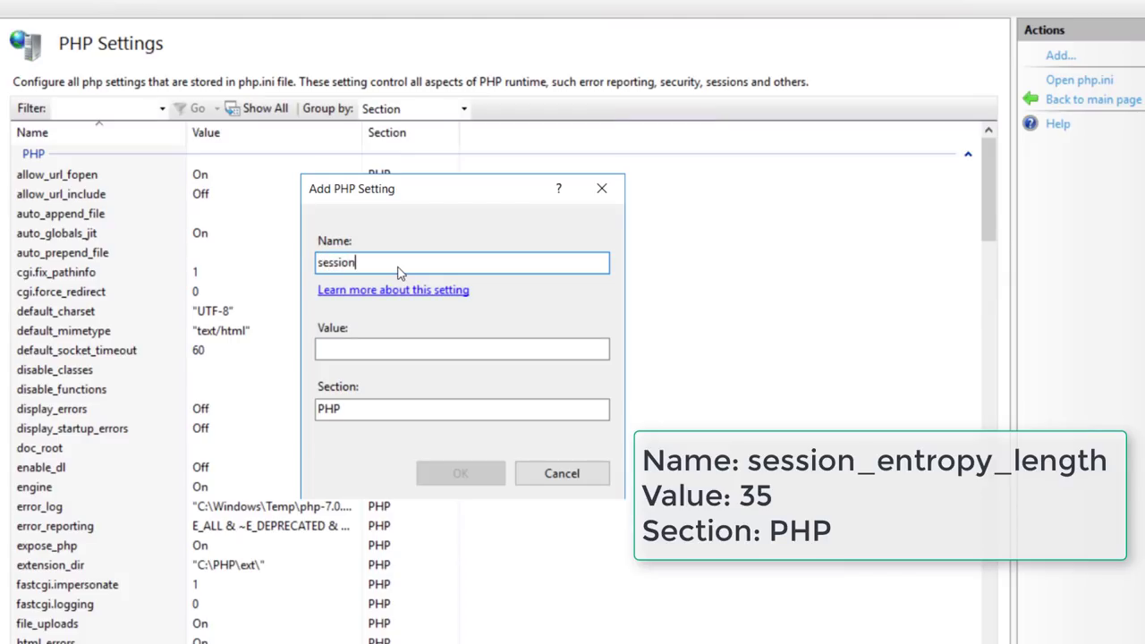
text(_entropy_length)
click(362, 351)
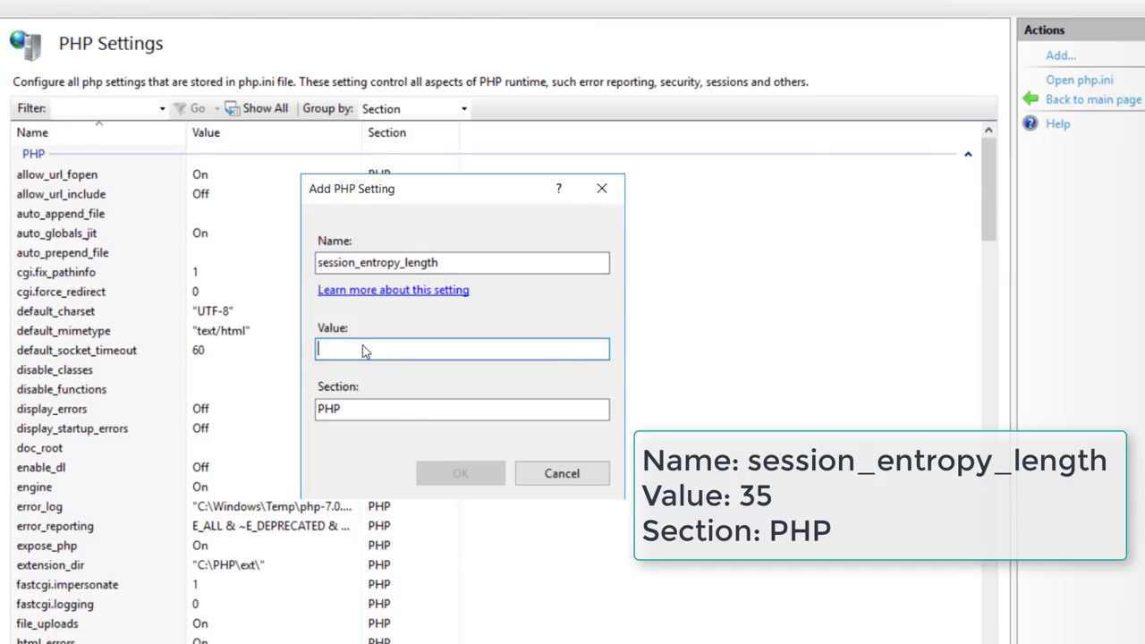
text(35)
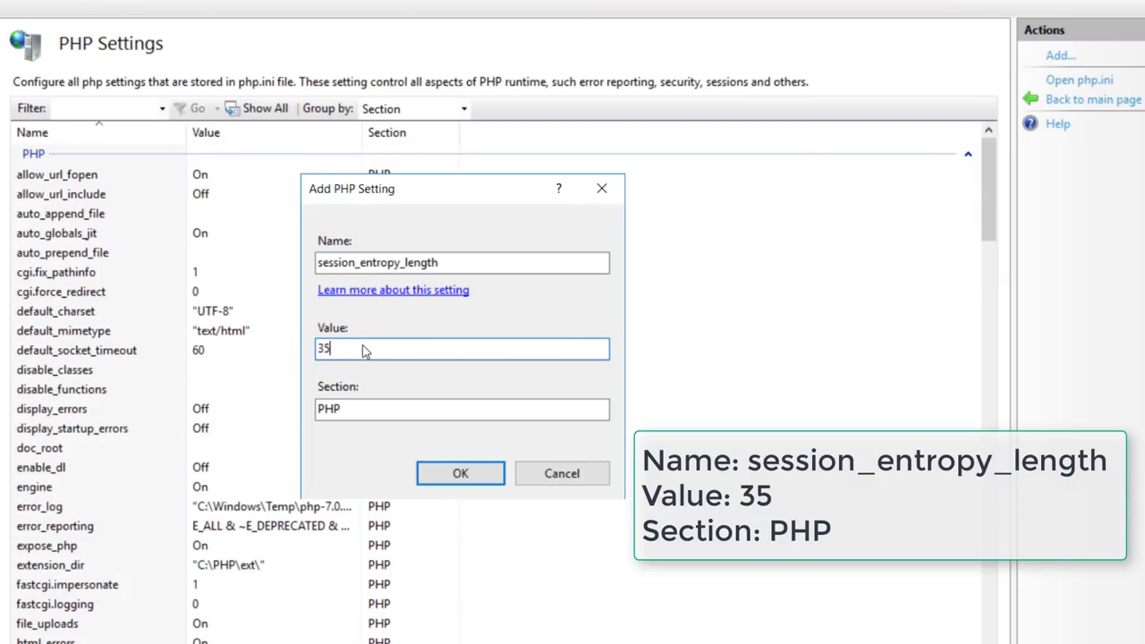
drag(358, 413, 309, 409)
click(475, 472)
Filter the PHP settings by 'session_entr' and select the new session_entropy_length entry
scroll(164, 194, down, 5)
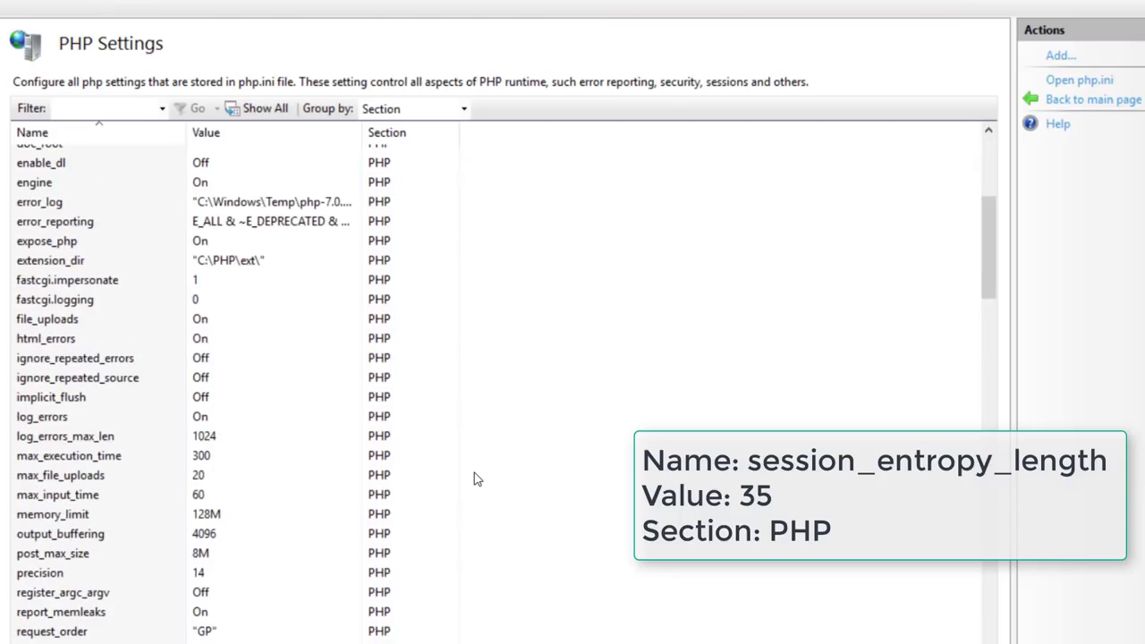
click(90, 109)
text(session_entr)
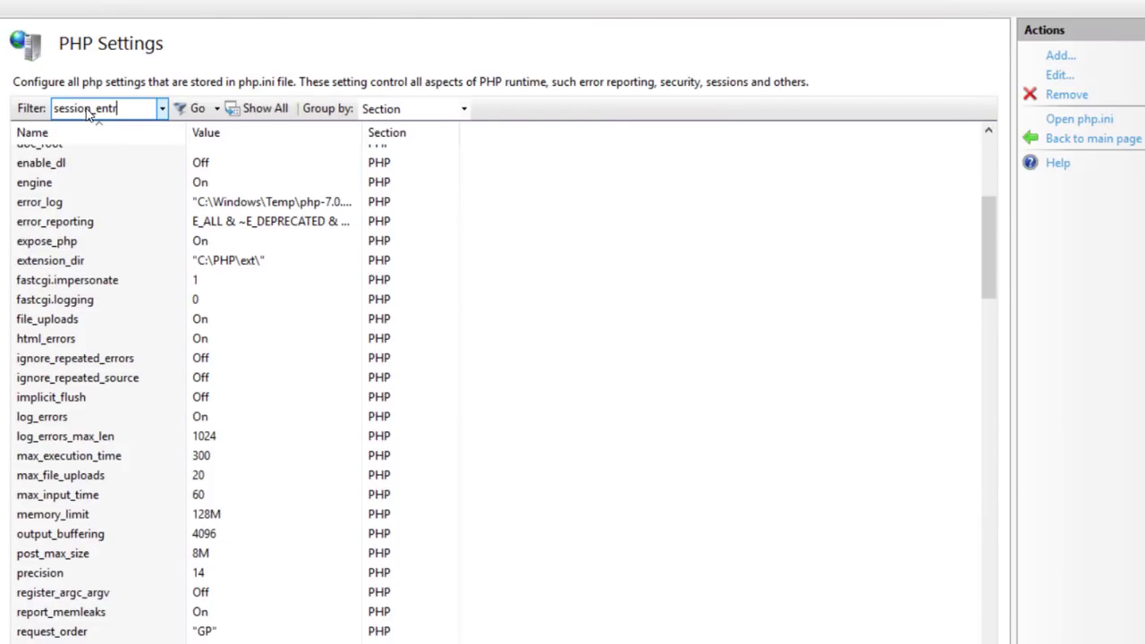
click(179, 179)
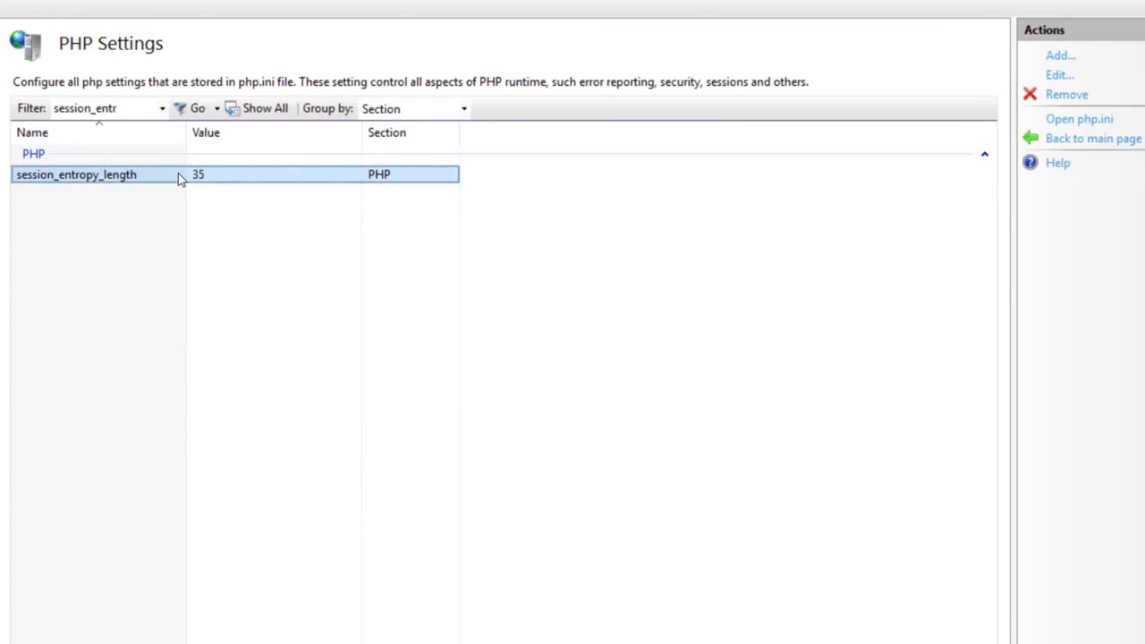
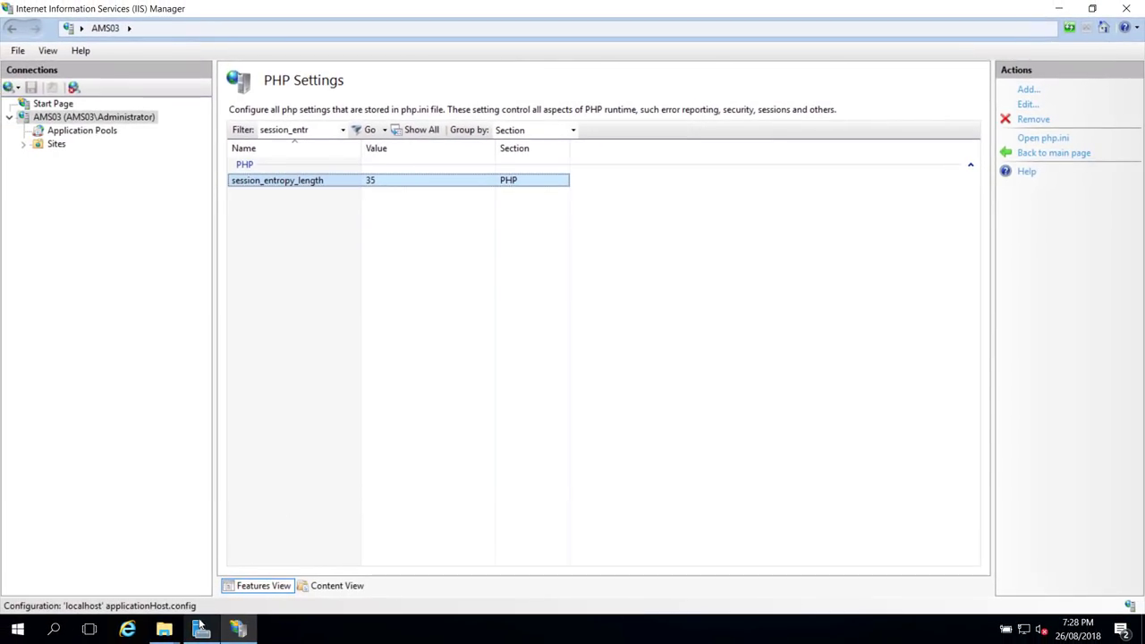
Navigate File Explorer to the C:\inetpub\wwwroot folder
click(128, 629)
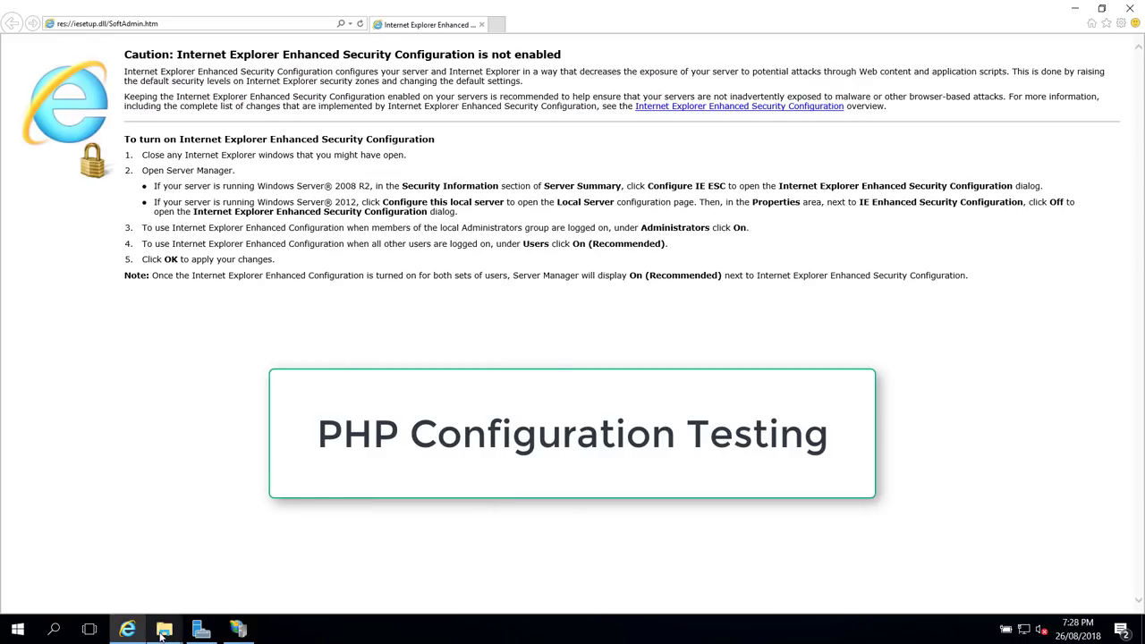
mouse_move(161, 622)
click(51, 562)
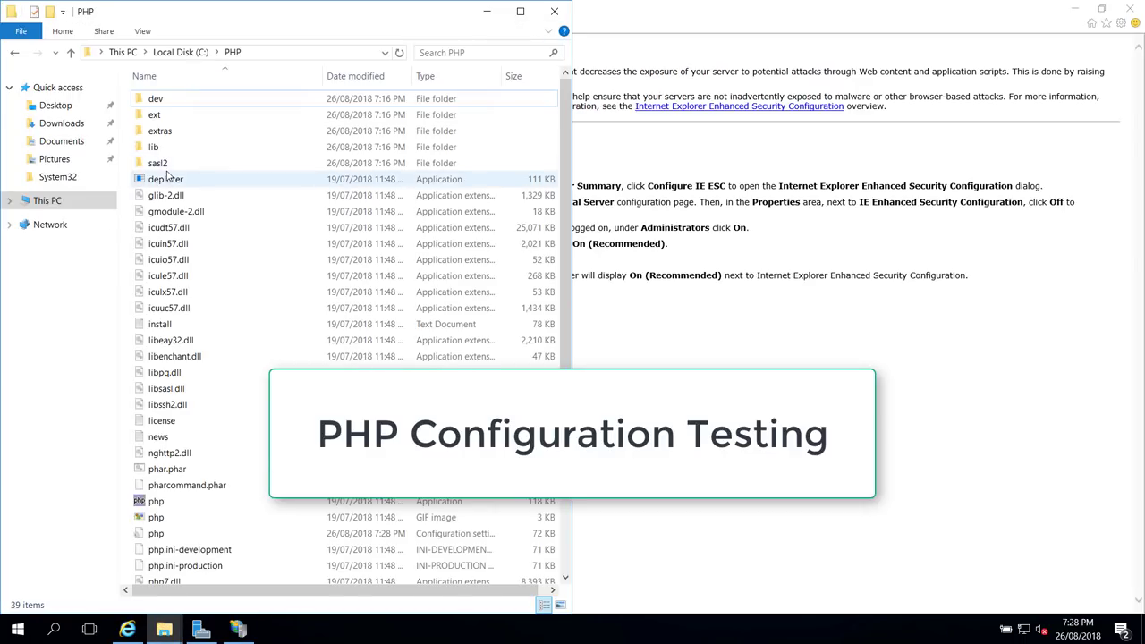
click(49, 200)
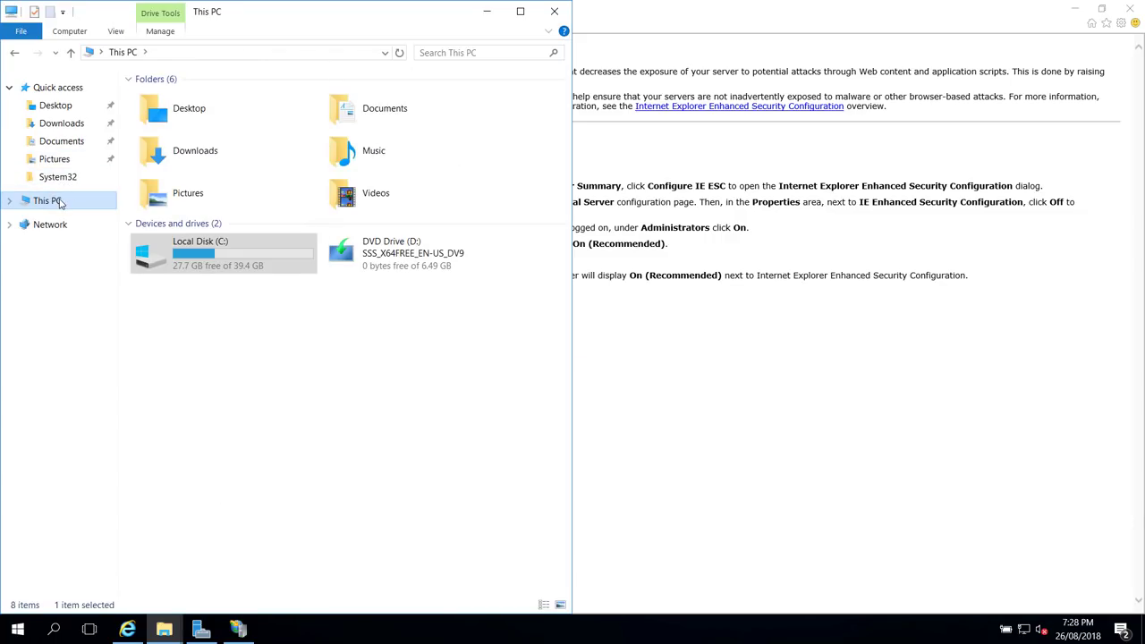
double_click(197, 252)
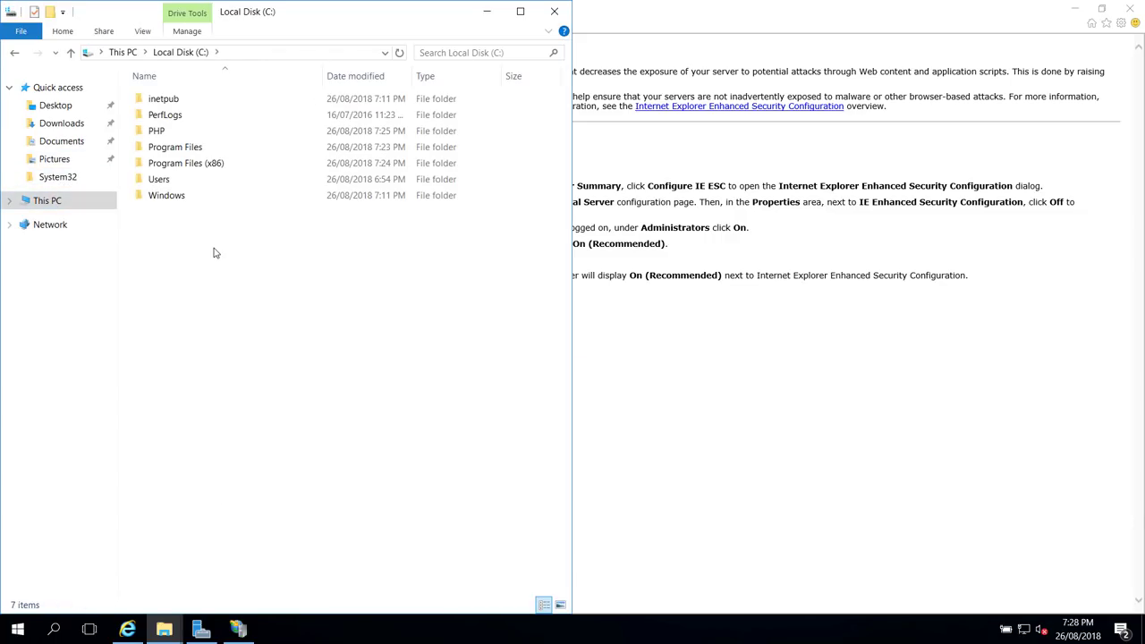
double_click(192, 100)
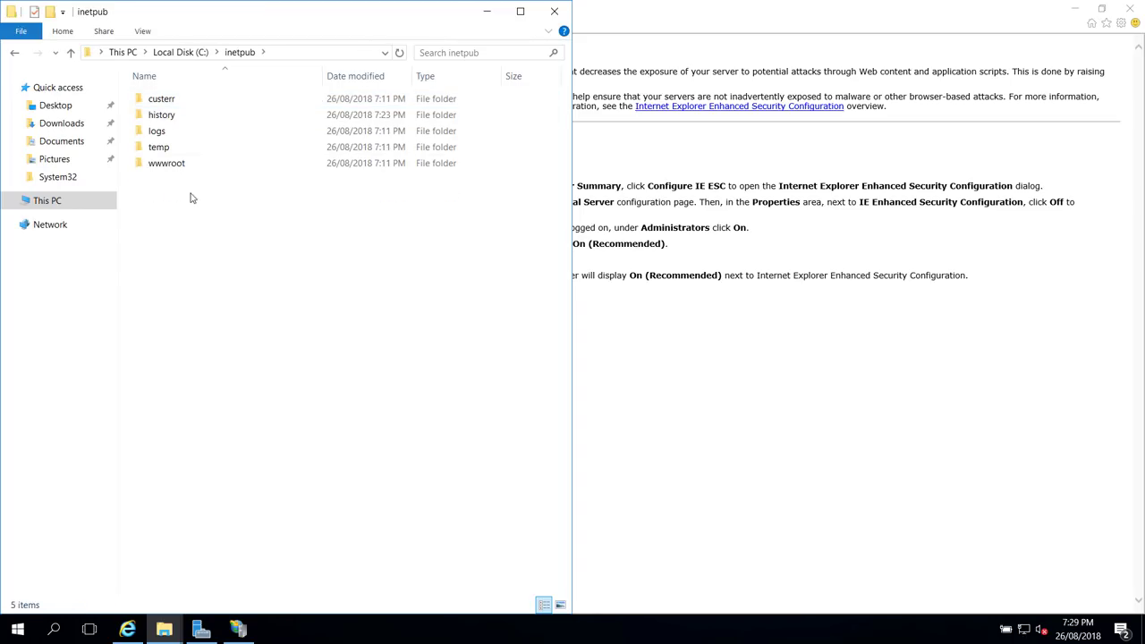
double_click(197, 167)
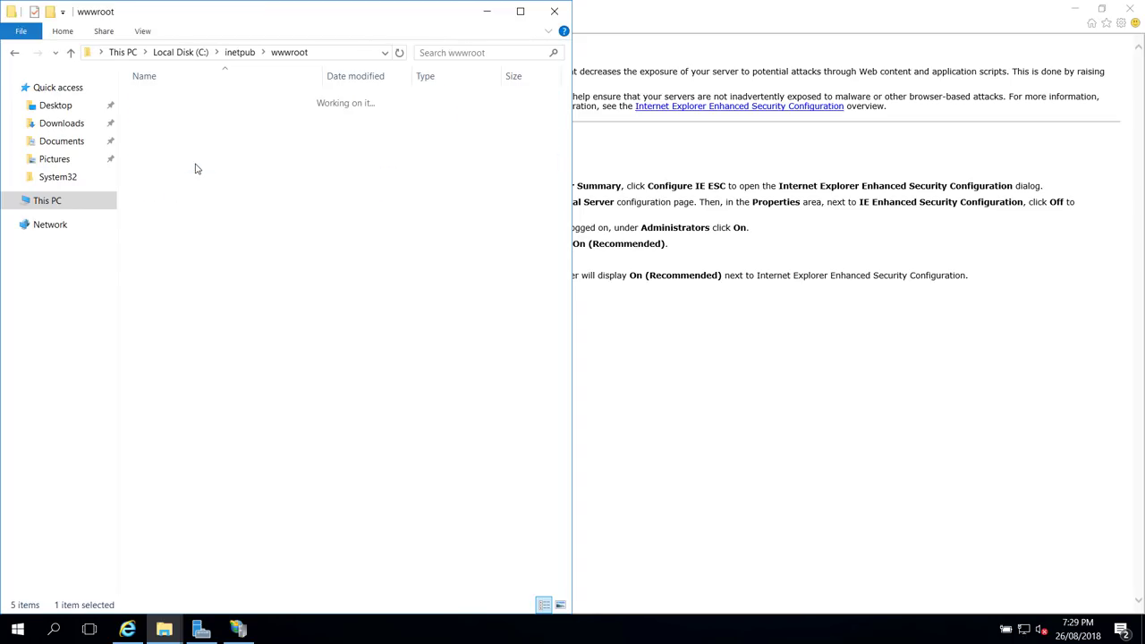
Create a new text document named phpinfo.php in wwwroot and open it in Notepad
right_click(240, 190)
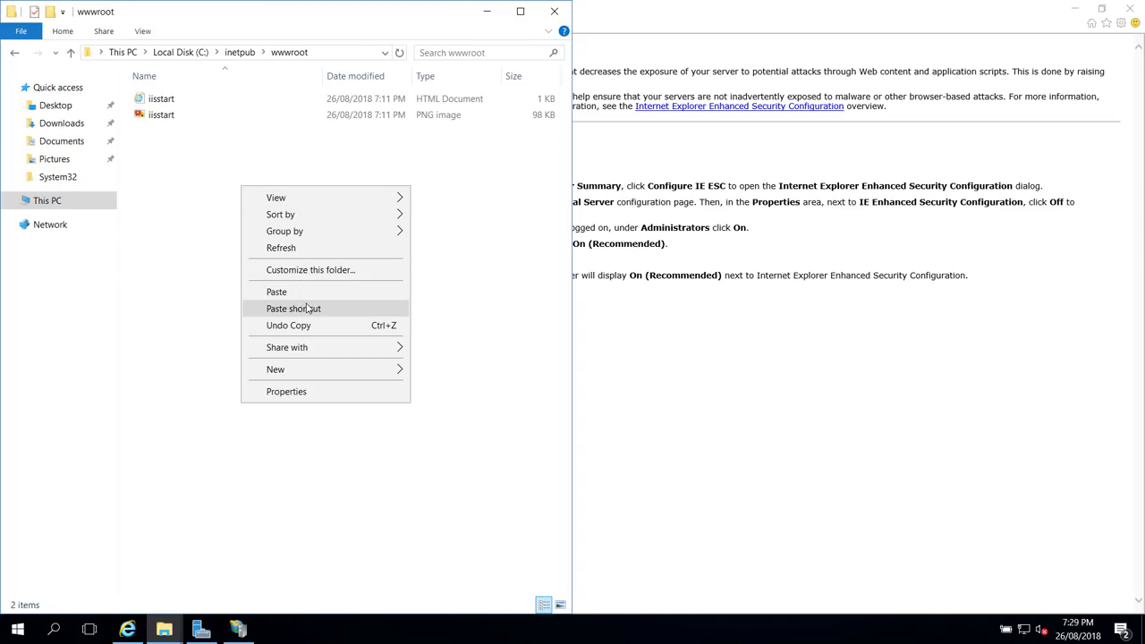
mouse_move(300, 367)
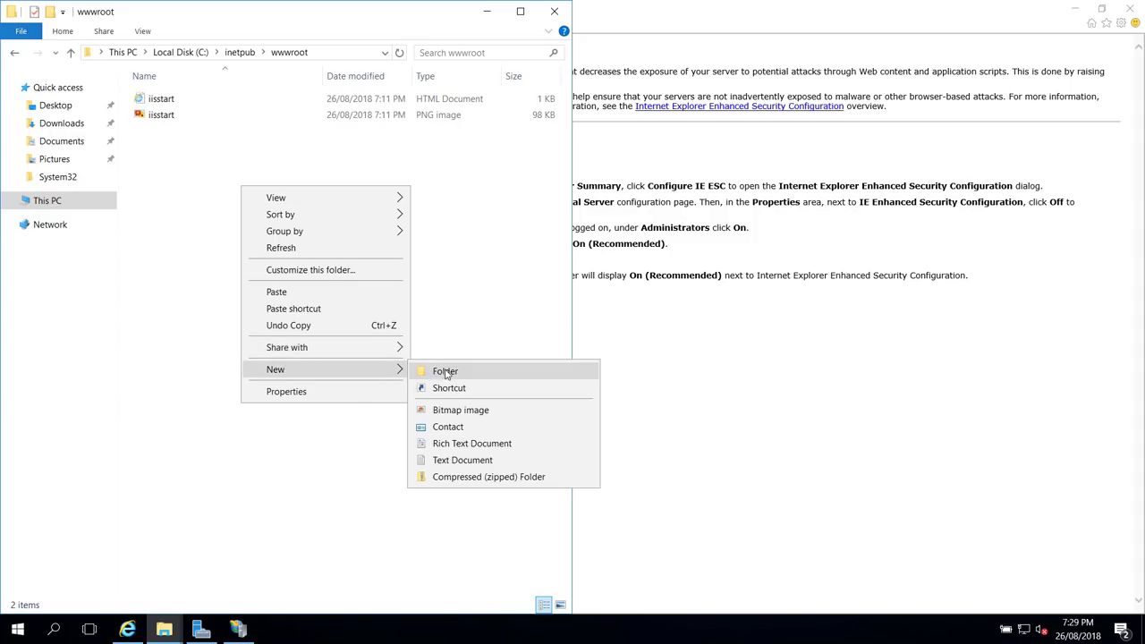
click(462, 460)
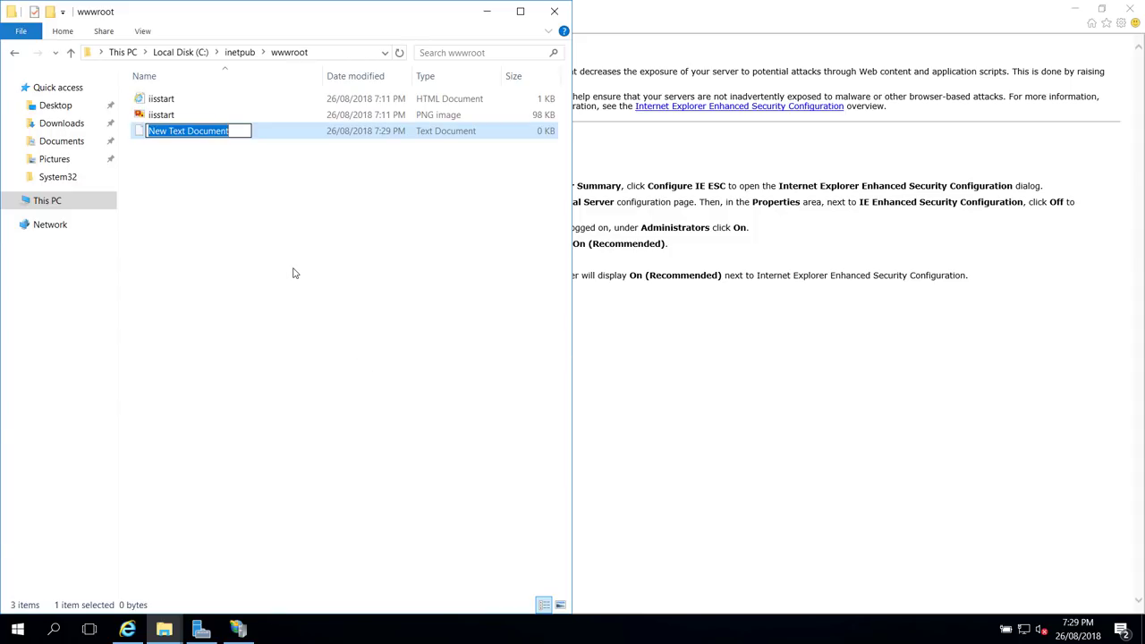
text(php)
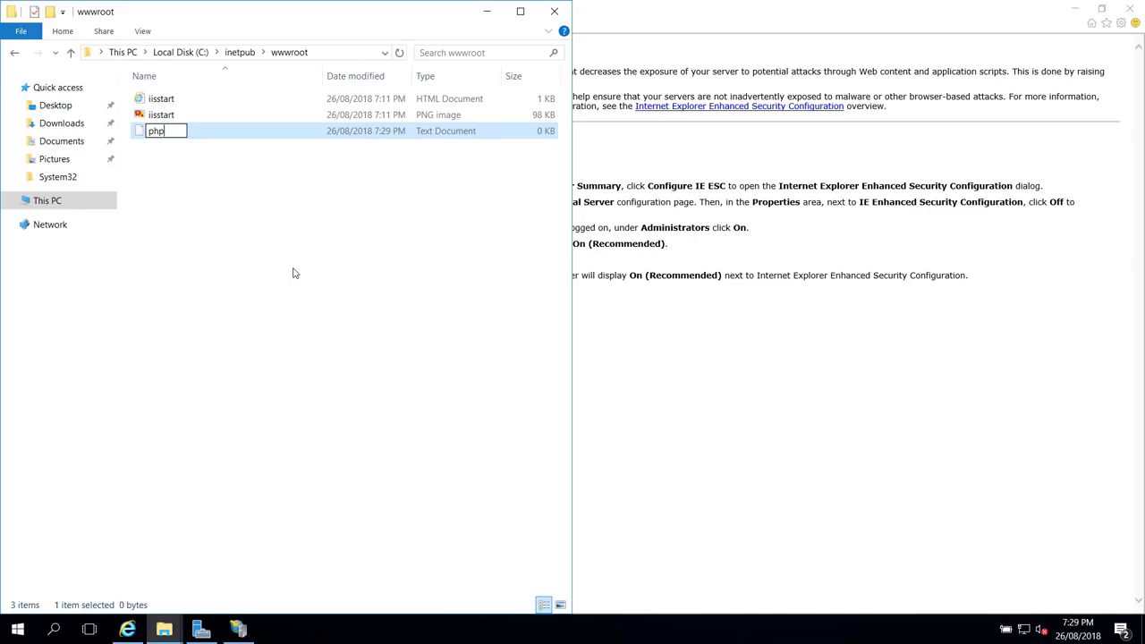
text(info.php)
key(Return)
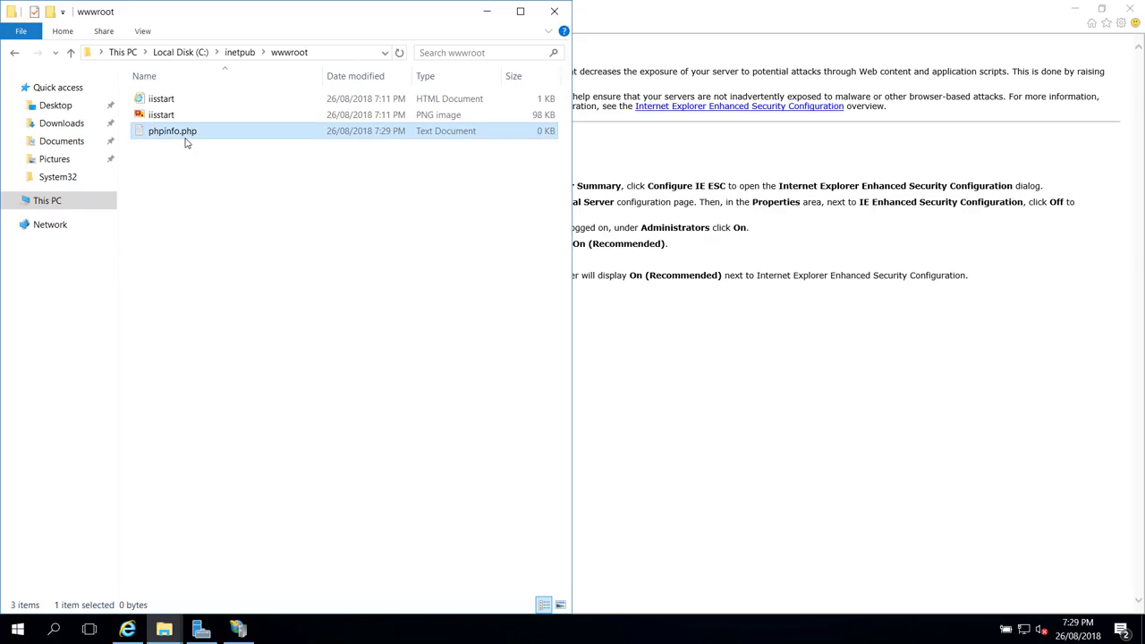
double_click(185, 137)
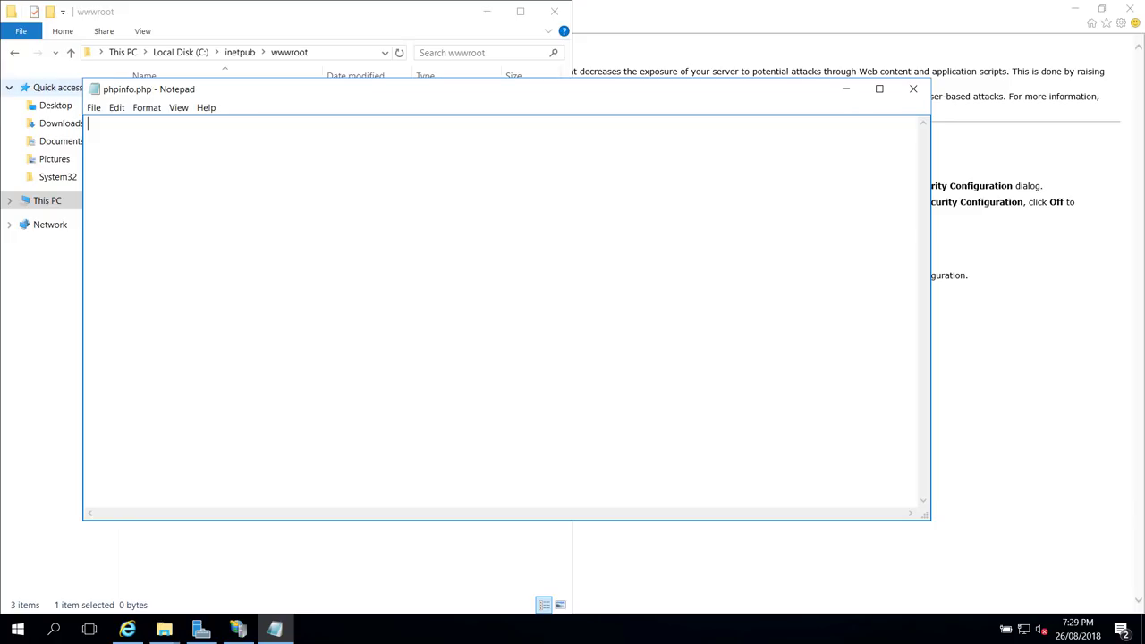
Paste <?php phpinfo(); ?> into phpinfo.php, then save and close Notepad
right_click(123, 135)
click(164, 189)
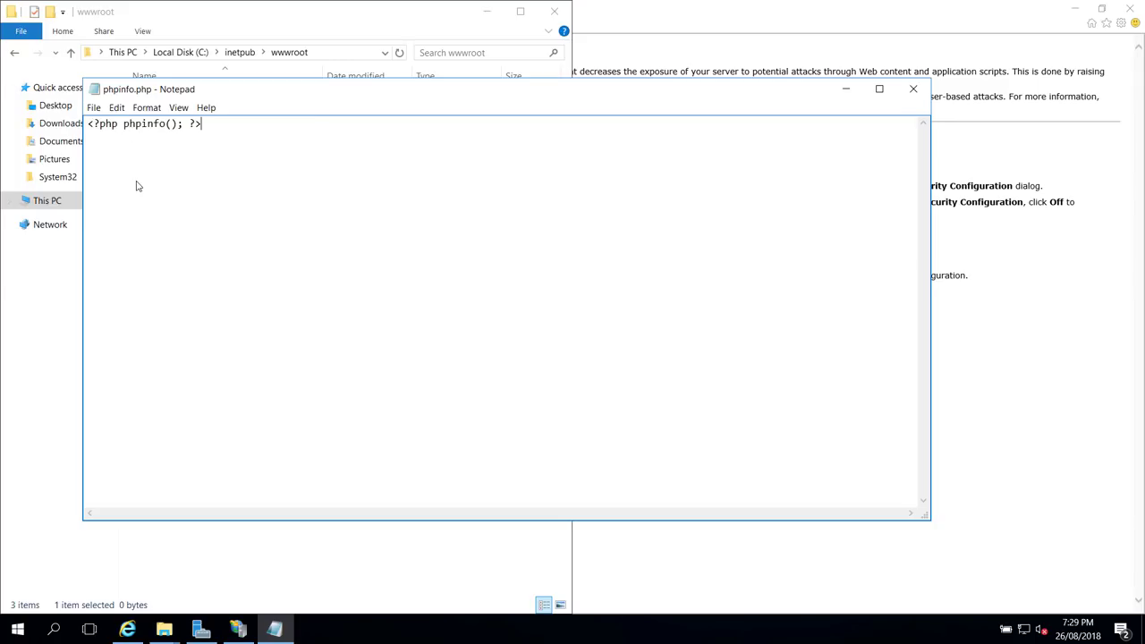
click(913, 89)
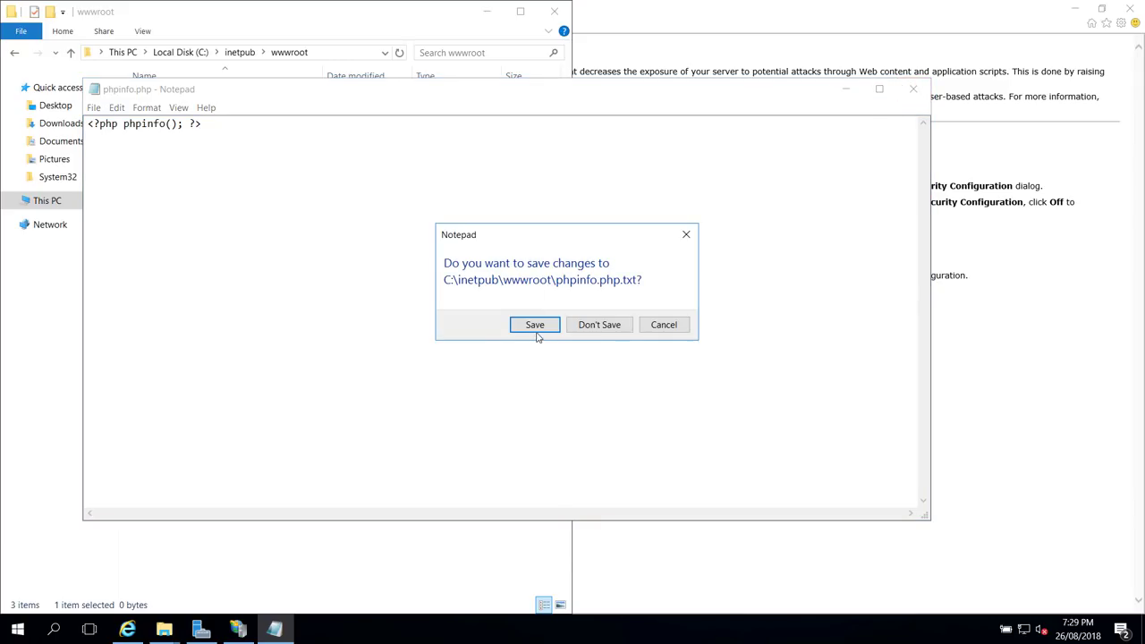
click(536, 331)
click(143, 31)
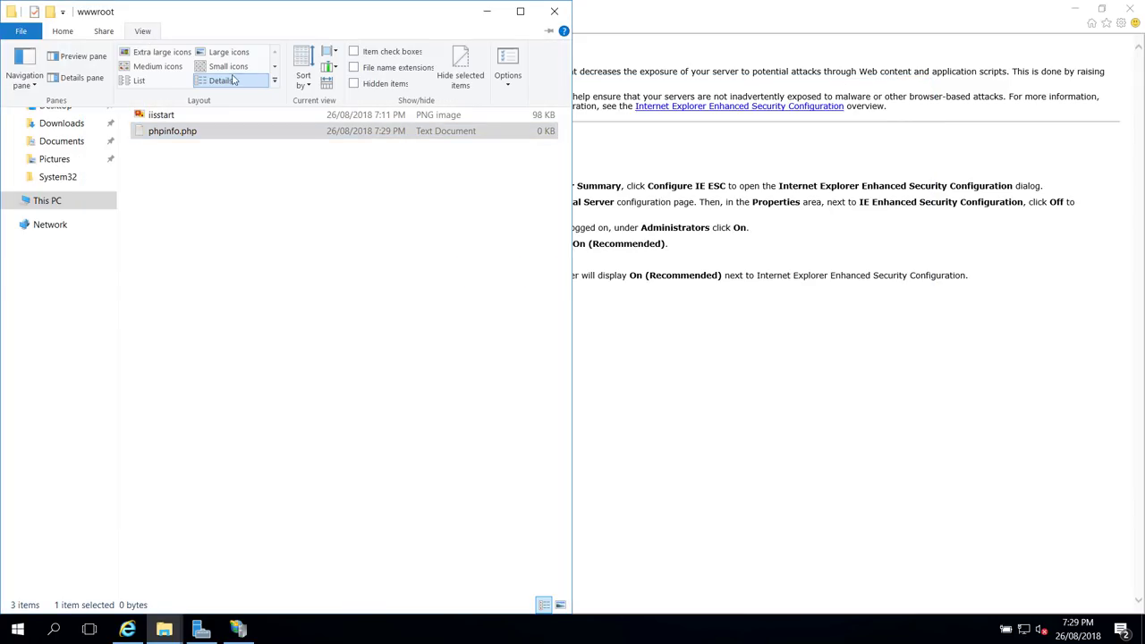
Turn on file name extensions and rename phpinfo.php.txt to phpinfo.php, confirming the extension change
click(386, 68)
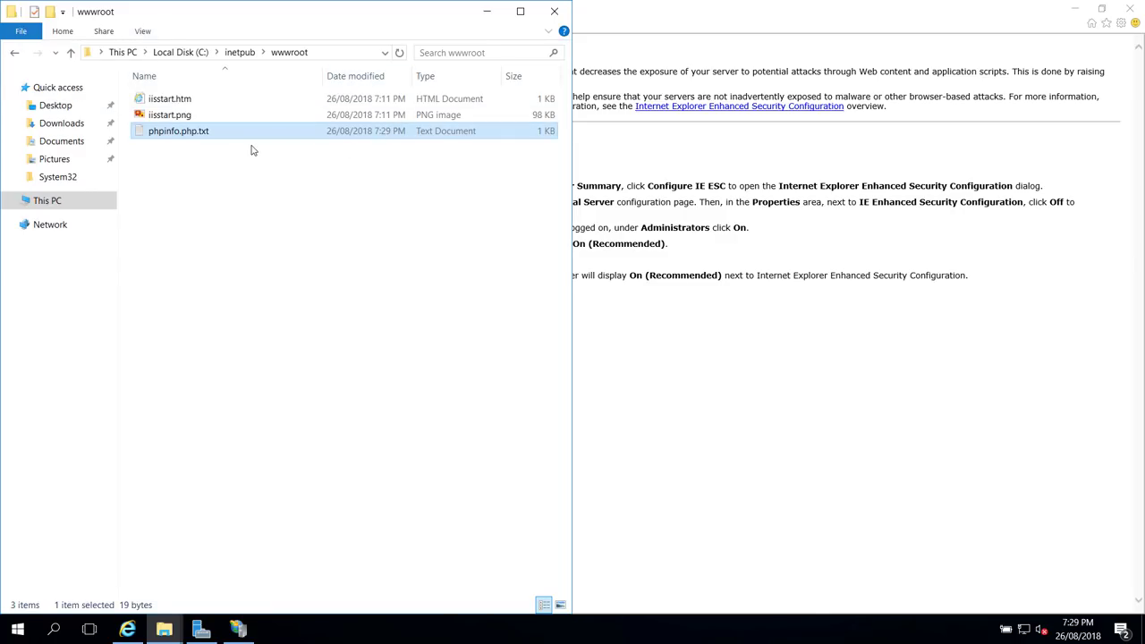
click(217, 134)
right_click(218, 134)
click(208, 132)
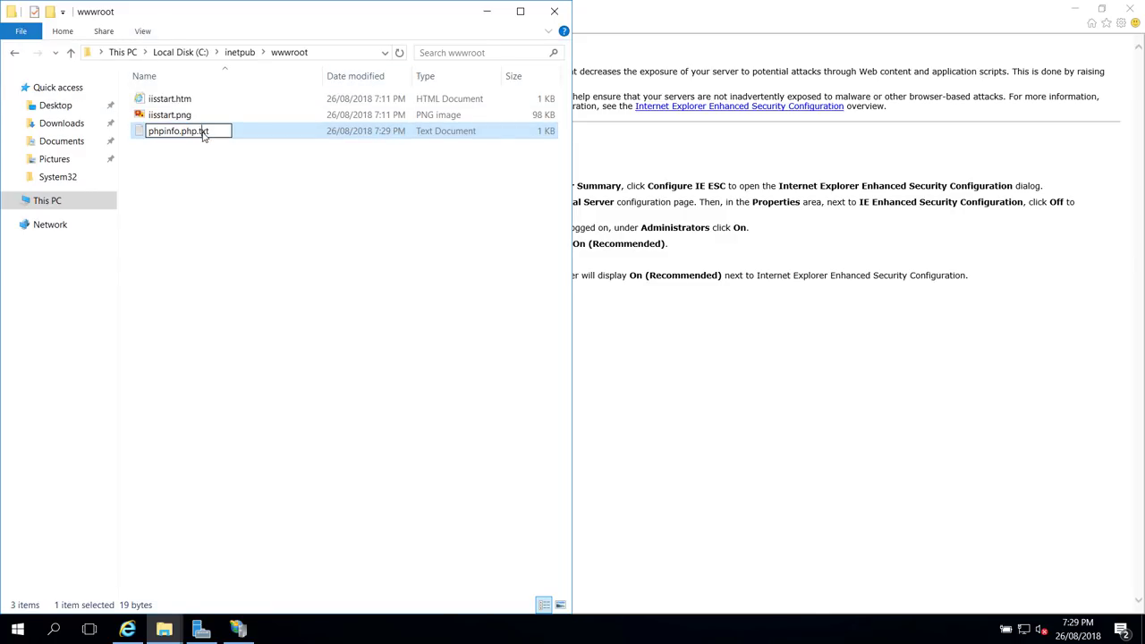
key(BackSpace)
key(BackSpace)
key(BackSpace)
key(BackSpace)
key(Return)
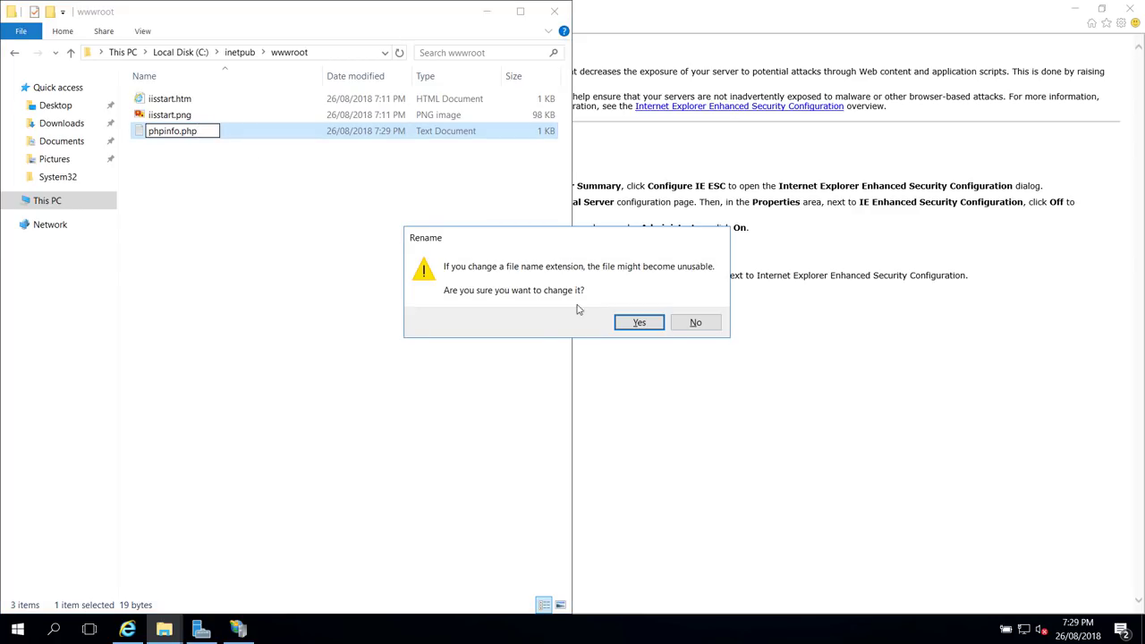
click(637, 326)
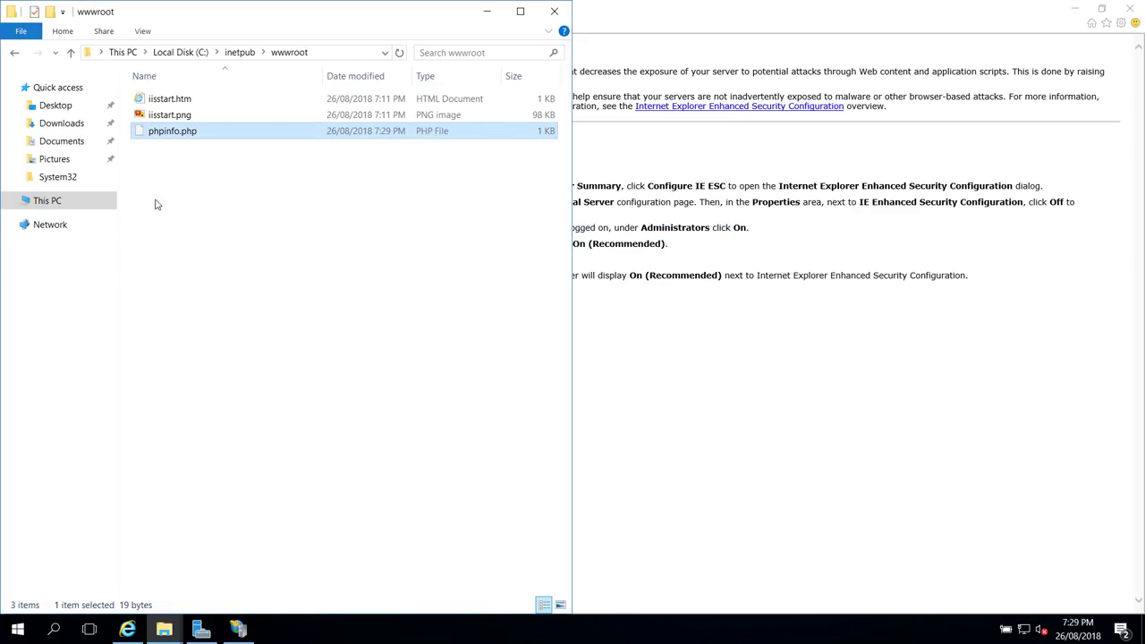
click(232, 186)
click(205, 136)
click(127, 629)
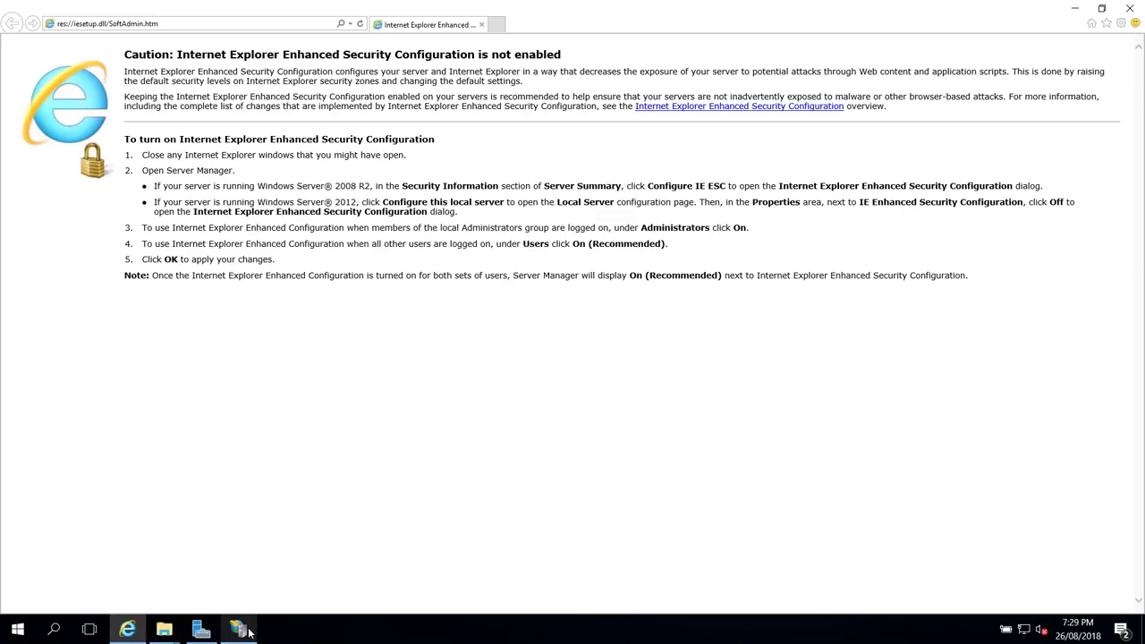
Restart the AMS03 server from its home page in IIS Manager
click(238, 630)
click(123, 355)
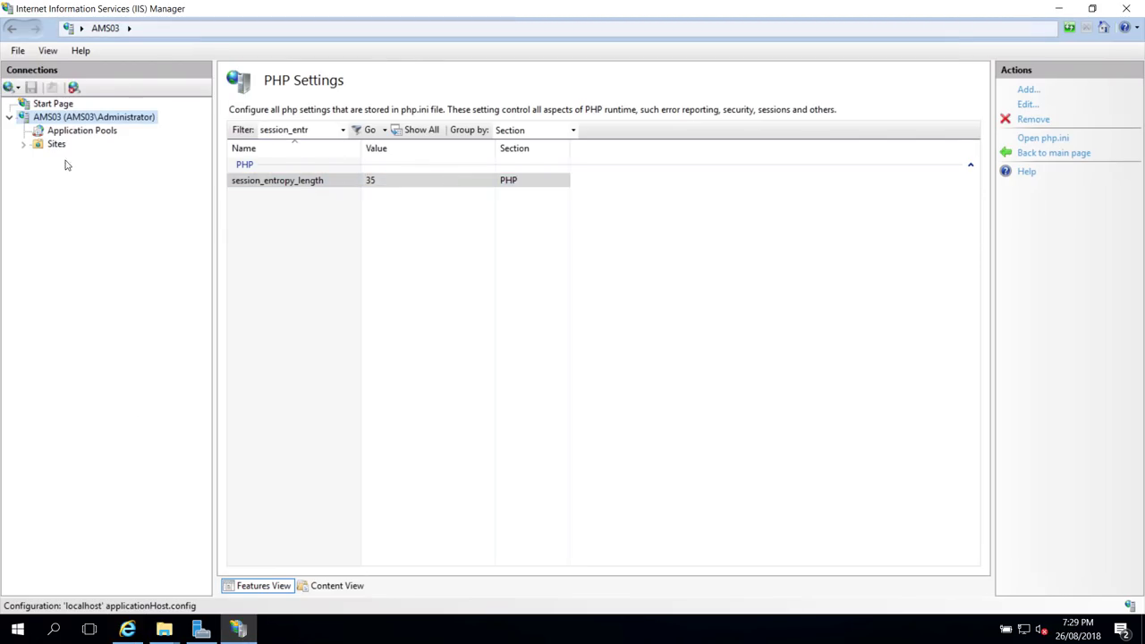
click(130, 117)
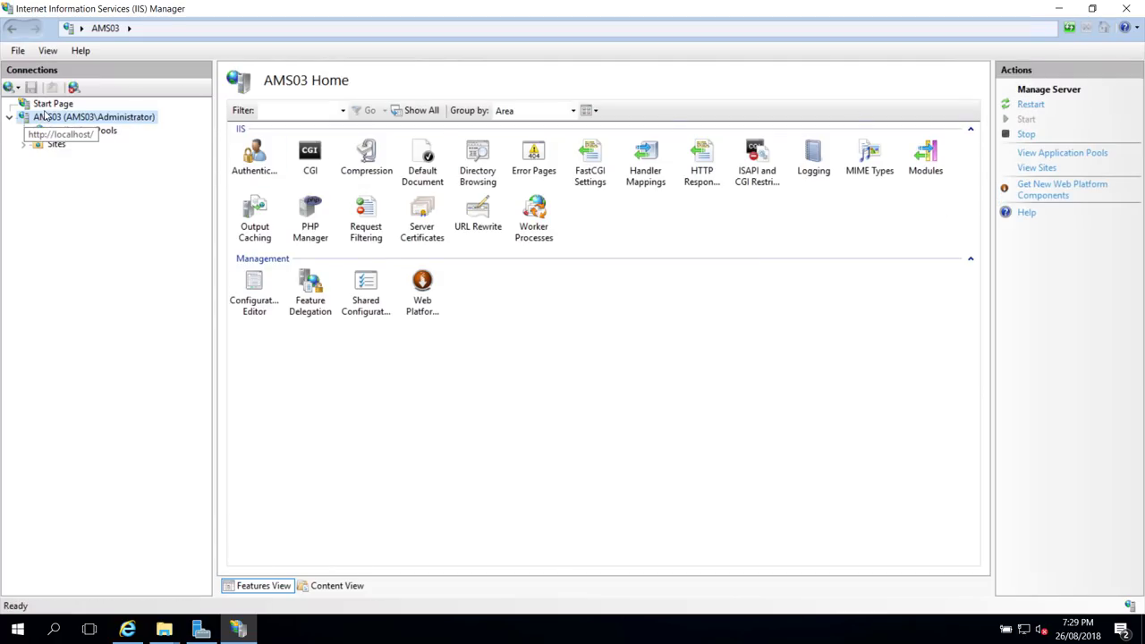
click(1032, 105)
click(133, 627)
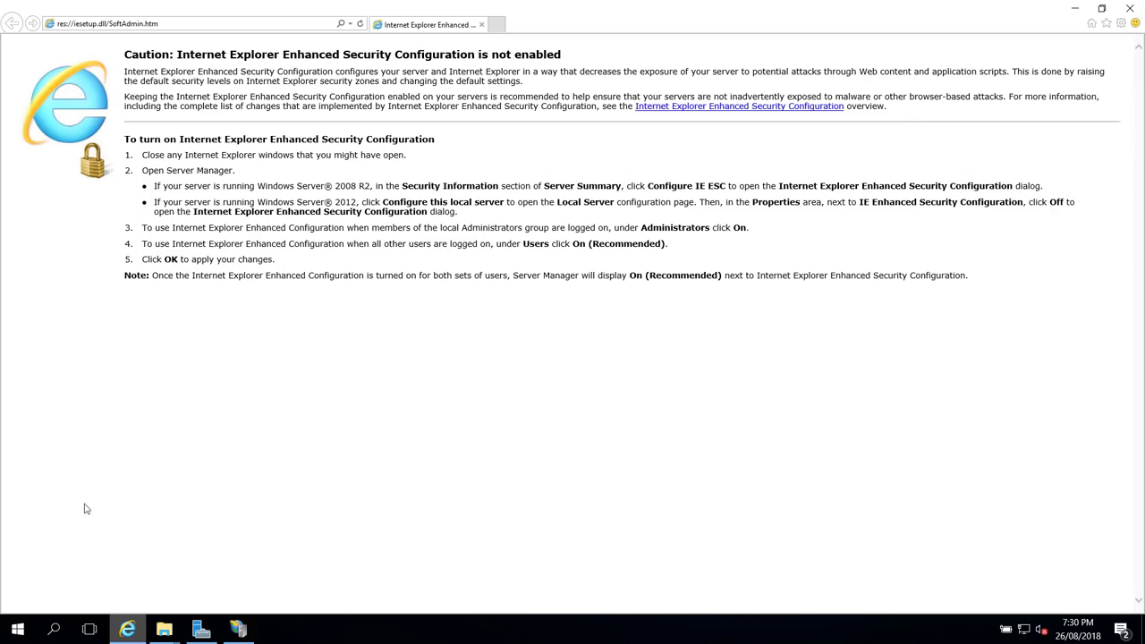
click(171, 28)
text(localhost/)
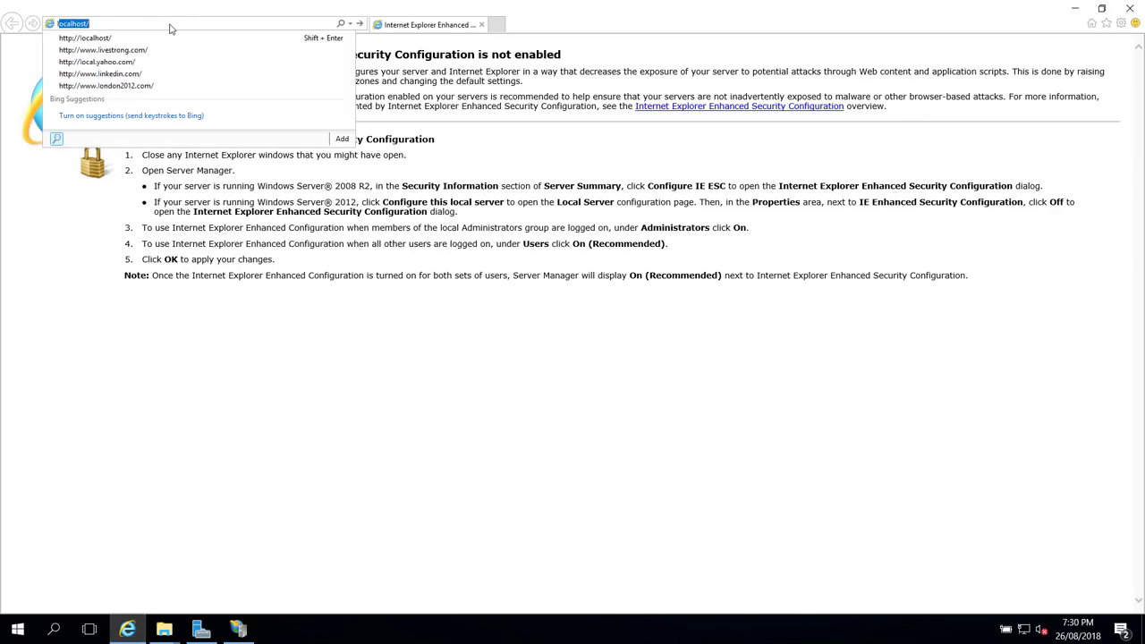
key(Return)
Open localhost/phpinfo.php, check the PHP Version 7.0.31 page, then minimize the browser
click(183, 28)
click(188, 28)
text(phpinfo.php)
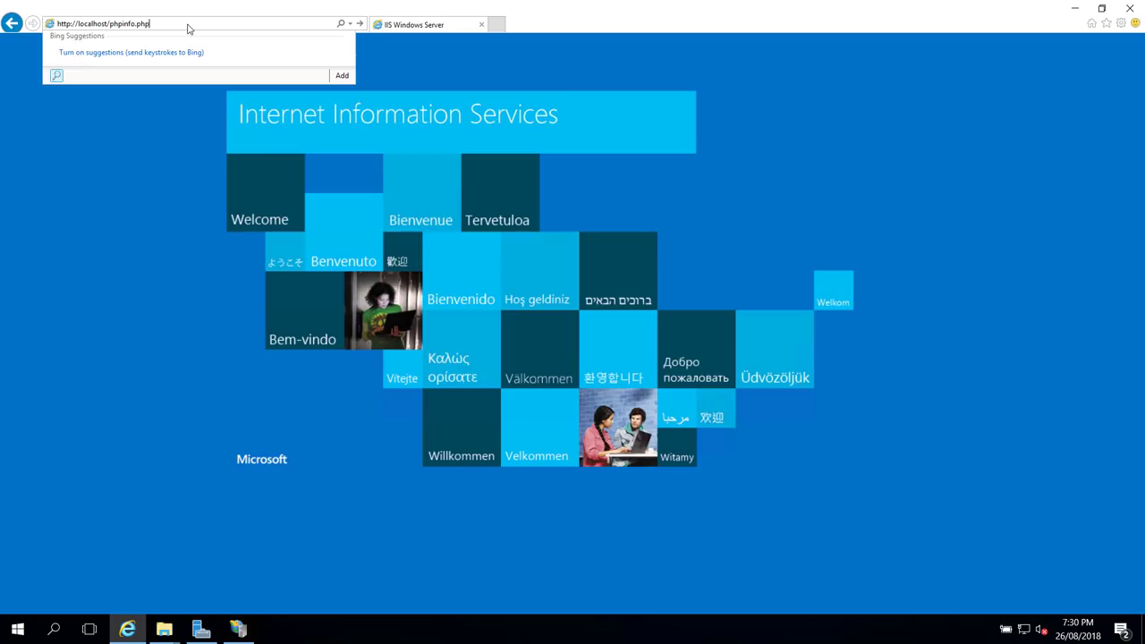
key(Return)
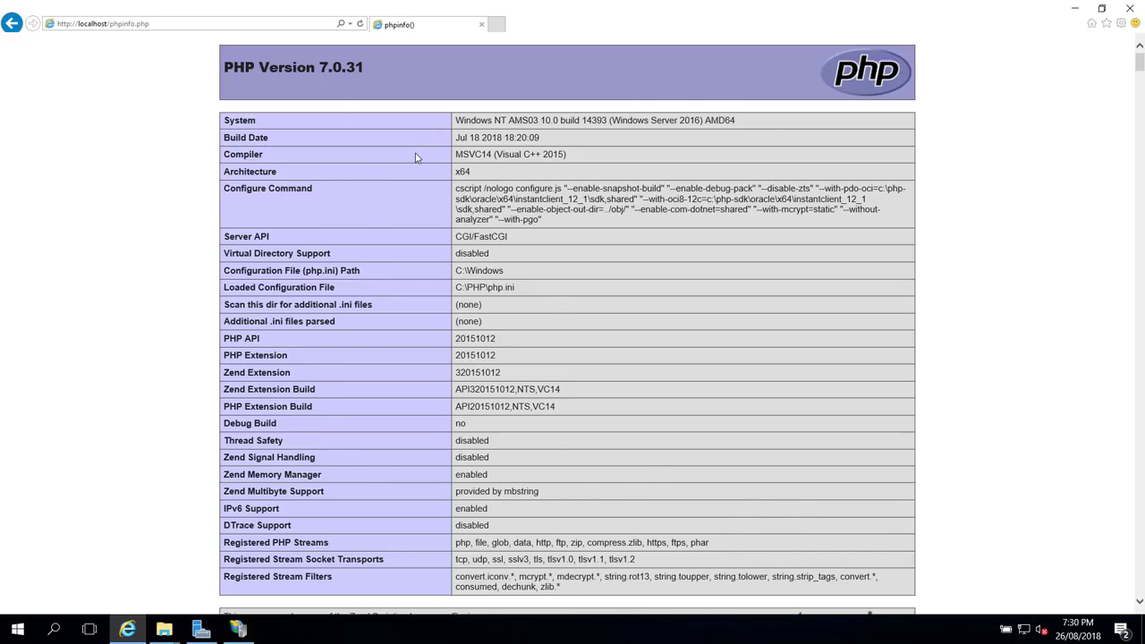
scroll(415, 157, down, 1)
scroll(415, 157, up, 1)
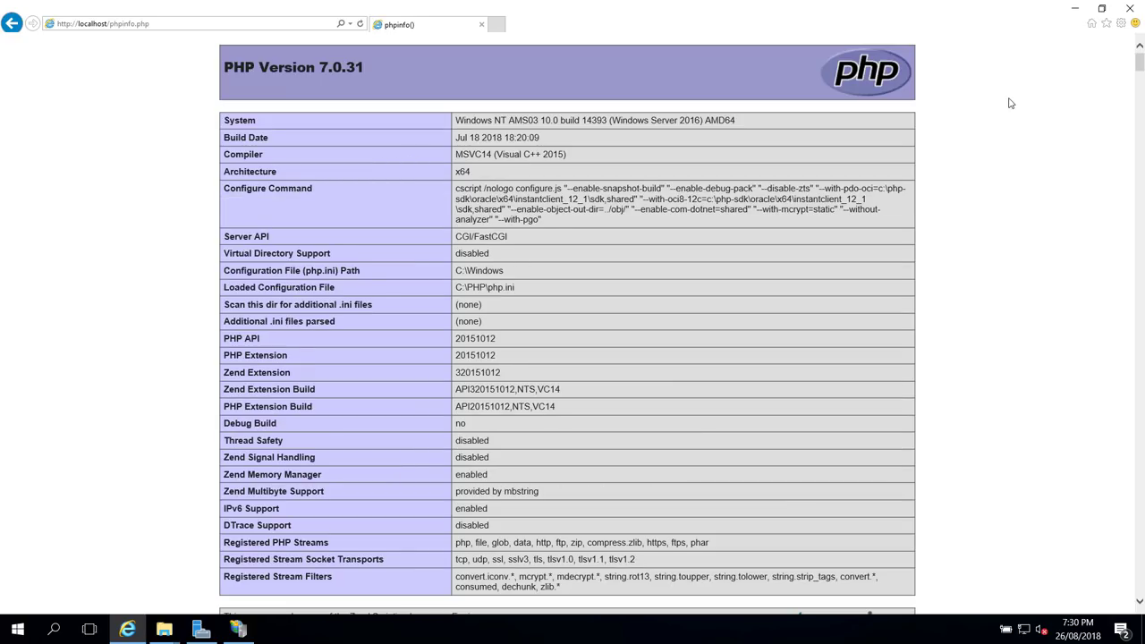
click(1074, 9)
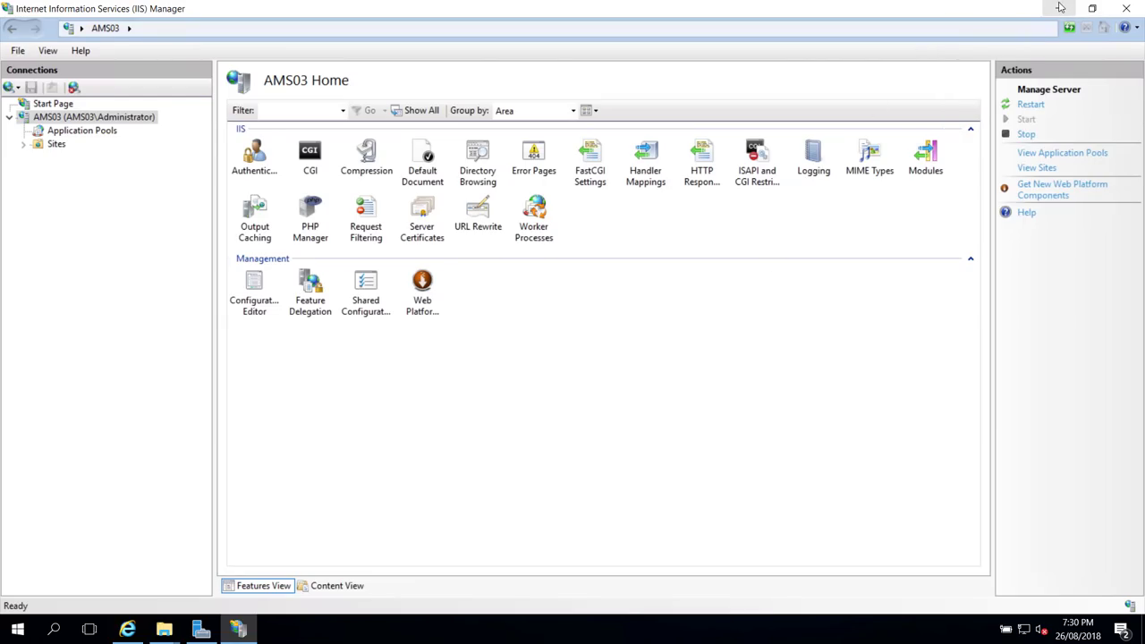
Minimize the open windows and run mariadb-10.0.36-winx64.msi from the Snipe-IT Requirements folder
click(1058, 8)
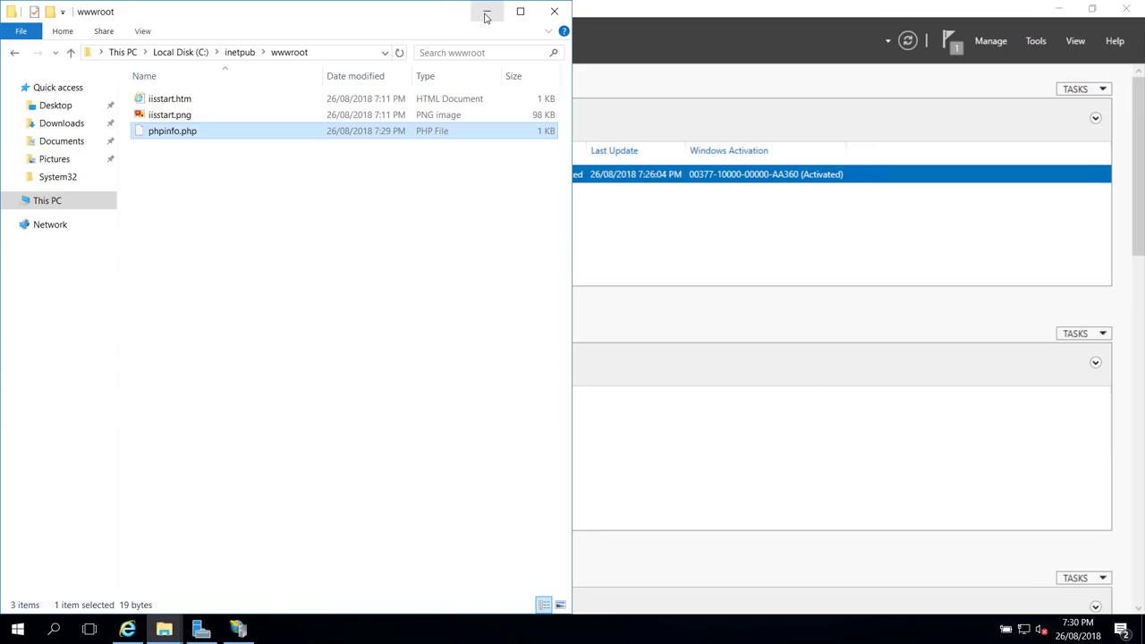
click(486, 11)
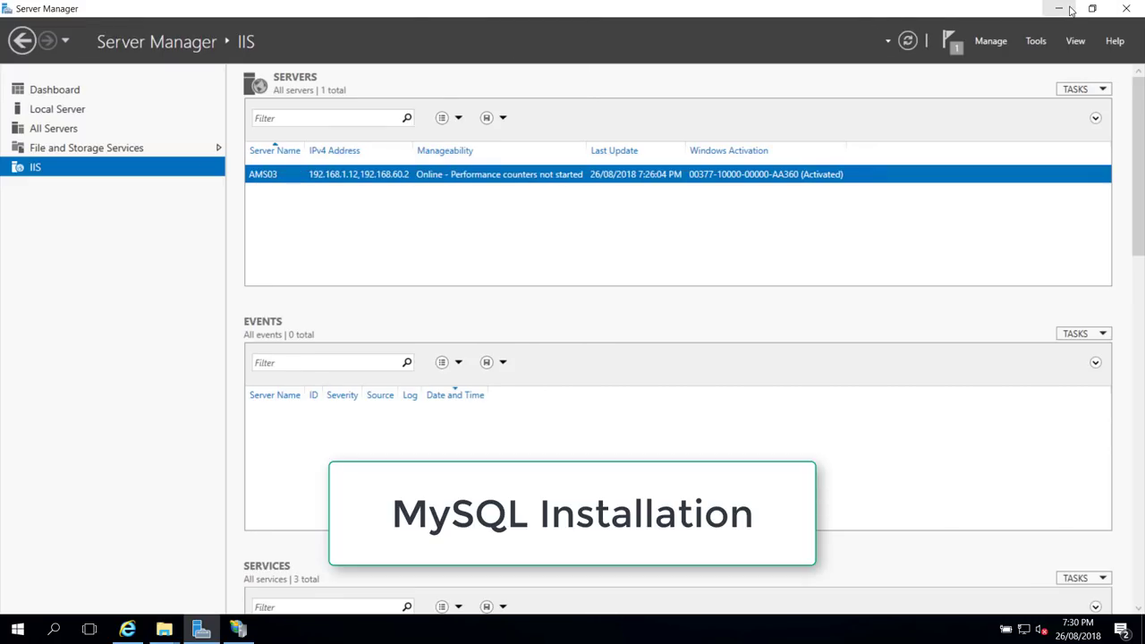
click(1069, 9)
double_click(25, 100)
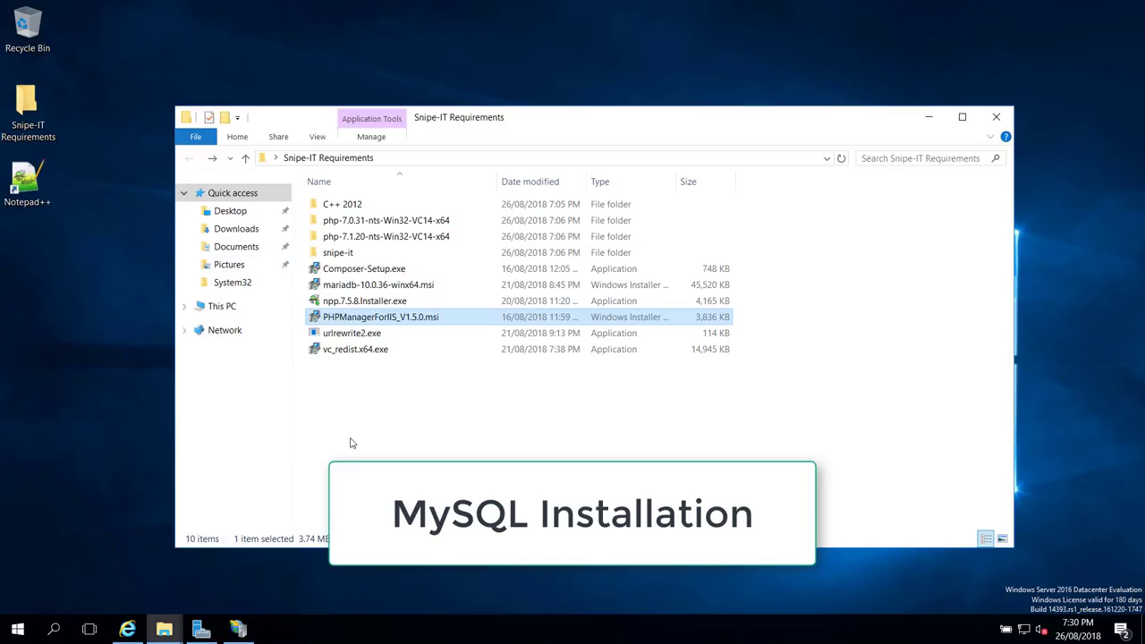
click(412, 286)
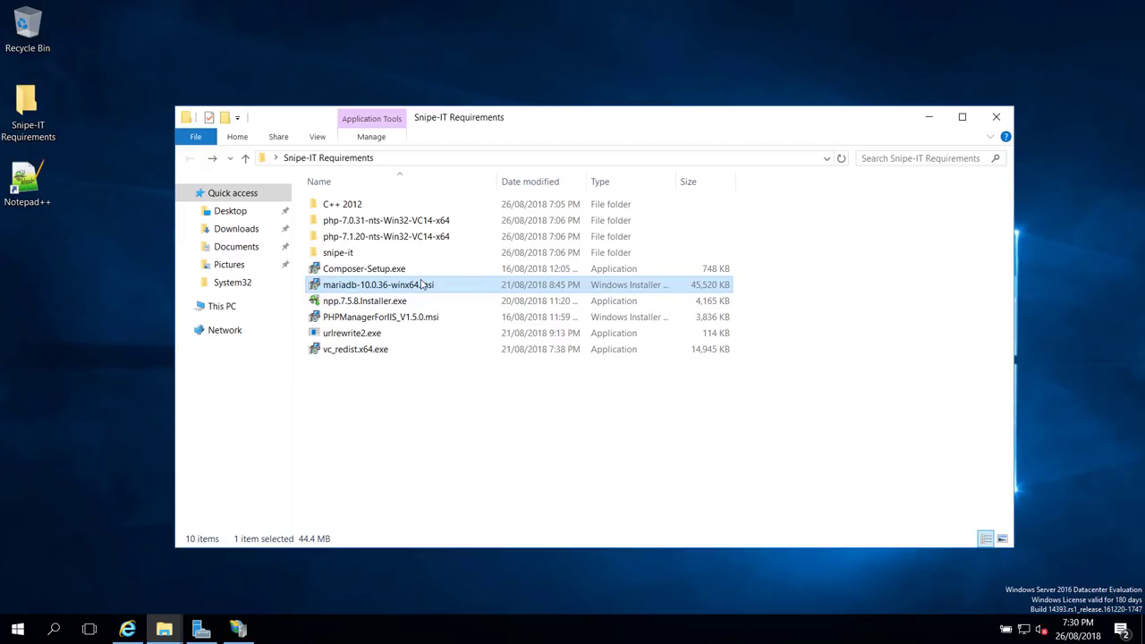
double_click(424, 286)
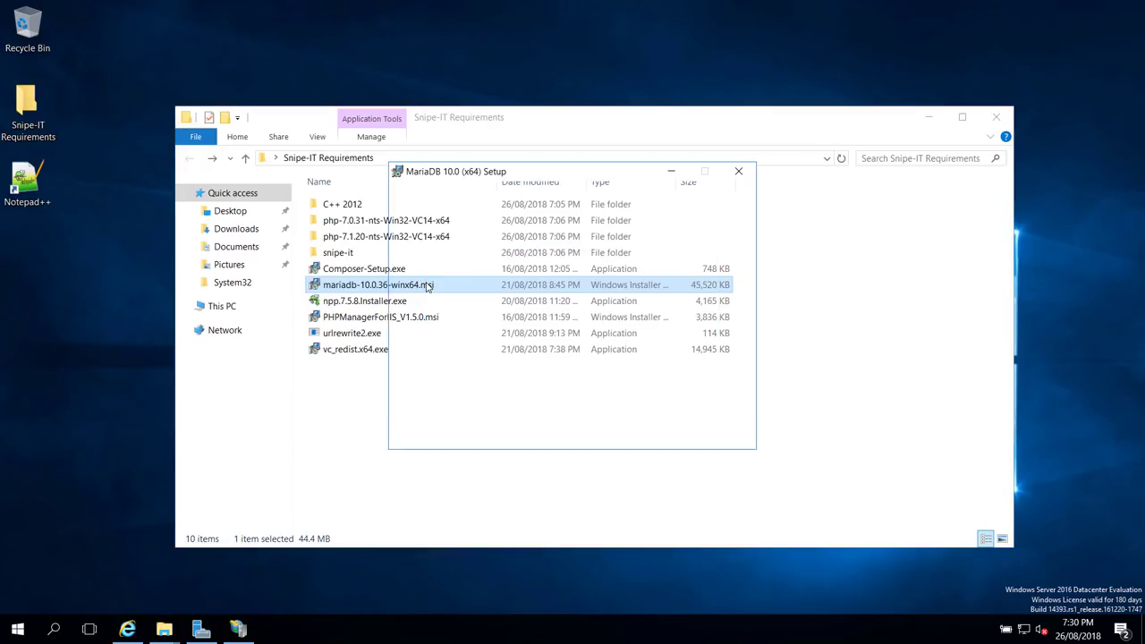
Accept the licence, keep default features, set the root password and allow remote root access
click(659, 430)
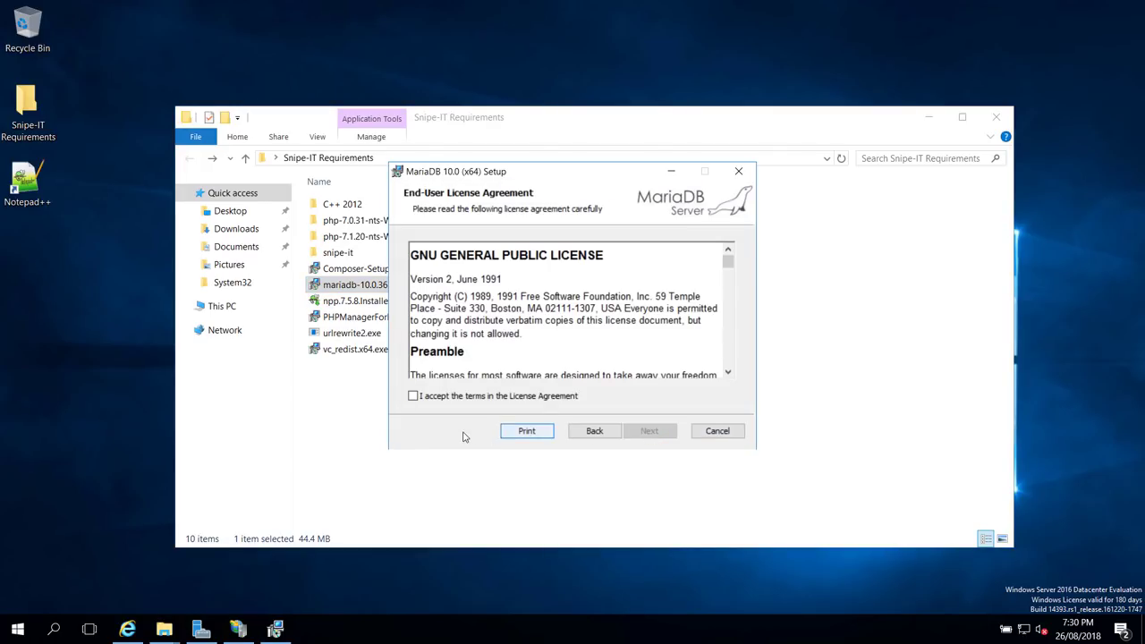
click(458, 399)
click(650, 430)
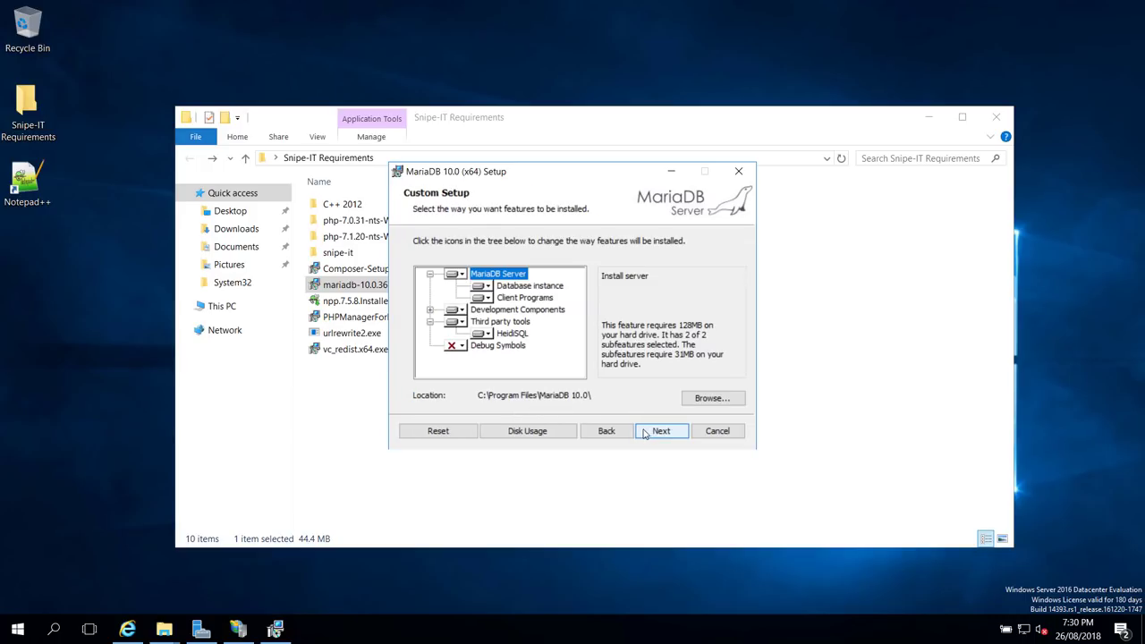
click(669, 433)
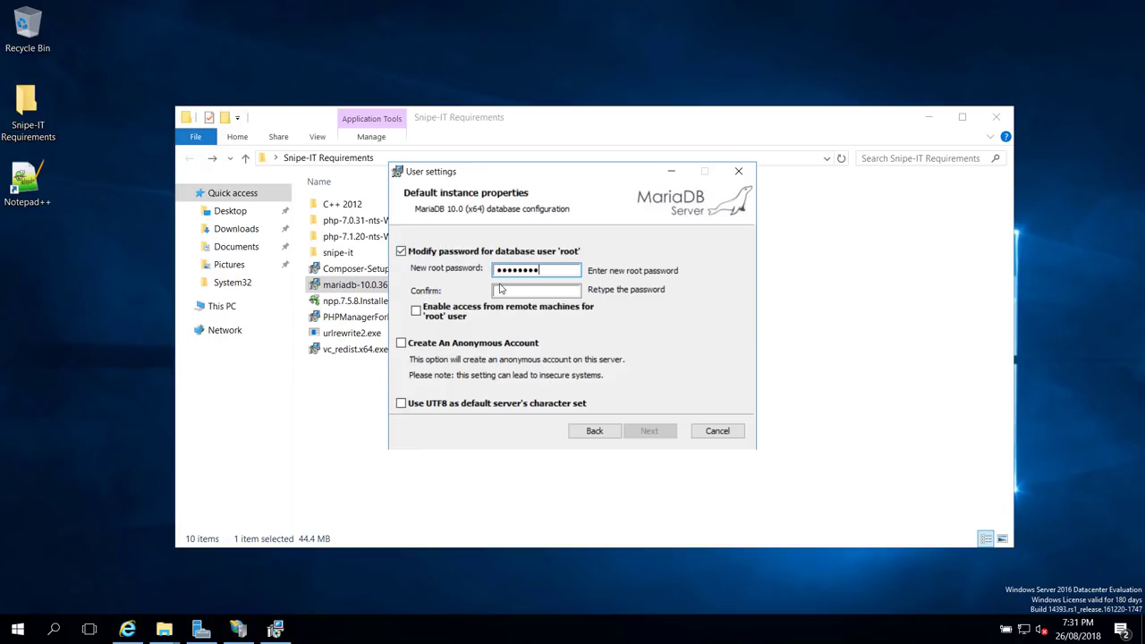
click(508, 294)
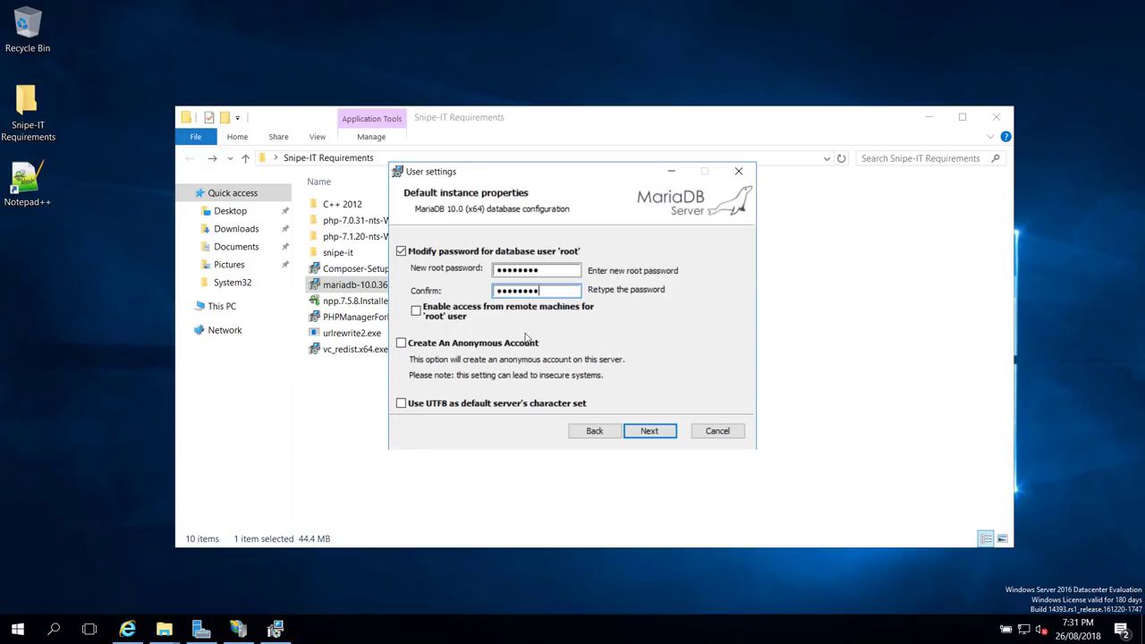
click(473, 312)
click(662, 431)
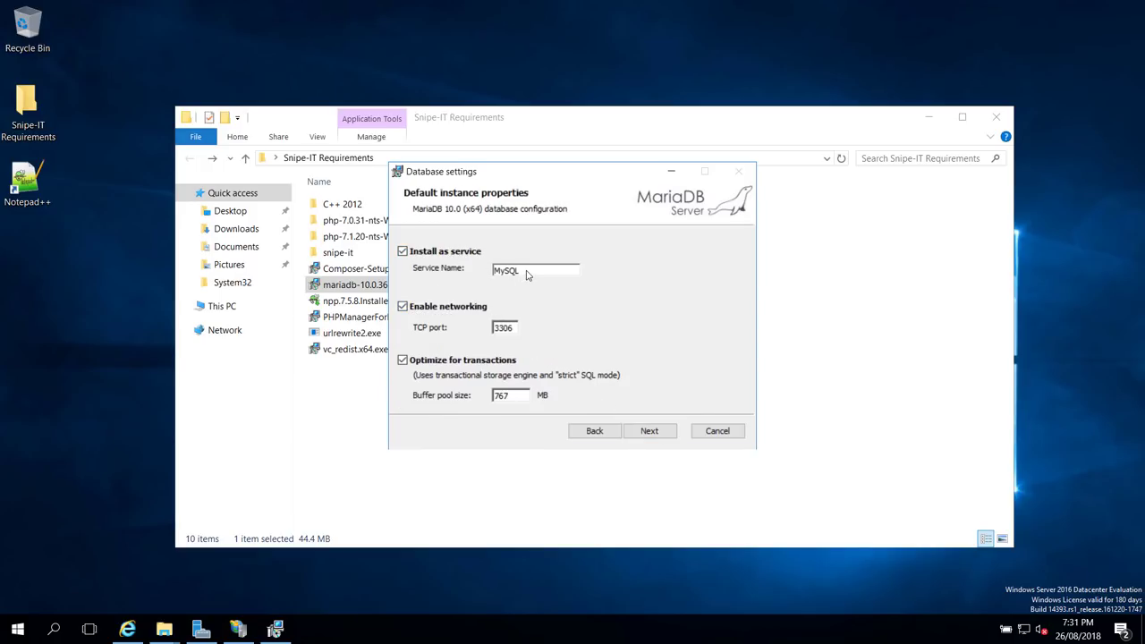
Keep the MySQL service on port 3306, skip feedback, and install and finish setup
double_click(498, 272)
click(649, 432)
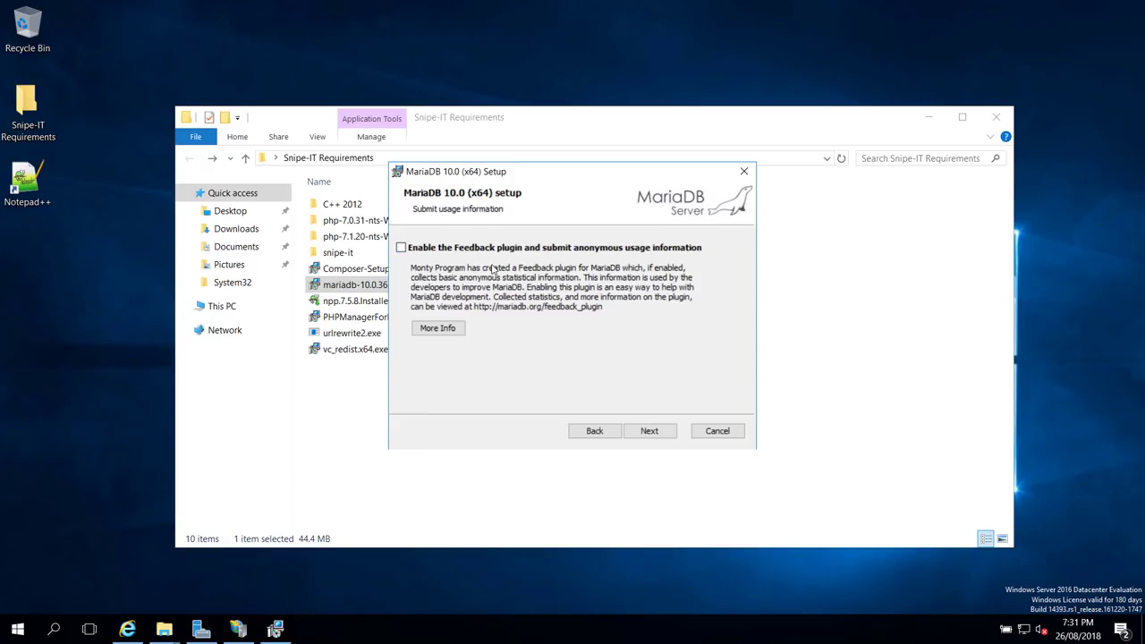
click(651, 431)
click(654, 432)
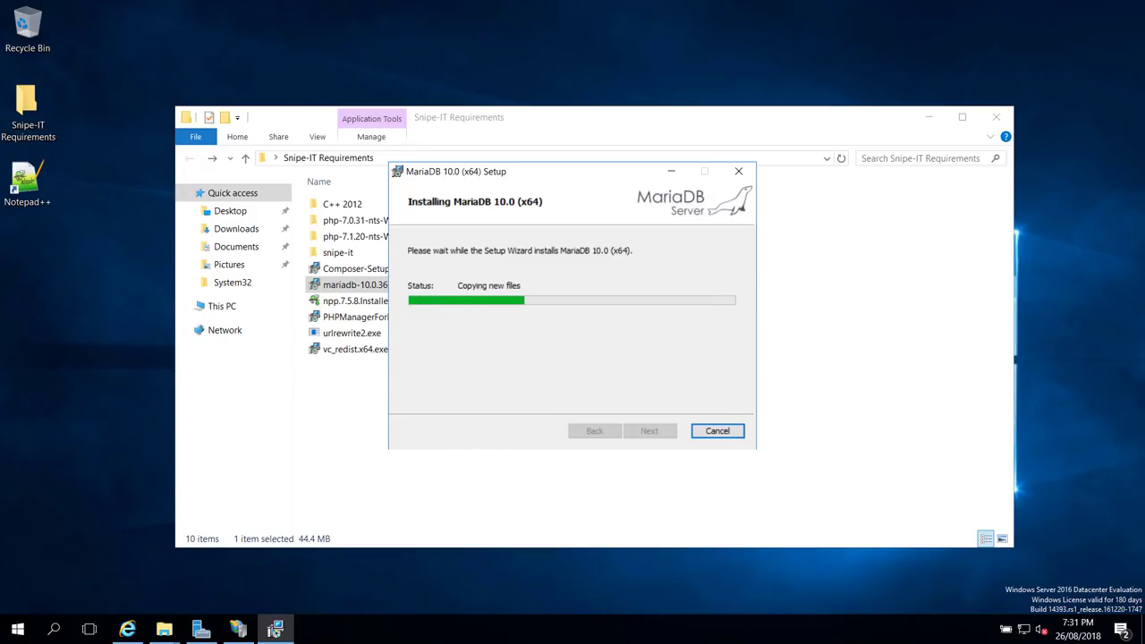
click(672, 438)
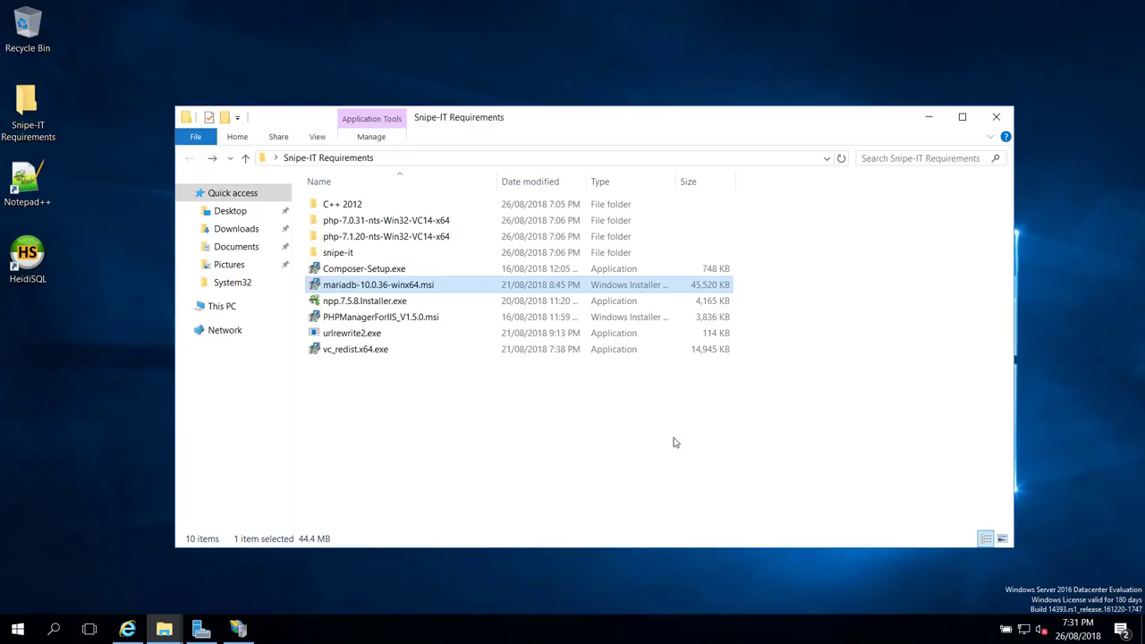
click(48, 382)
Launch HeidiSQL, create a new session with the root account password, and connect to 127.0.0.1
click(917, 114)
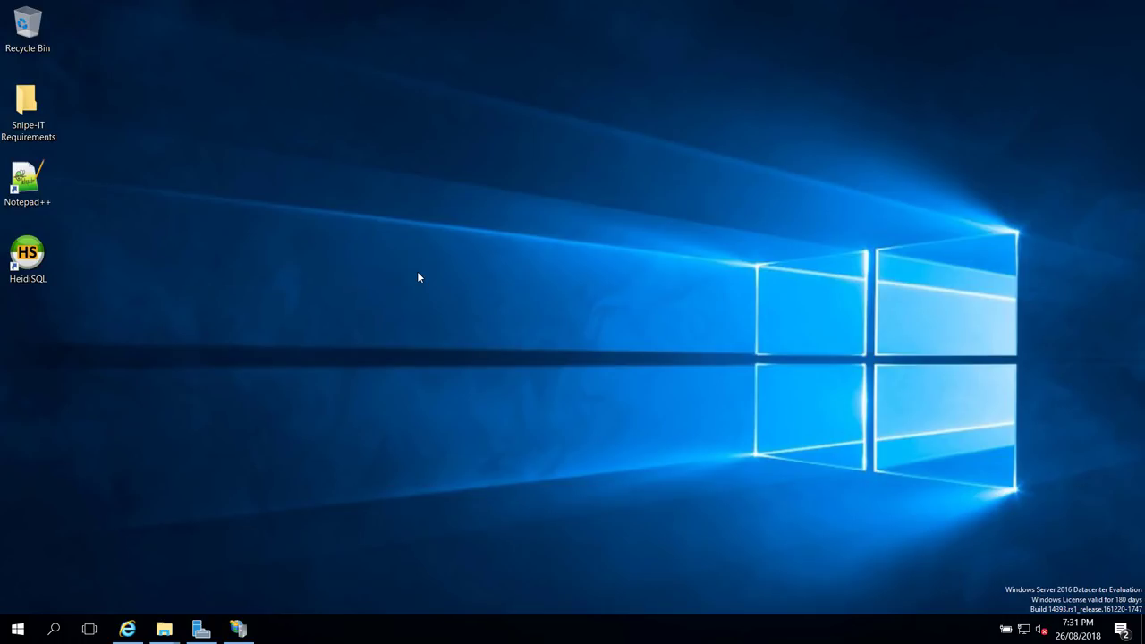
click(28, 256)
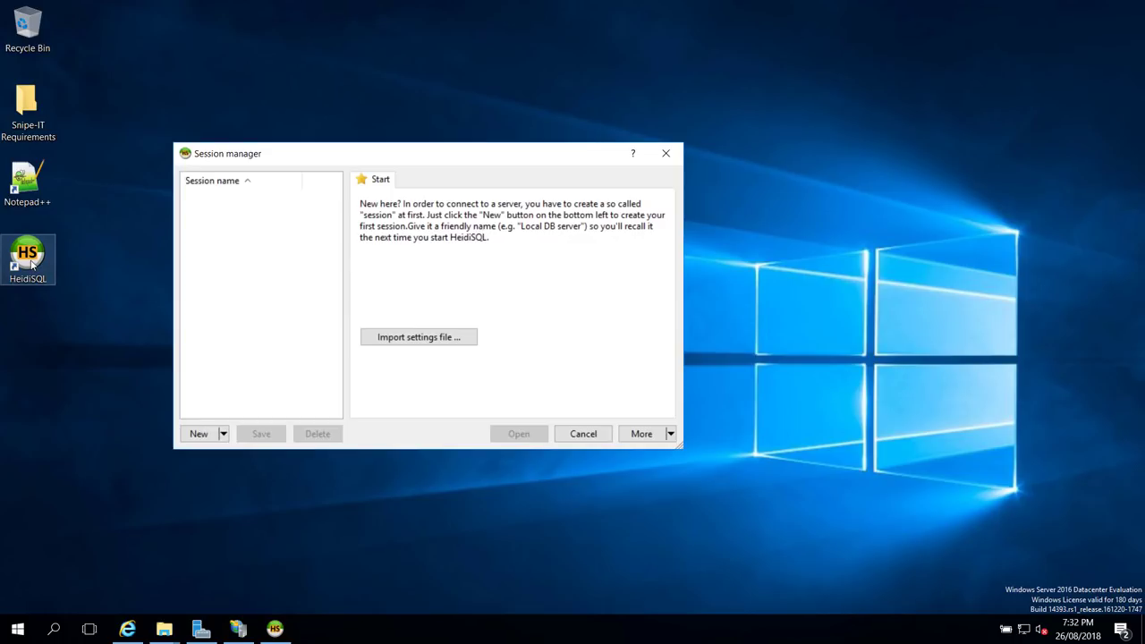
click(198, 435)
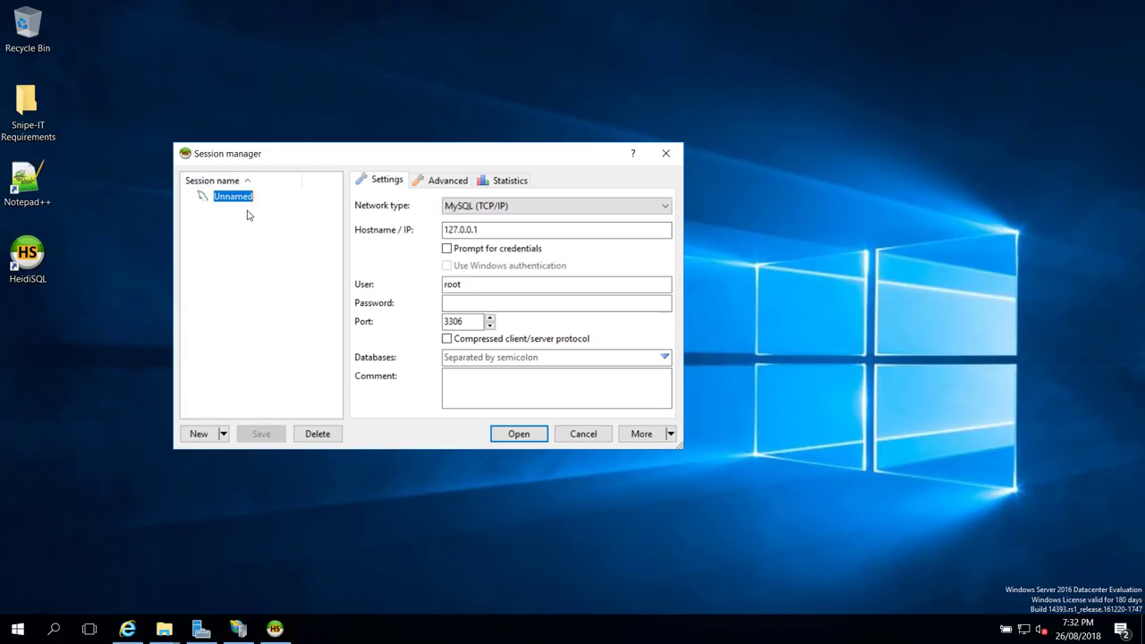
click(464, 305)
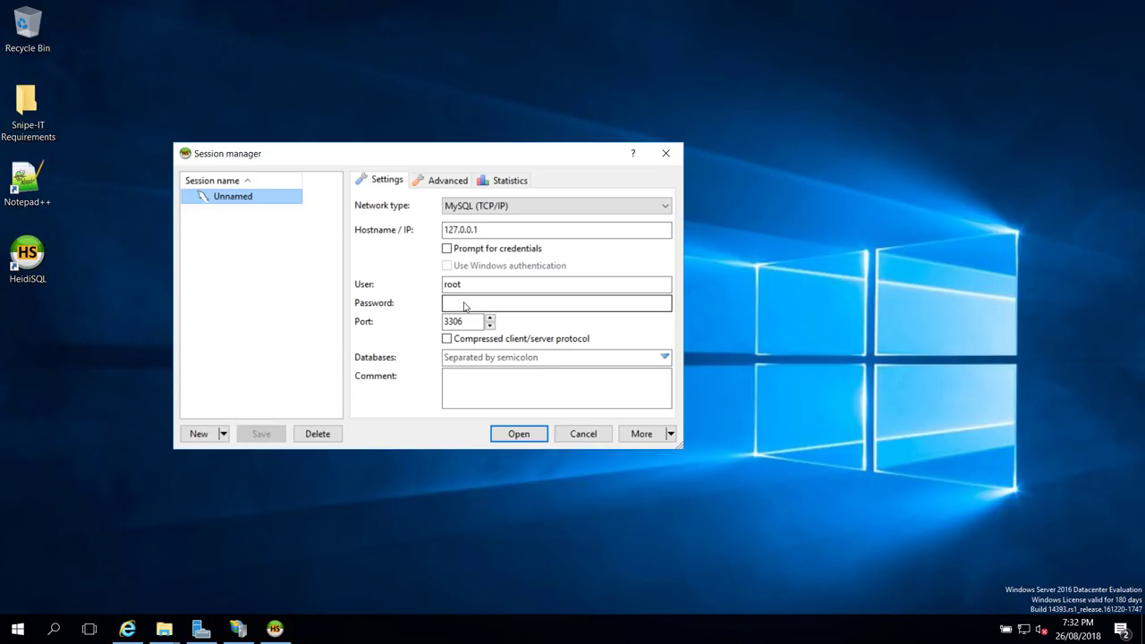
click(464, 306)
text(root)
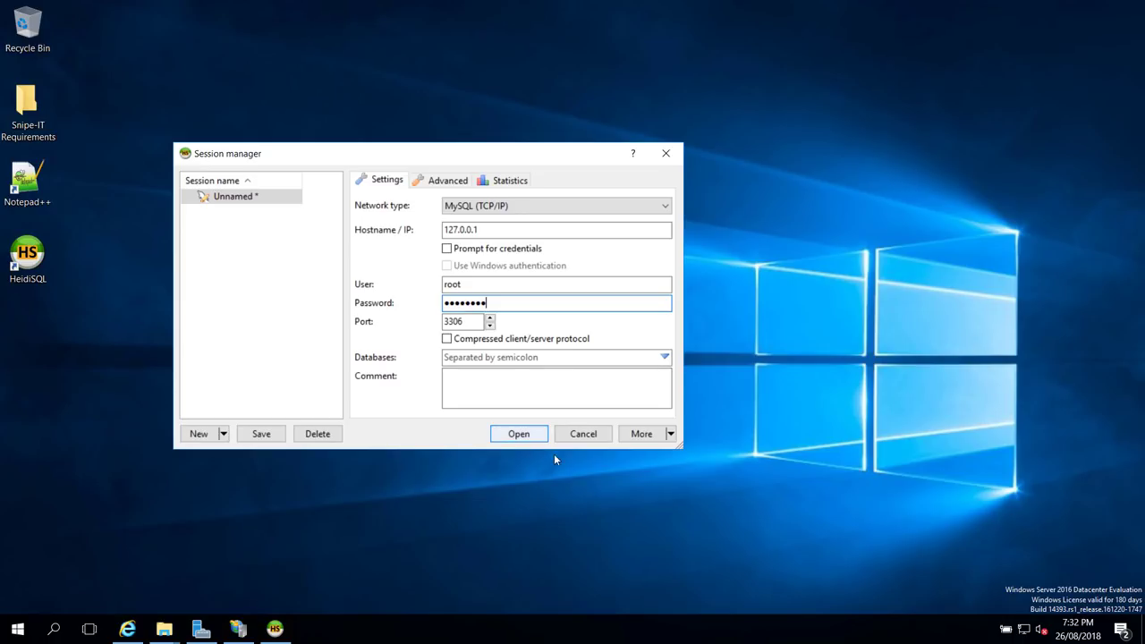
click(535, 437)
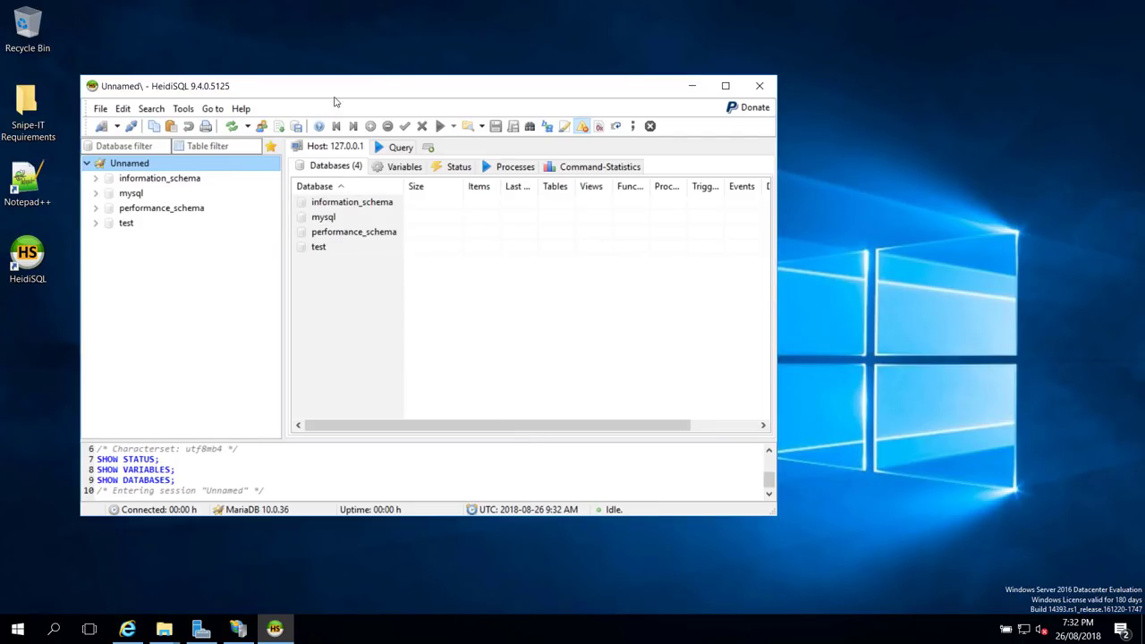
Create a database named snipeit with utf8mb4_unicode_ci collation from the tree's Create new menu
drag(347, 85, 447, 45)
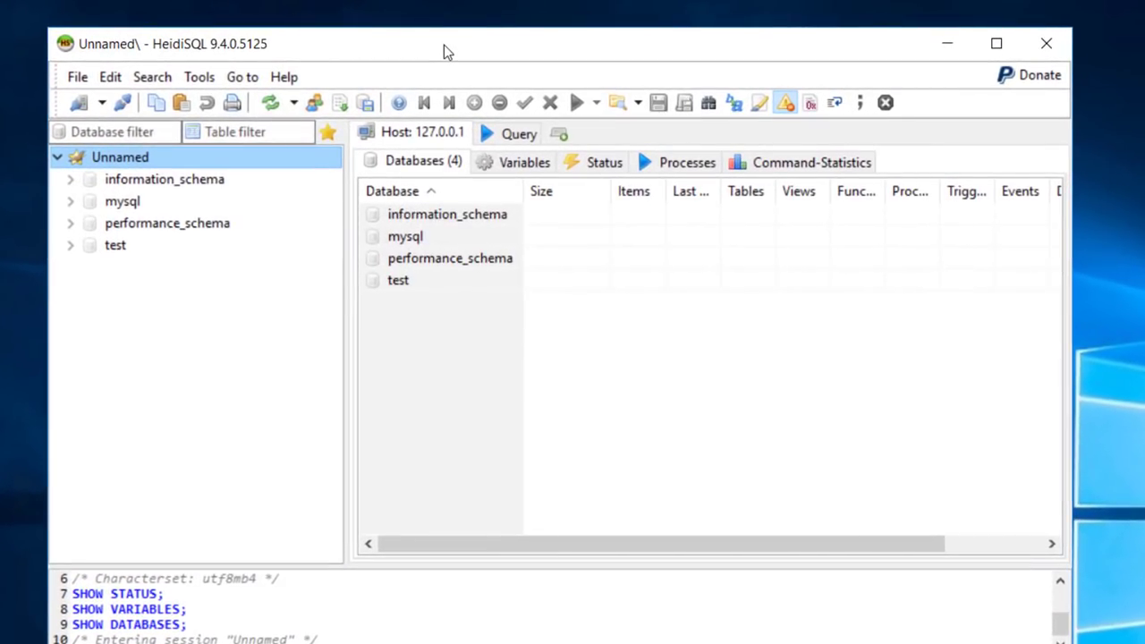
click(77, 77)
key(Escape)
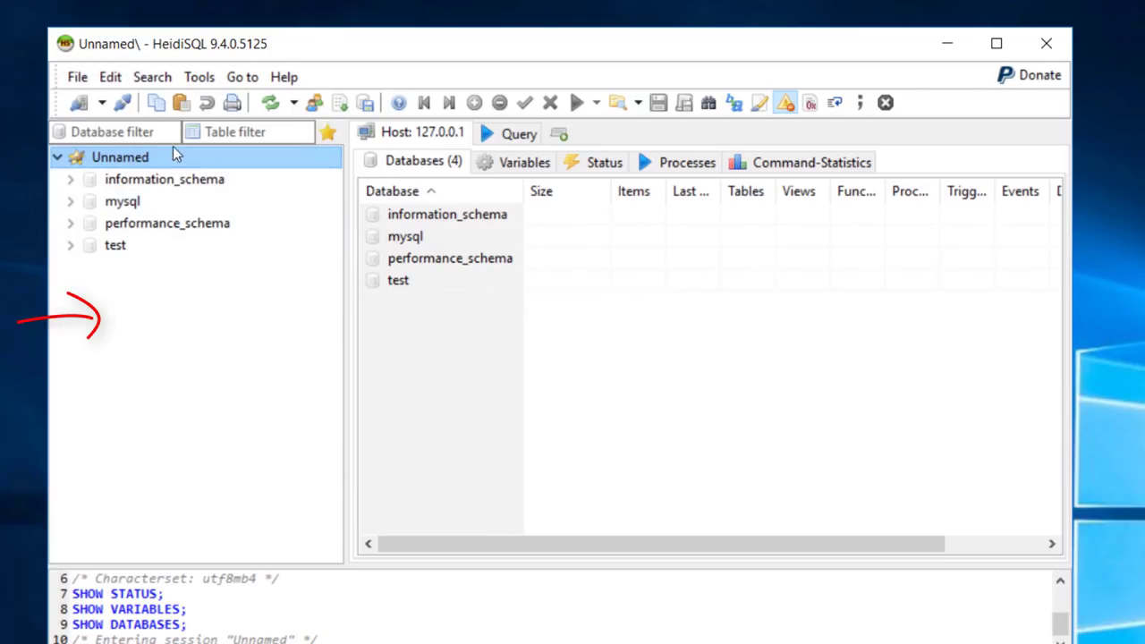
right_click(155, 305)
mouse_move(270, 404)
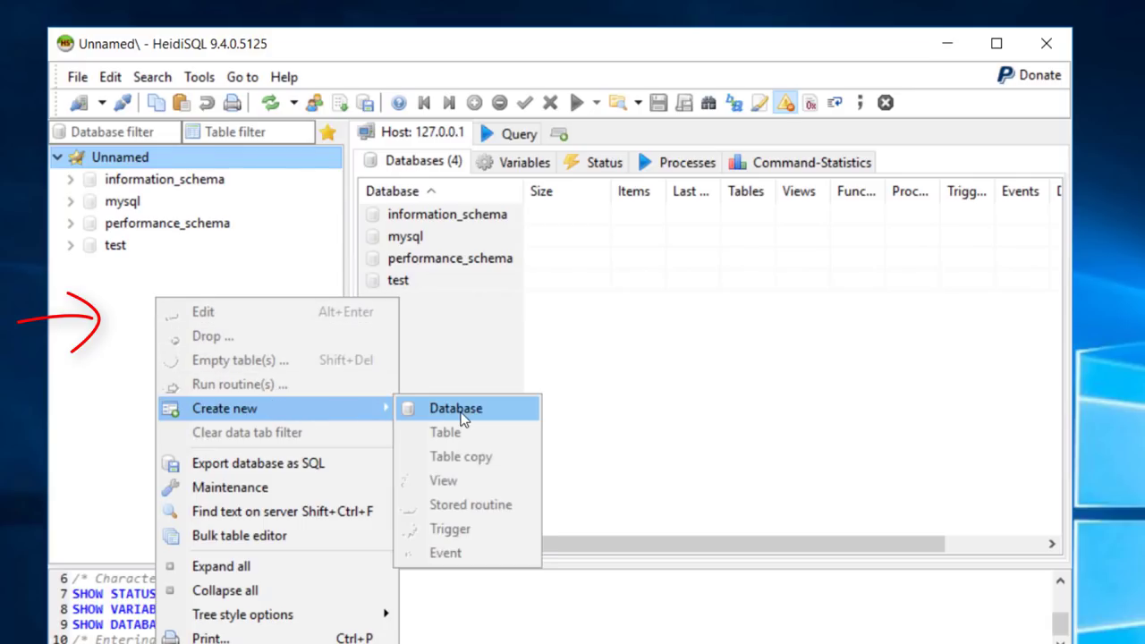
click(456, 417)
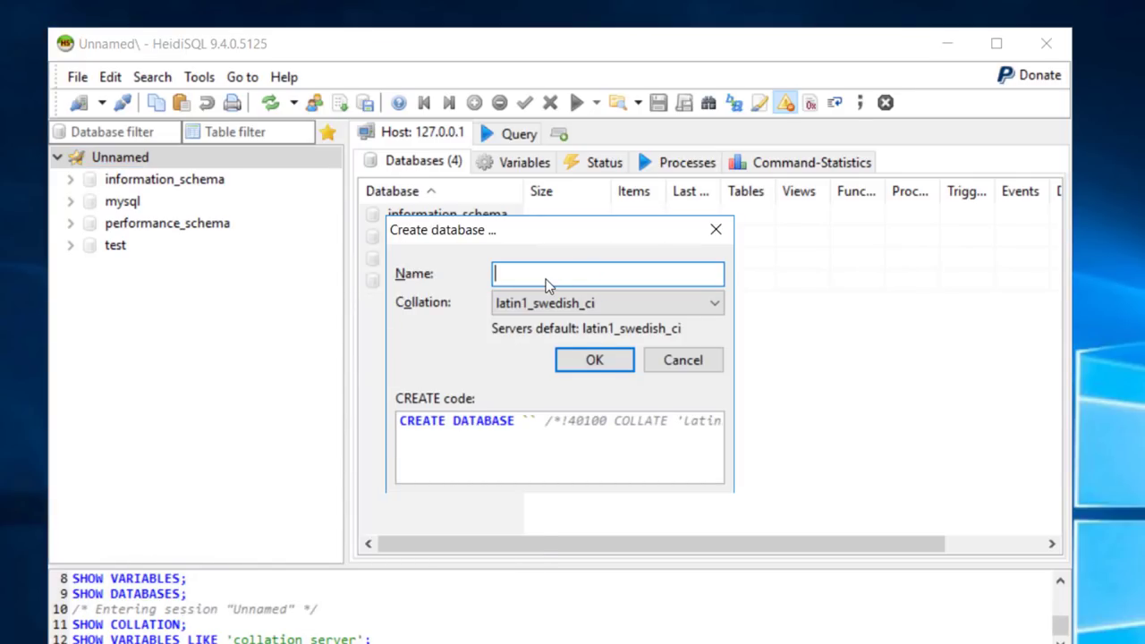
text(snipeit)
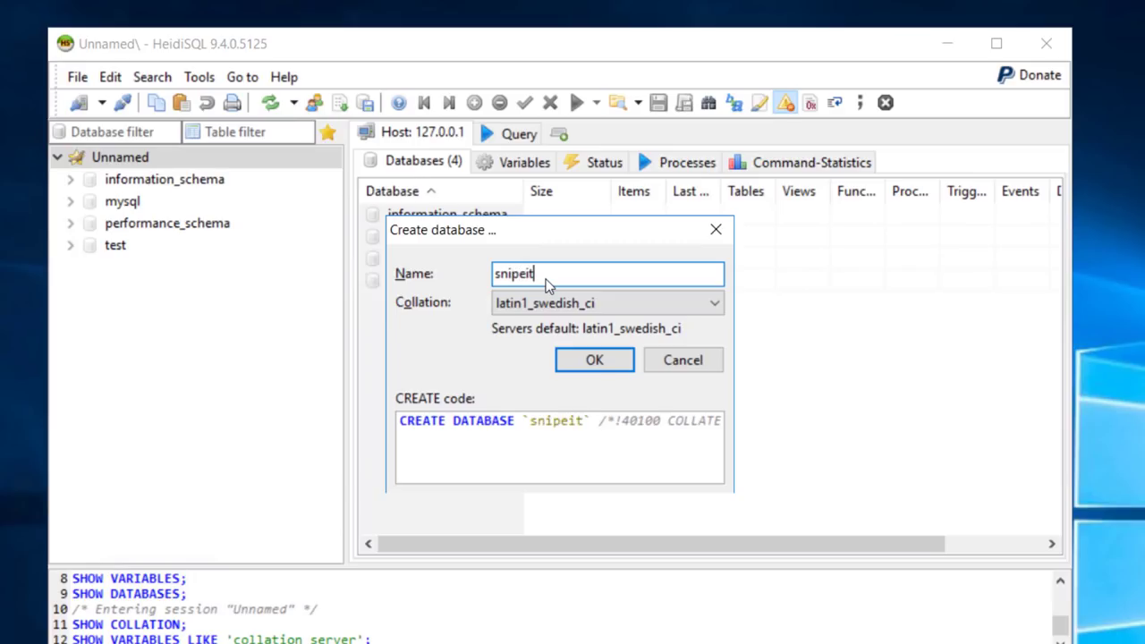
click(537, 303)
scroll(579, 427, down, 20)
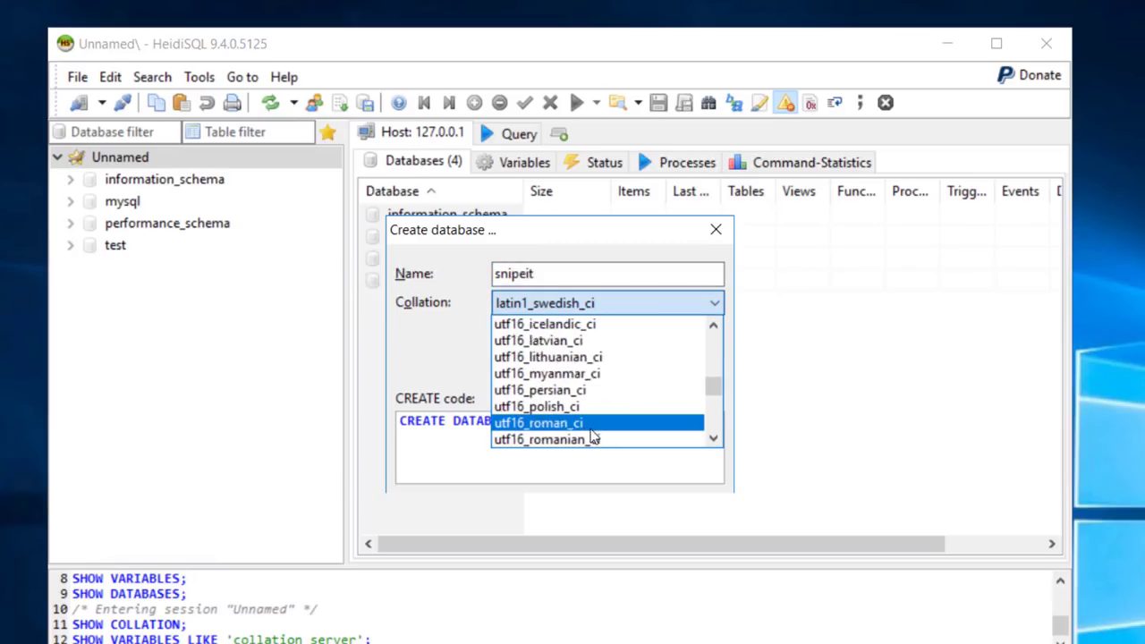
scroll(597, 431, down, 18)
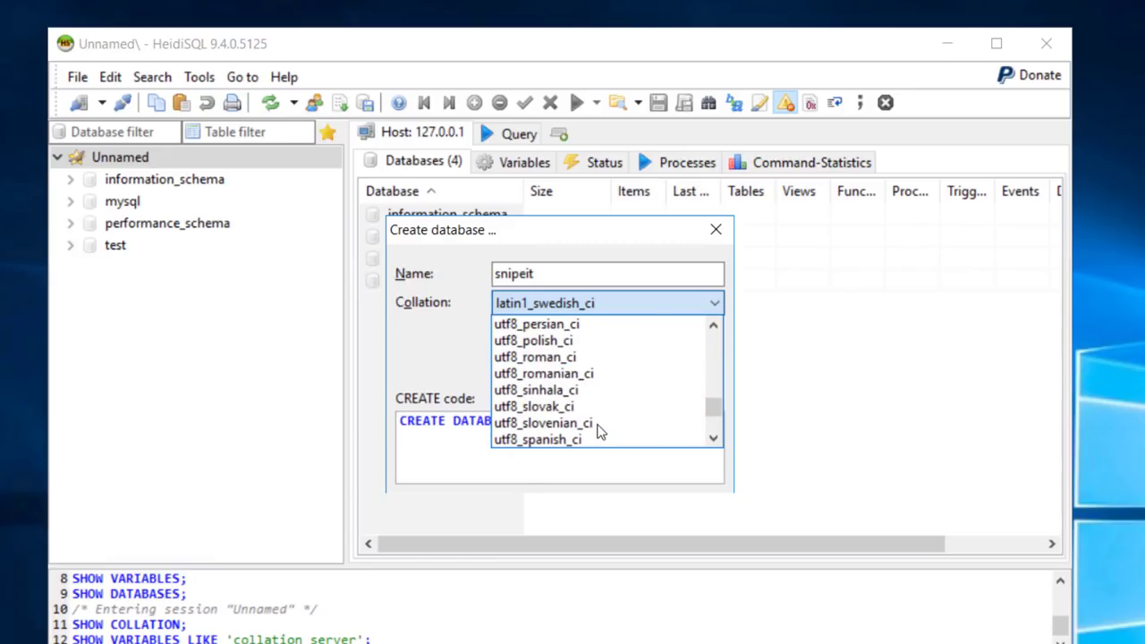
scroll(598, 427, down, 6)
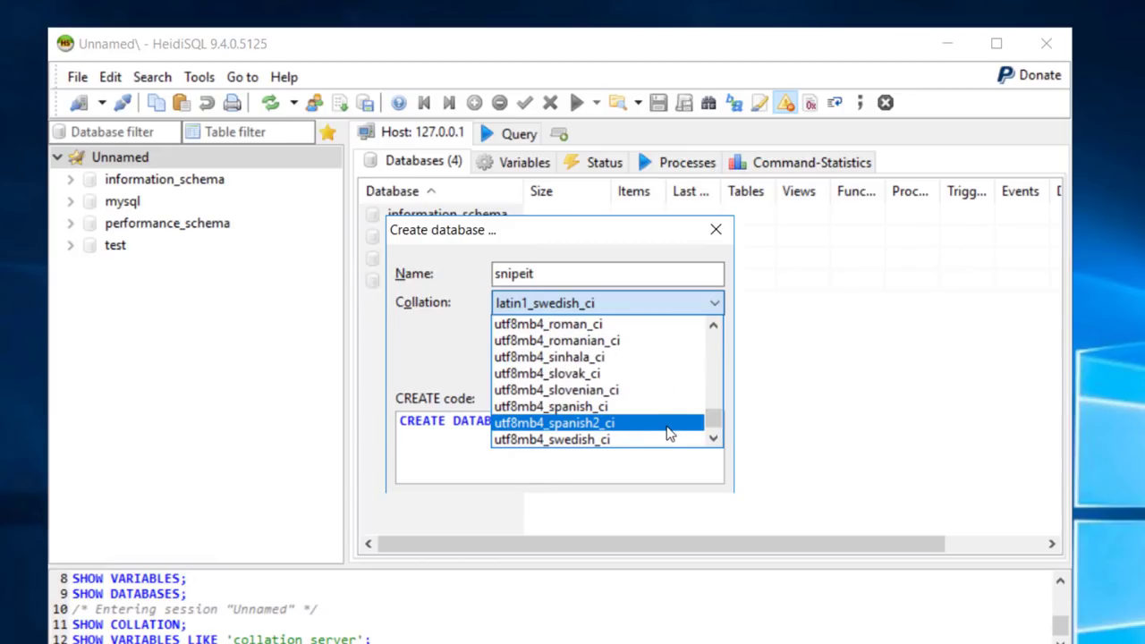
scroll(671, 429, down, 2)
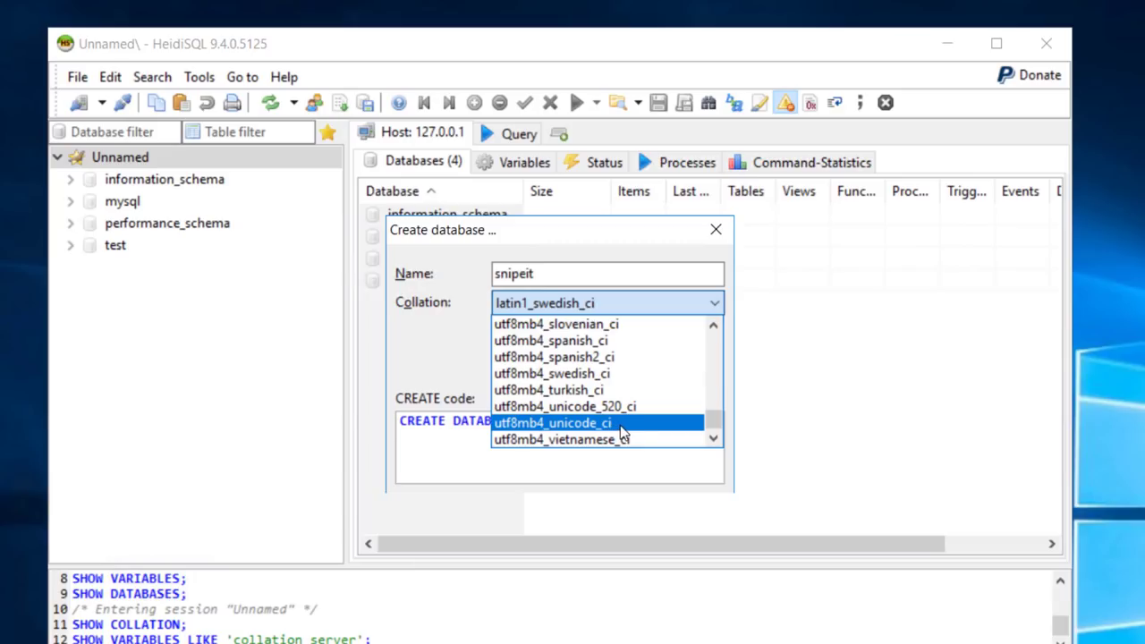
click(631, 428)
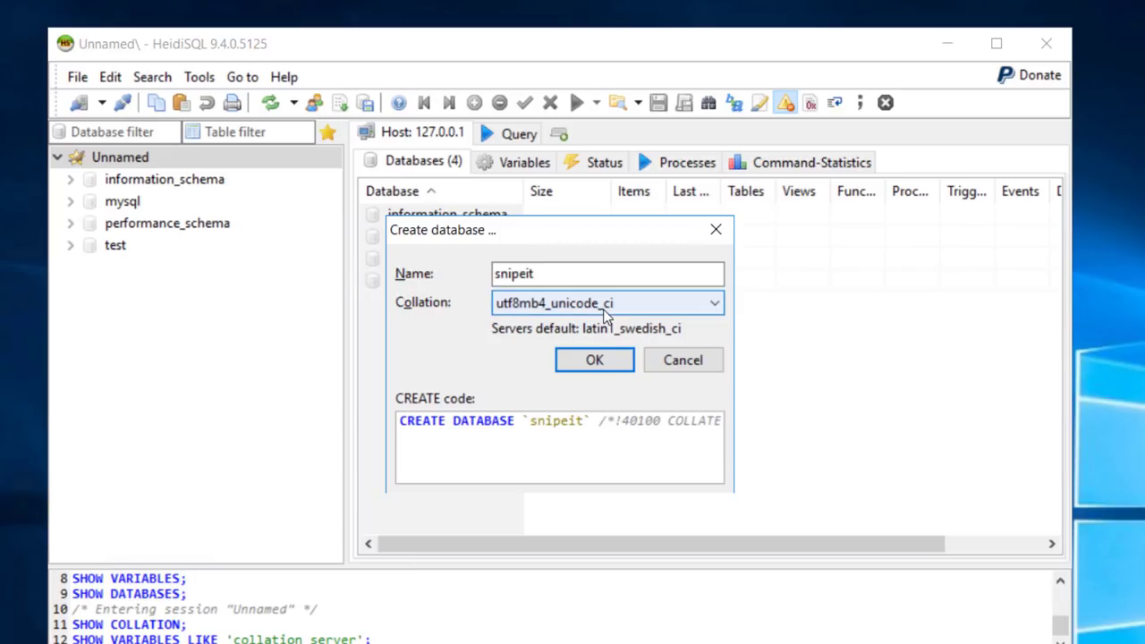
click(614, 364)
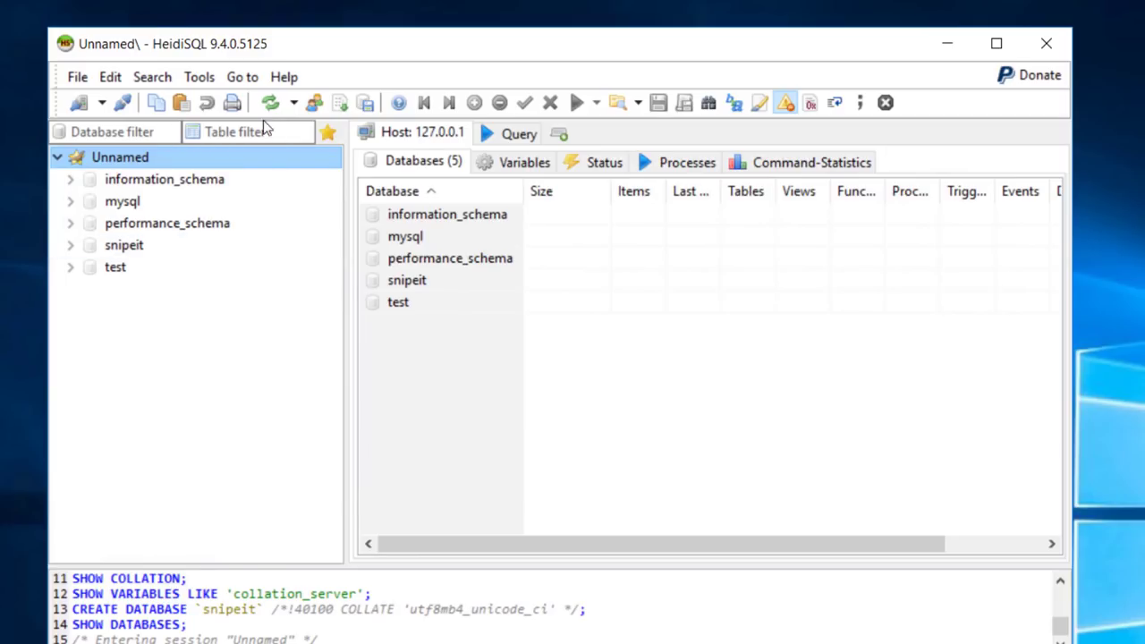
Open the User manager and add a user snipeit, entering and repeating its password
click(202, 79)
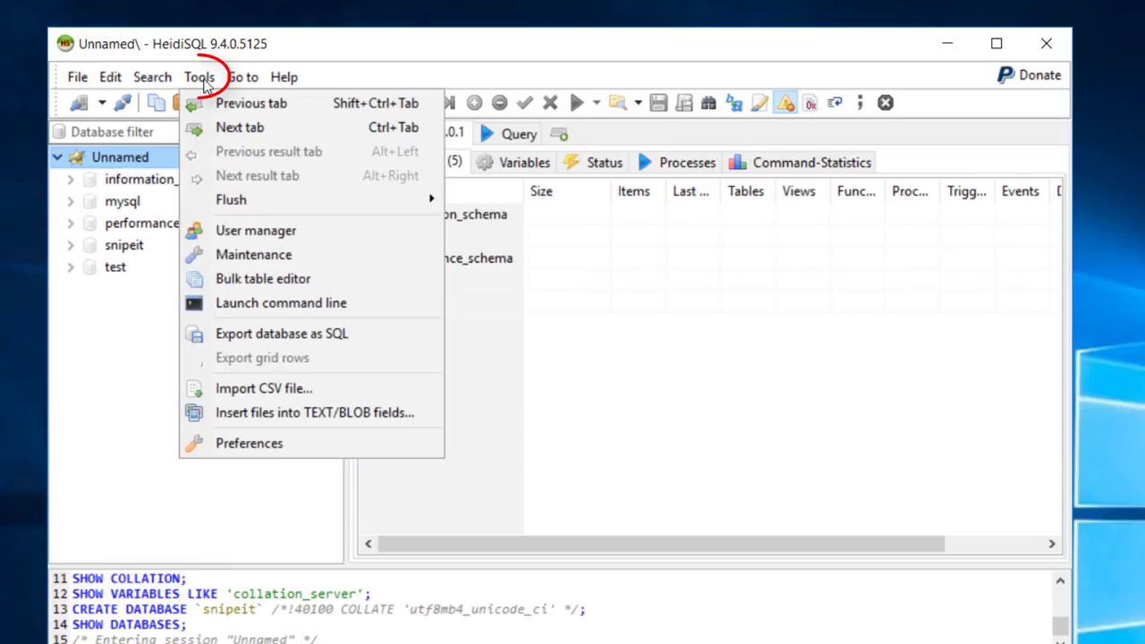
click(291, 231)
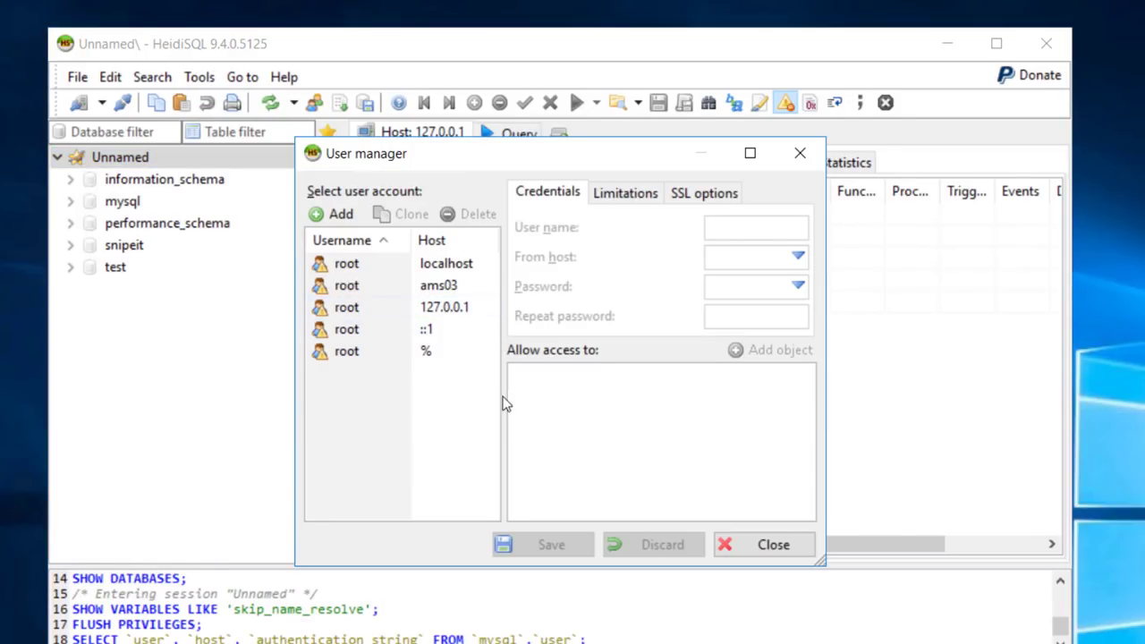
click(331, 214)
text(snipeit)
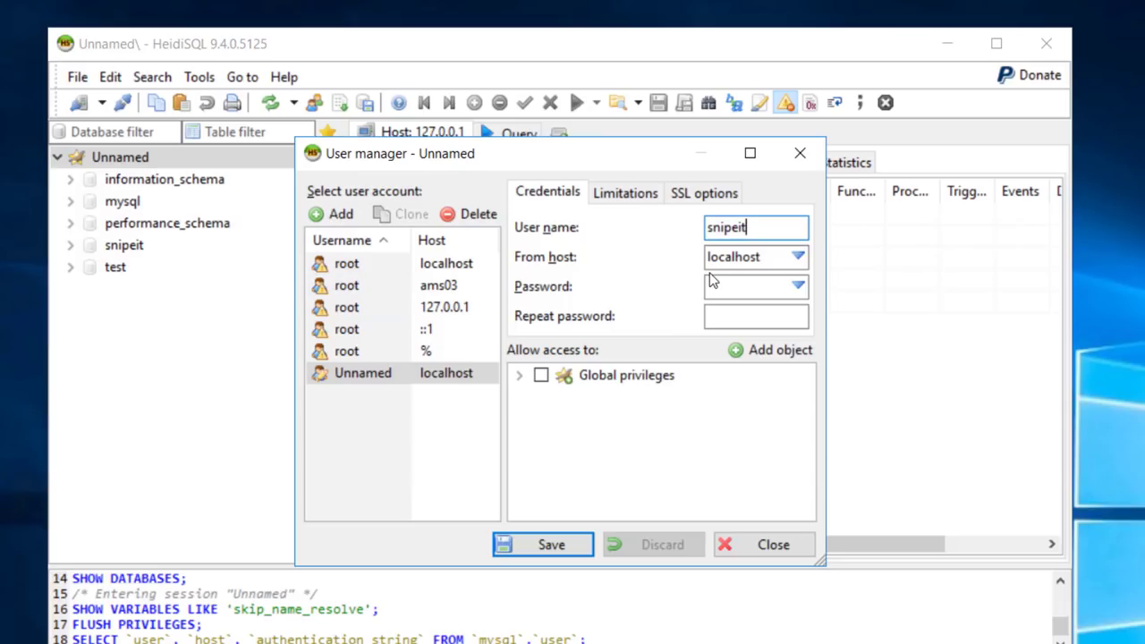
click(730, 294)
text(*********)
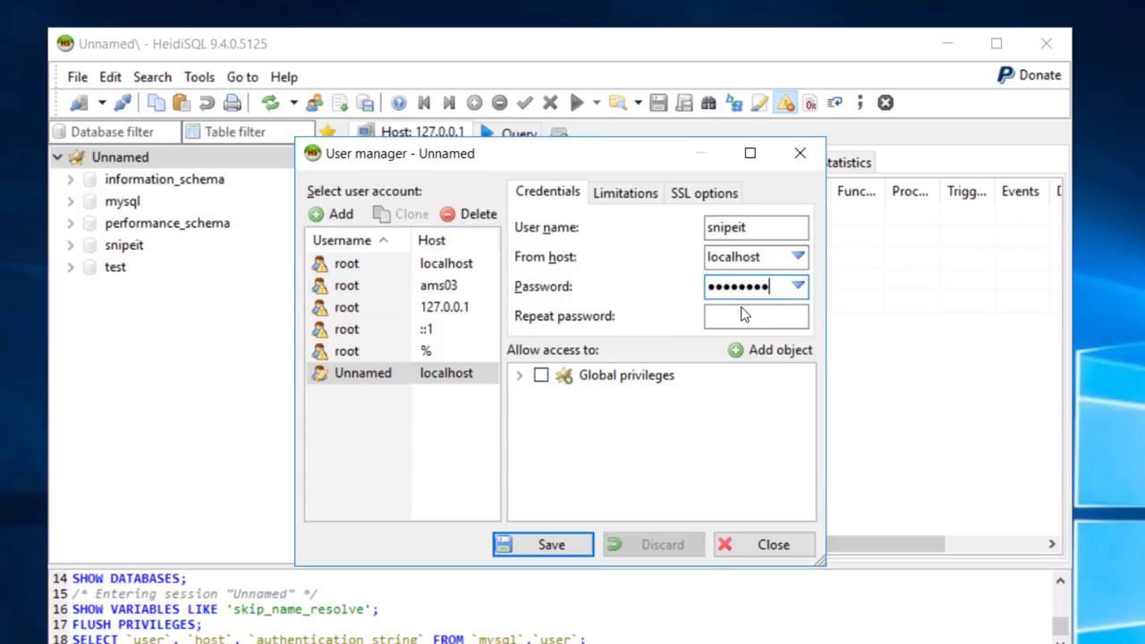
click(749, 316)
text(*****)
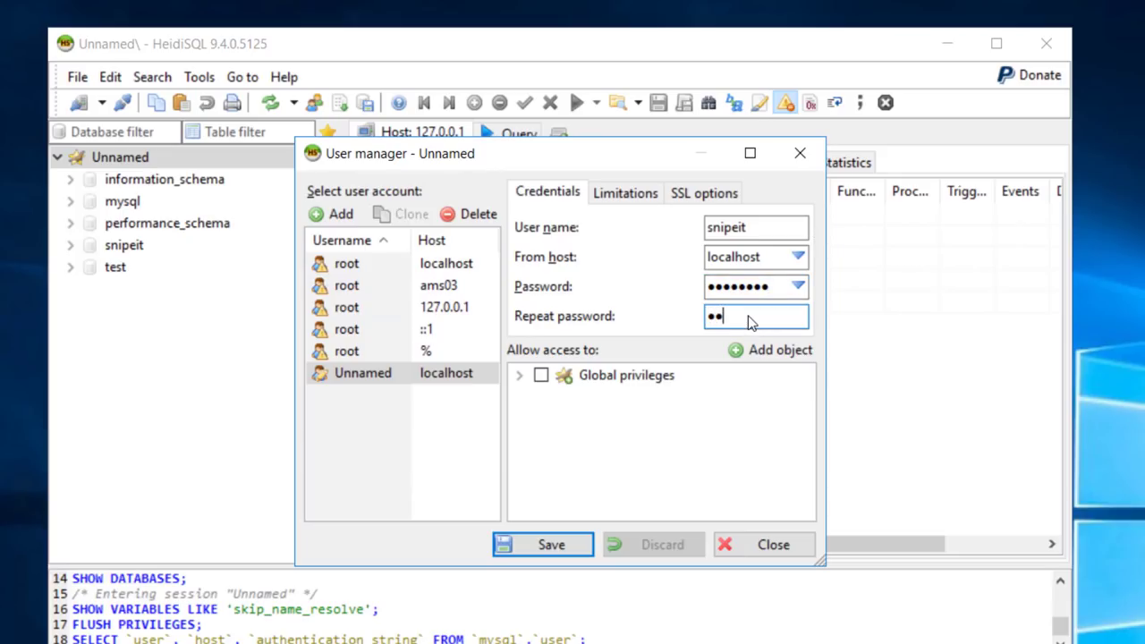
text(**)
Grant snipeit all privileges on the snipeit database, save the user, and close the manager
click(522, 376)
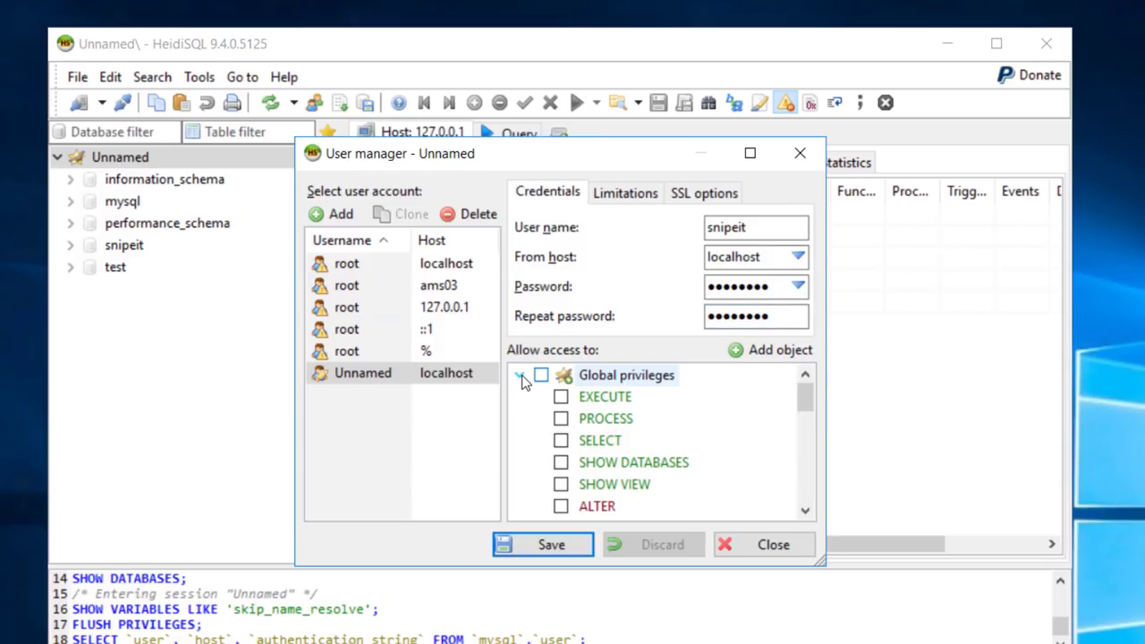
scroll(690, 421, down, 5)
click(769, 350)
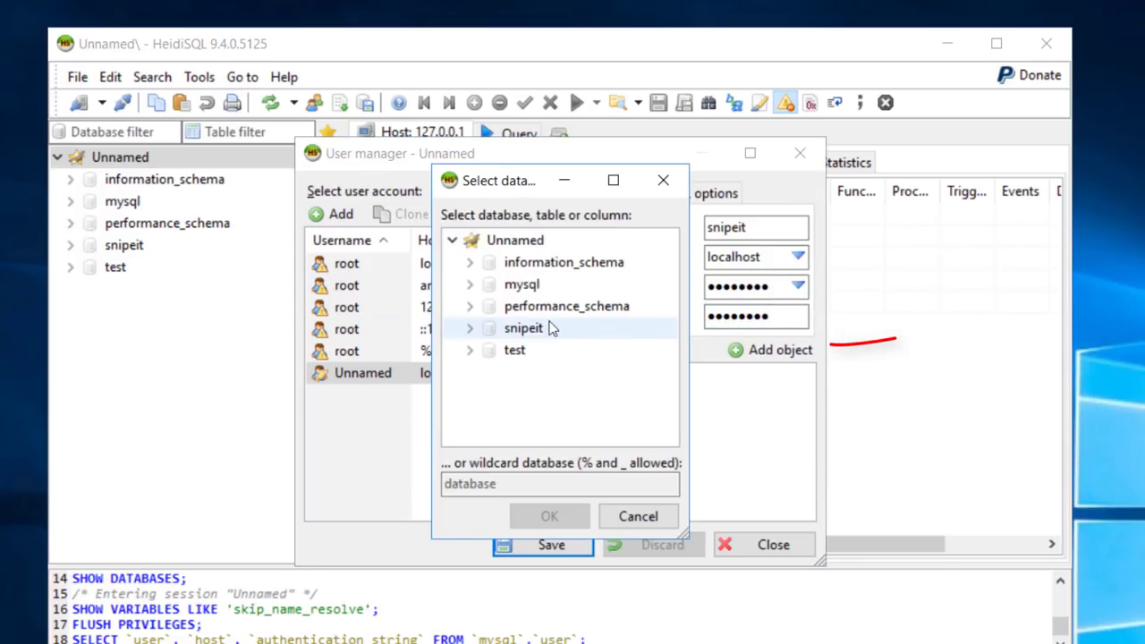
click(523, 328)
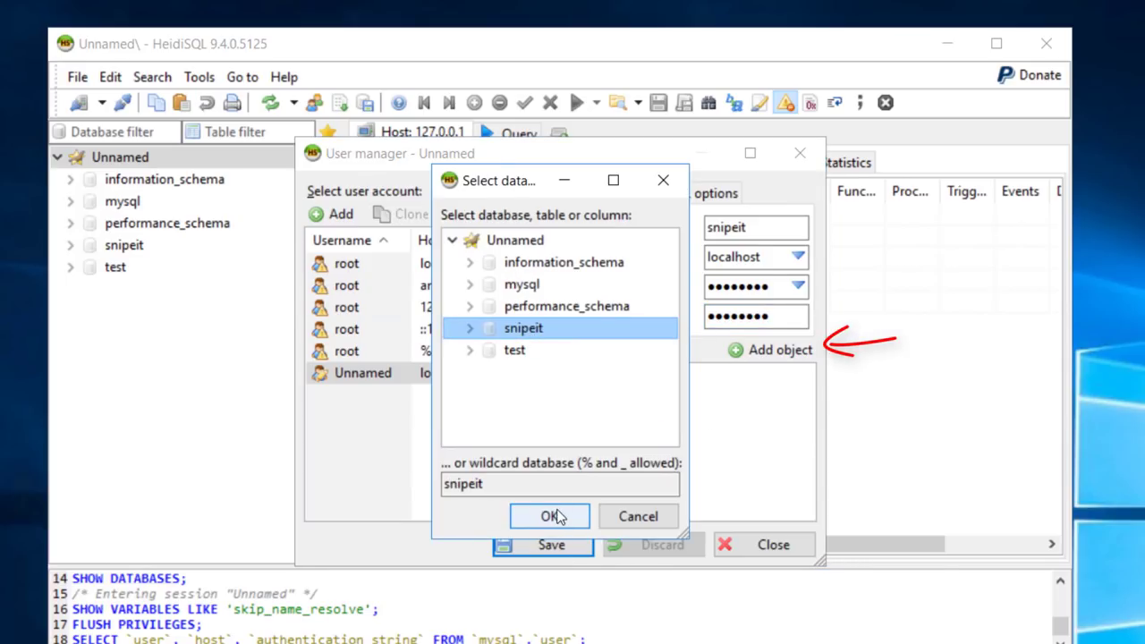
click(547, 516)
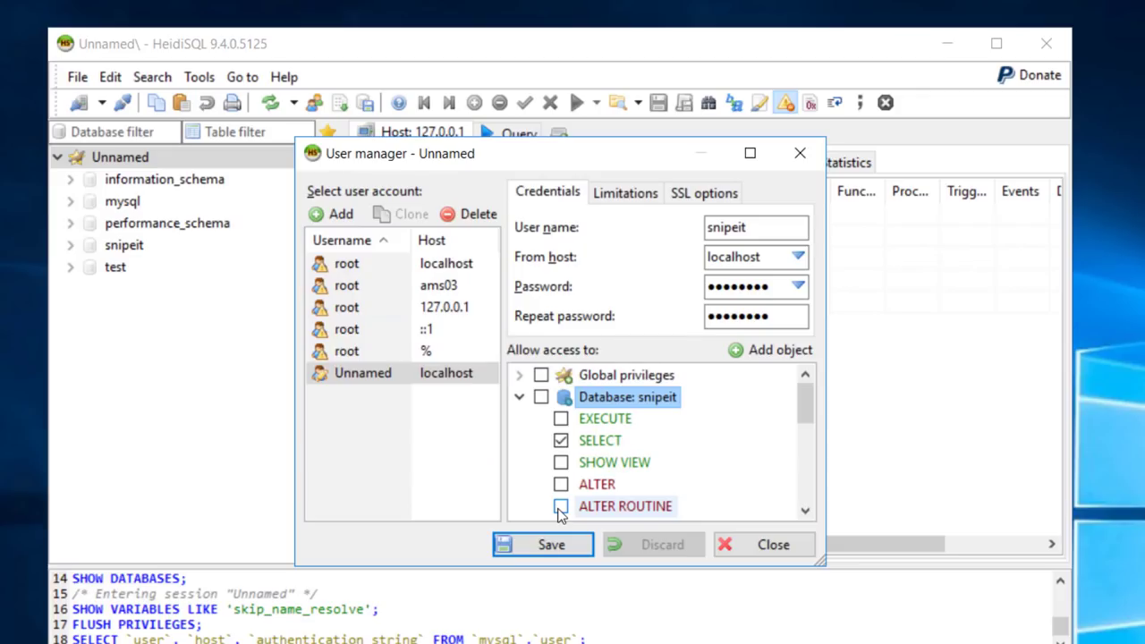
click(541, 397)
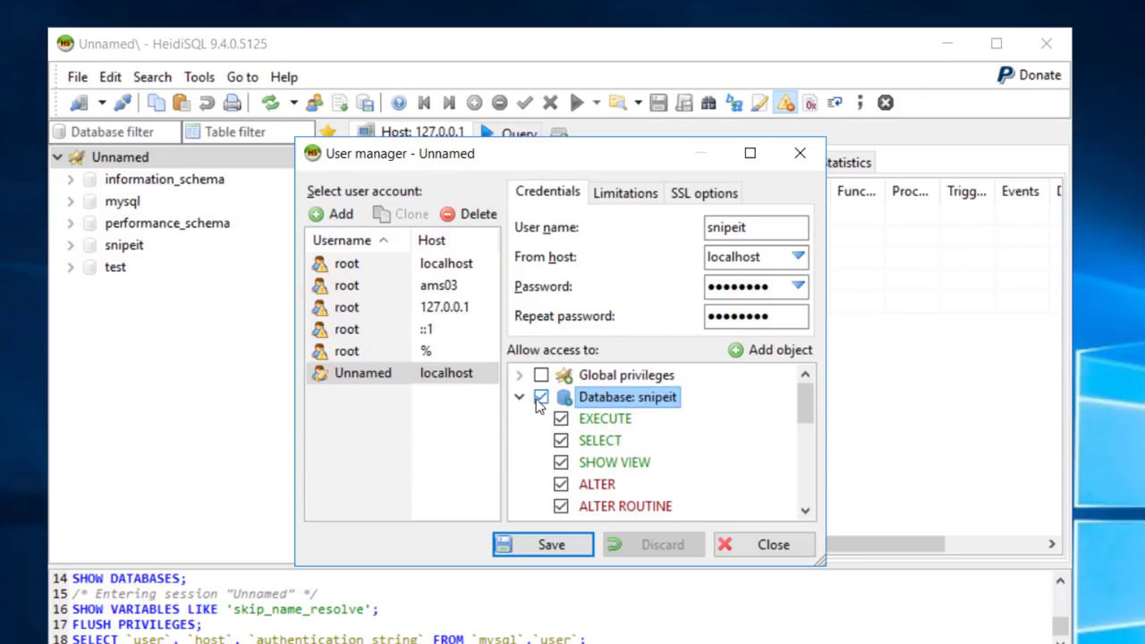
scroll(628, 467, down, 5)
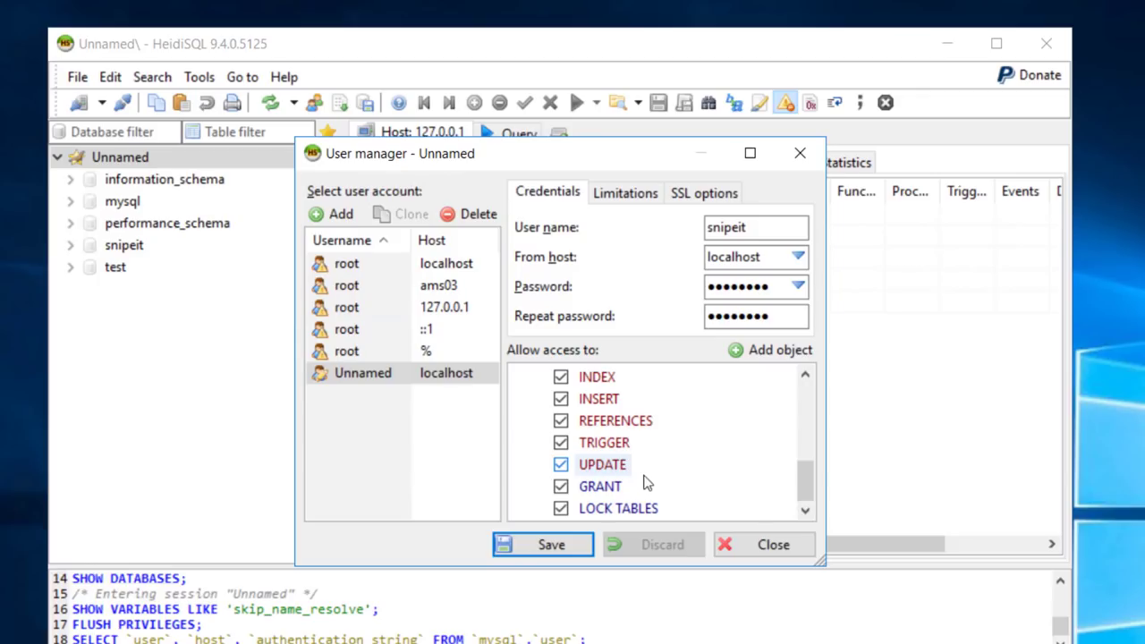
mouse_move(804, 490)
mouse_down()
mouse_move(808, 404)
mouse_move(809, 477)
mouse_up()
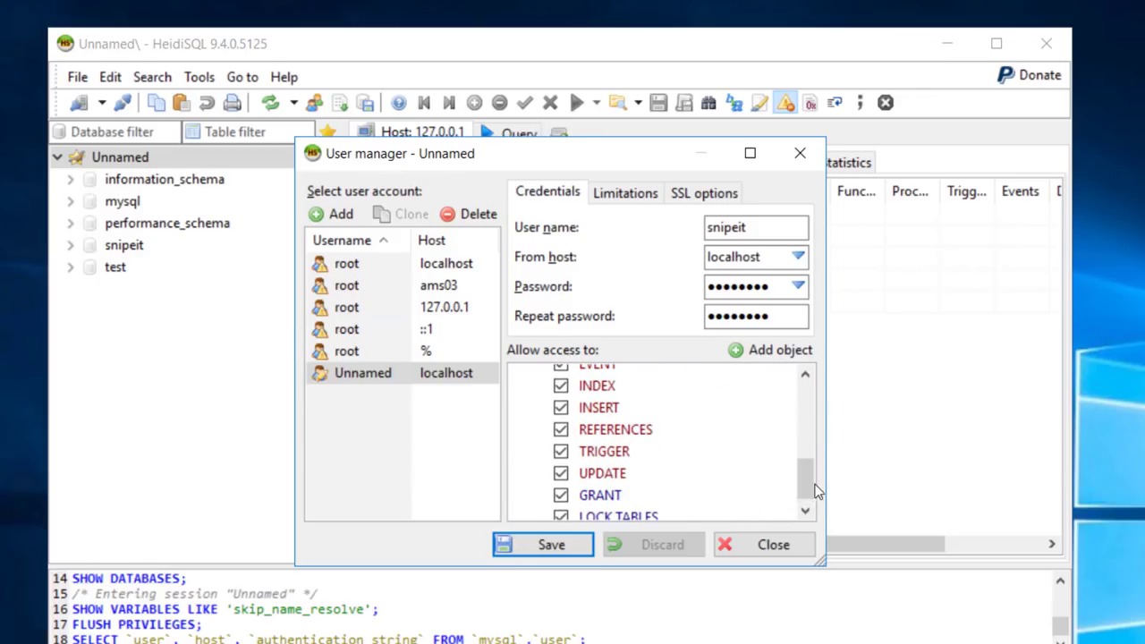
click(555, 547)
click(348, 378)
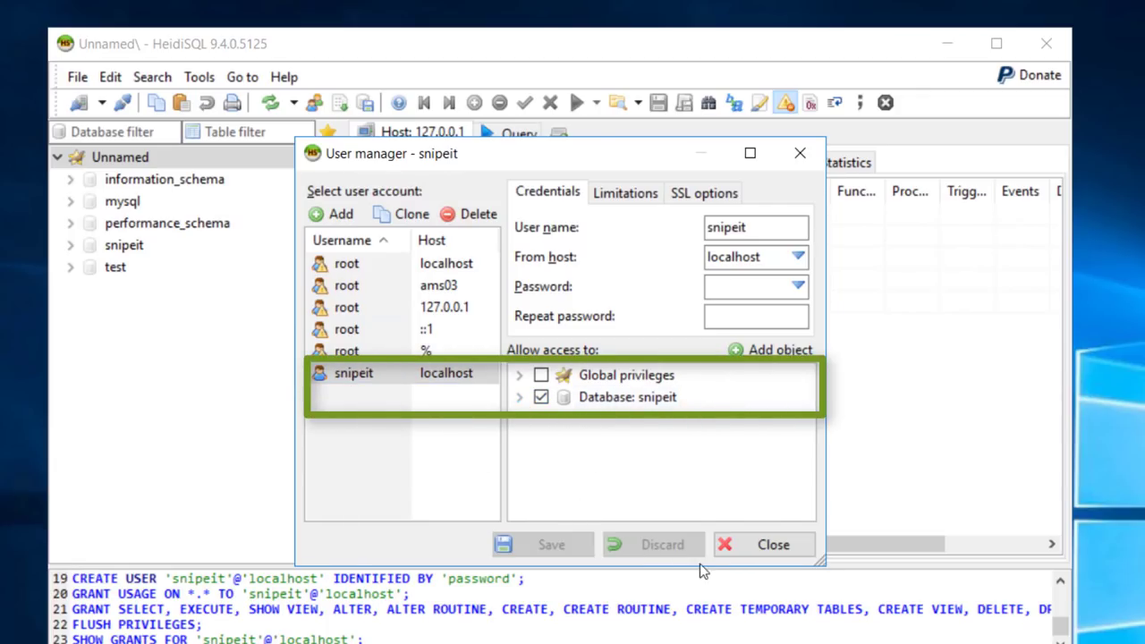
click(771, 547)
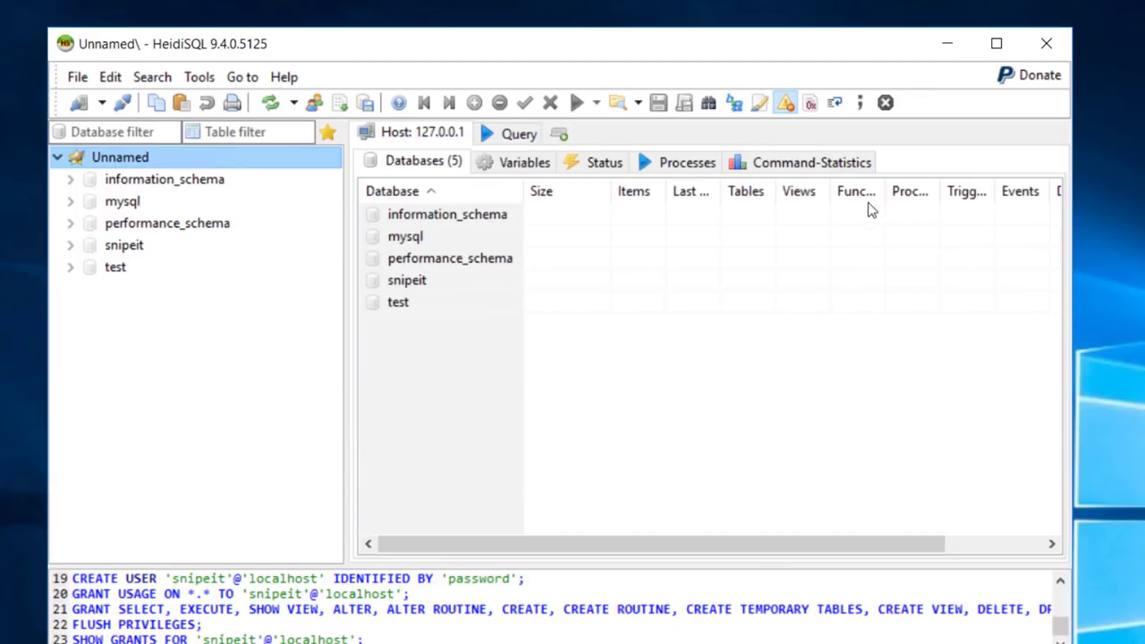
Close HeidiSQL and all the old File Explorer windows
right_click(275, 629)
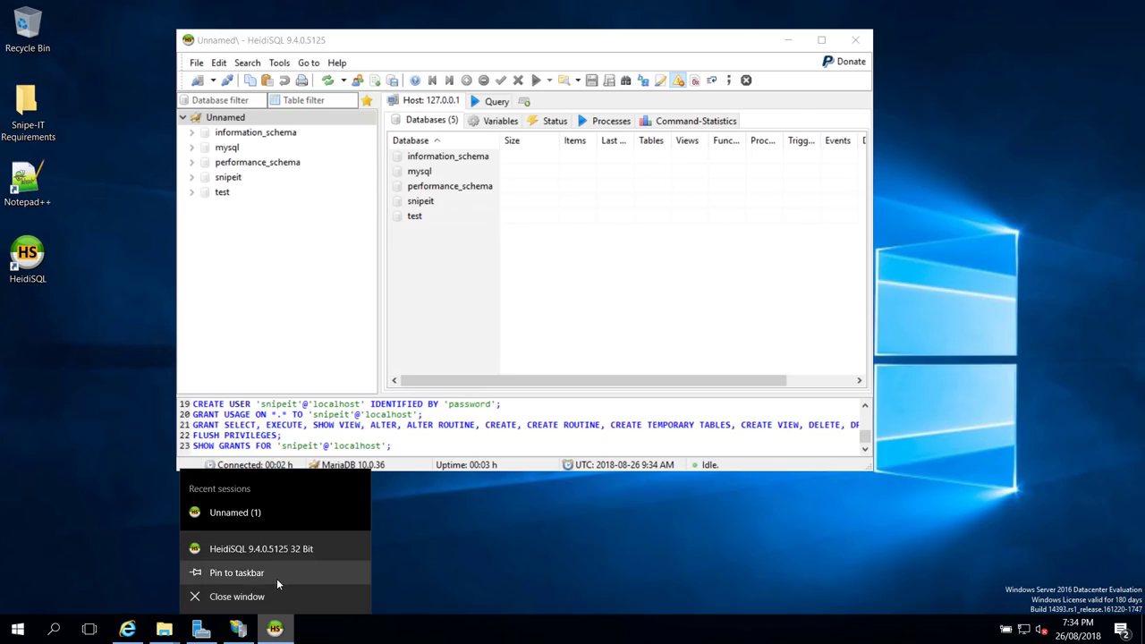
click(276, 578)
click(862, 42)
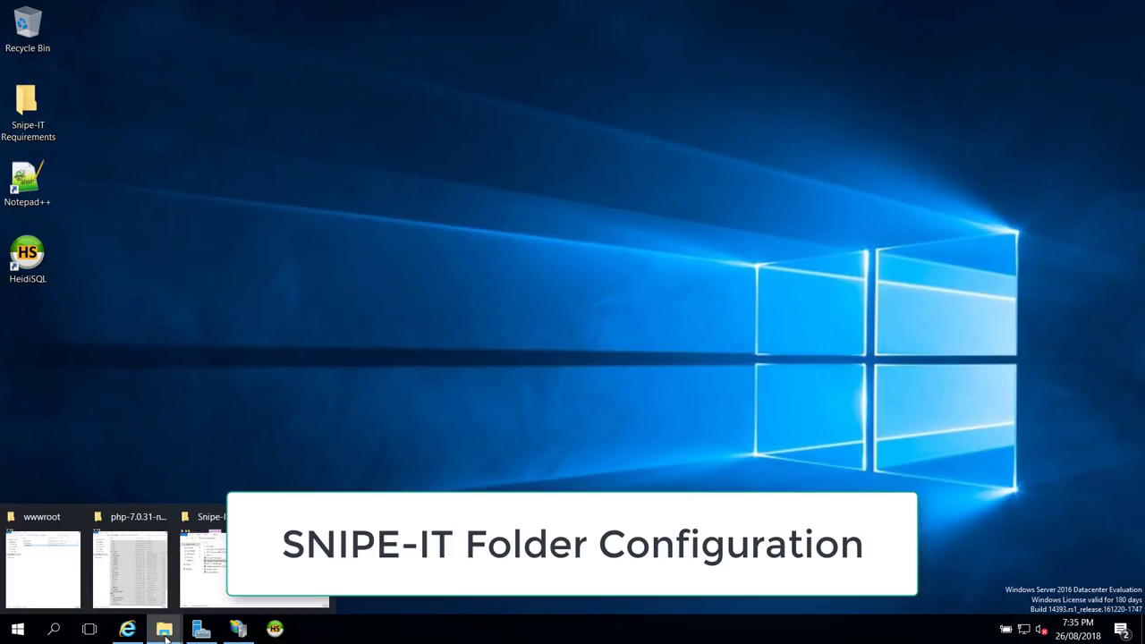
click(63, 579)
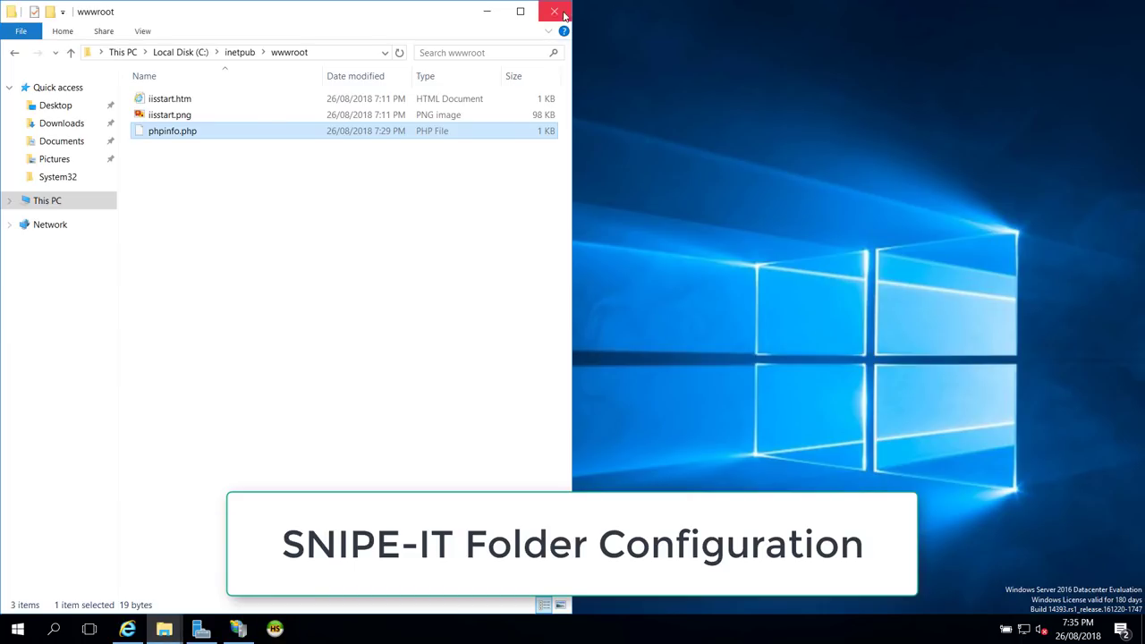
click(554, 10)
right_click(154, 631)
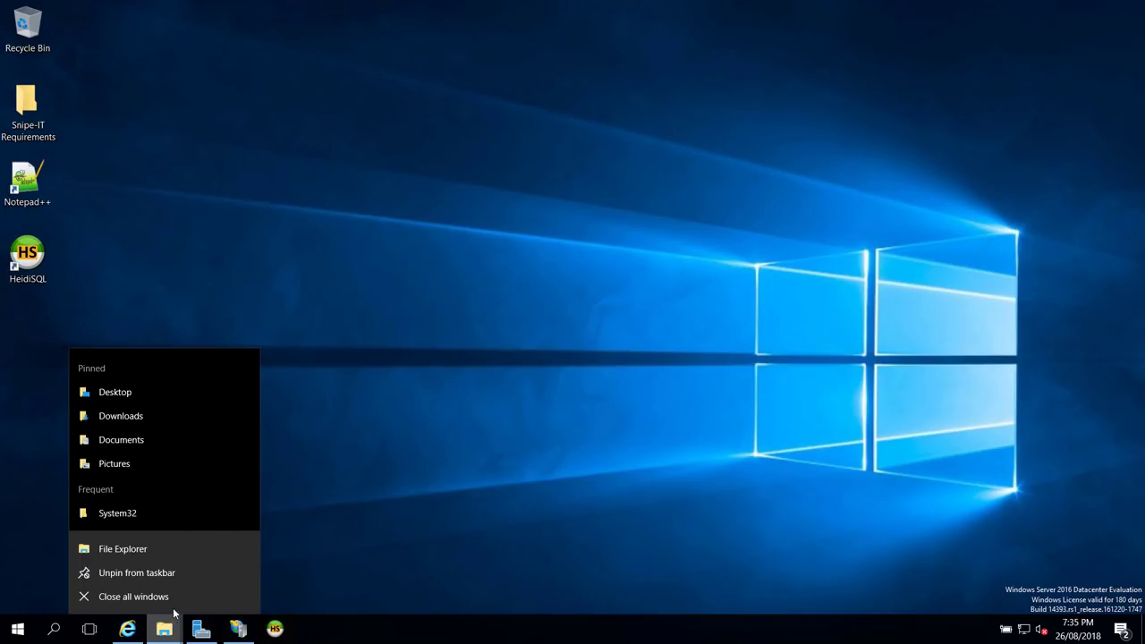
click(173, 597)
Open a fresh File Explorer window and browse to C:\inetpub\wwwroot
click(162, 630)
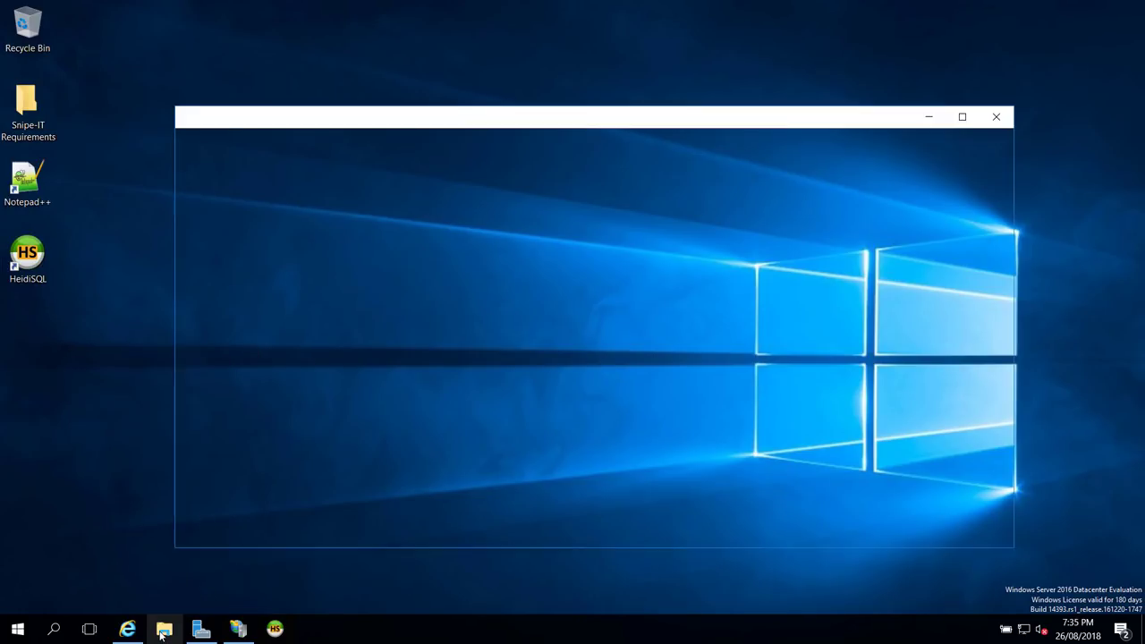
click(248, 309)
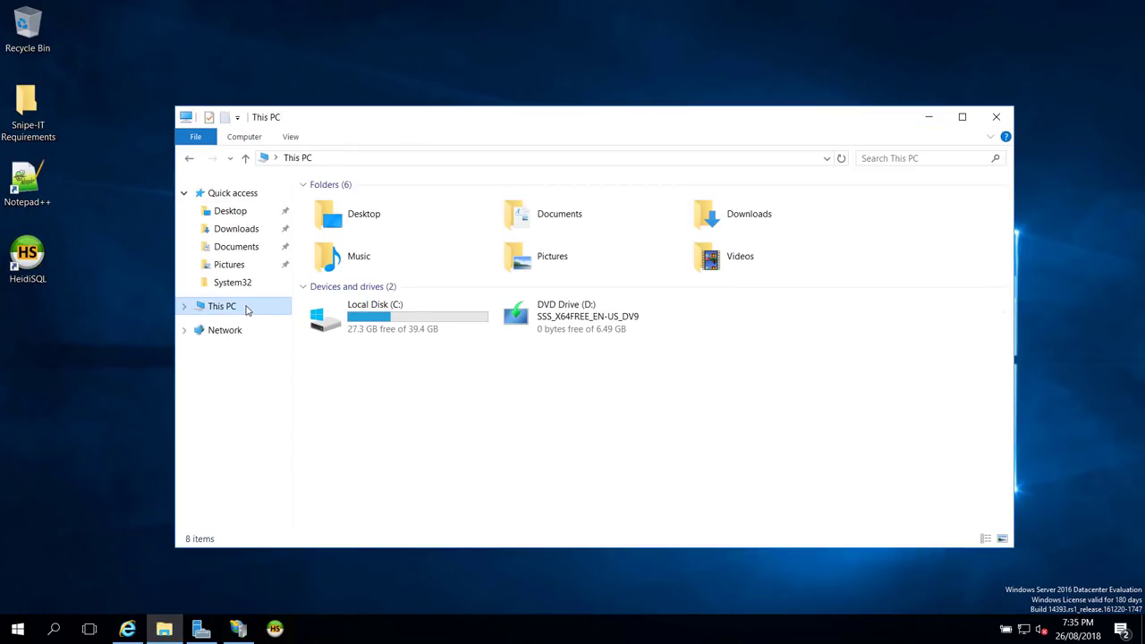
double_click(399, 322)
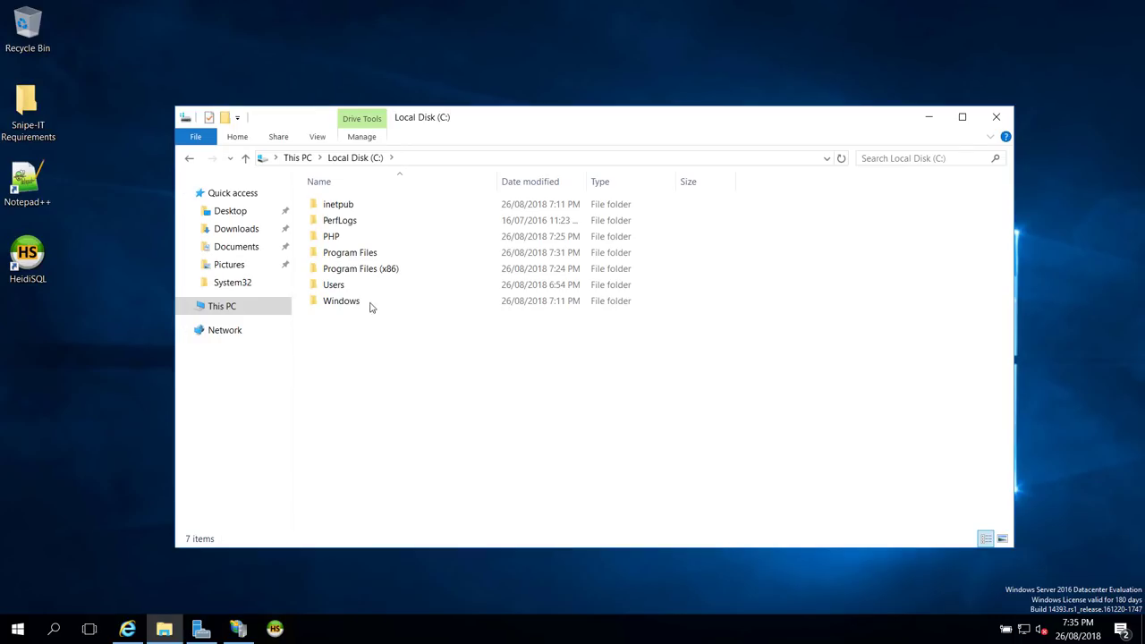
double_click(365, 207)
double_click(362, 270)
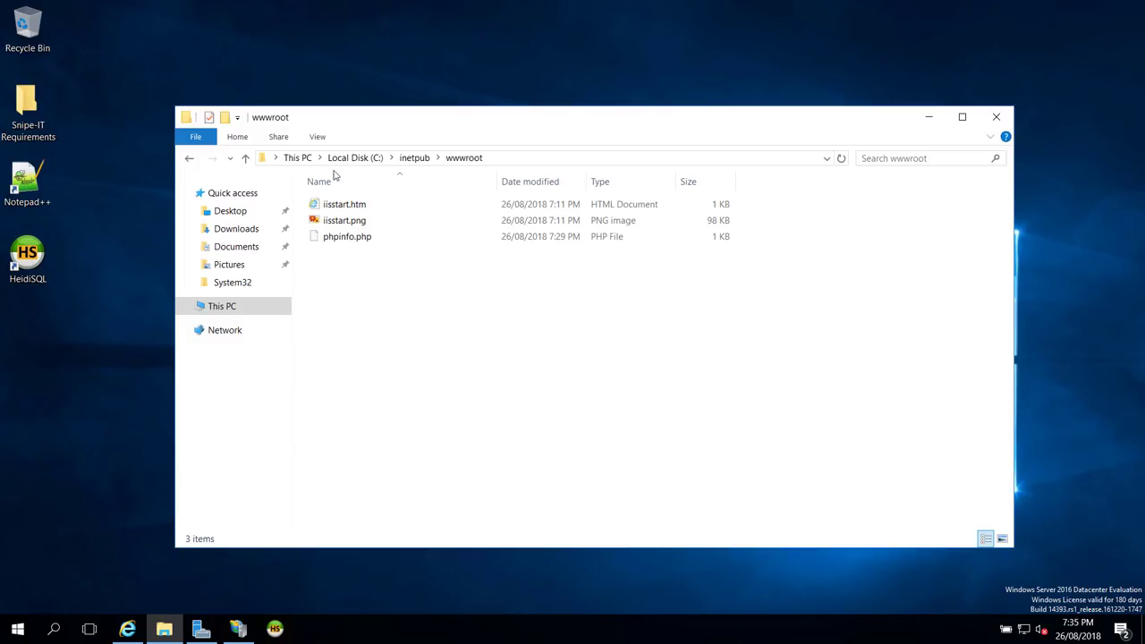
Create a folder named snipe-it, open it, and snap it to the right half
click(224, 117)
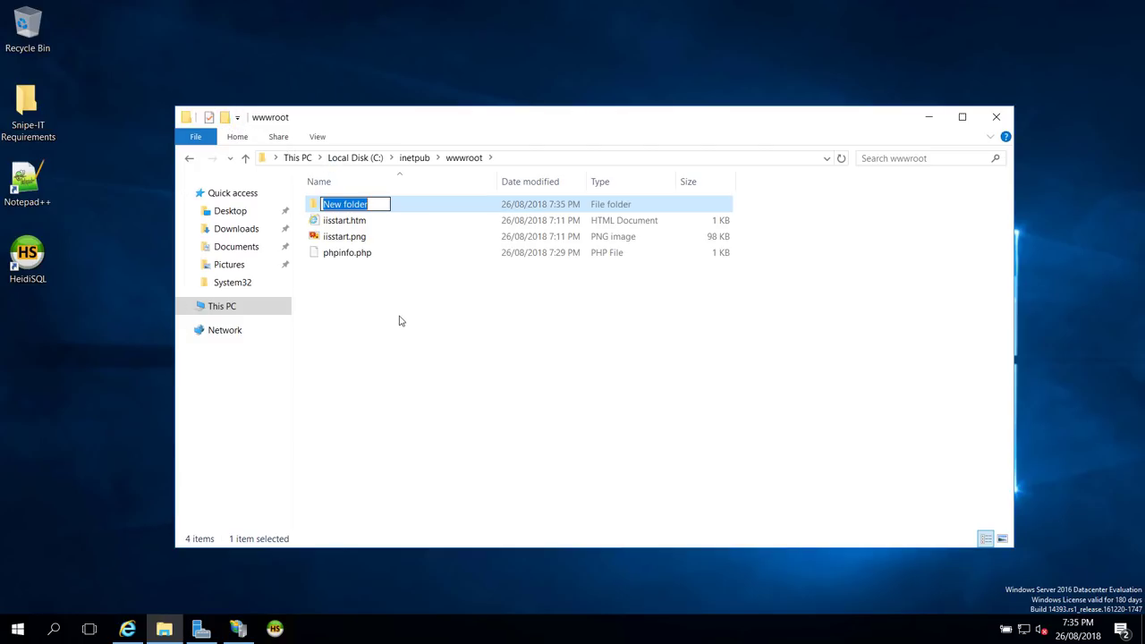
text(snipe-it)
key(Return)
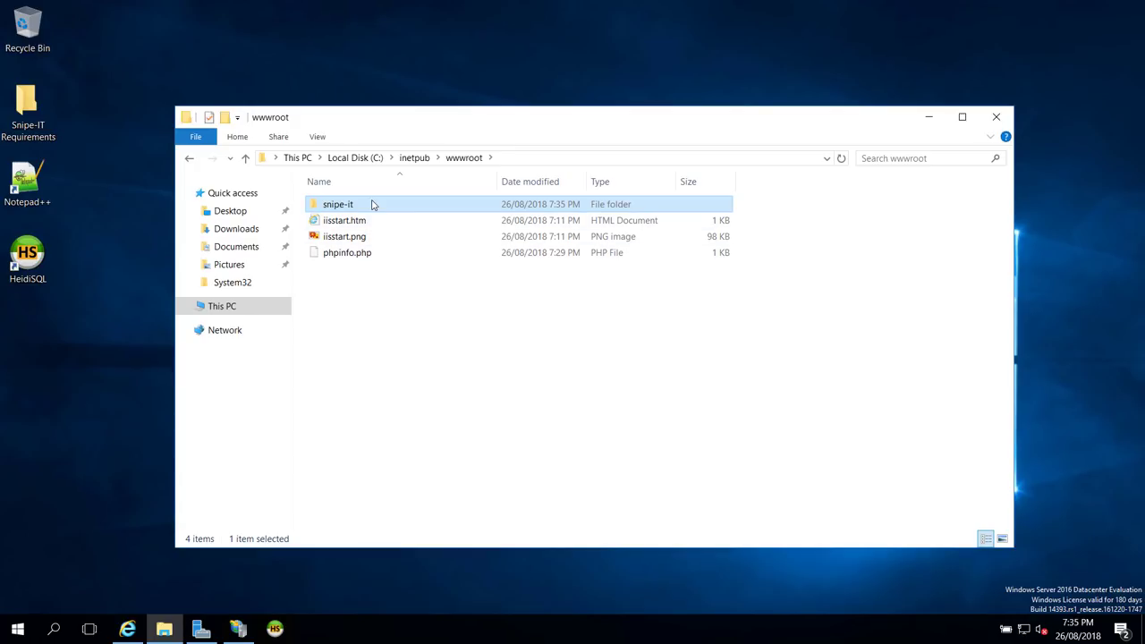
double_click(374, 205)
drag(452, 116, 1143, 117)
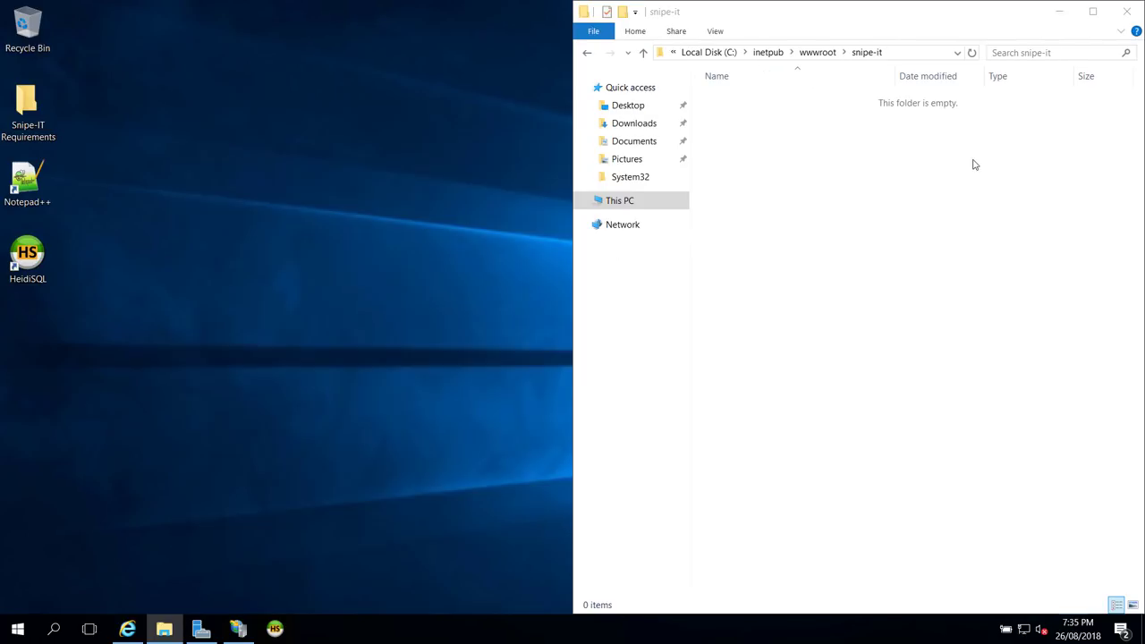
Open Snipe-IT Requirements > snipe-it > snipe-it-4.6.3, snapped to the left half
click(325, 37)
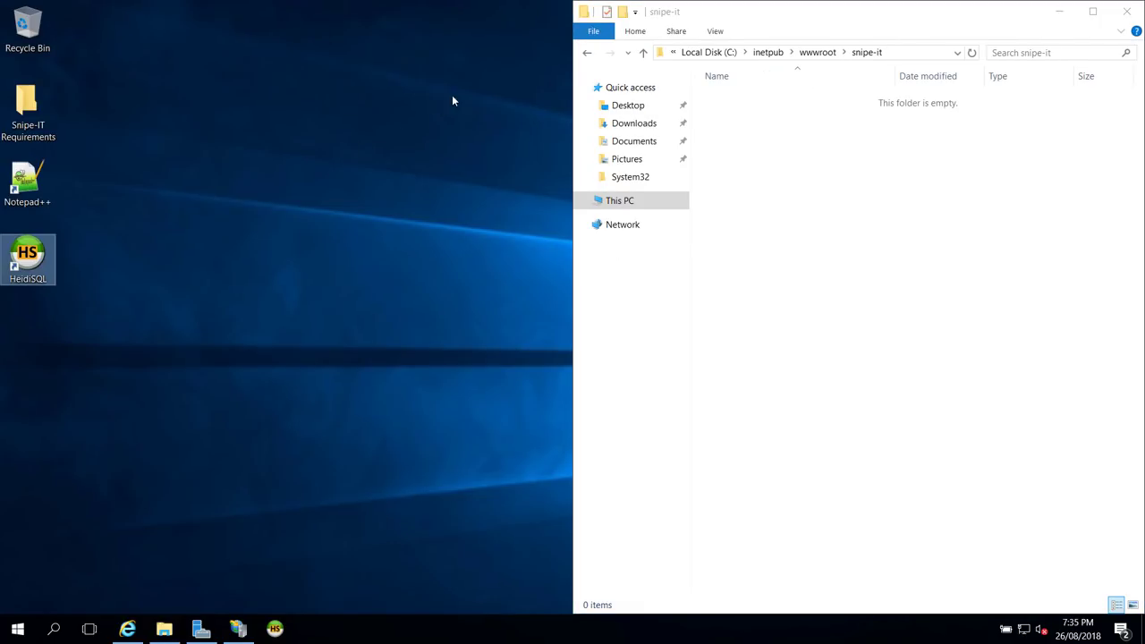
double_click(23, 114)
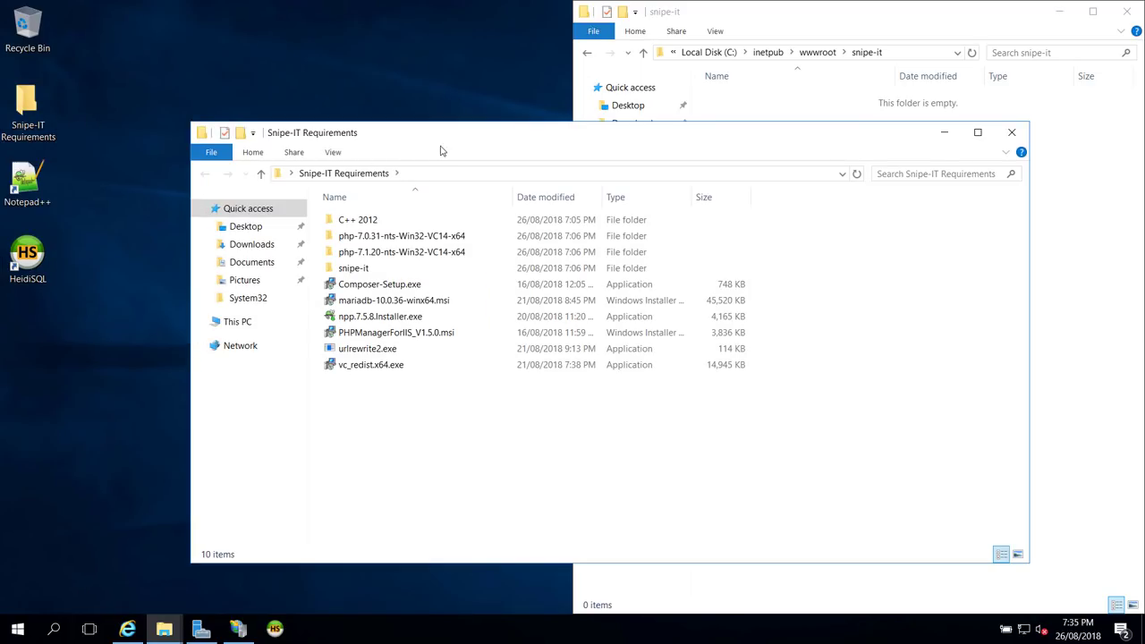
key(super+Left)
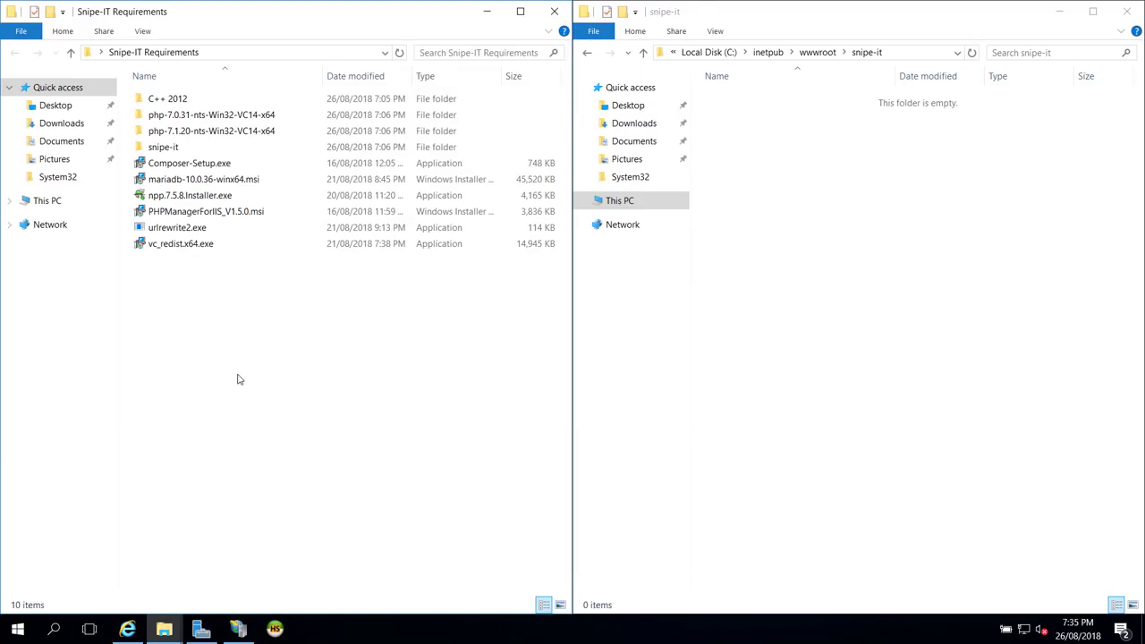
double_click(206, 146)
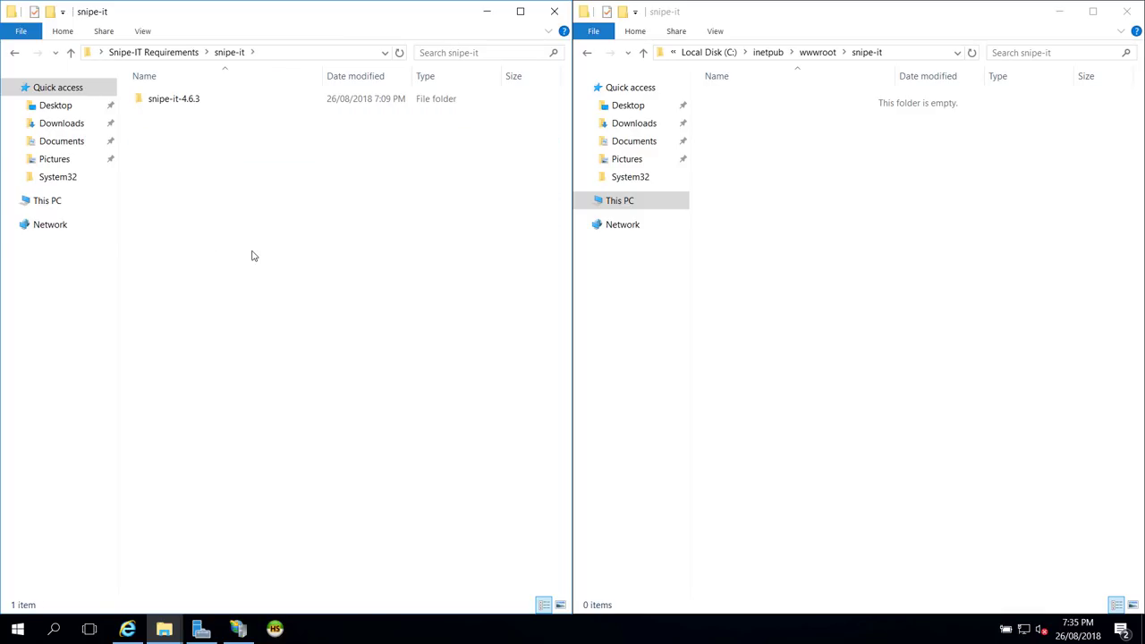
double_click(216, 100)
scroll(281, 347, down, 6)
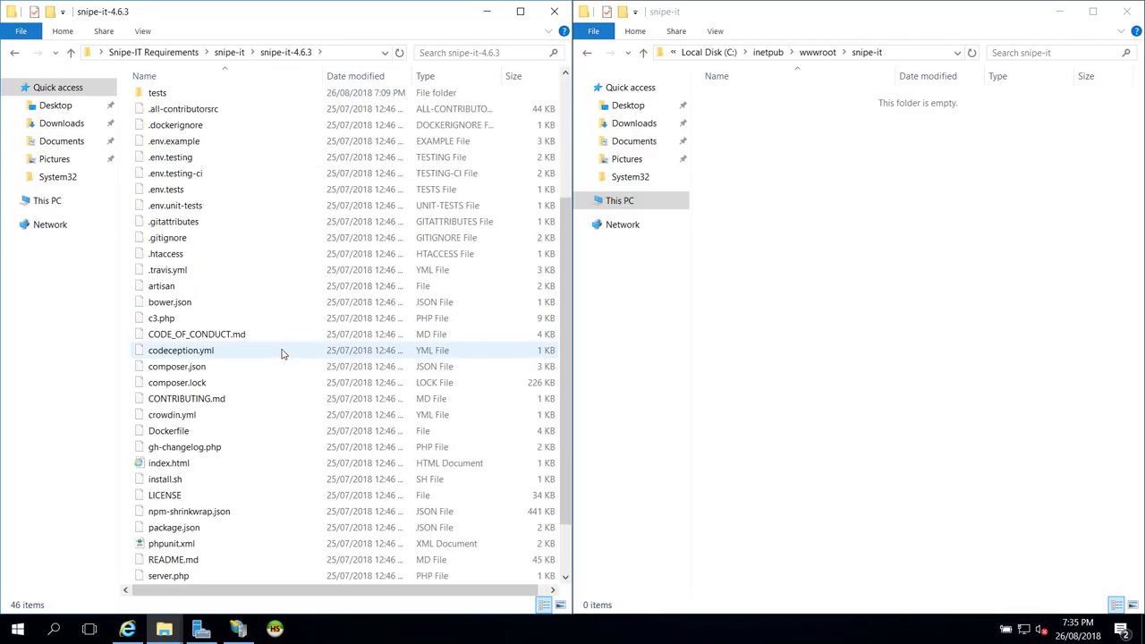
drag(568, 347, 586, 365)
scroll(351, 356, up, 5)
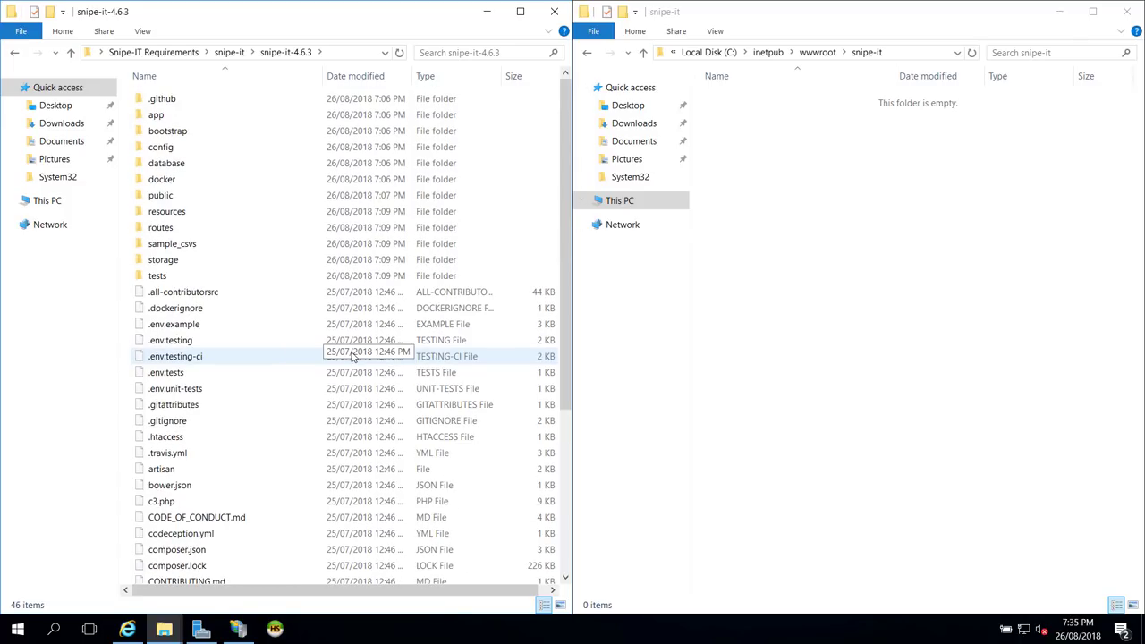
Paste all 46 release items into the right-hand snipe-it folder, then close the source window
key(ctrl+a)
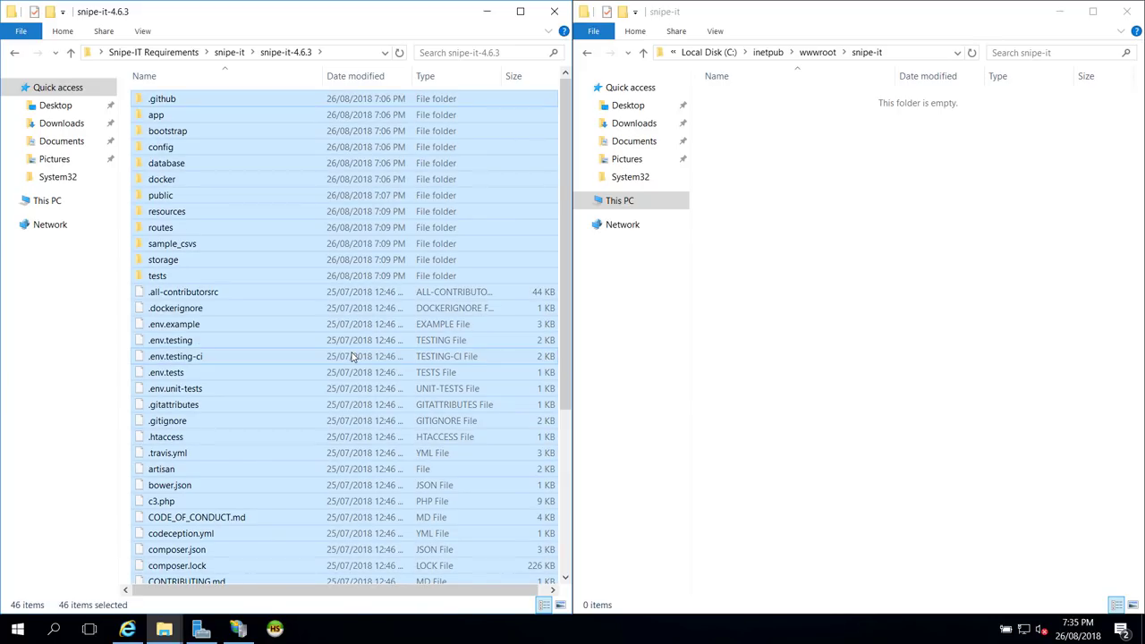
click(964, 158)
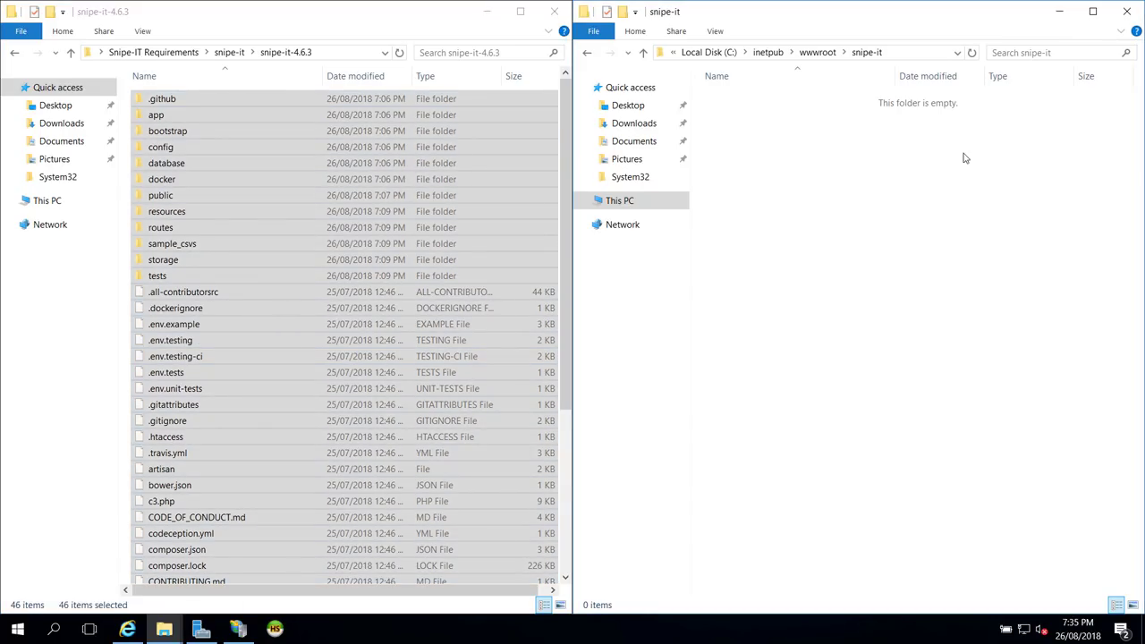
key(ctrl+v)
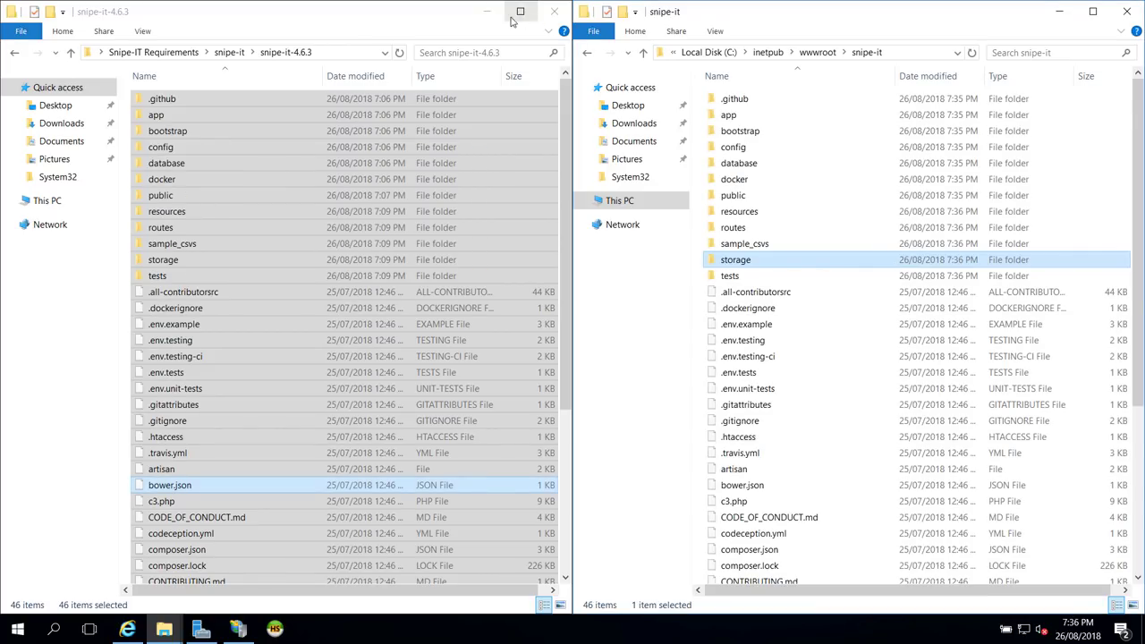
click(553, 11)
drag(759, 12, 481, 25)
Open .env.example from C:\inetpub\wwwroot\snipe-it with Edit with Notepad++
scroll(528, 285, down, 5)
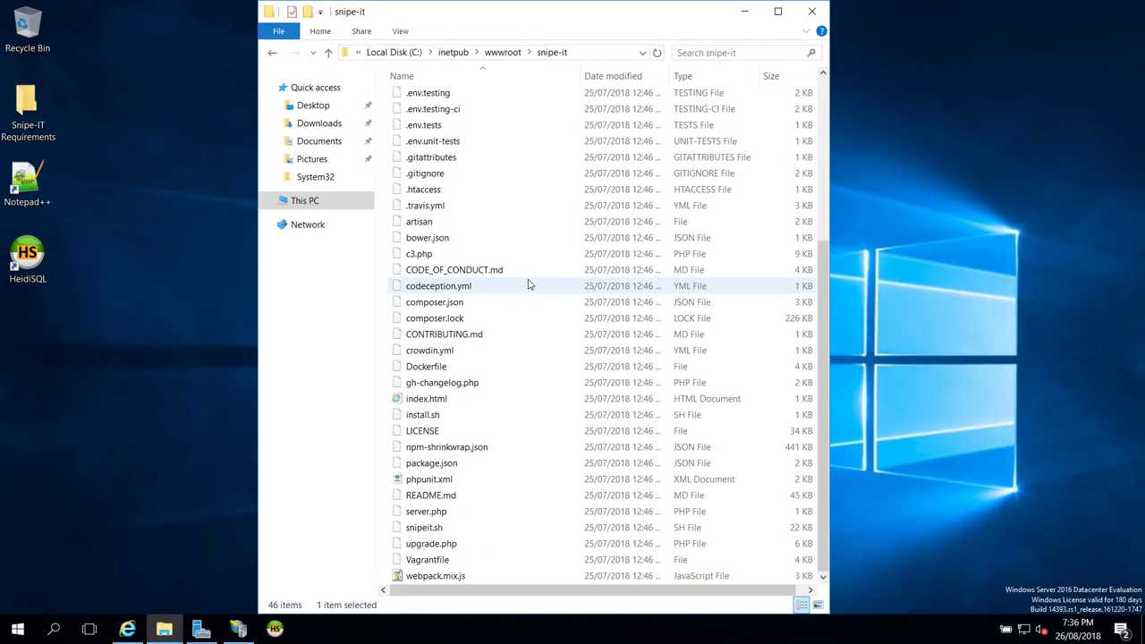
scroll(527, 285, up, 5)
click(516, 309)
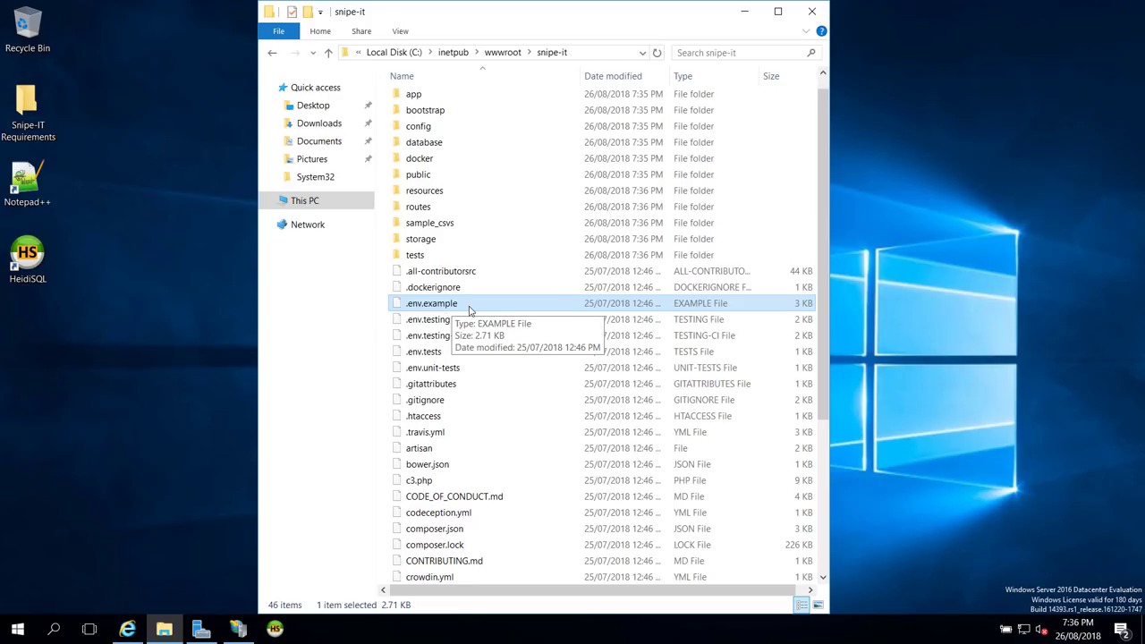
right_click(469, 309)
click(517, 336)
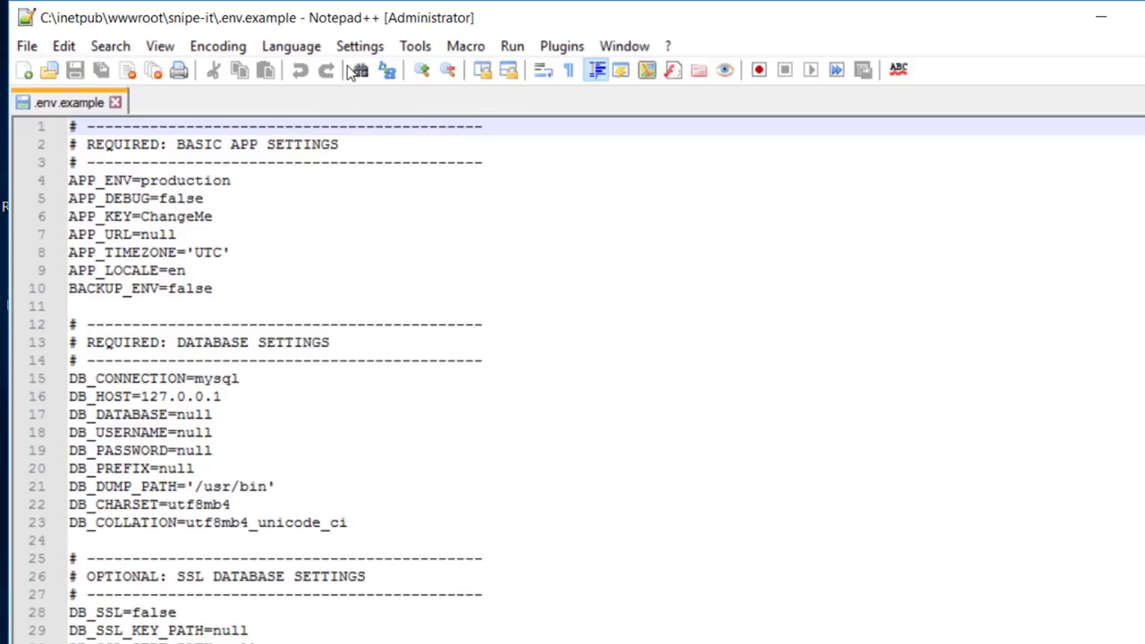
Start File > Save As and shorten the file name to .env
click(27, 47)
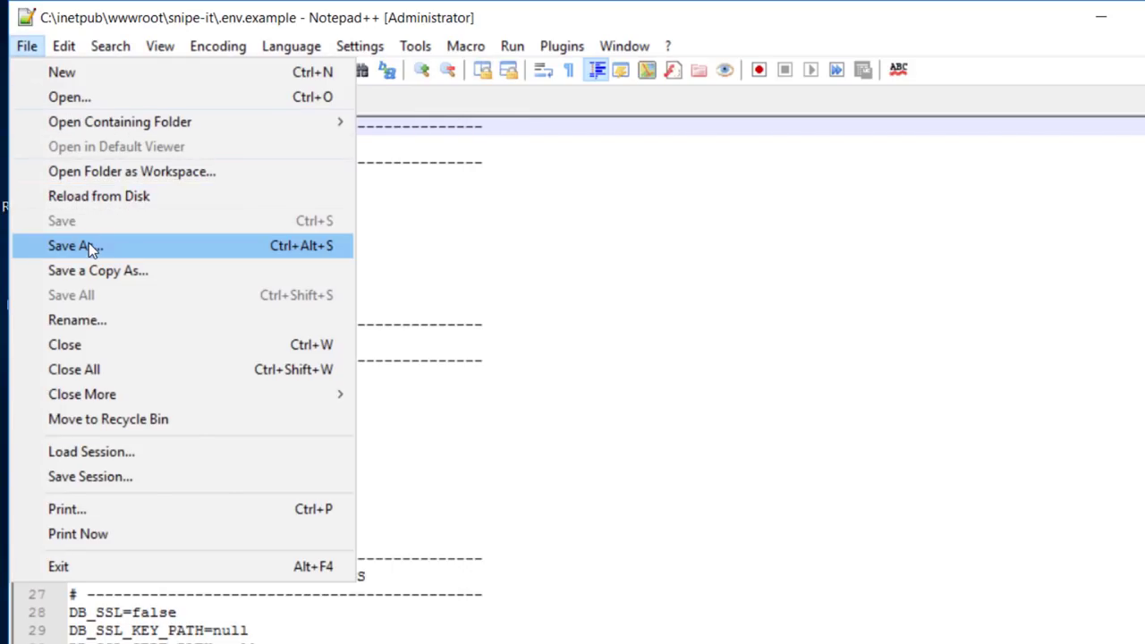
click(89, 243)
click(623, 604)
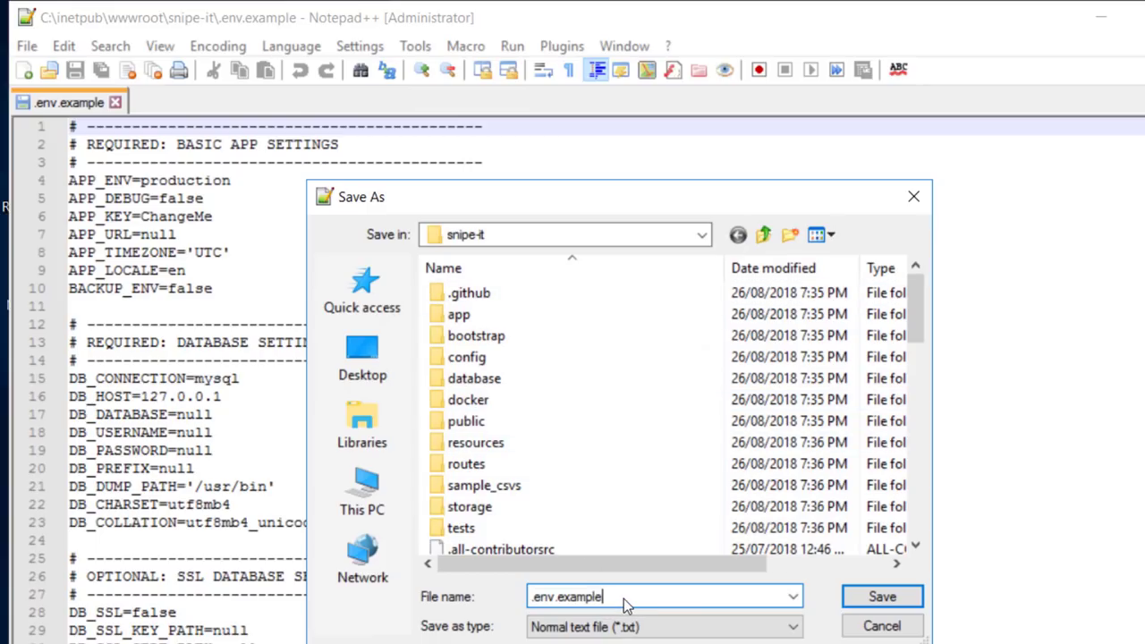
key(BackSpace)
key(BackSpace)
key(BackSpace)
key(BackSpace)
key(BackSpace)
key(BackSpace)
key(BackSpace)
key(BackSpace)
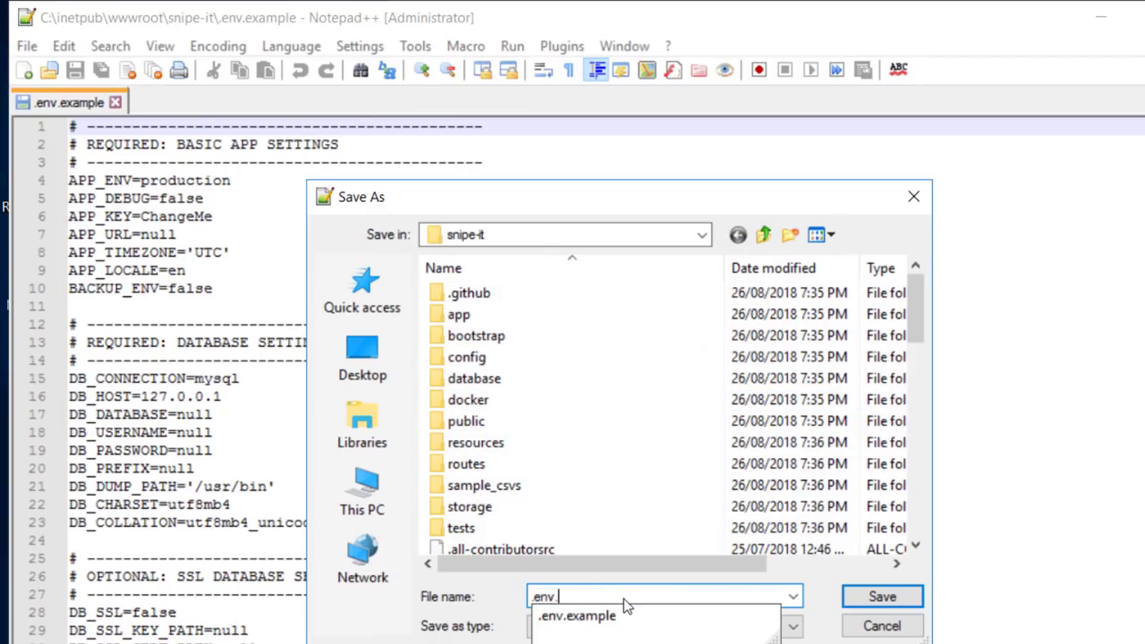
click(350, 631)
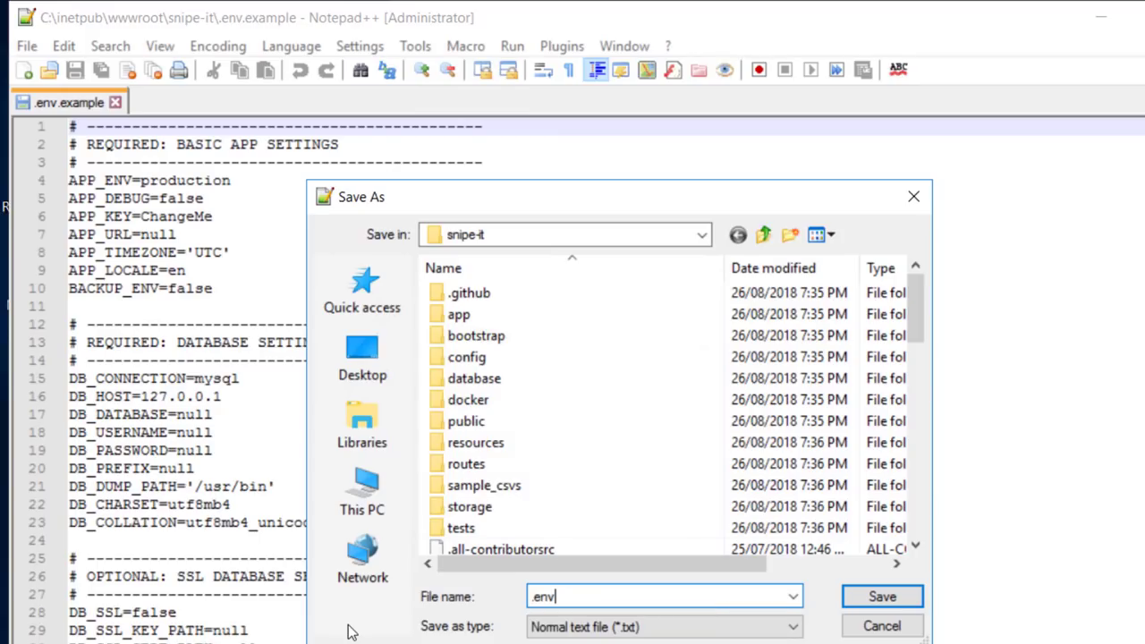
Save .env into C:\inetpub\wwwroot\snipe-it
click(370, 420)
click(362, 358)
click(362, 425)
click(363, 492)
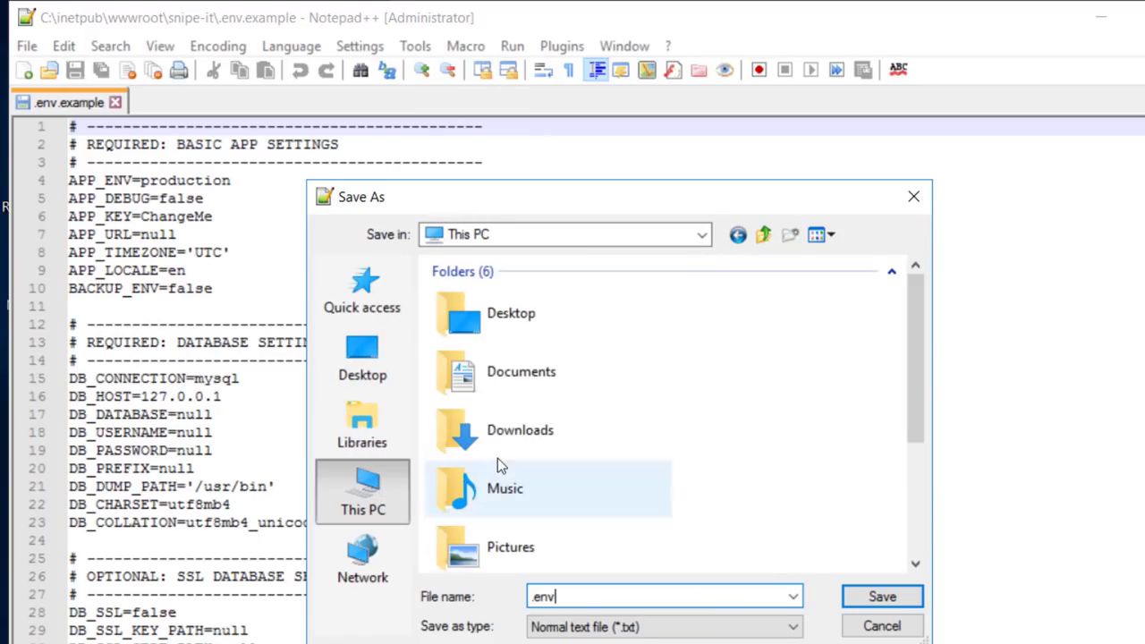
scroll(565, 454, down, 3)
double_click(565, 472)
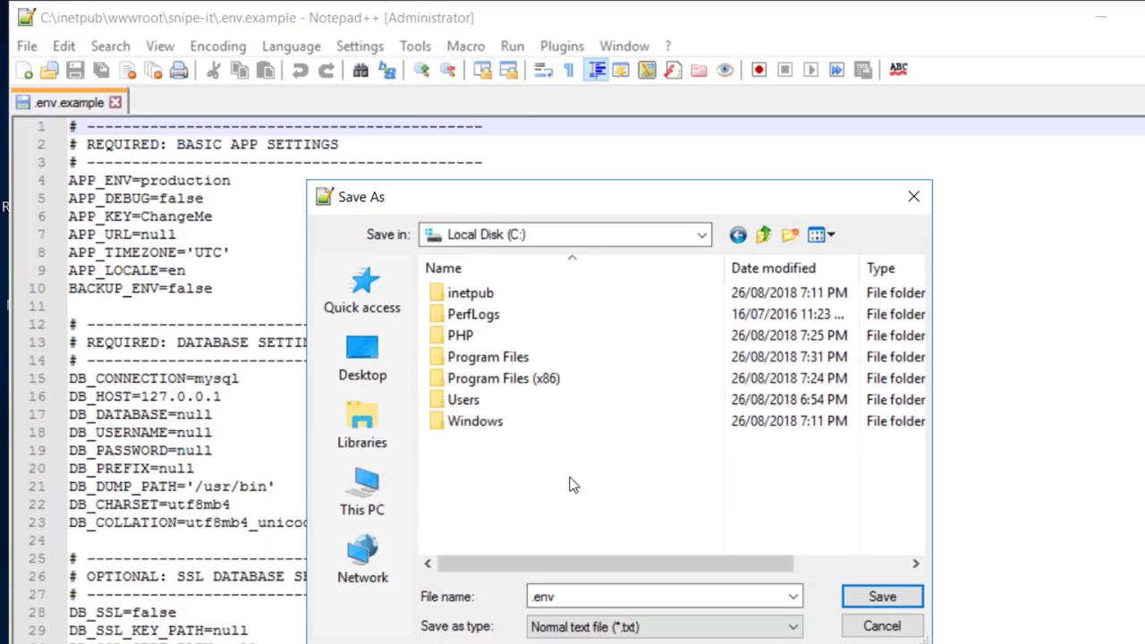
double_click(474, 294)
click(476, 380)
double_click(477, 380)
double_click(519, 293)
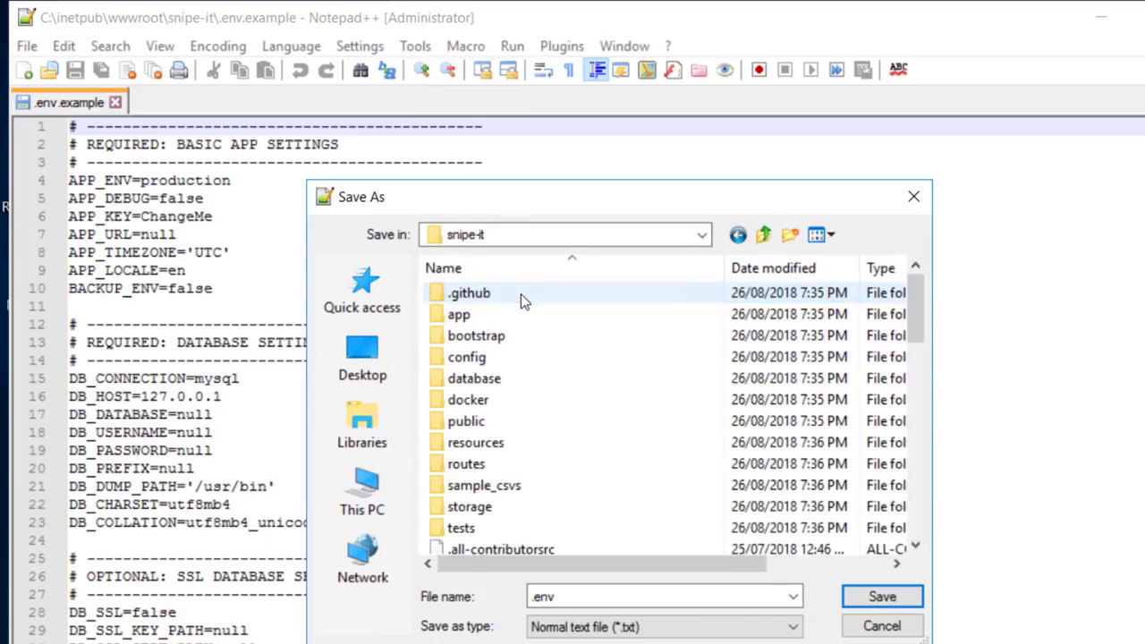
click(872, 597)
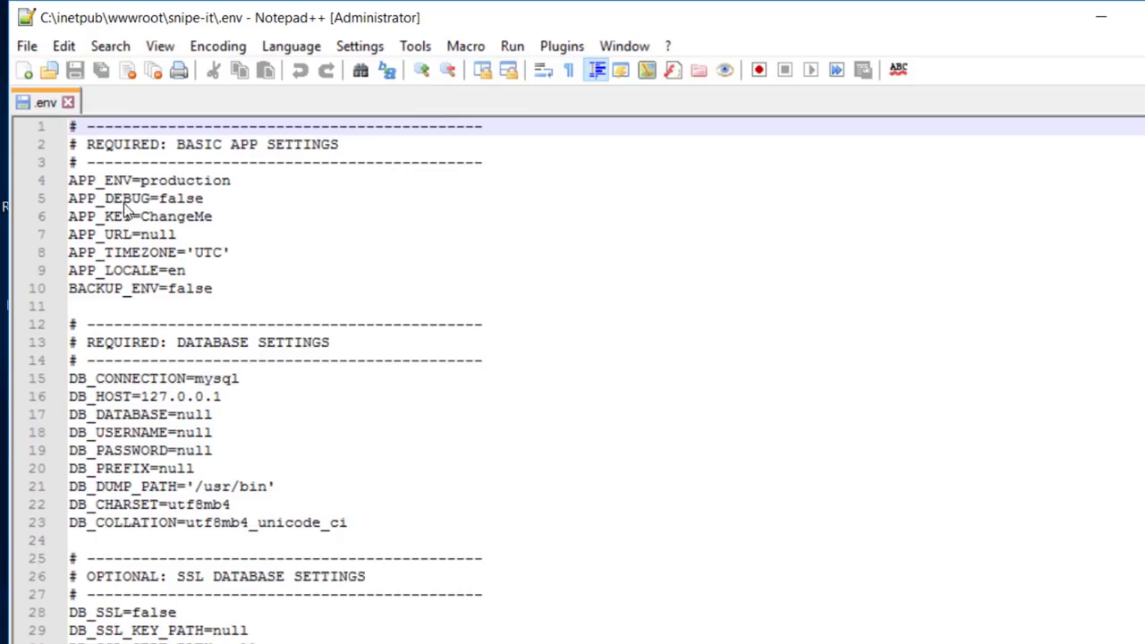
Replace the null APP_URL value with 192.168.60.2 and check the mysql connection
click(188, 237)
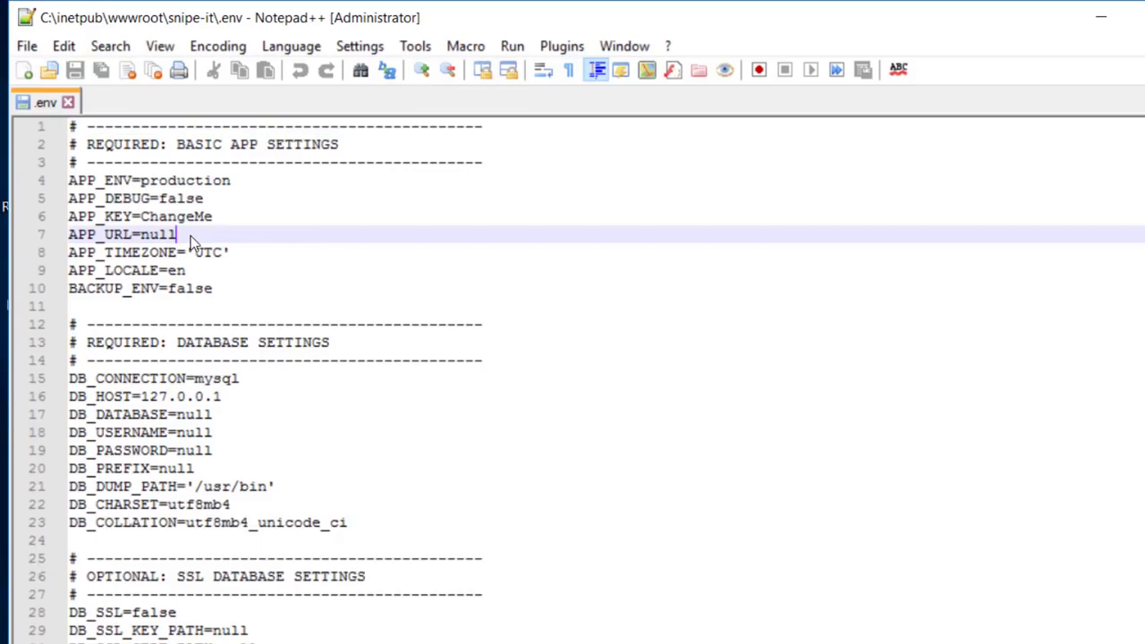
key(BackSpace)
key(BackSpace)
key(BackSpace)
key(BackSpace)
text(192.168.60.2)
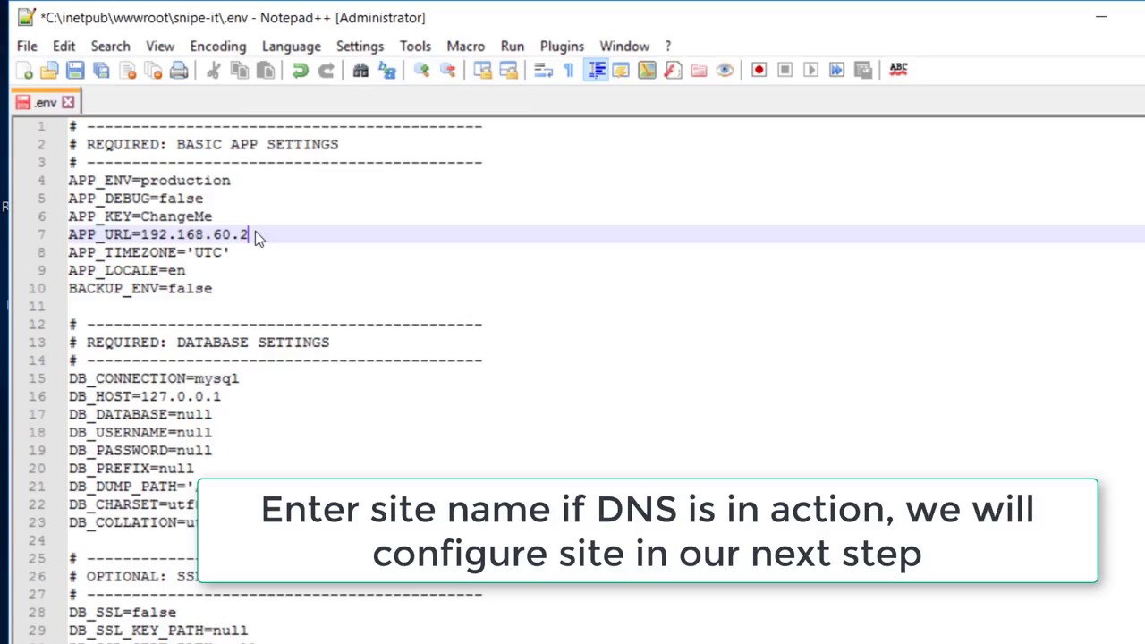
drag(255, 236, 140, 237)
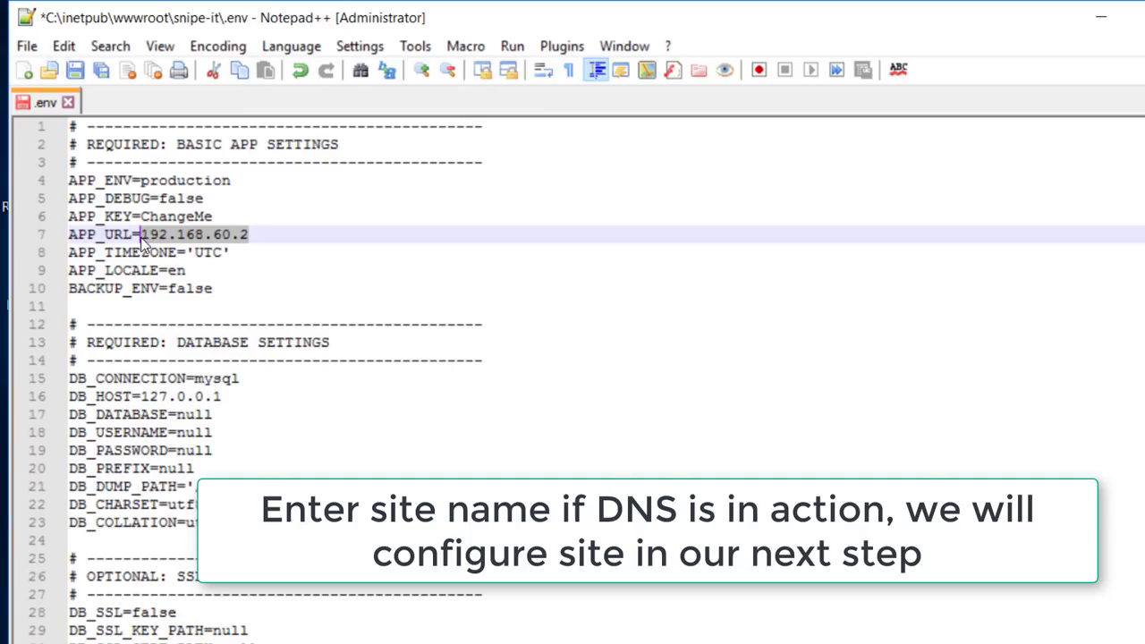
click(253, 229)
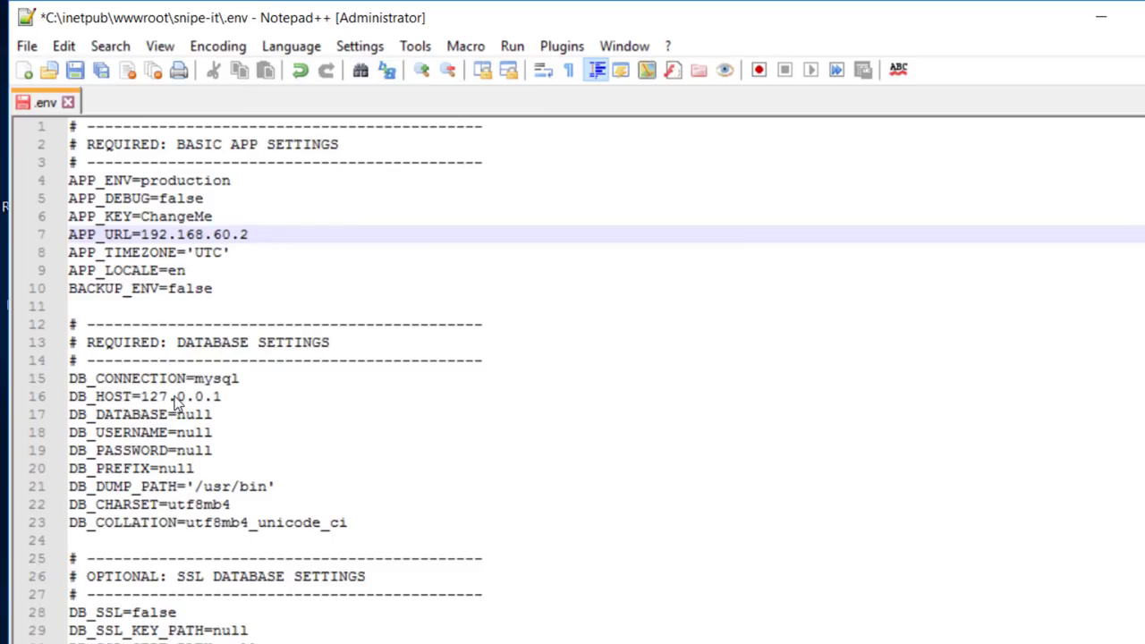
click(244, 378)
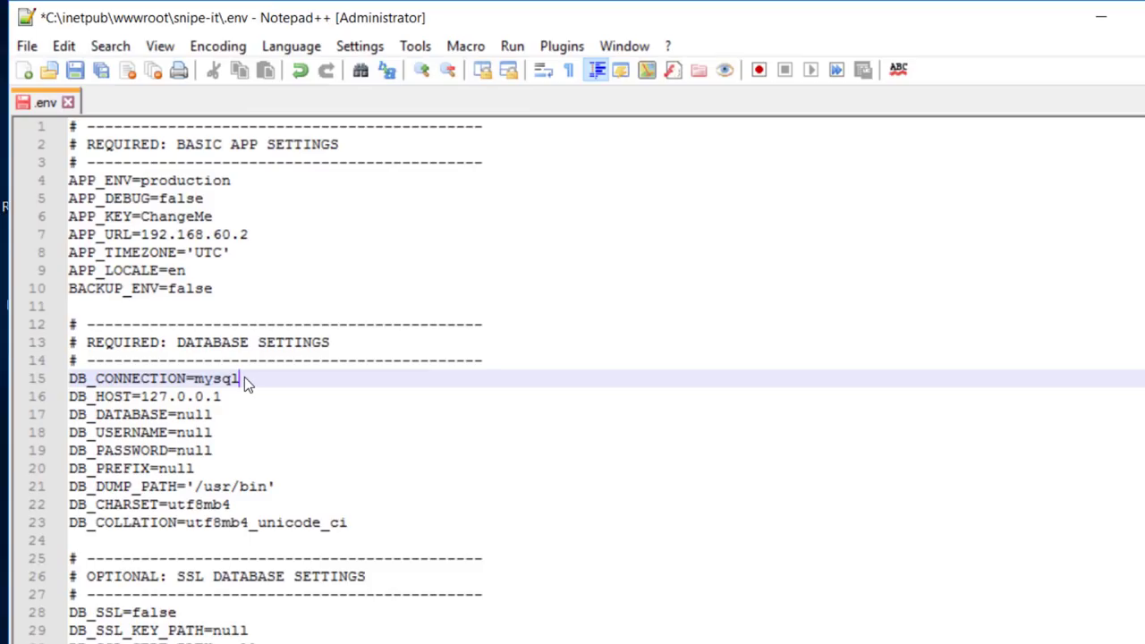
drag(243, 379, 196, 382)
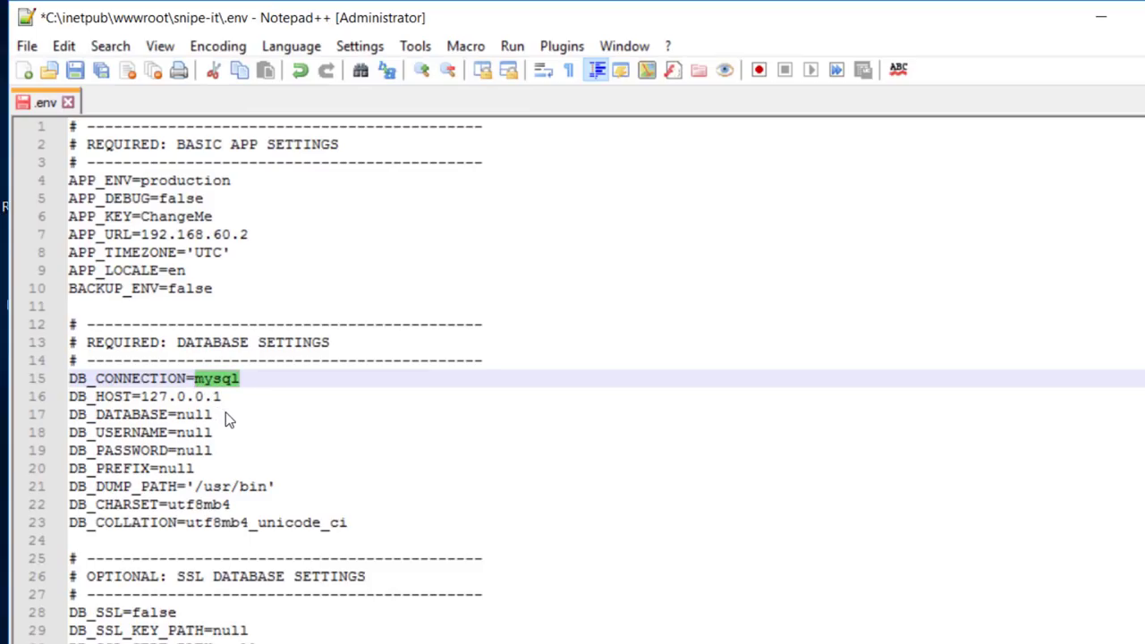
click(232, 399)
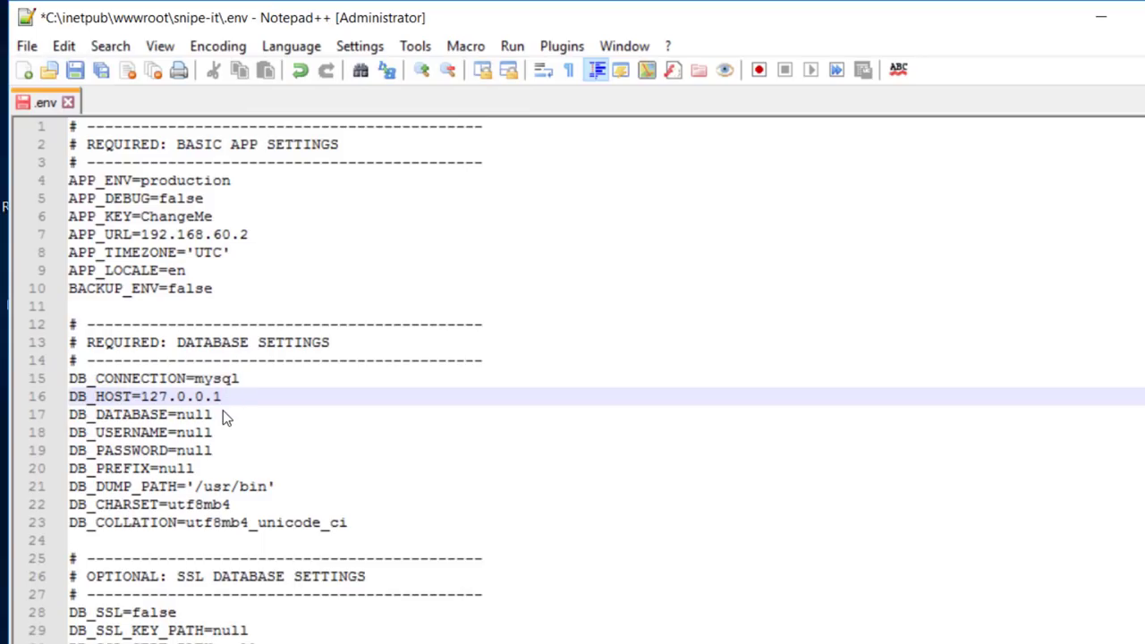
Set both DB_DATABASE and DB_USERNAME to snipeit
click(214, 417)
key(BackSpace)
key(BackSpace)
key(BackSpace)
key(BackSpace)
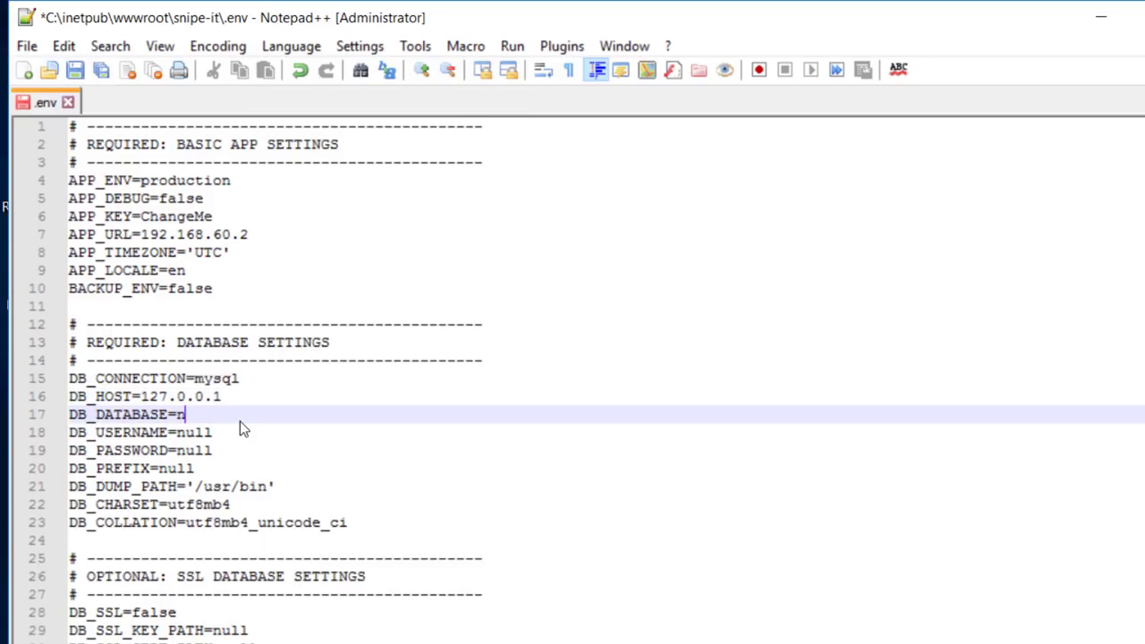
text(sni)
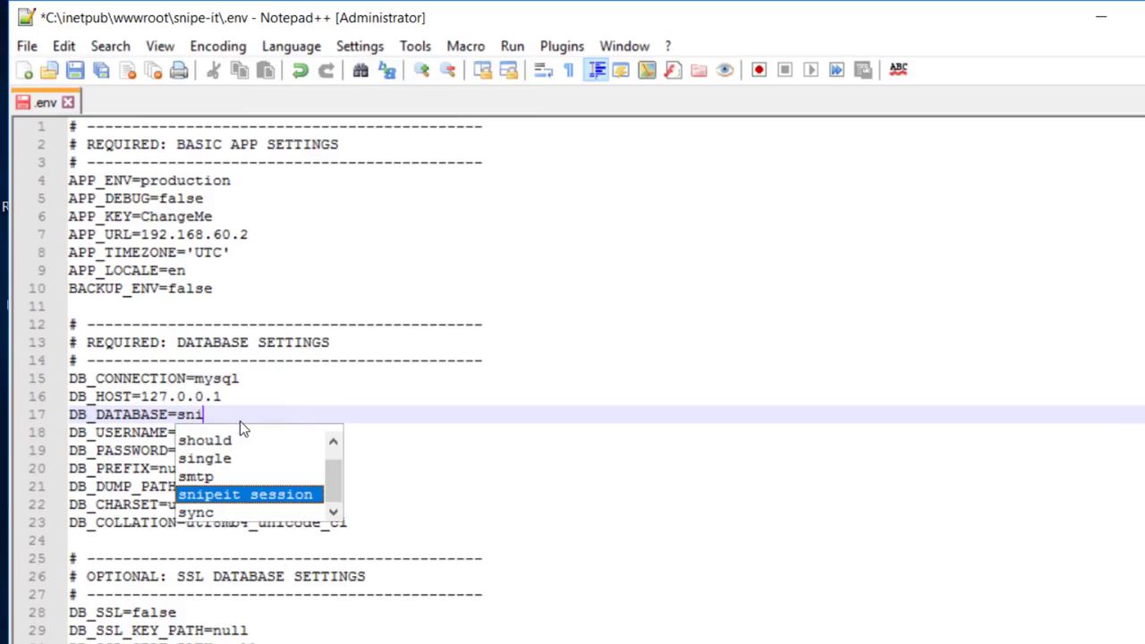
text(peit)
click(365, 401)
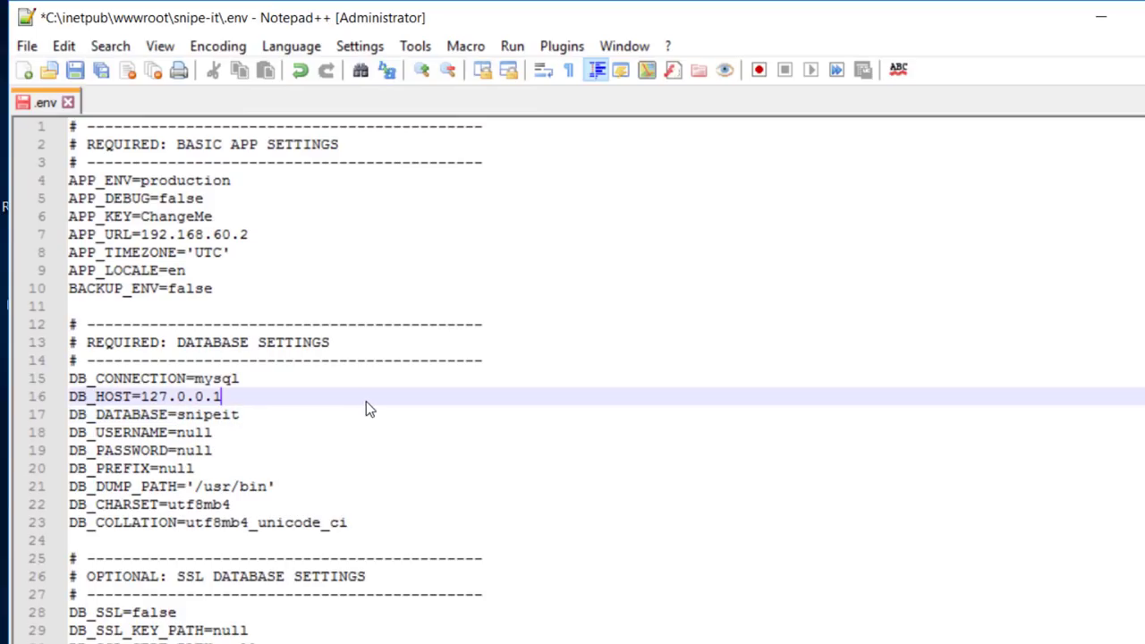
click(274, 440)
key(BackSpace)
key(BackSpace)
key(BackSpace)
key(BackSpace)
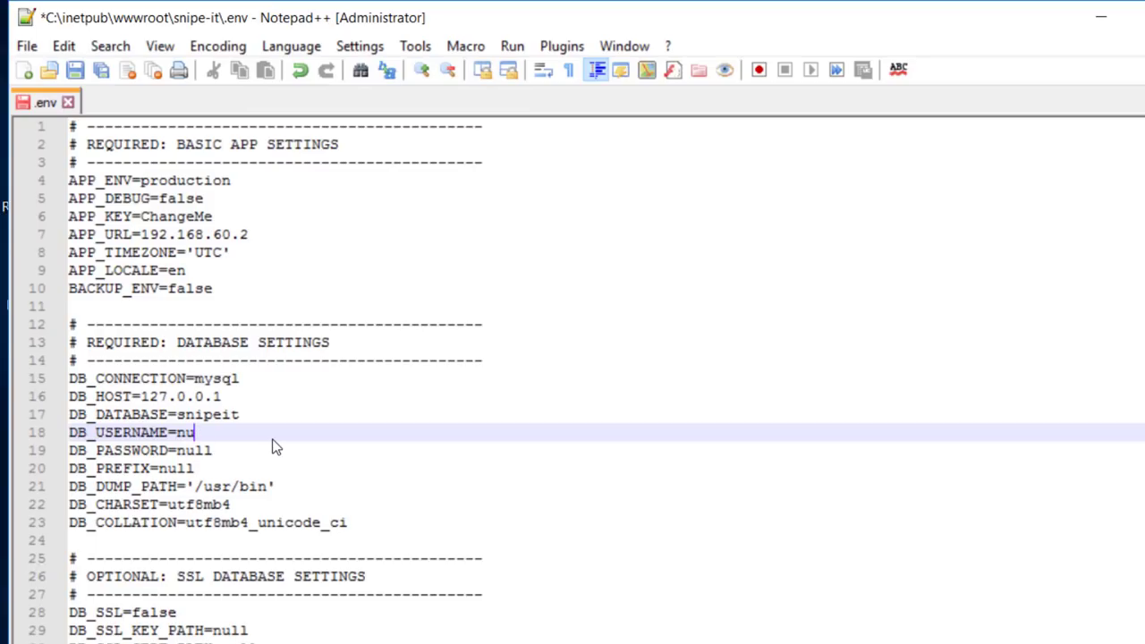
text(snipeit)
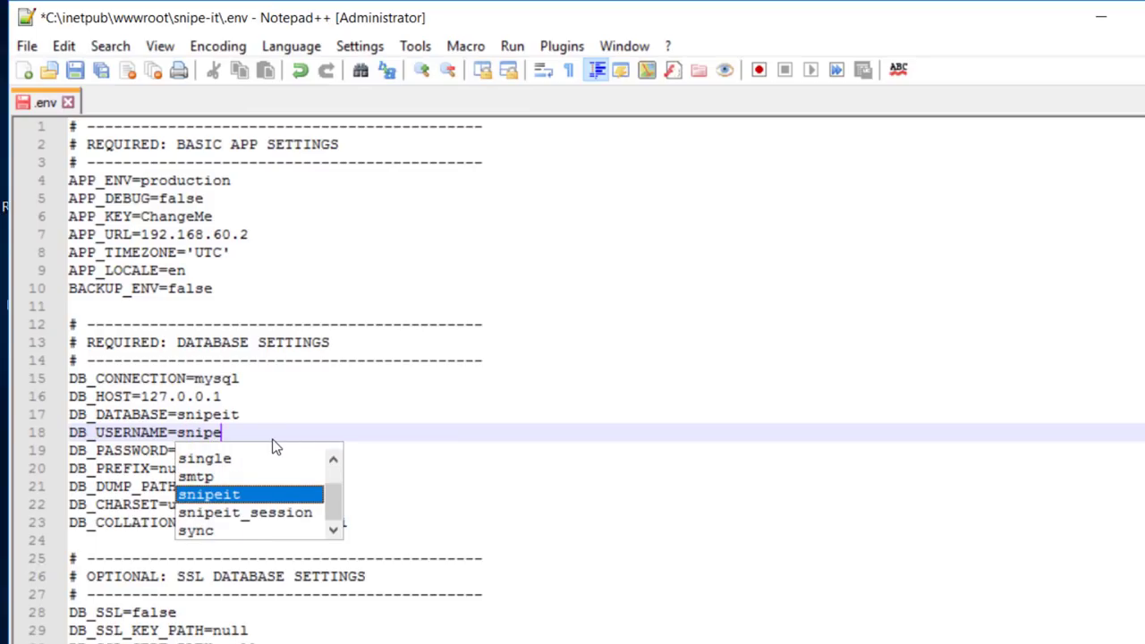
click(402, 395)
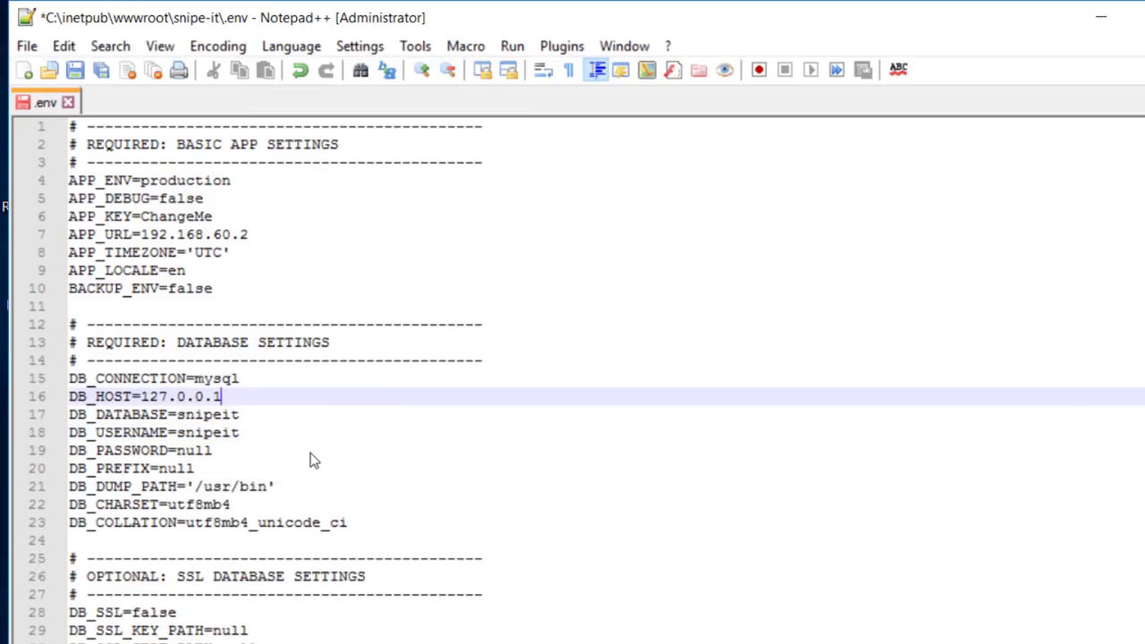
Fill in the database password for DB_PASSWORD and empty the DB_DUMP_PATH value
click(281, 457)
key(BackSpace)
key(BackSpace)
key(BackSpace)
key(BackSpace)
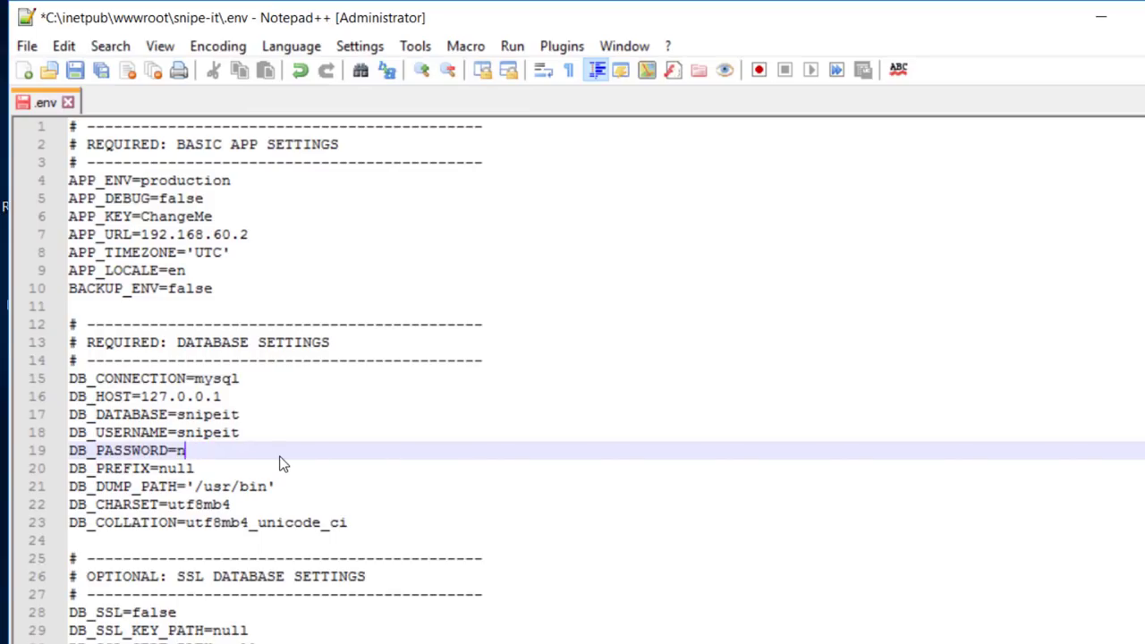
text(password)
click(289, 490)
key(Right)
key(BackSpace)
key(BackSpace)
key(BackSpace)
key(BackSpace)
key(BackSpace)
key(BackSpace)
key(BackSpace)
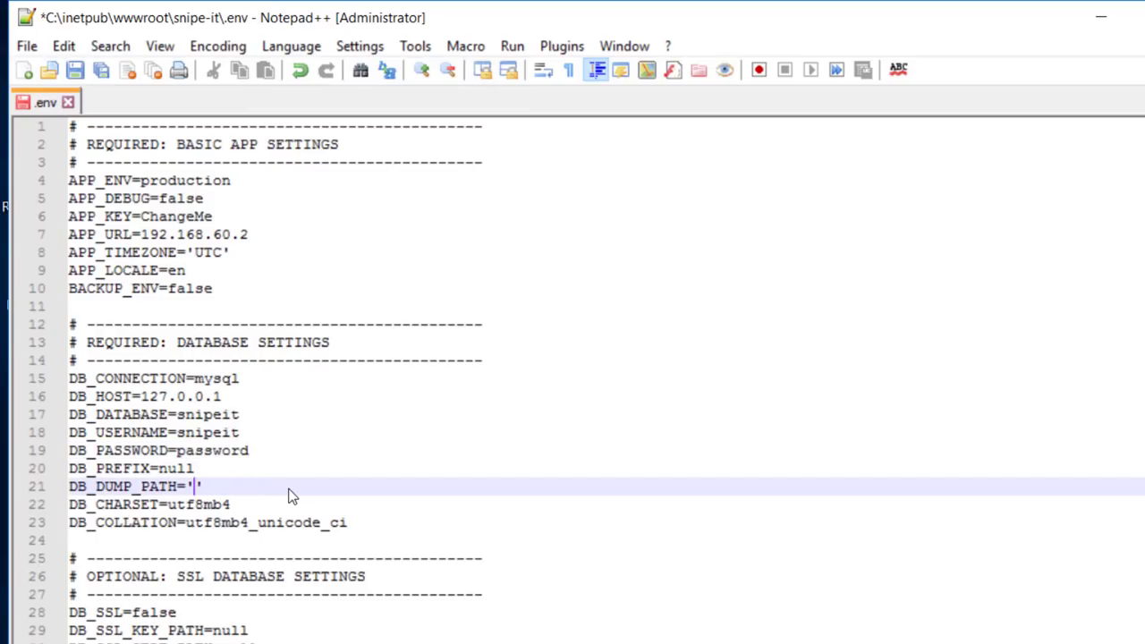
key(alt+Tab)
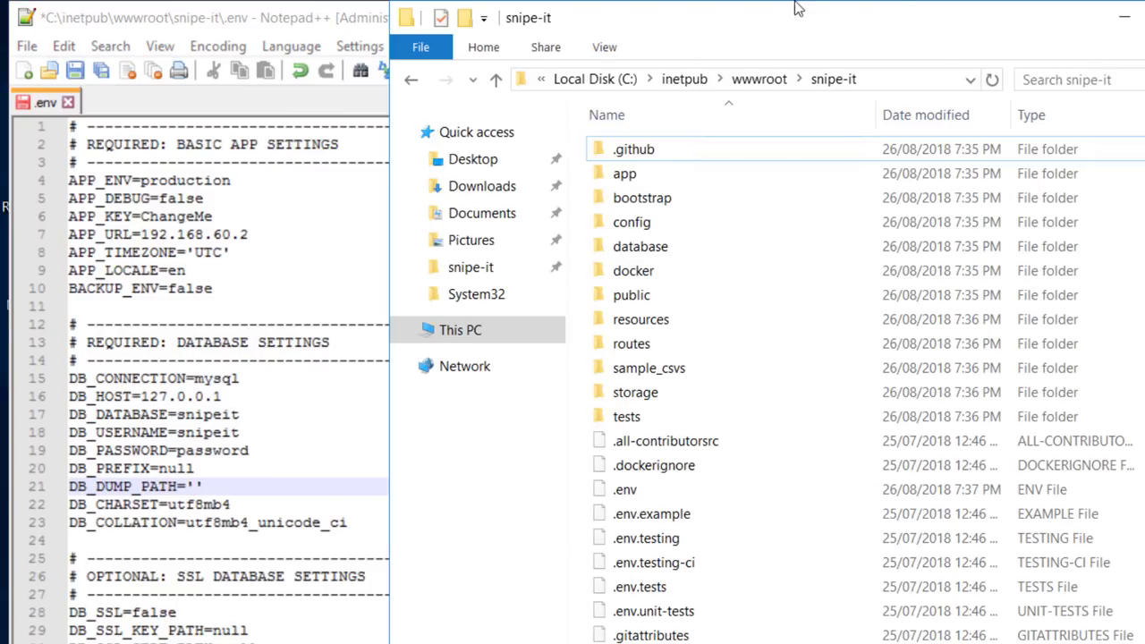
Browse to C:\Program Files\MariaDB 10.0\bin and copy that path from the address bar
key(super+Up)
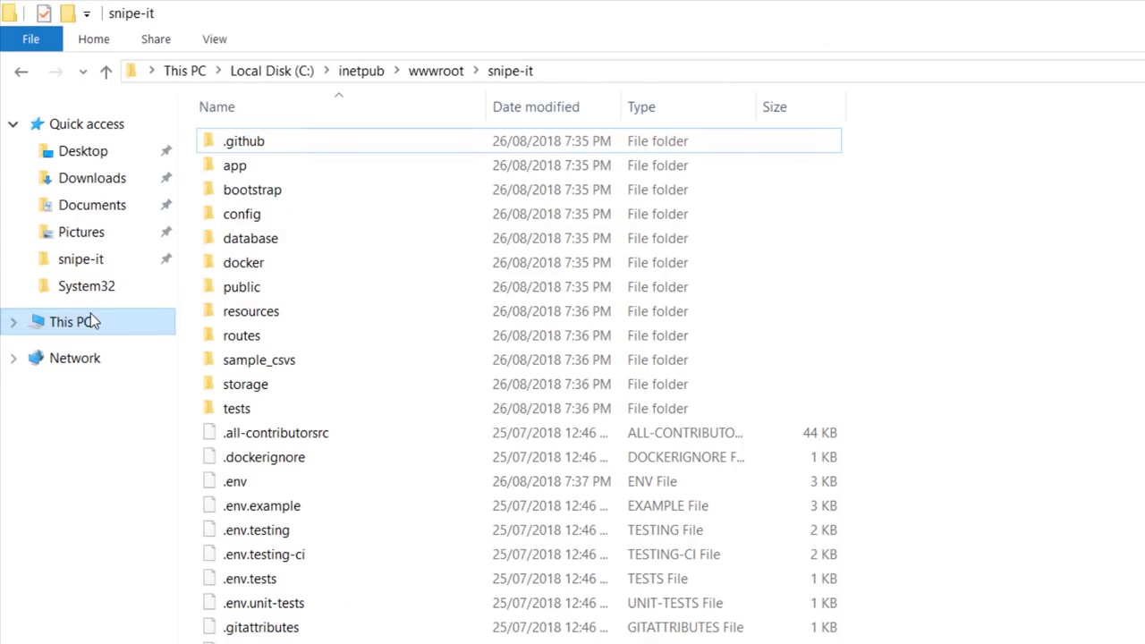
click(90, 317)
double_click(327, 317)
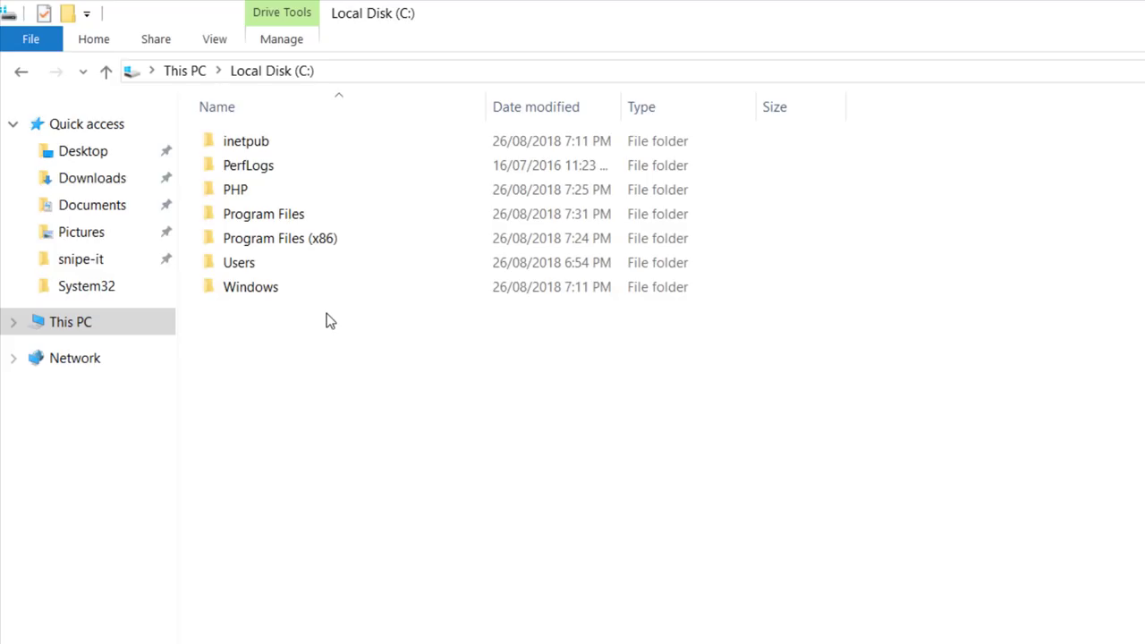
double_click(295, 217)
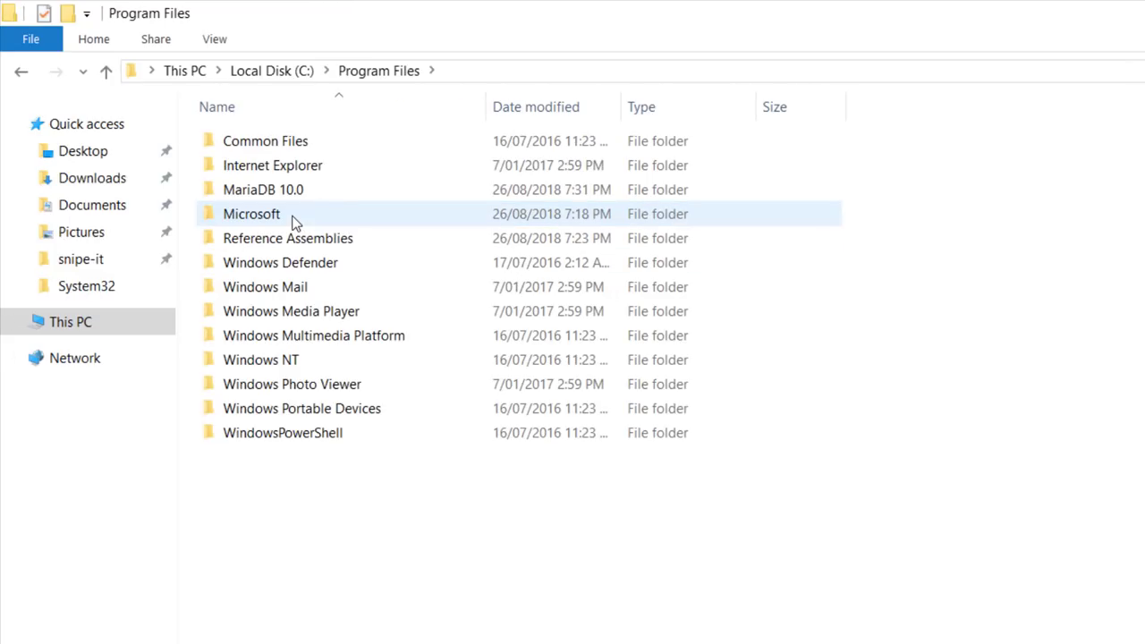
double_click(313, 195)
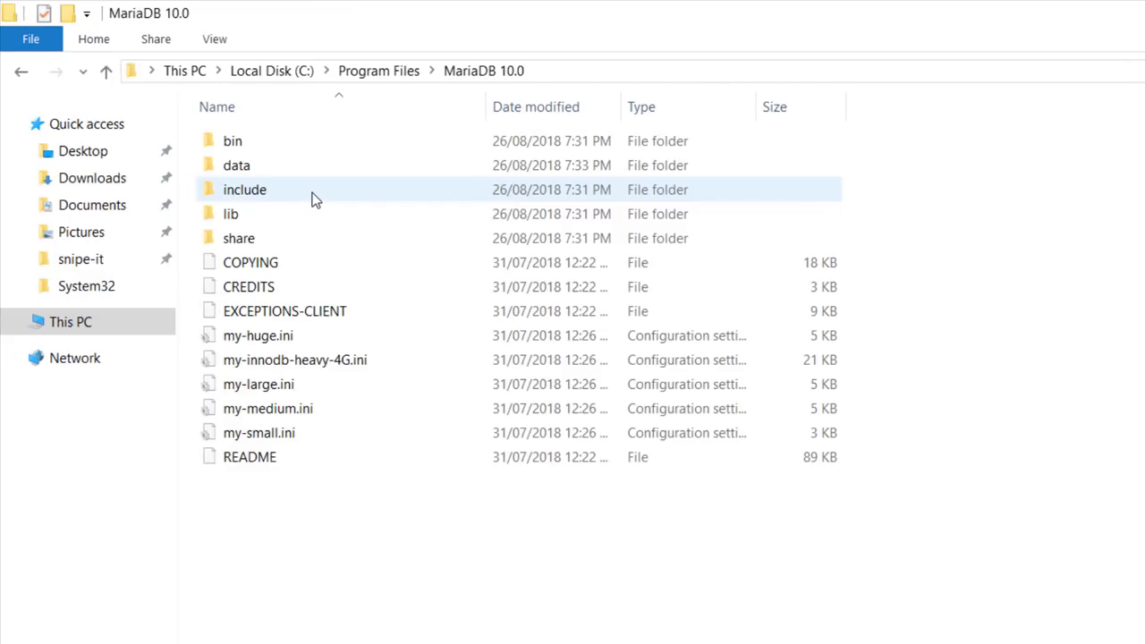
double_click(258, 138)
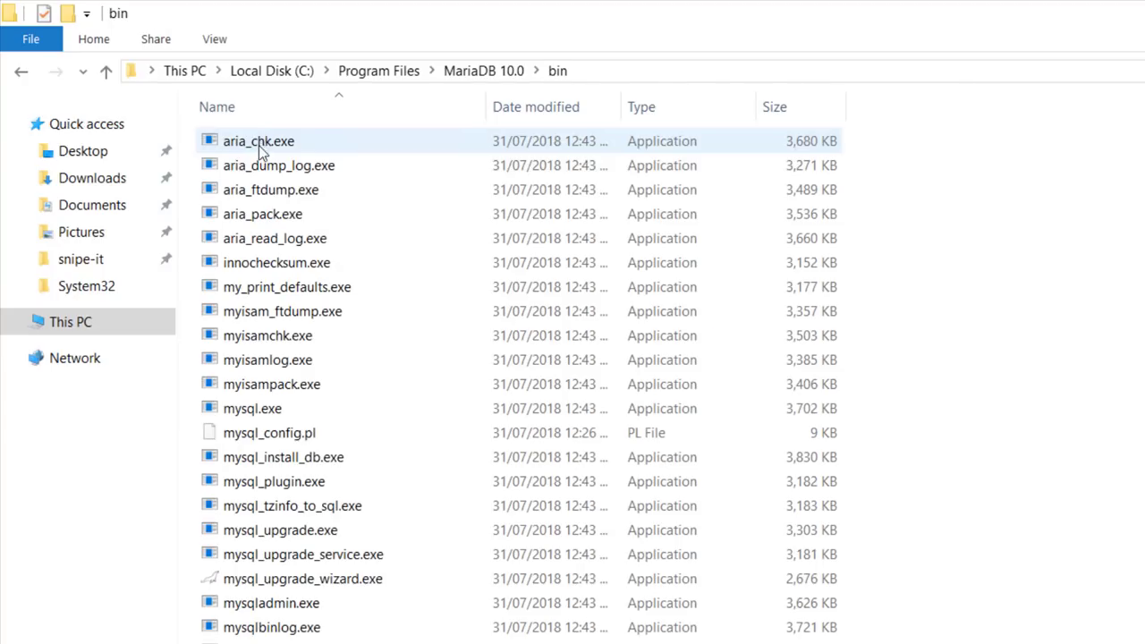
click(590, 77)
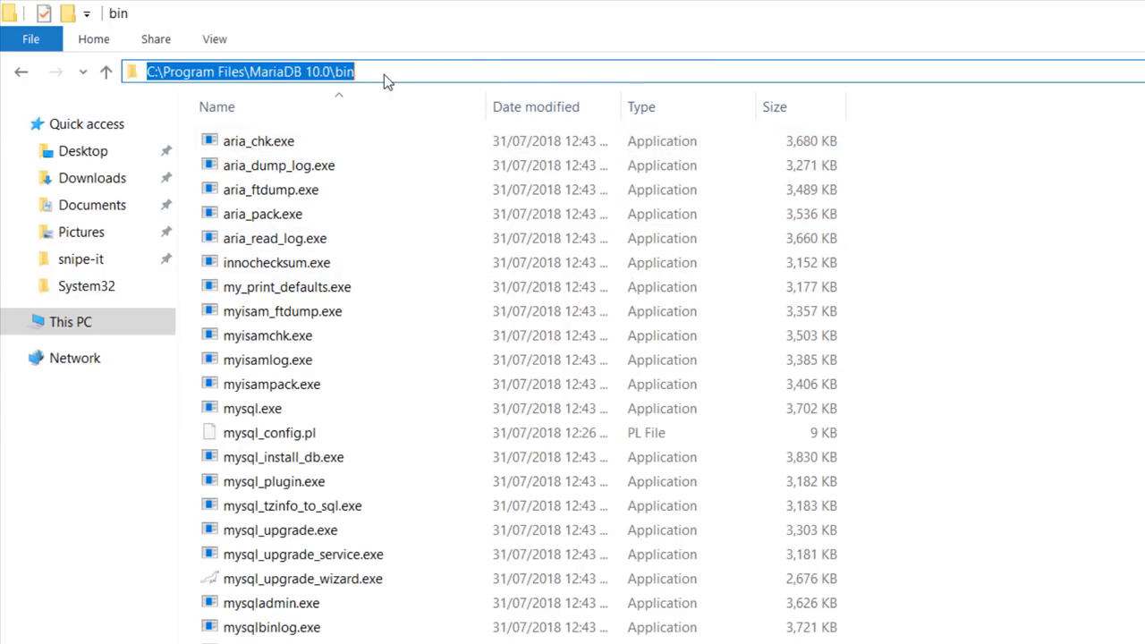
right_click(293, 77)
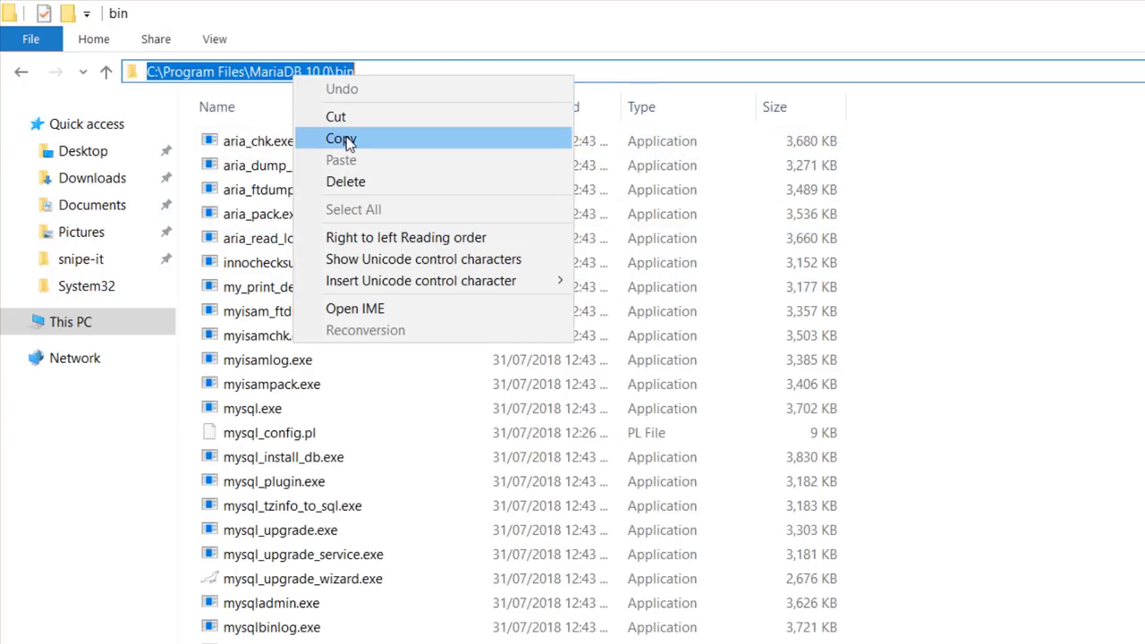
click(341, 140)
key(alt+Tab)
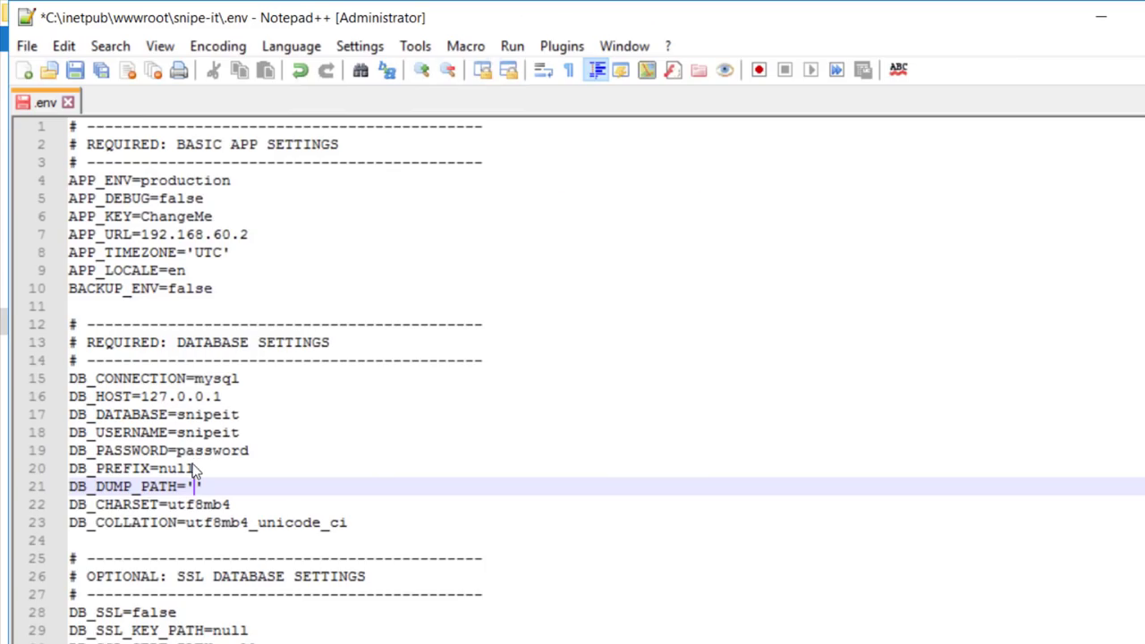
Paste C:\Program Files\MariaDB 10.0\bin between the DB_DUMP_PATH quotes and save .env
right_click(193, 486)
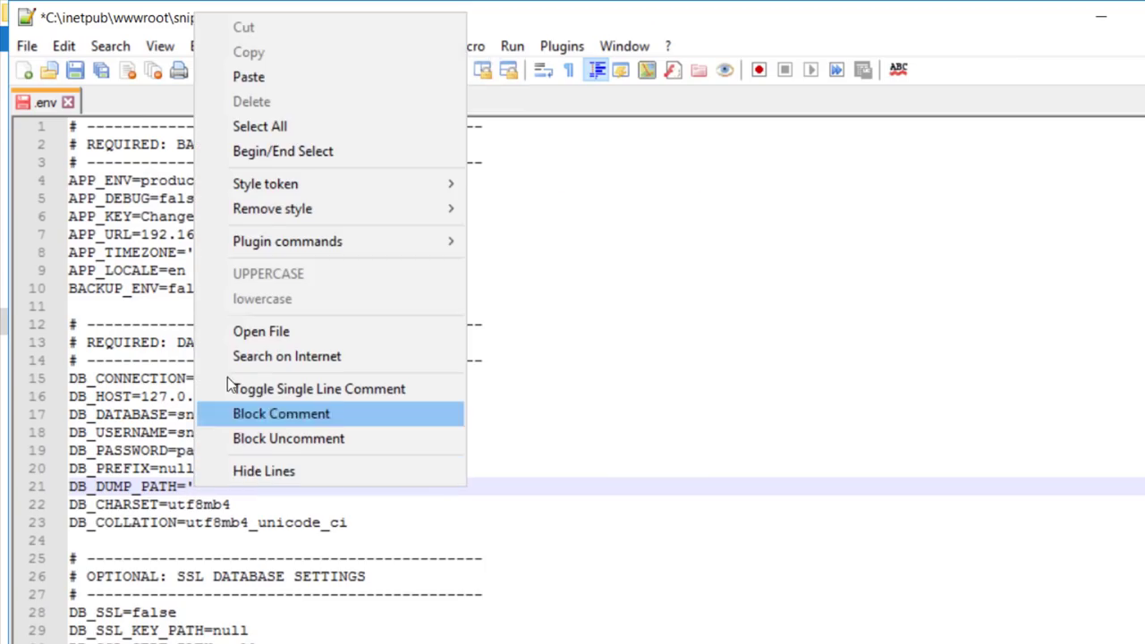
click(275, 81)
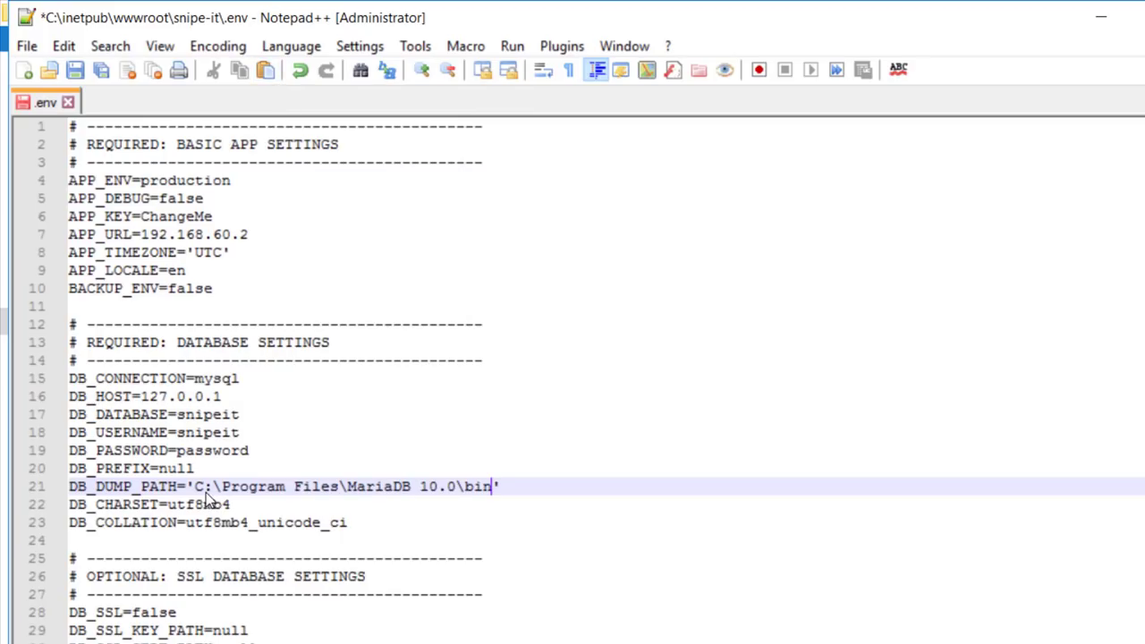
click(349, 524)
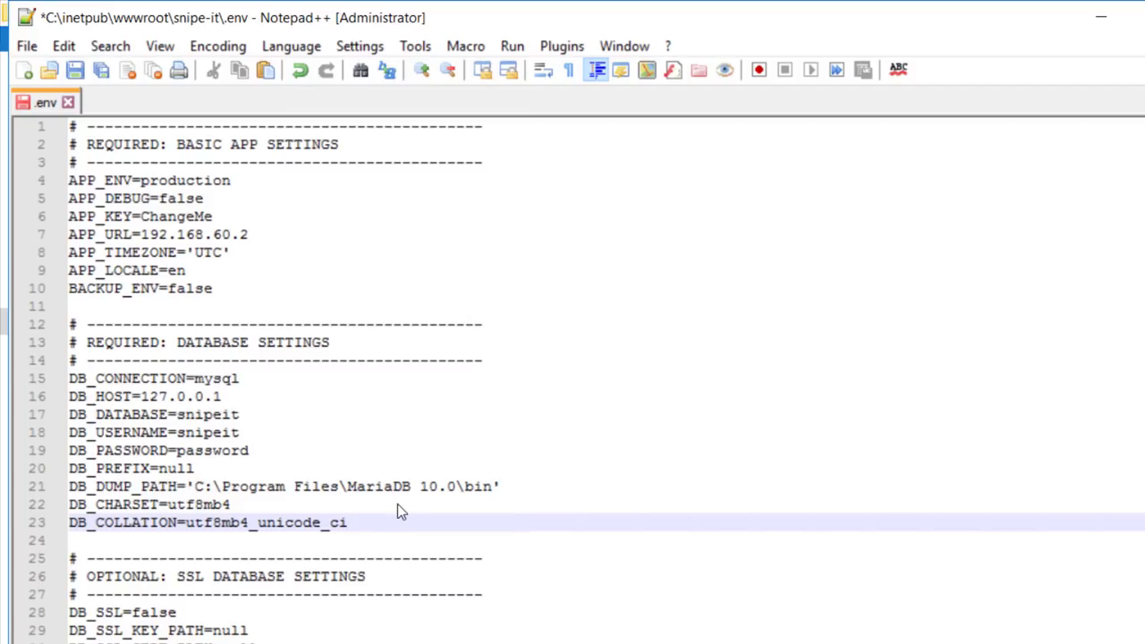
click(75, 70)
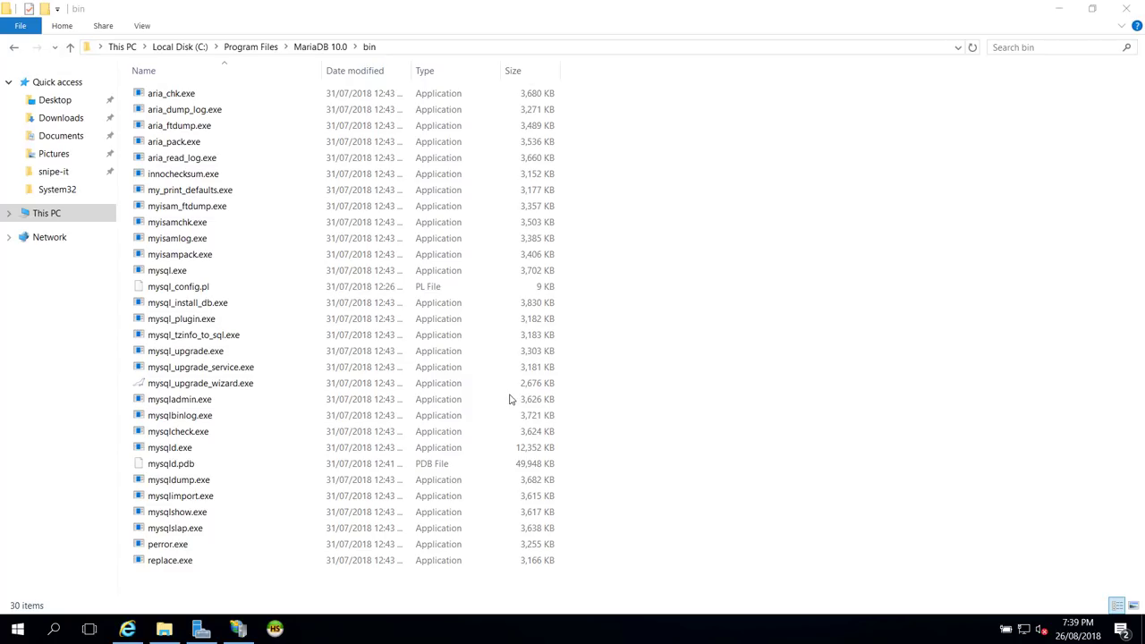
Copy Composer-Setup.exe from the Snipe-IT Requirements folder
click(1126, 13)
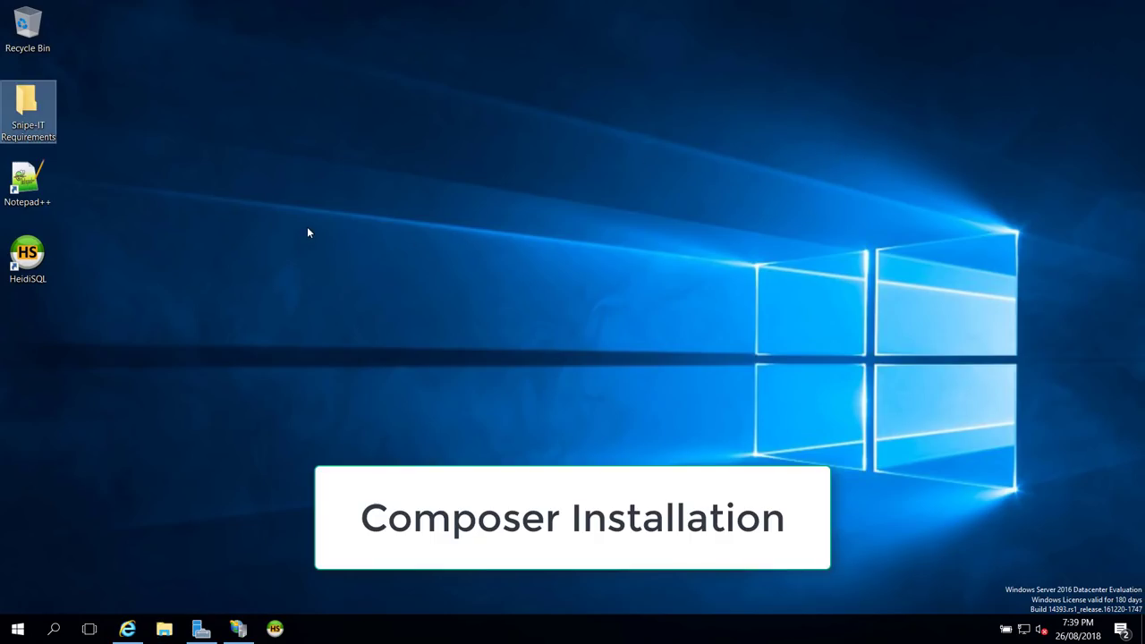
double_click(24, 106)
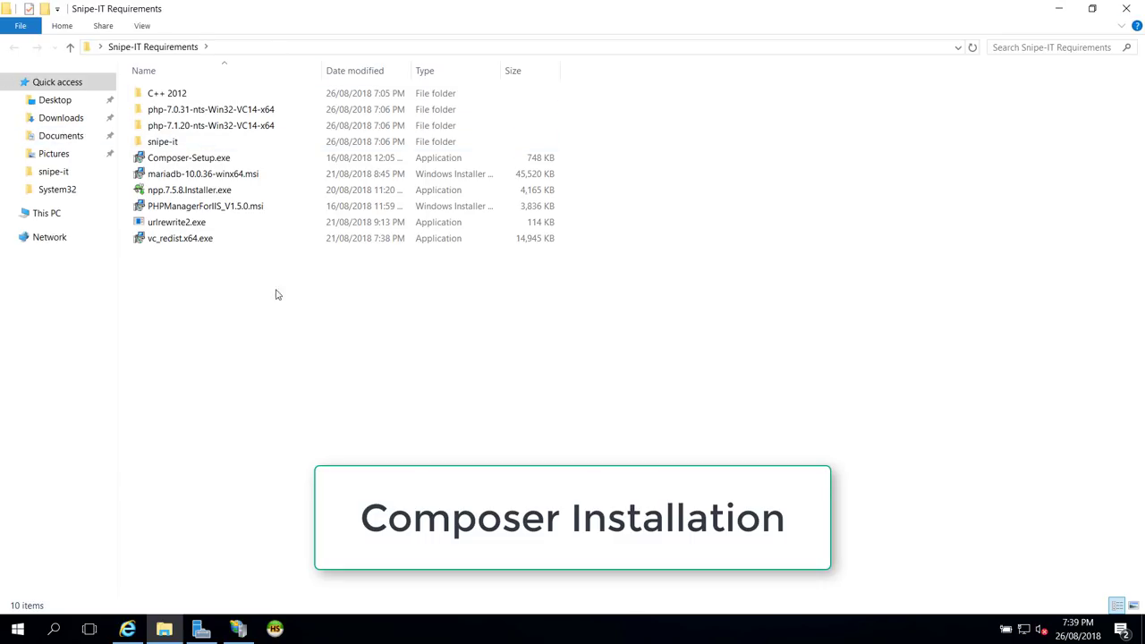
click(215, 161)
right_click(215, 162)
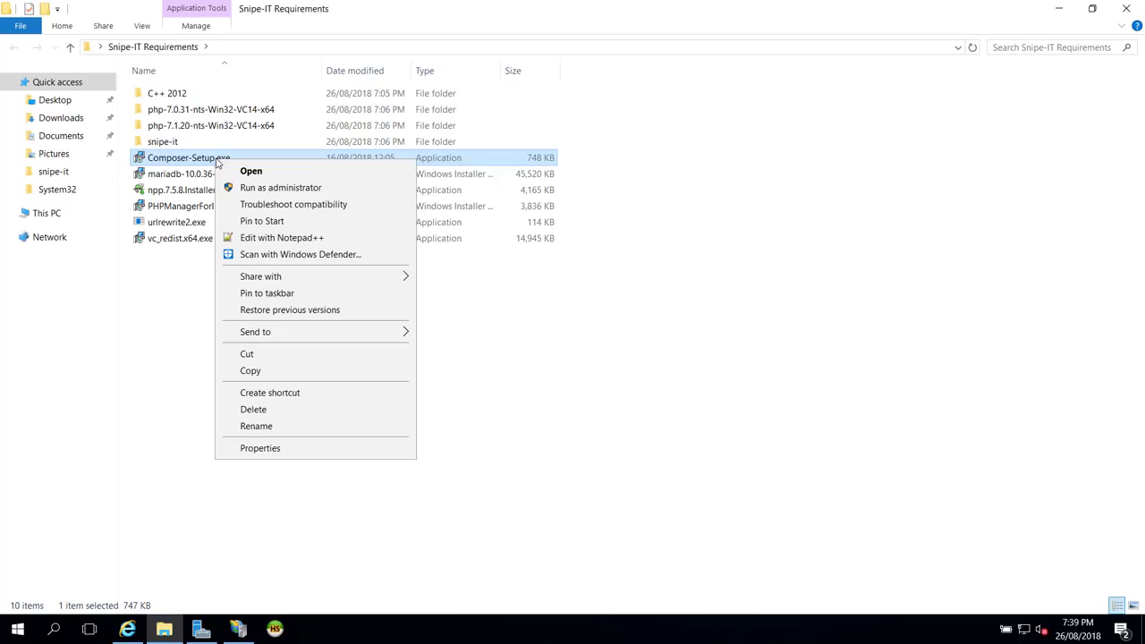
click(272, 379)
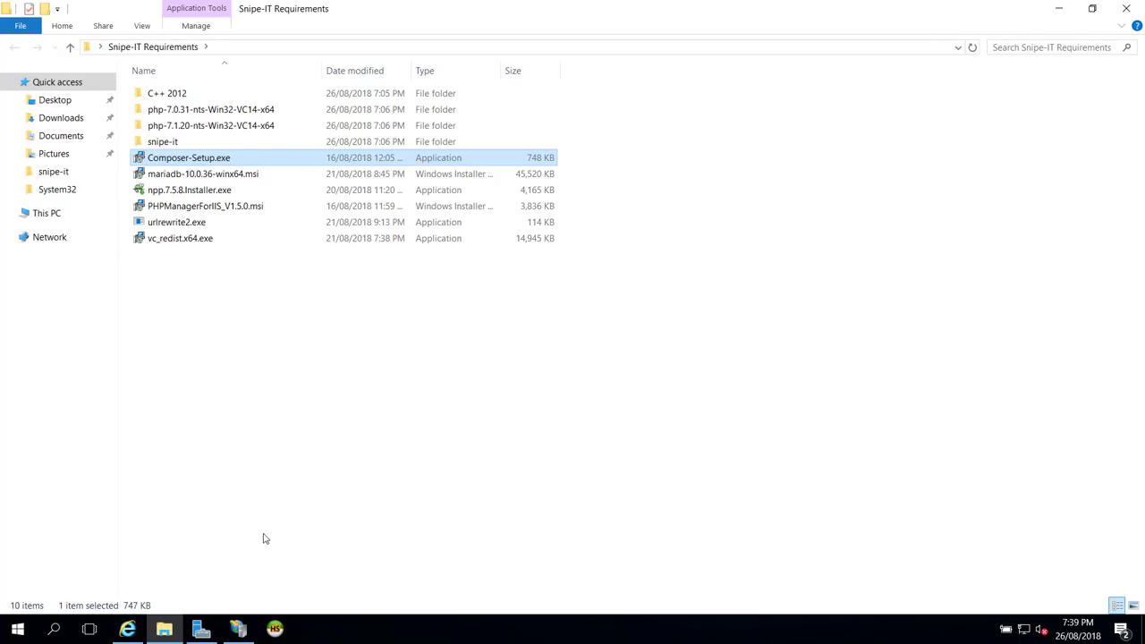
Paste Composer-Setup.exe into C:\inetpub\wwwroot\snipe-it
click(164, 629)
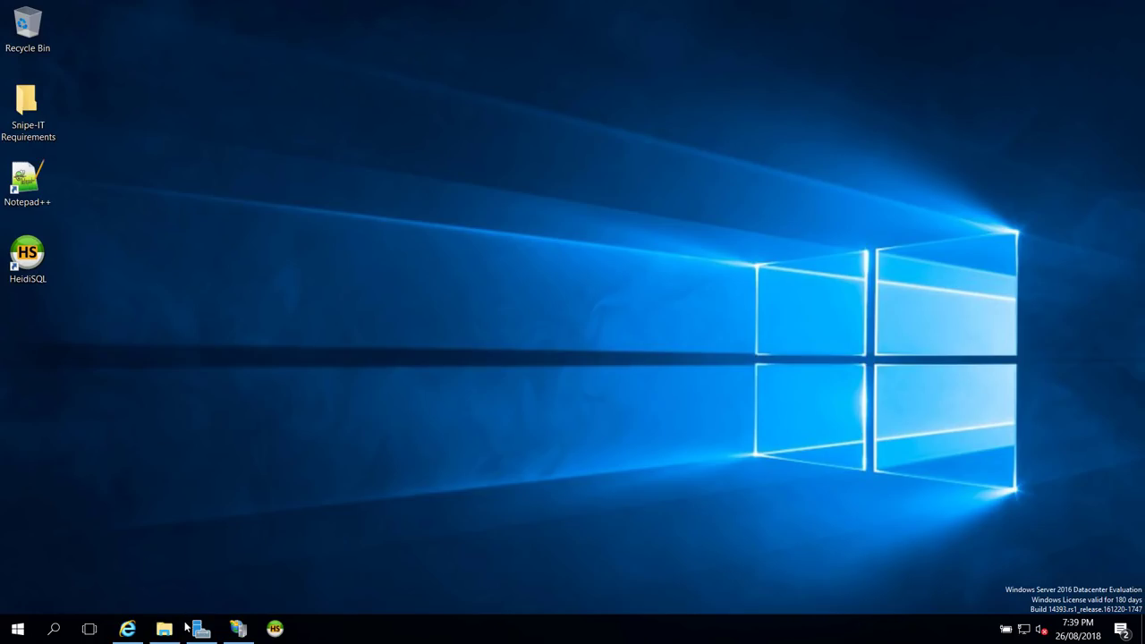
click(175, 627)
click(55, 220)
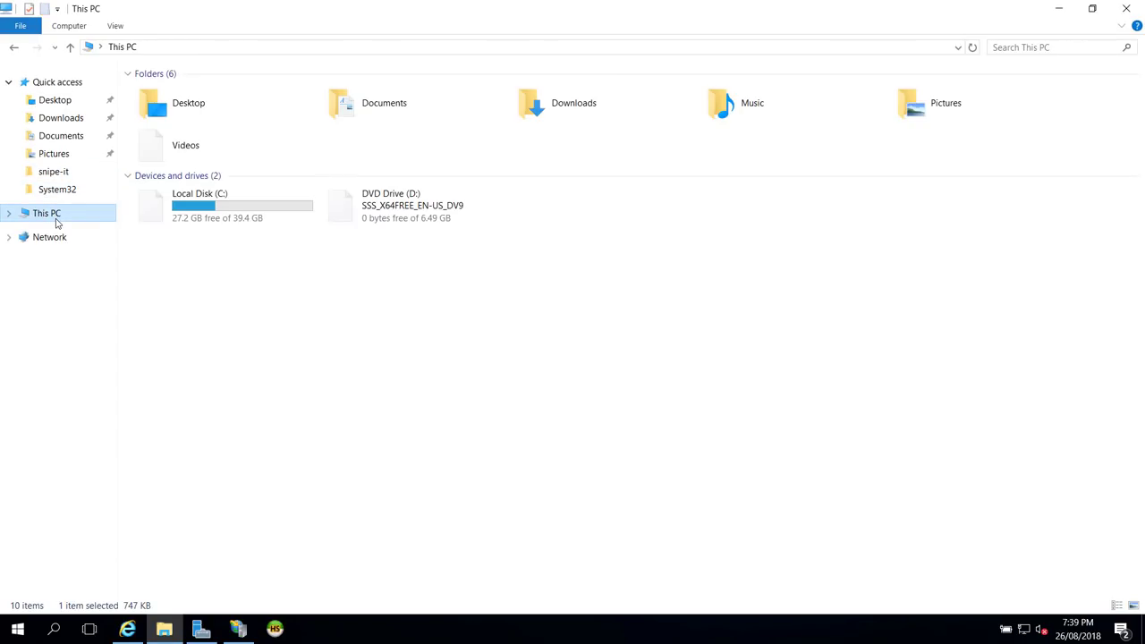
double_click(240, 213)
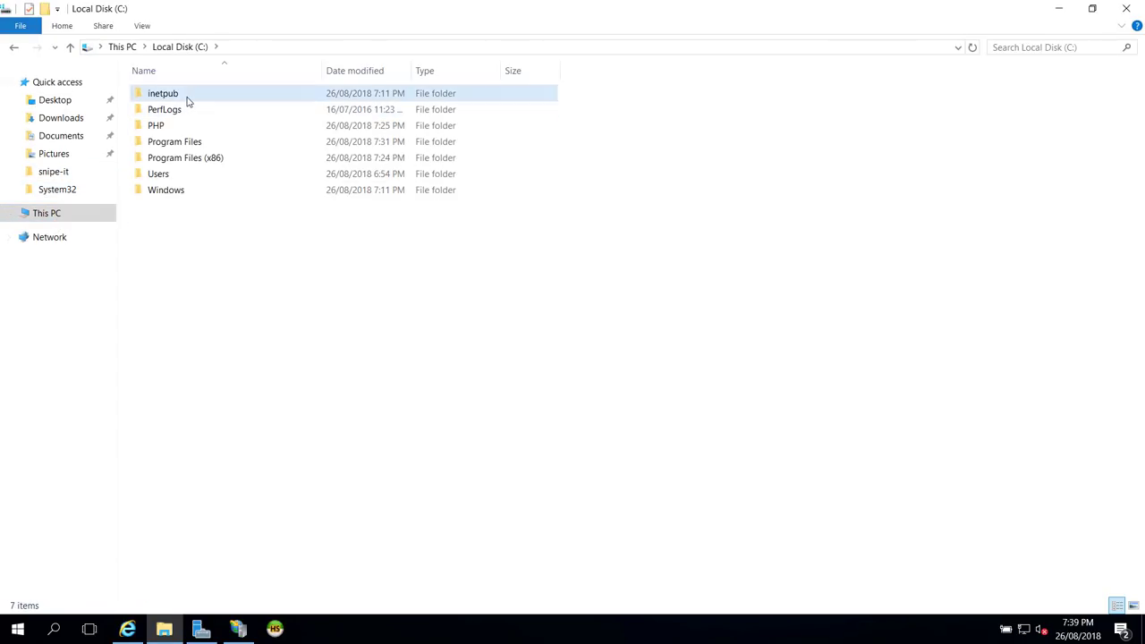
double_click(187, 98)
double_click(179, 161)
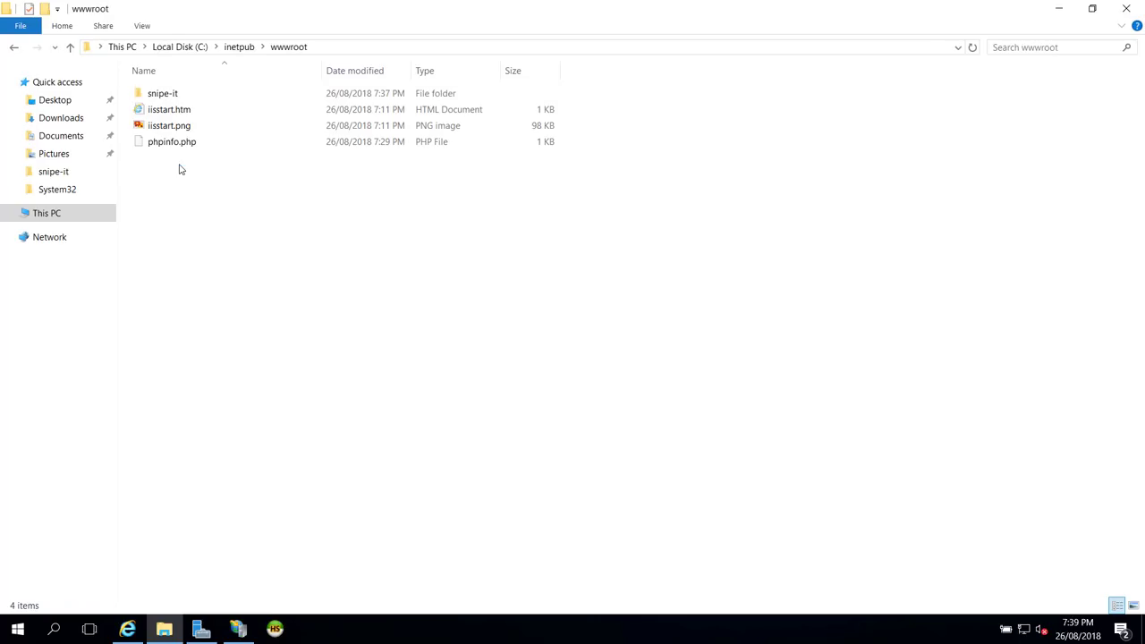
double_click(183, 95)
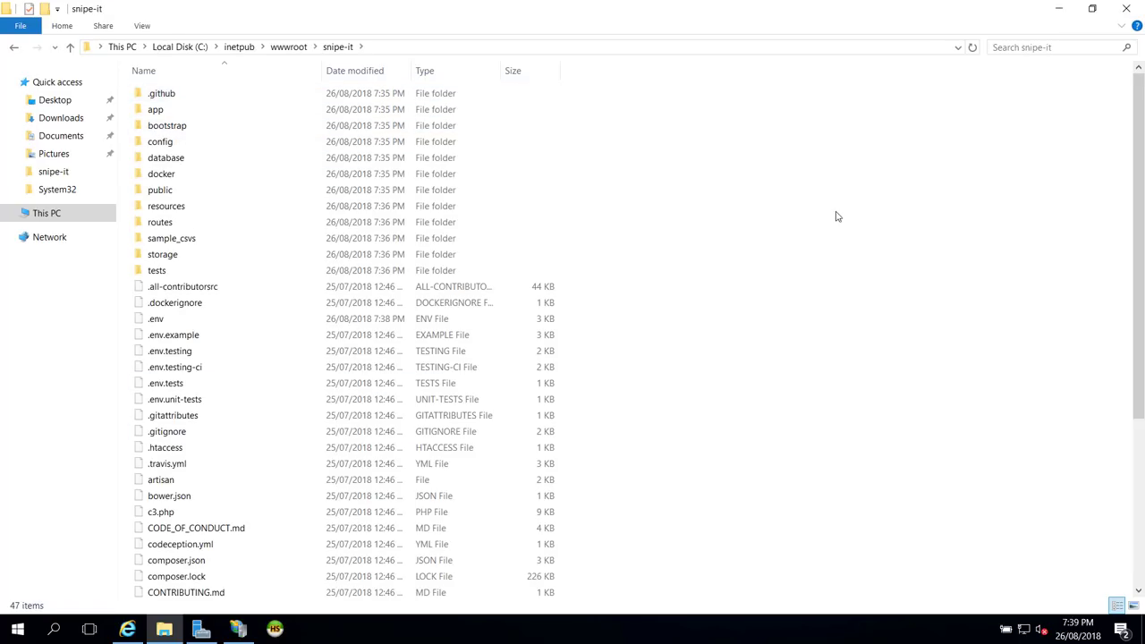
right_click(708, 161)
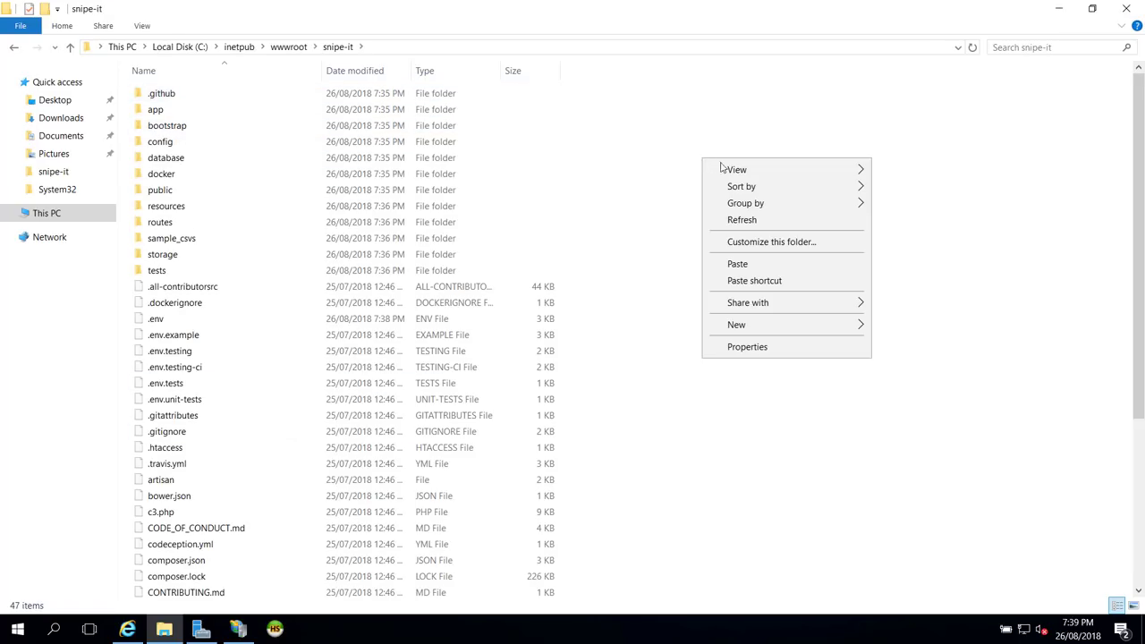
click(737, 264)
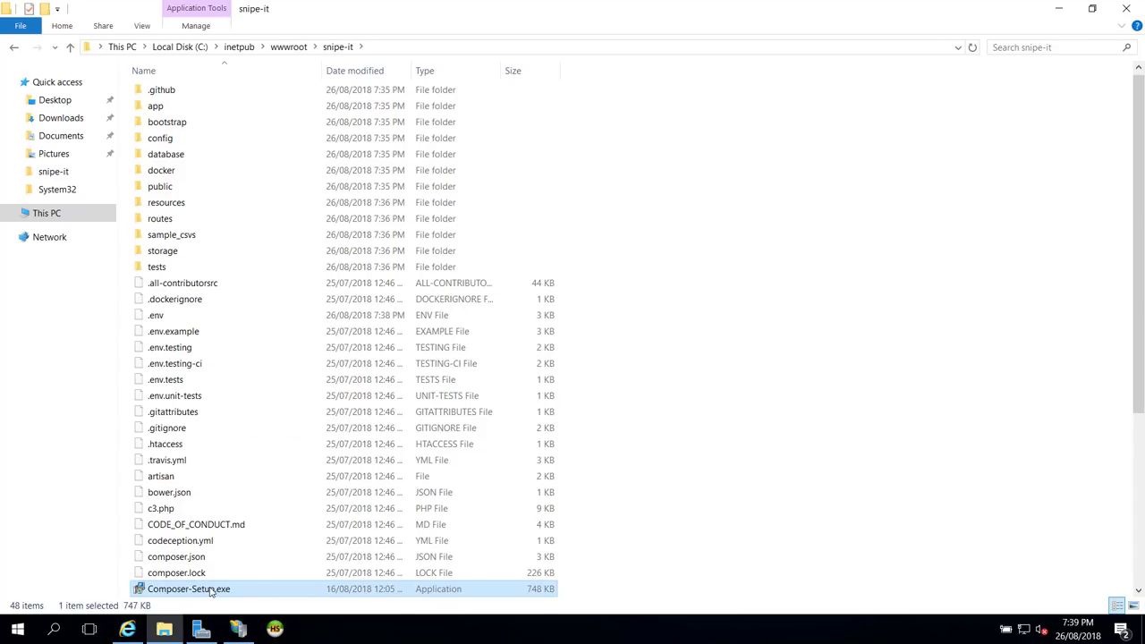
click(212, 590)
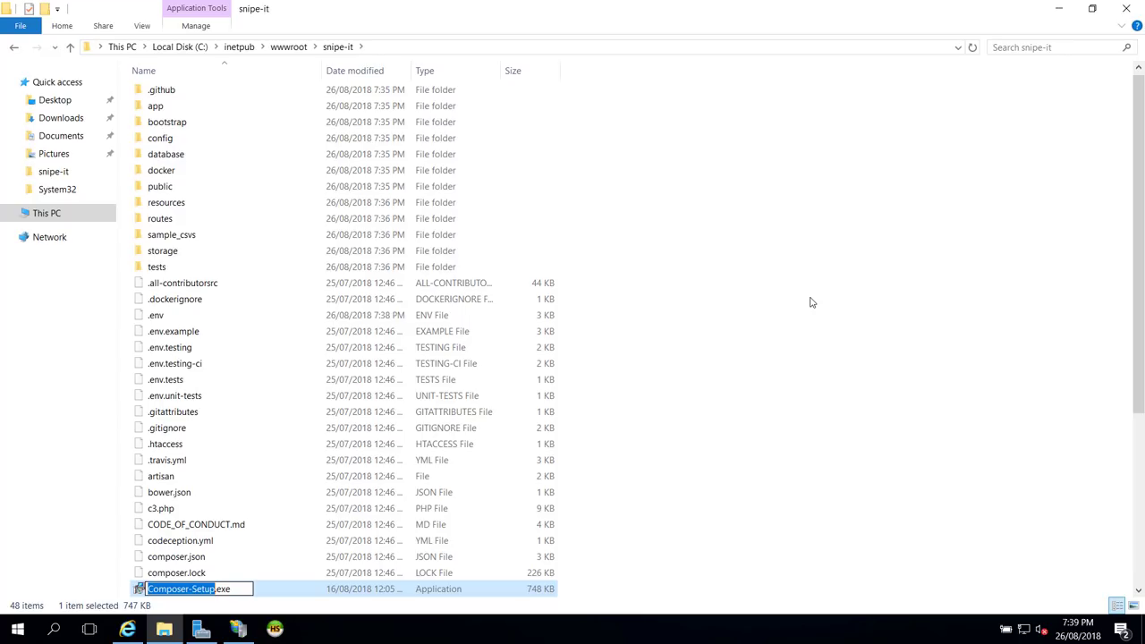
click(810, 302)
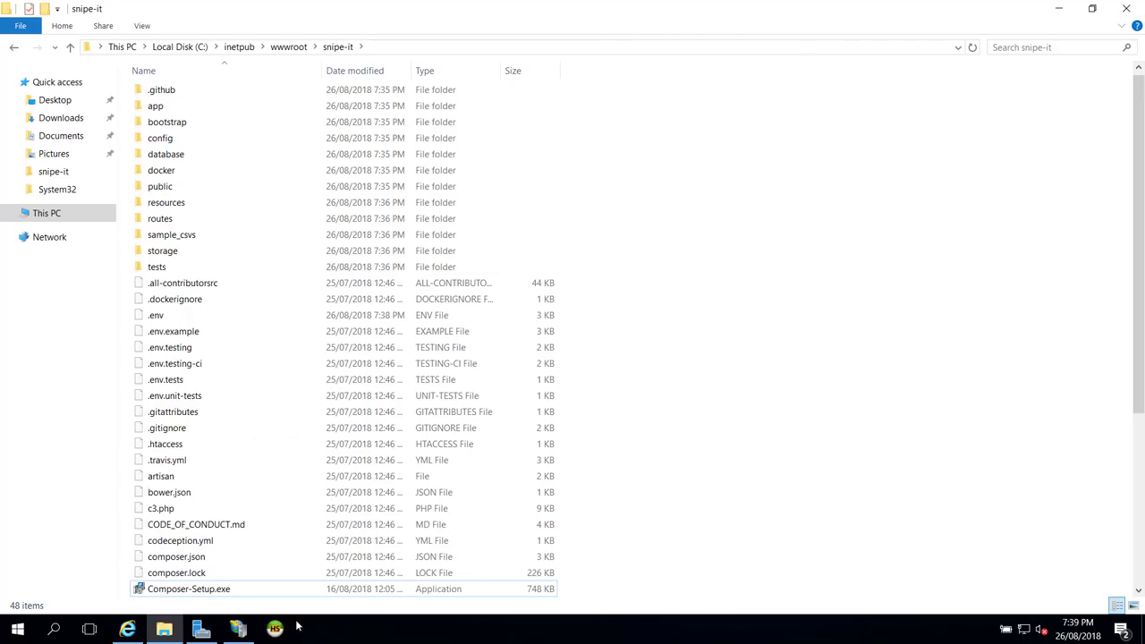
Launch Composer Setup and select C:\PHP\php.exe as the command-line PHP
double_click(219, 590)
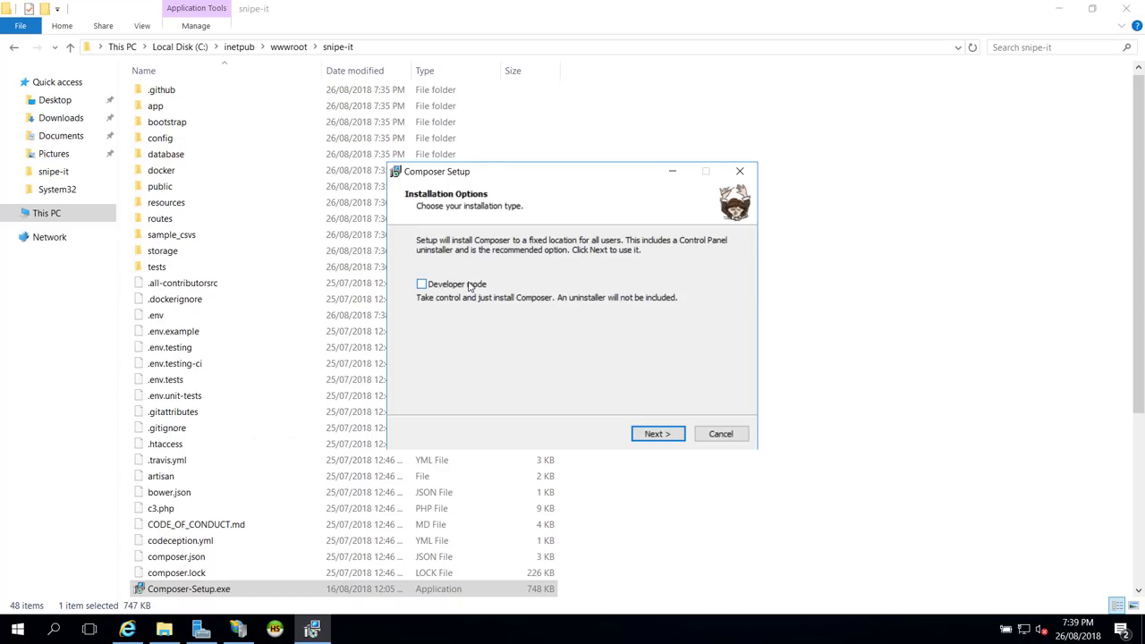
click(655, 433)
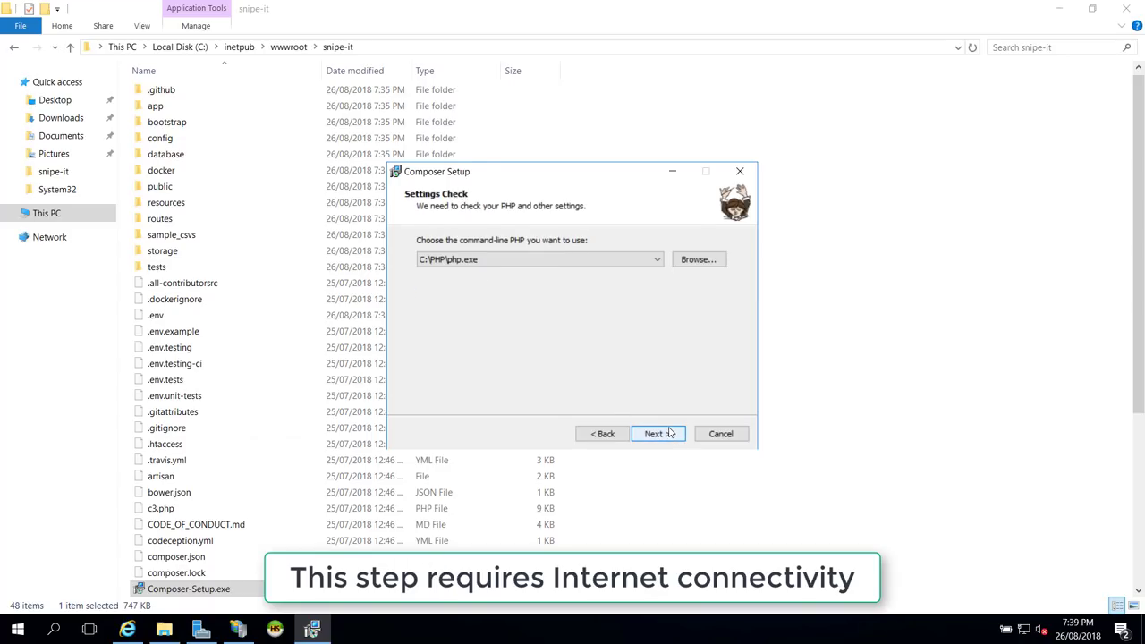
click(508, 259)
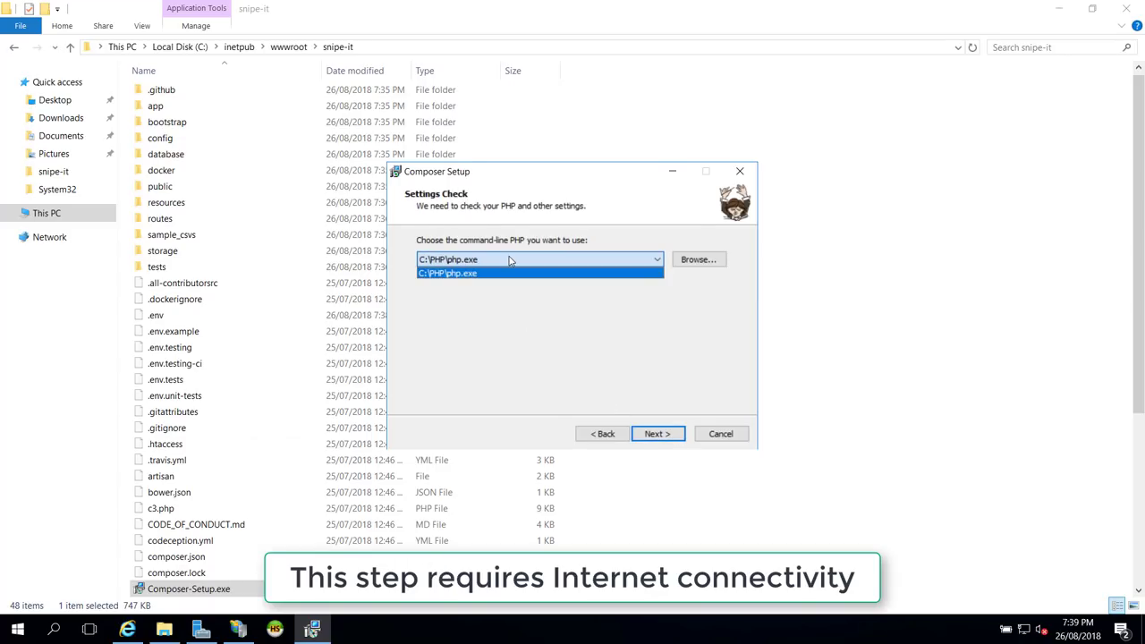
click(508, 259)
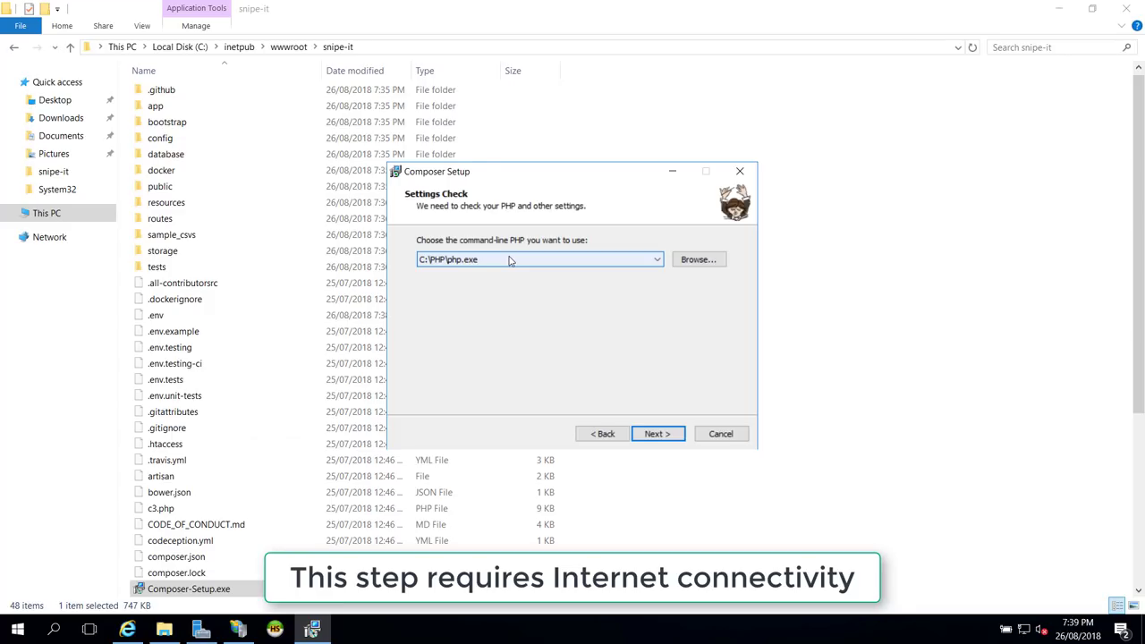
click(509, 260)
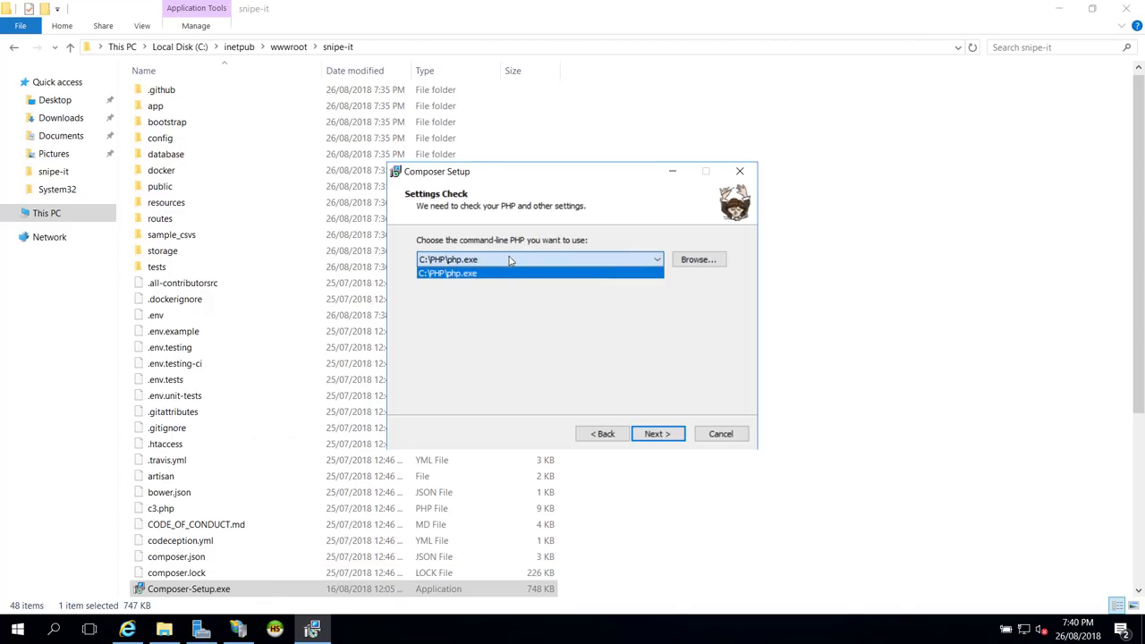
click(509, 260)
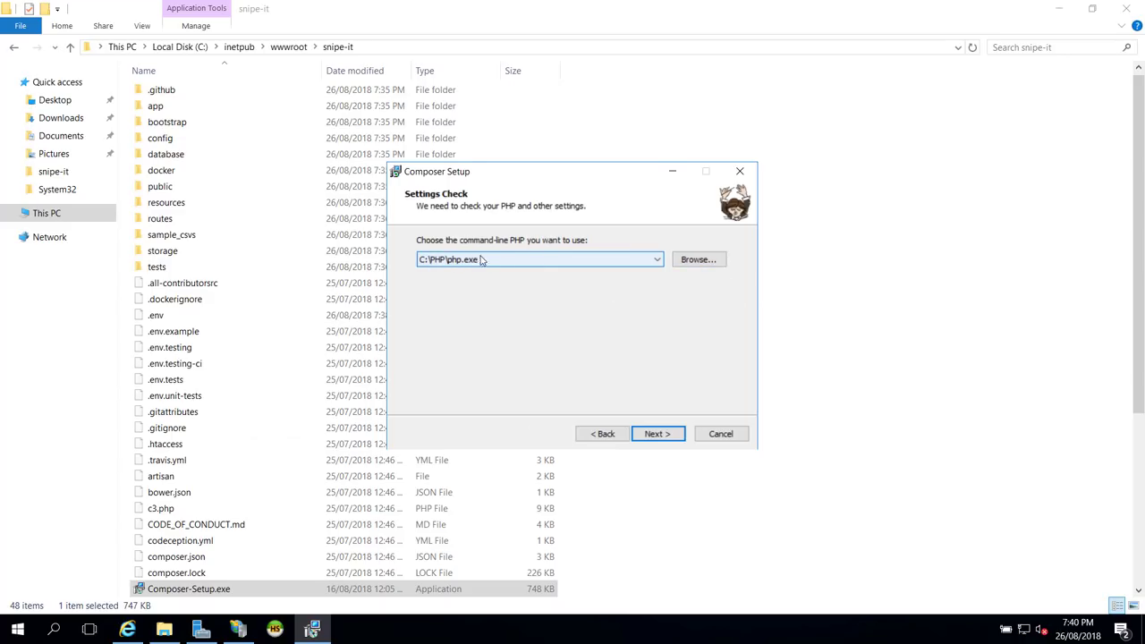
click(711, 259)
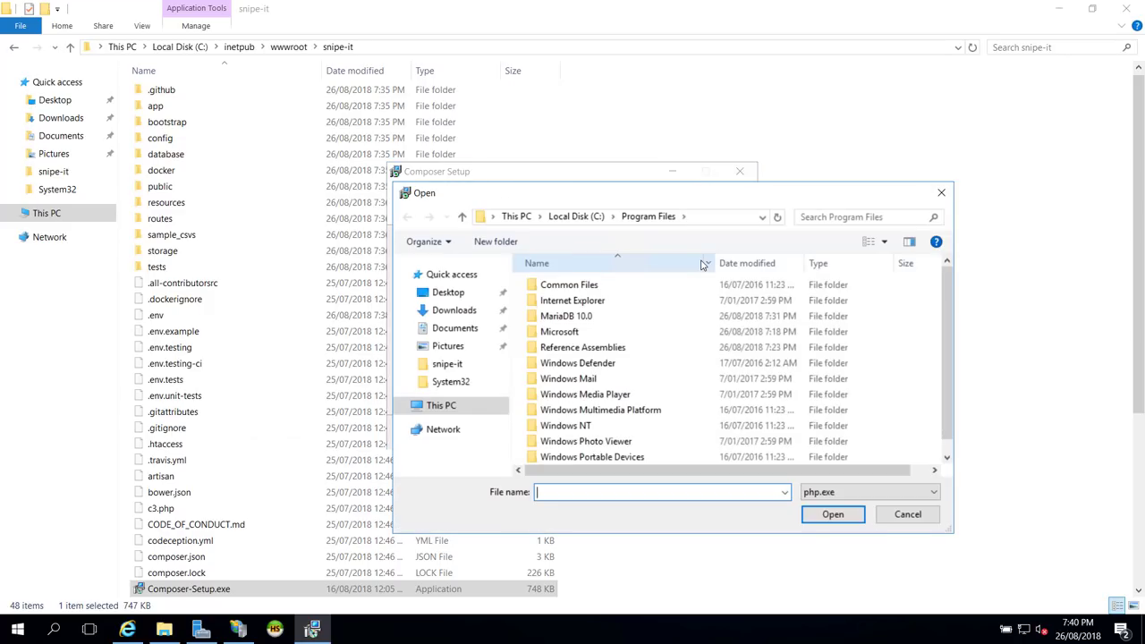
click(436, 408)
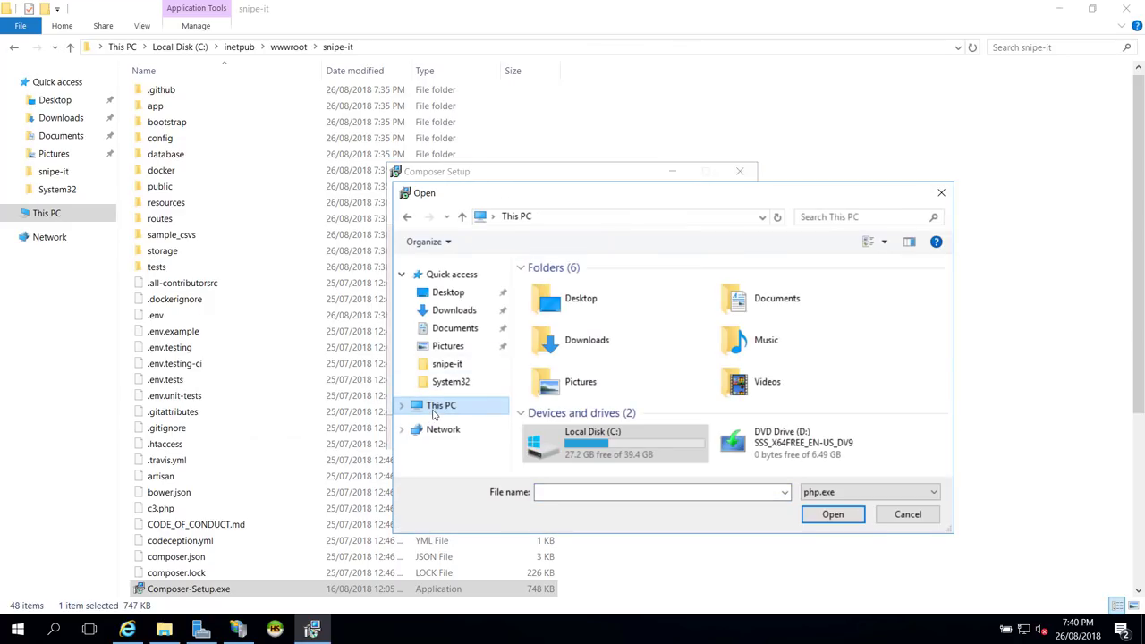
double_click(592, 431)
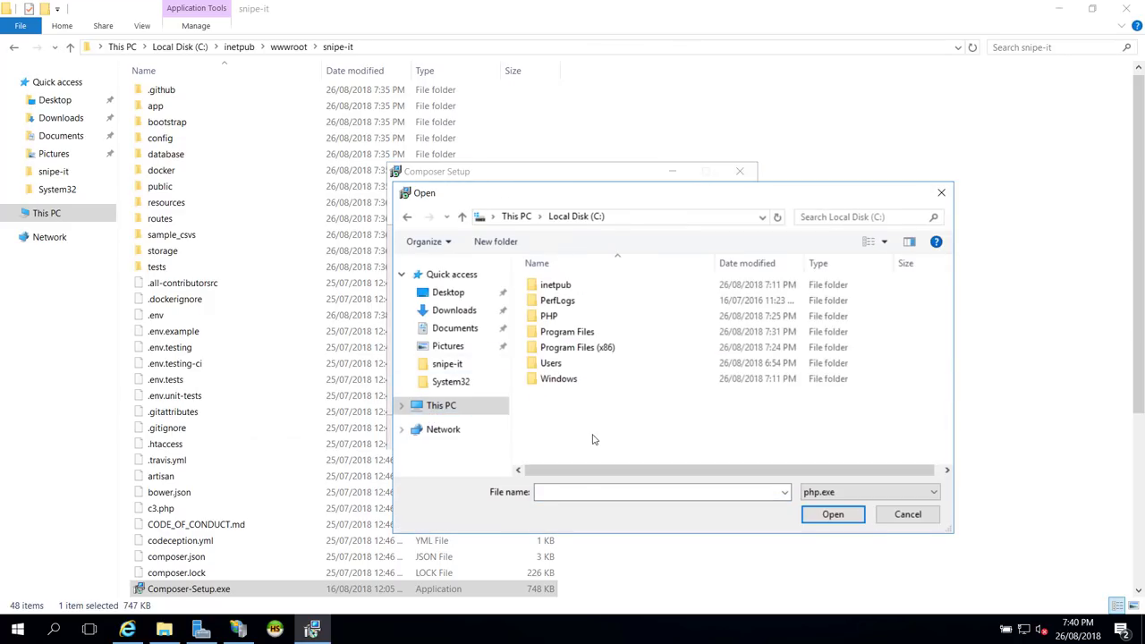
double_click(573, 317)
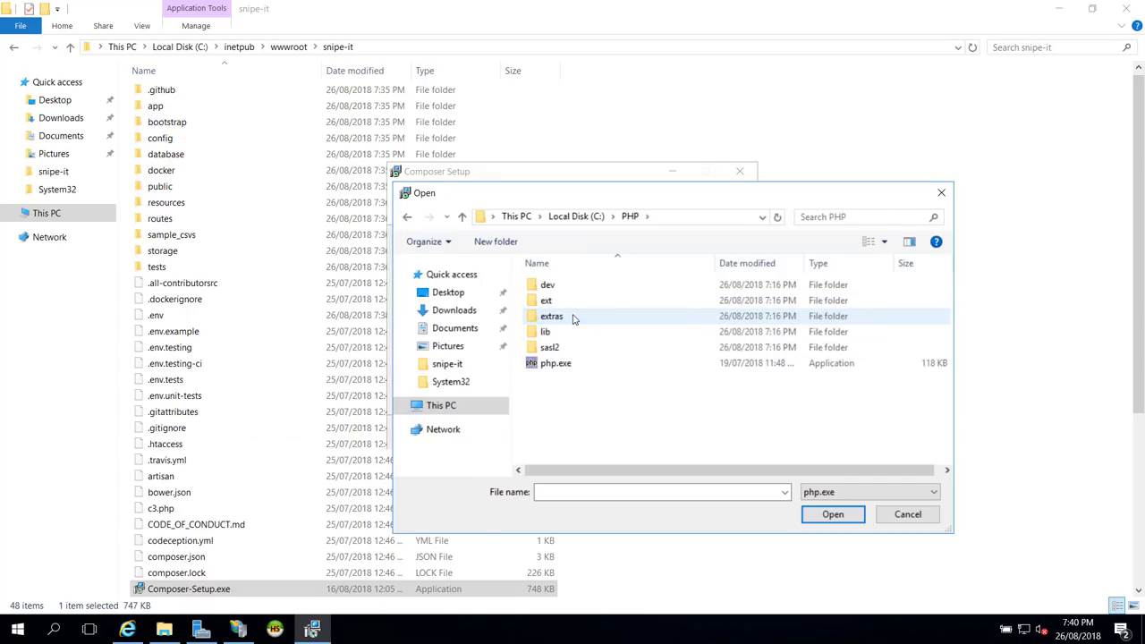
double_click(555, 367)
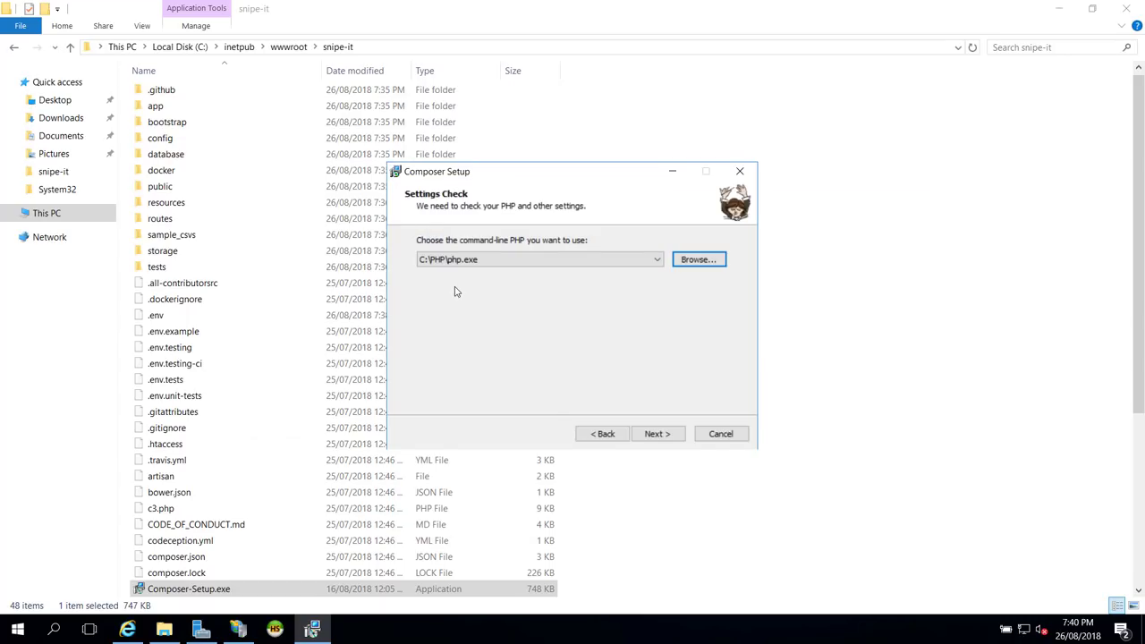
Skip the proxy, install Composer, and finish the installer
click(668, 434)
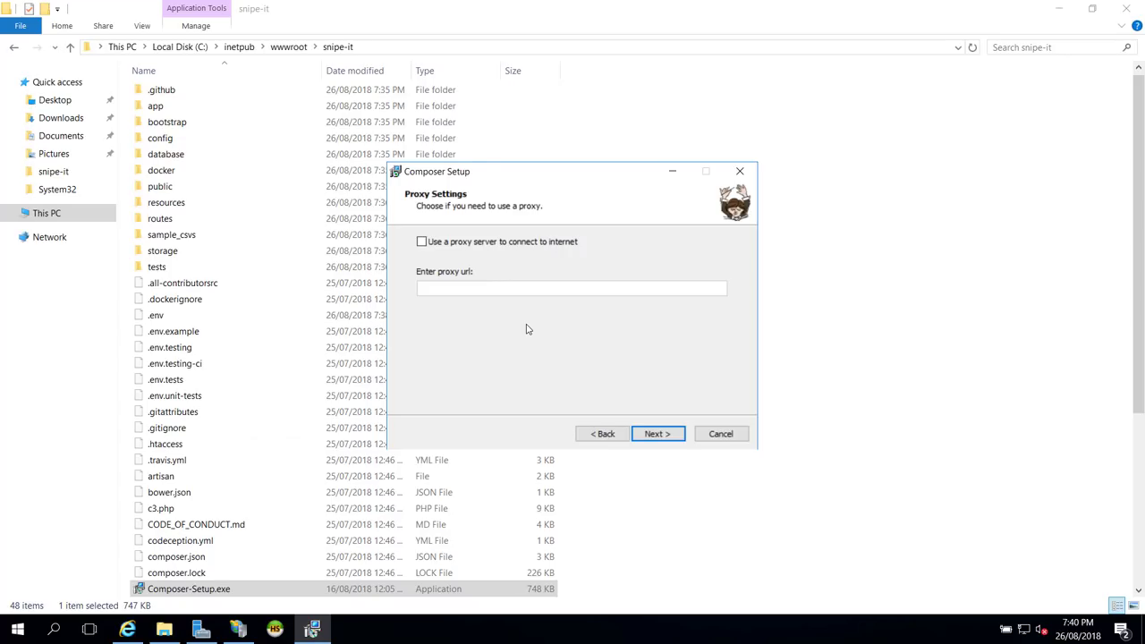
click(656, 437)
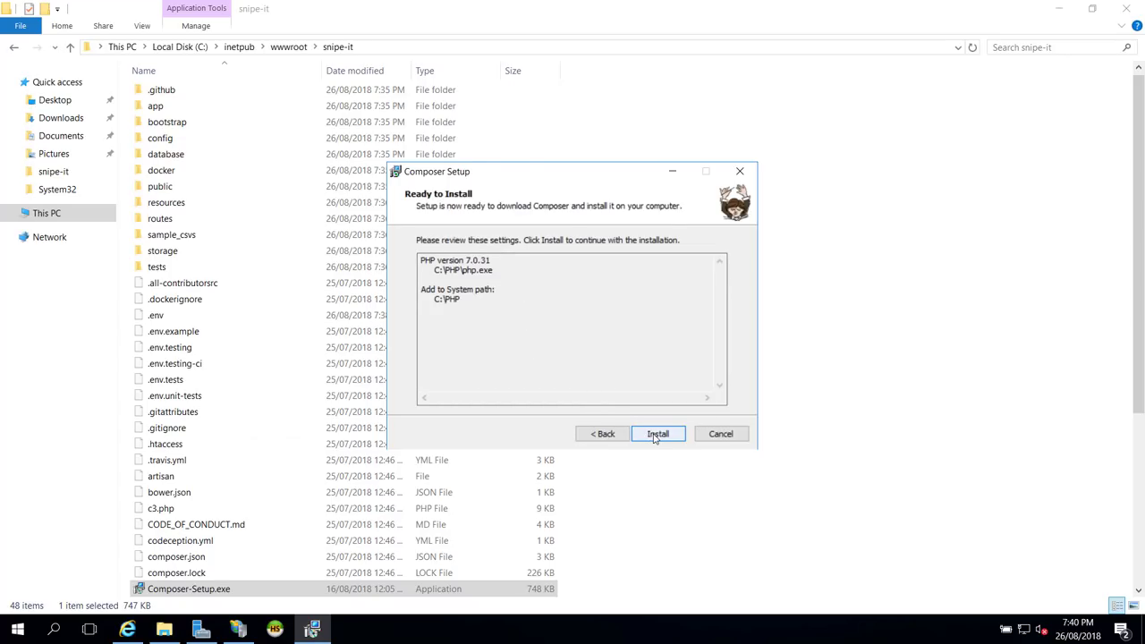
click(655, 435)
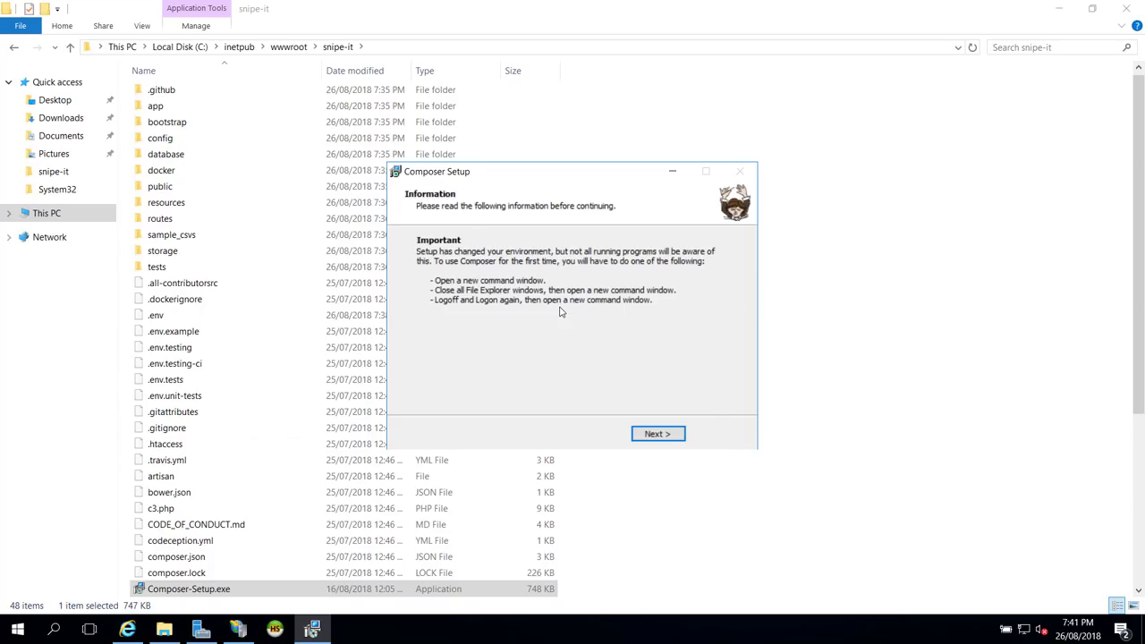
click(668, 433)
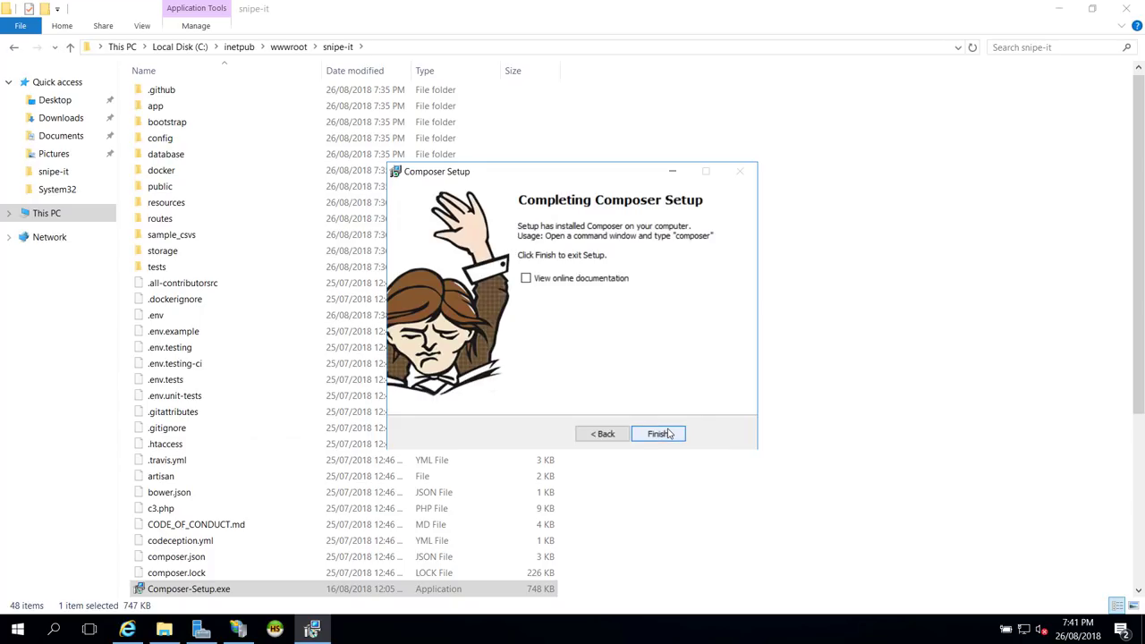
click(669, 434)
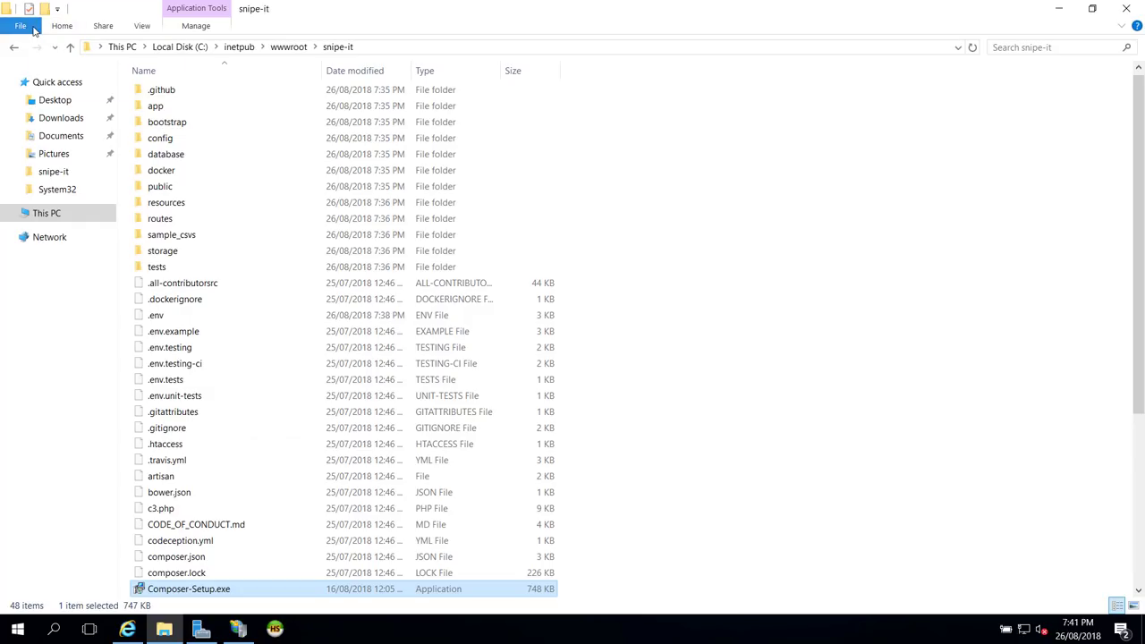
Open an administrator Command Prompt in the snipe-it folder from Explorer's File menu
click(22, 26)
mouse_move(77, 90)
click(239, 89)
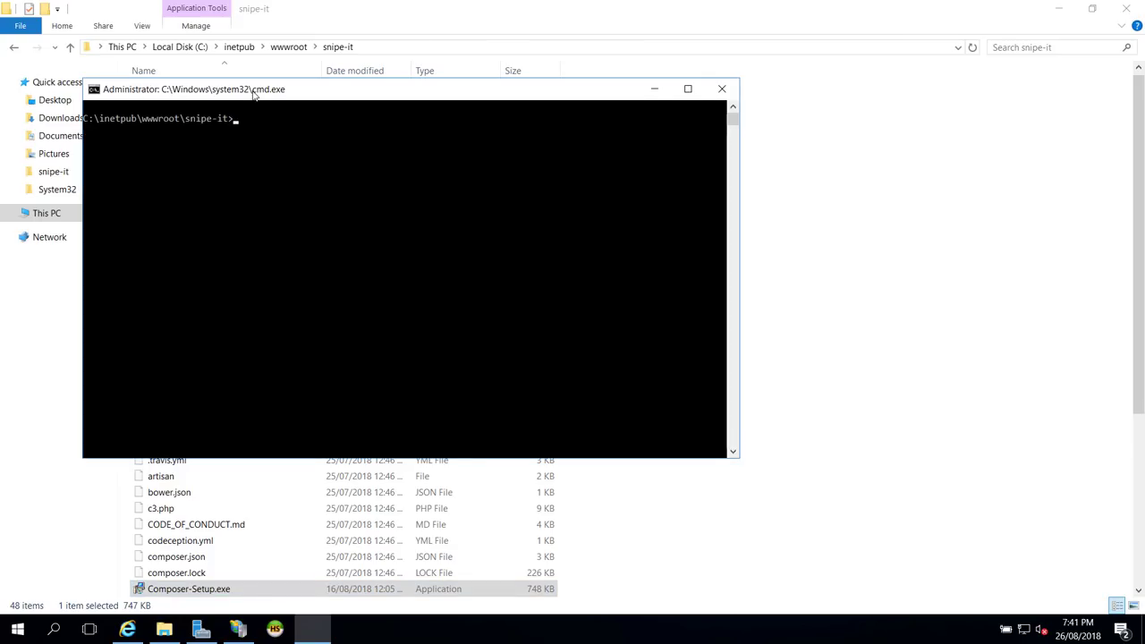
drag(295, 97, 468, 139)
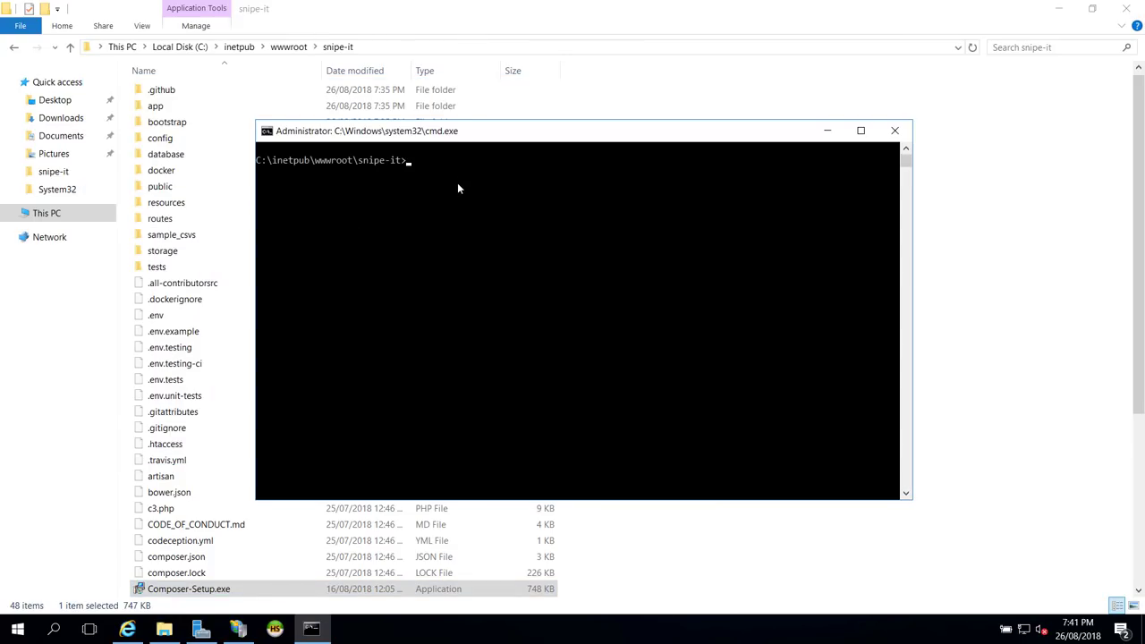
Run ping 8.8.8.8 for all four replies, then enter composer install at the prompt
text(compose)
key(BackSpace)
key(BackSpace)
key(BackSpace)
key(BackSpace)
key(BackSpace)
key(BackSpace)
key(BackSpace)
text(ping 8.8.8.8)
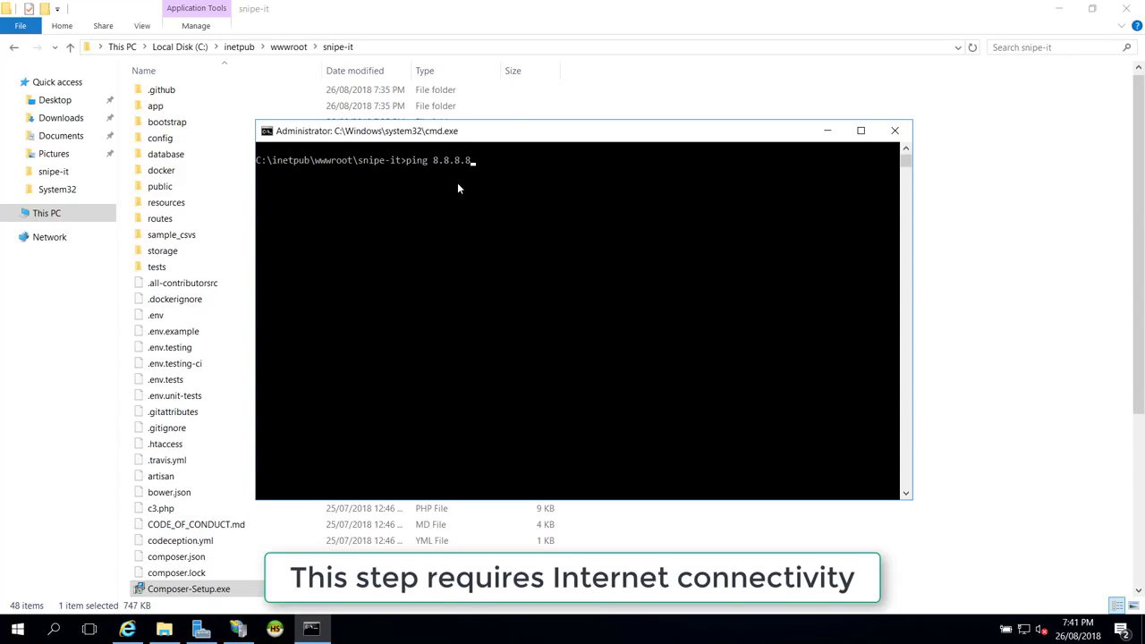
key(Return)
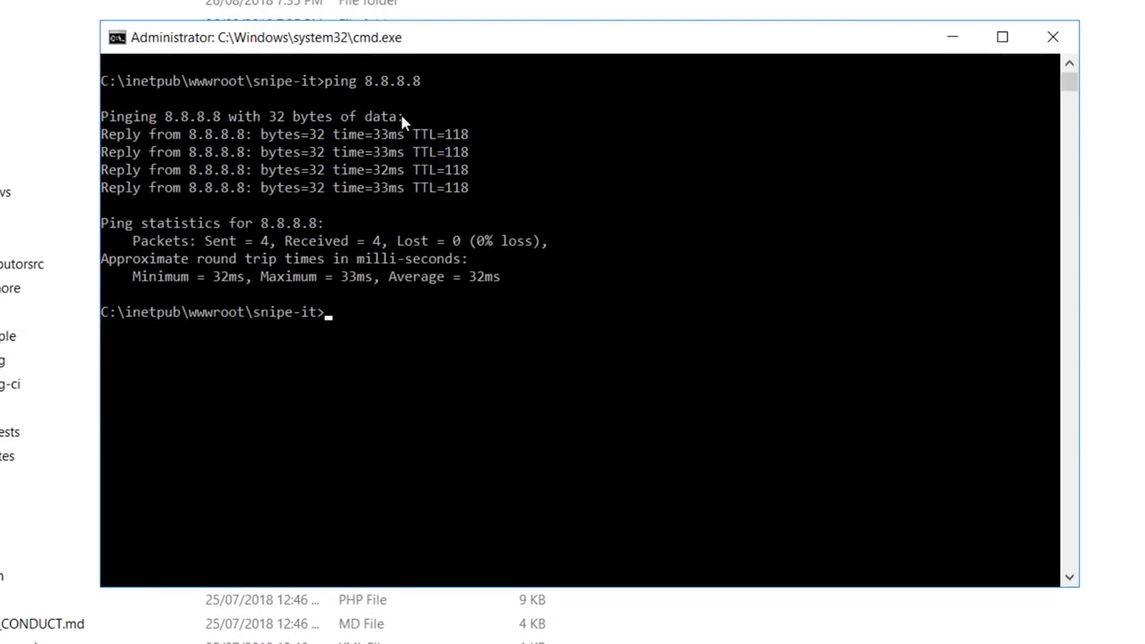
text(composer install)
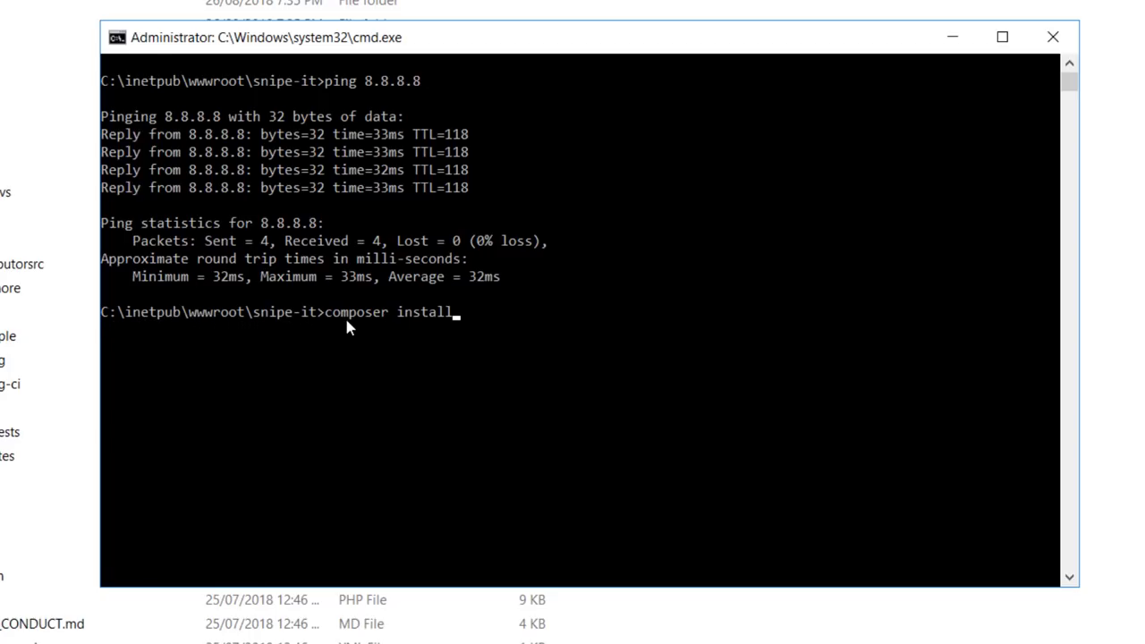
Run composer install in C:\inetpub\wwwroot\snipe-it and enlarge the console window to follow its output
drag(324, 310, 463, 312)
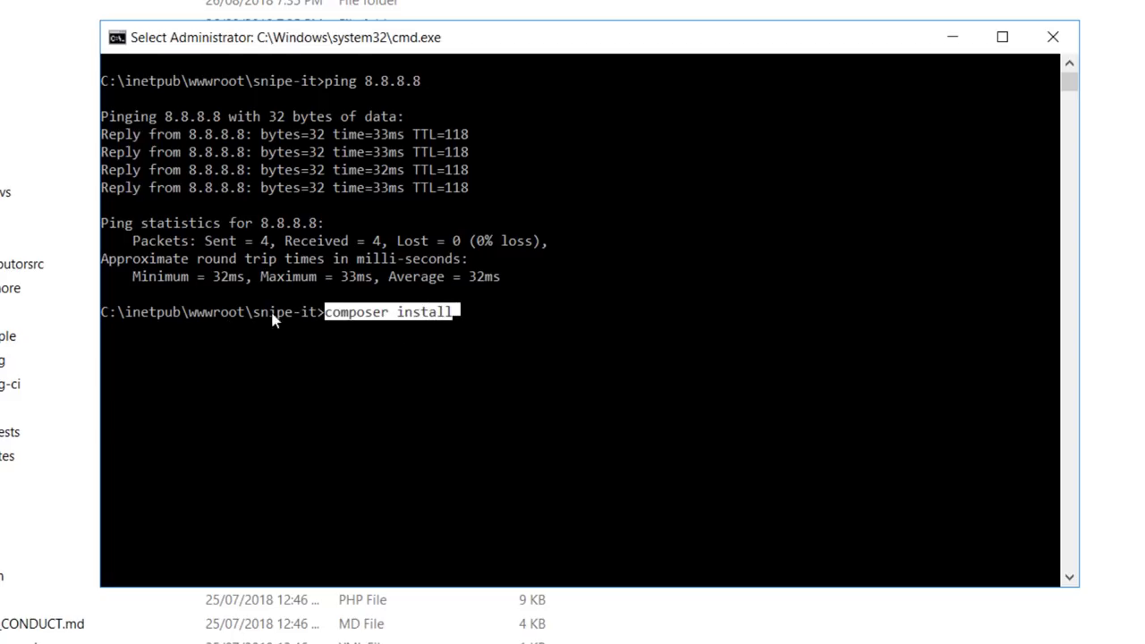
key(Return)
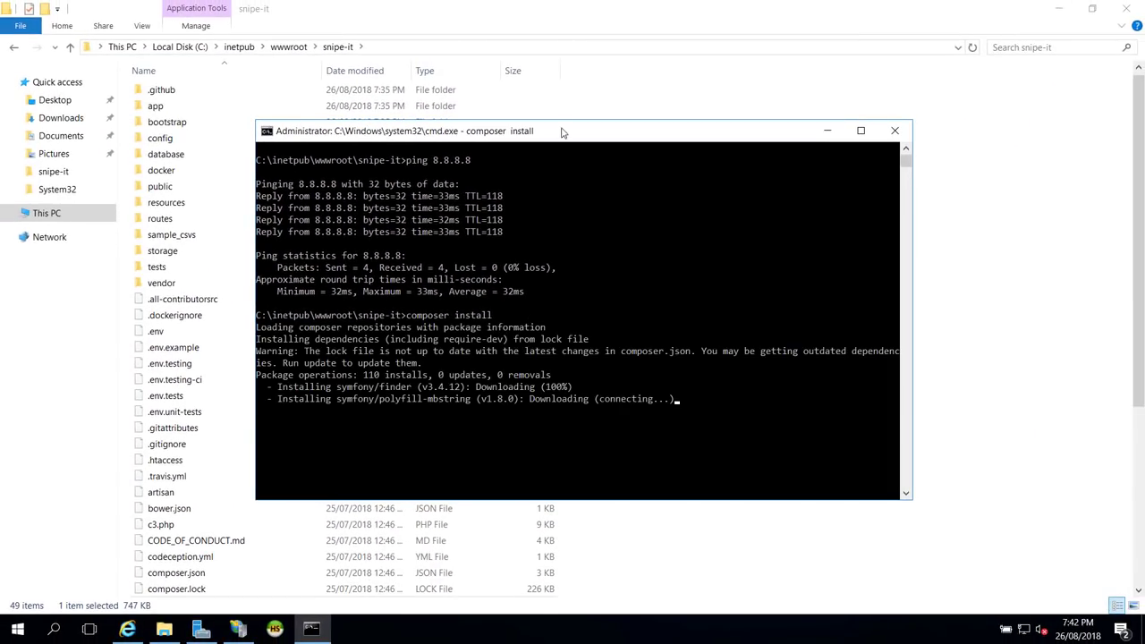
drag(562, 133, 571, 53)
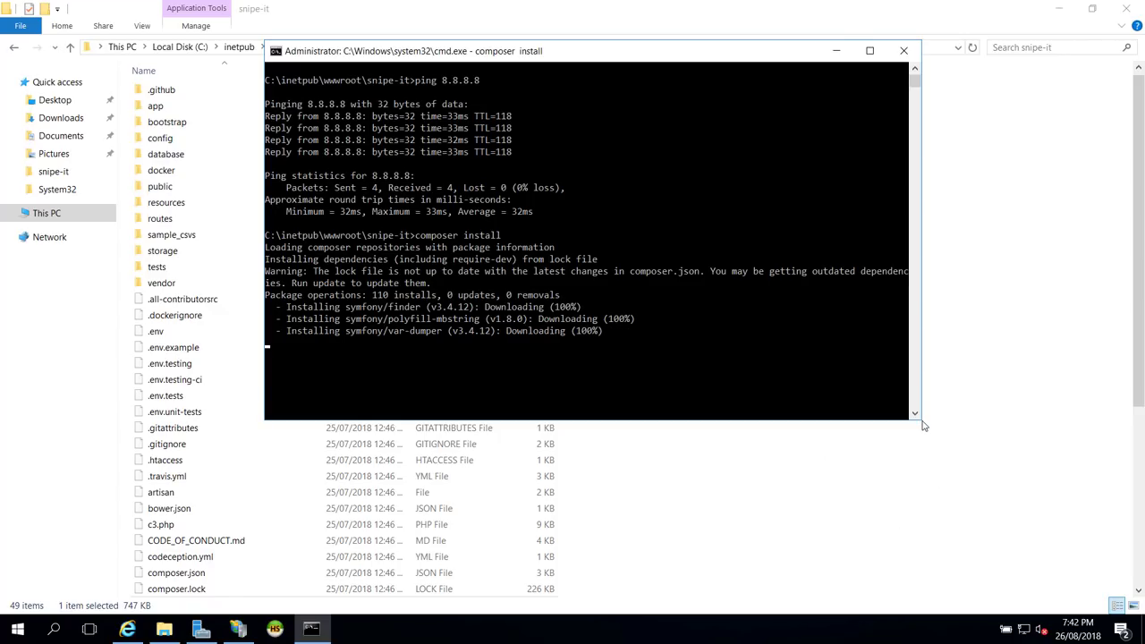
drag(921, 420, 919, 570)
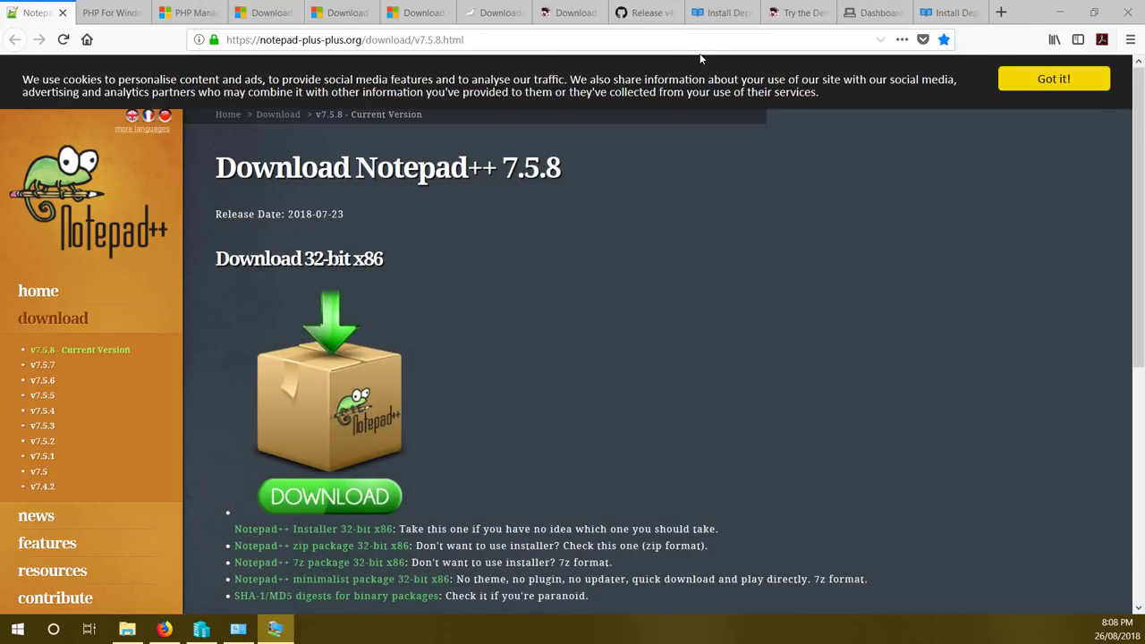
Open the Generate Your App Key docs page and select its php artisan key:generate command
click(720, 13)
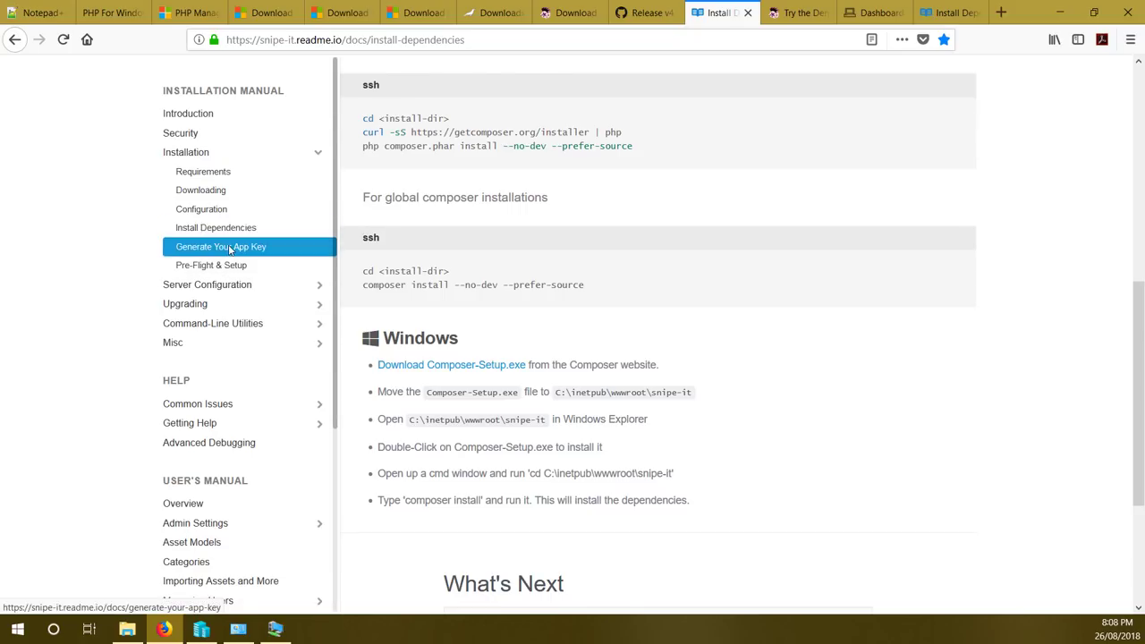
click(231, 248)
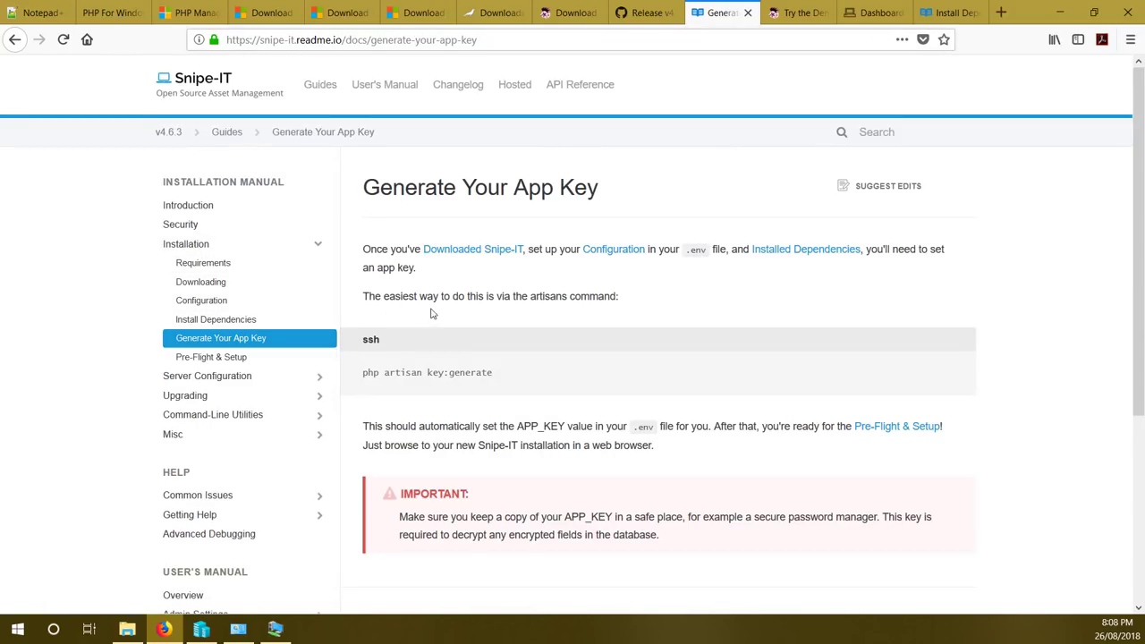
scroll(439, 300, down, 3)
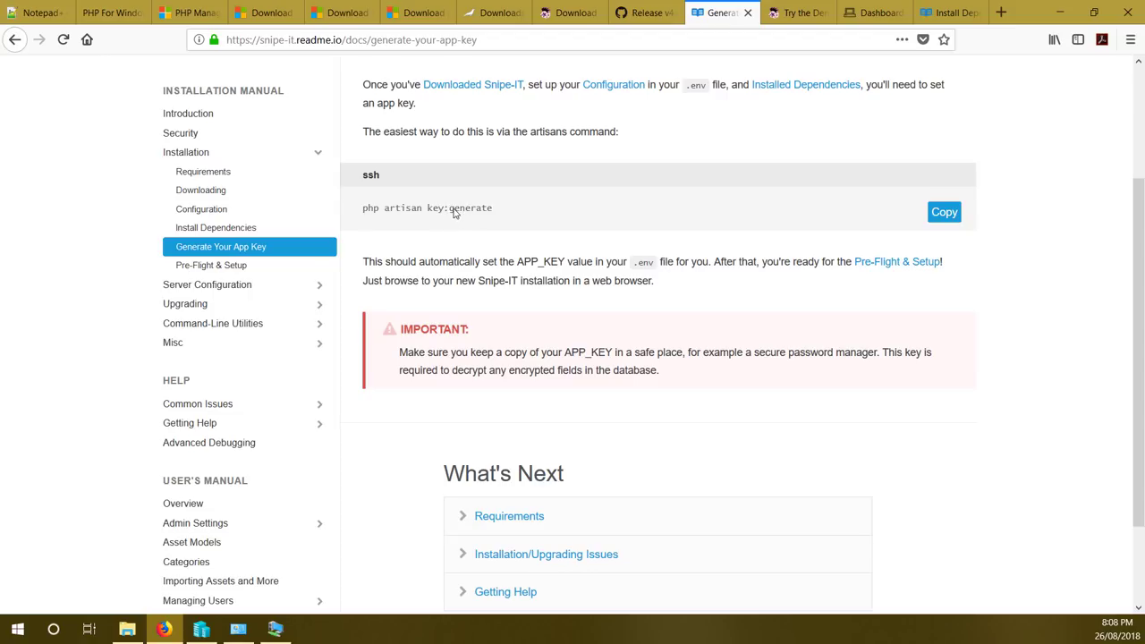
drag(510, 209, 356, 209)
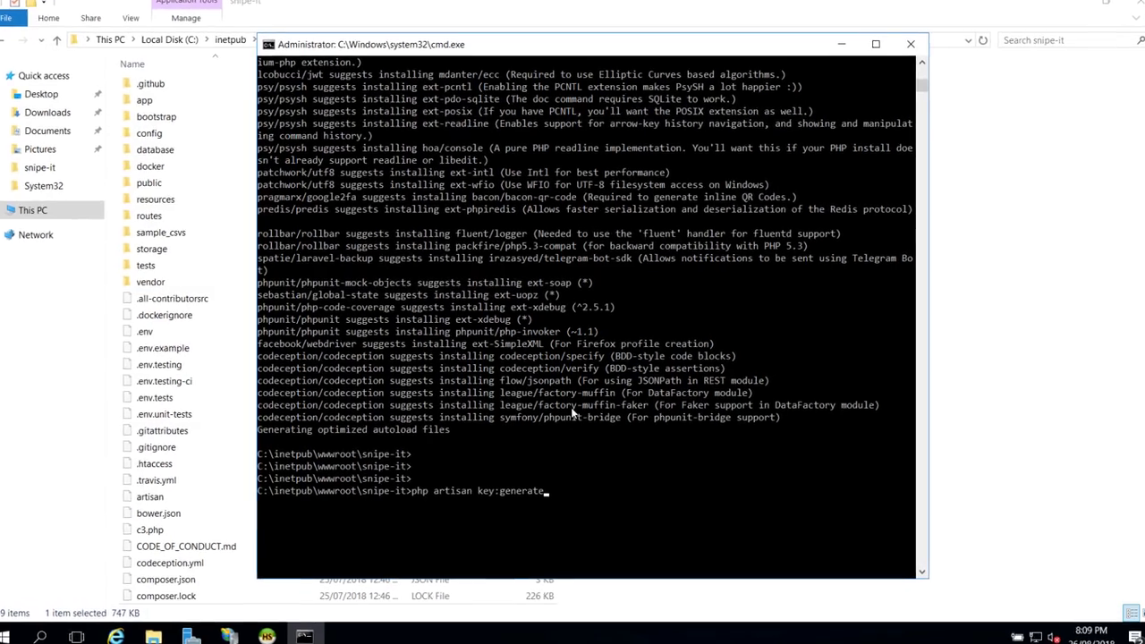
Run php artisan key:generate, answer yes to the production warning, then right-click .env in Explorer
key(Return)
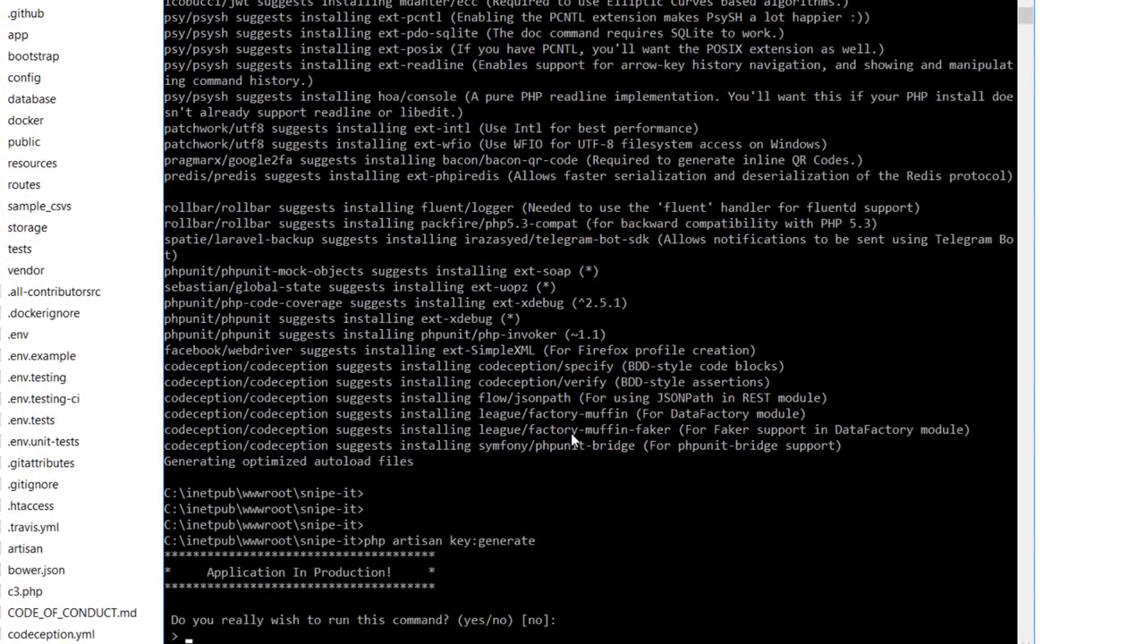
scroll(576, 444, down, 2)
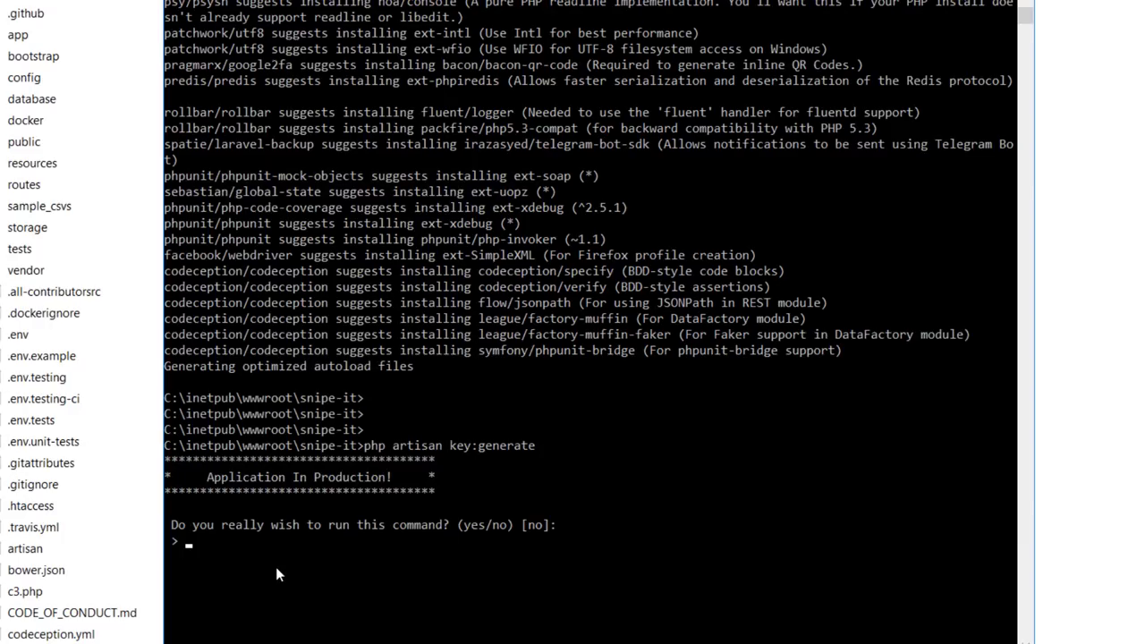
text(yes)
key(Return)
scroll(275, 566, down, 2)
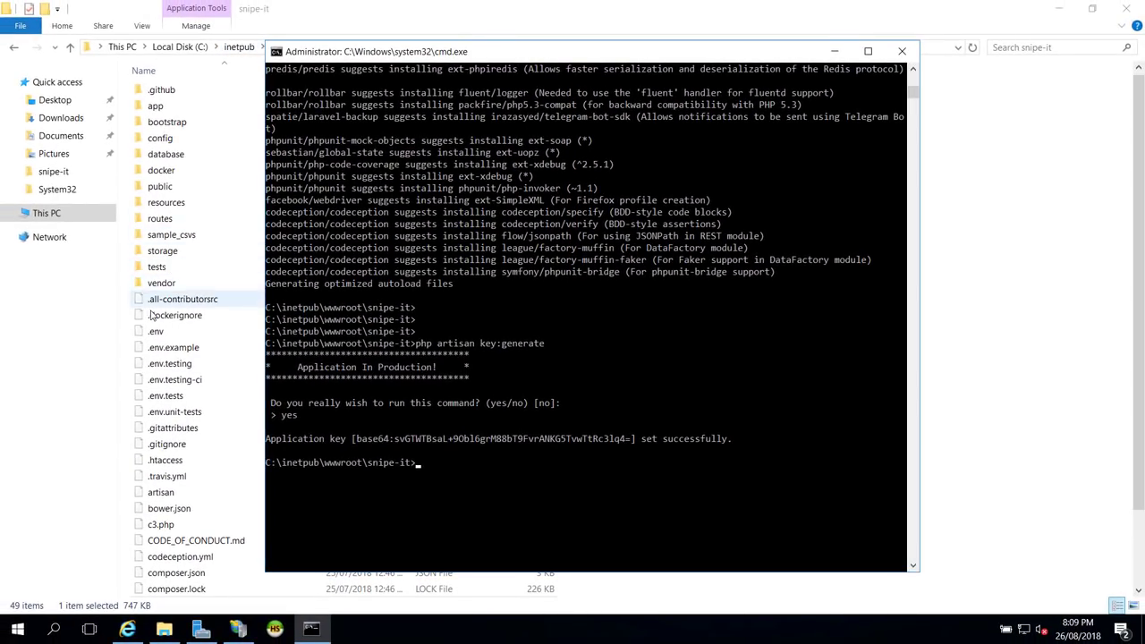
click(177, 331)
right_click(181, 336)
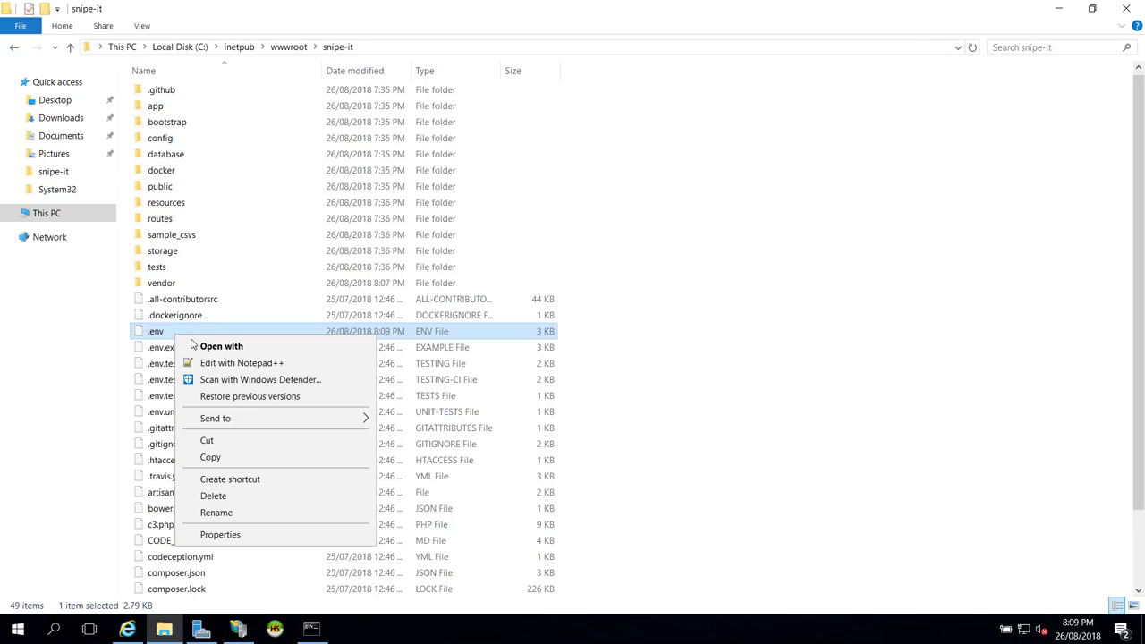
Open .env in Notepad++, select the APP_KEY line with the new base64 key, then return to the console
click(219, 363)
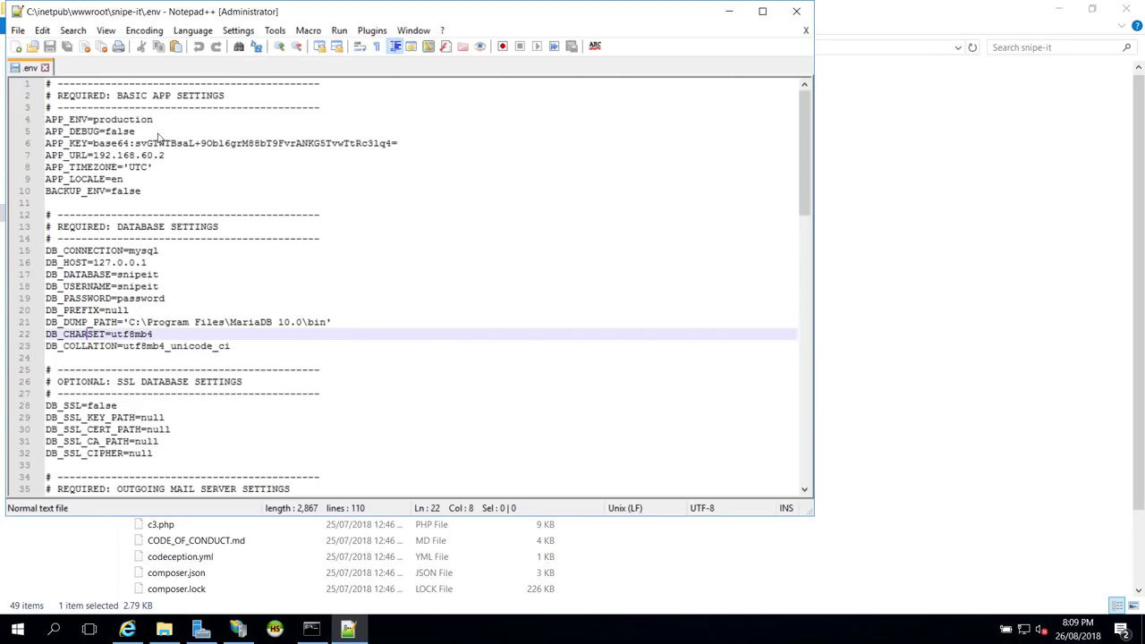
click(400, 144)
drag(400, 145, 51, 145)
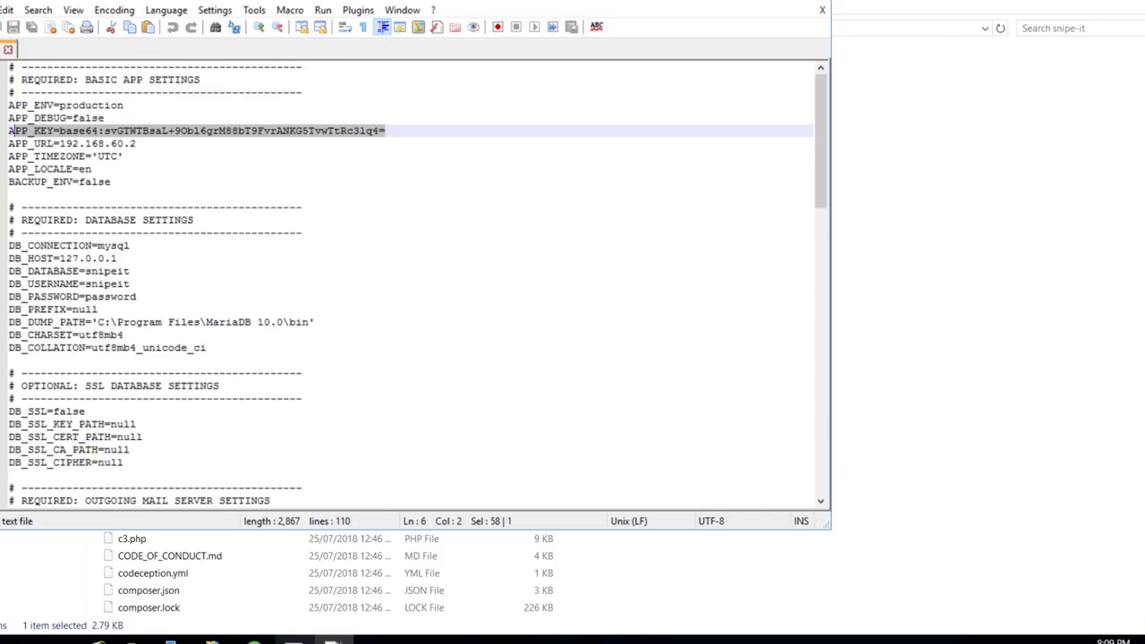
click(293, 638)
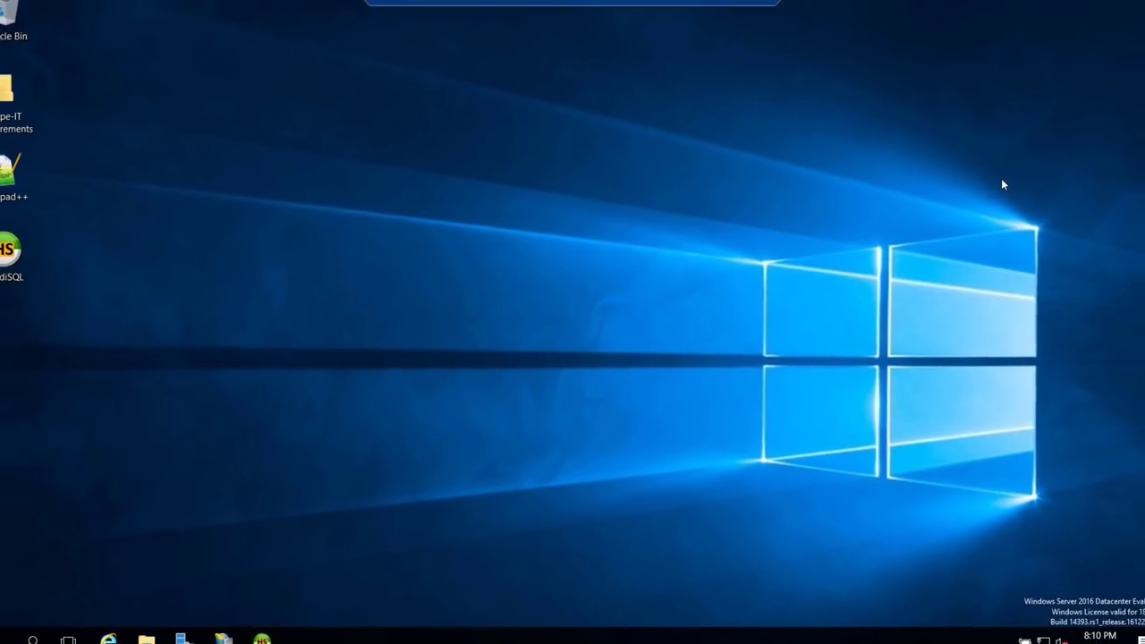
Change the Default Web Site's http binding from port 80 to 801
click(238, 628)
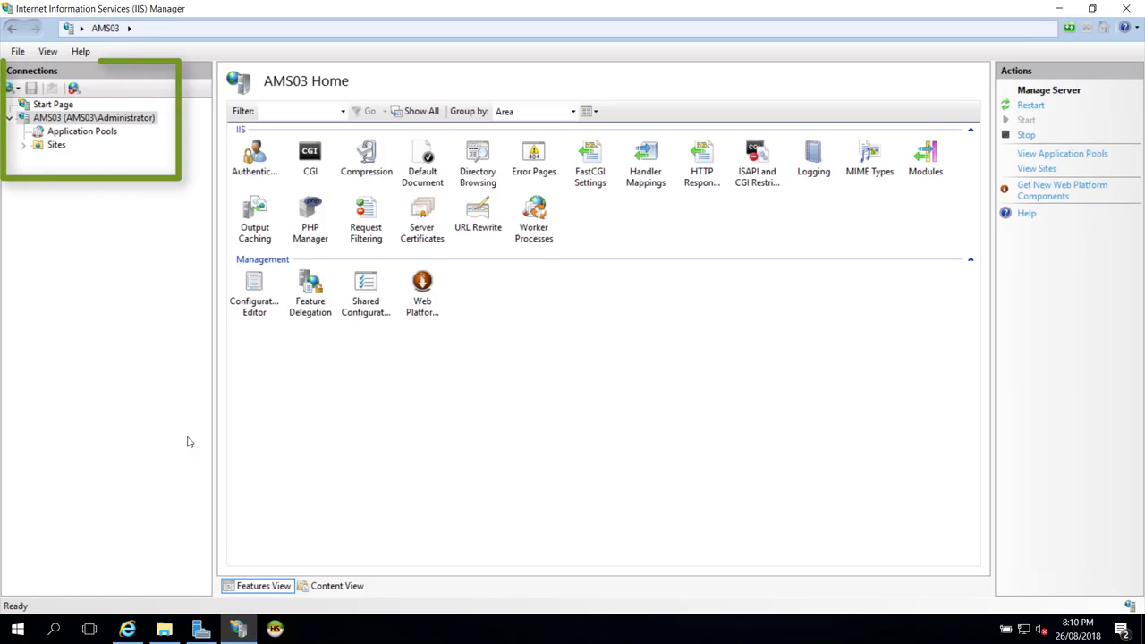
click(23, 144)
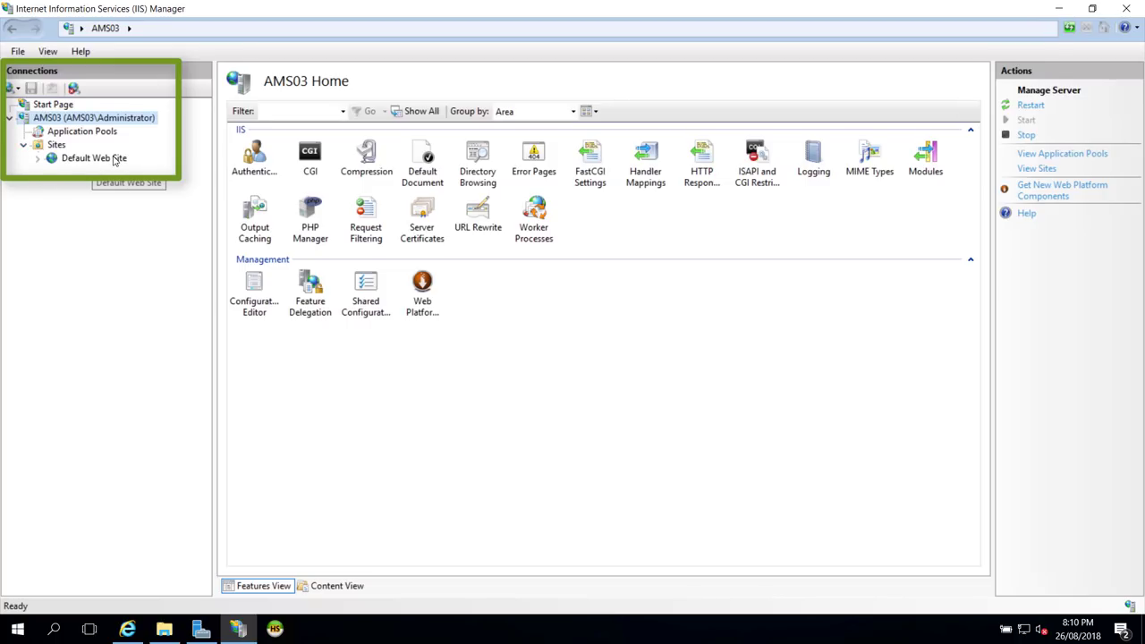
click(114, 158)
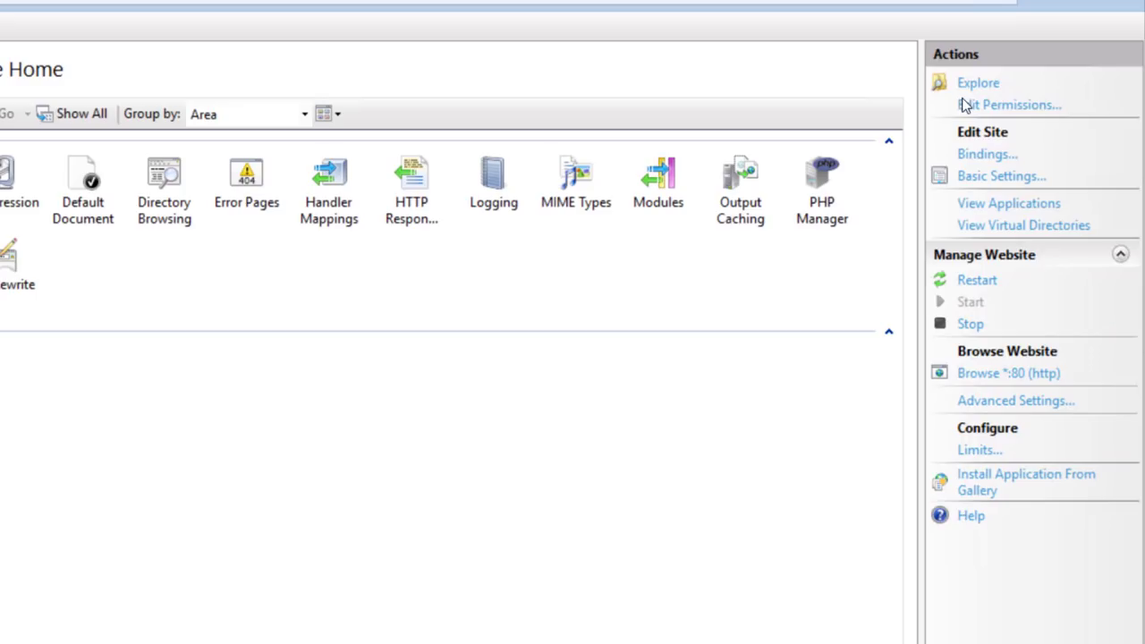
click(1000, 155)
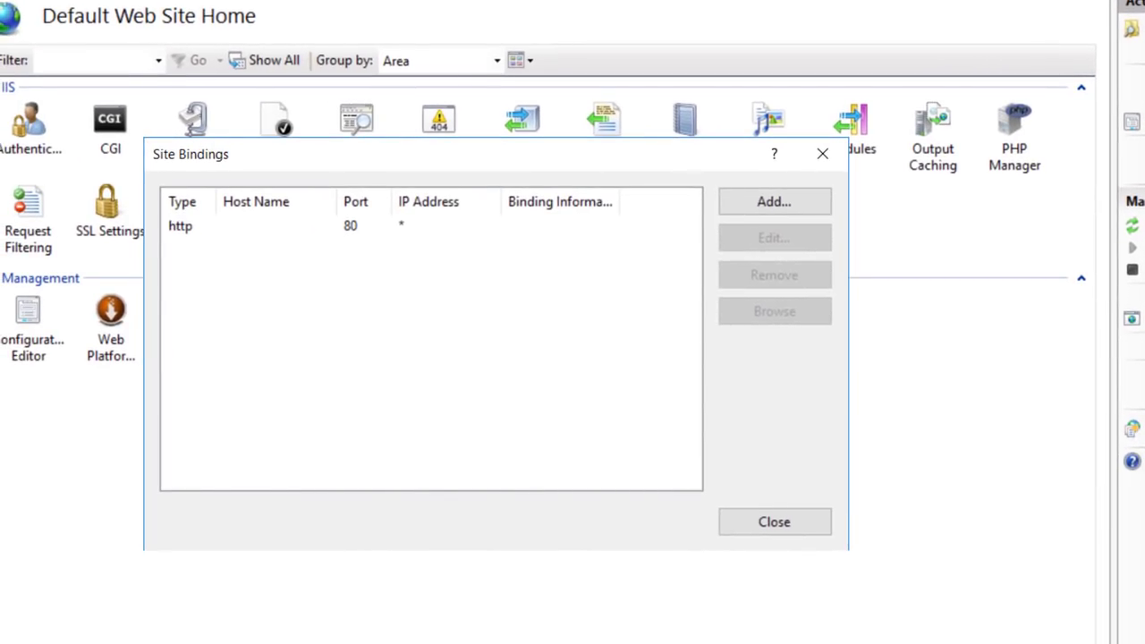
click(367, 231)
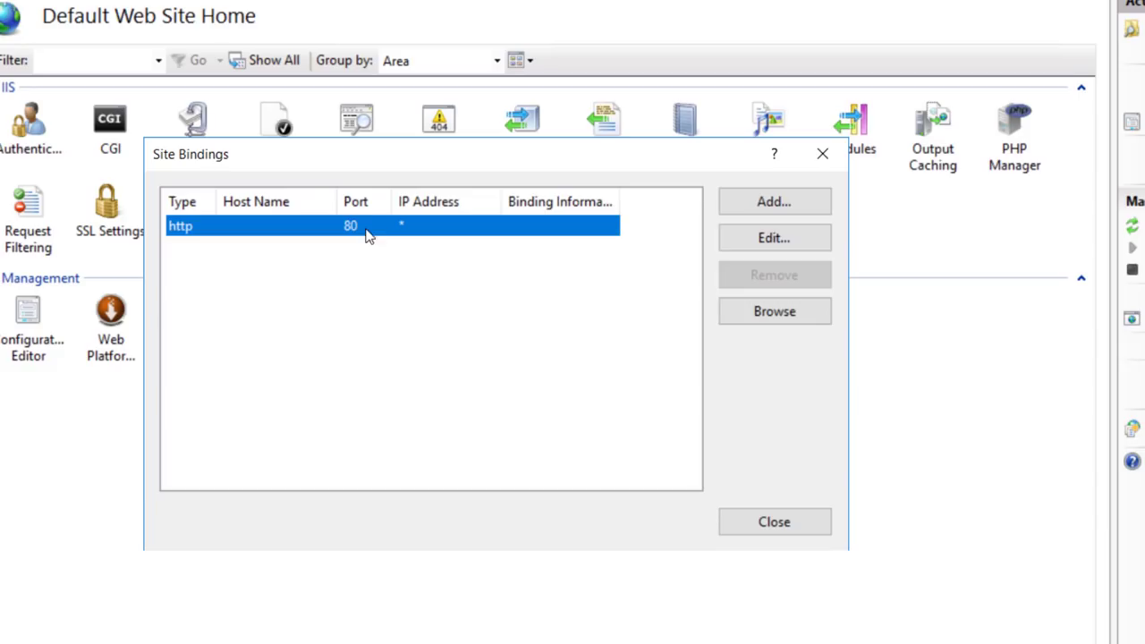
click(792, 247)
click(641, 258)
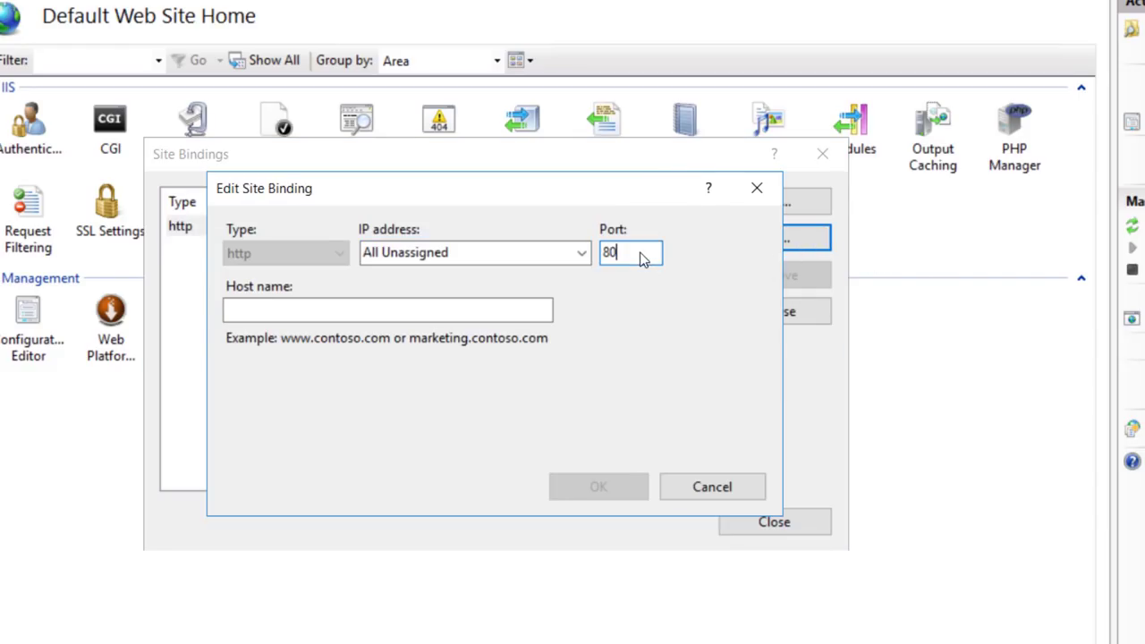
text(1)
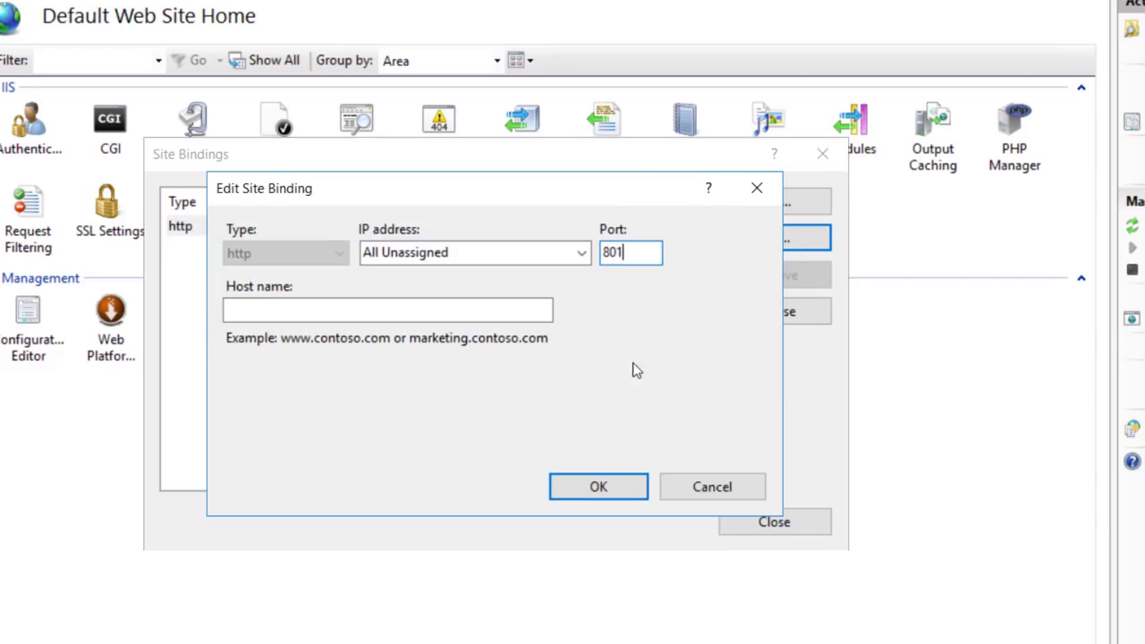
click(624, 491)
Close Site Bindings, restart the Default Web Site, and select Sites in the tree
click(762, 525)
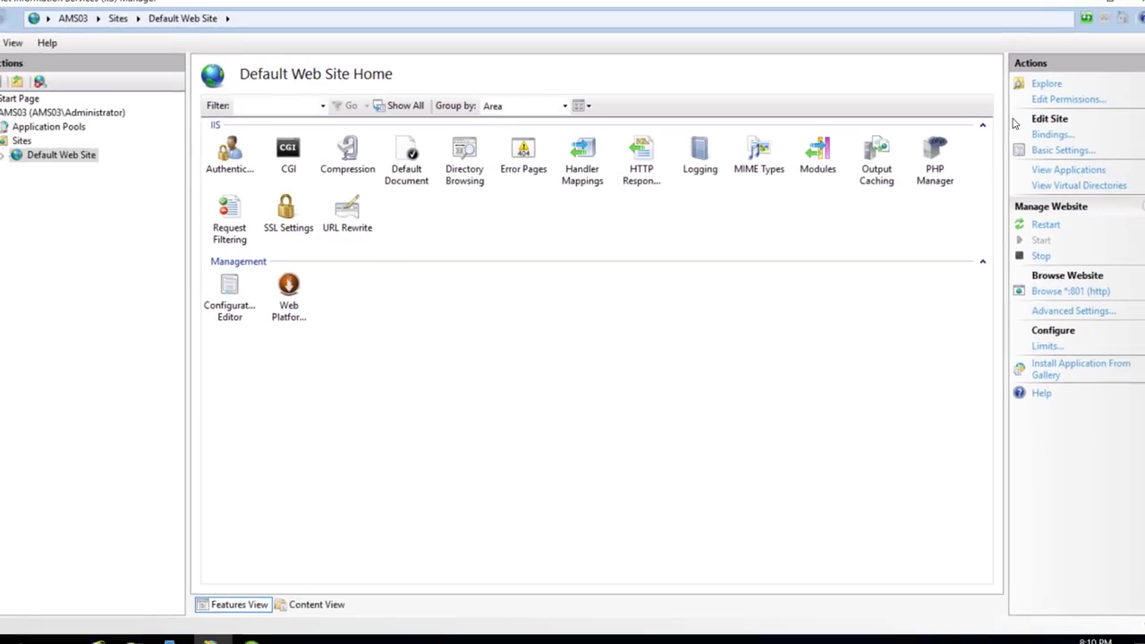
click(1030, 225)
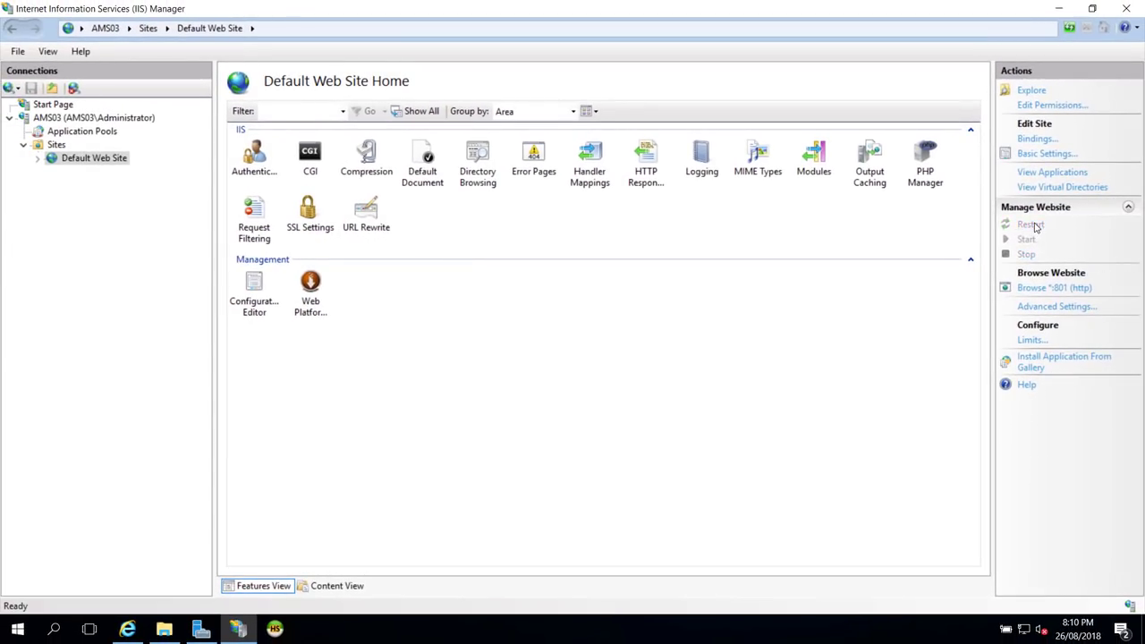
click(55, 147)
Start a new website named Snipe IT with physical path C:\inetpub\wwwroot\snipe-it\public
right_click(56, 148)
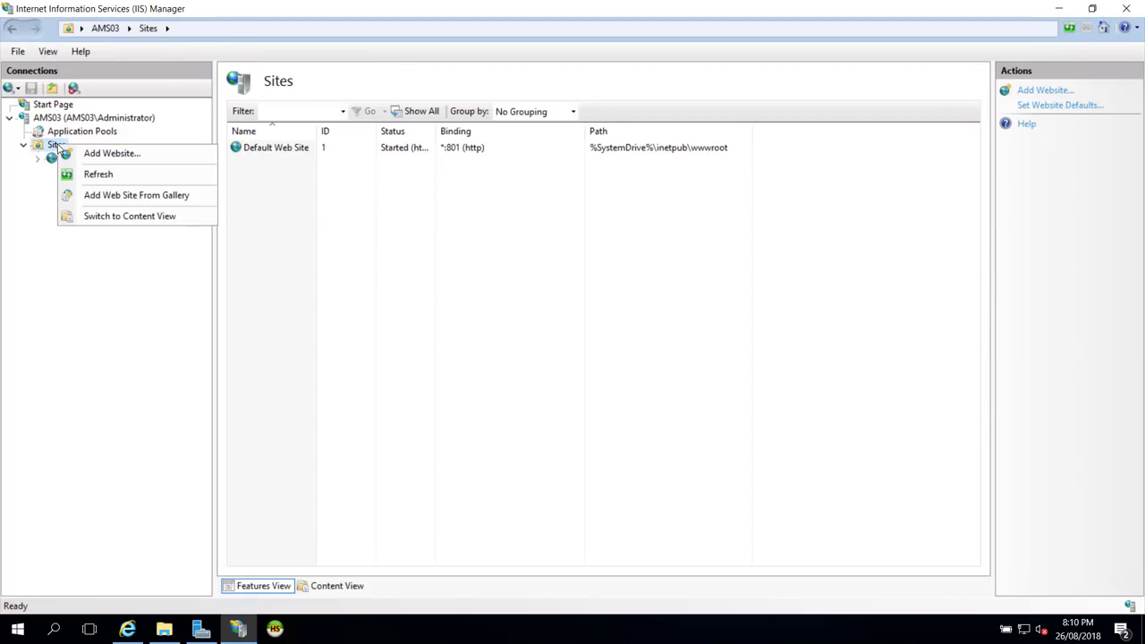
click(89, 154)
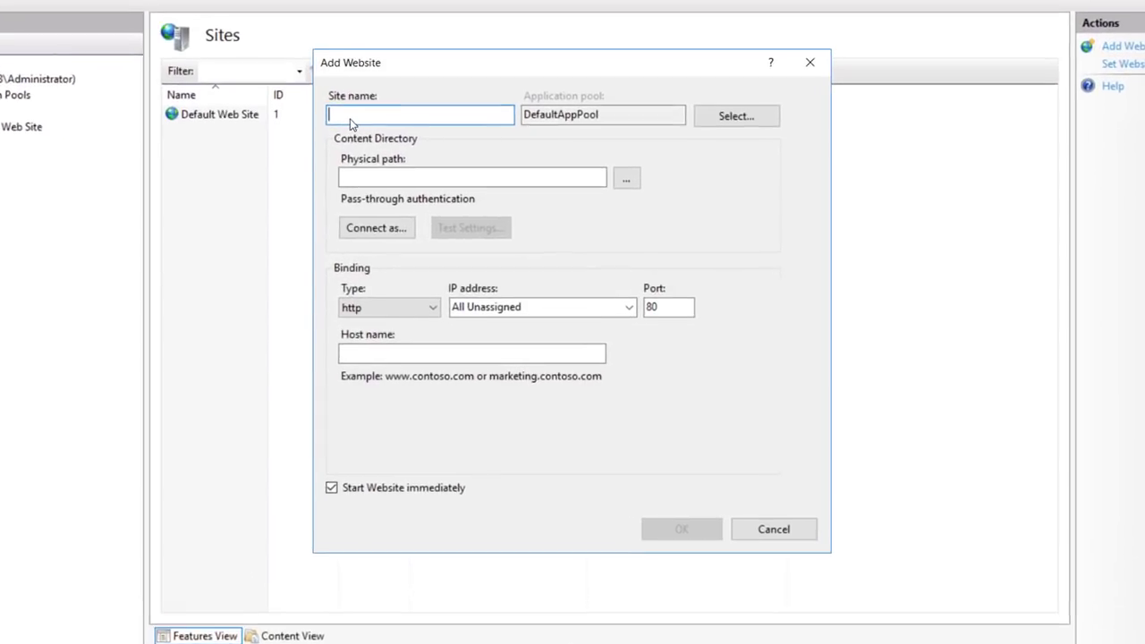
text(Sni)
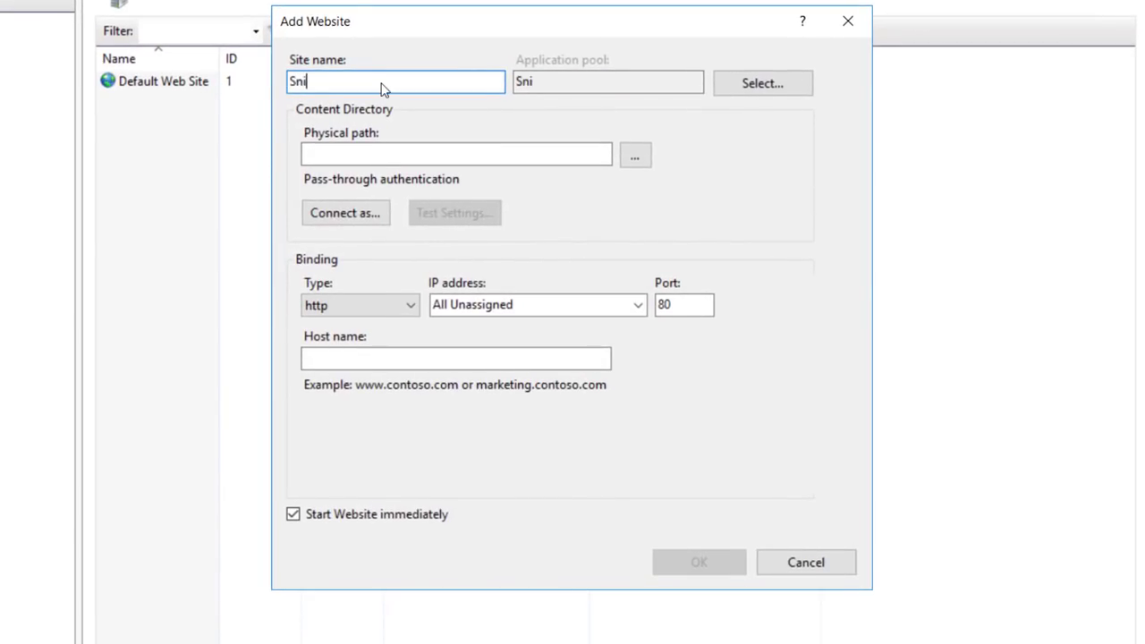
text(pe IT)
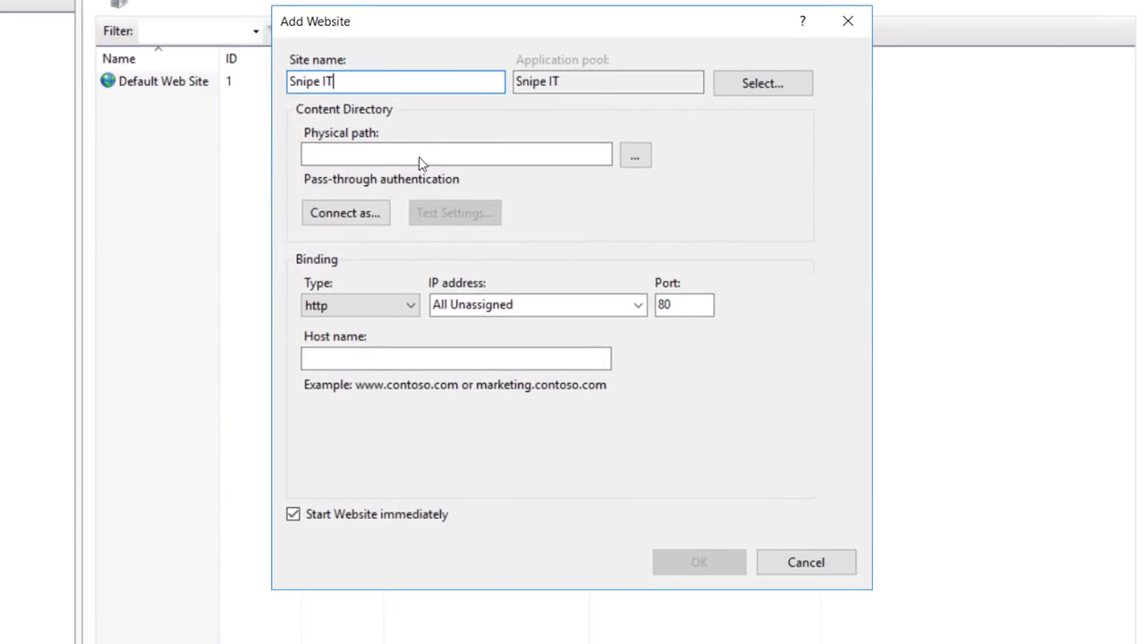
click(527, 161)
click(633, 157)
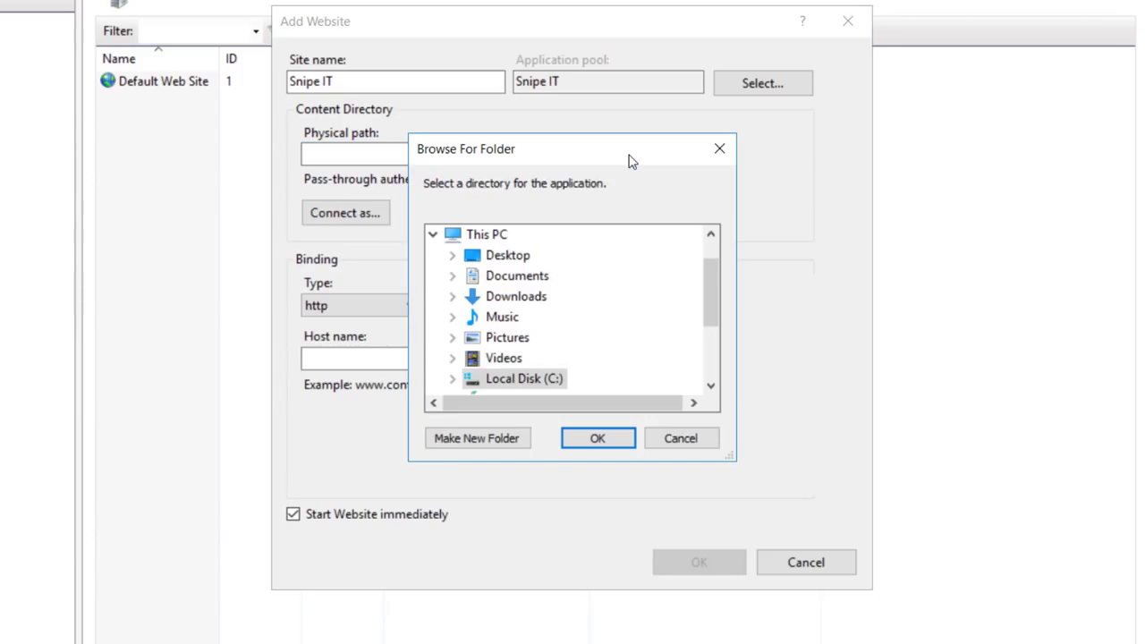
drag(630, 159, 462, 143)
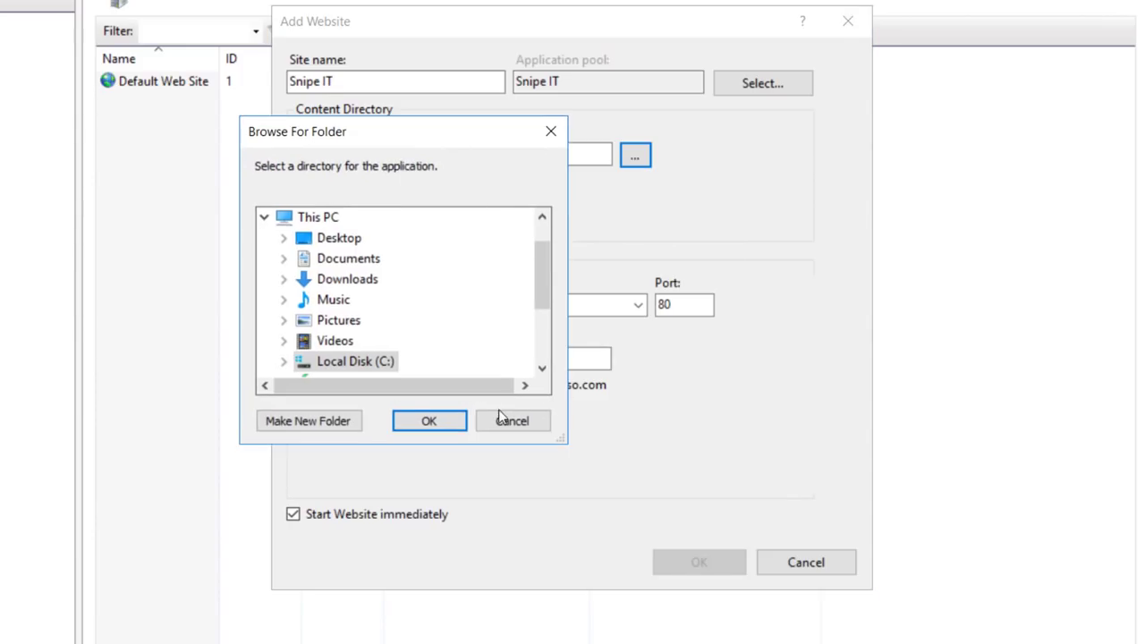
double_click(376, 362)
scroll(409, 328, down, 2)
scroll(409, 328, up, 2)
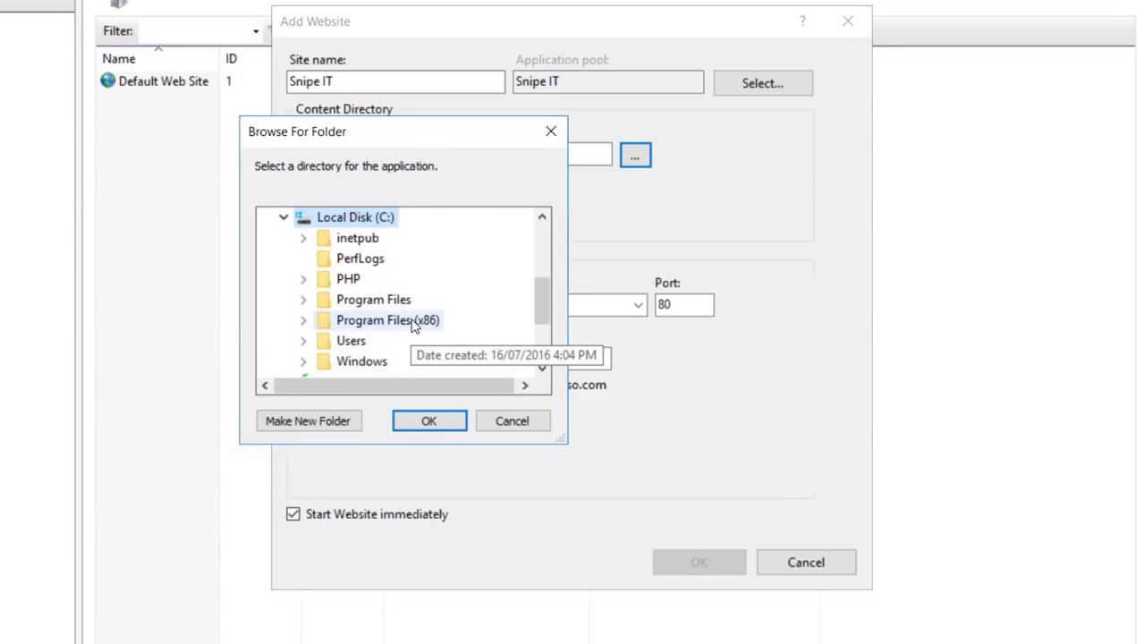
double_click(377, 247)
double_click(394, 344)
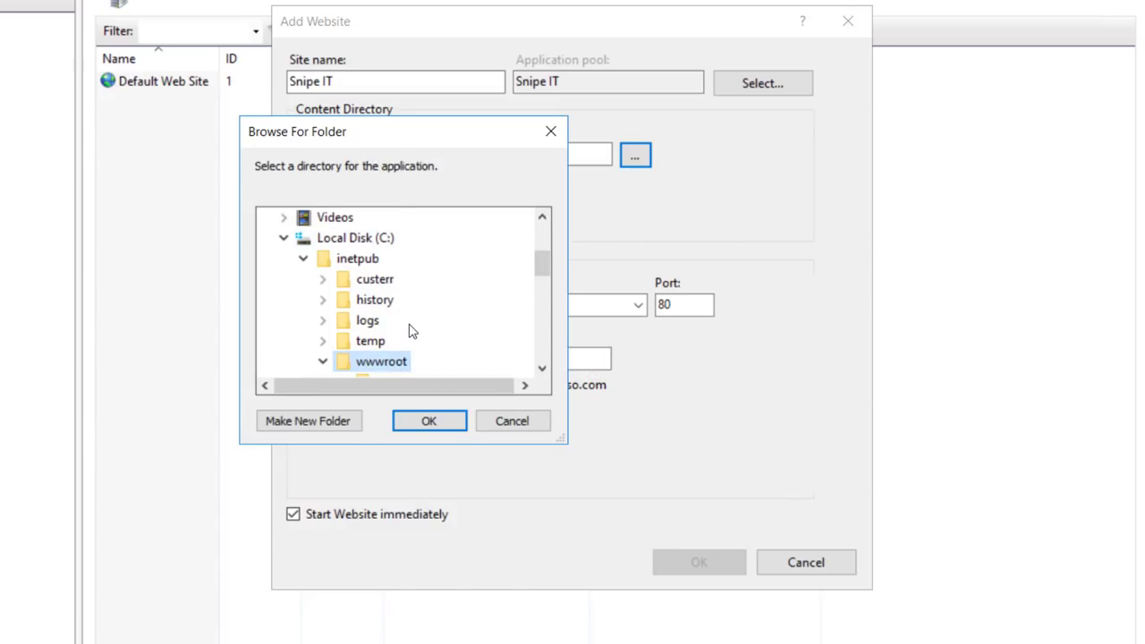
scroll(424, 305, down, 2)
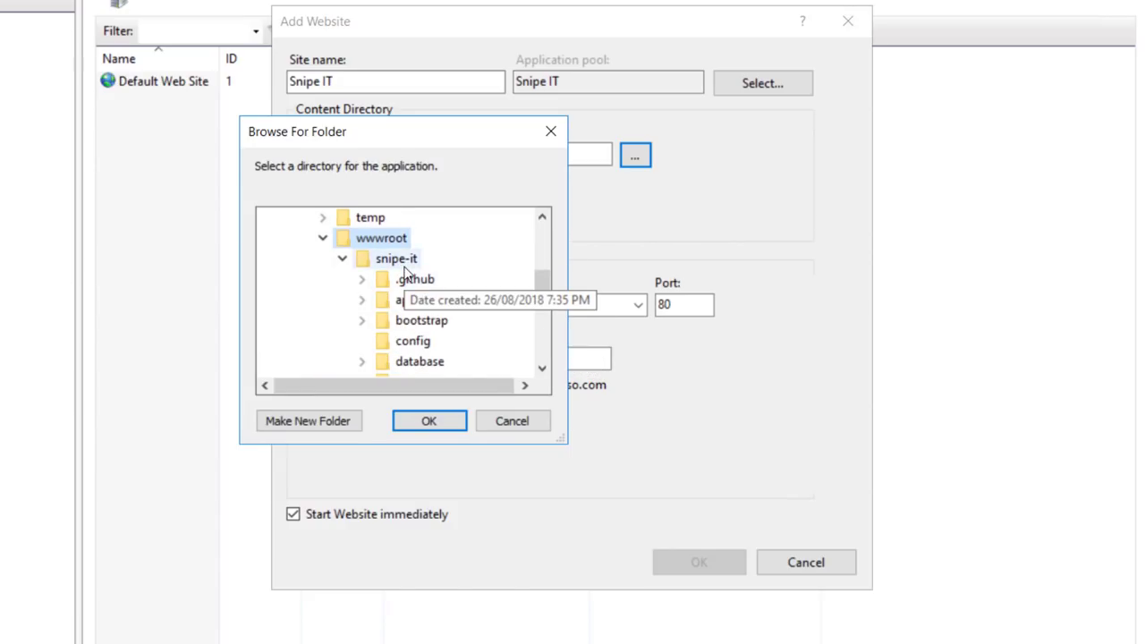
click(428, 261)
scroll(452, 263, down, 2)
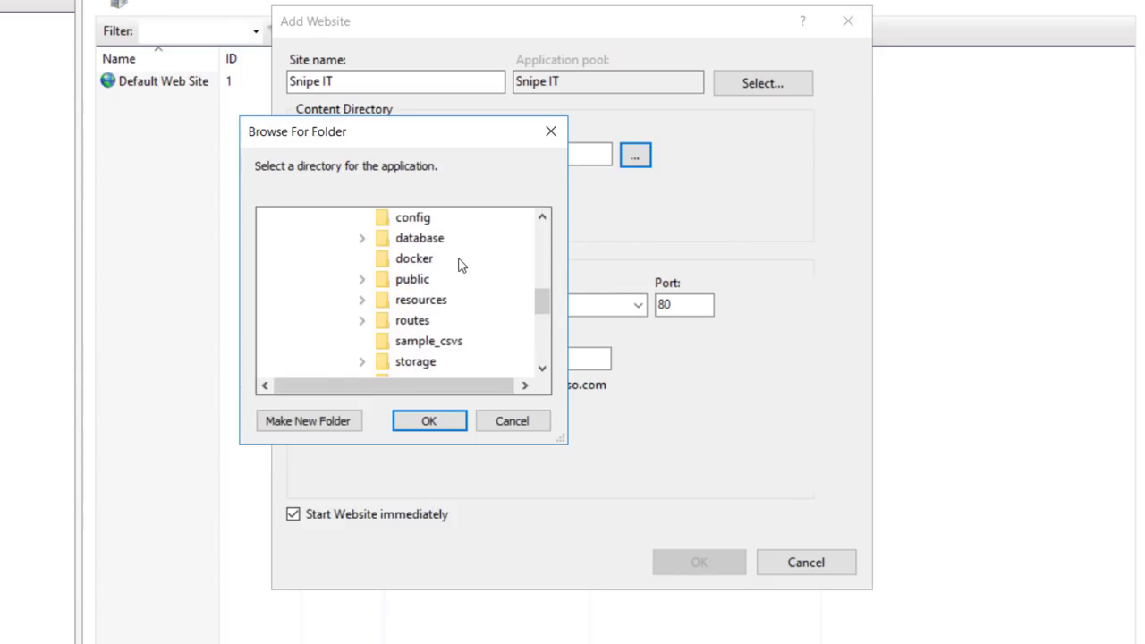
double_click(403, 285)
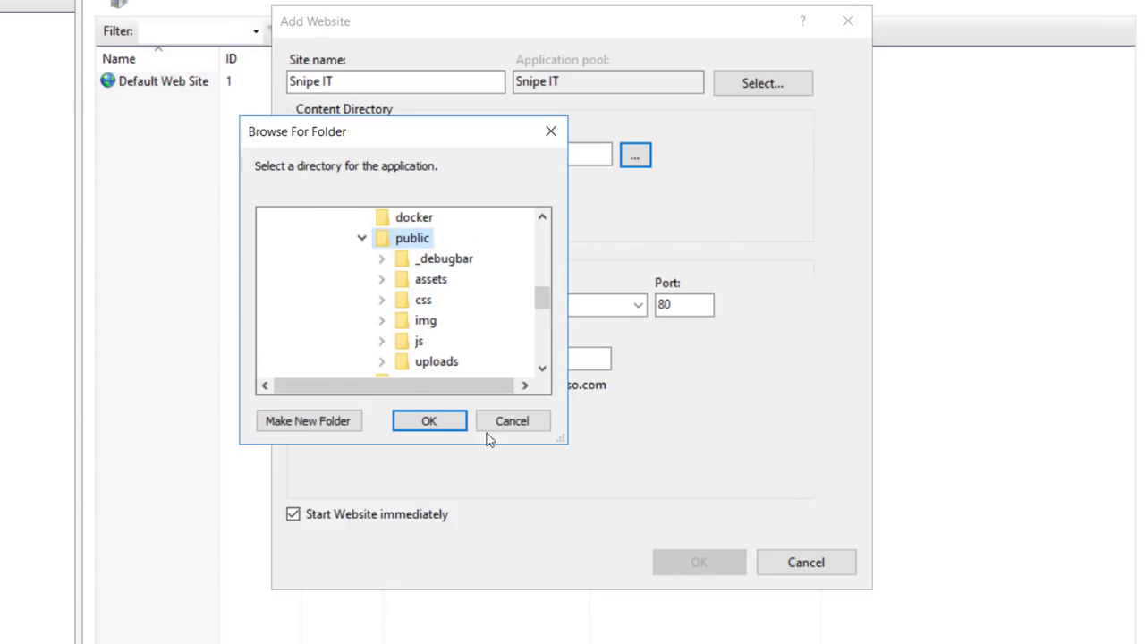
click(429, 421)
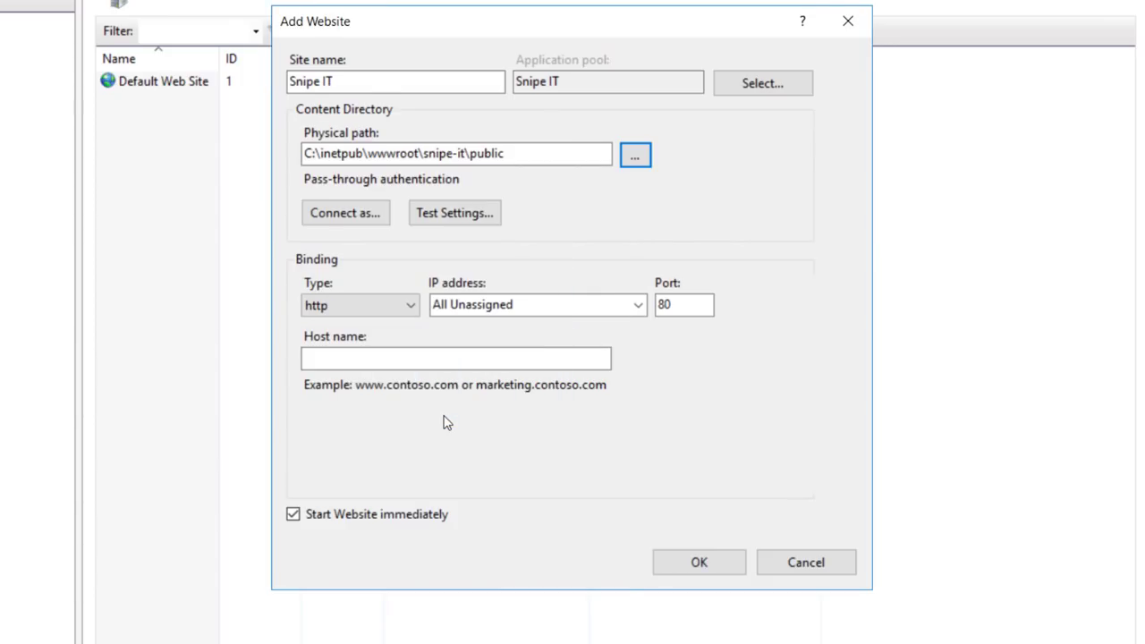
Leave the host name empty, keep http on All Unassigned port 80, and create the site
click(362, 359)
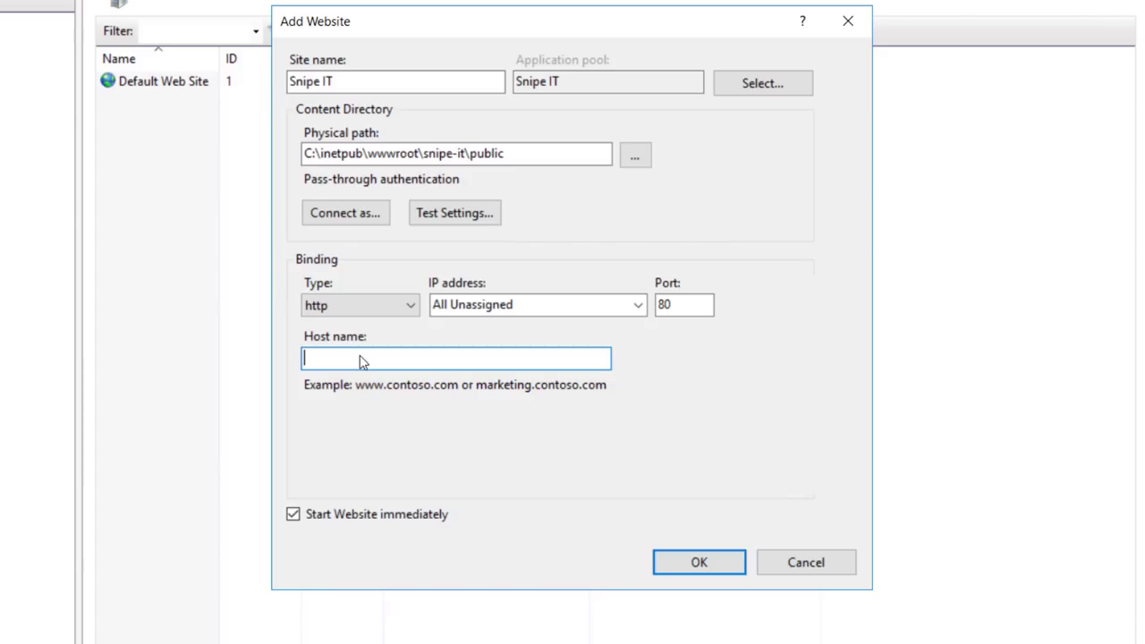
text(ams.loca)
key(BackSpace)
key(BackSpace)
key(BackSpace)
key(BackSpace)
key(BackSpace)
key(BackSpace)
key(BackSpace)
key(BackSpace)
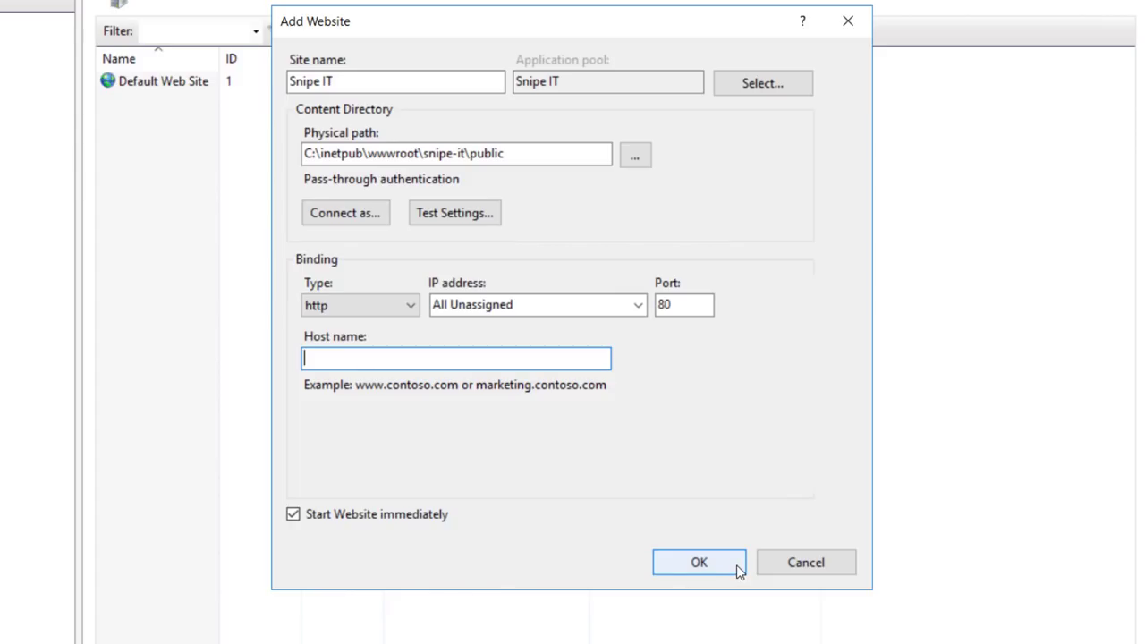
click(472, 304)
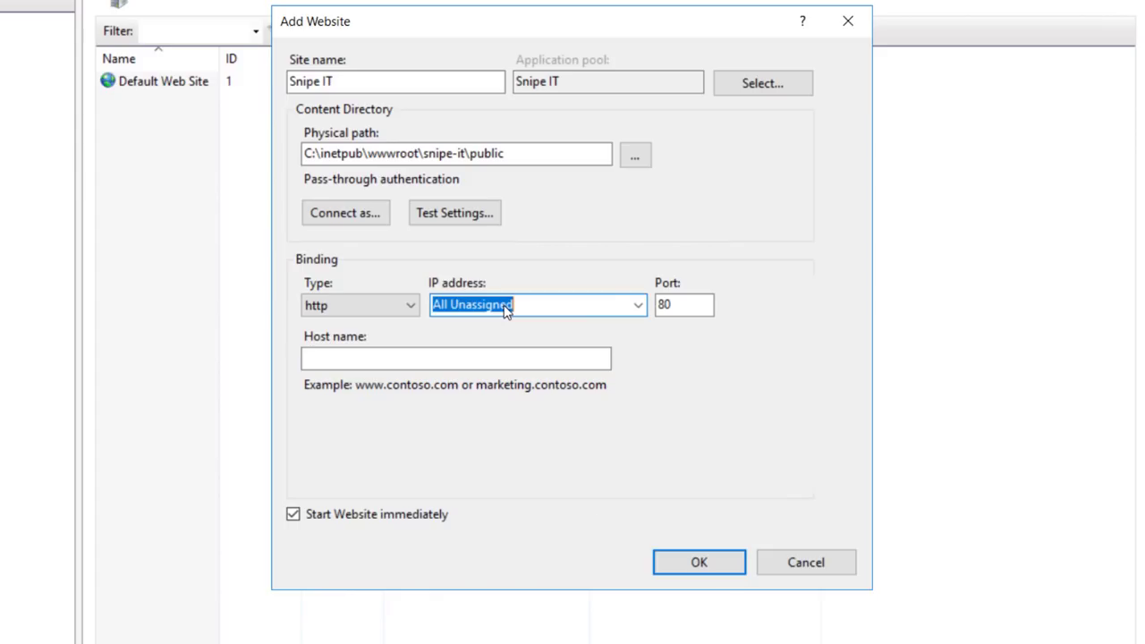
click(639, 304)
click(770, 372)
double_click(669, 308)
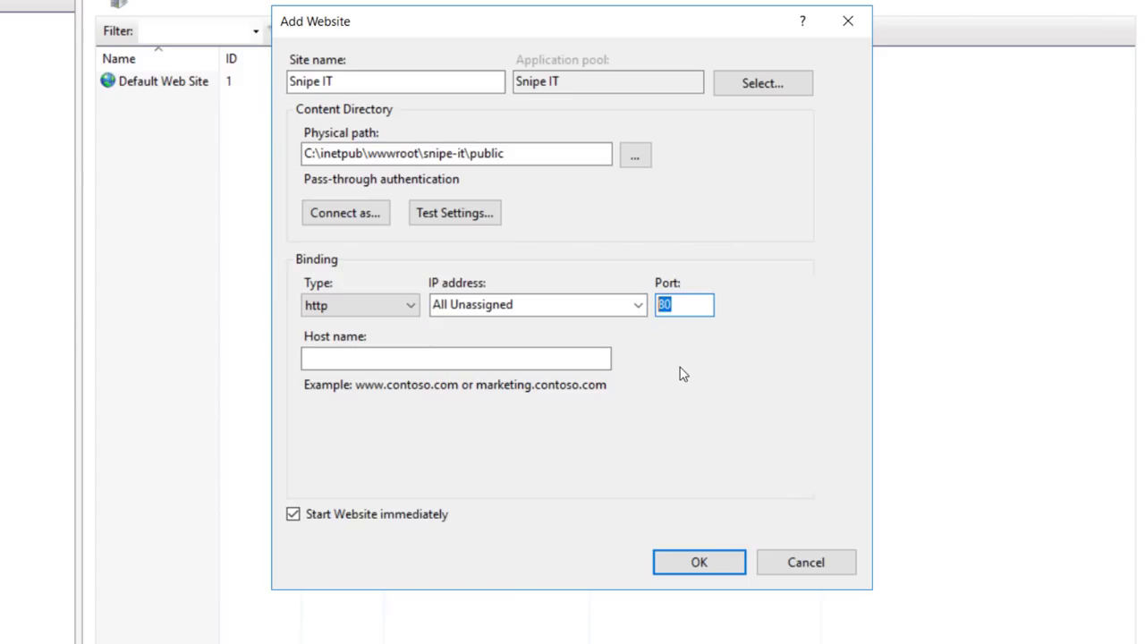
key(Tab)
click(699, 563)
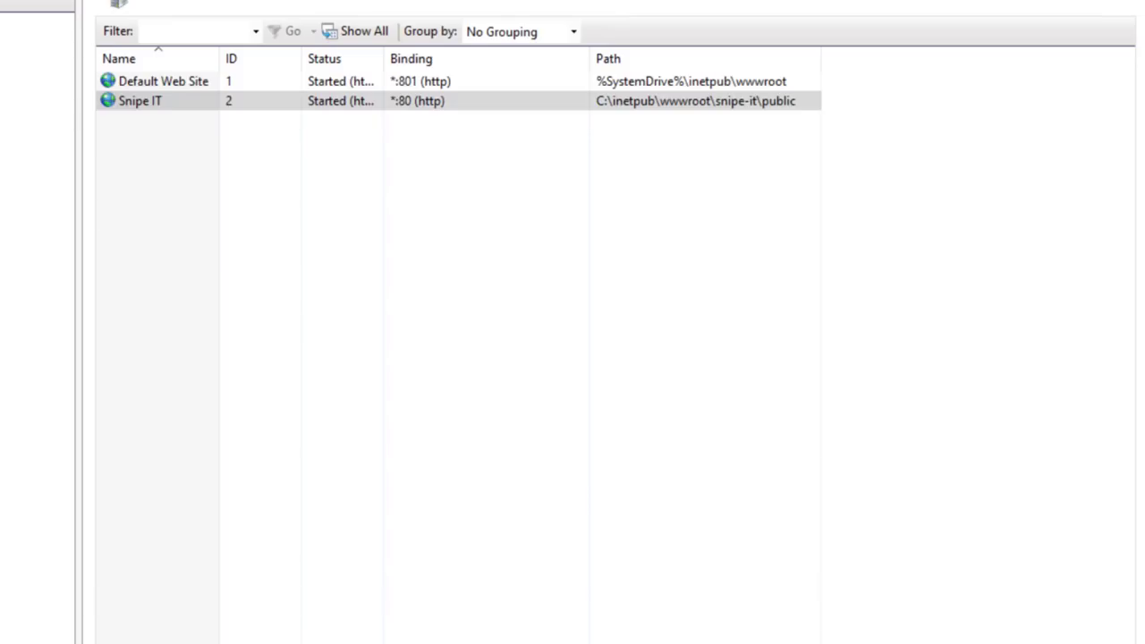
key(Return)
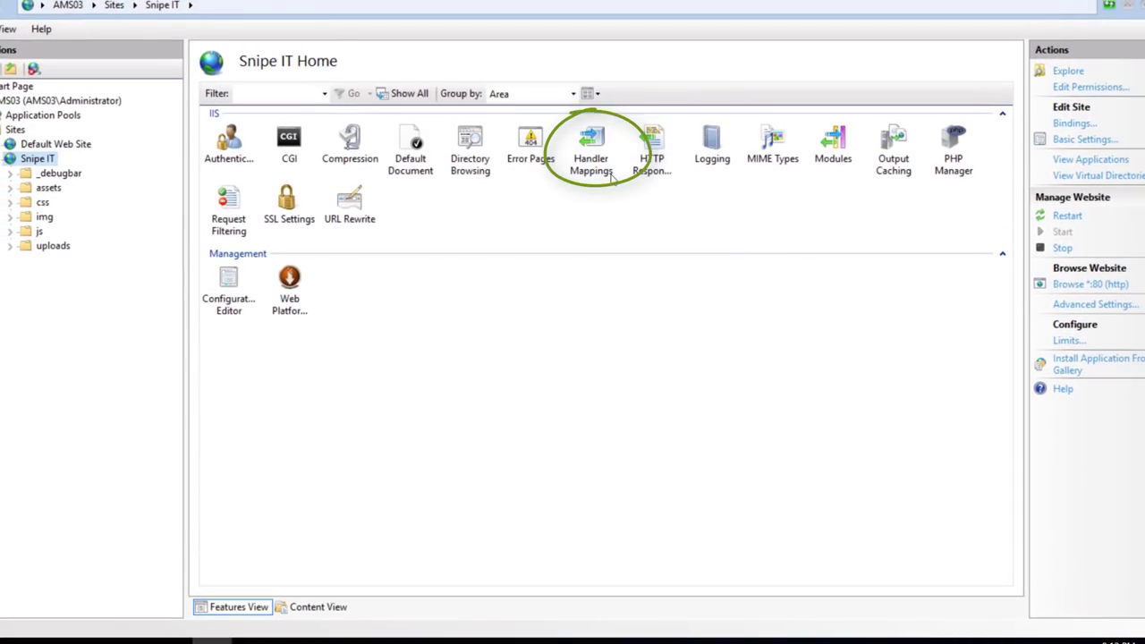
Extend the php-7.0.31 handler's allowed verbs to GET,HEAD,POST,DELETE,PUT,PATCH and accept the FastCGI prompt
double_click(601, 162)
click(225, 221)
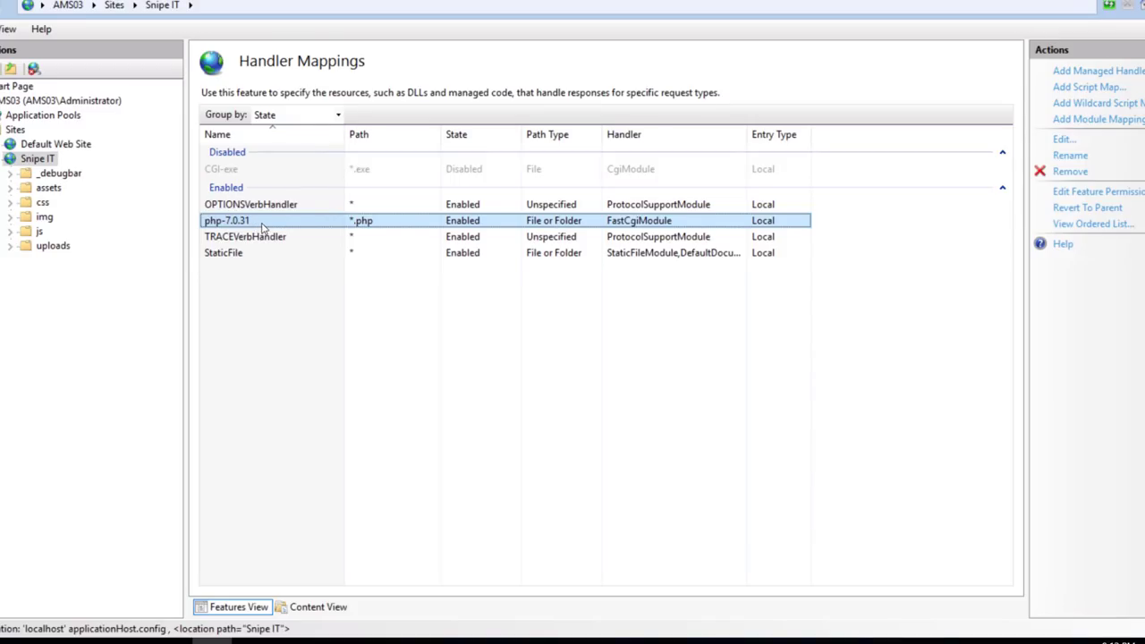
double_click(275, 230)
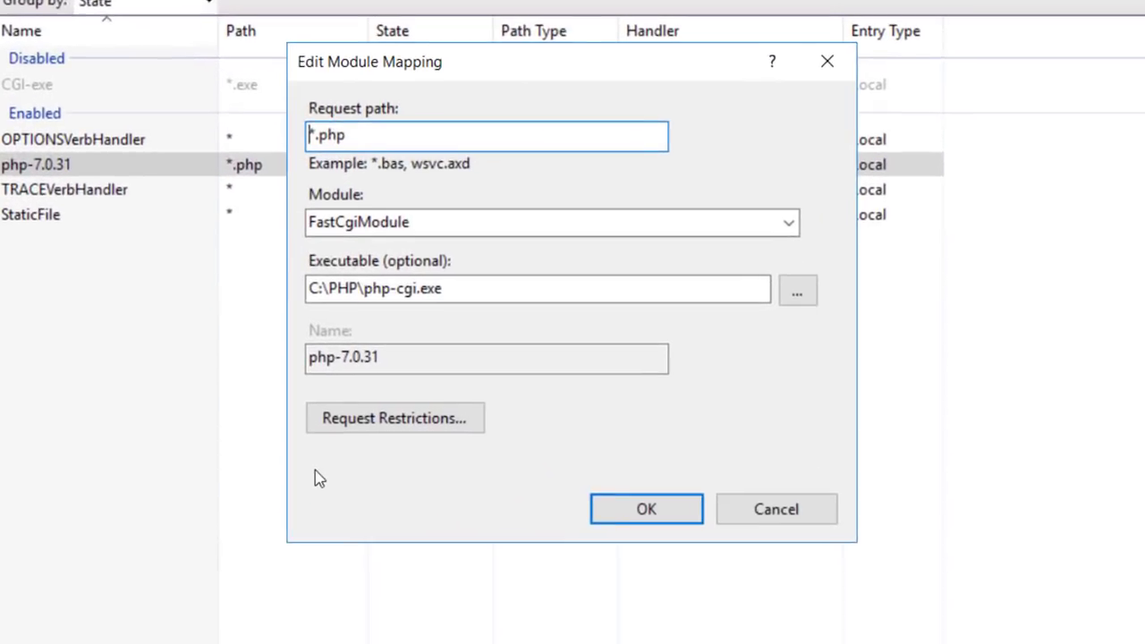
click(372, 424)
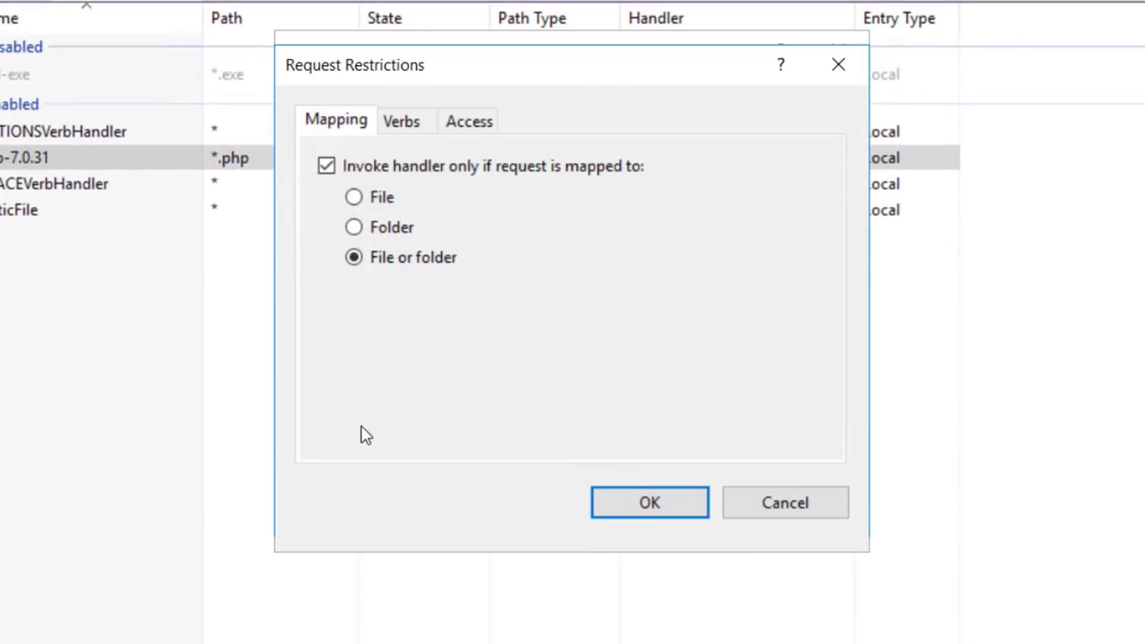
click(412, 125)
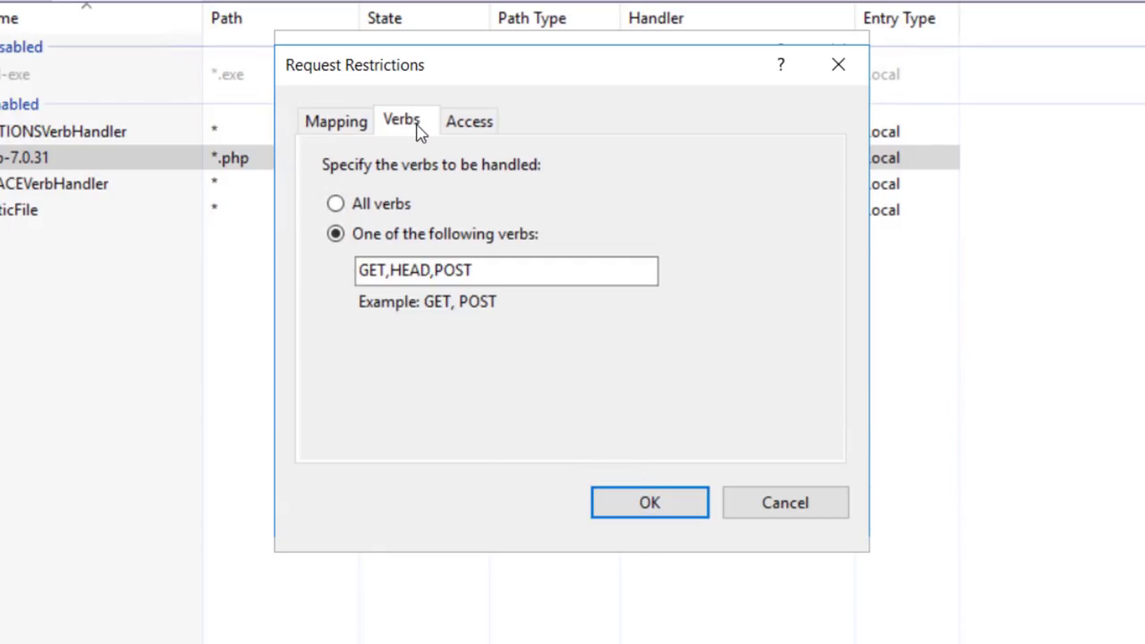
drag(498, 279, 307, 286)
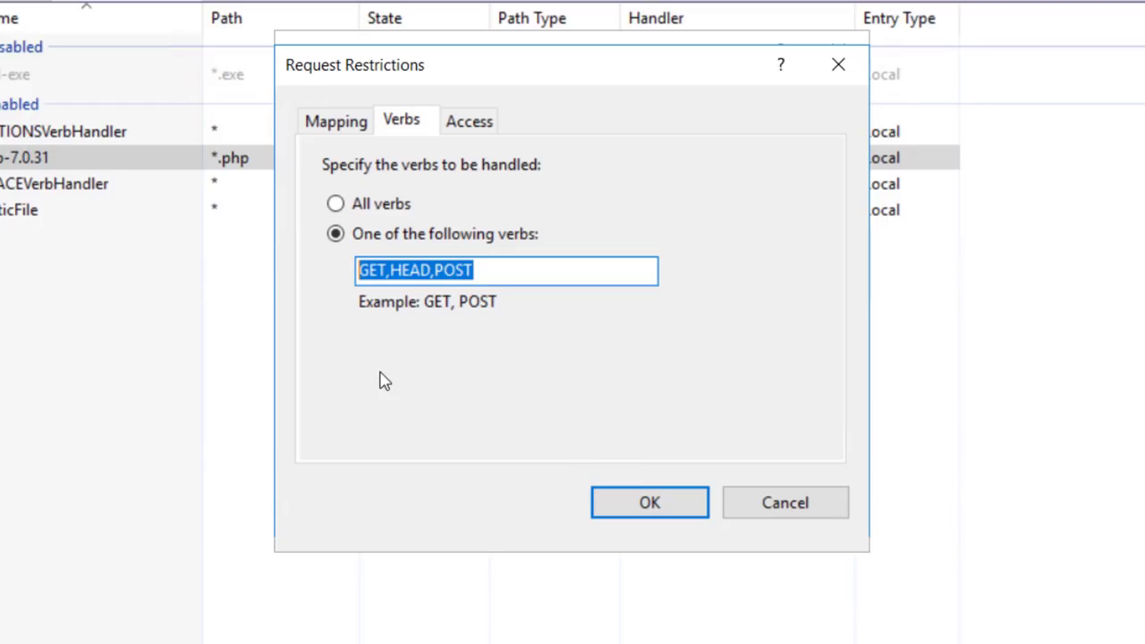
click(498, 286)
text(,)
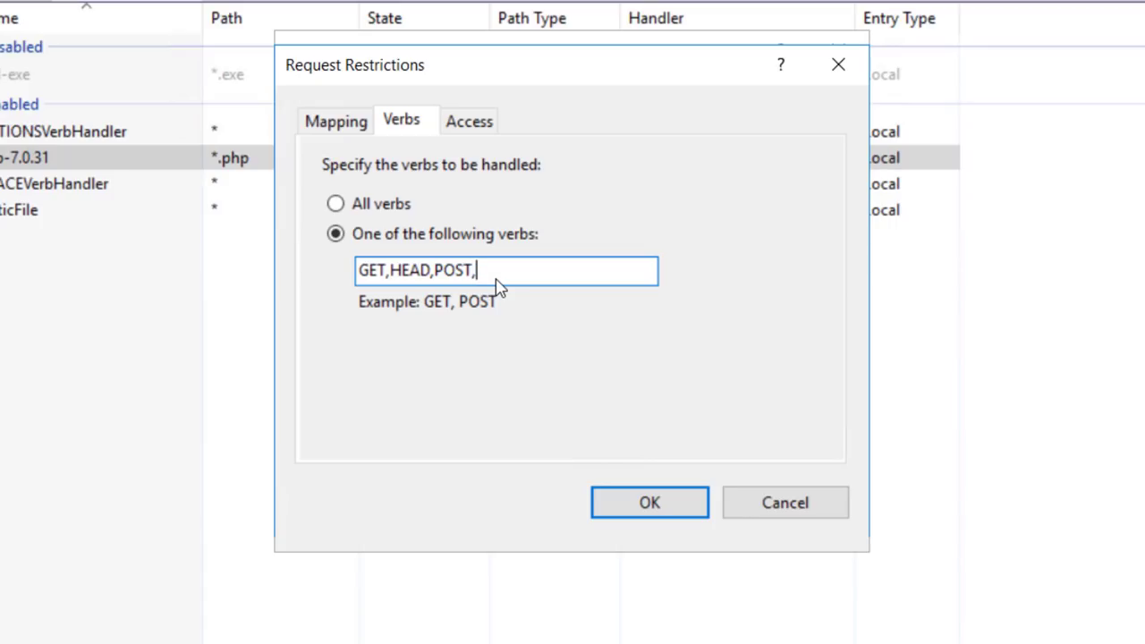
text(DELETE,P)
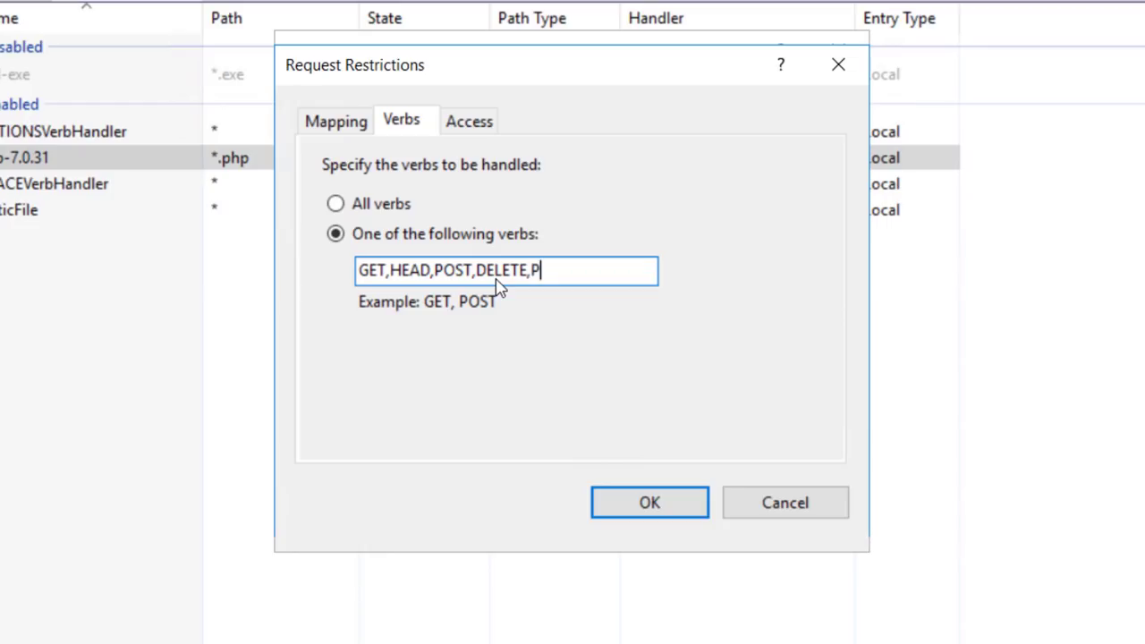
text(UT,PATCH)
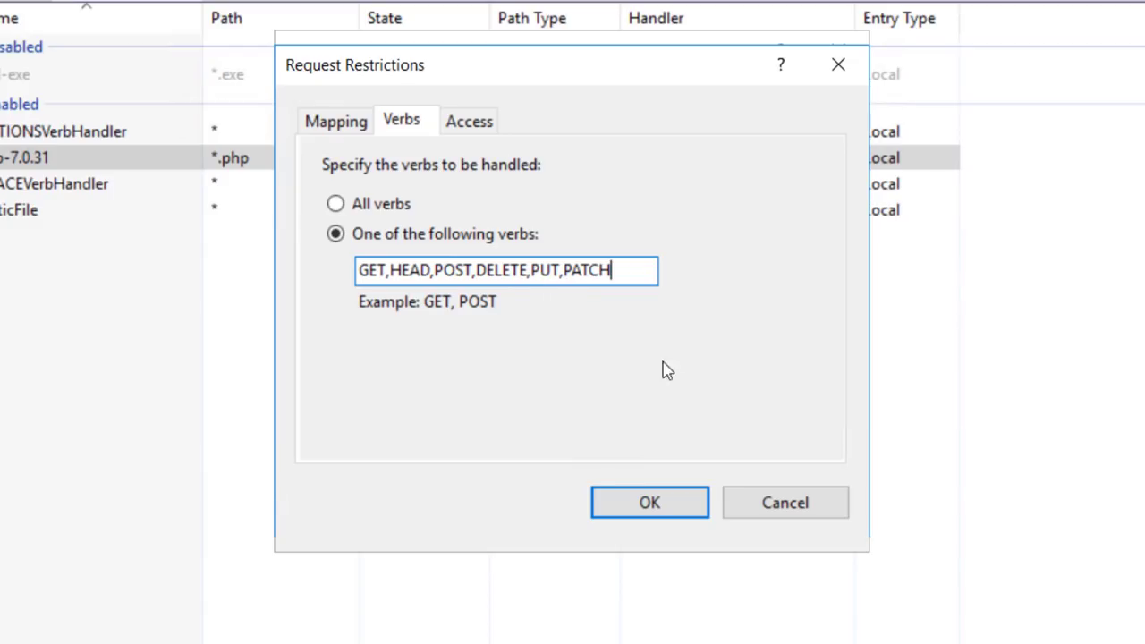
click(644, 506)
click(682, 524)
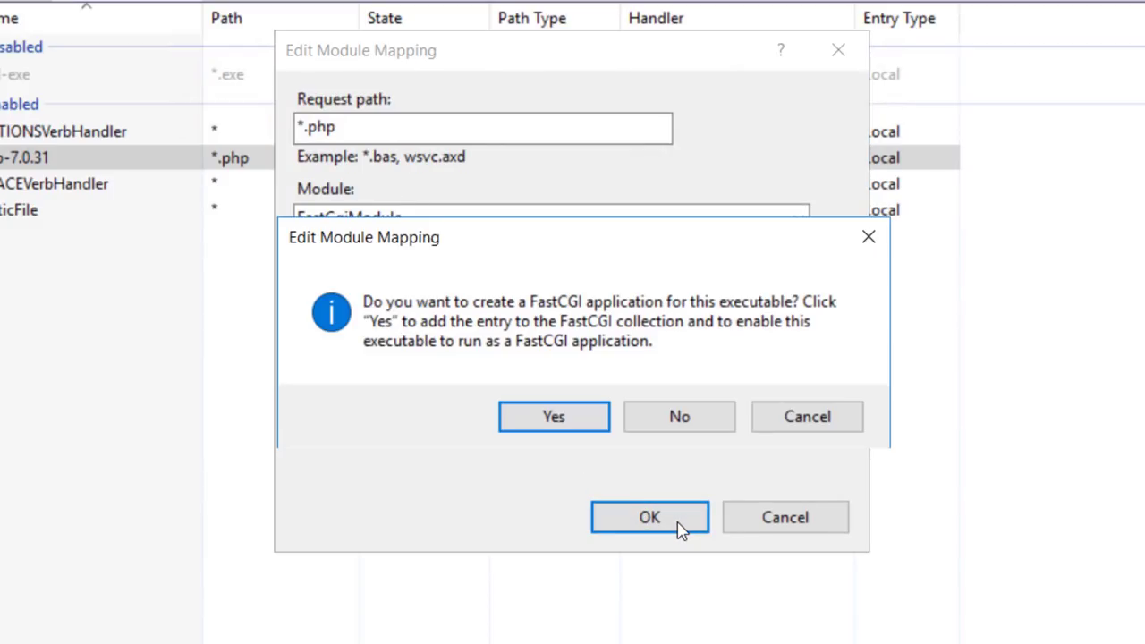
click(555, 414)
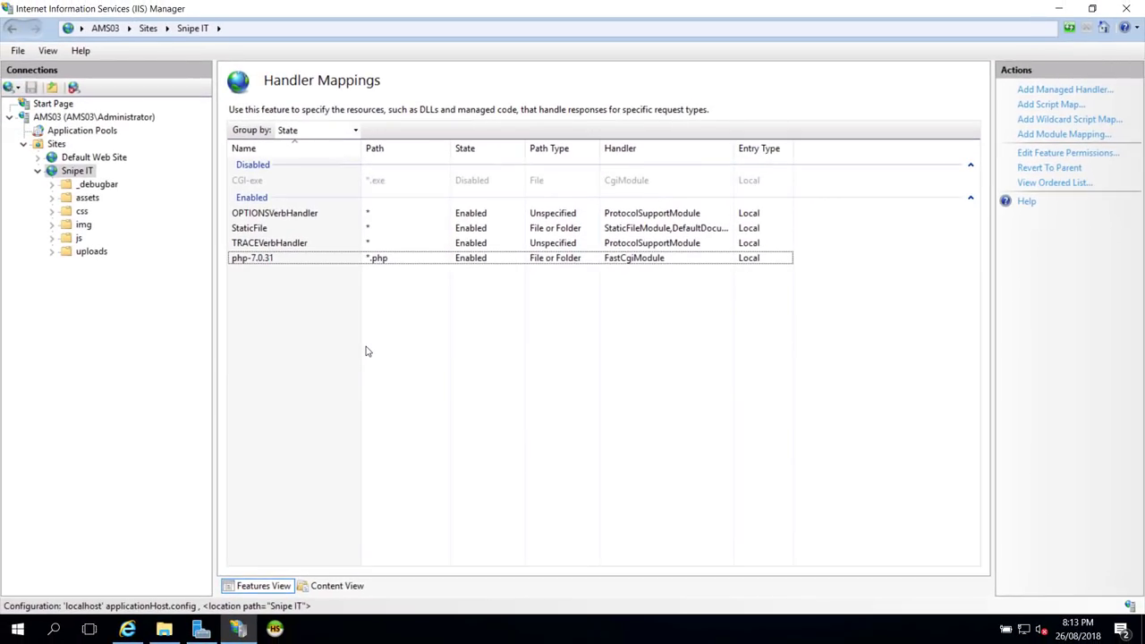
click(90, 173)
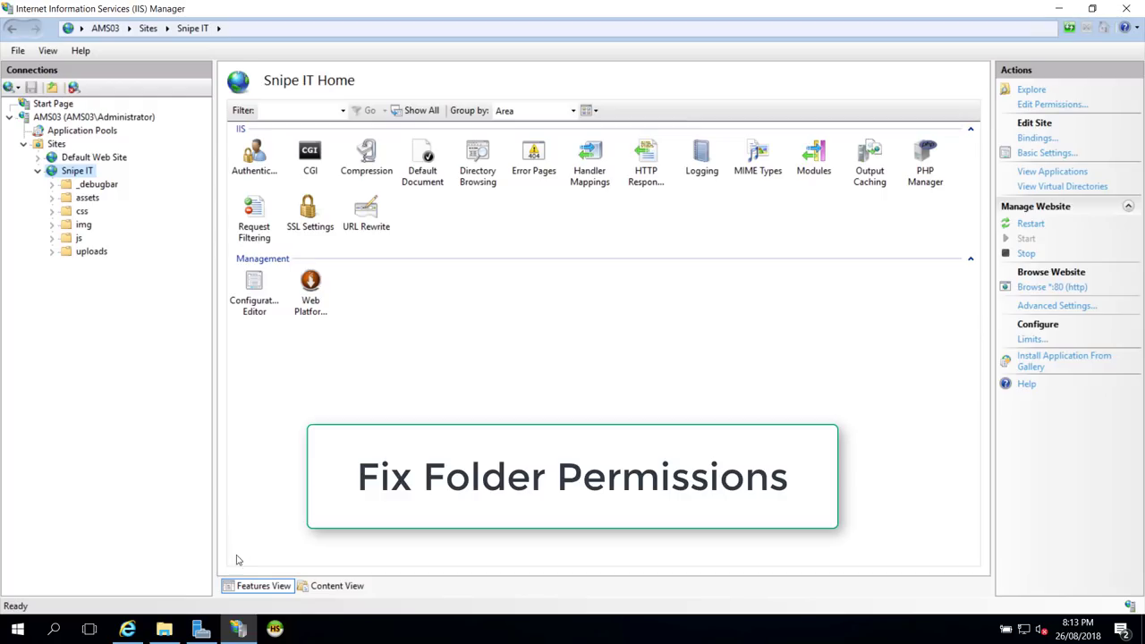
Navigate File Explorer to C:\inetpub\wwwroot\snipe-it\public
click(164, 629)
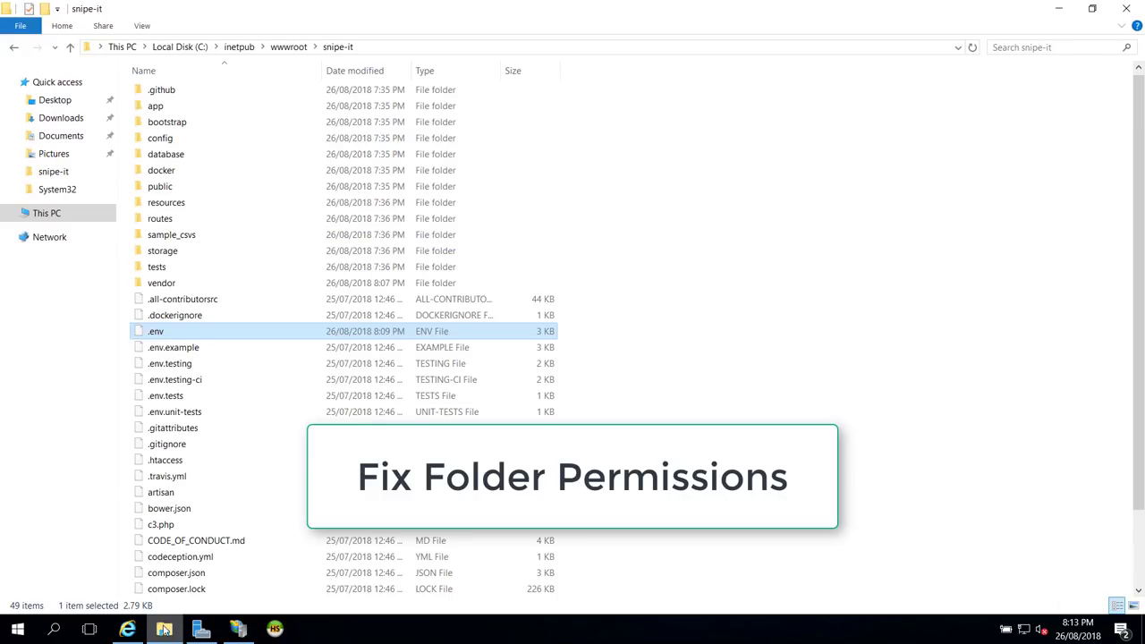
click(49, 214)
click(211, 209)
double_click(211, 209)
double_click(191, 94)
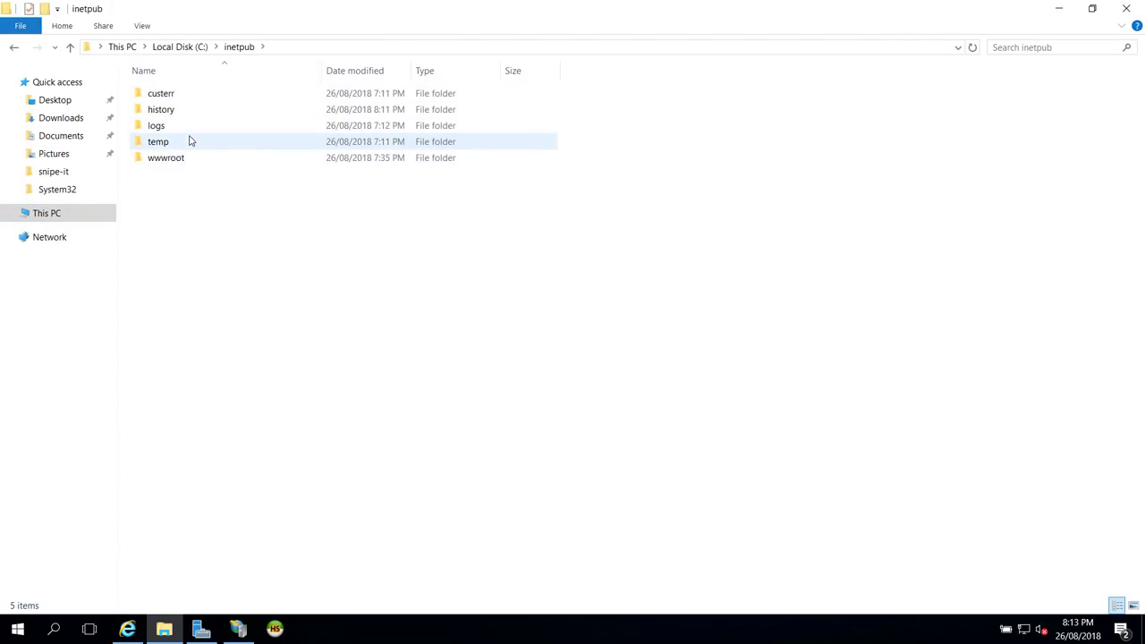
click(178, 161)
double_click(176, 167)
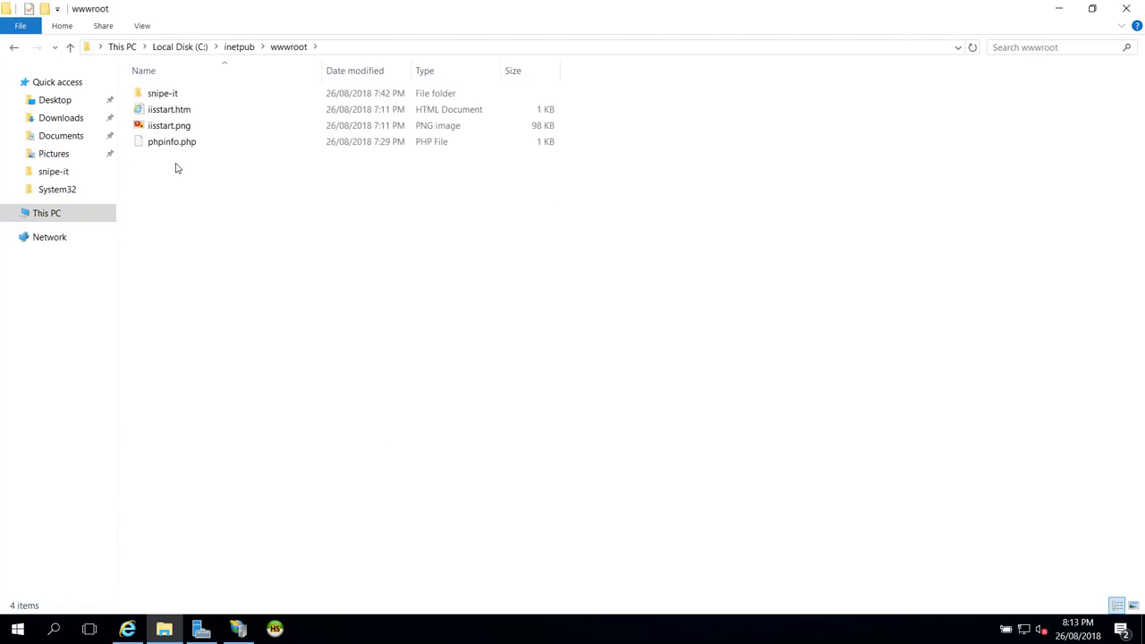
double_click(209, 95)
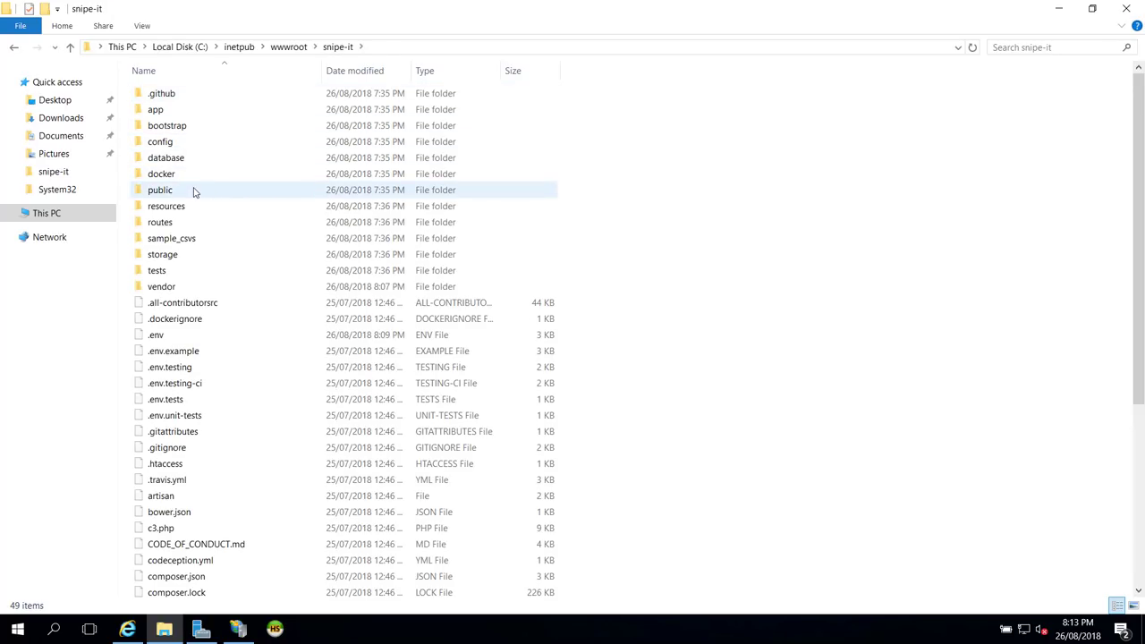
click(193, 190)
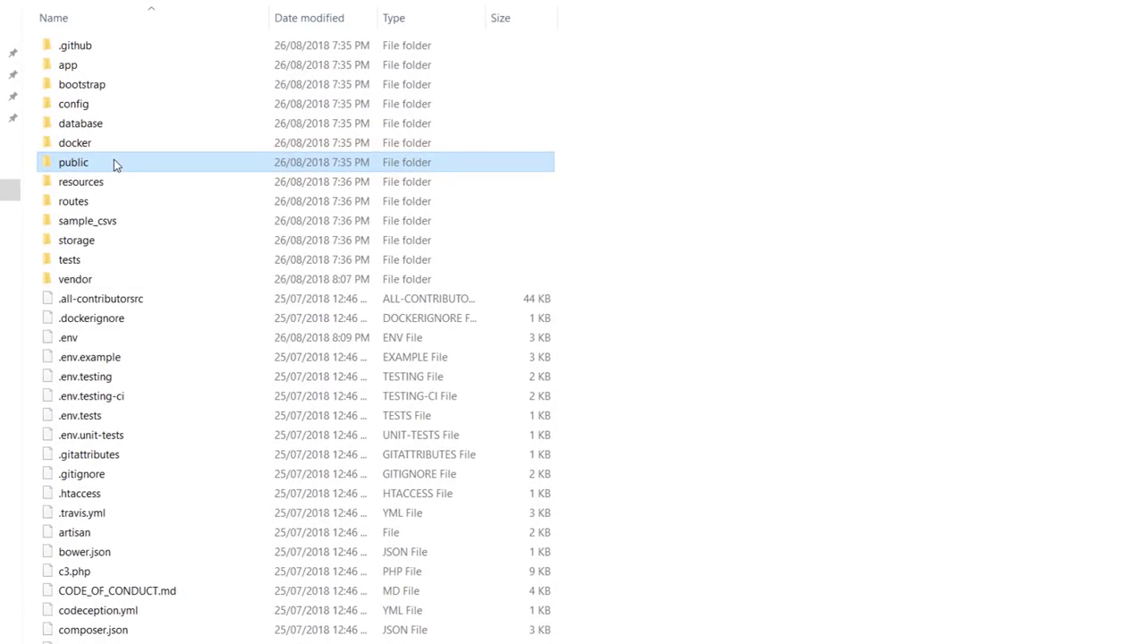
double_click(114, 160)
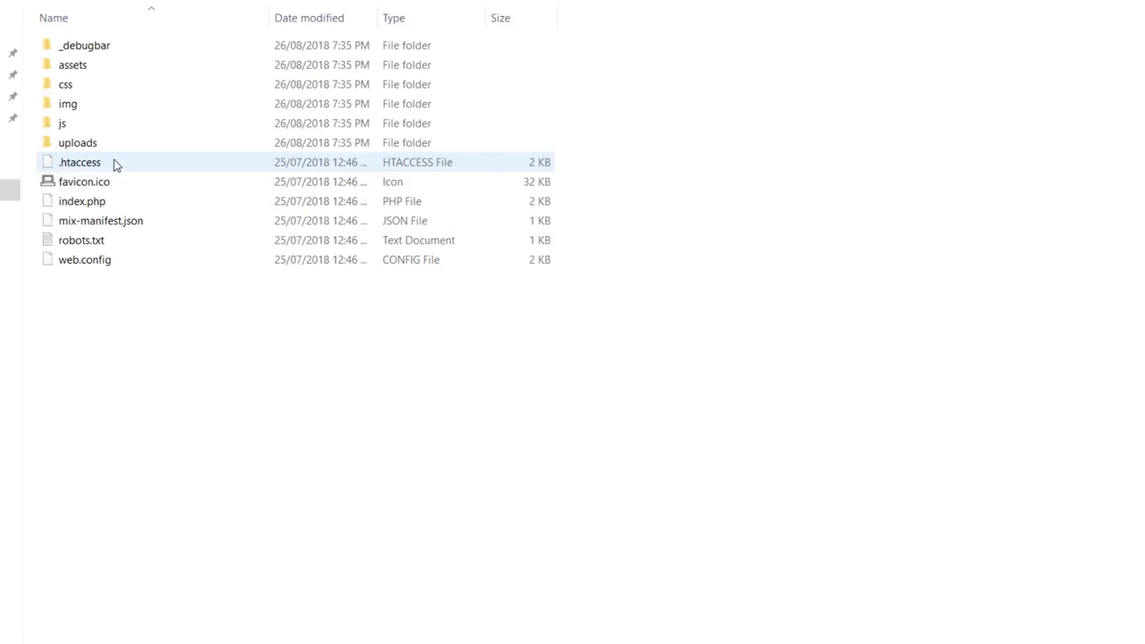
Add the IUSR account to the uploads folder's security permissions
click(115, 148)
right_click(113, 150)
right_click(92, 146)
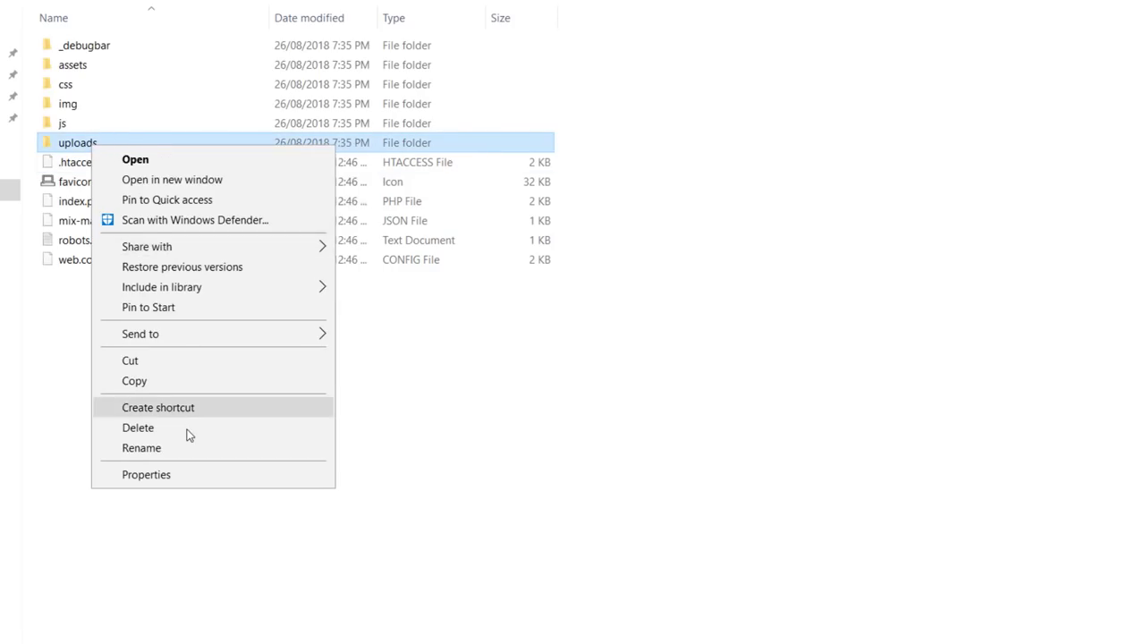
click(181, 472)
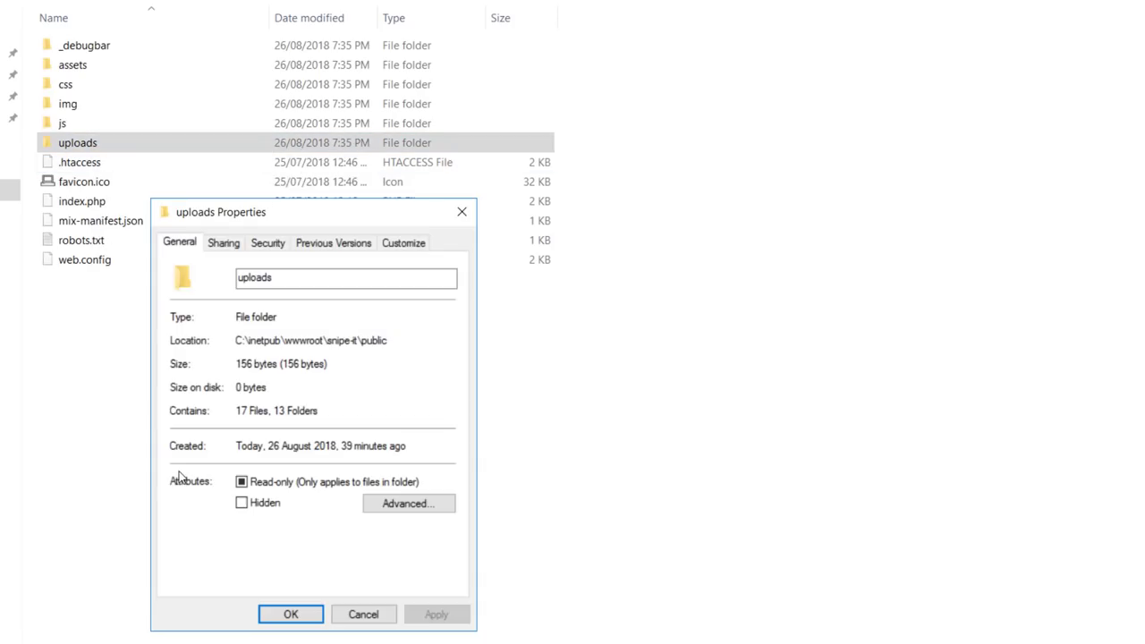
click(264, 245)
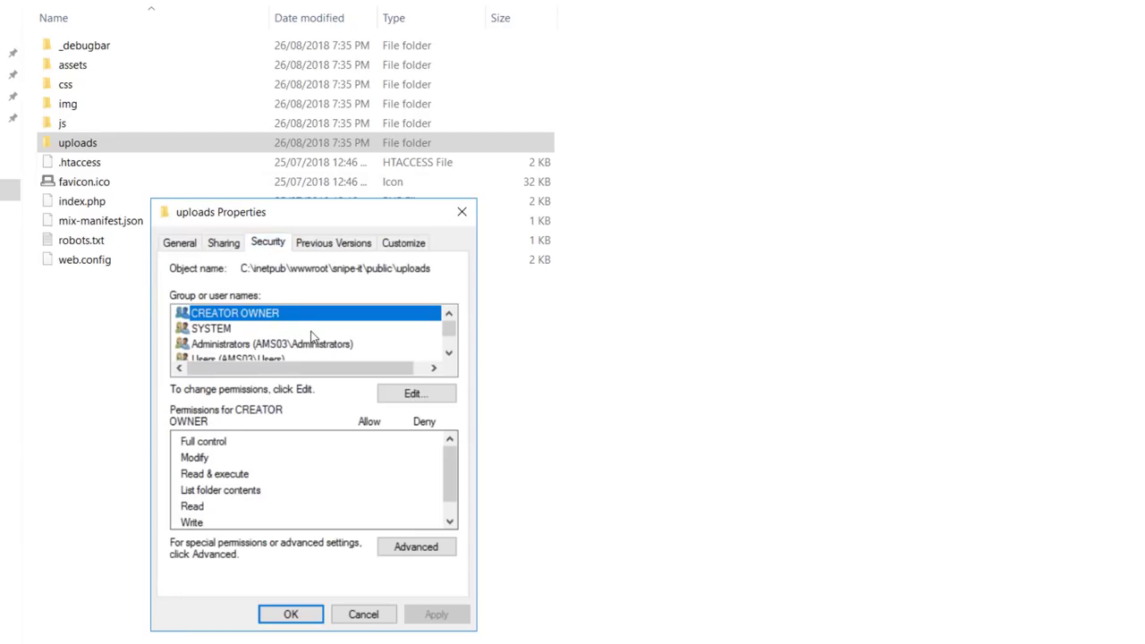
click(399, 394)
click(402, 481)
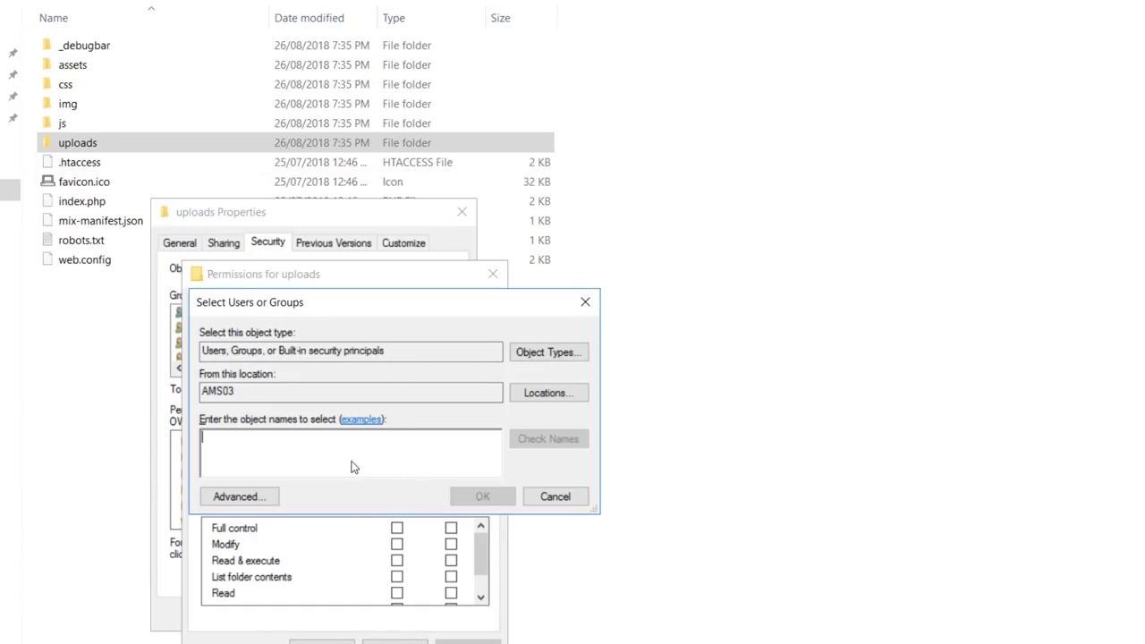
text(ISUR)
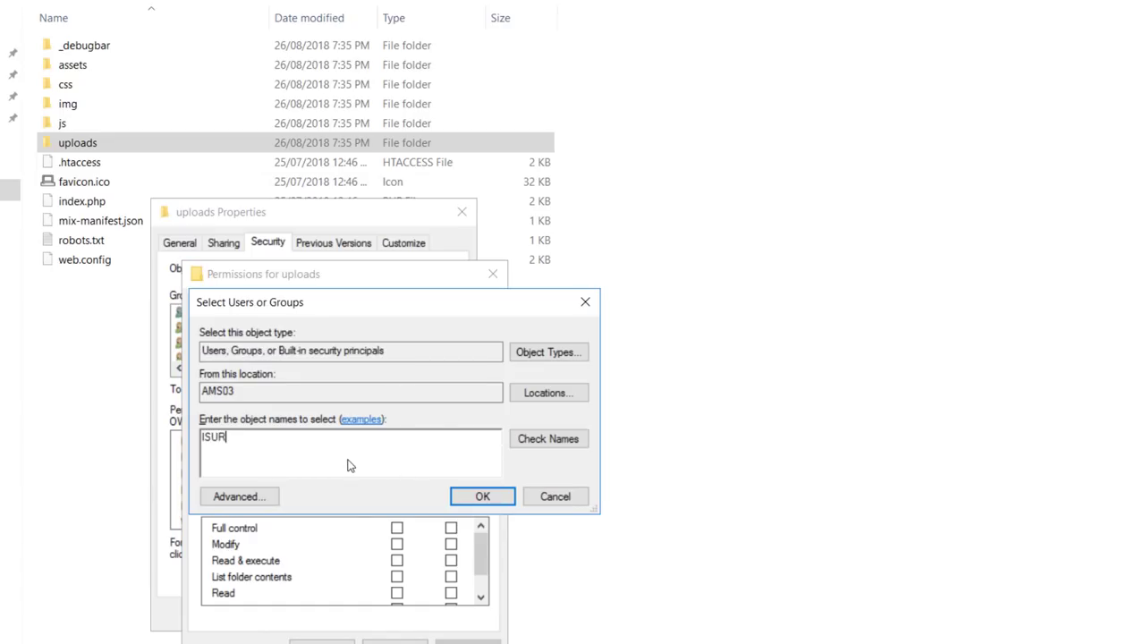
key(BackSpace)
key(BackSpace)
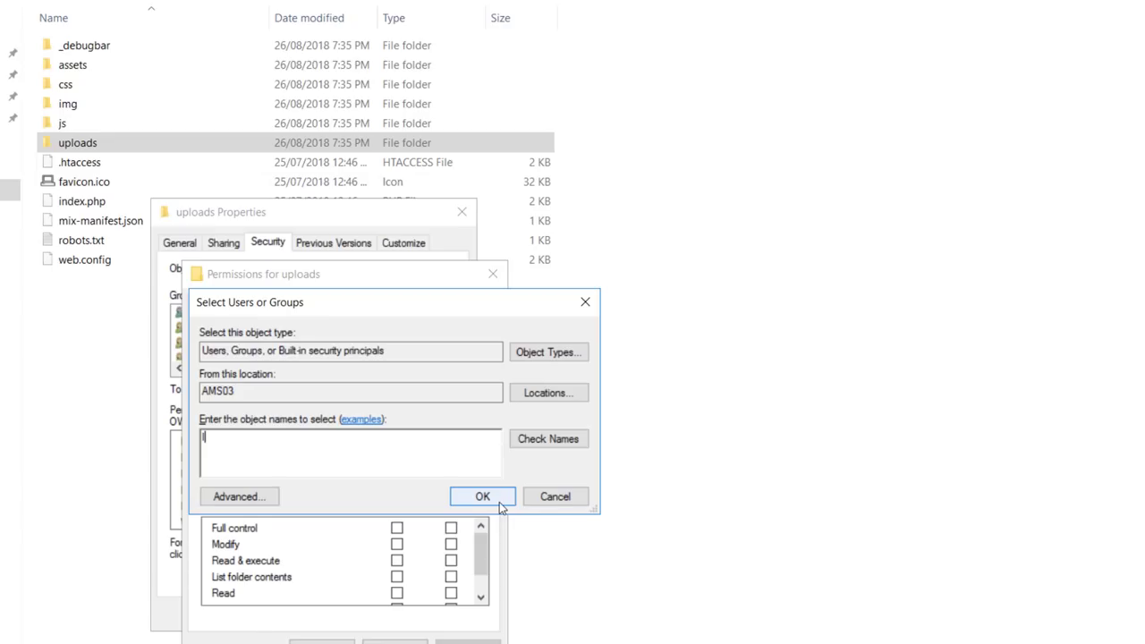
text(SR)
click(551, 442)
click(481, 495)
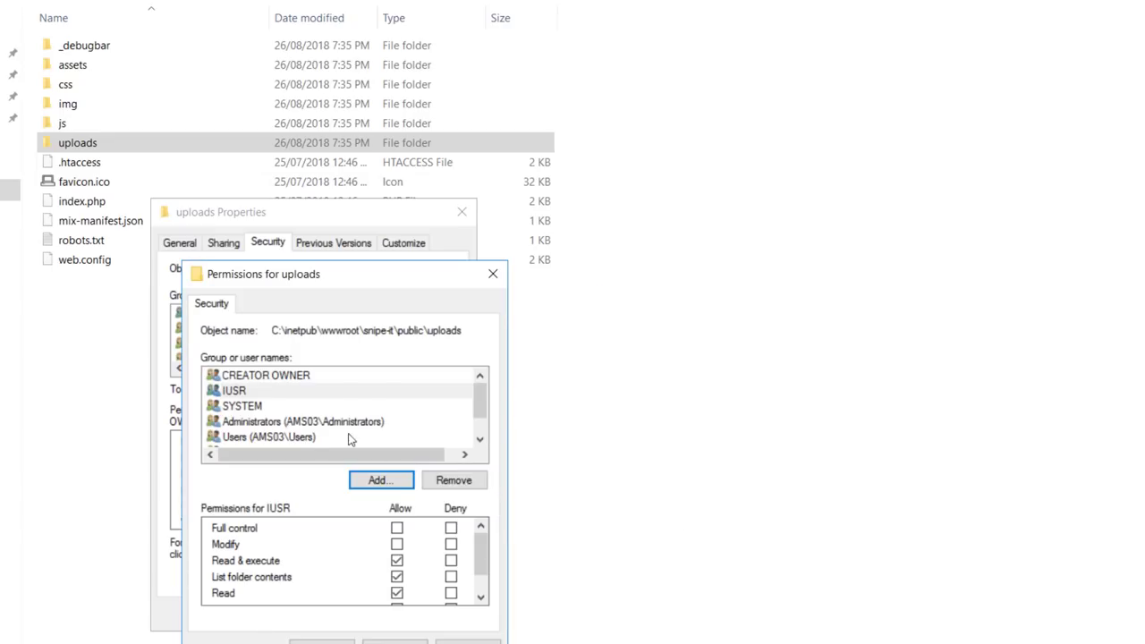
Grant IUSR Full control on uploads, apply, and close the properties dialogs
click(263, 391)
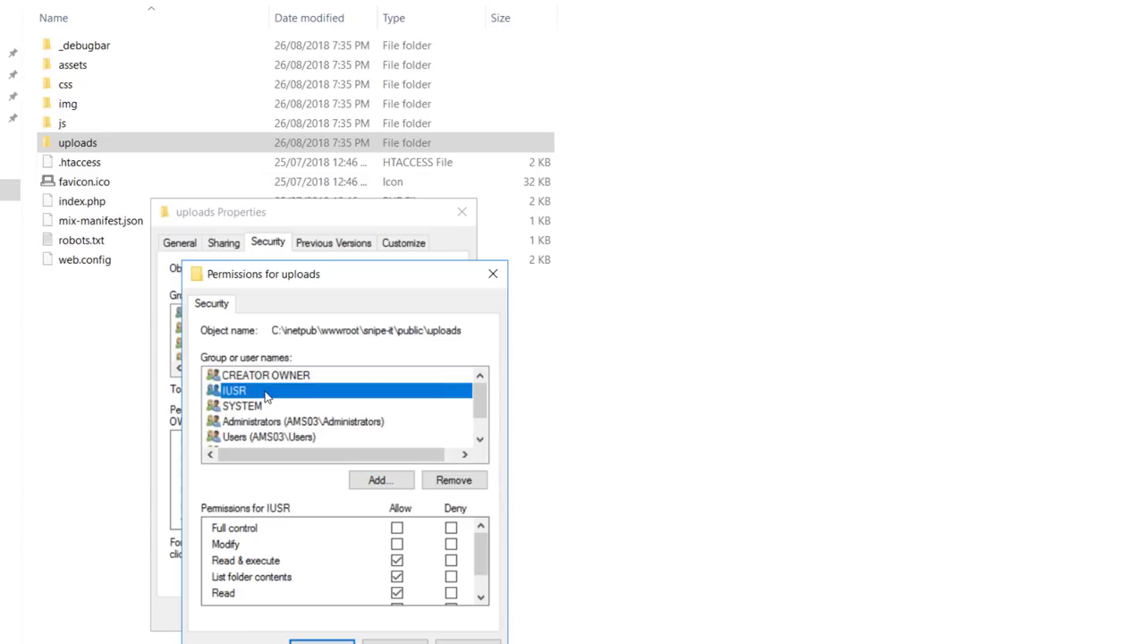
click(397, 529)
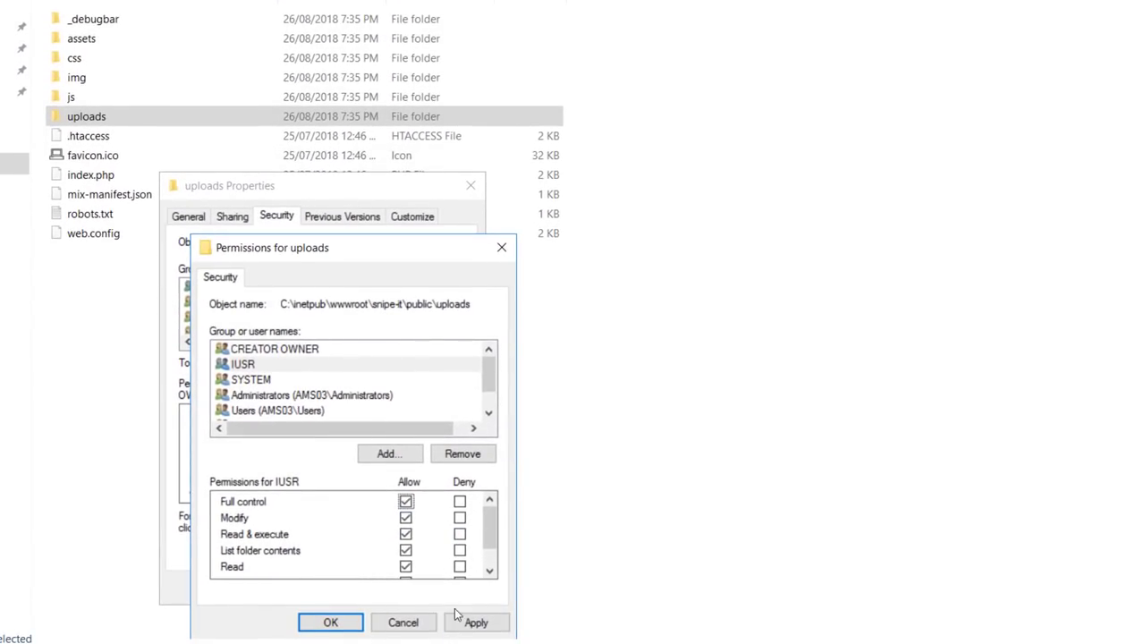
click(477, 622)
click(330, 620)
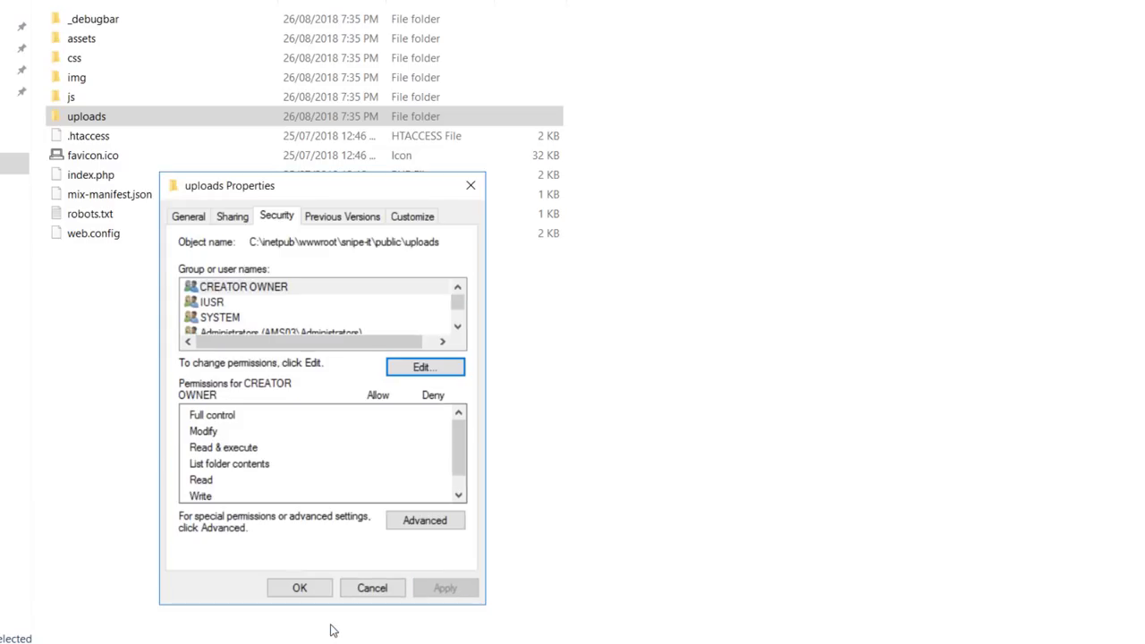
click(322, 591)
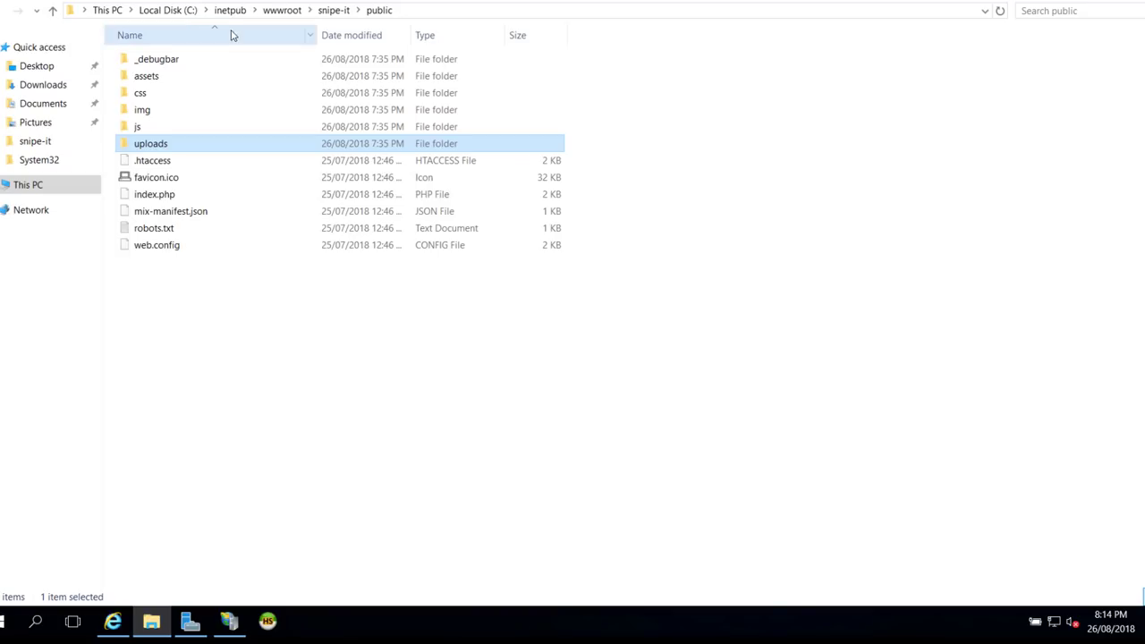
Open snipe-it\bootstrap and add IUSR to the cache folder's security permissions
click(333, 10)
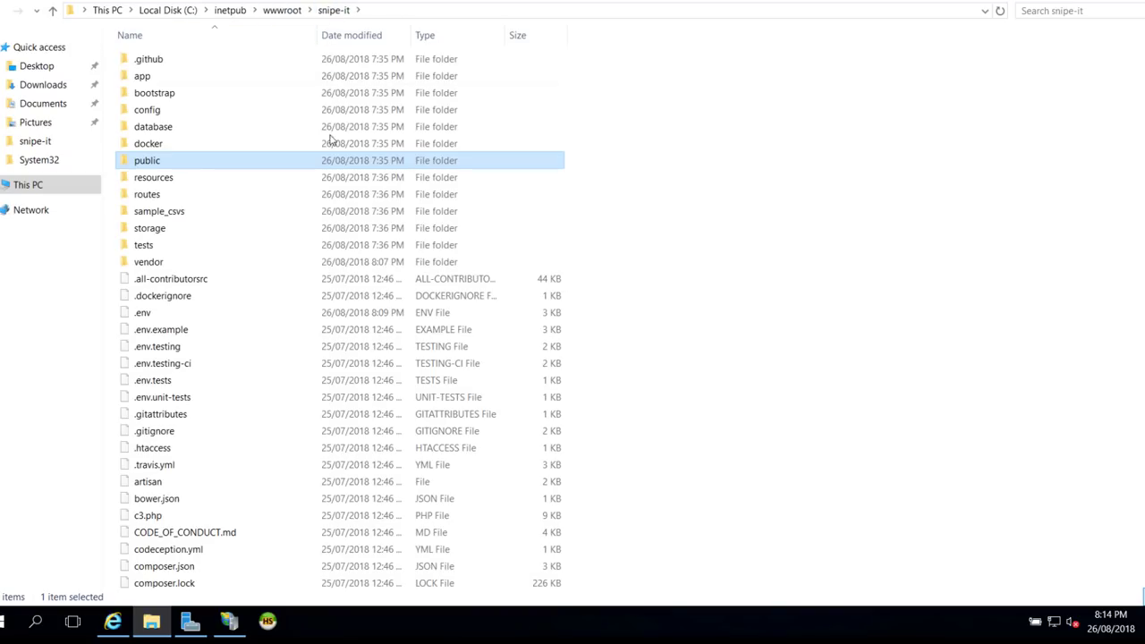
double_click(202, 93)
click(179, 67)
right_click(180, 67)
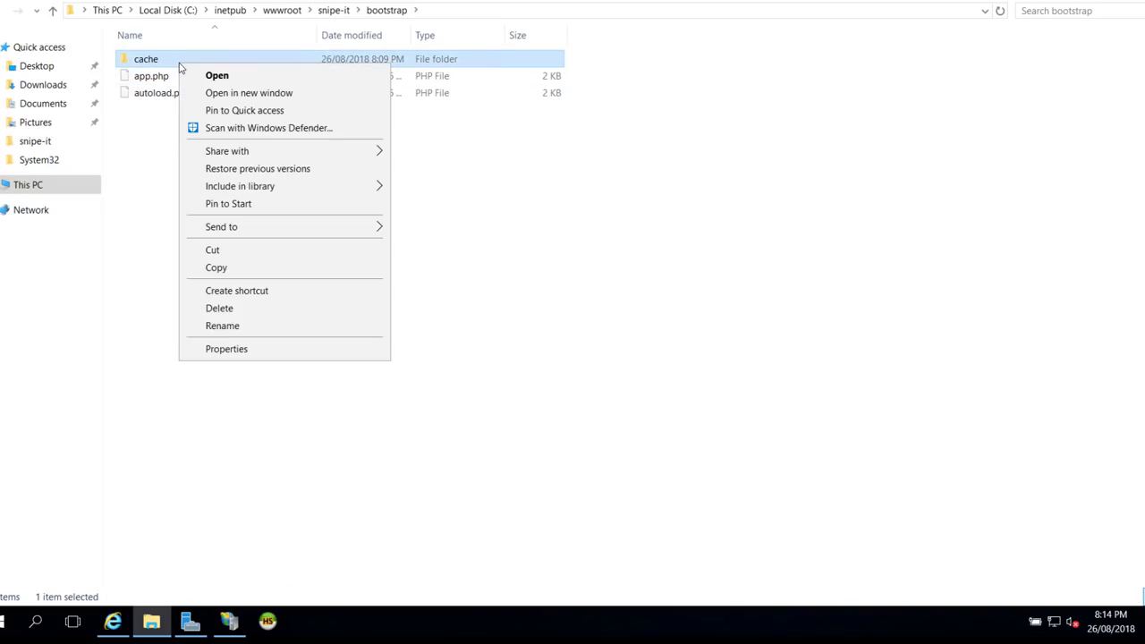
click(253, 348)
click(336, 127)
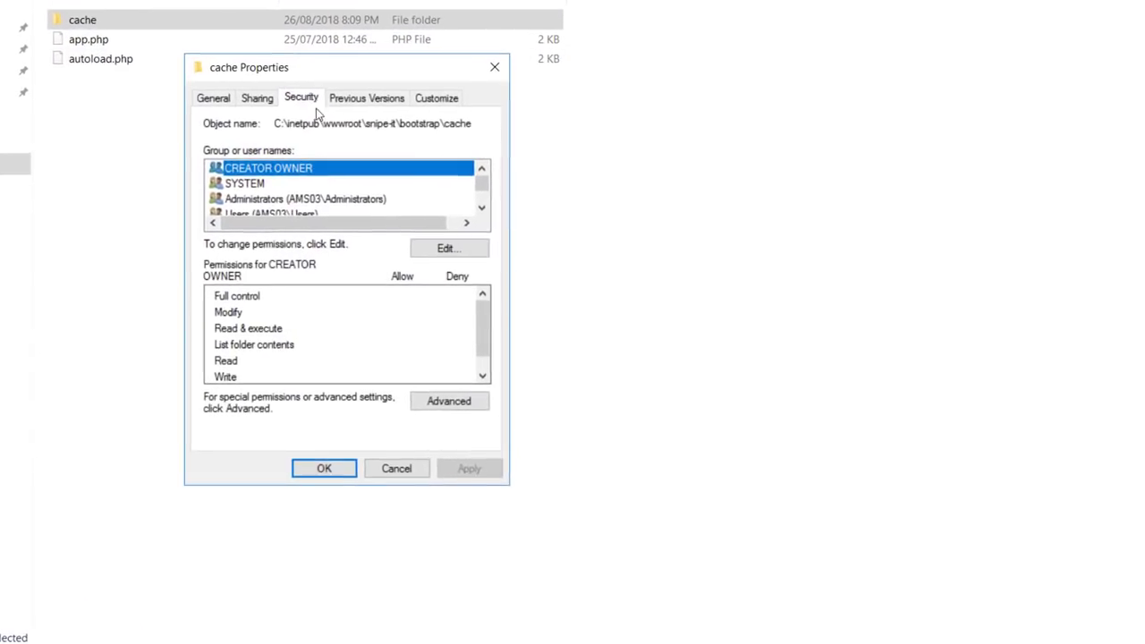
click(448, 251)
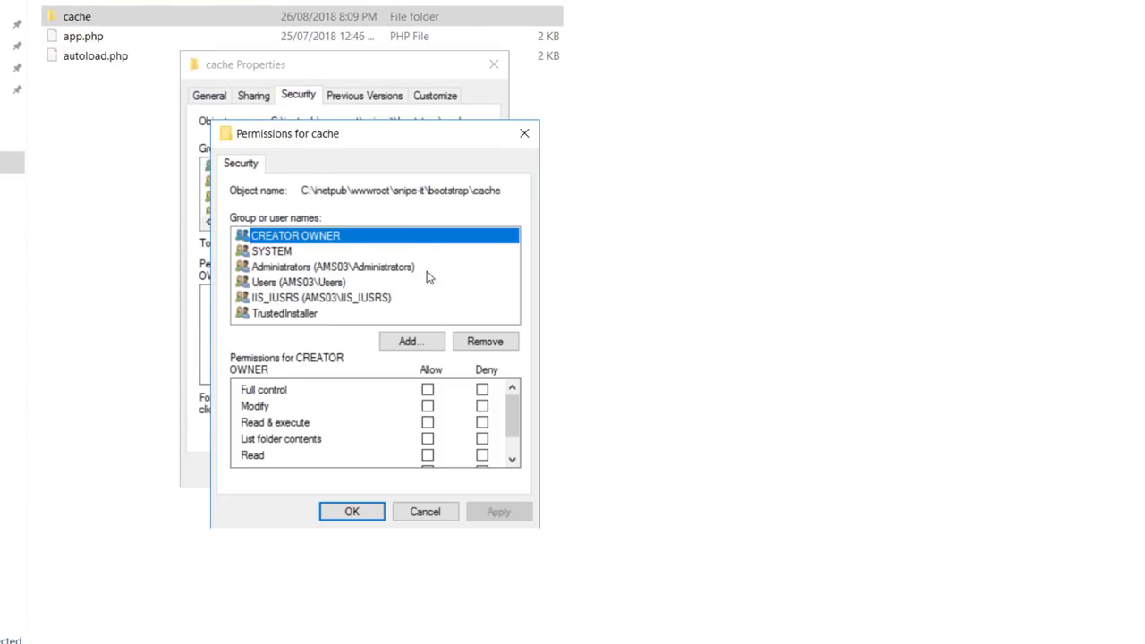
click(407, 341)
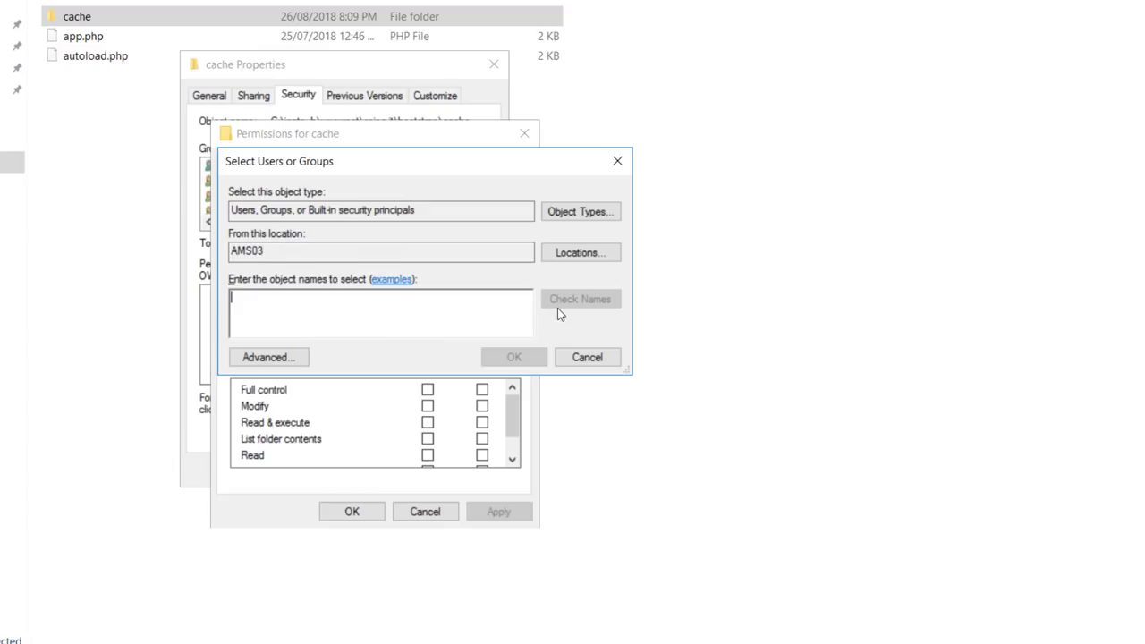
text(IUS)
key(BackSpace)
key(BackSpace)
key(BackSpace)
text(USR)
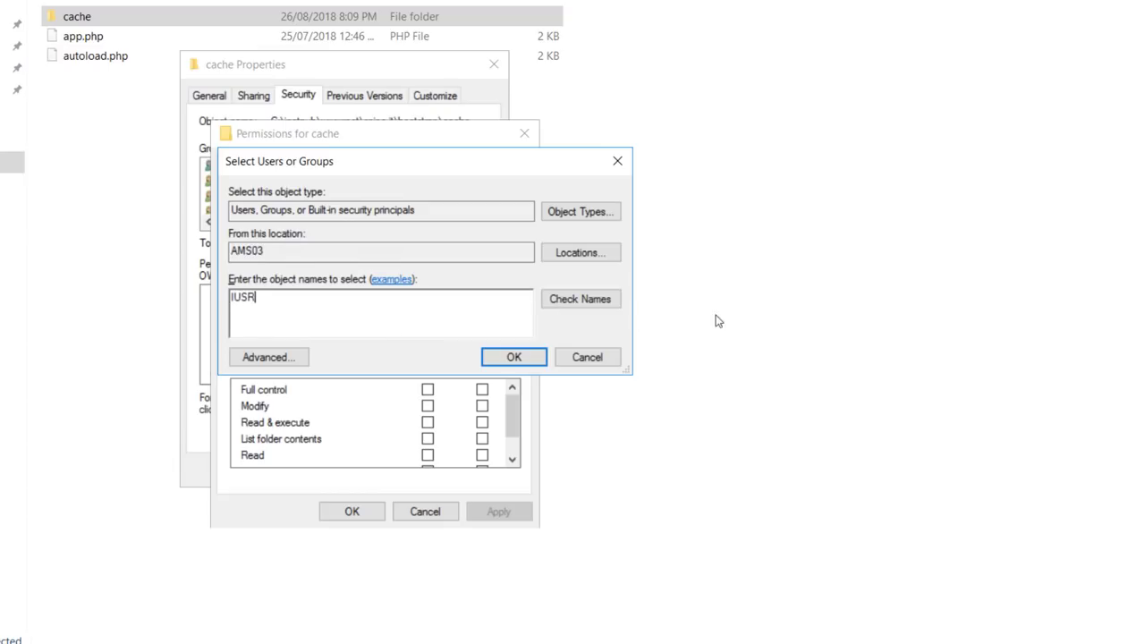
click(515, 358)
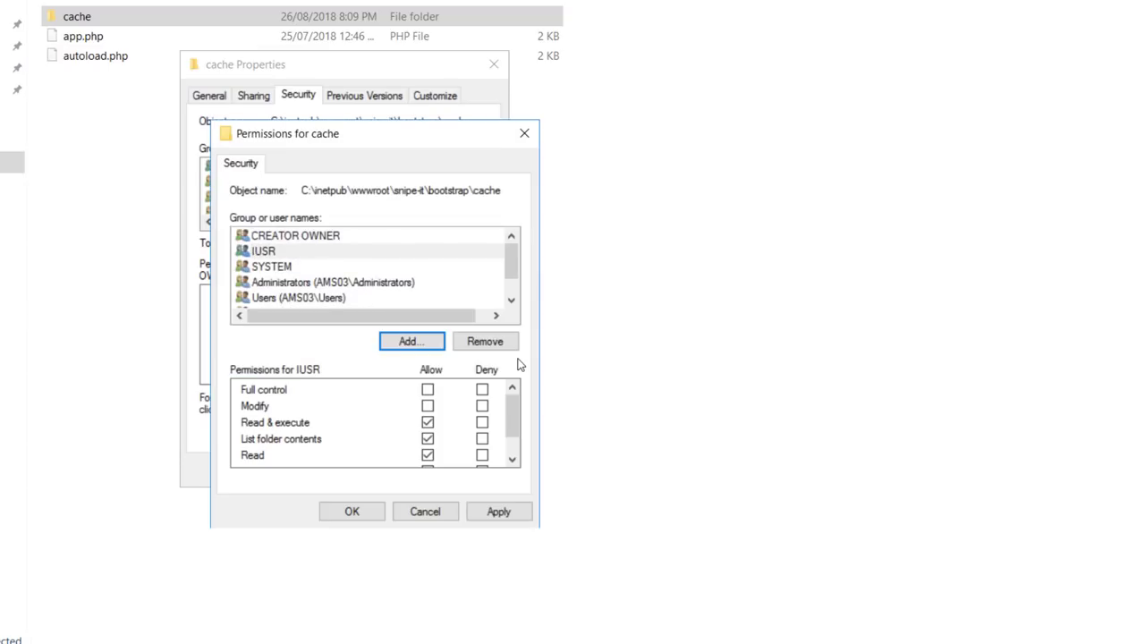
Grant IUSR Full control on cache, apply, and close the properties dialogs
click(313, 257)
click(427, 390)
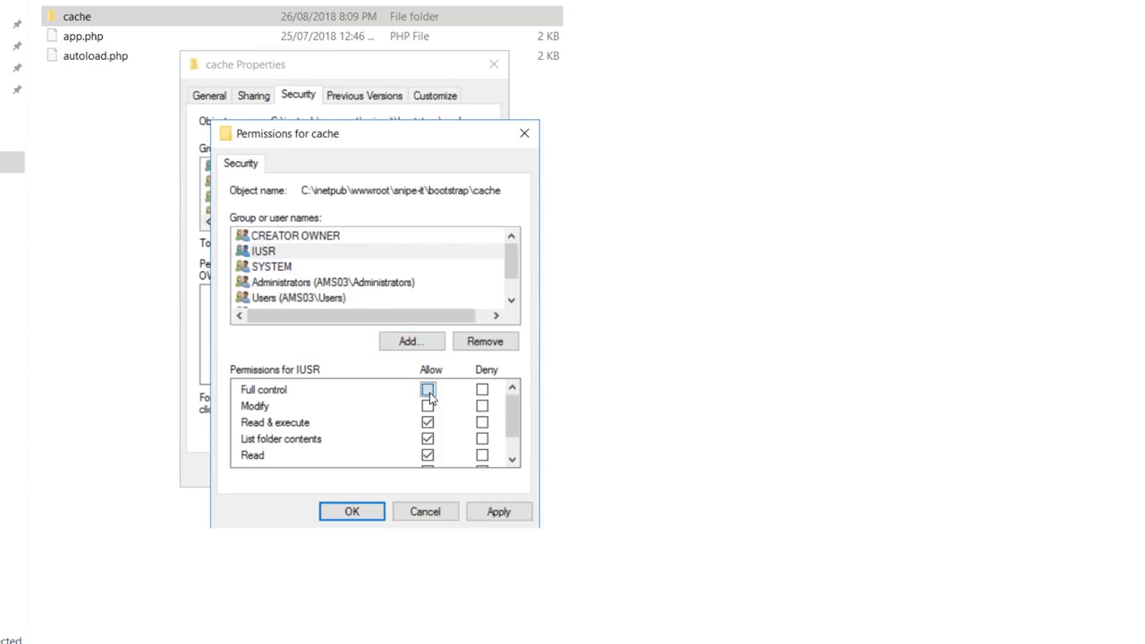
click(498, 511)
click(365, 511)
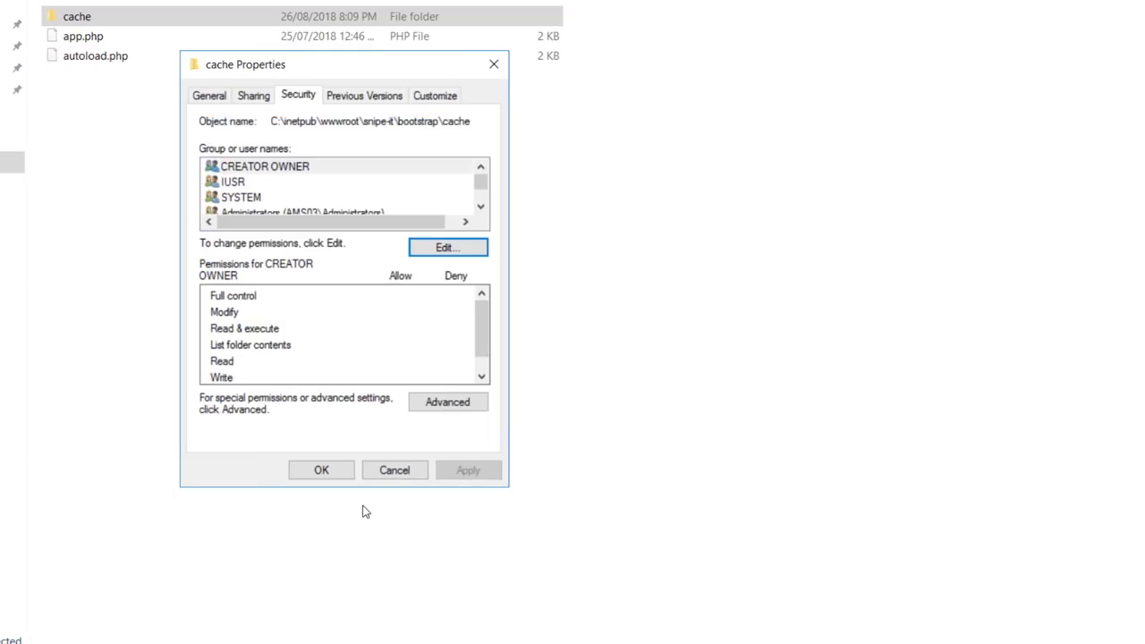
click(343, 461)
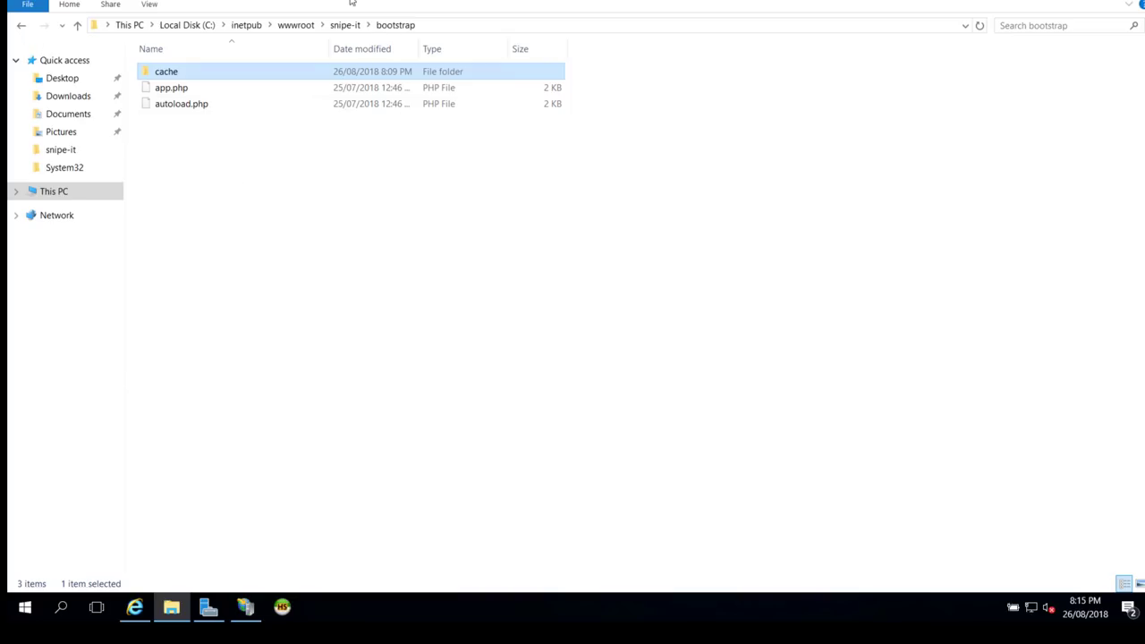
Add IUSR to the snipe-it storage folder's security permissions
click(348, 27)
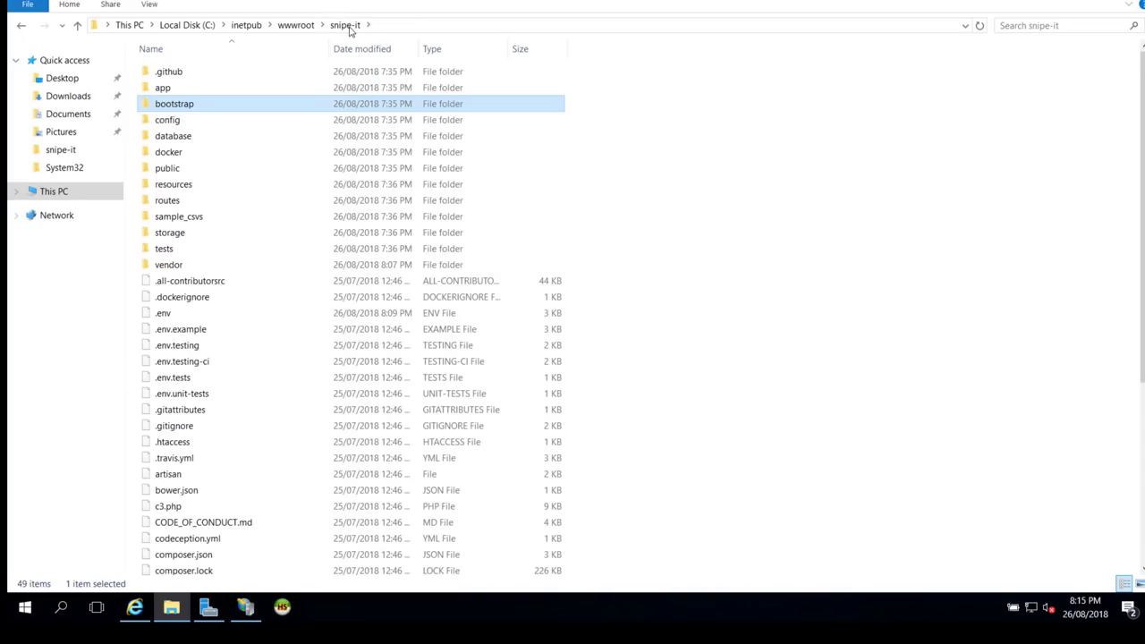
click(182, 234)
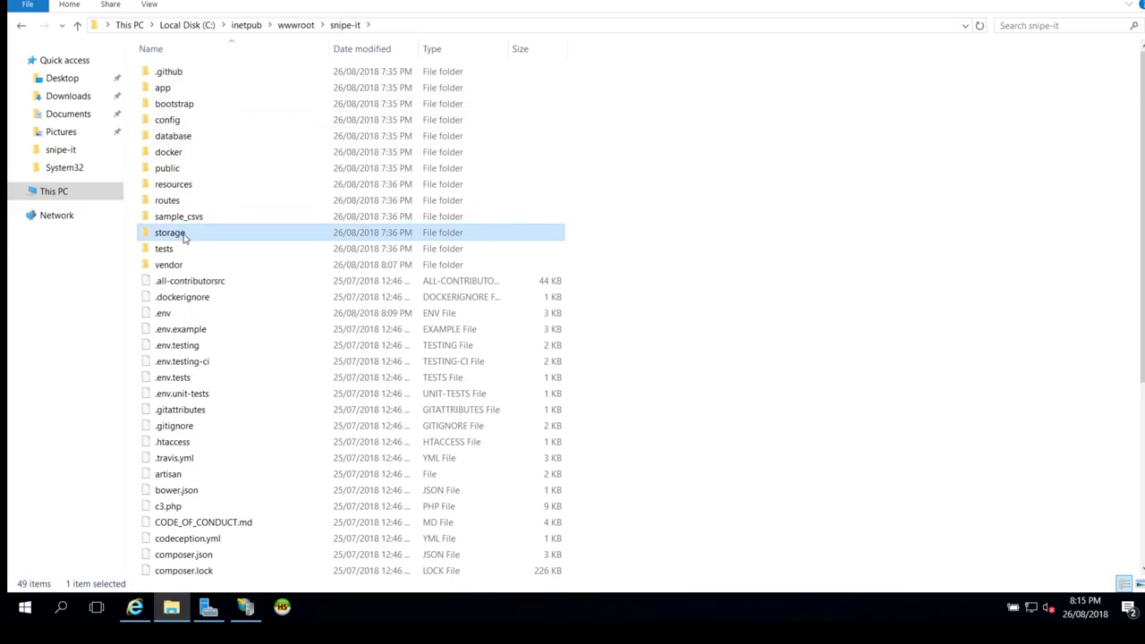
right_click(183, 235)
click(261, 506)
click(330, 265)
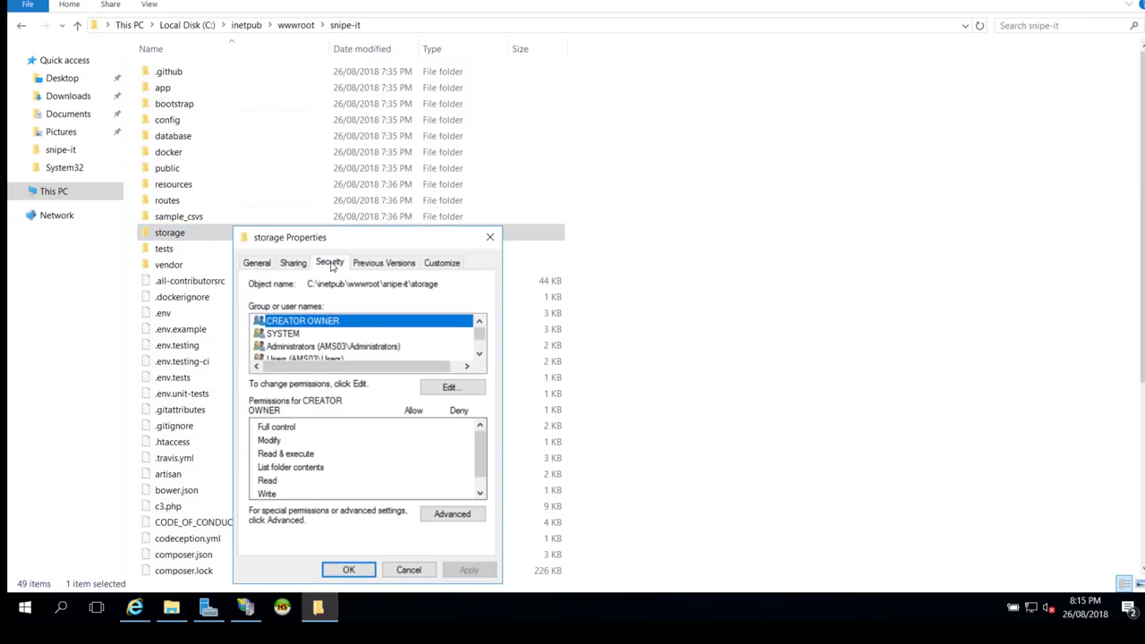
click(471, 390)
click(419, 430)
text(IUSR)
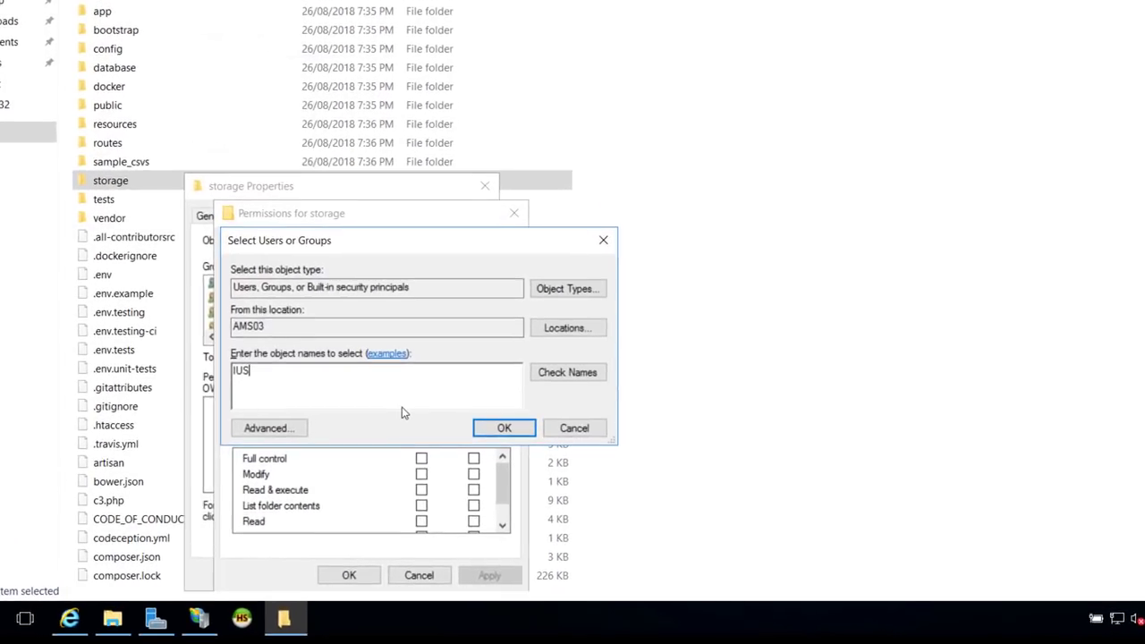
click(603, 361)
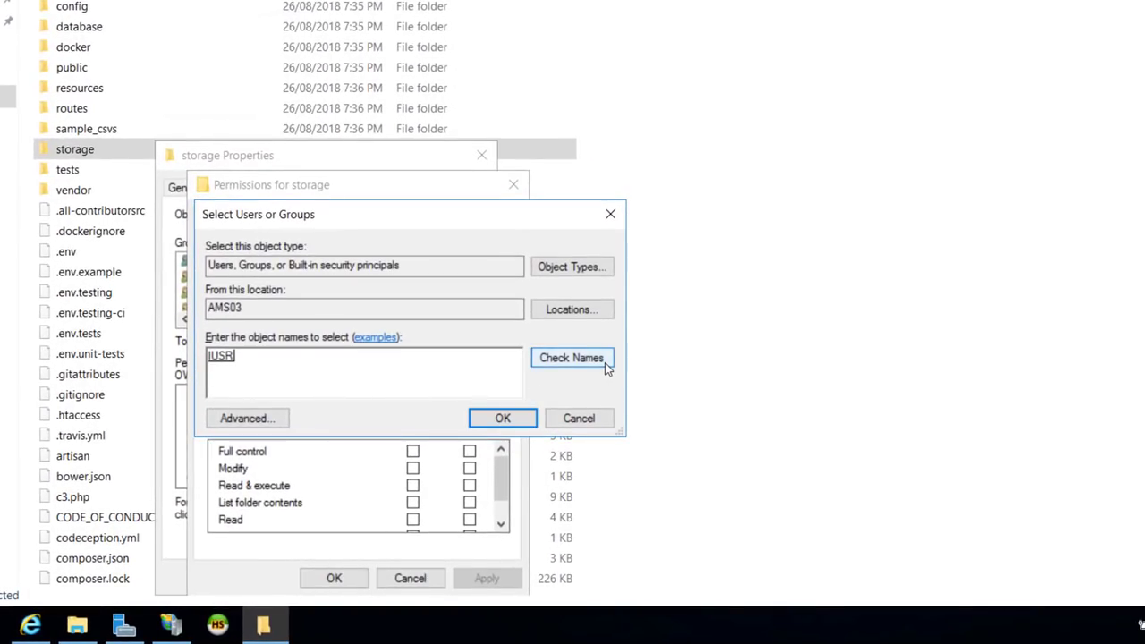
click(504, 417)
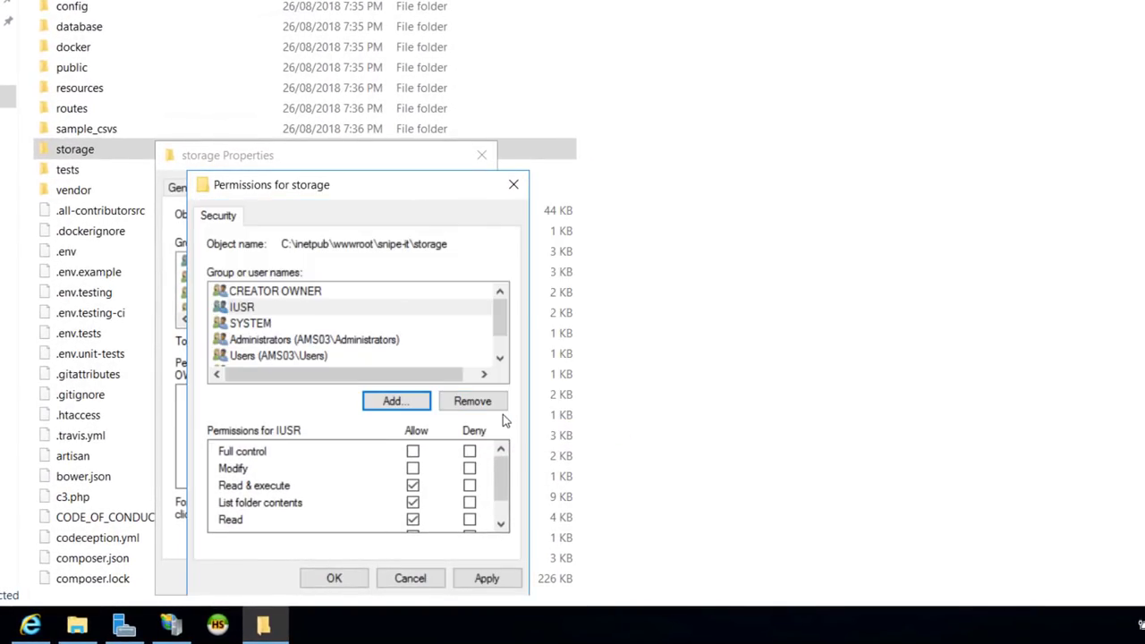
Allow IUSR Modify on storage, apply, and close the storage properties
click(412, 468)
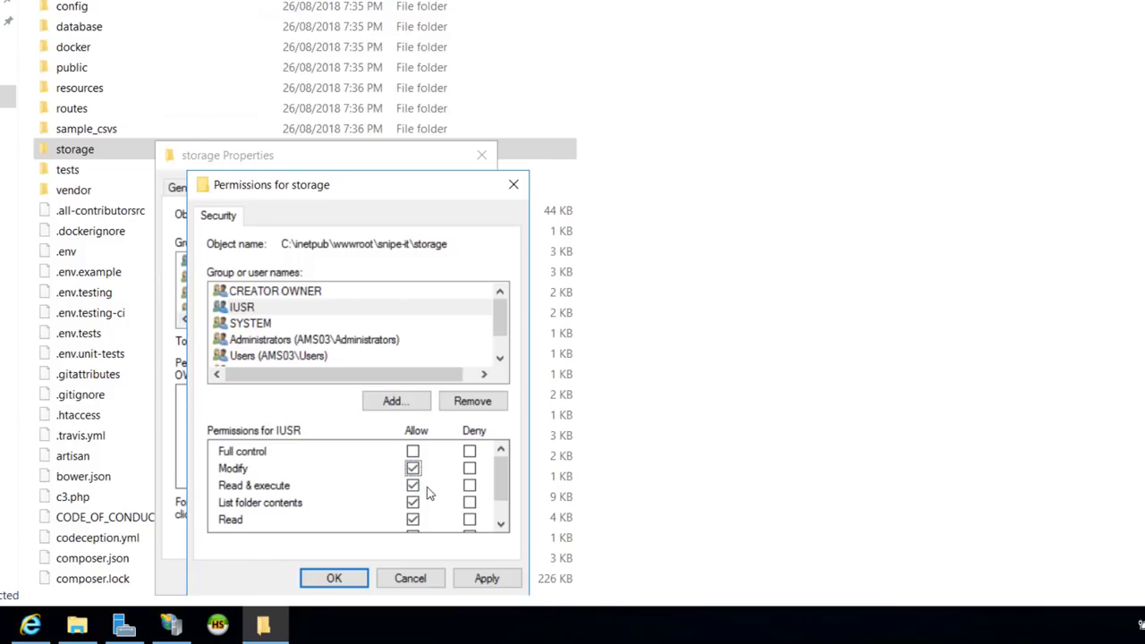
mouse_move(498, 472)
mouse_down()
mouse_move(499, 490)
mouse_move(499, 474)
mouse_up()
click(474, 577)
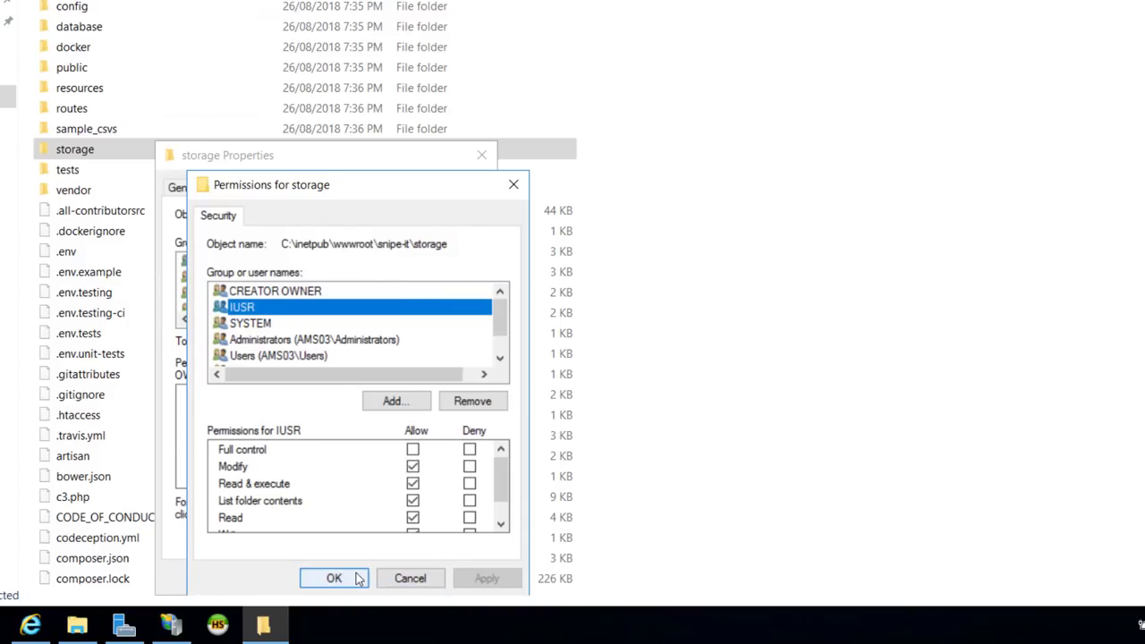
click(356, 579)
click(333, 577)
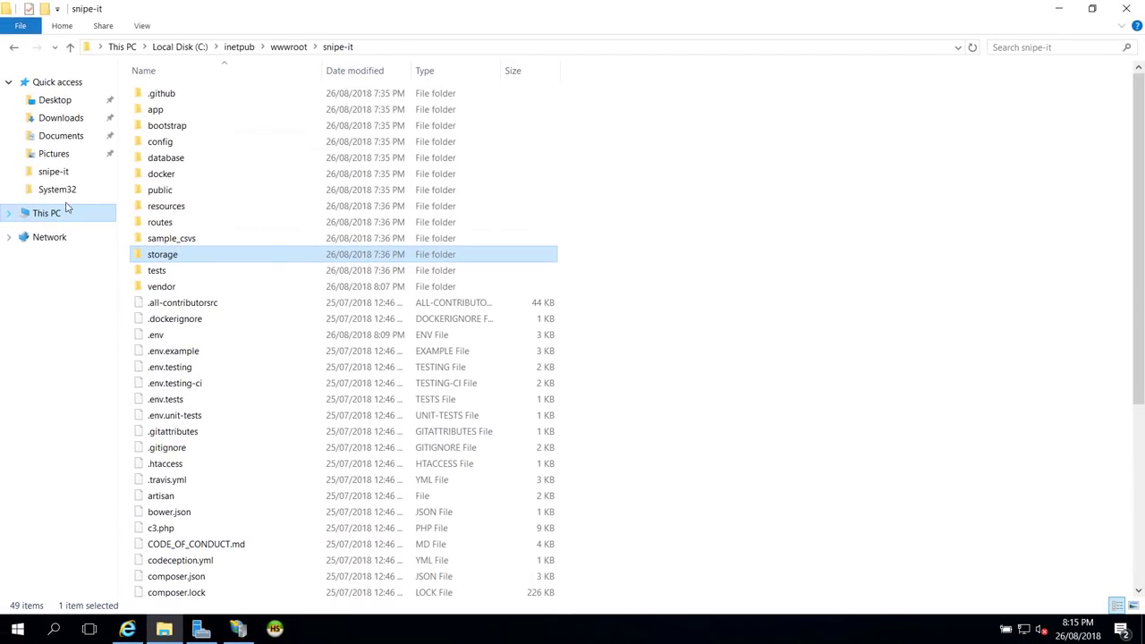
Browse to C:\Windows and open the Security tab of the Temp folder's properties
click(51, 215)
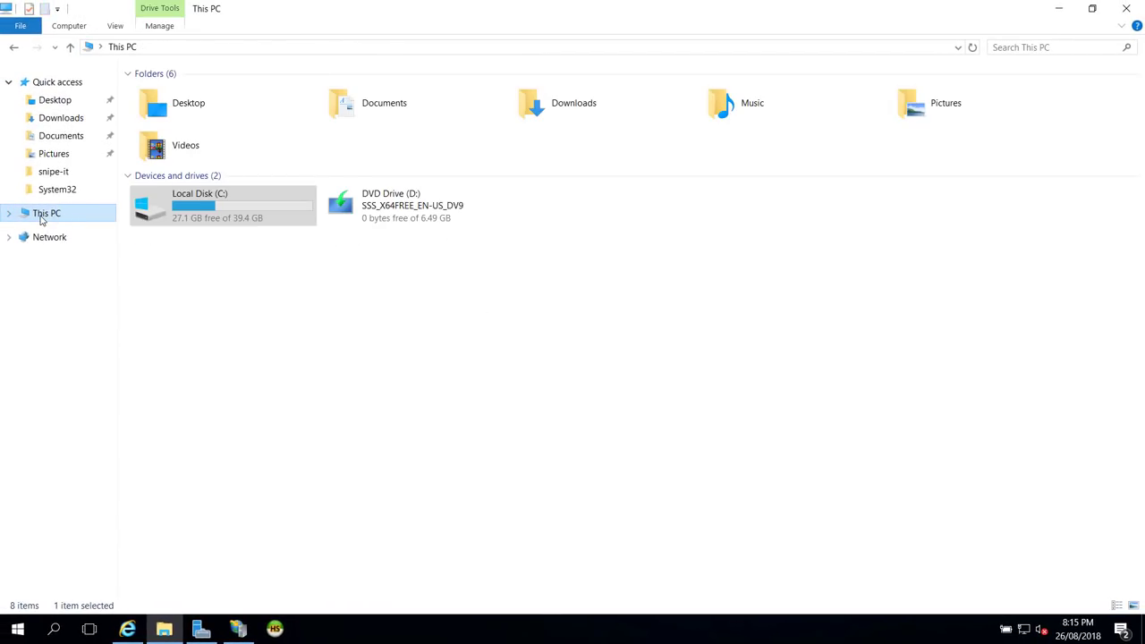
double_click(209, 216)
double_click(169, 189)
click(170, 239)
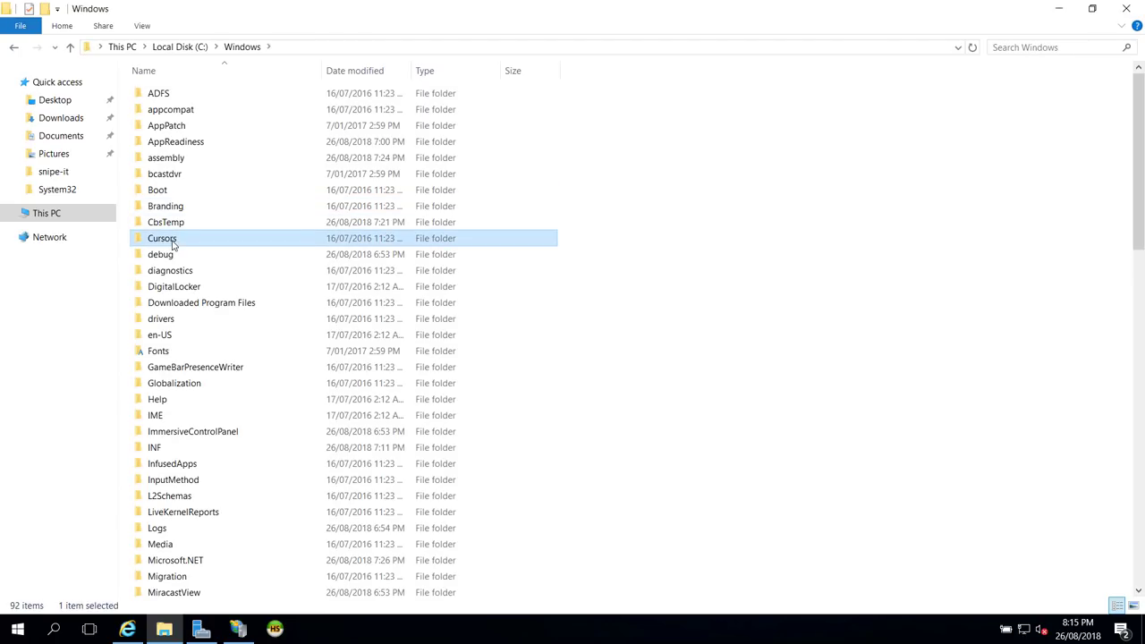
scroll(172, 243, down, 15)
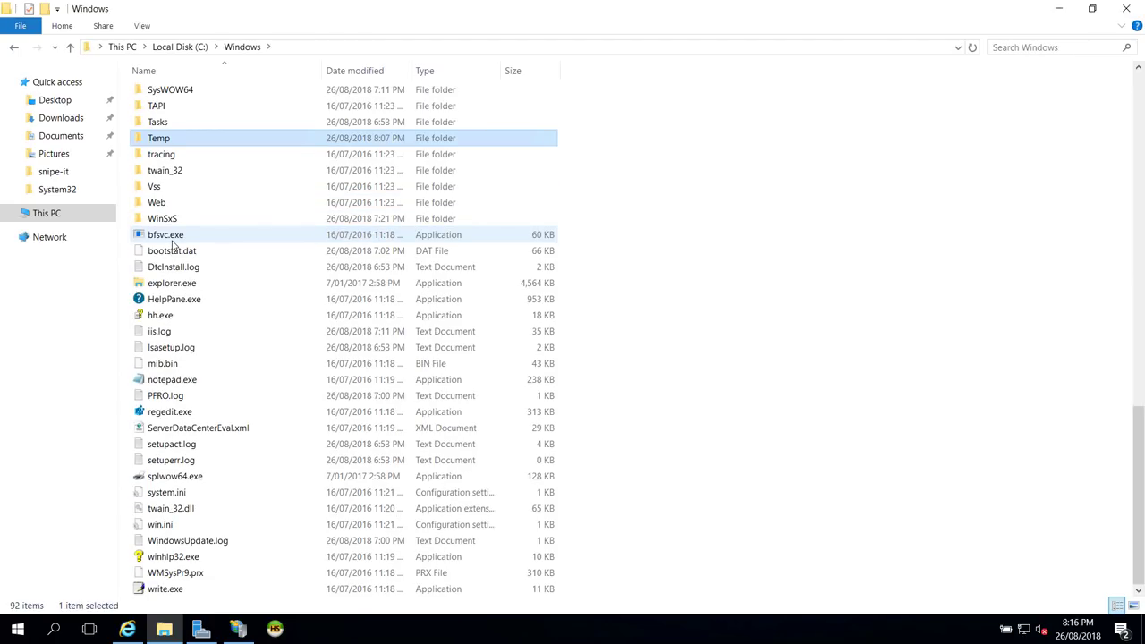
right_click(183, 143)
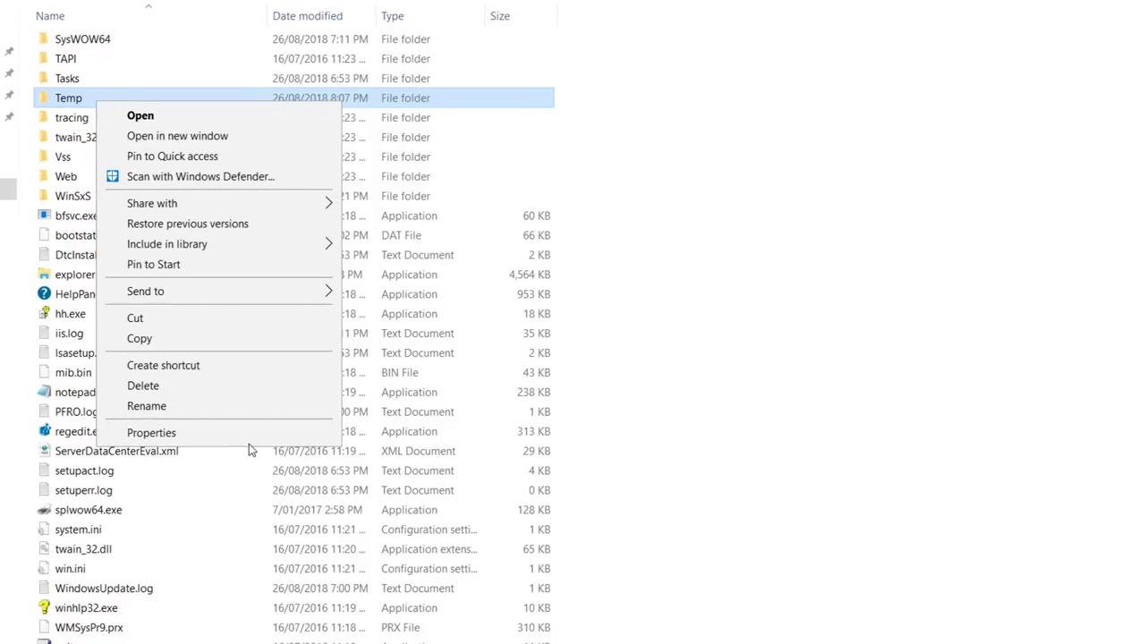
click(251, 433)
click(276, 187)
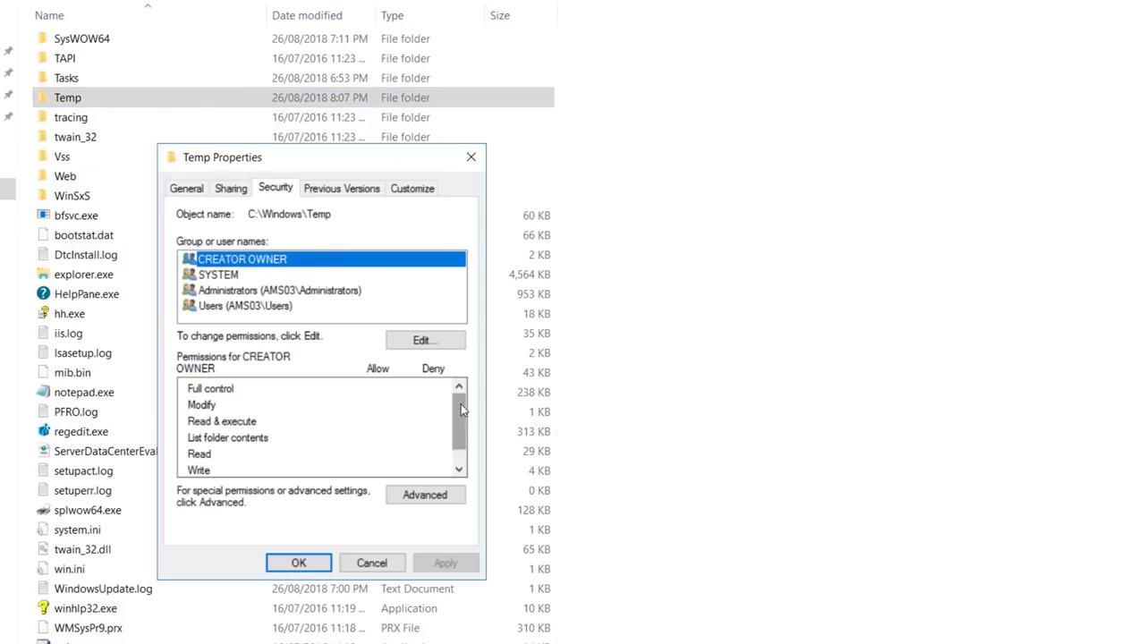
Add IUSR with Modify allowed on Temp, accepting the system-folder warning
click(452, 340)
click(384, 436)
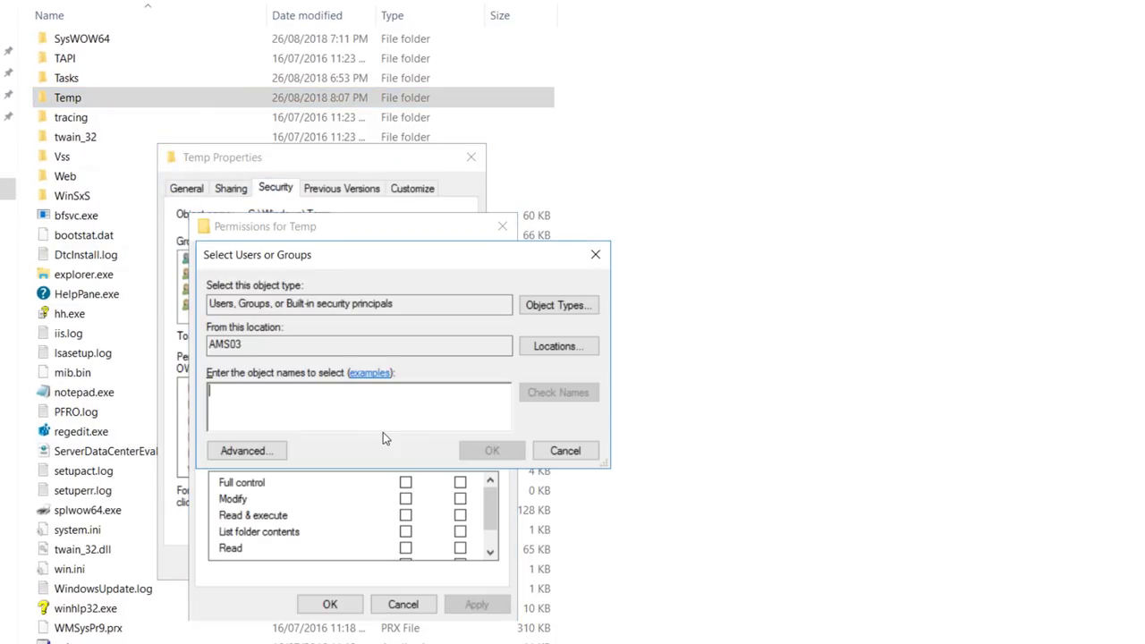
text(IUSR)
click(558, 394)
click(501, 451)
click(405, 499)
click(478, 605)
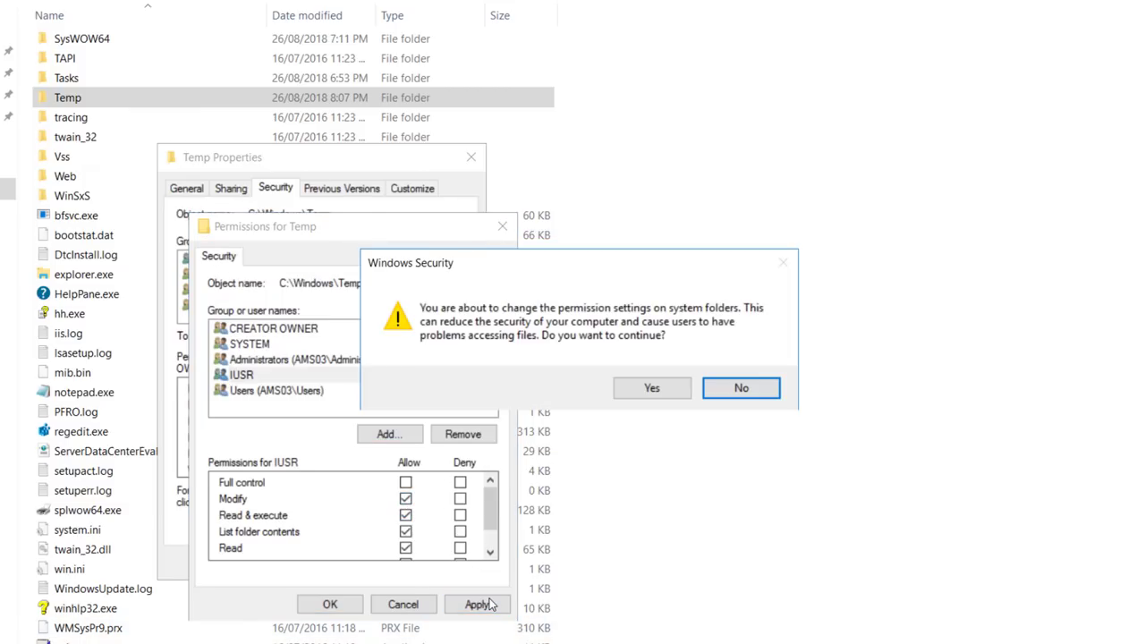
click(642, 387)
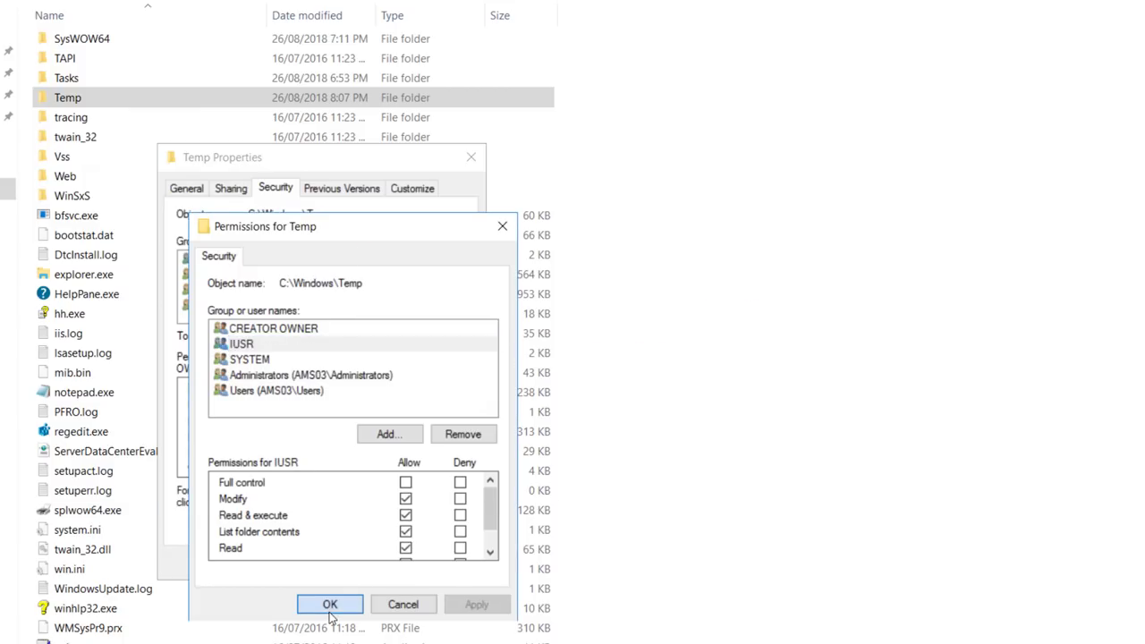
click(330, 605)
click(312, 567)
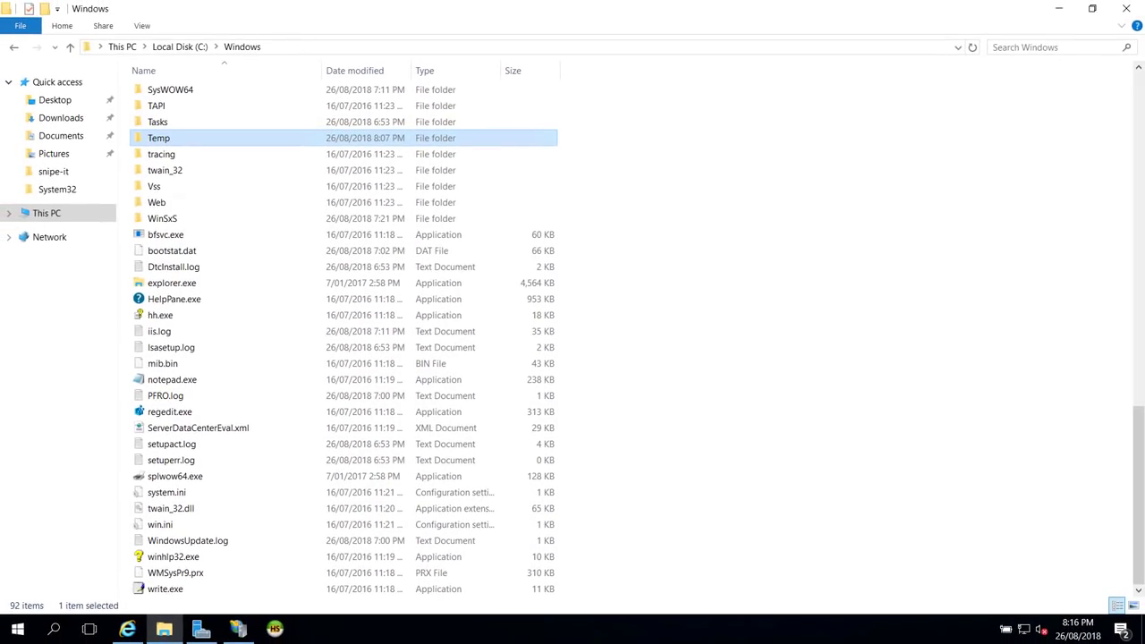
In IIS Manager, select the AMS03 server node and restart the web server
key(alt+Tab)
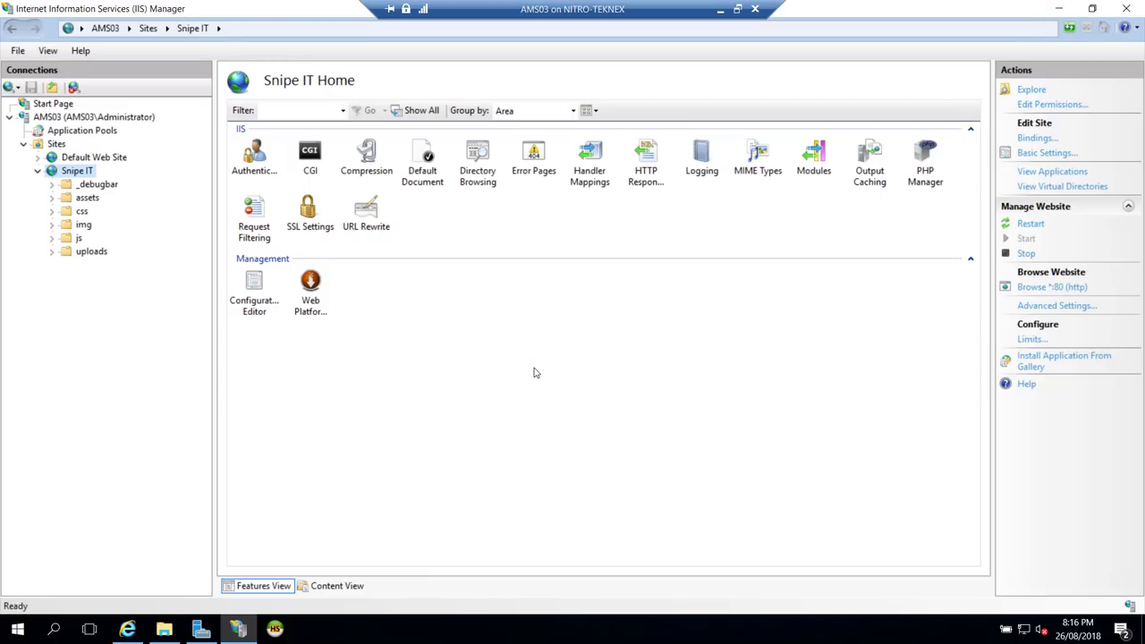
click(38, 172)
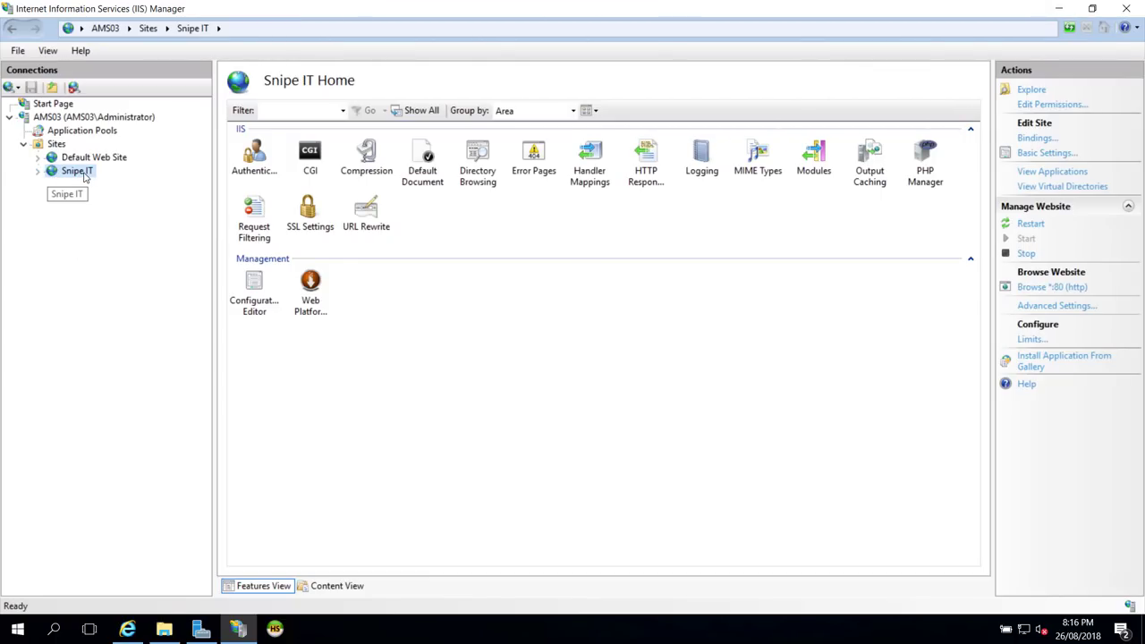
click(87, 117)
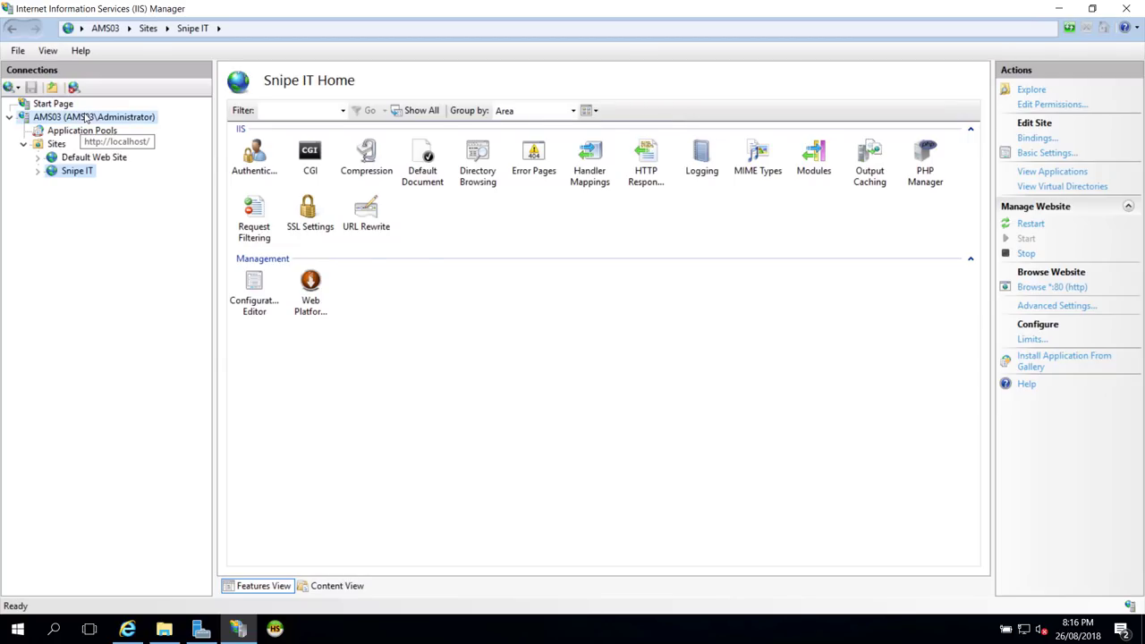
click(77, 172)
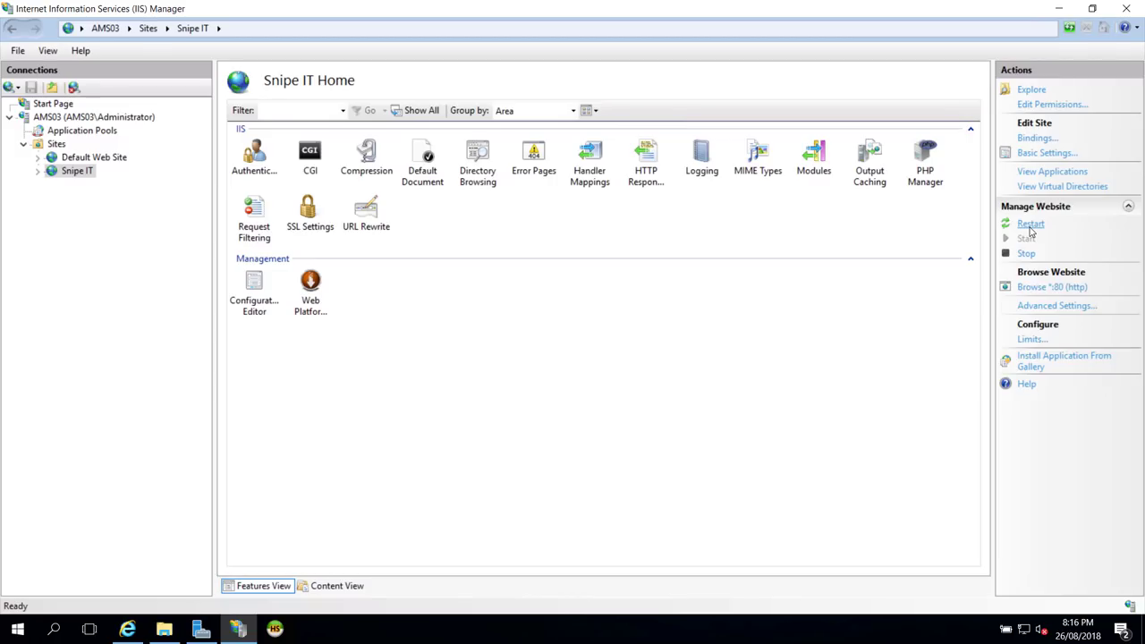
click(116, 119)
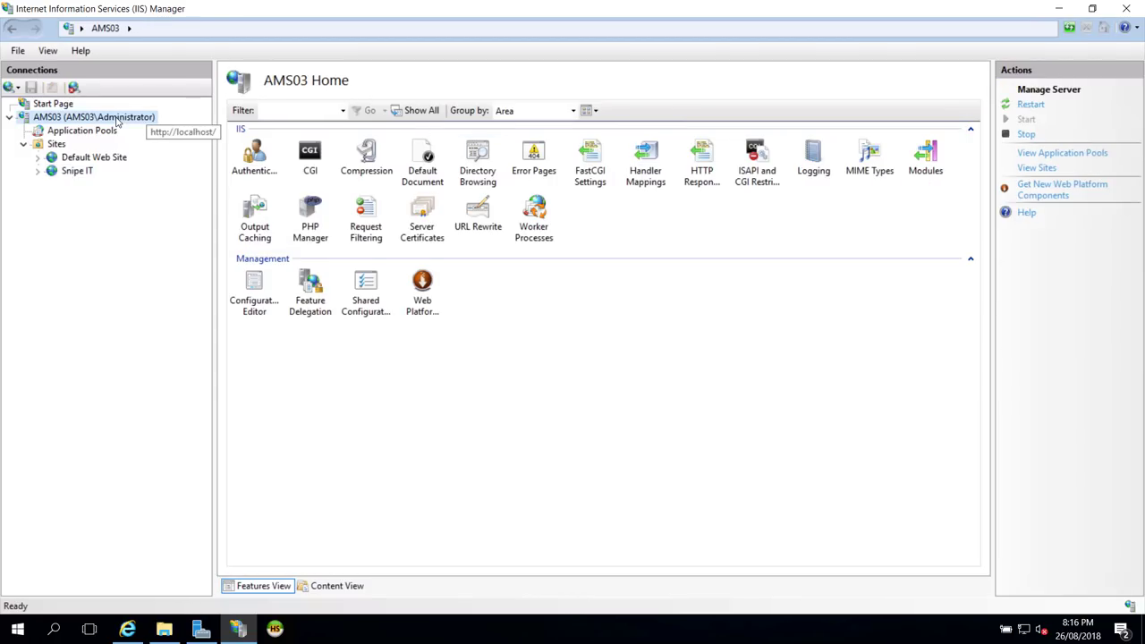
click(1031, 107)
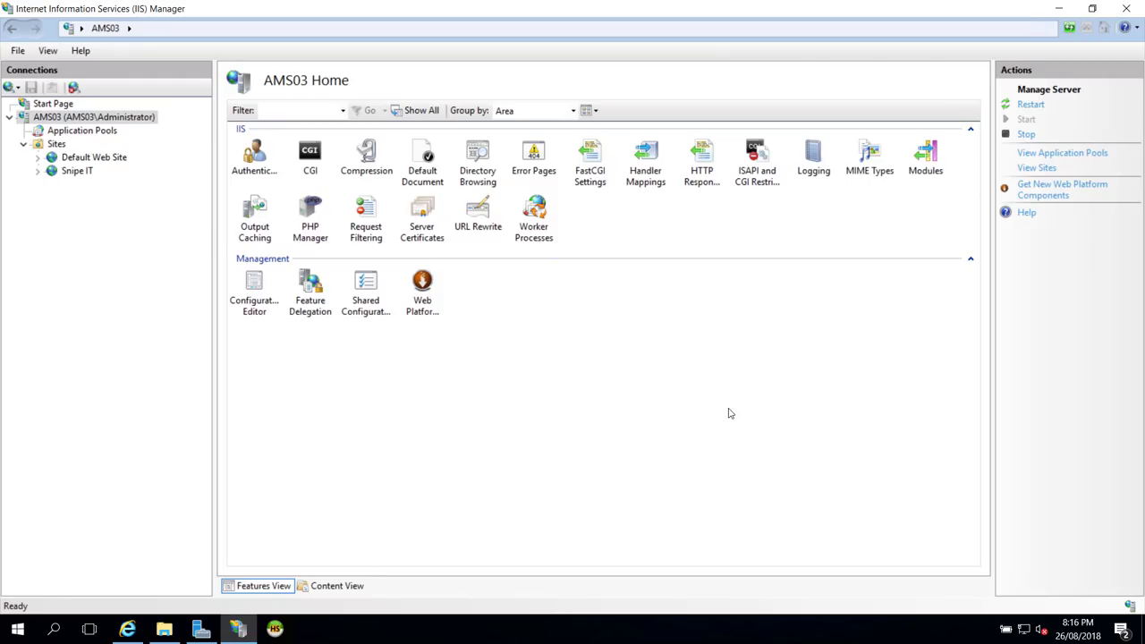
Open the IE Enhanced Security Configuration settings from Server Manager's local server properties
click(128, 628)
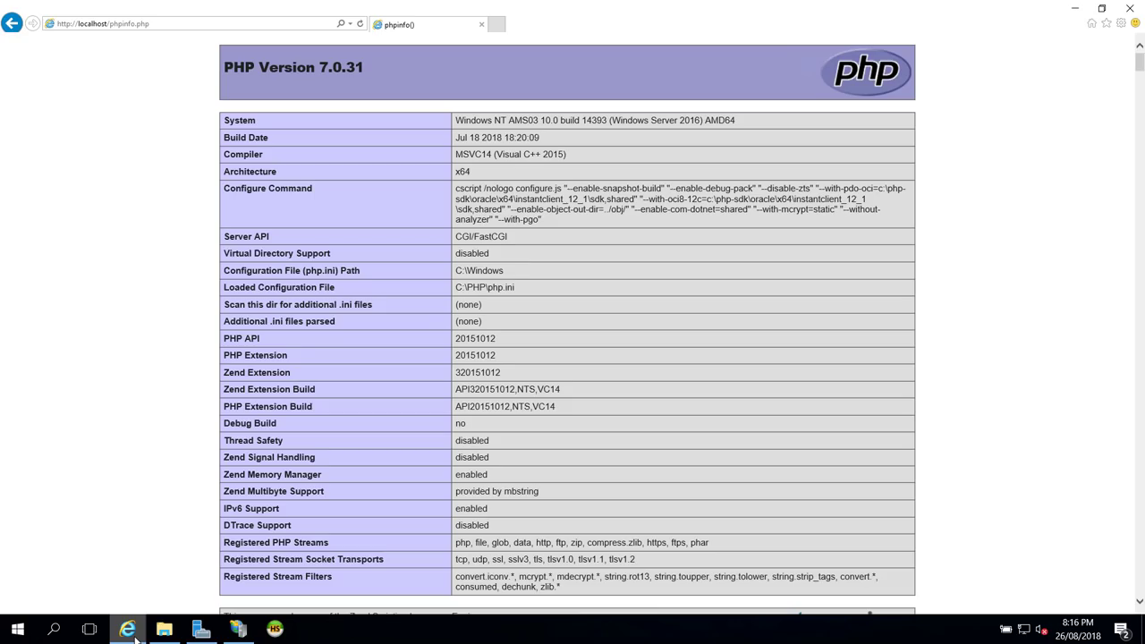
click(198, 631)
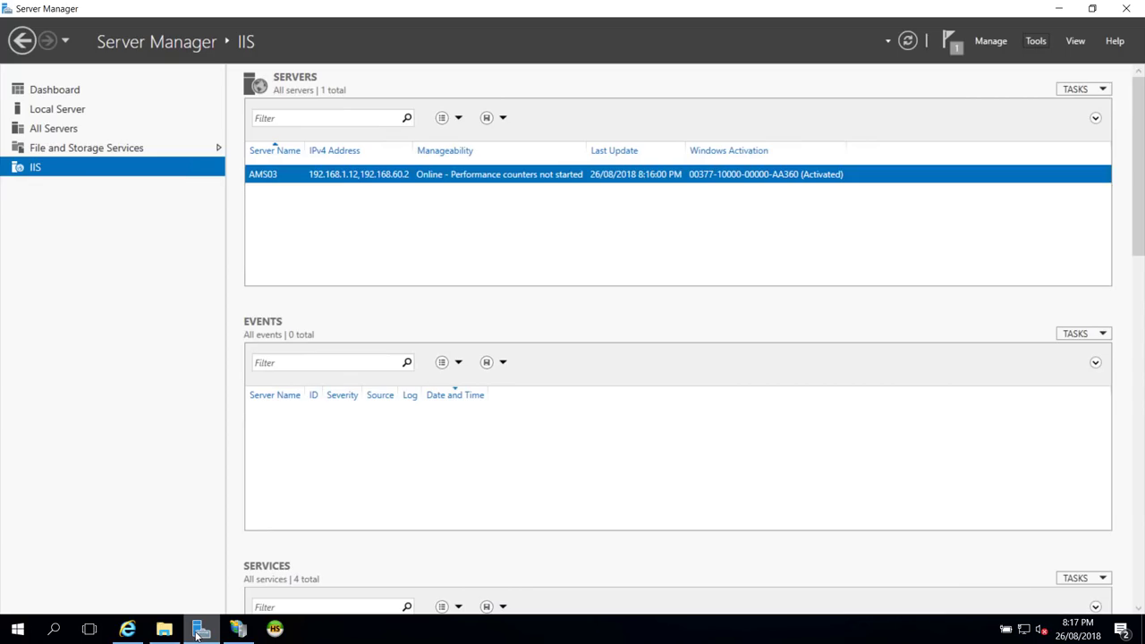
click(71, 111)
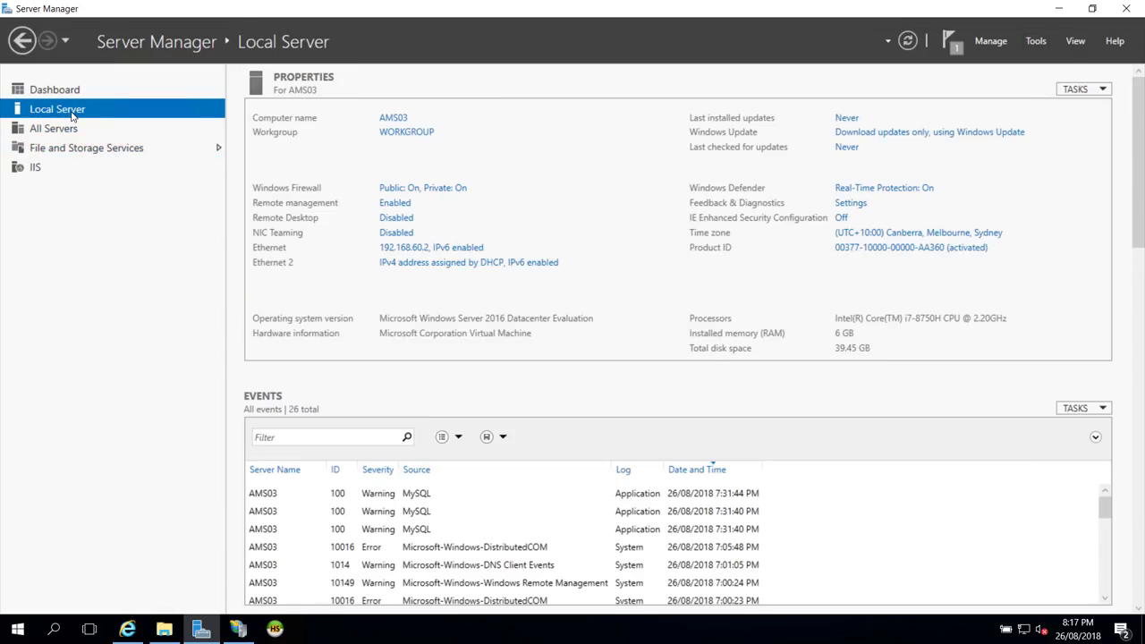
click(844, 219)
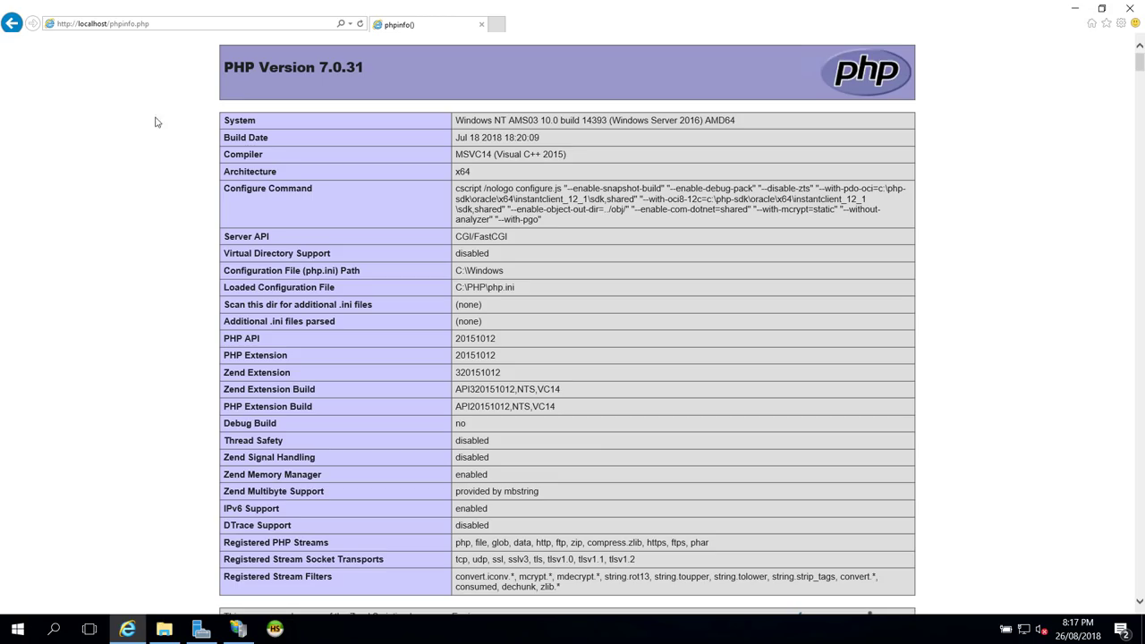
Load 192.168.60.2/ in the browser and continue to Create Database Tables
click(167, 25)
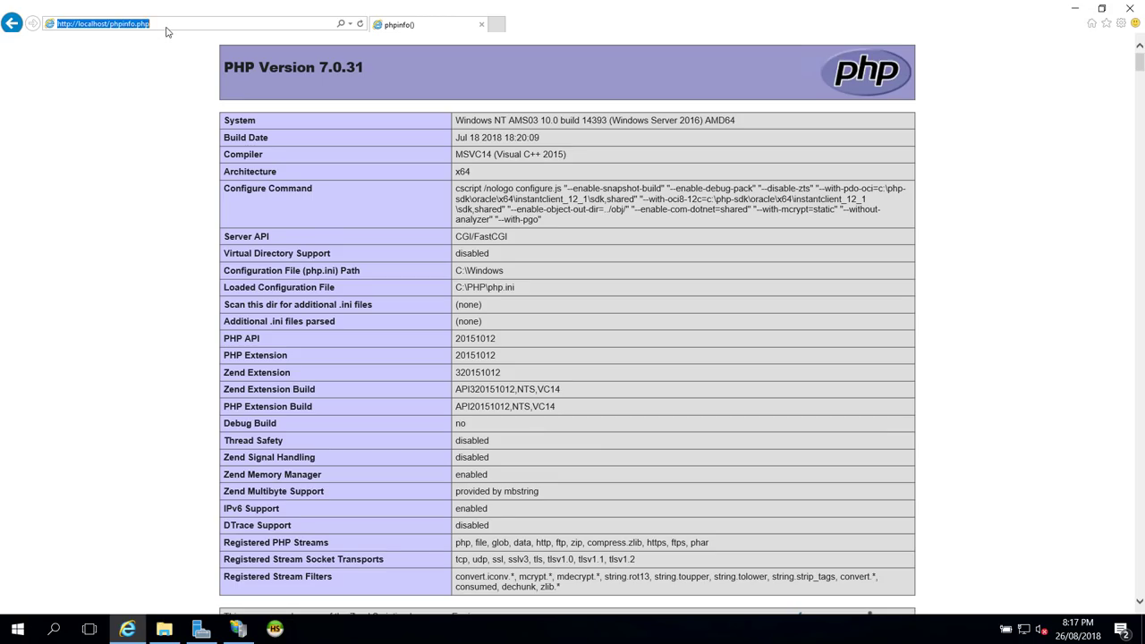
text(192.168)
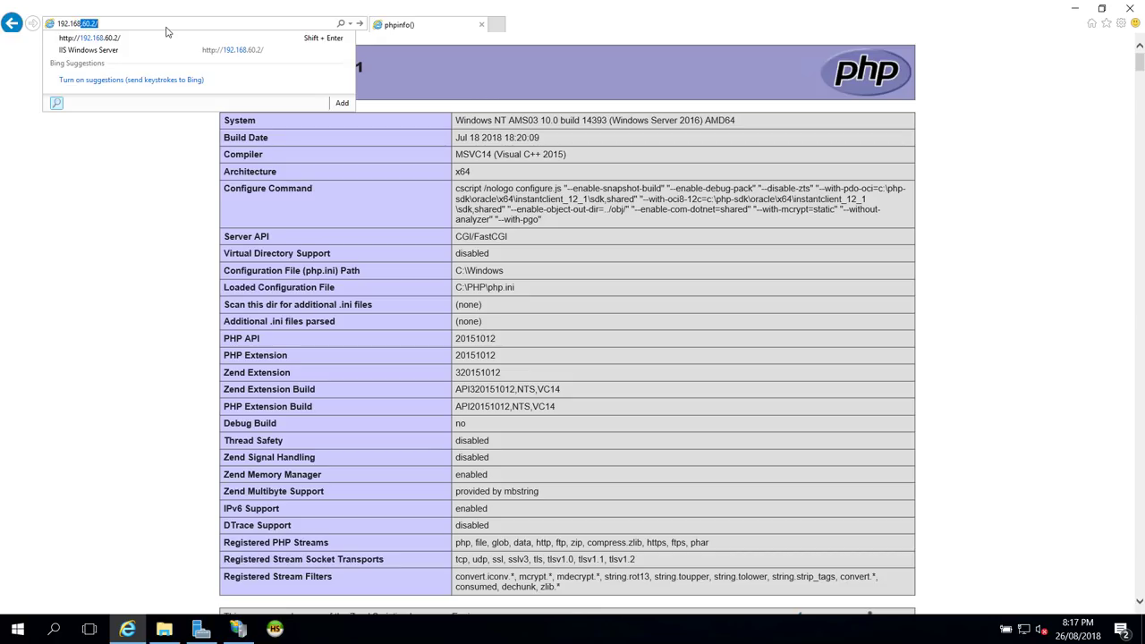
text(.60.2/)
key(Return)
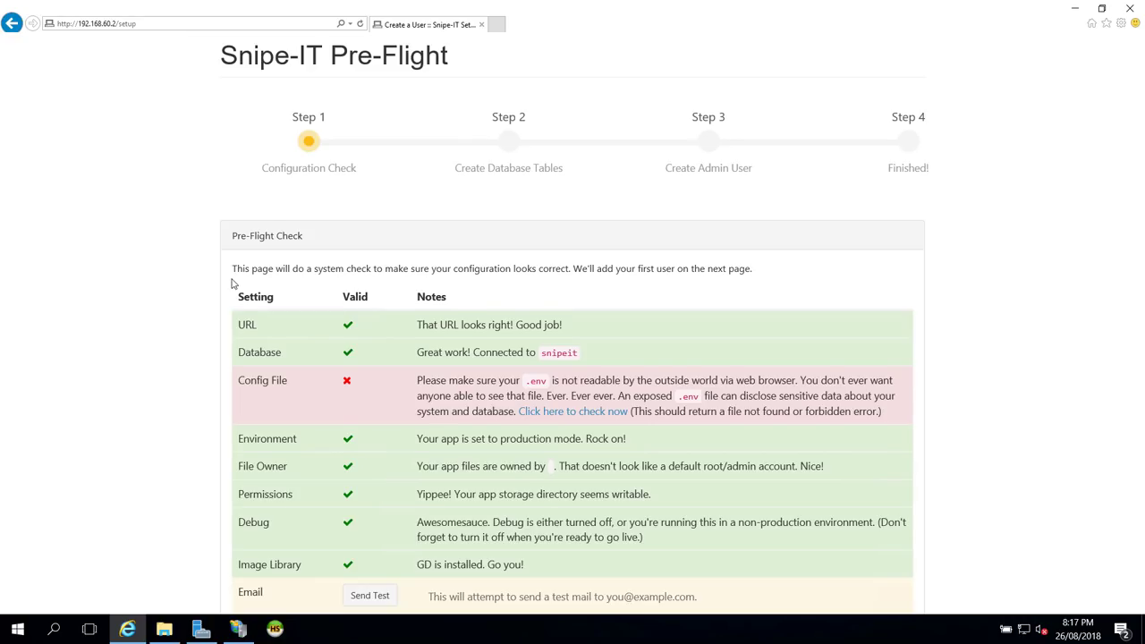
scroll(232, 283, down, 1)
scroll(231, 269, up, 1)
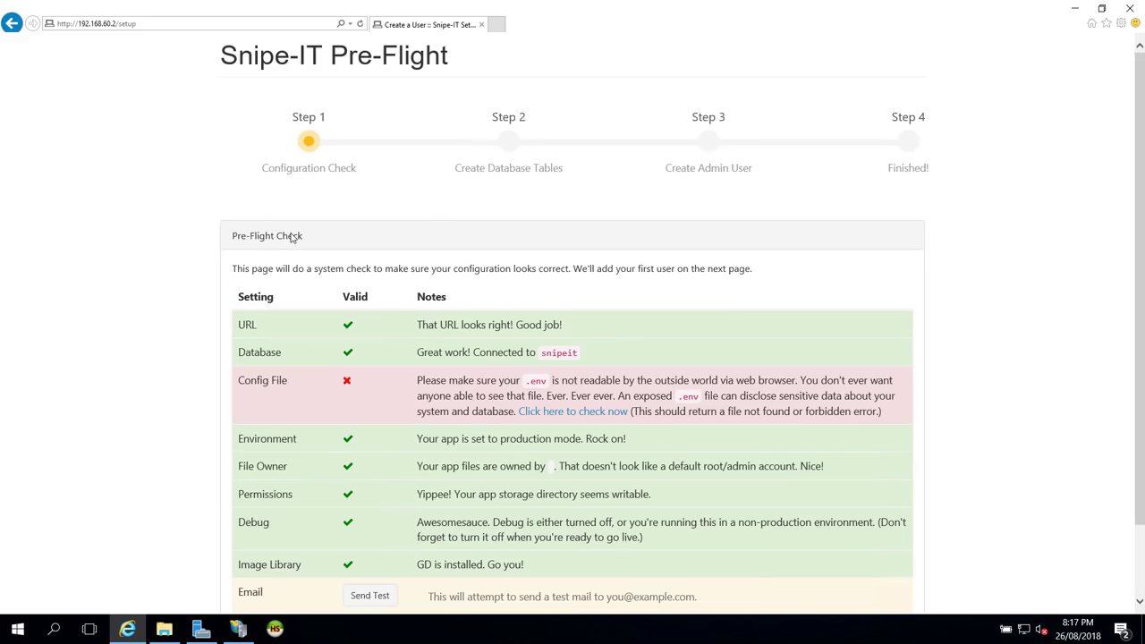
scroll(293, 239, down, 1)
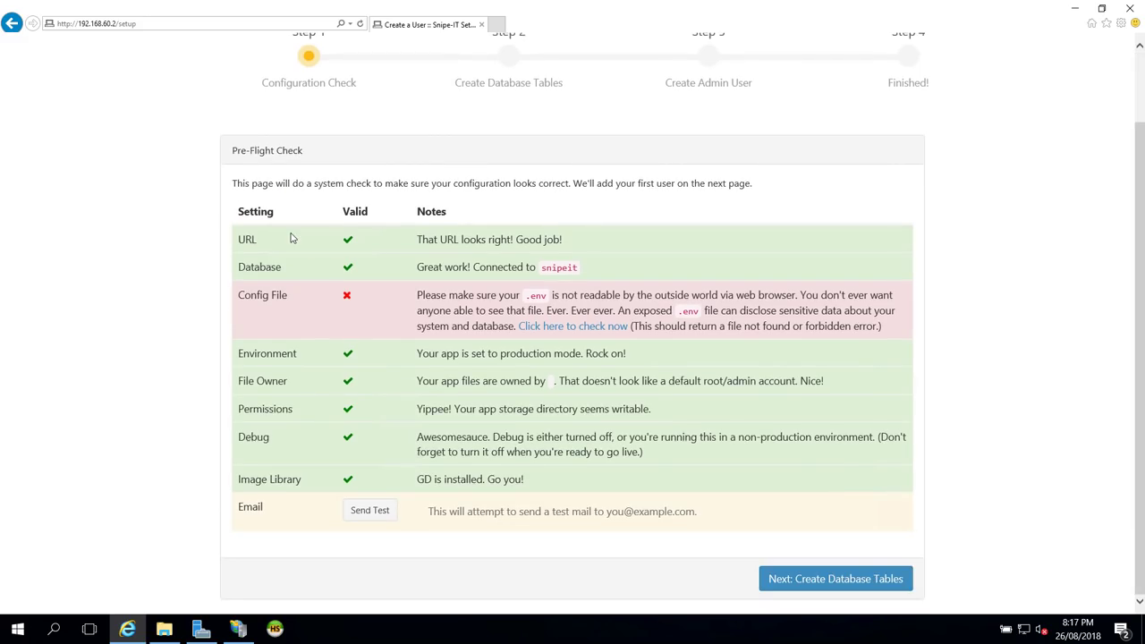
click(857, 581)
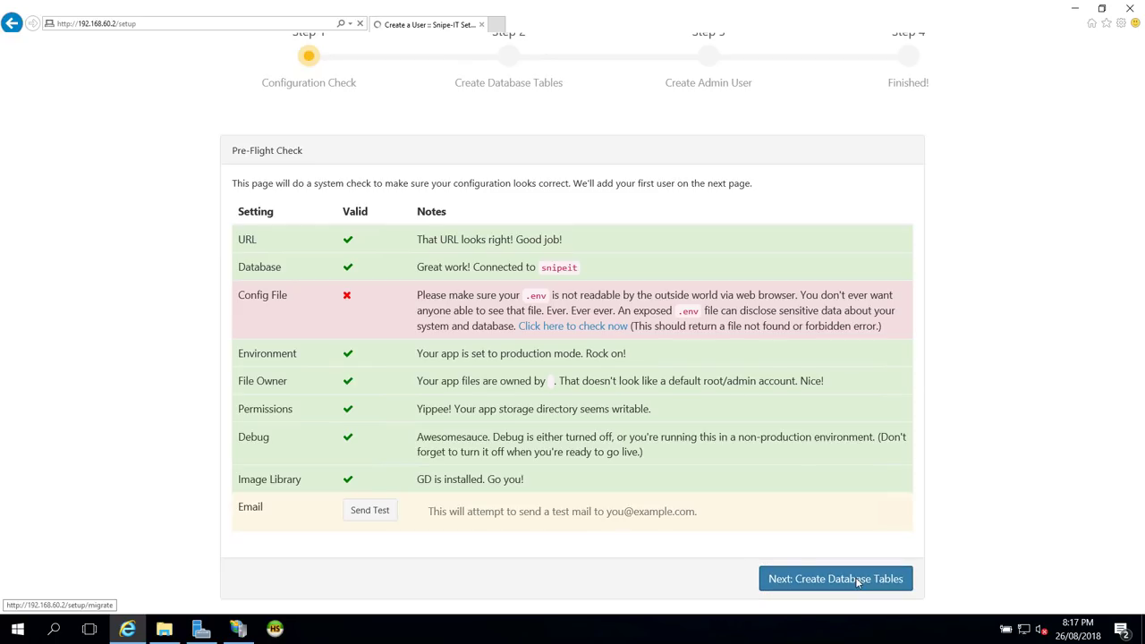
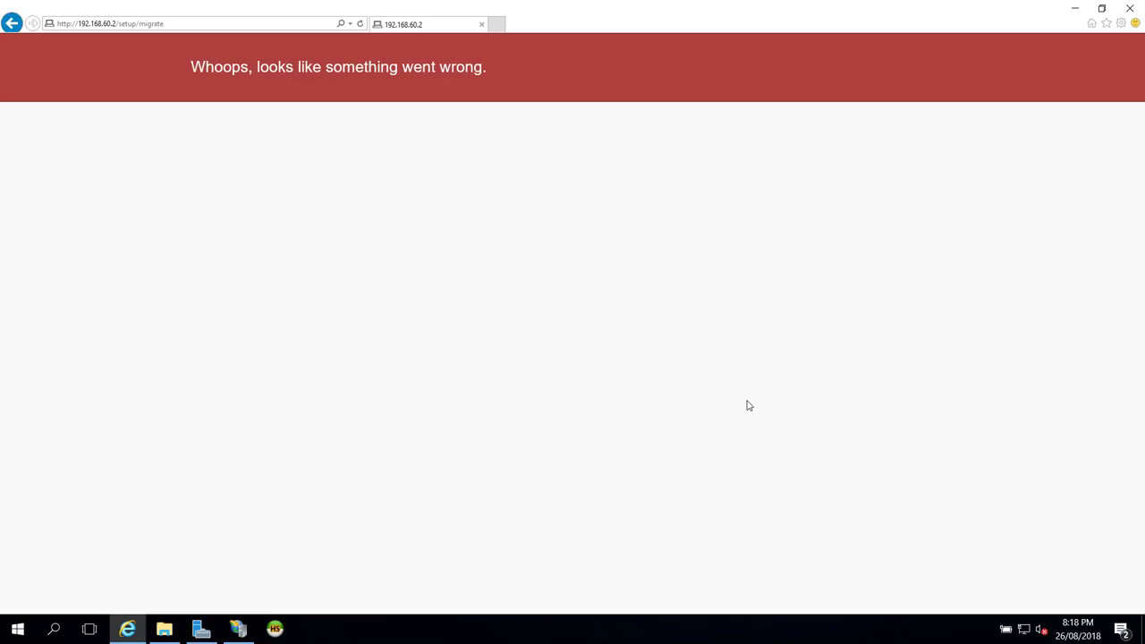
Reload the database migration page and continue to the Create Admin User form
click(360, 25)
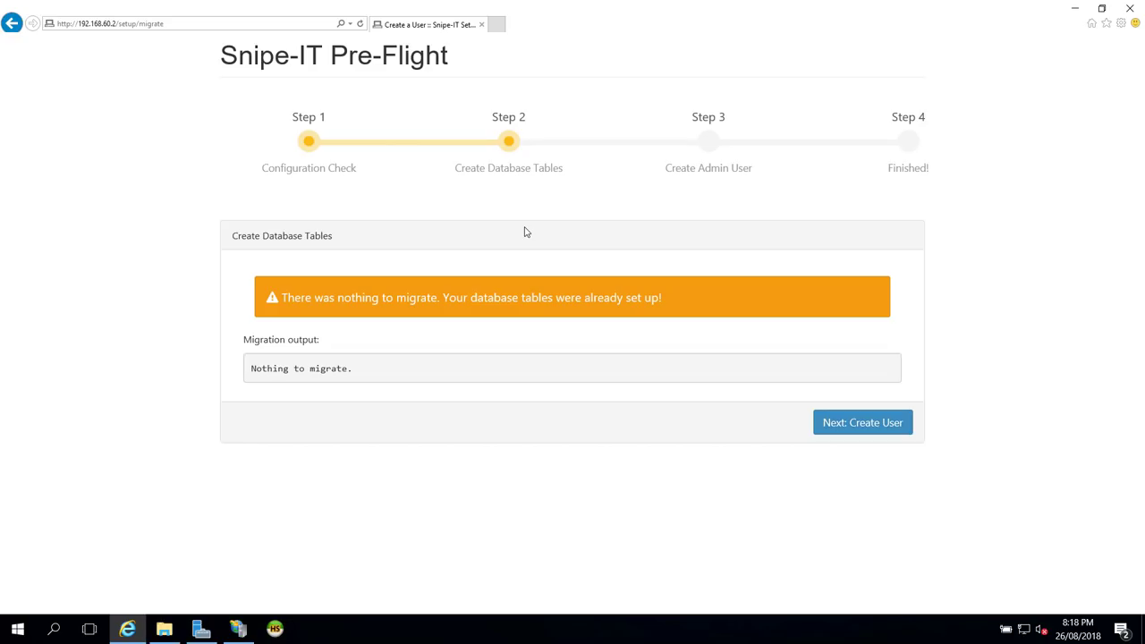
click(854, 427)
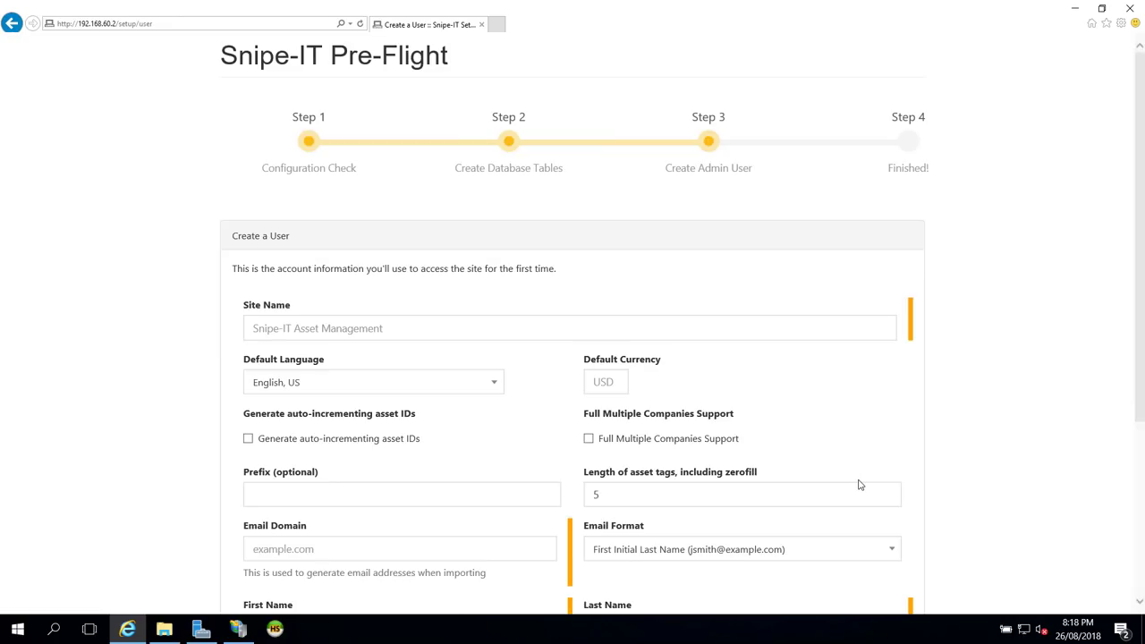
Enter 'Test AMS' as the site name
click(320, 331)
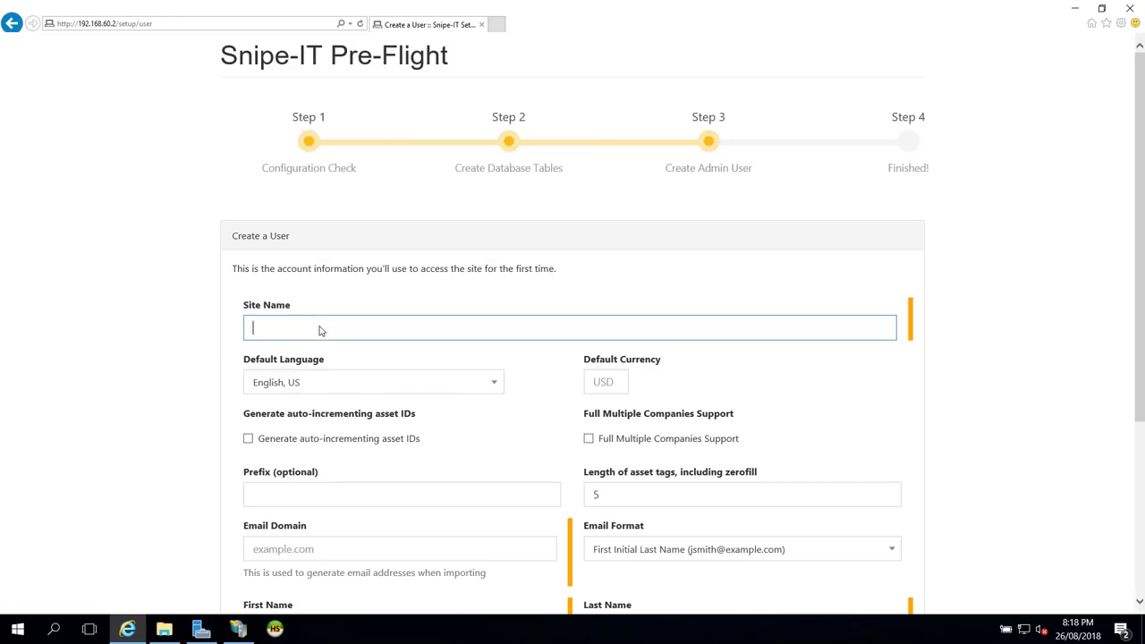
text(AMS)
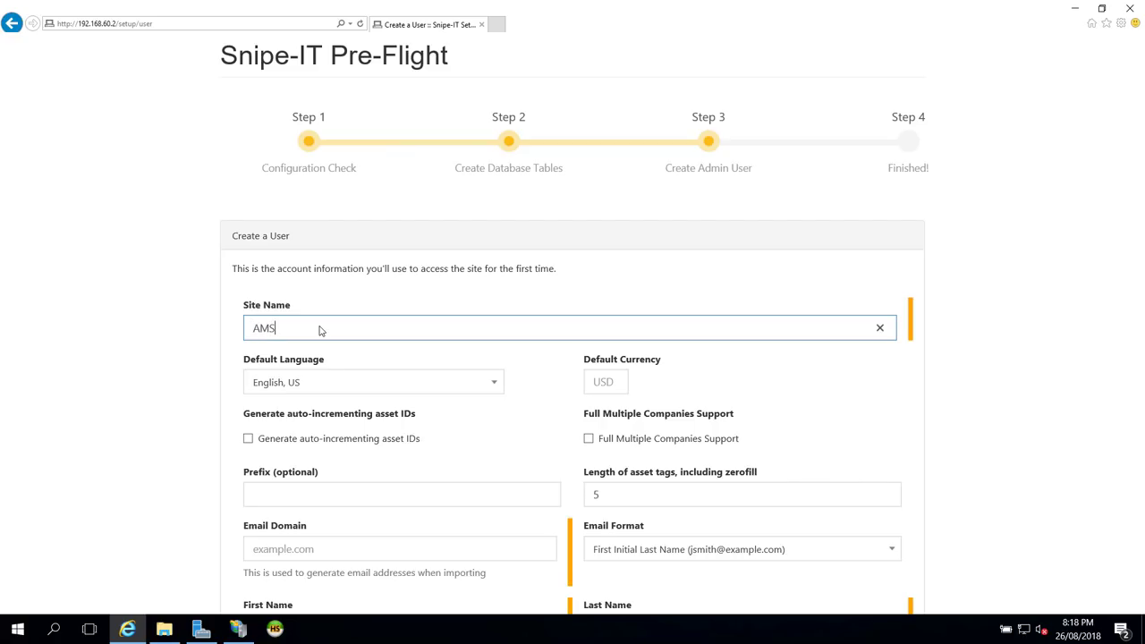
key(Home)
text(Test)
click(174, 376)
Set the default currency to AUD and the email domain to teknex.com.au
scroll(176, 373, down, 2)
click(606, 211)
text(AUD)
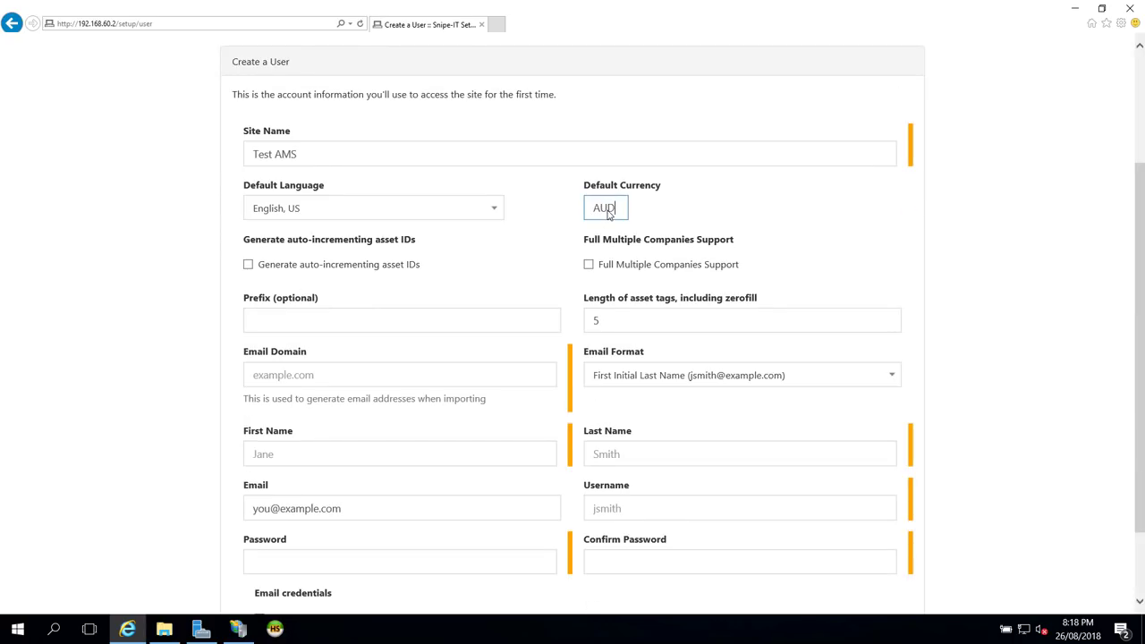
click(150, 288)
scroll(175, 289, down, 1)
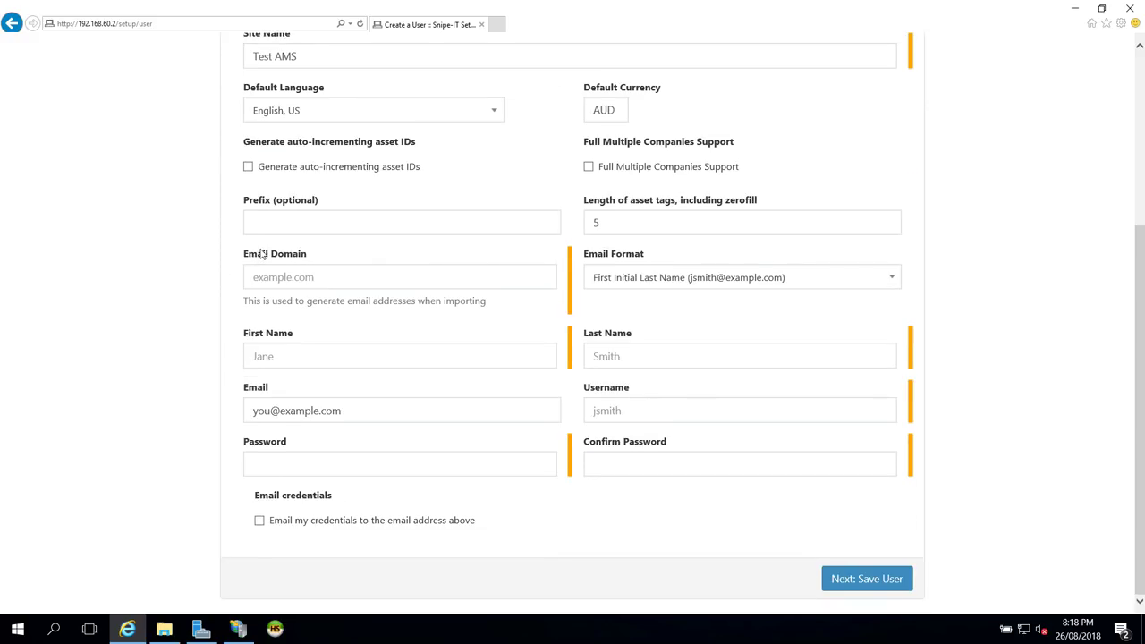
click(287, 286)
text(t)
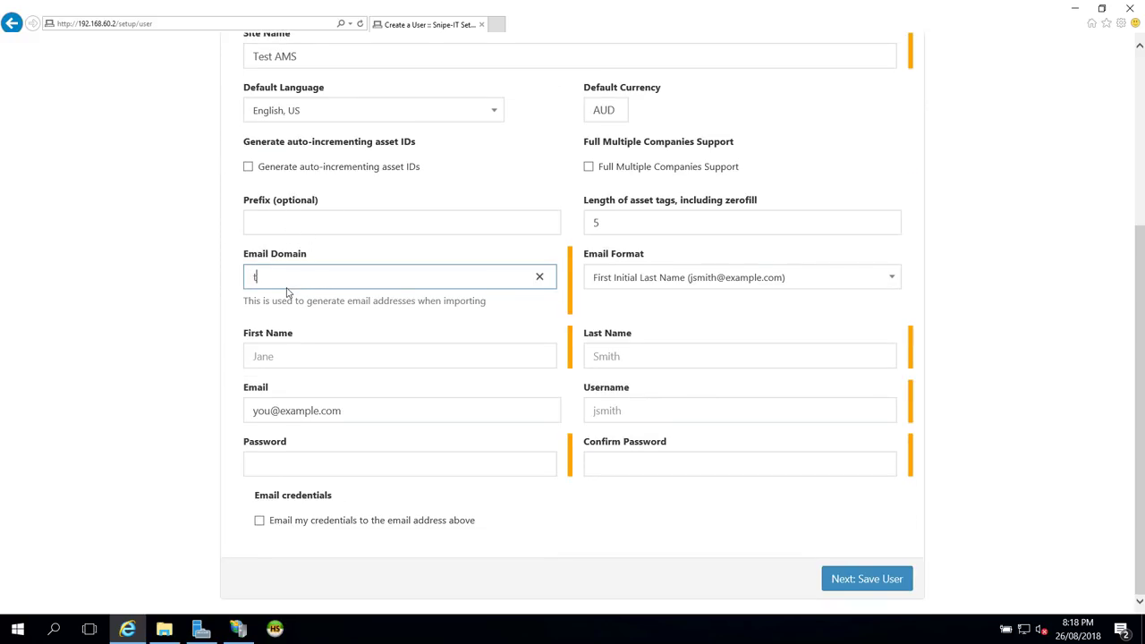
text(eknex.com.au)
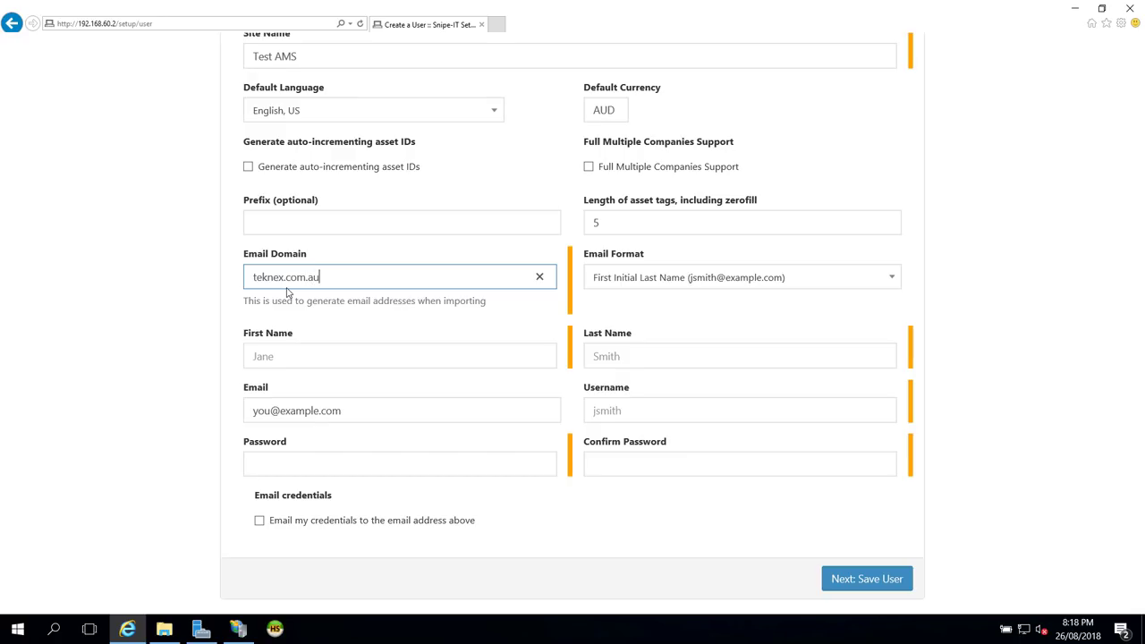
Enter the admin's first and last name and replace the example email with theirs, fixing typos
click(278, 359)
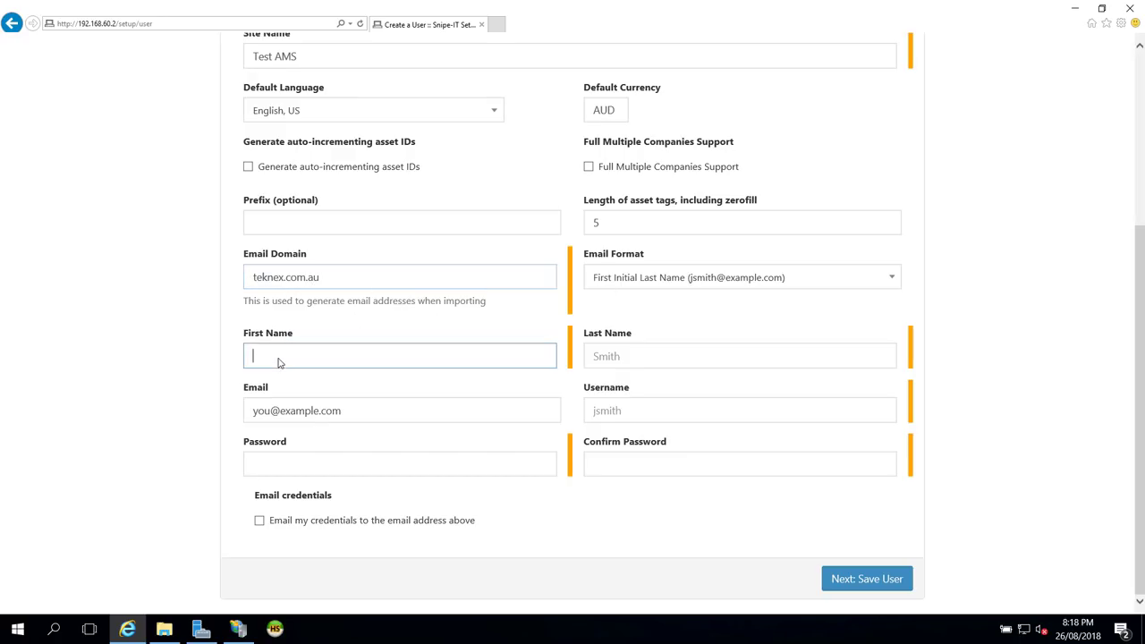
key(Tab)
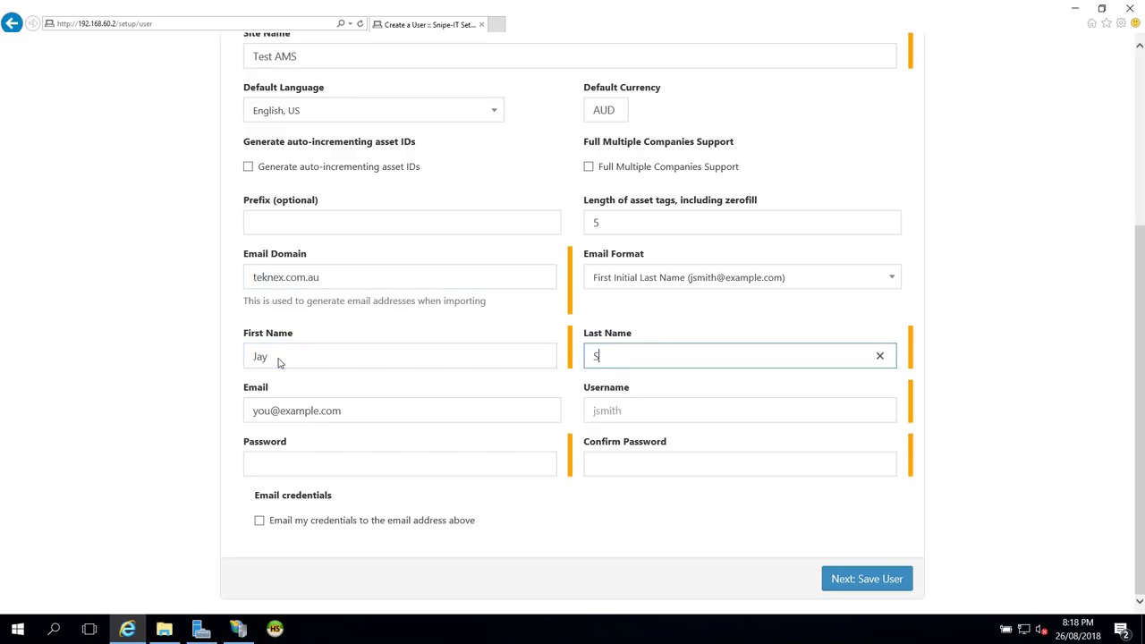
click(357, 410)
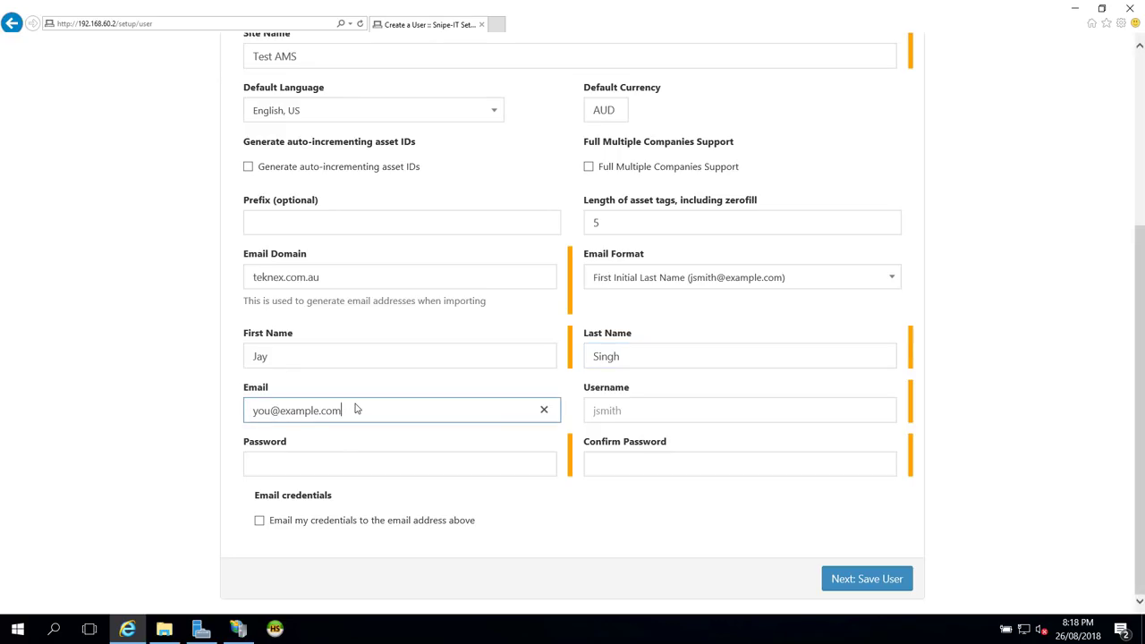
drag(362, 411, 188, 402)
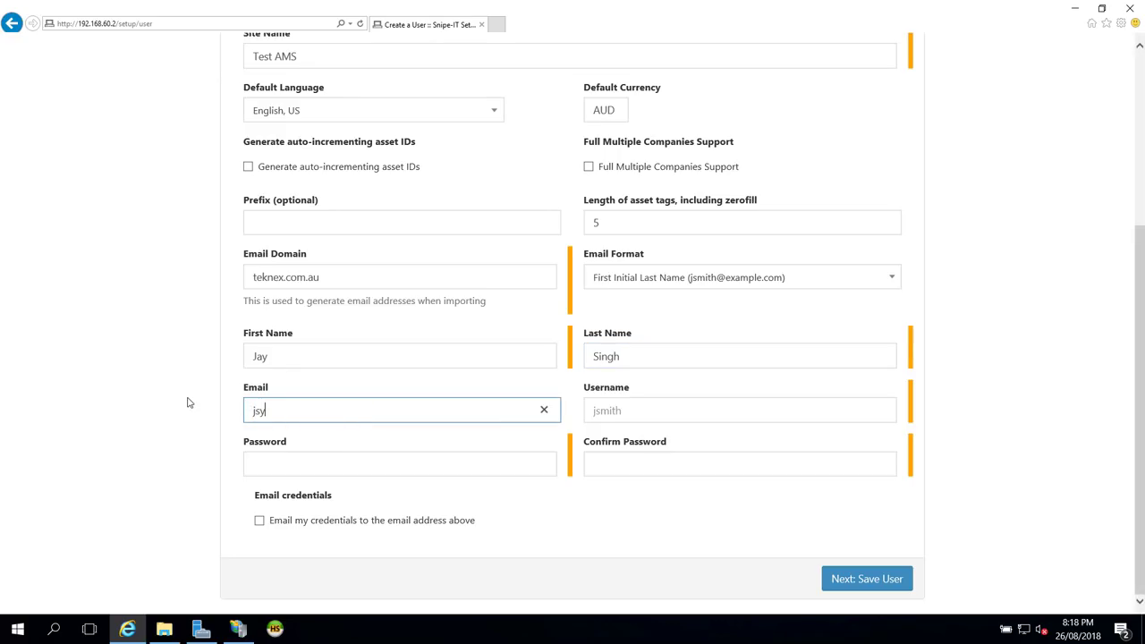
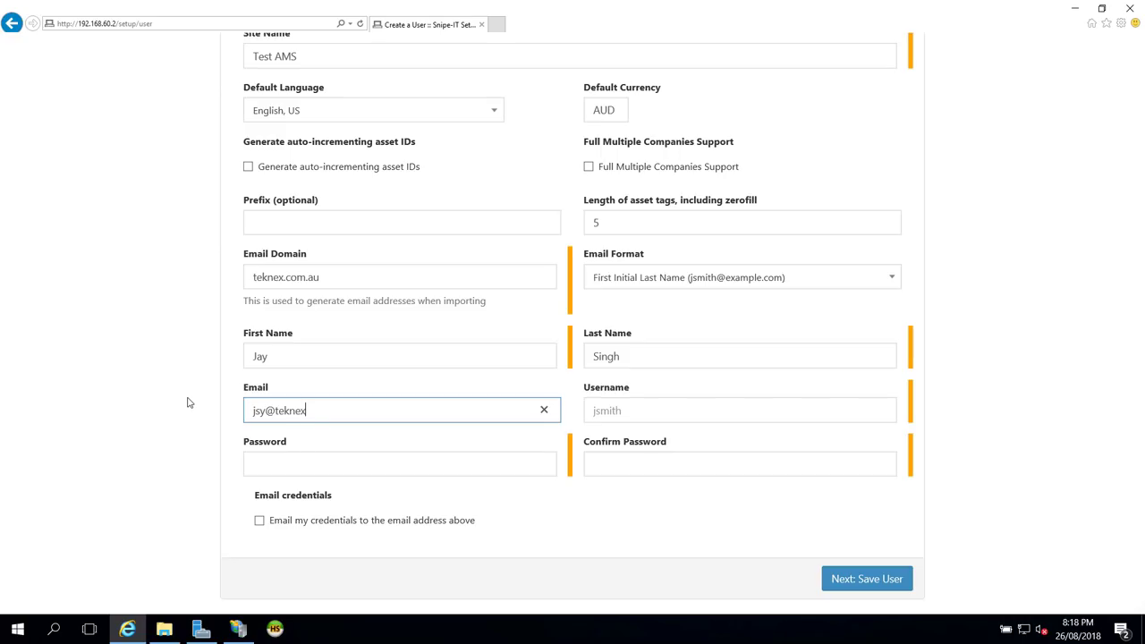
click(256, 411)
key(Delete)
text(a)
Enter the admin's username and matching password twice, then save the admin user
click(612, 416)
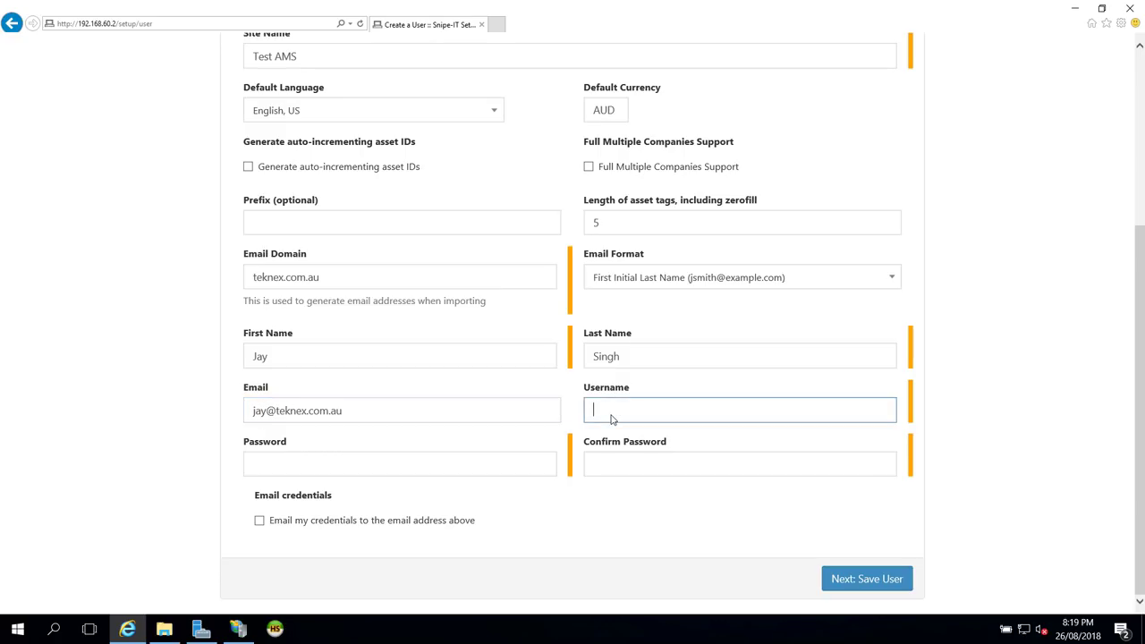
click(520, 459)
text(password)
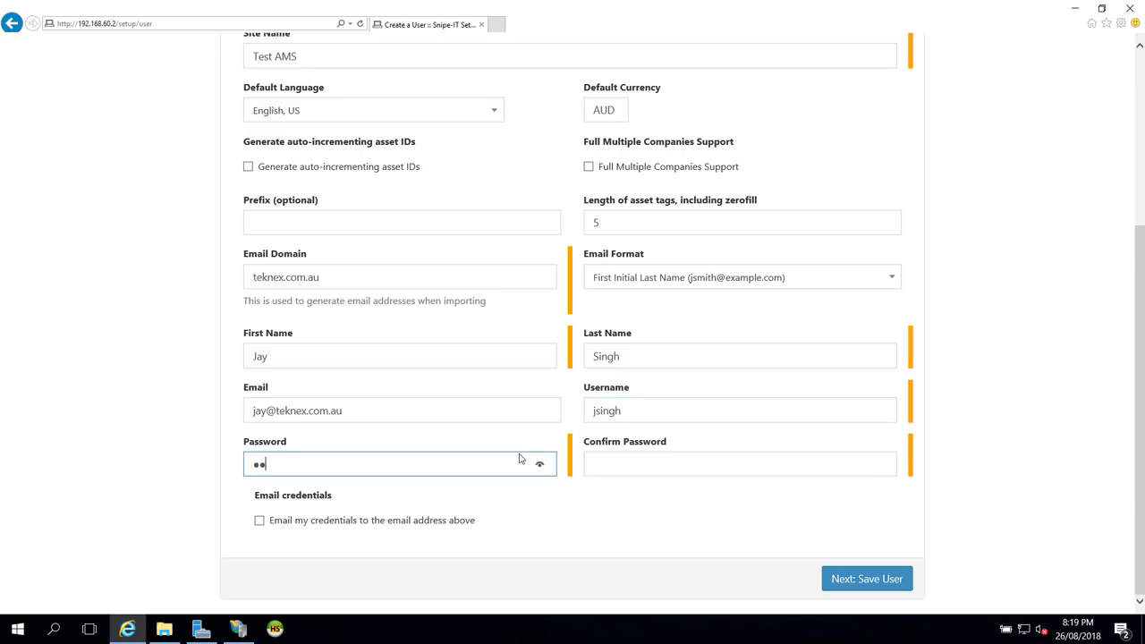
key(Tab)
text(password)
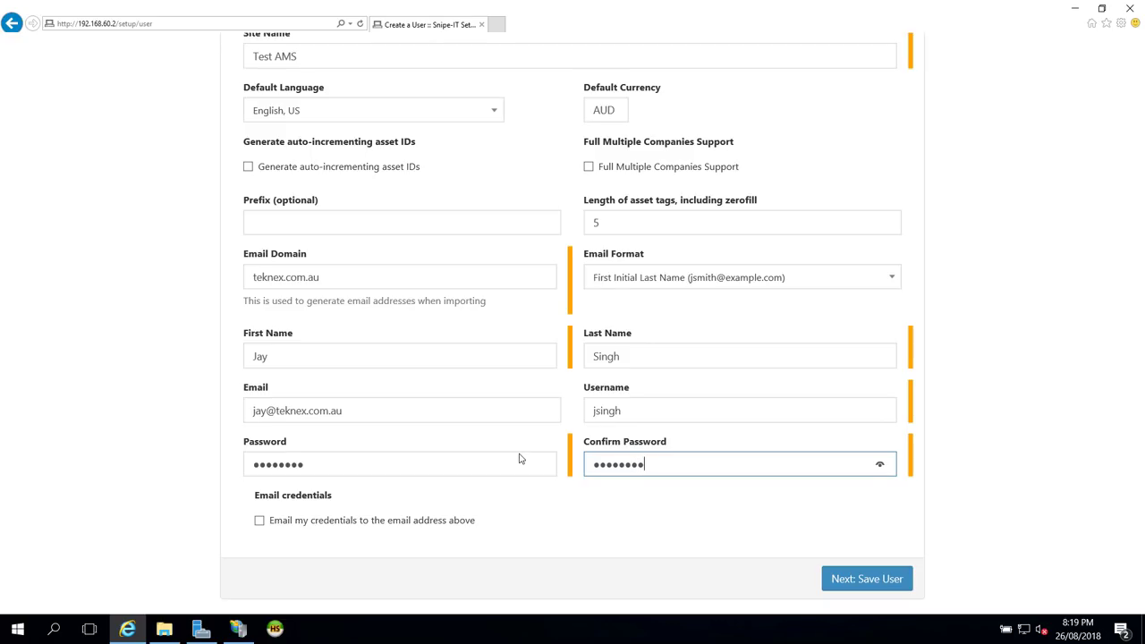
click(864, 578)
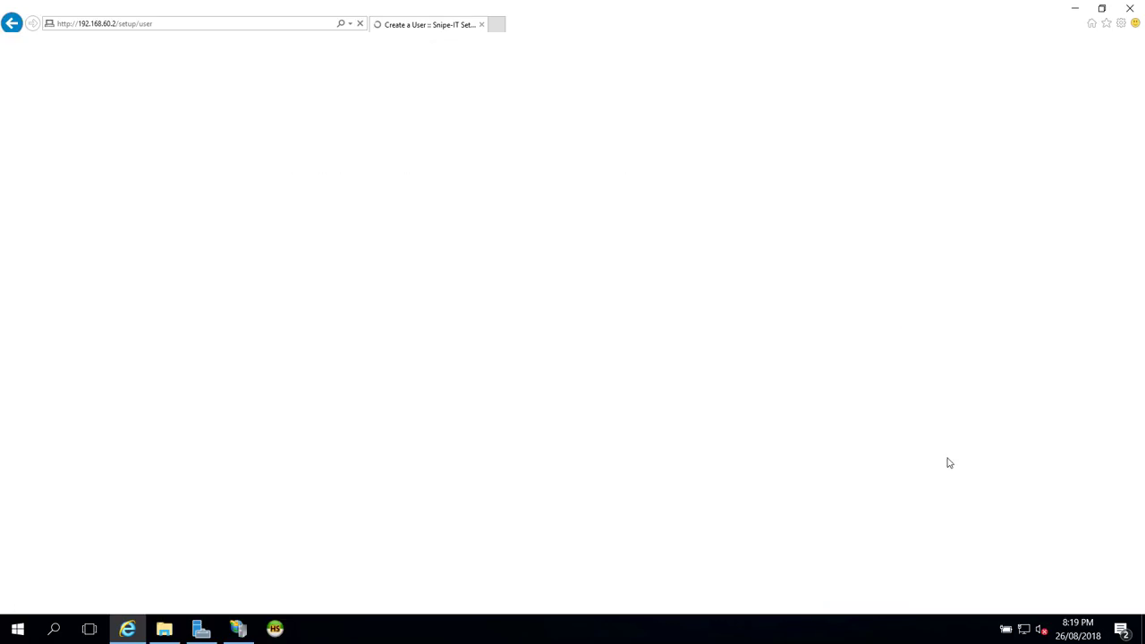